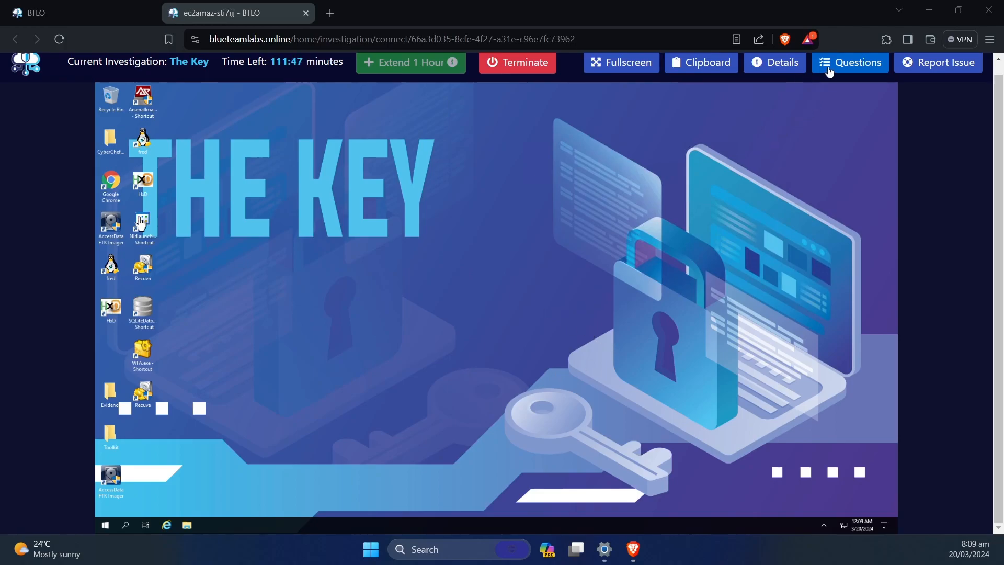
# - Open the lab details and read the scenario for The Key investigation through to its closing note
pyautogui.click(778, 67)
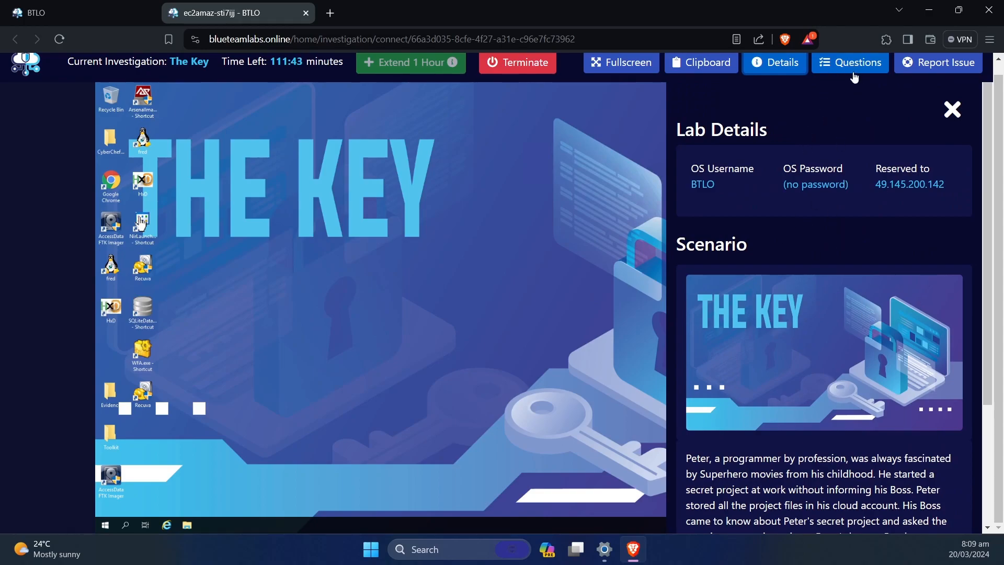
pyautogui.scroll(-3, 848, 325)
pyautogui.scroll(2, 847, 324)
pyautogui.scroll(-1, 786, 350)
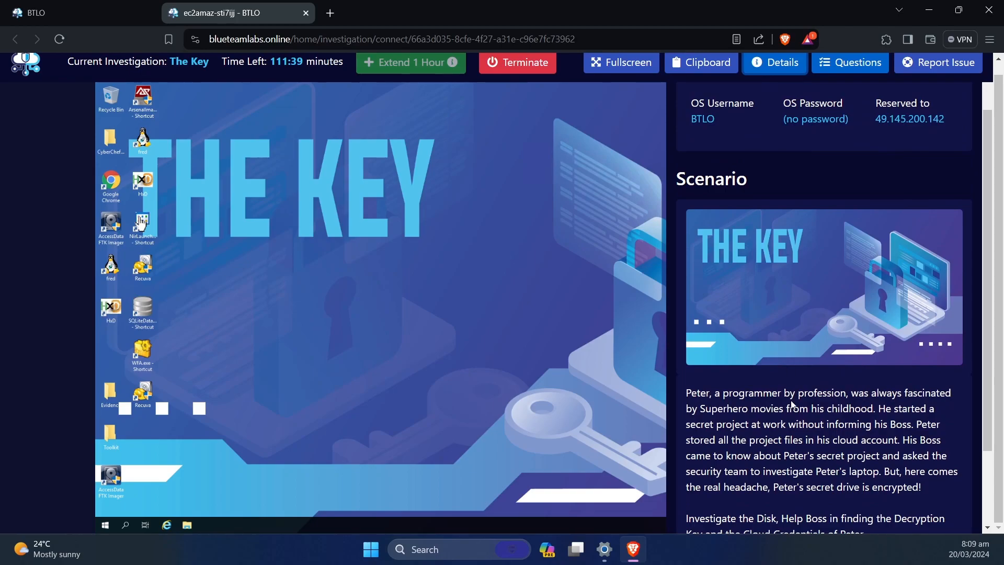
pyautogui.scroll(-1, 712, 344)
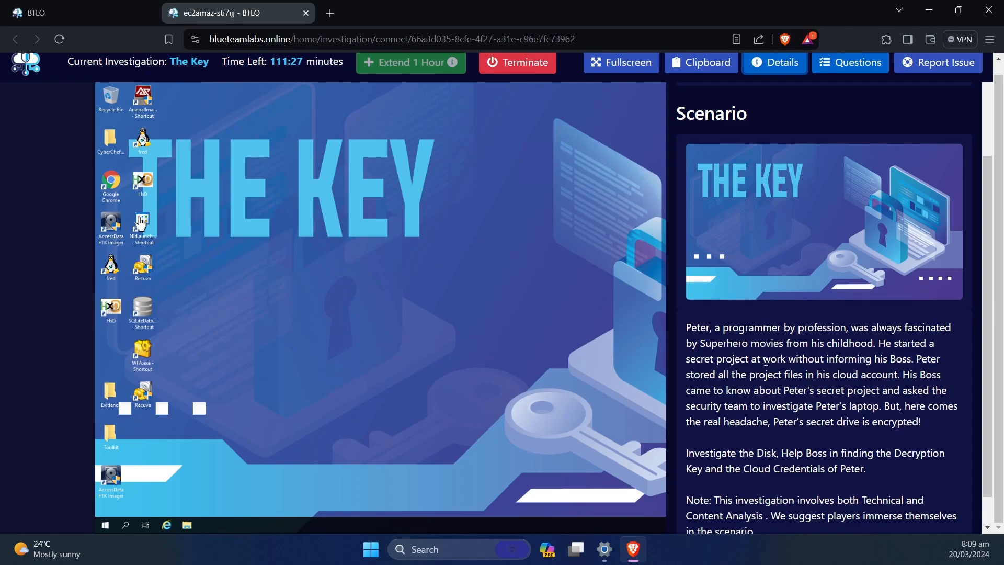
pyautogui.moveTo(764, 361); pyautogui.dragTo(910, 357)
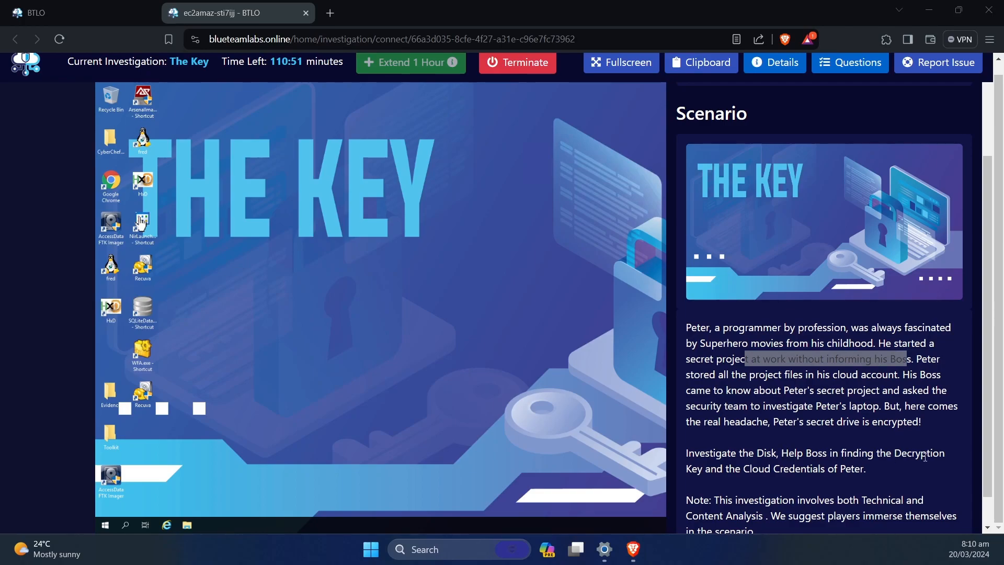
pyautogui.scroll(-1, 802, 469)
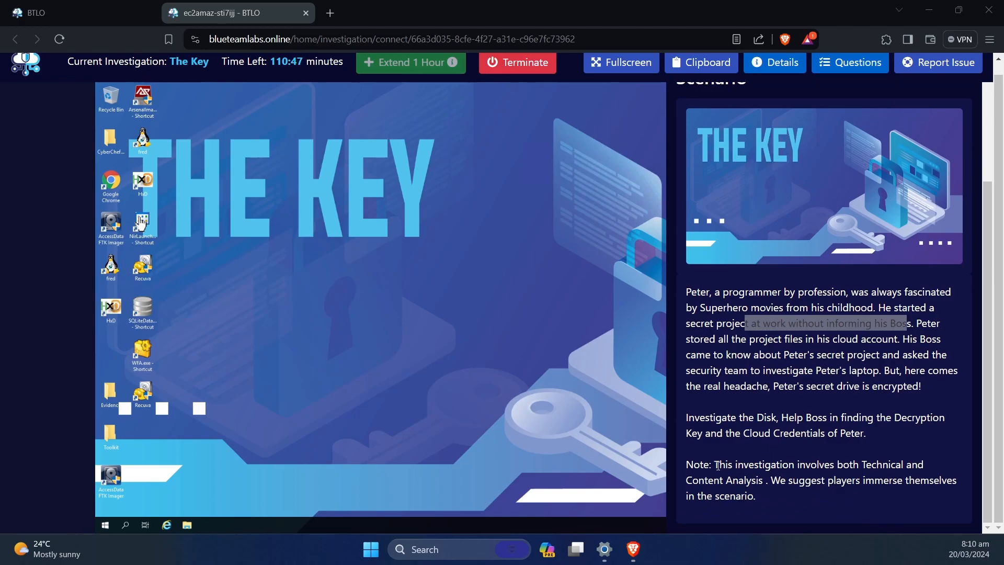
pyautogui.moveTo(714, 465); pyautogui.dragTo(907, 502)
pyautogui.click(804, 468)
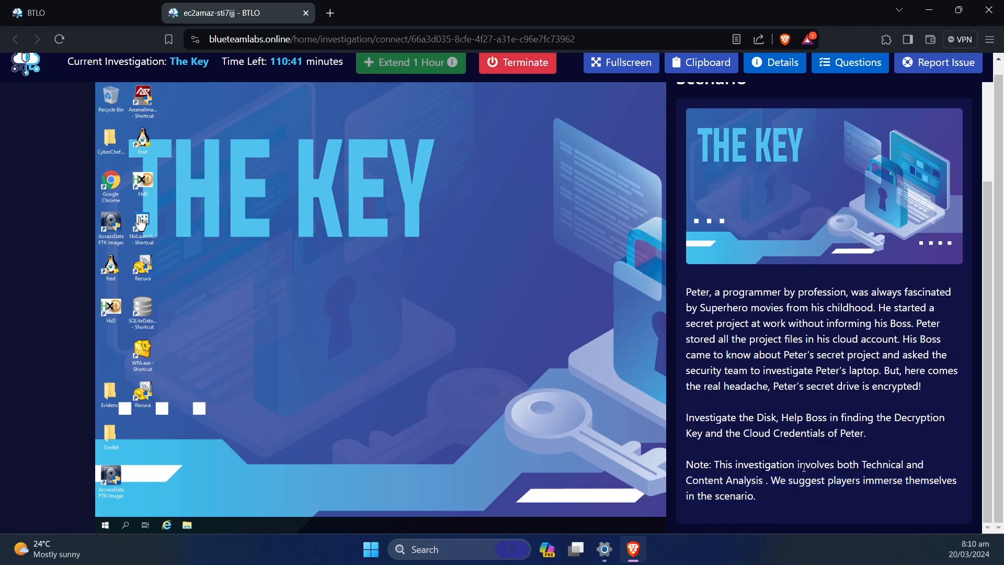
# - Review the full list of investigation questions, from the time zone question to the Bitlocker password question
pyautogui.click(855, 67)
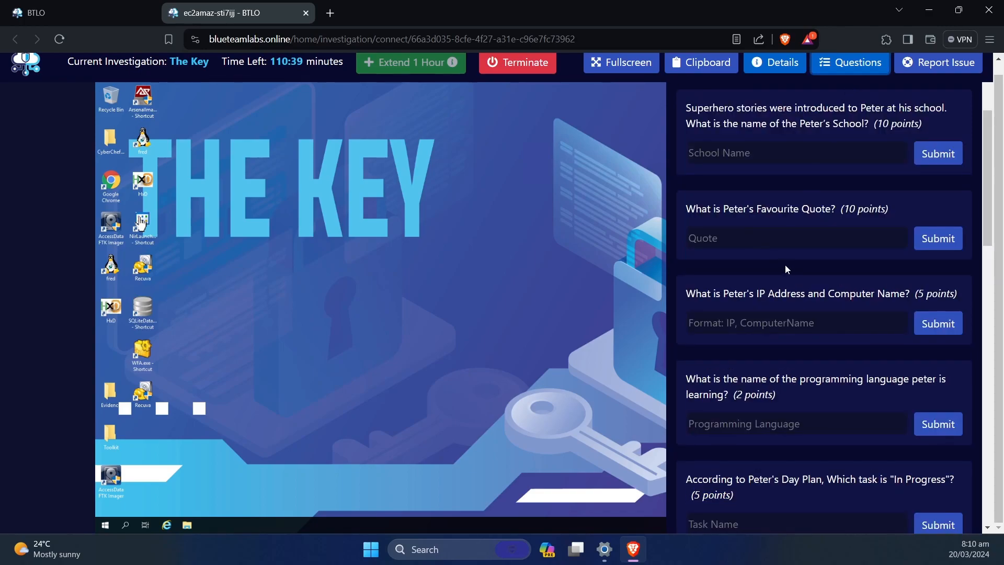
pyautogui.scroll(3, 795, 288)
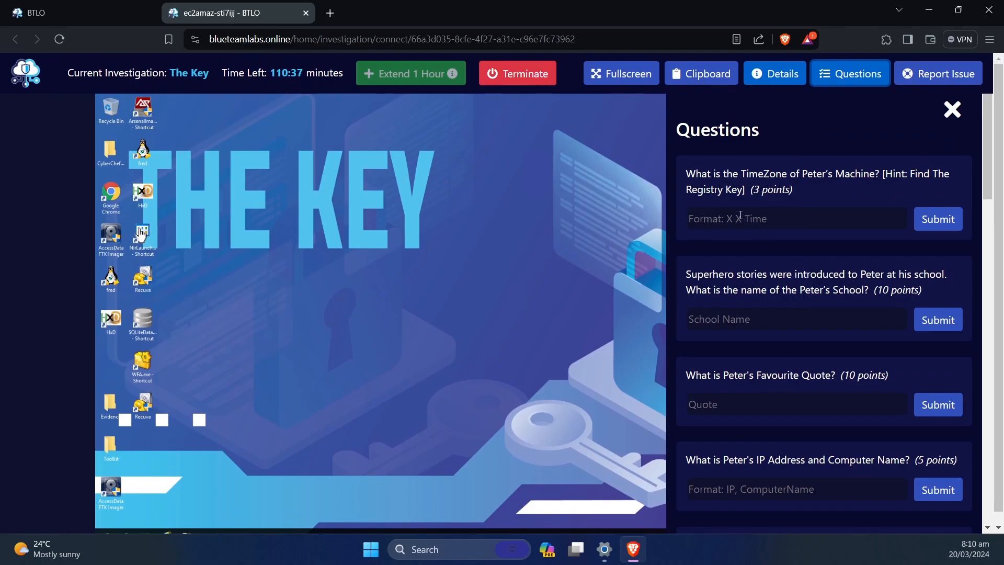
pyautogui.scroll(-6, 739, 214)
pyautogui.scroll(-12, 740, 215)
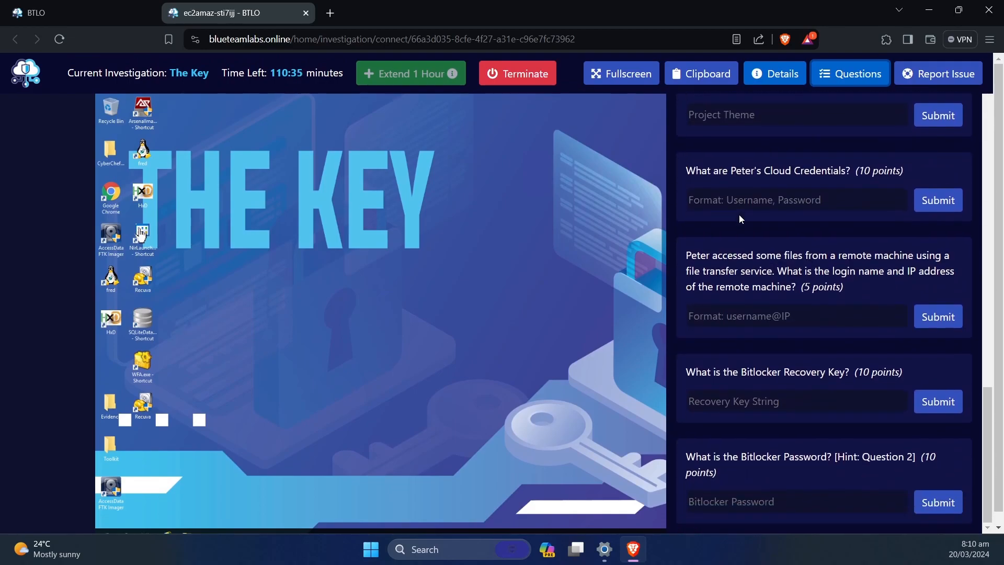
pyautogui.scroll(15, 758, 345)
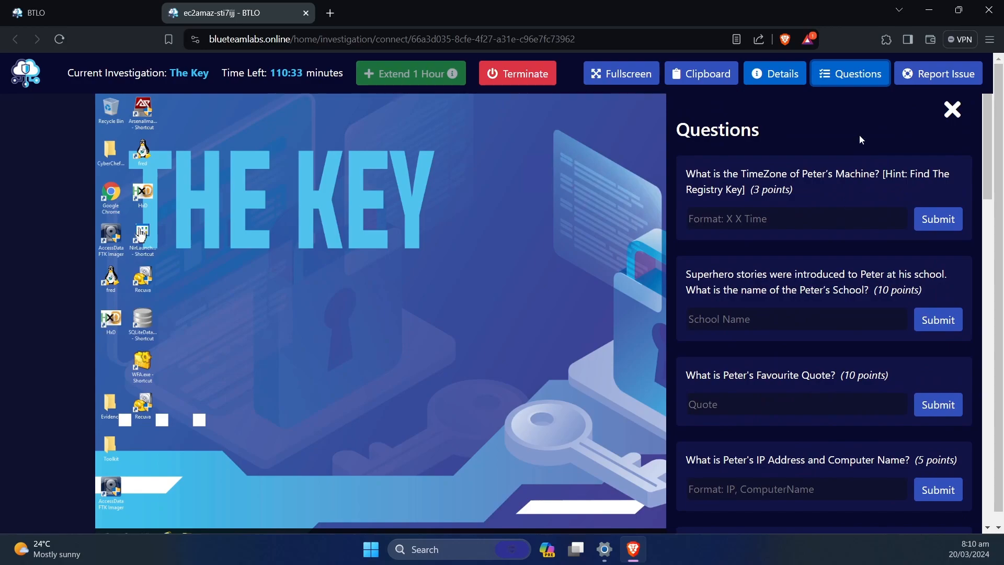
pyautogui.click(845, 79)
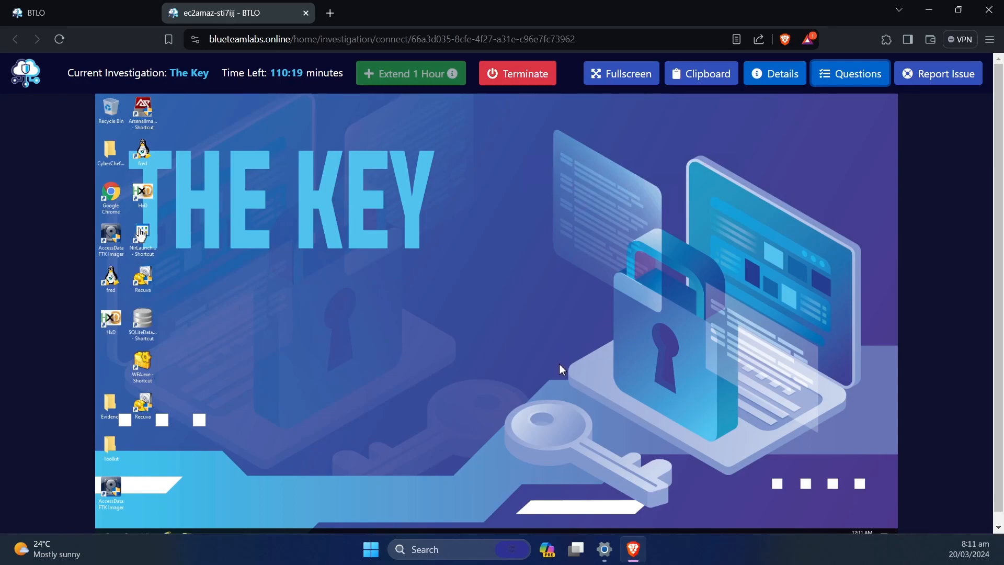
# - Reopen the investigation questions, examine the time zone question with its registry key hint, and close the list
pyautogui.scroll(-1, 559, 365)
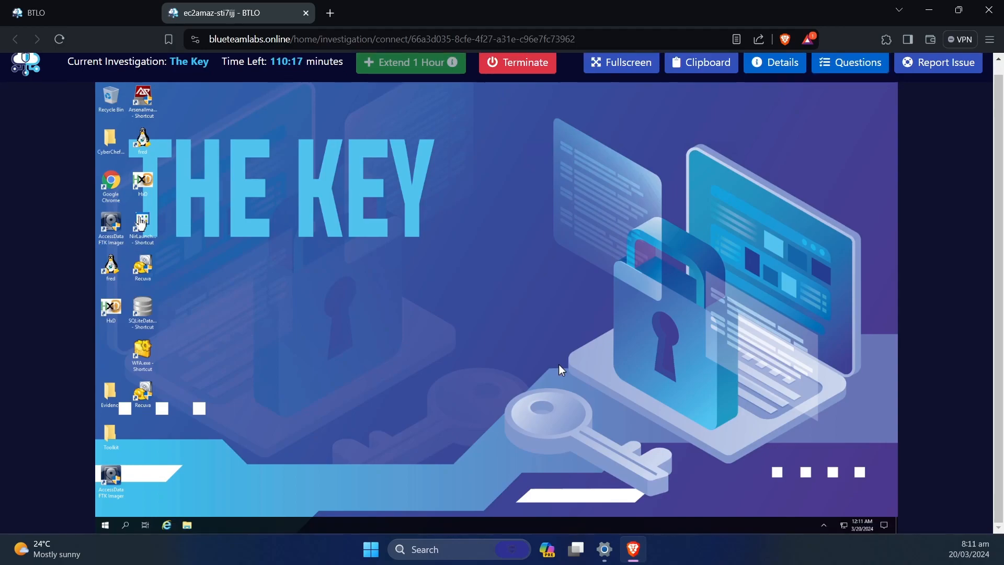
pyautogui.click(851, 64)
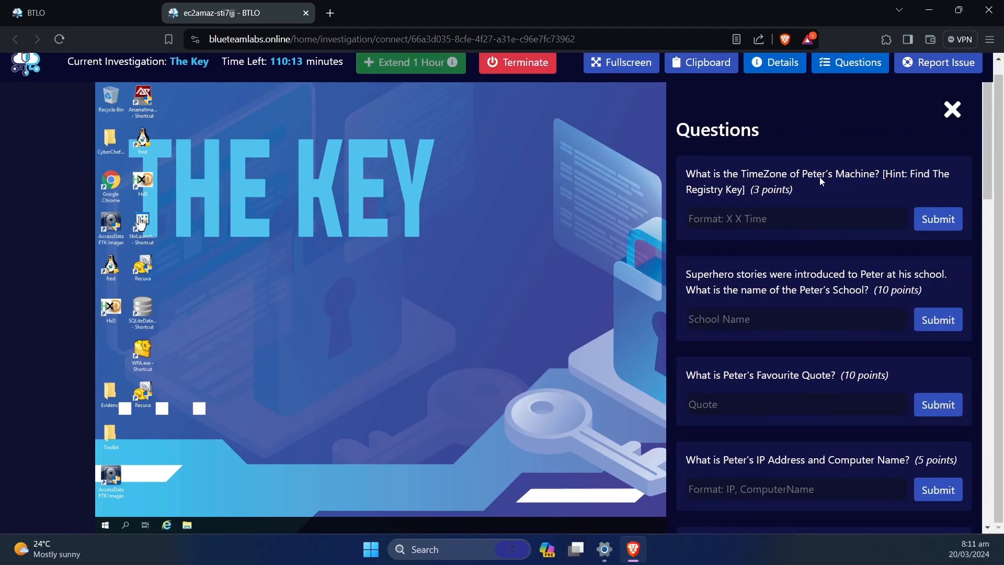
pyautogui.moveTo(753, 190); pyautogui.dragTo(695, 174)
pyautogui.click(864, 67)
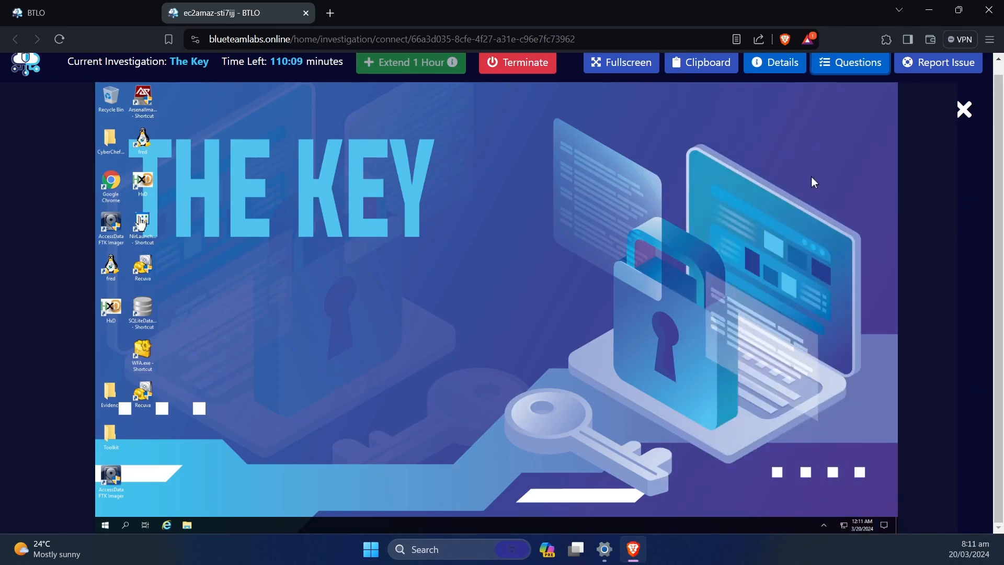
pyautogui.click(858, 62)
pyautogui.click(742, 194)
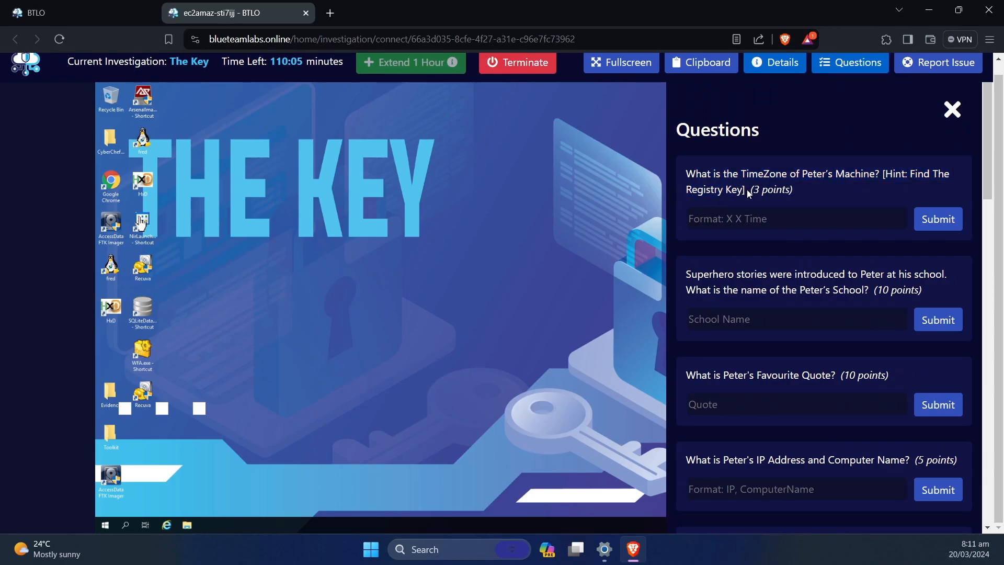
pyautogui.moveTo(750, 191); pyautogui.dragTo(915, 173)
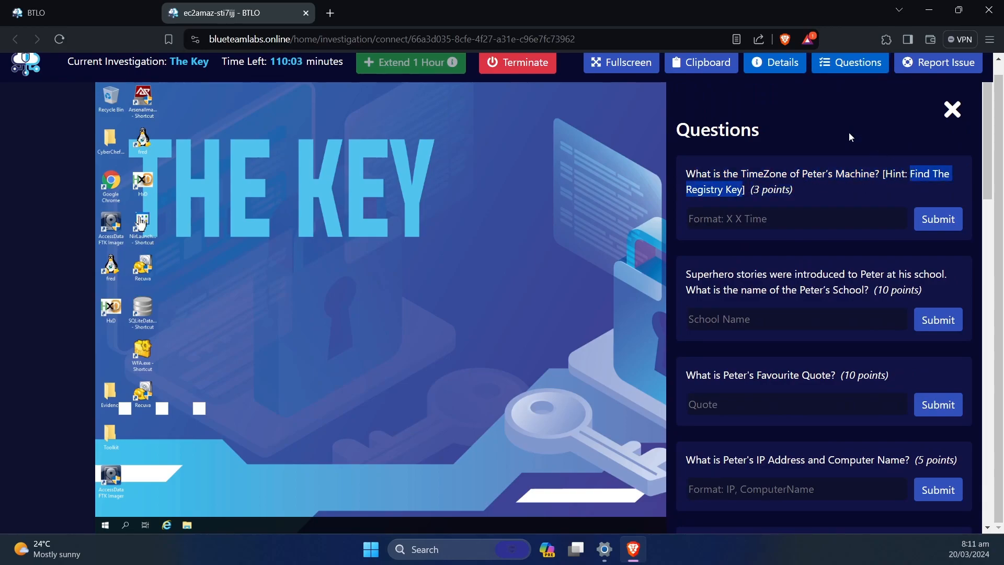
pyautogui.click(847, 67)
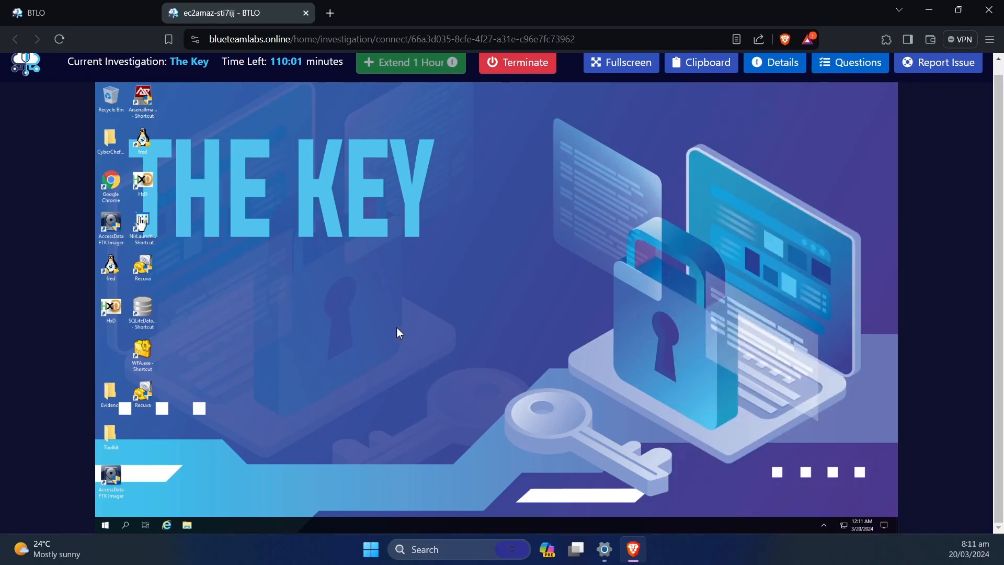
# - Move the Evidence and Toolkit folders side by side onto an empty area of the lab desktop
pyautogui.moveTo(111, 399); pyautogui.dragTo(306, 230)
pyautogui.moveTo(111, 434); pyautogui.dragTo(333, 226)
pyautogui.click(348, 295)
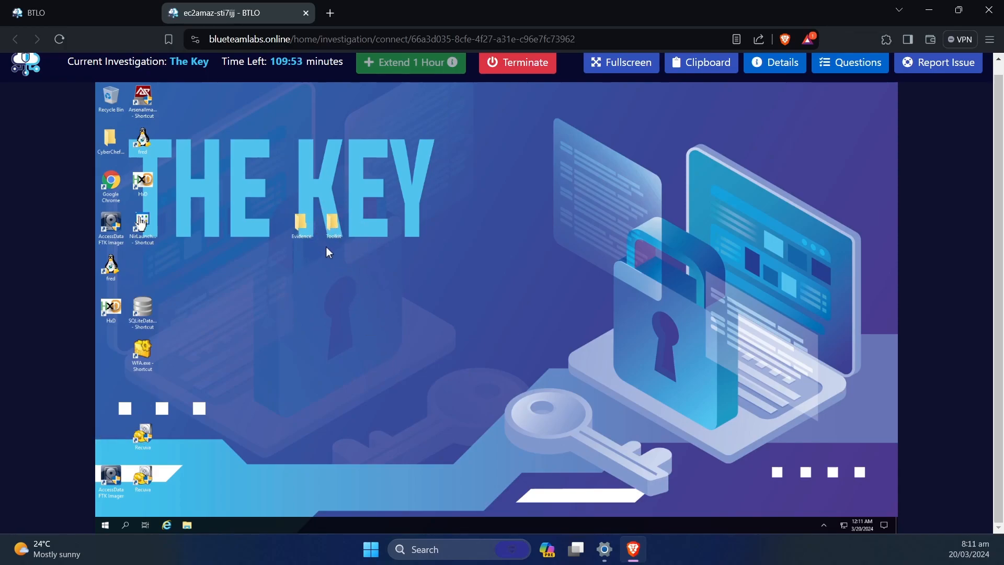
# - Open the Toolkit folder and look over the forensic tool folders it contains
pyautogui.doubleClick(334, 224)
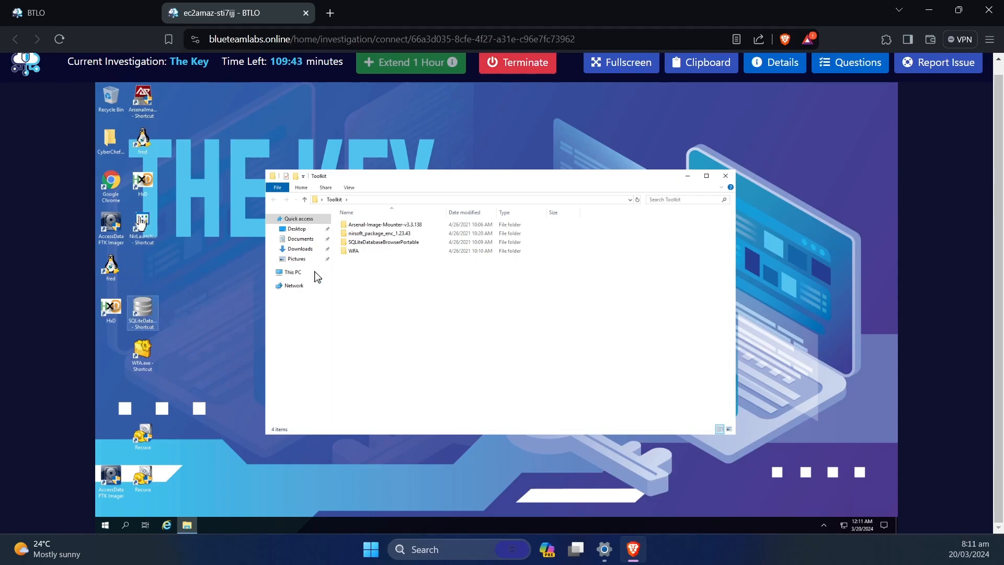
pyautogui.click(352, 254)
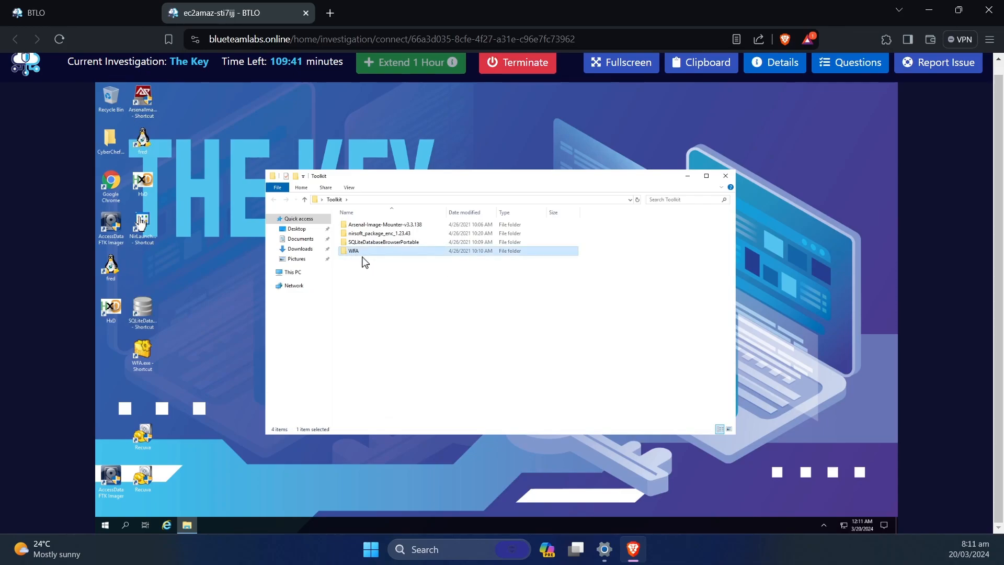
pyautogui.click(423, 367)
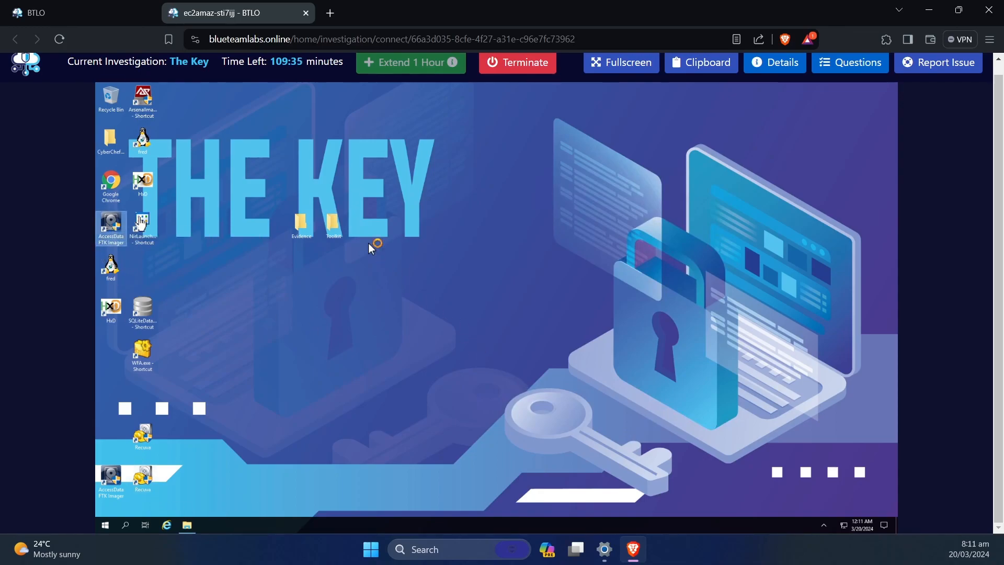
# - Launch AccessData FTK Imager and allow it to make changes to the device
pyautogui.doubleClick(301, 225)
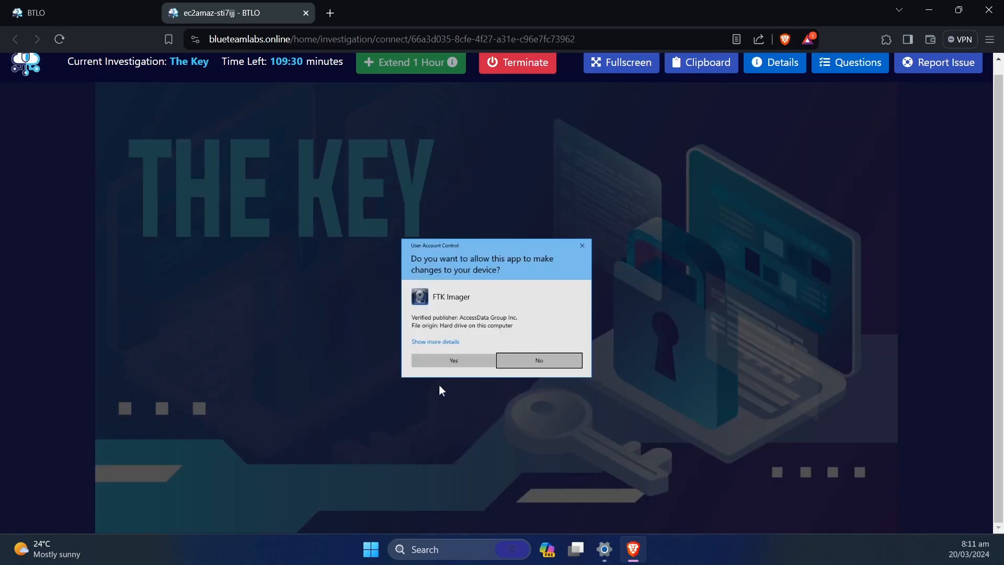
pyautogui.click(470, 360)
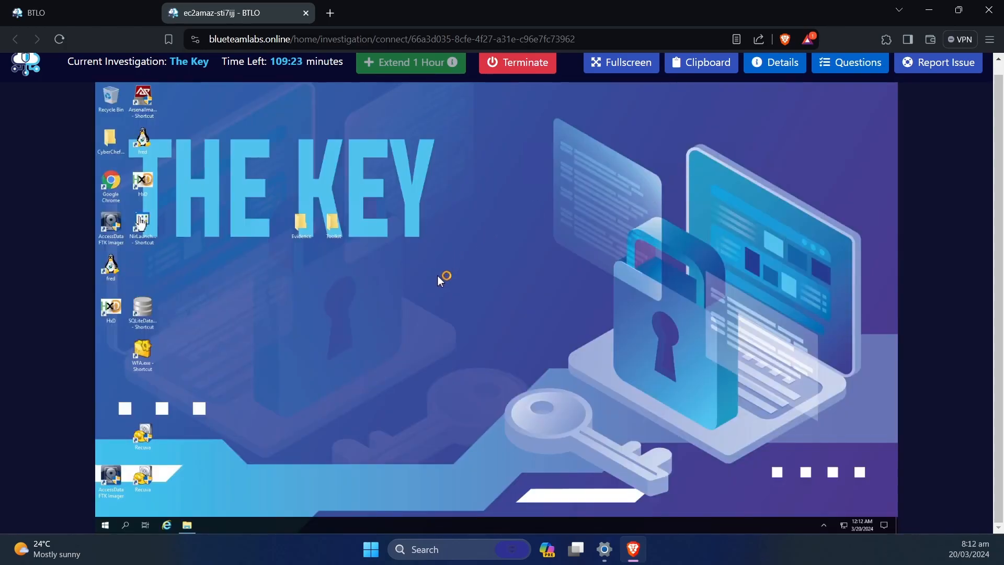
# - Open the desktop's Evidence folder, examine the PeterLocked.E01 disk image file, and minimize the folder window
pyautogui.click(189, 525)
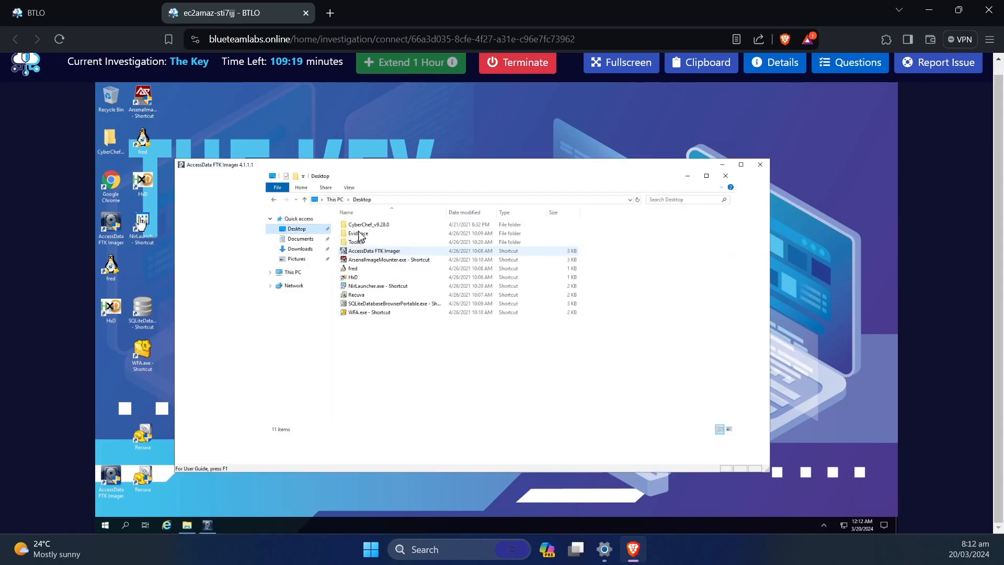
pyautogui.doubleClick(361, 236)
pyautogui.click(369, 225)
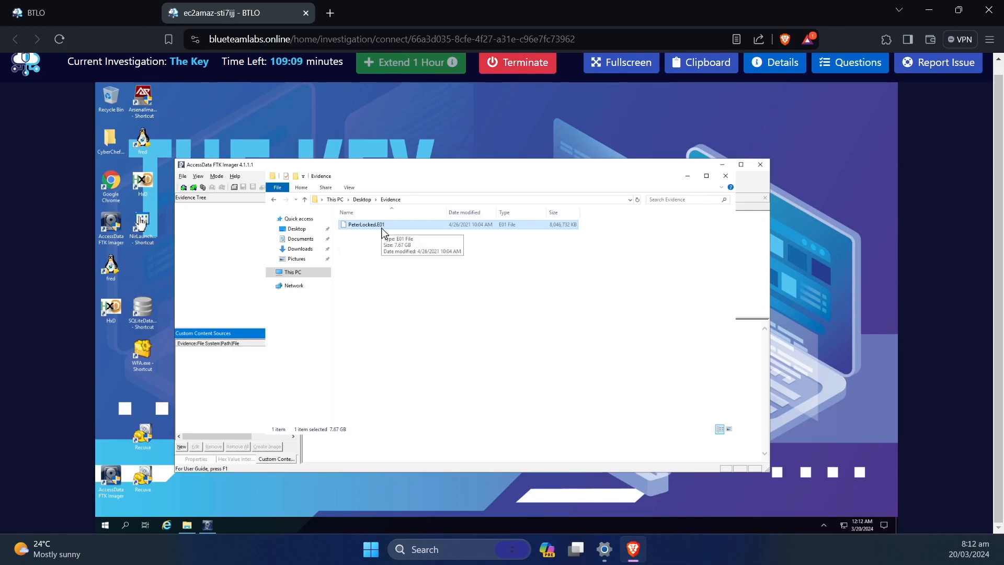
pyautogui.click(450, 278)
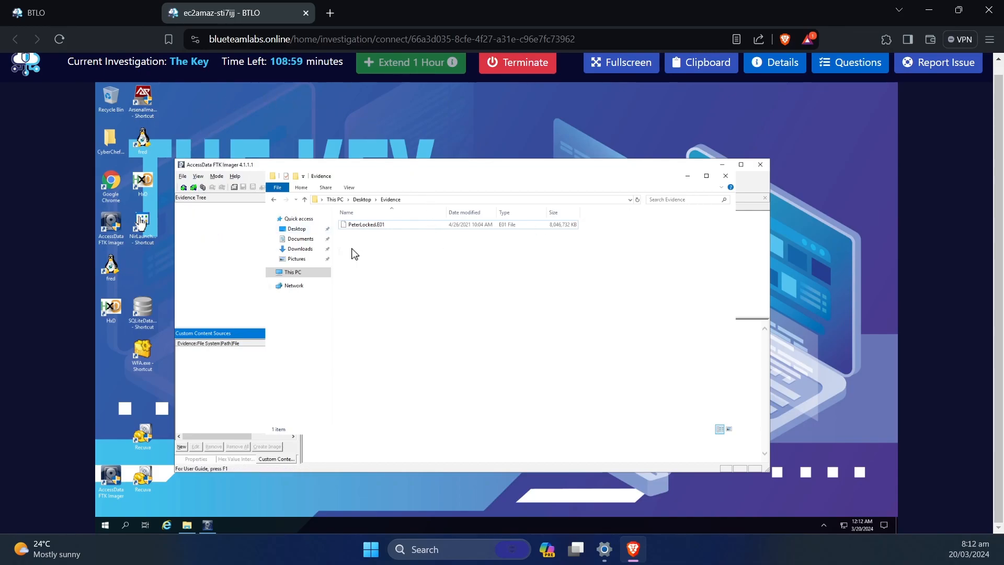
pyautogui.click(366, 226)
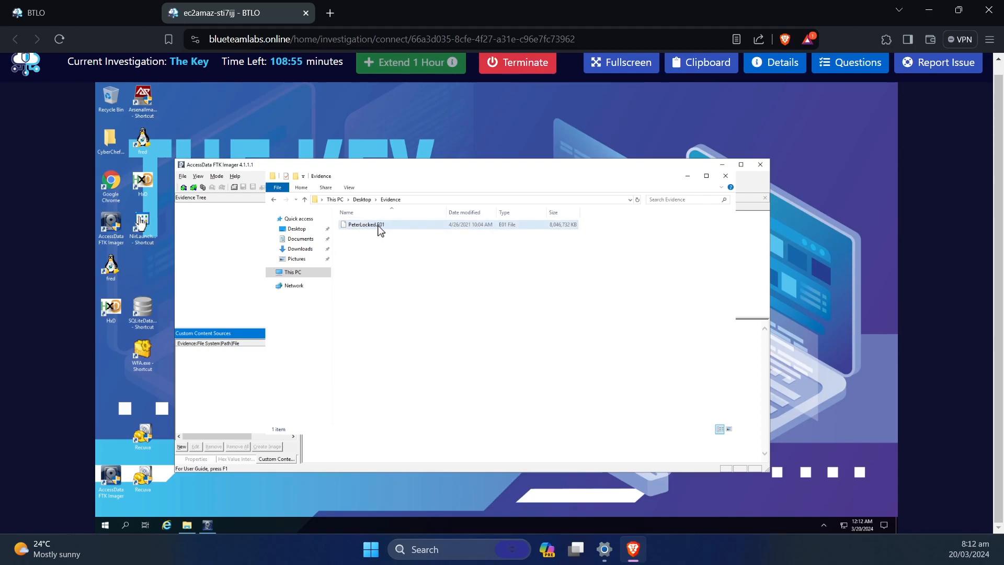
pyautogui.click(462, 265)
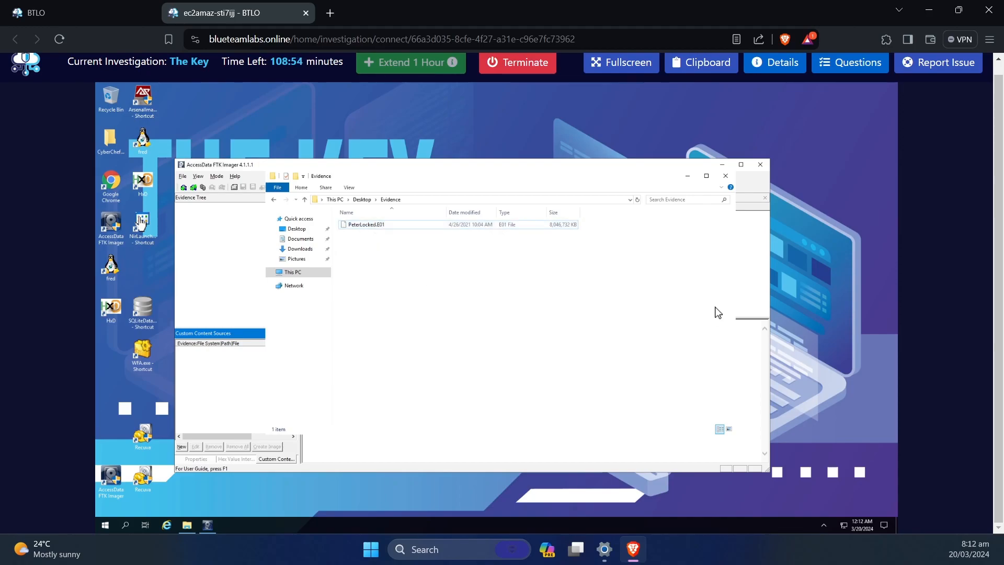
pyautogui.click(687, 176)
pyautogui.click(187, 525)
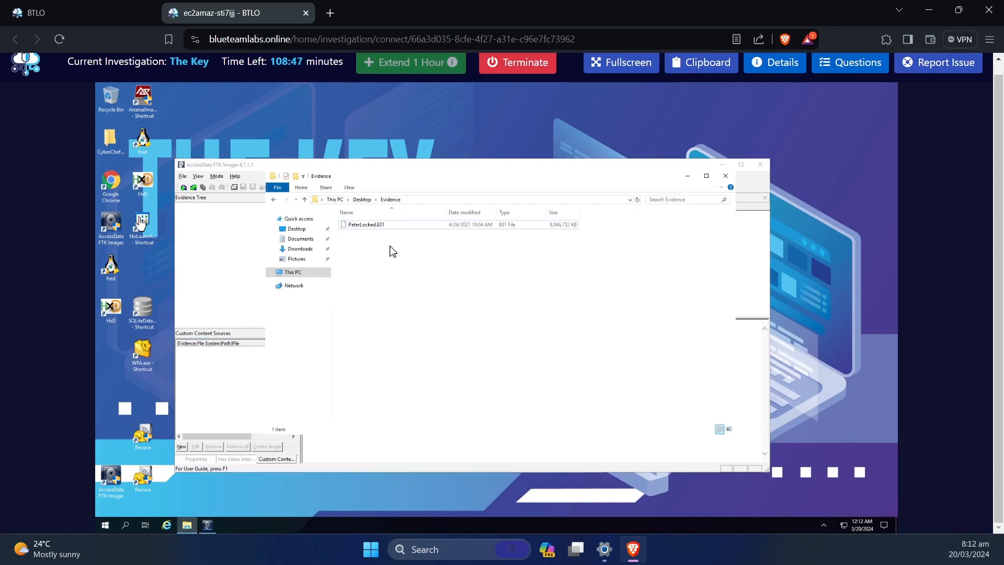
pyautogui.click(687, 176)
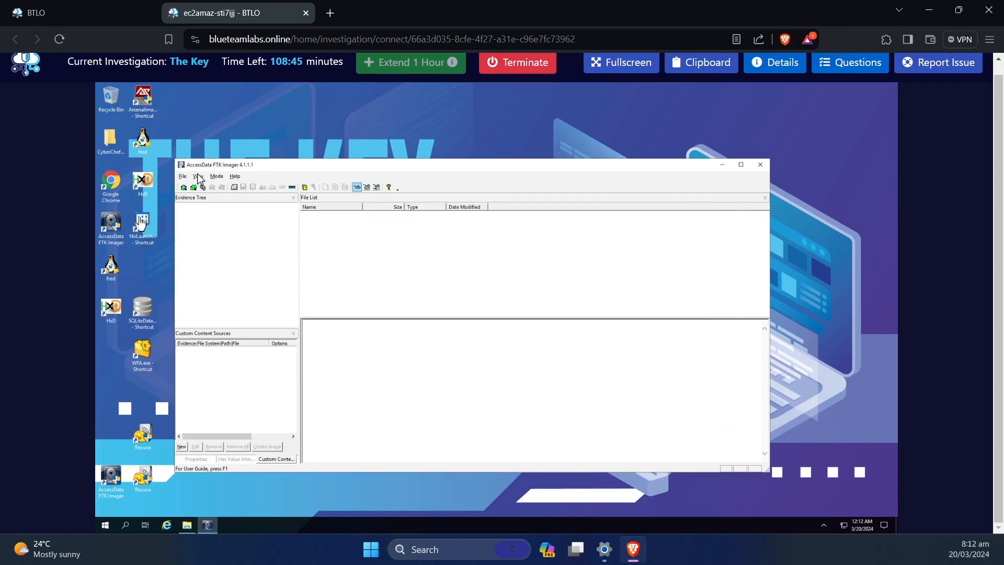
# - Open Image Mounting in FTK Imager and choose PeterLocked.E01 from the desktop's Evidence folder as the image file
pyautogui.click(184, 176)
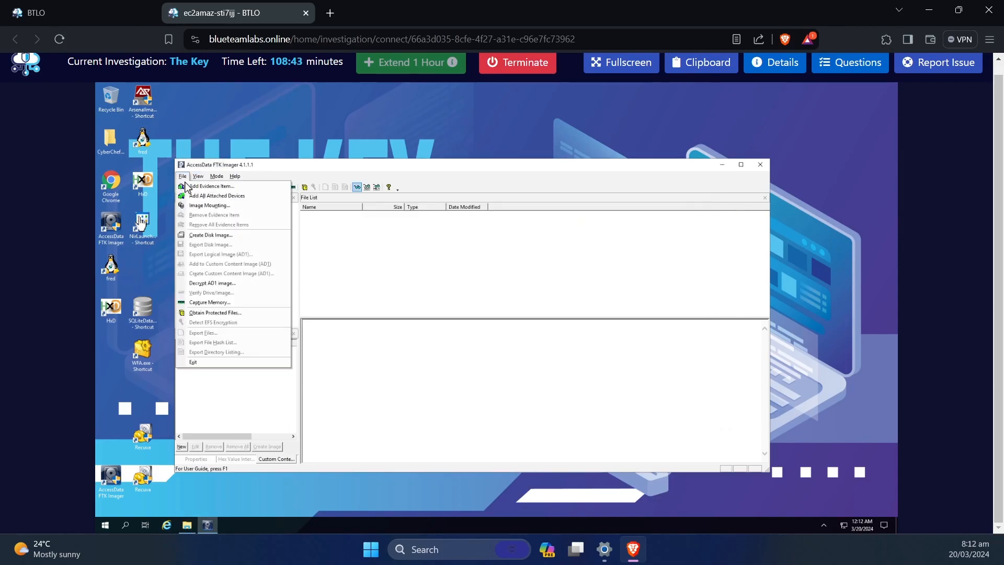
pyautogui.click(204, 205)
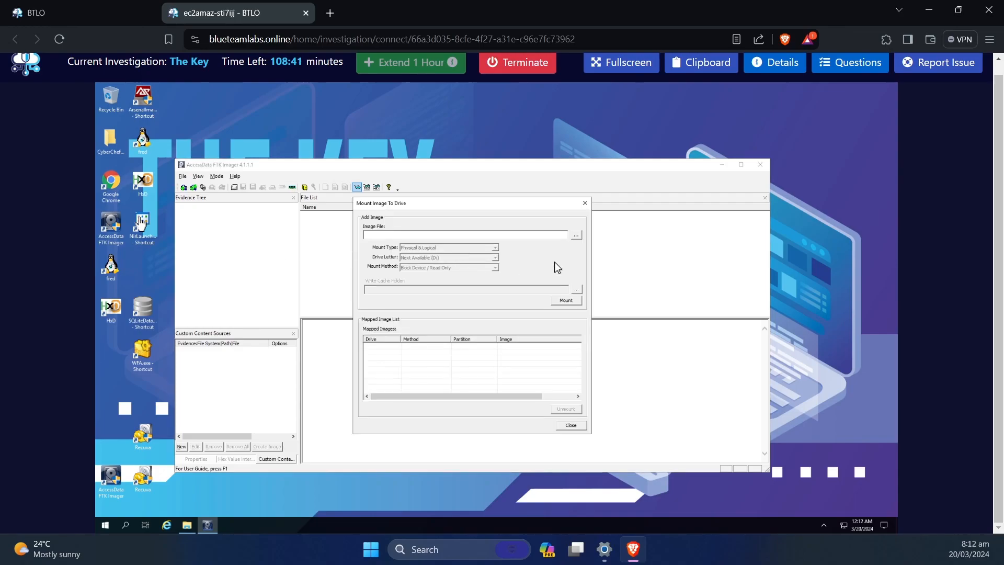
pyautogui.click(576, 234)
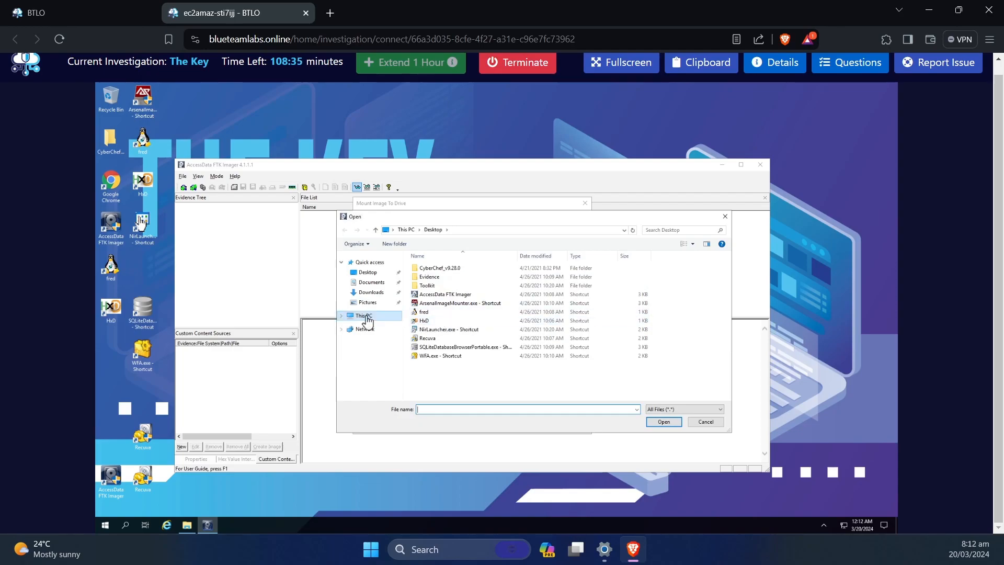
pyautogui.doubleClick(442, 277)
pyautogui.click(456, 270)
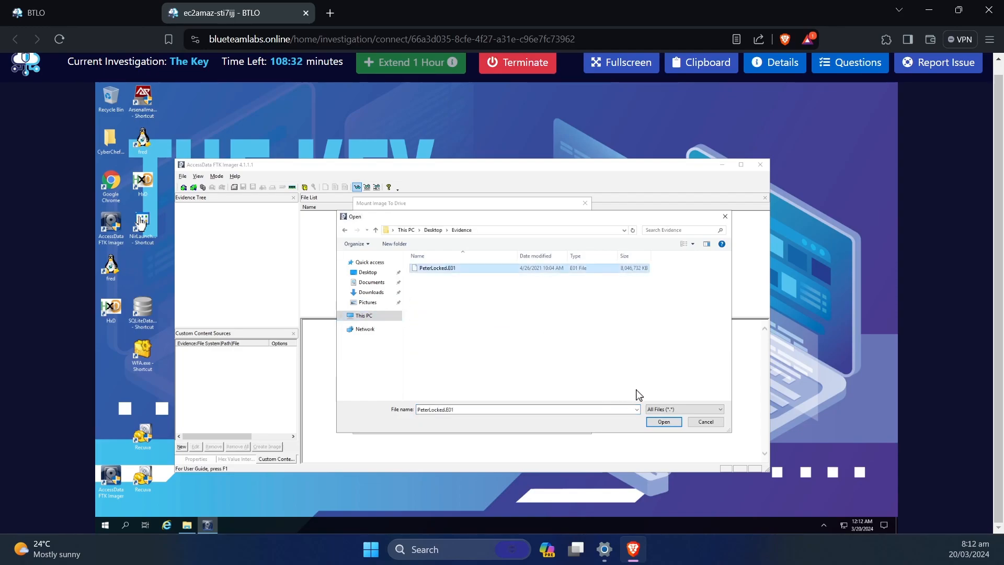
pyautogui.click(664, 422)
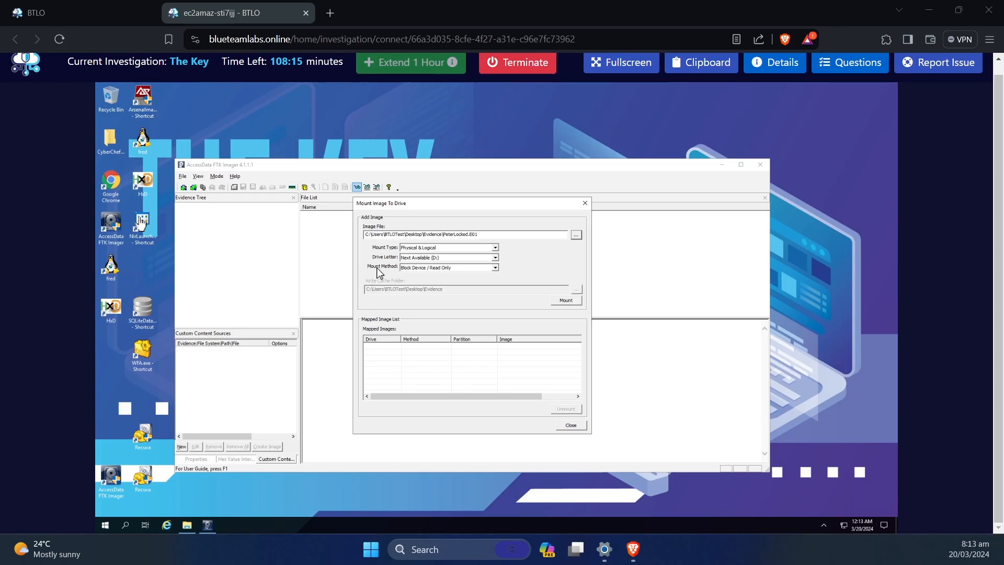
# - Try to mount PeterLocked.E01 with the Block Device / Writable method, installing the EldoS Corporation device software
pyautogui.click(454, 269)
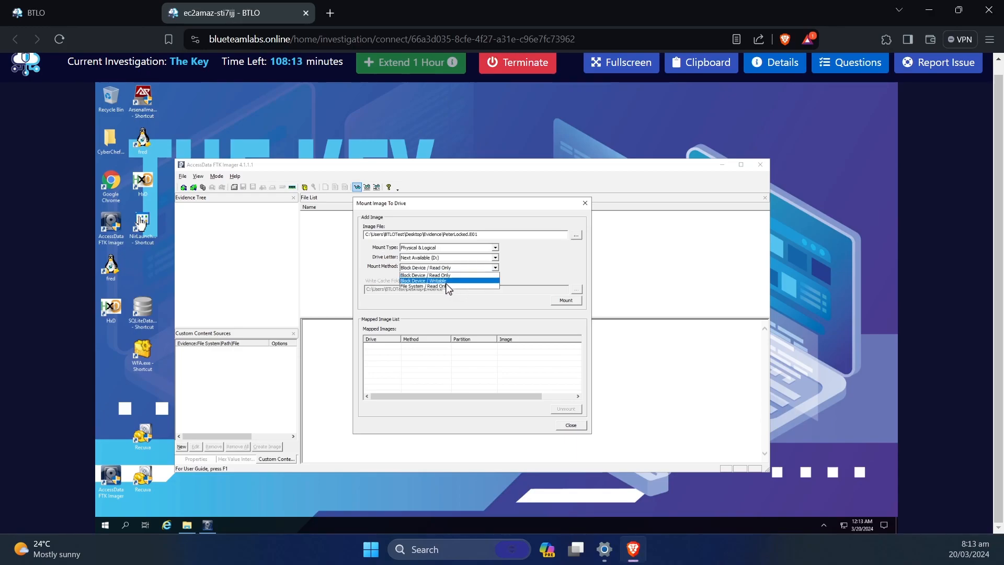
pyautogui.click(444, 281)
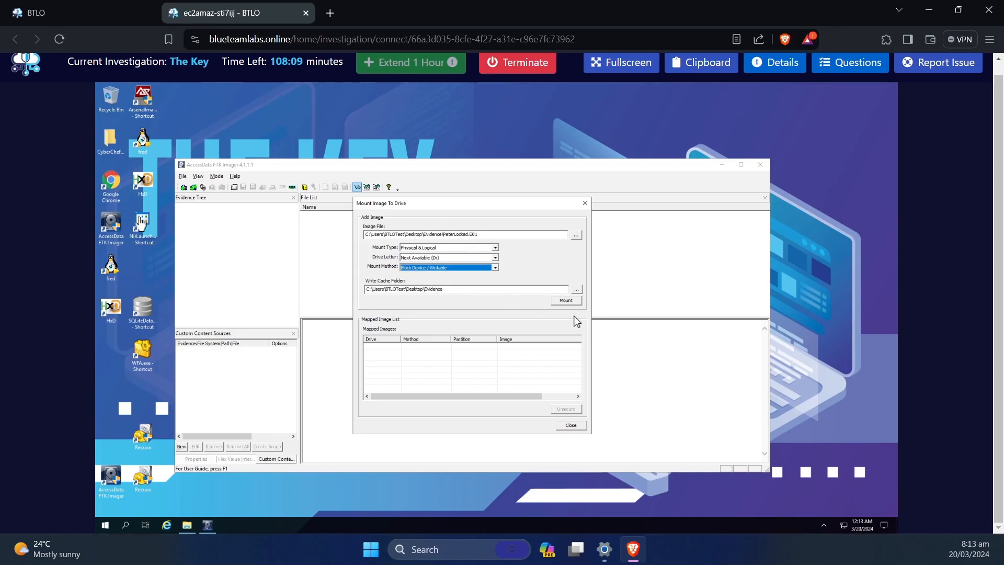
pyautogui.click(573, 303)
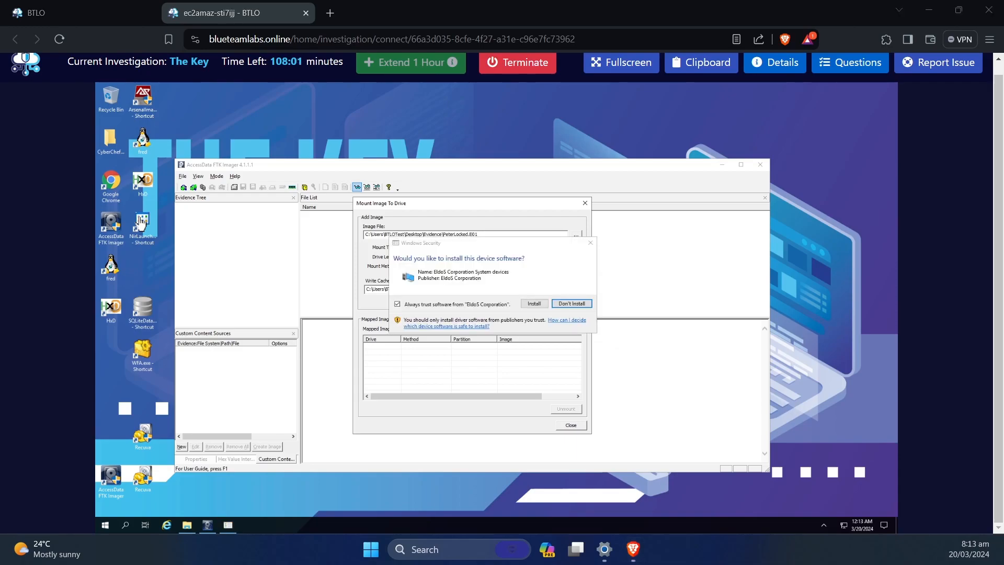
pyautogui.click(534, 303)
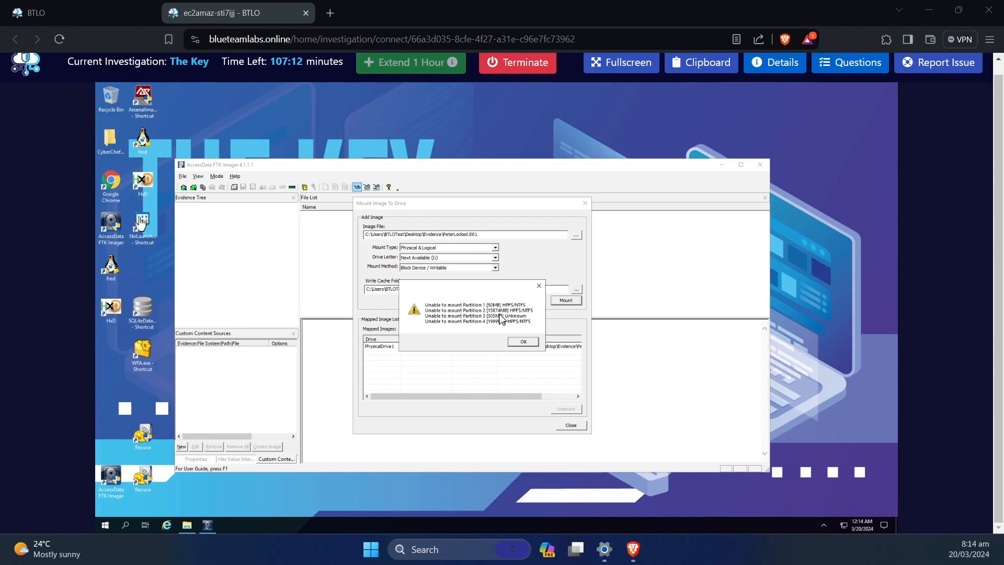
pyautogui.click(523, 342)
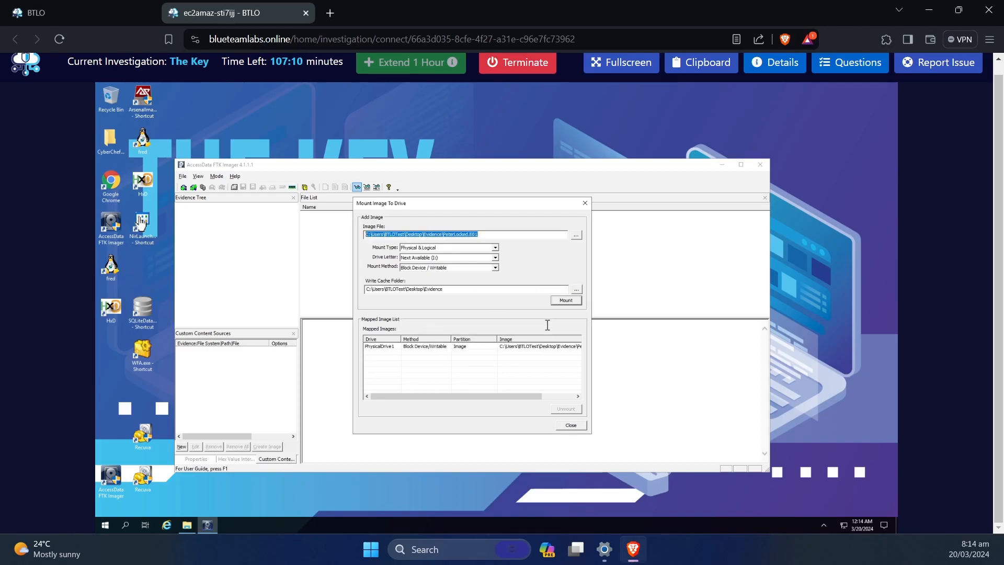
# - Unmount the PhysicalDrive1 entry from the mapped images
pyautogui.click(506, 346)
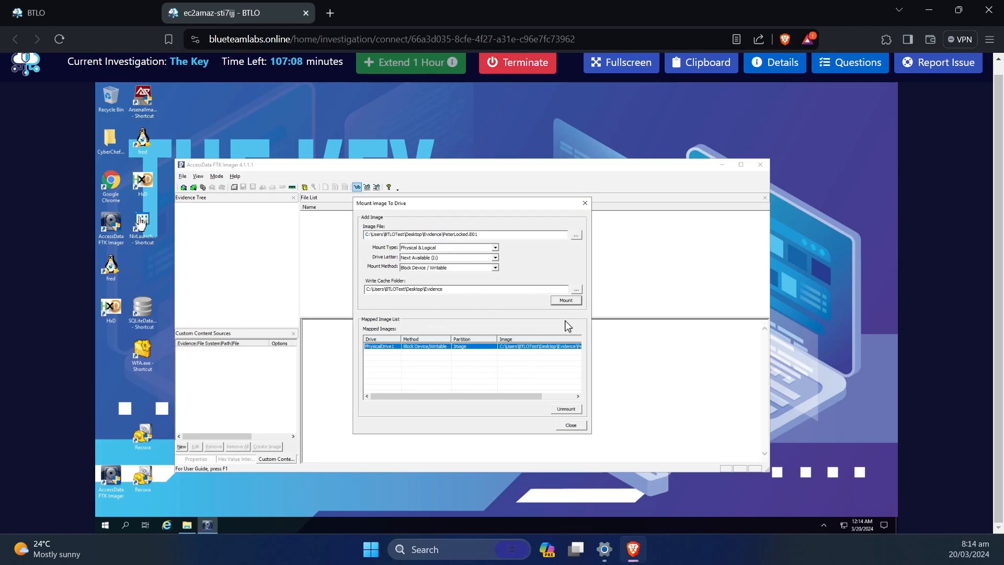
pyautogui.click(563, 408)
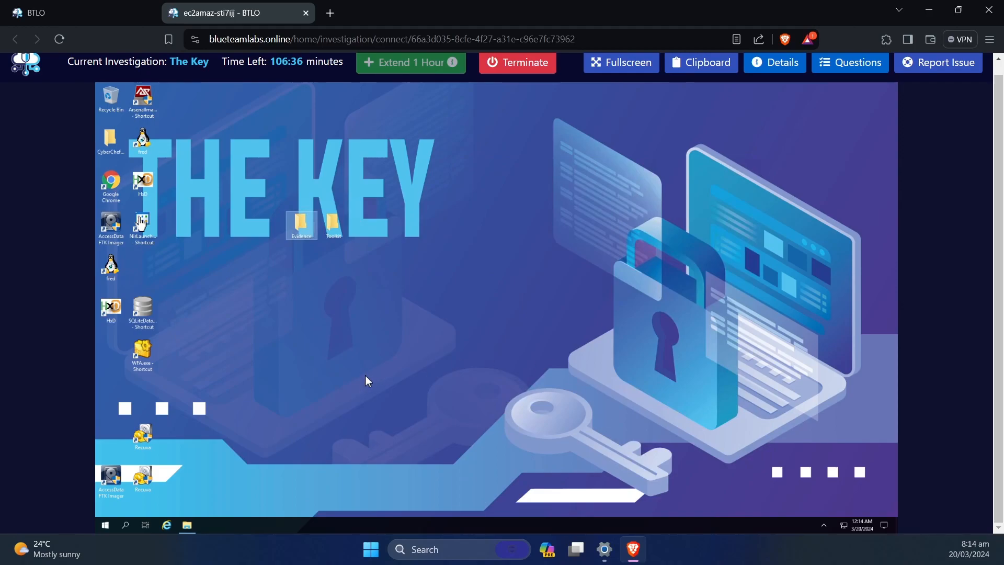
# - Bring back the Evidence folder window, move it aside and examine the two PeterLocked.E01 files in it
pyautogui.click(369, 375)
pyautogui.click(188, 525)
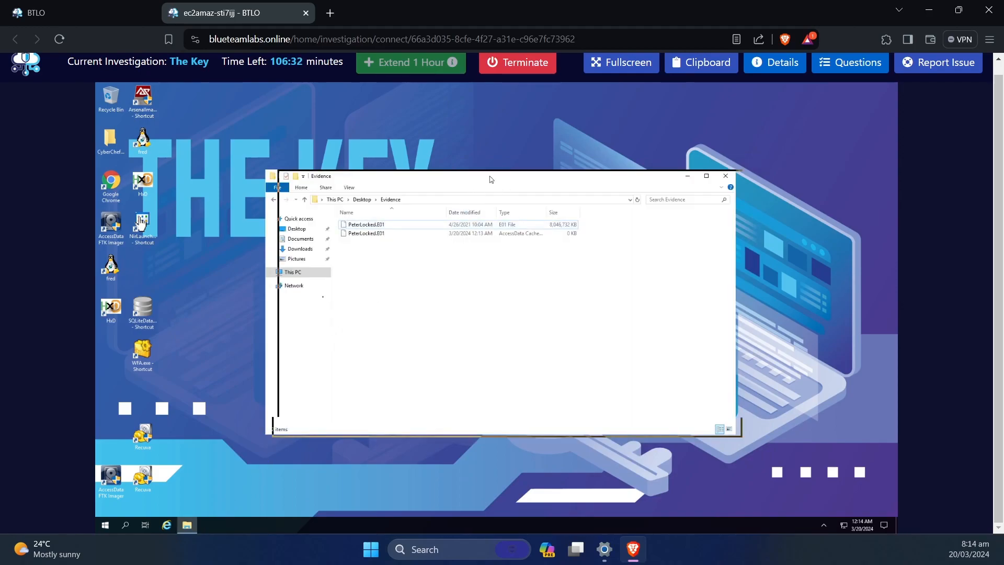
pyautogui.moveTo(490, 175); pyautogui.dragTo(520, 171)
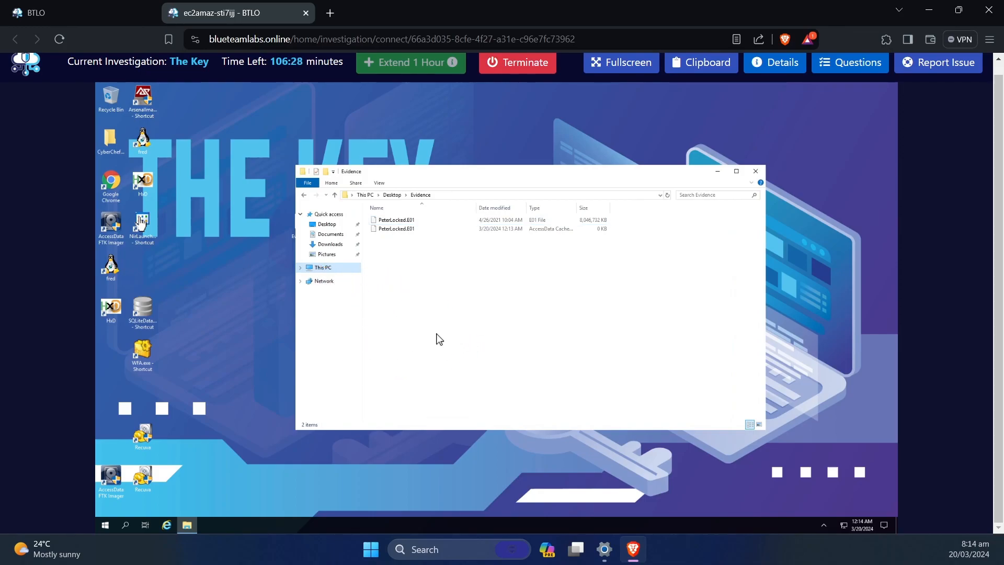
pyautogui.moveTo(479, 174); pyautogui.dragTo(592, 140)
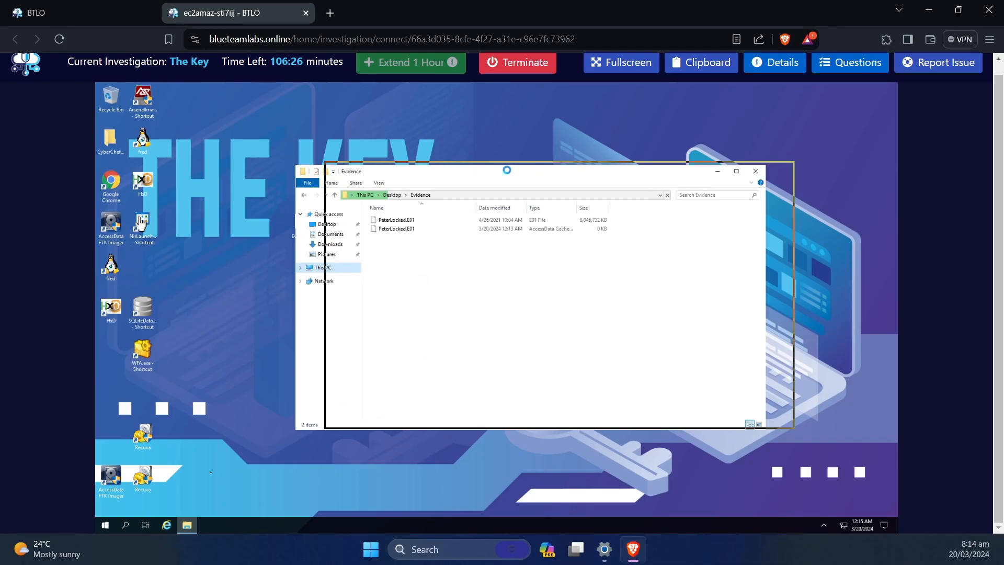
pyautogui.click(238, 503)
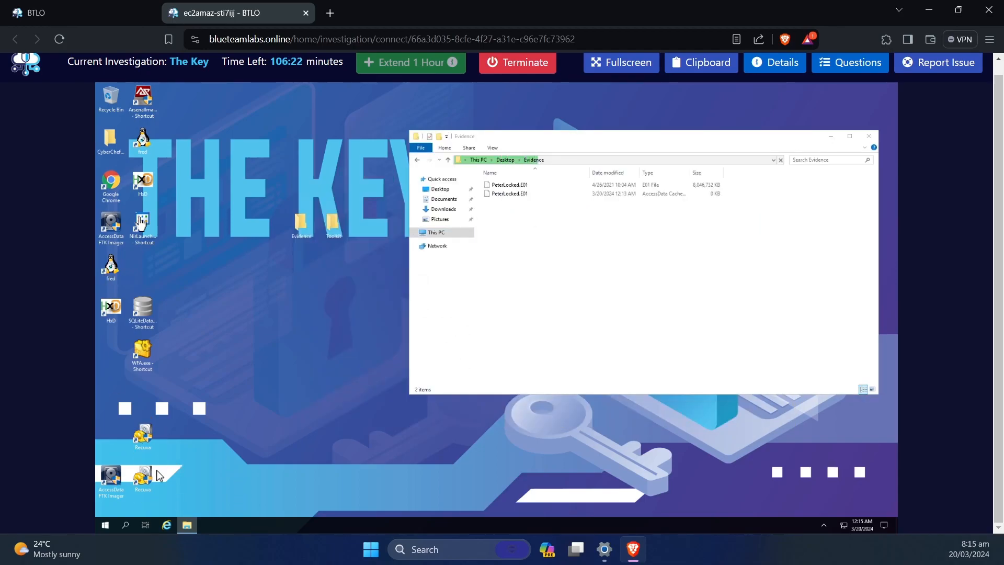
pyautogui.click(519, 193)
pyautogui.click(505, 186)
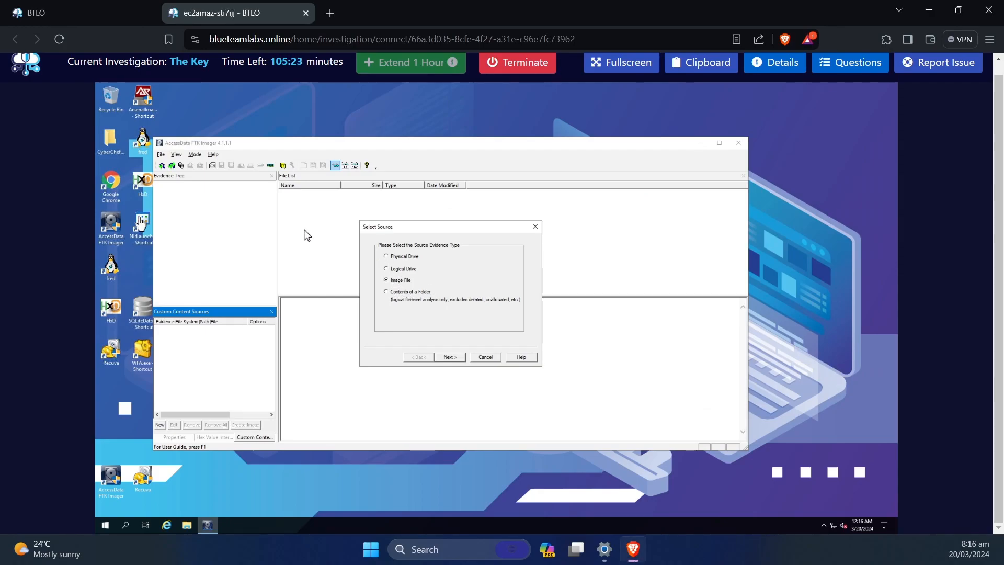
# - Add PeterLocked.E01 from the desktop's Evidence folder to FTK Imager as an image file evidence item
pyautogui.click(449, 357)
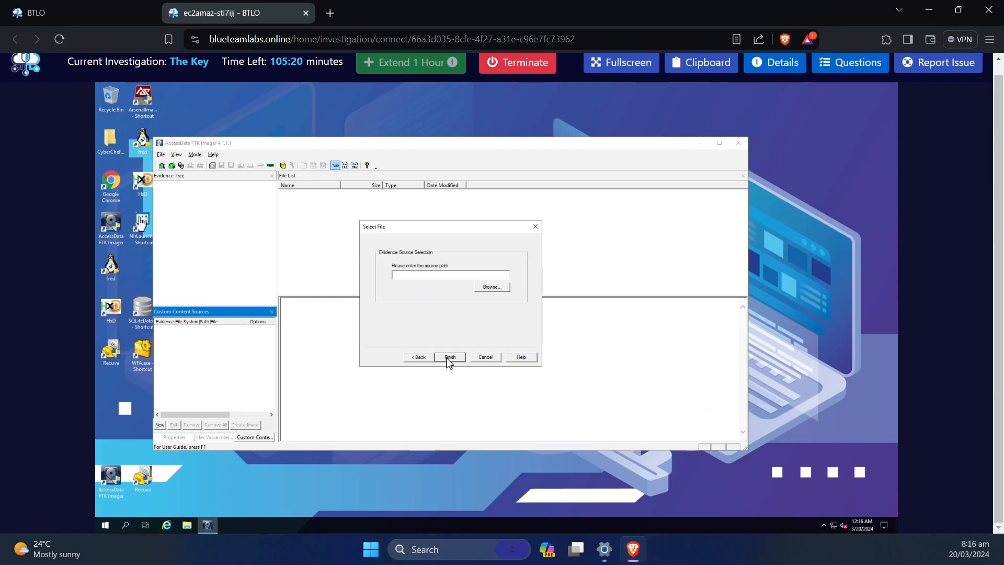
pyautogui.click(492, 286)
pyautogui.click(406, 247)
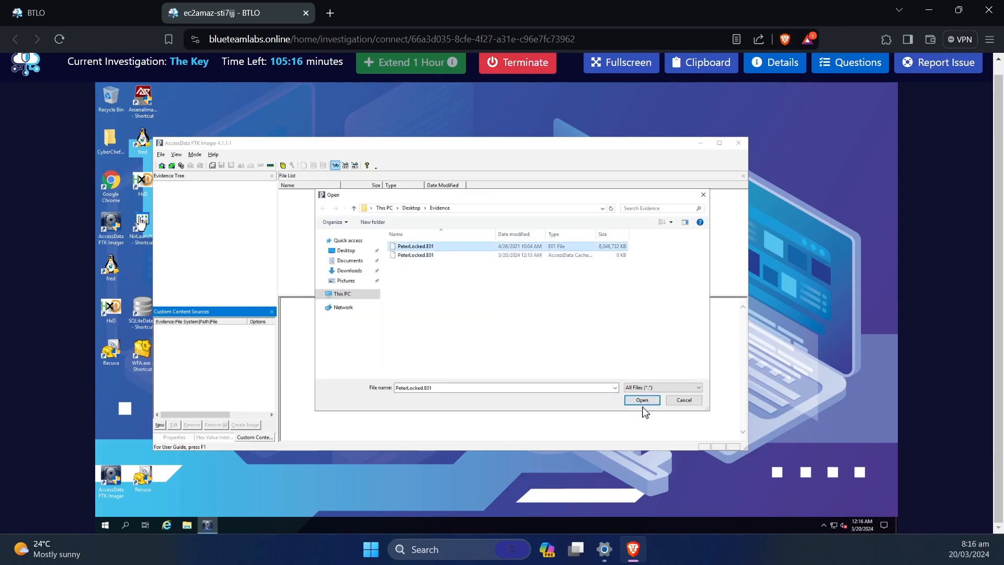
pyautogui.click(641, 401)
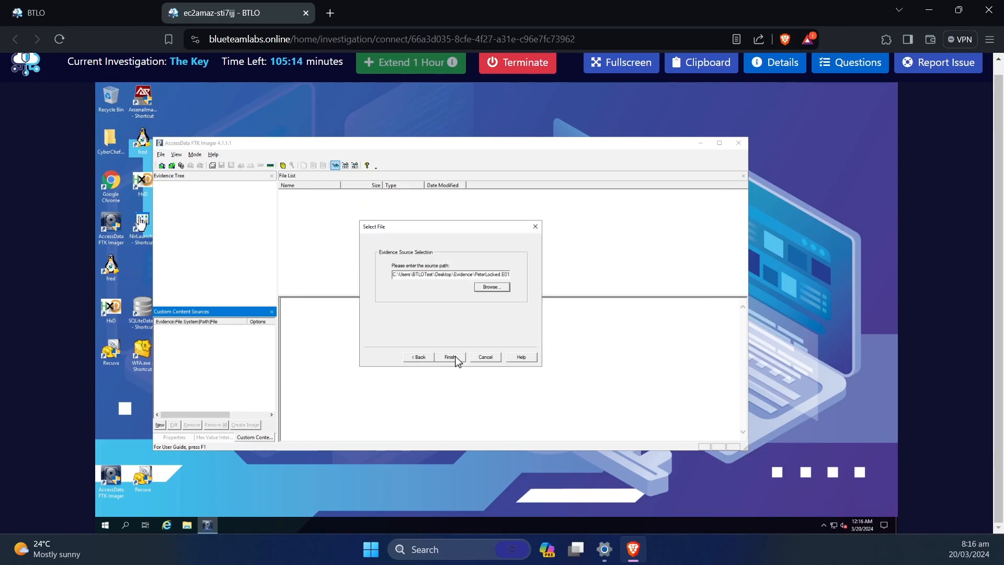
pyautogui.click(455, 359)
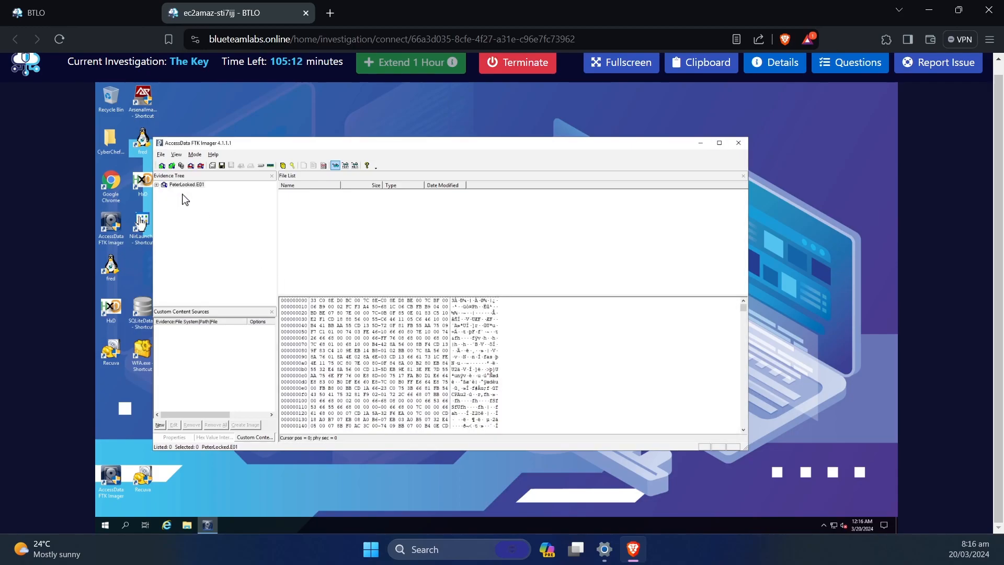
# - Expand PeterLocked.E01 in the evidence tree, select Partition 2 and open Image Mounting
pyautogui.doubleClick(173, 186)
pyautogui.click(195, 198)
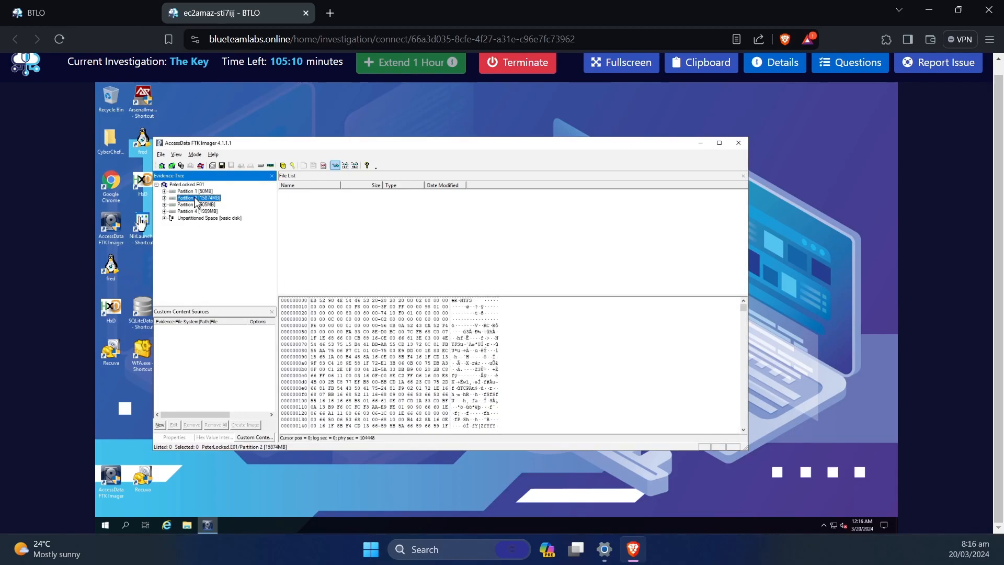
pyautogui.rightClick(195, 198)
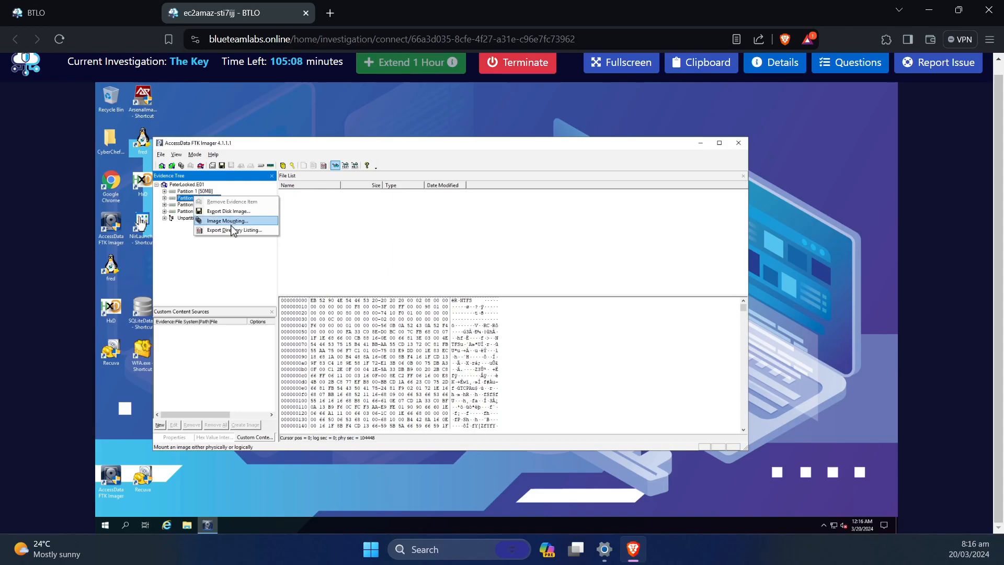
pyautogui.click(188, 199)
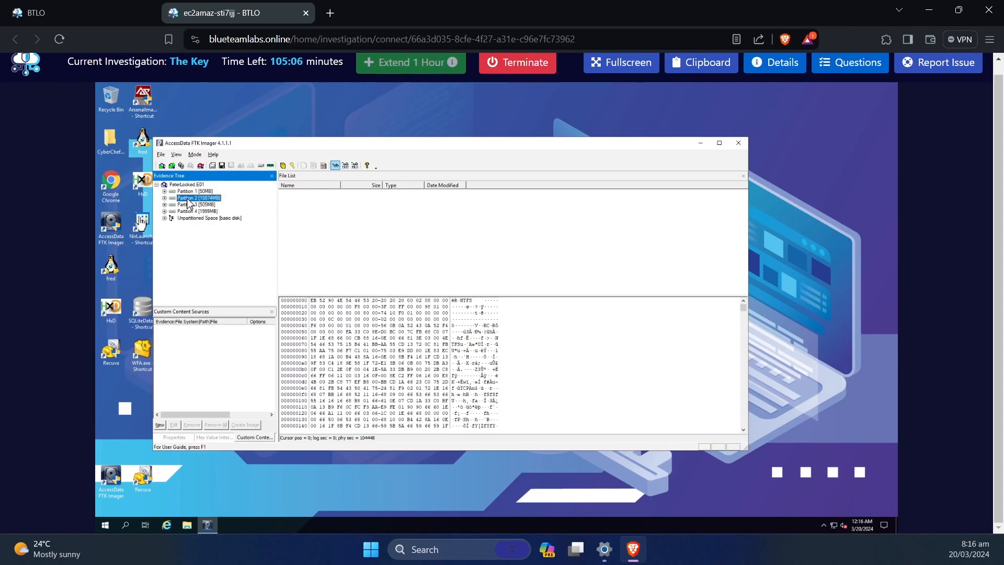
pyautogui.rightClick(220, 224)
pyautogui.click(220, 224)
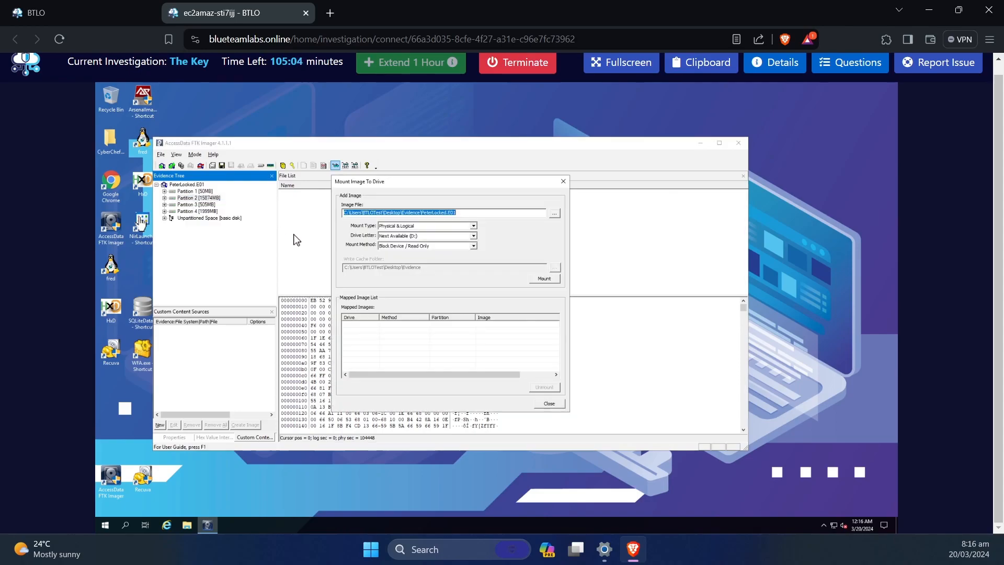
# - Mount the PeterLocked.E01 image as Physical & Logical with the Block Device / Writable method and the next available drive letter
pyautogui.click(446, 236)
pyautogui.click(447, 237)
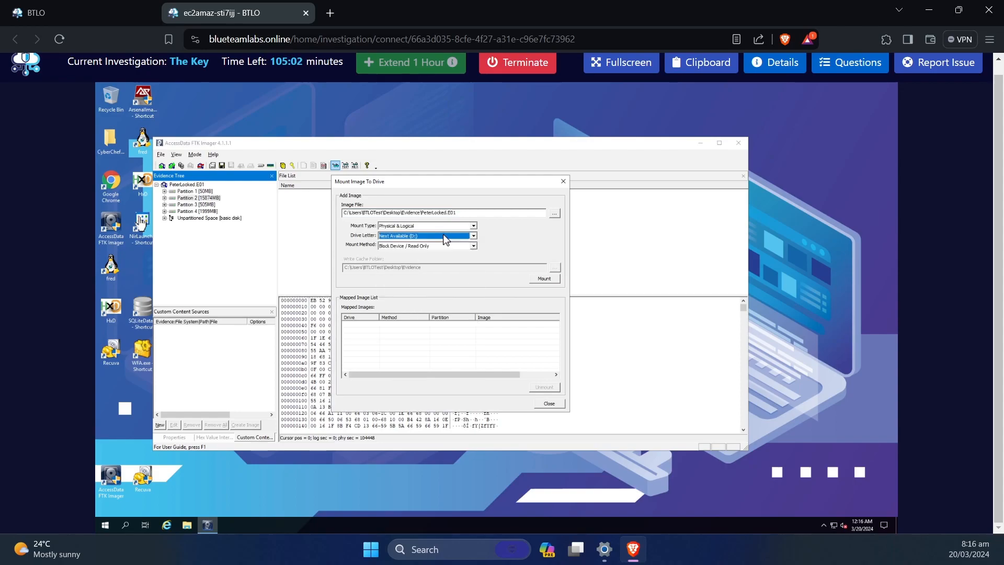
pyautogui.click(412, 246)
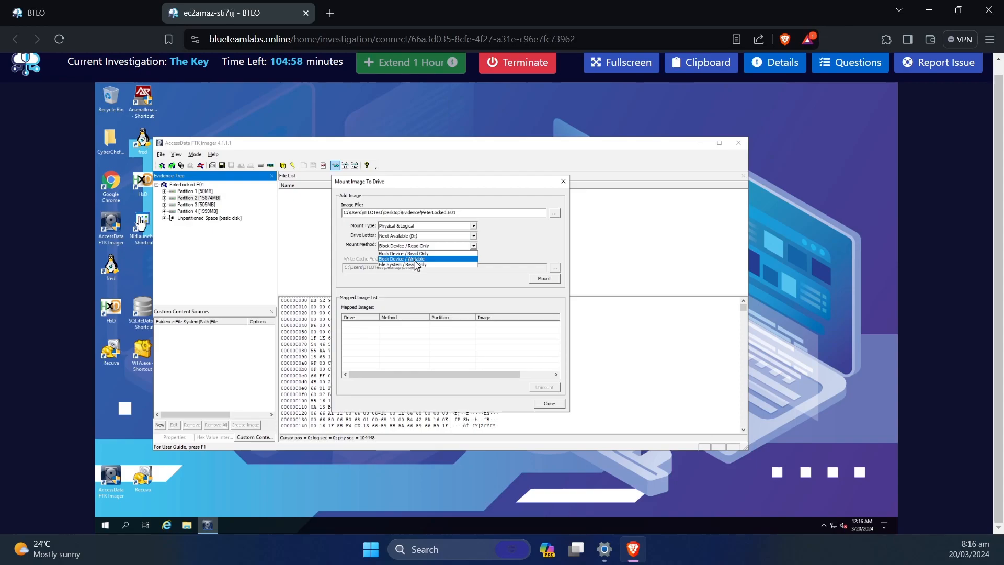
pyautogui.click(416, 259)
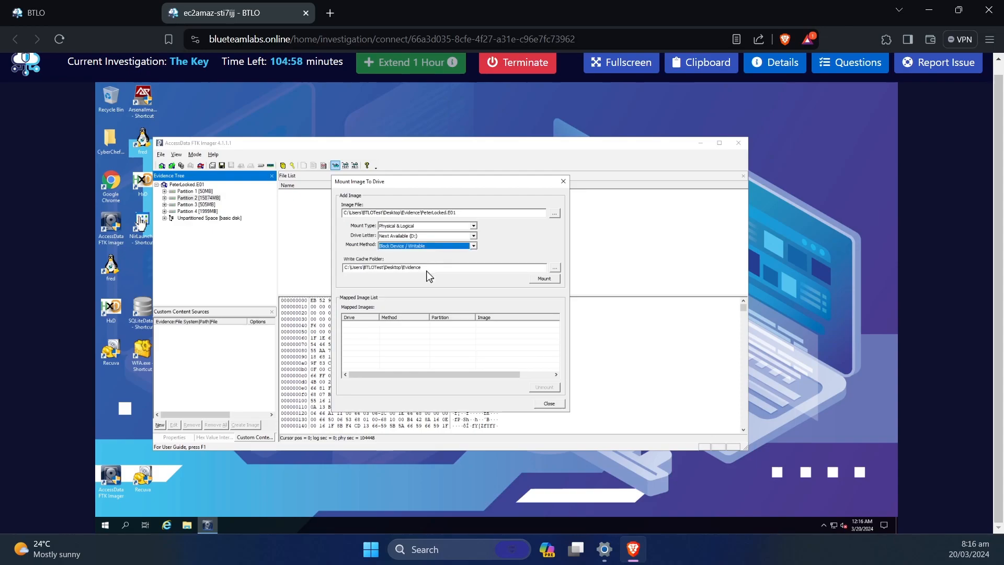
pyautogui.click(548, 280)
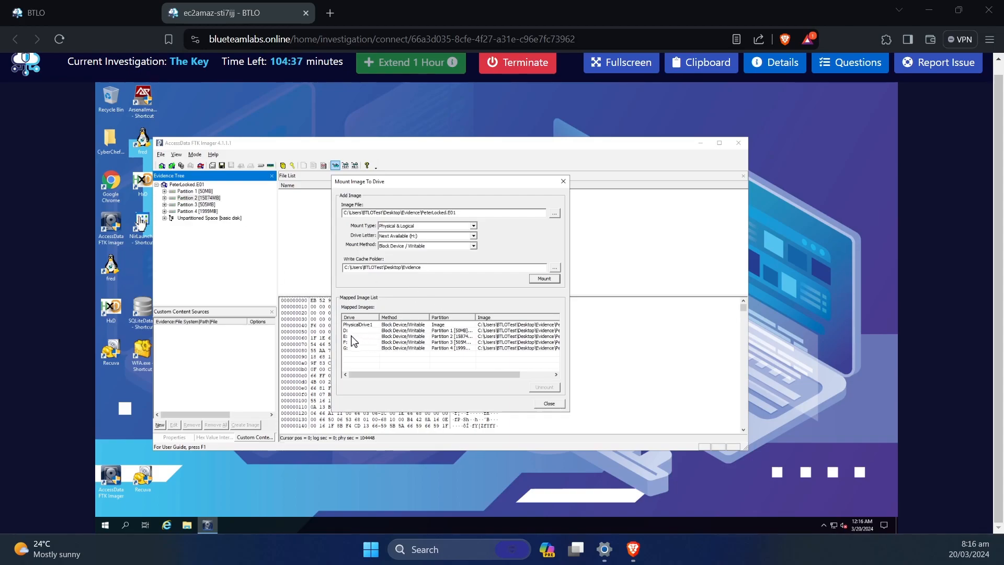
# - Open This PC in File Explorer and look over the mounted image's drives
pyautogui.click(188, 524)
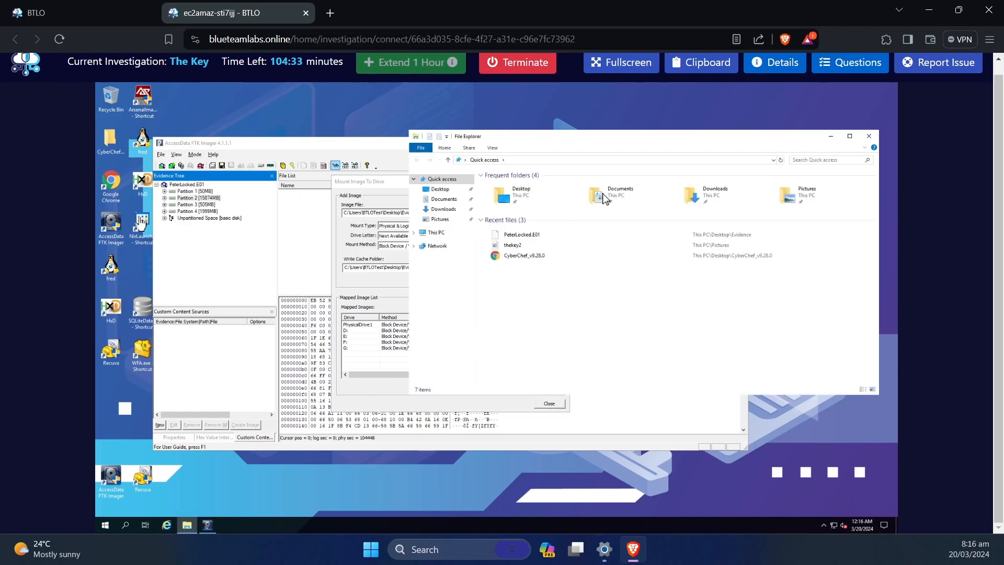
pyautogui.click(436, 233)
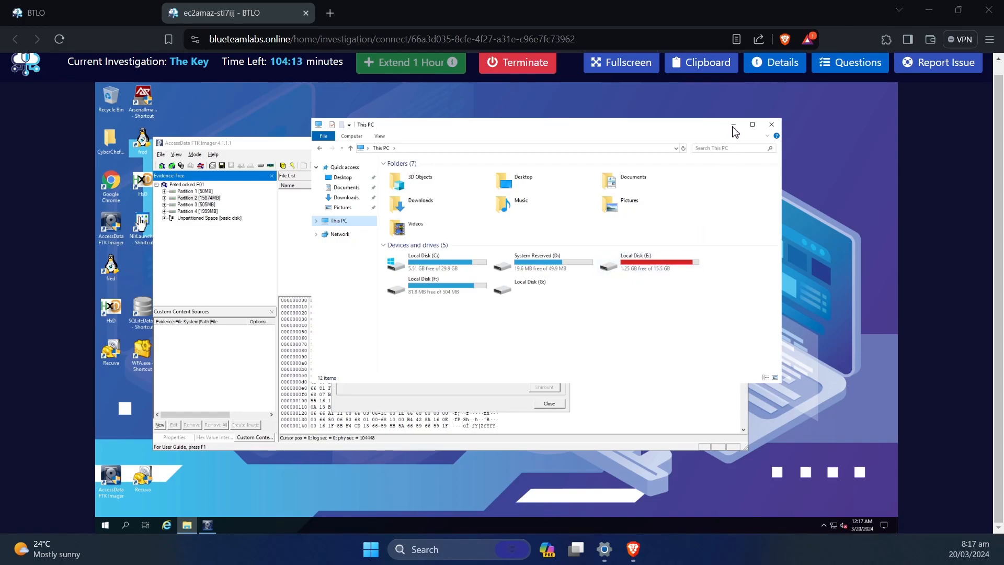
pyautogui.click(634, 333)
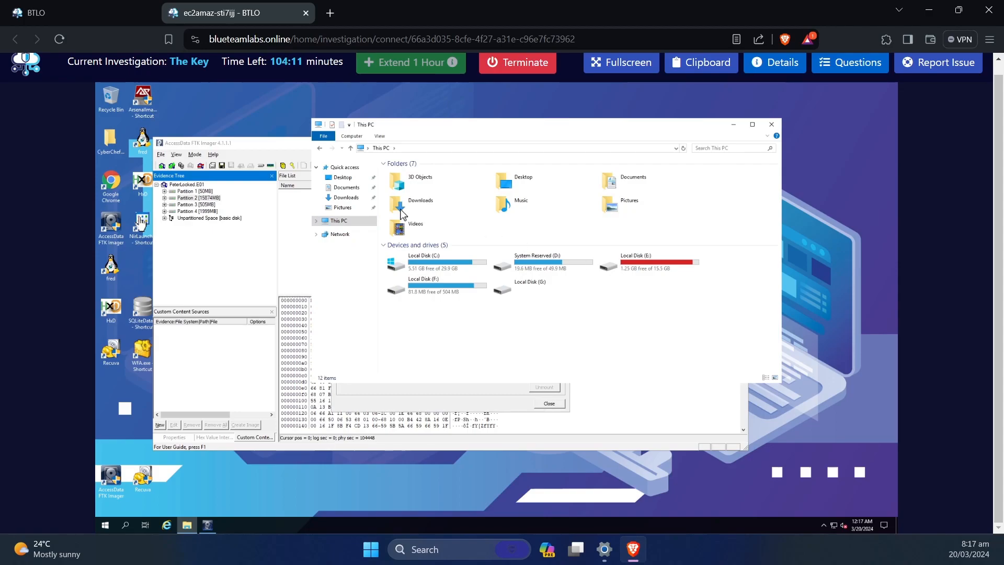
# - Close the Mount Image To Drive dialog and minimize FTK Imager
pyautogui.click(305, 199)
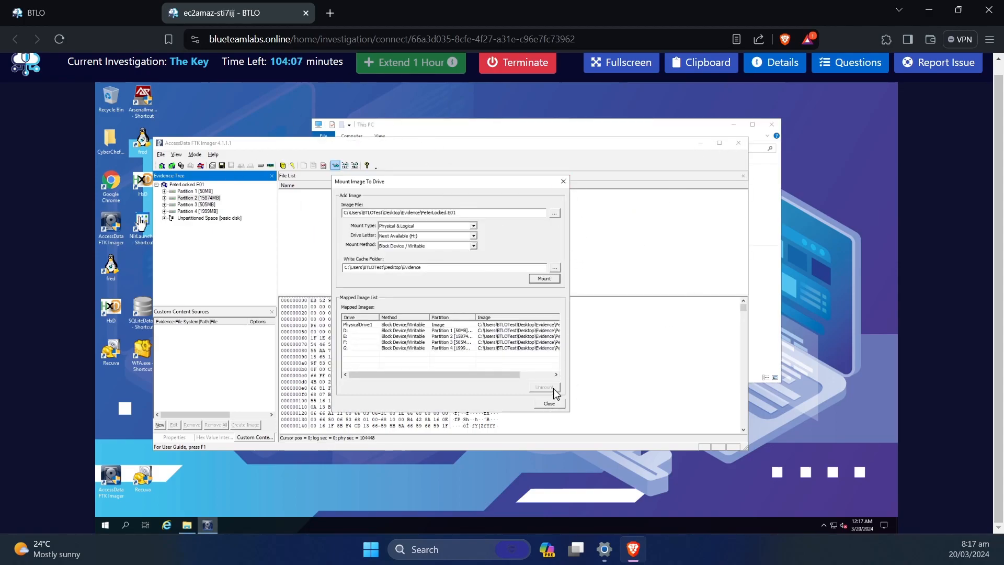
pyautogui.click(553, 406)
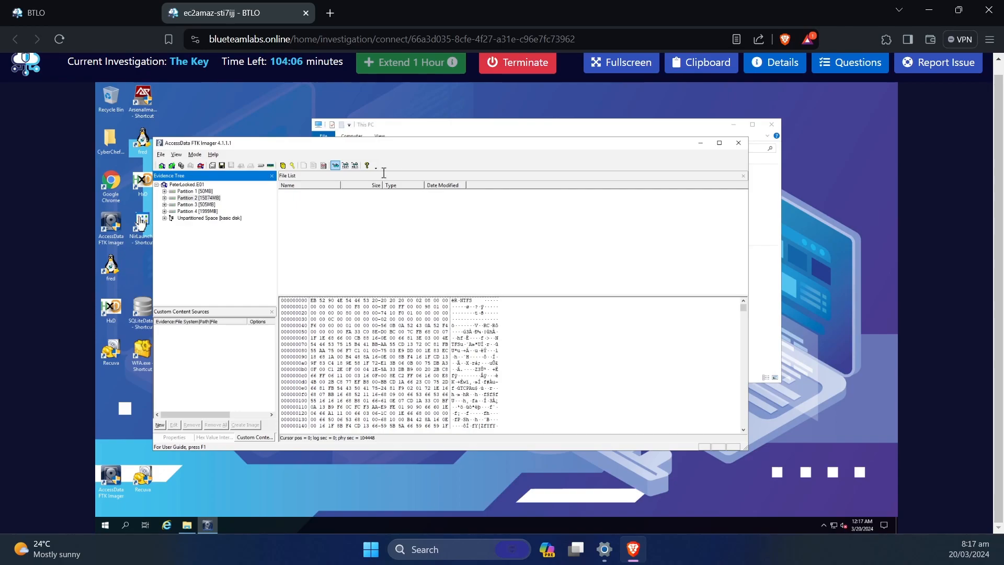
pyautogui.click(700, 142)
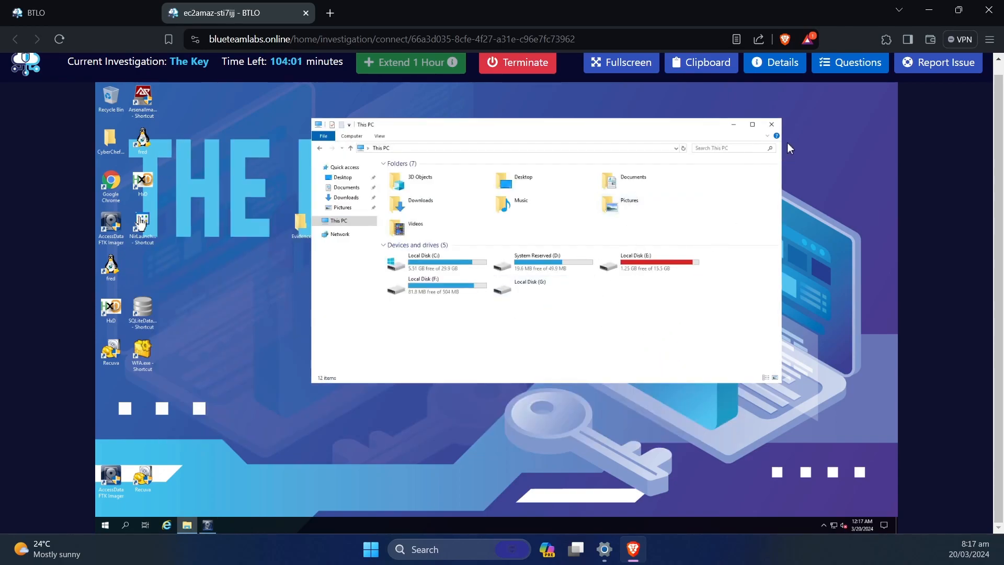
# - Open the investigation's questions, reread the one about the time zone of Peter's machine, and close the list
pyautogui.click(840, 63)
pyautogui.moveTo(686, 177); pyautogui.dragTo(734, 182)
pyautogui.click(746, 185)
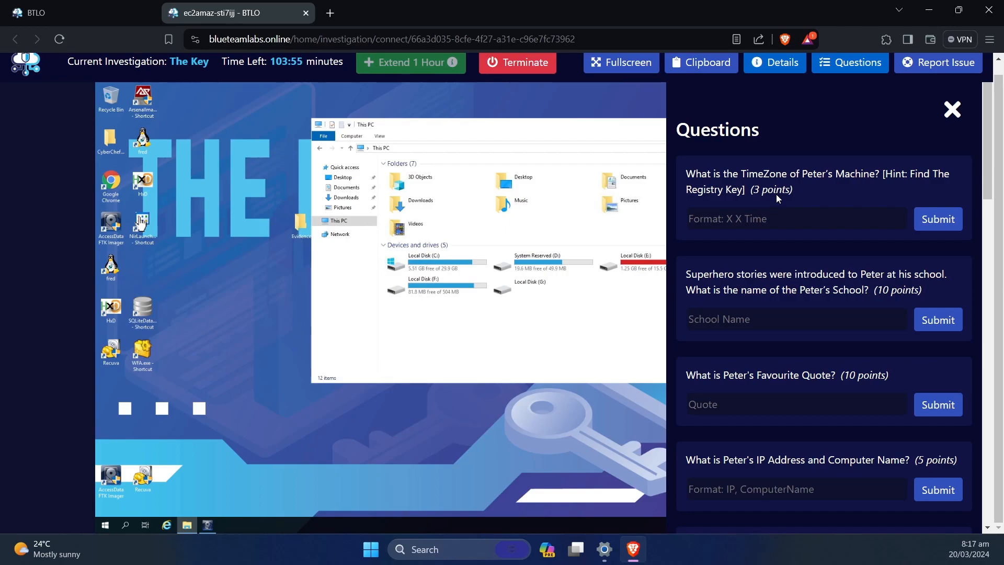
pyautogui.click(860, 67)
# - Open the Windows folder on Local Disk (E:) and locate the System32 folder in it
pyautogui.doubleClick(642, 264)
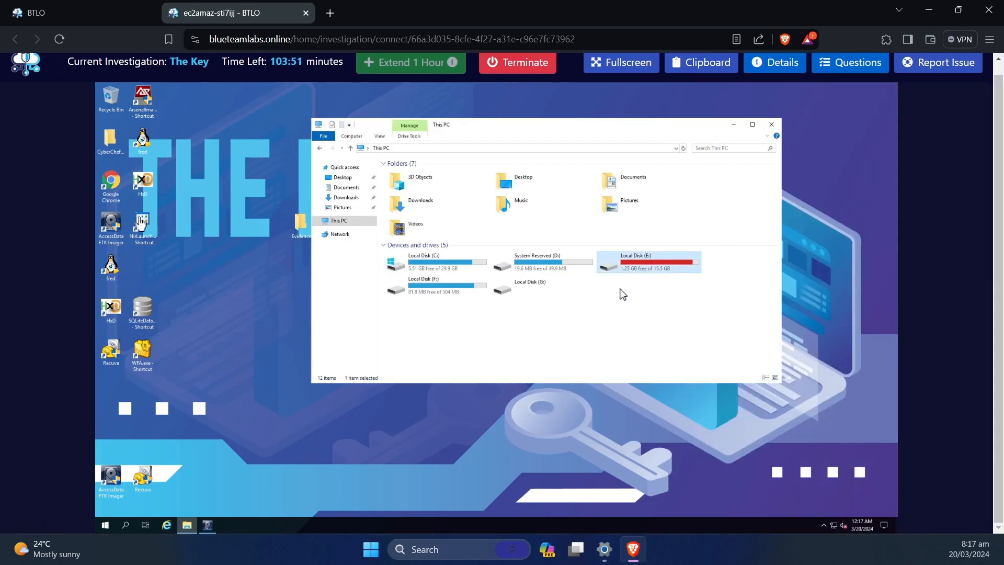
pyautogui.doubleClick(405, 208)
pyautogui.moveTo(503, 129); pyautogui.dragTo(462, 128)
pyautogui.click(387, 312)
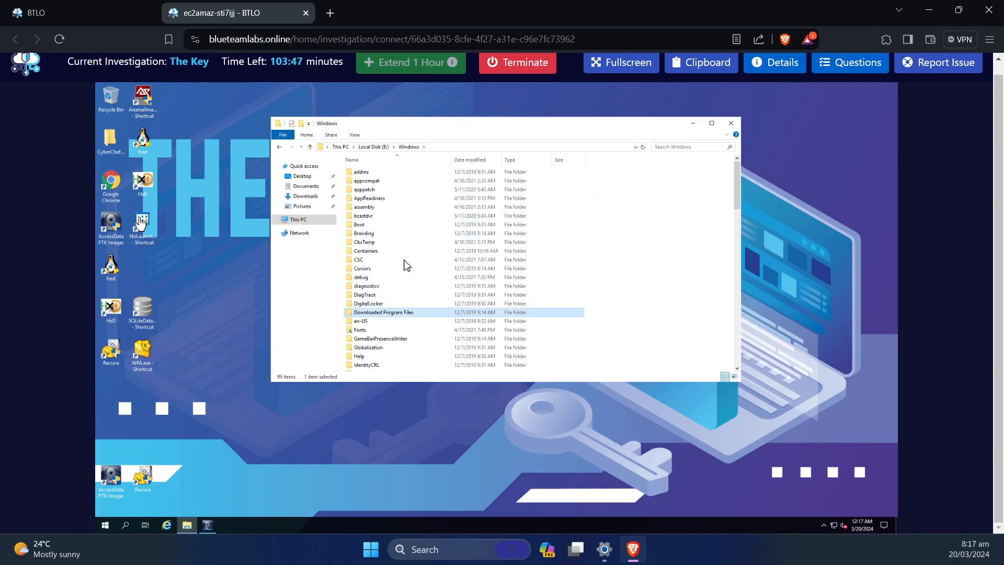
pyautogui.scroll(-20, 401, 306)
pyautogui.click(373, 283)
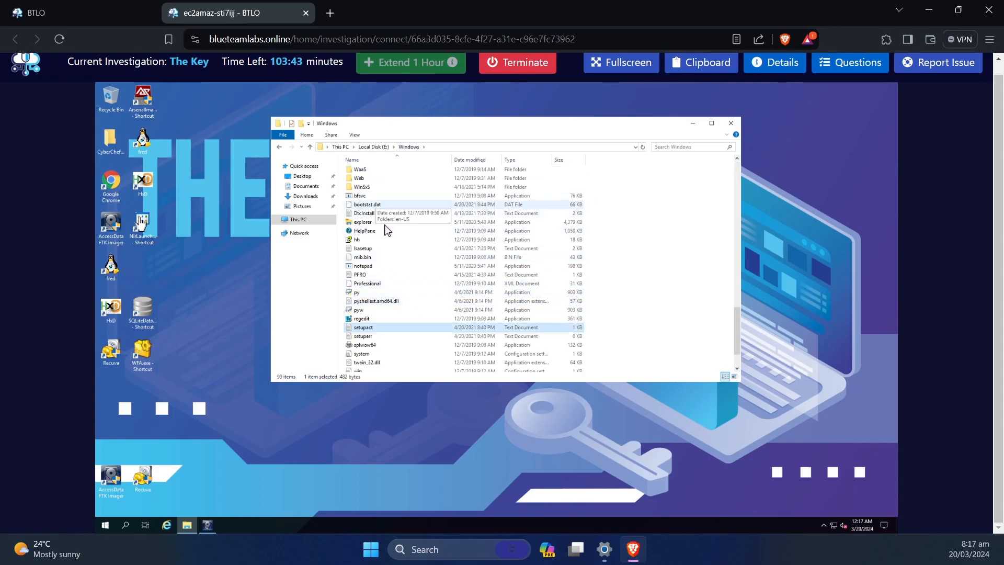
pyautogui.scroll(5, 374, 191)
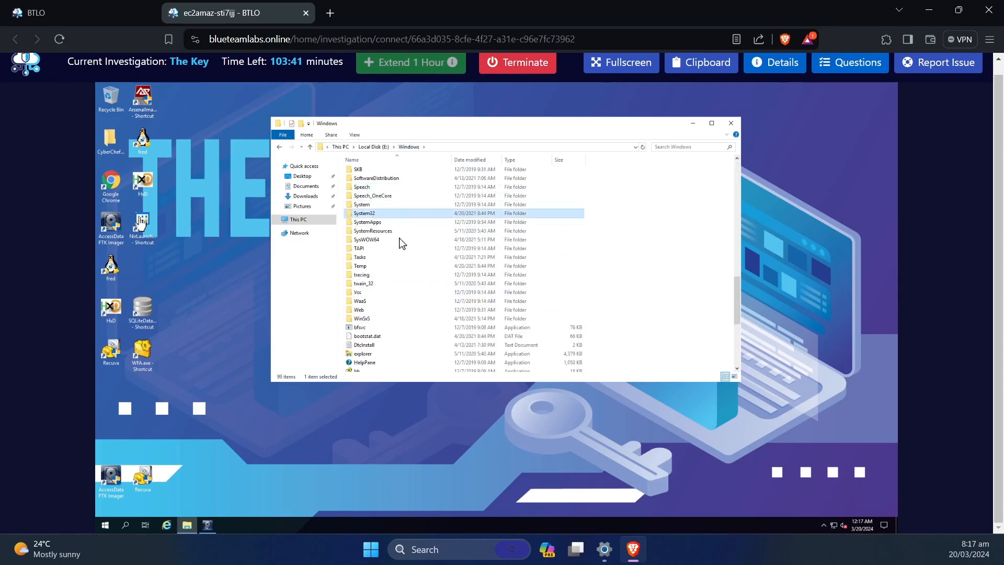
# - Open the config folder inside System32 on the mounted drive, granting permanent access to it
pyautogui.doubleClick(367, 240)
pyautogui.click(363, 258)
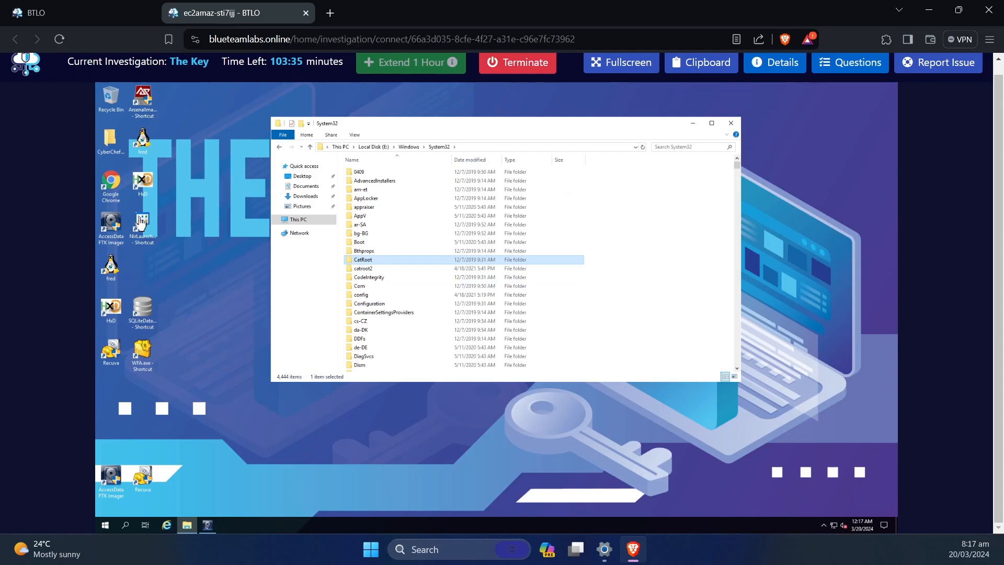
pyautogui.doubleClick(367, 295)
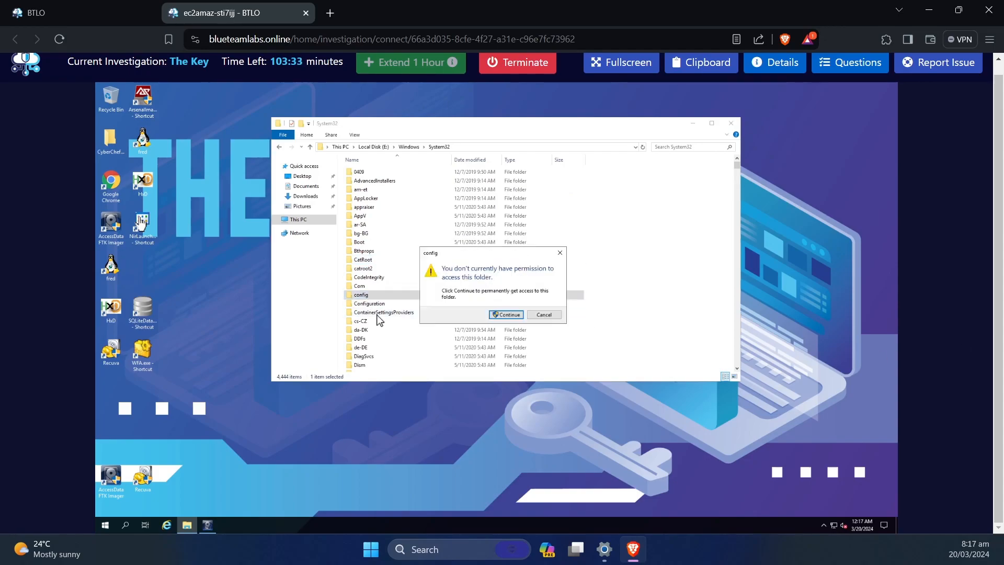
pyautogui.click(507, 315)
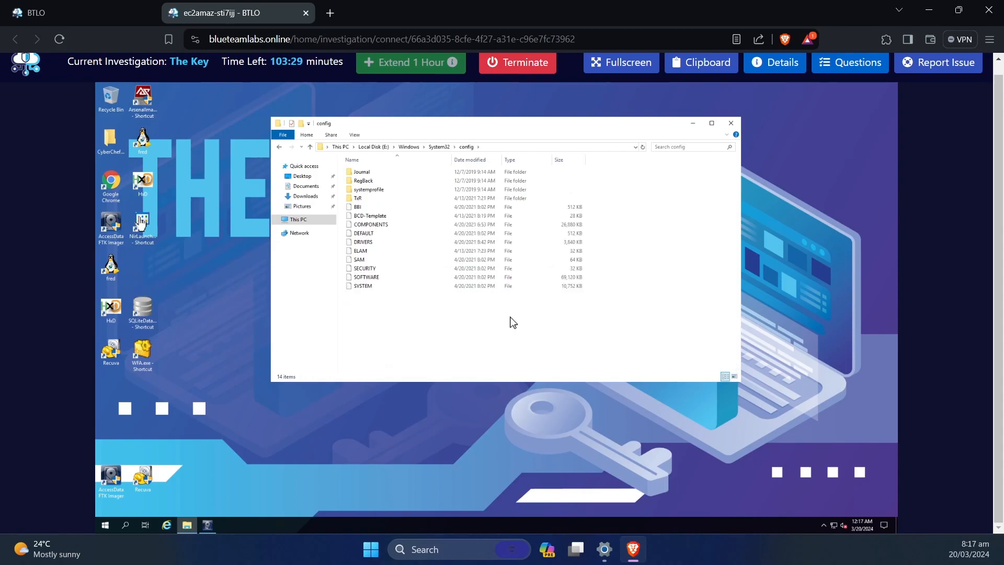
# - Look over the registry hive files in the config folder, especially SYSTEM, and move the folder window aside
pyautogui.moveTo(457, 332); pyautogui.dragTo(348, 166)
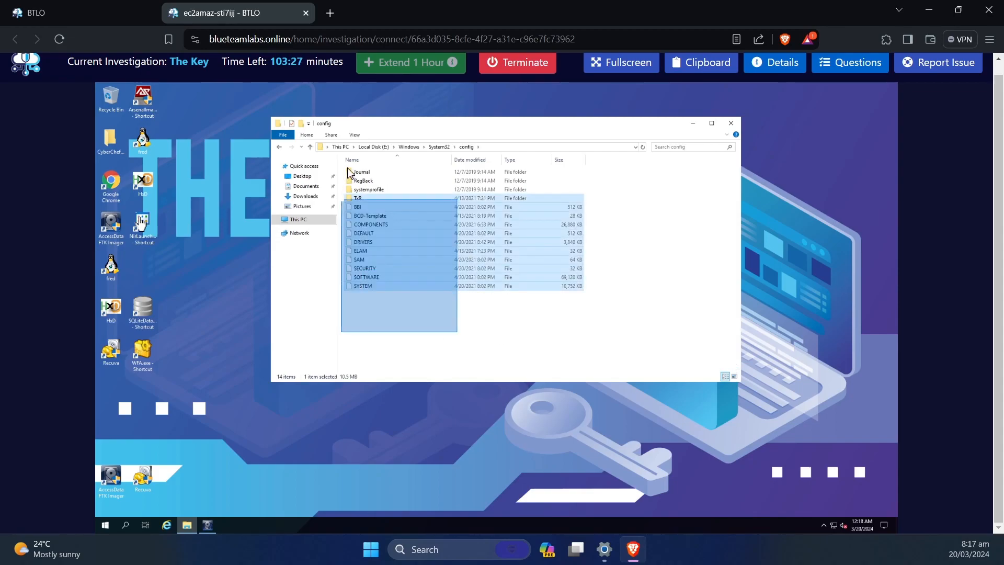
pyautogui.click(541, 341)
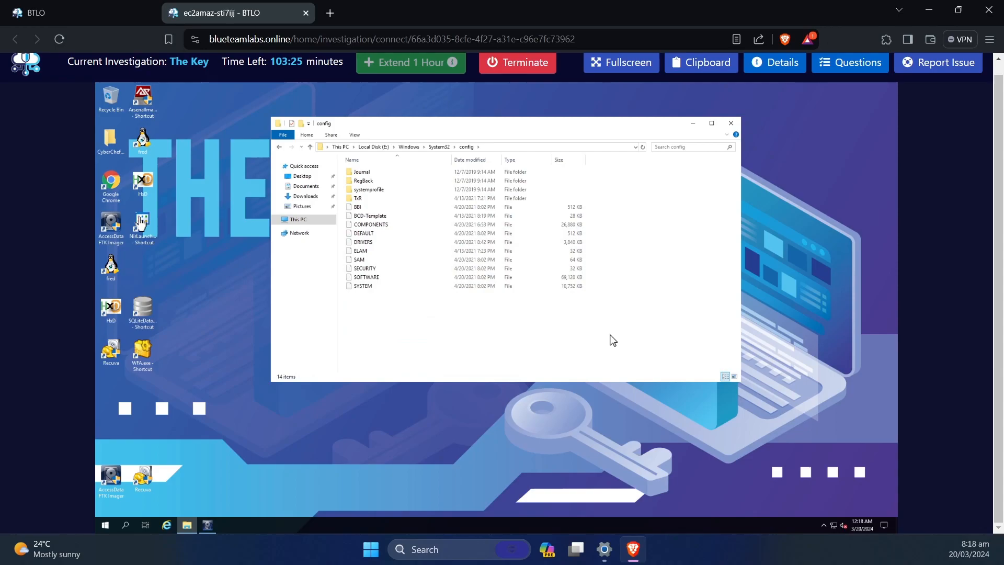
pyautogui.moveTo(355, 225); pyautogui.dragTo(338, 169)
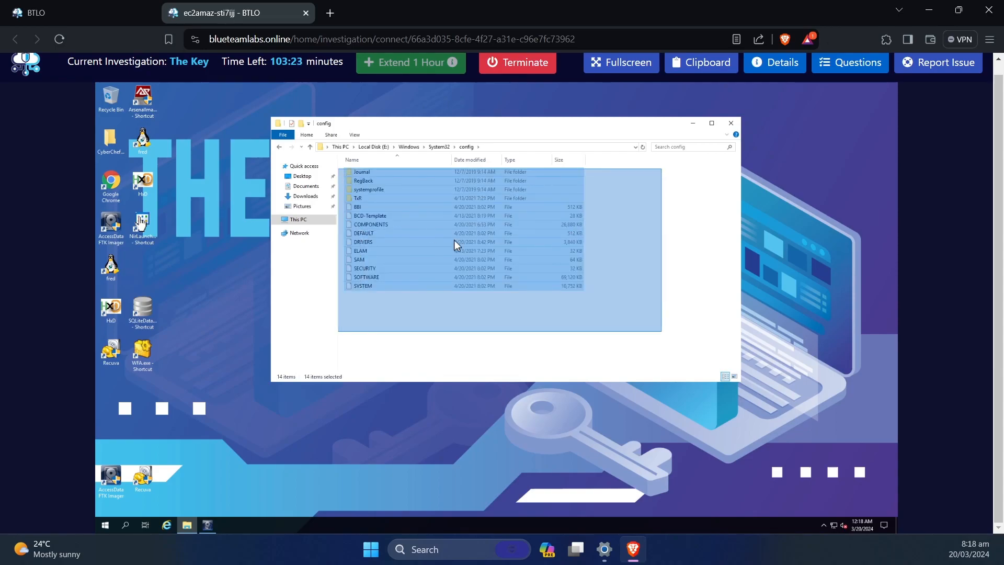
pyautogui.click(618, 327)
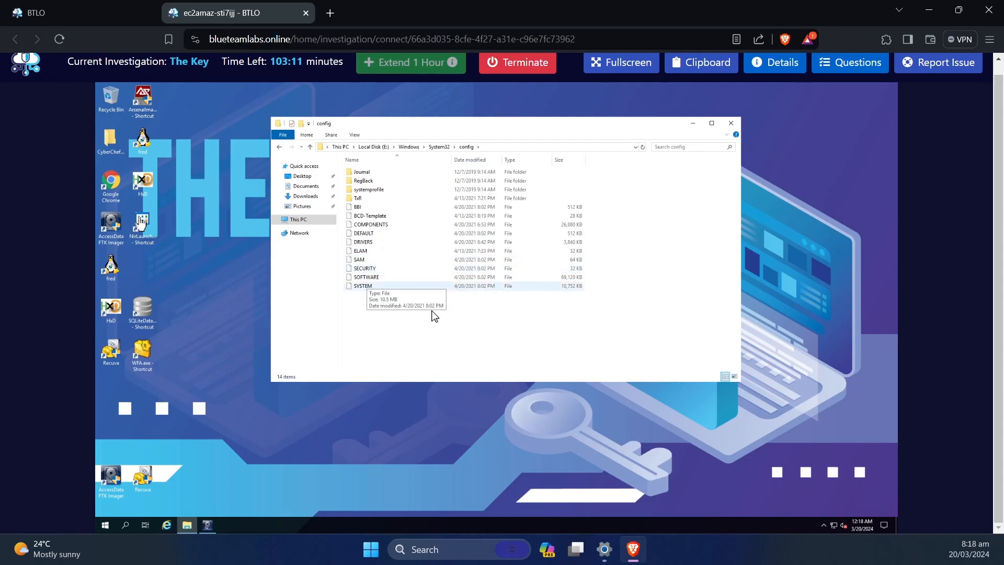
pyautogui.click(366, 286)
pyautogui.click(446, 328)
pyautogui.moveTo(489, 123); pyautogui.dragTo(630, 128)
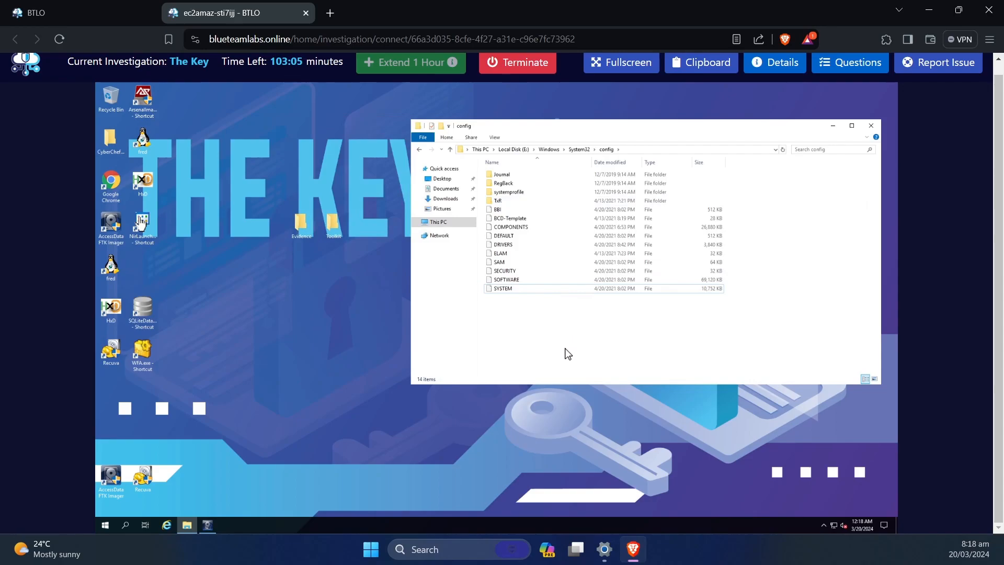
pyautogui.click(502, 292)
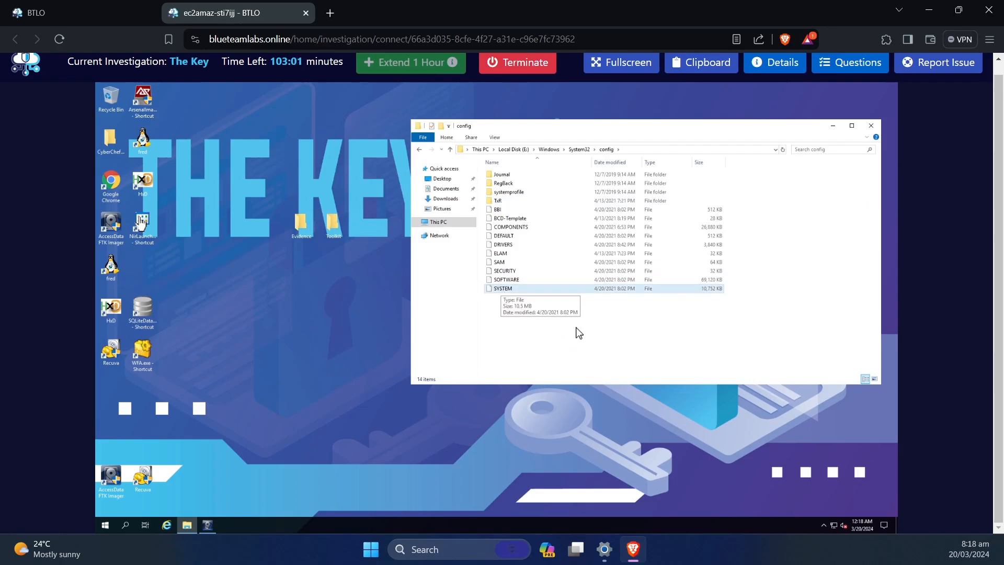
pyautogui.click(595, 346)
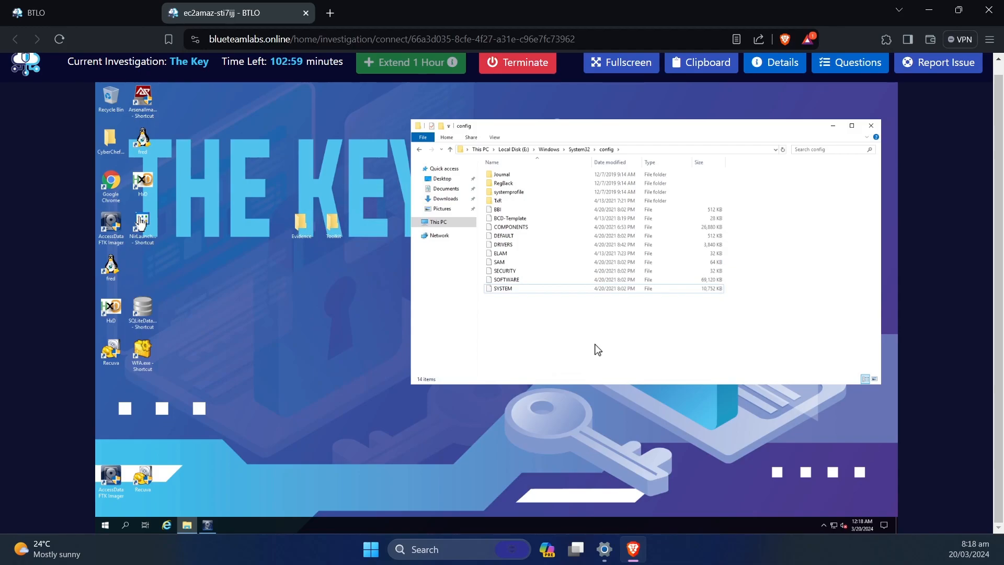
# - Reread the time zone question and its registry key hint in the investigation's questions, and close the list
pyautogui.click(843, 66)
pyautogui.moveTo(741, 175); pyautogui.dragTo(818, 176)
pyautogui.click(804, 185)
pyautogui.click(821, 173)
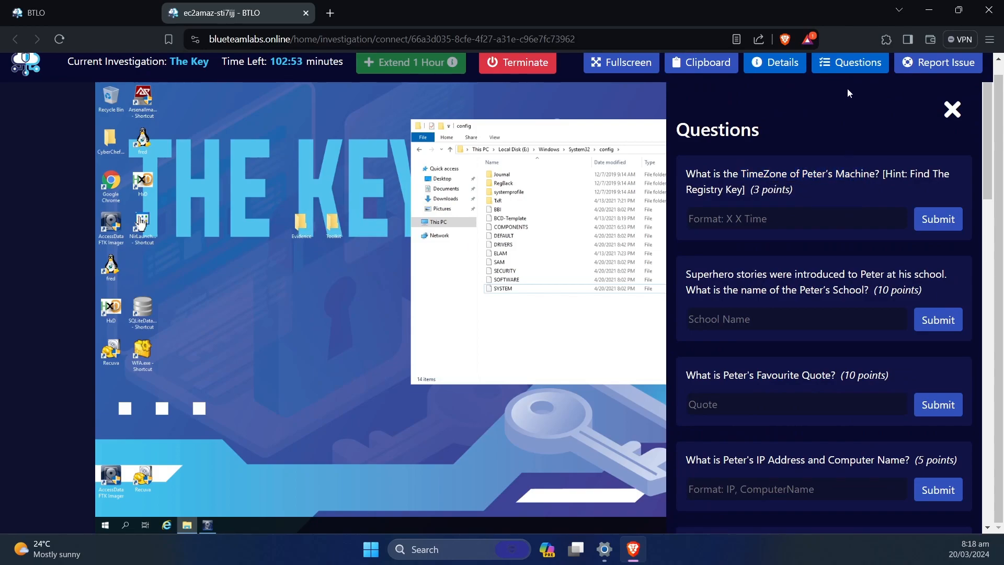
pyautogui.click(845, 68)
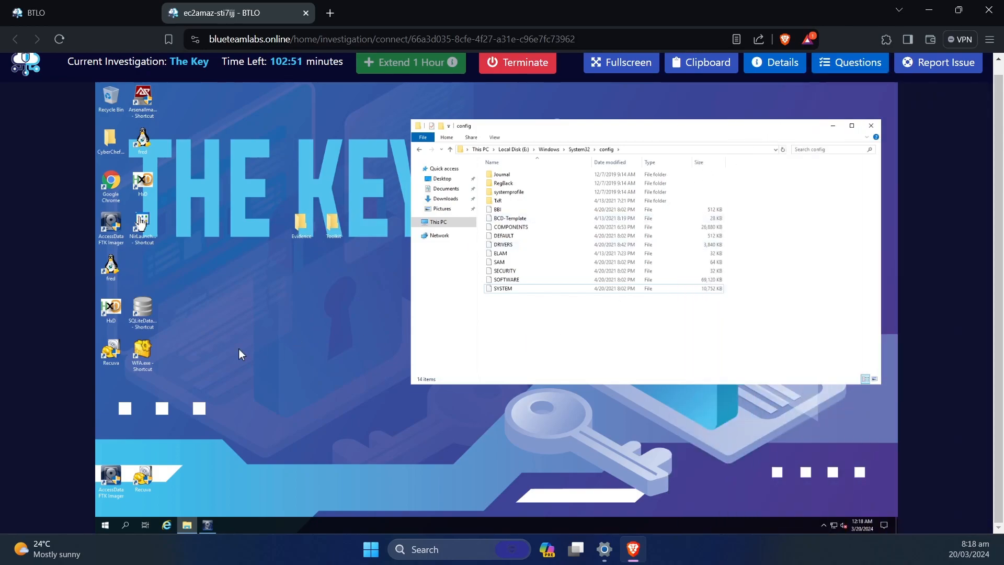
# - Launch Forensic Registry EDitor (fred) and arrange its window beside the config folder window
pyautogui.click(345, 292)
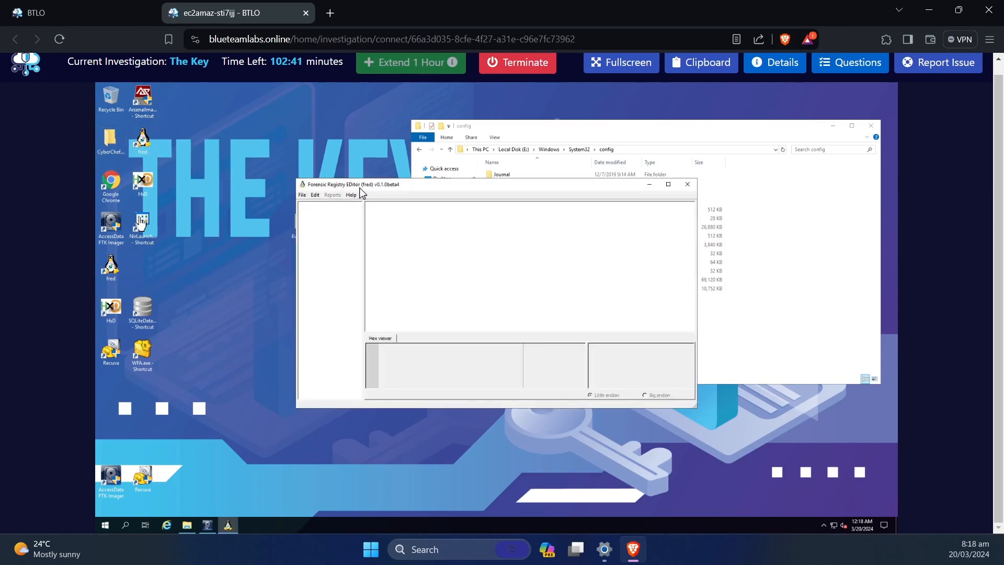
pyautogui.moveTo(321, 186); pyautogui.dragTo(218, 190)
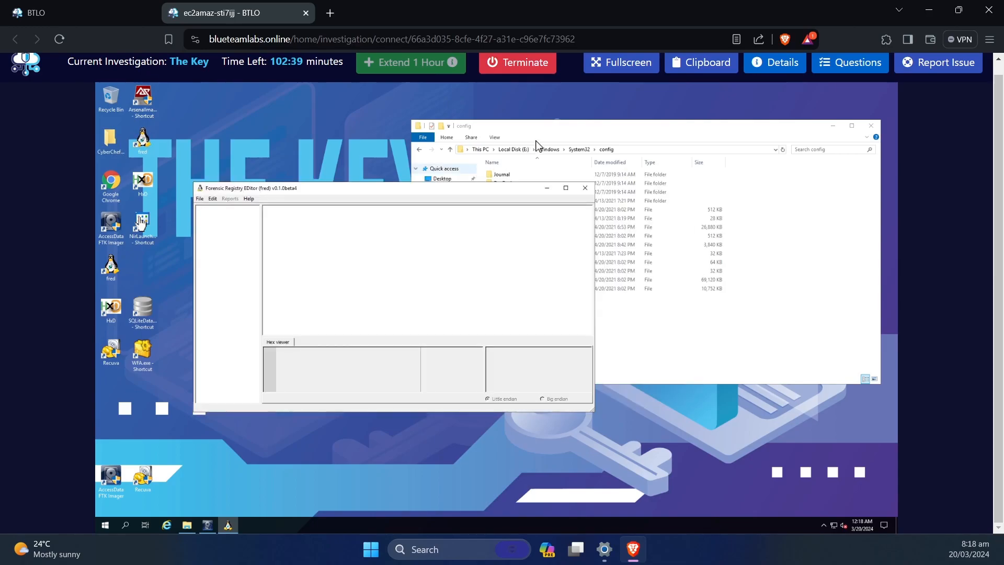
pyautogui.click(545, 139)
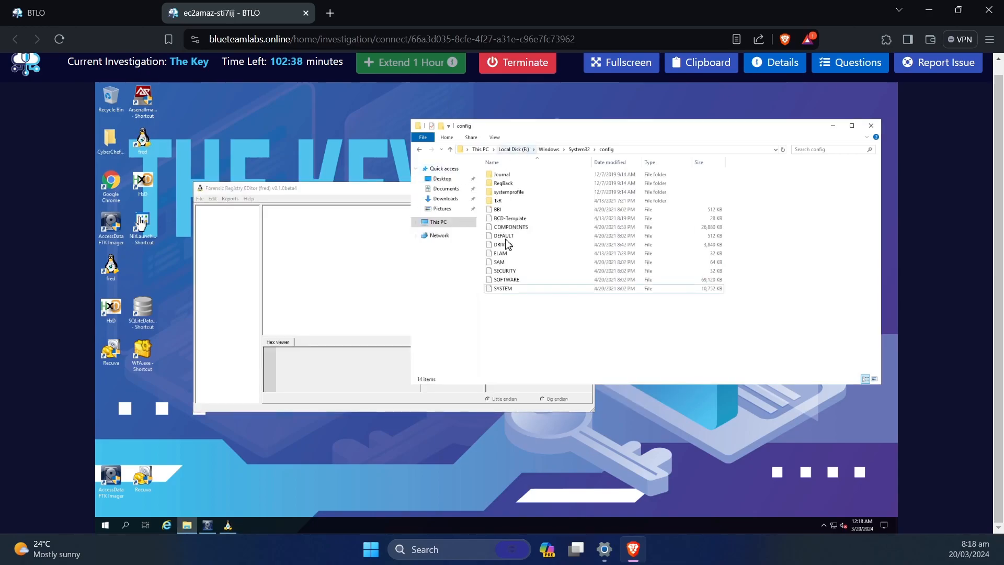
# - Open the SYSTEM registry hive from E:\Windows\System32\config in fred
pyautogui.click(200, 199)
pyautogui.press('Return')
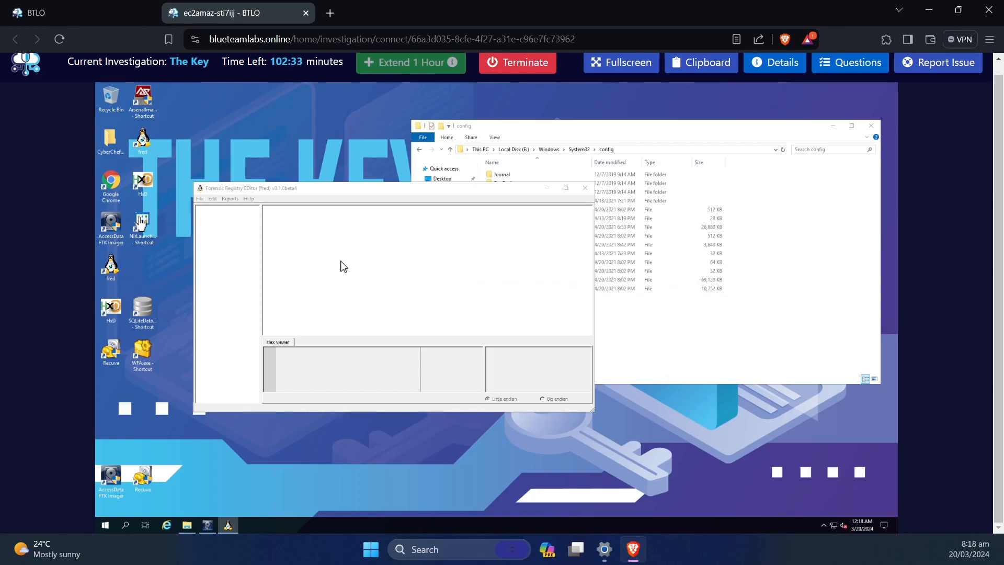
pyautogui.click(228, 314)
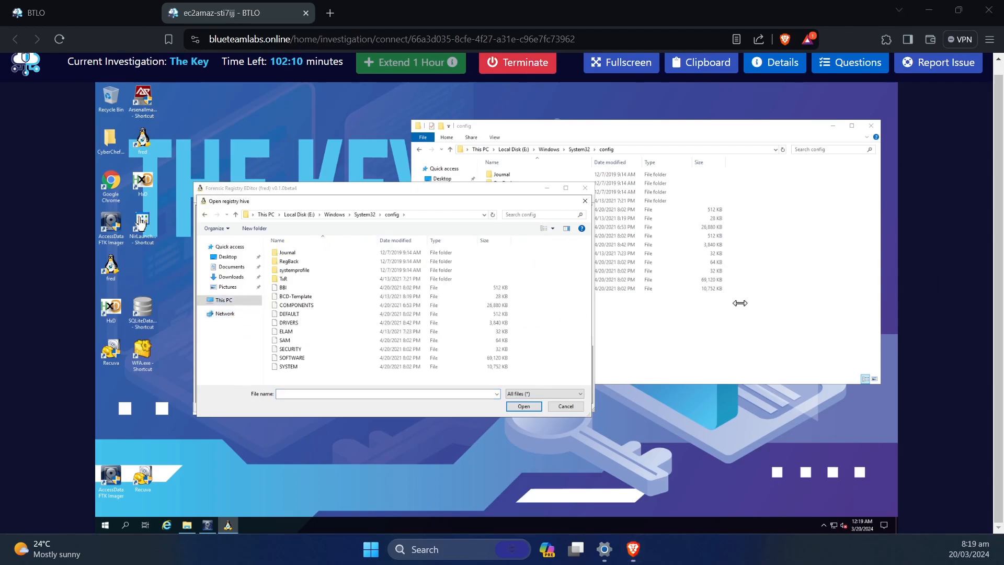
pyautogui.moveTo(375, 200); pyautogui.dragTo(378, 294)
pyautogui.moveTo(388, 225); pyautogui.dragTo(387, 225)
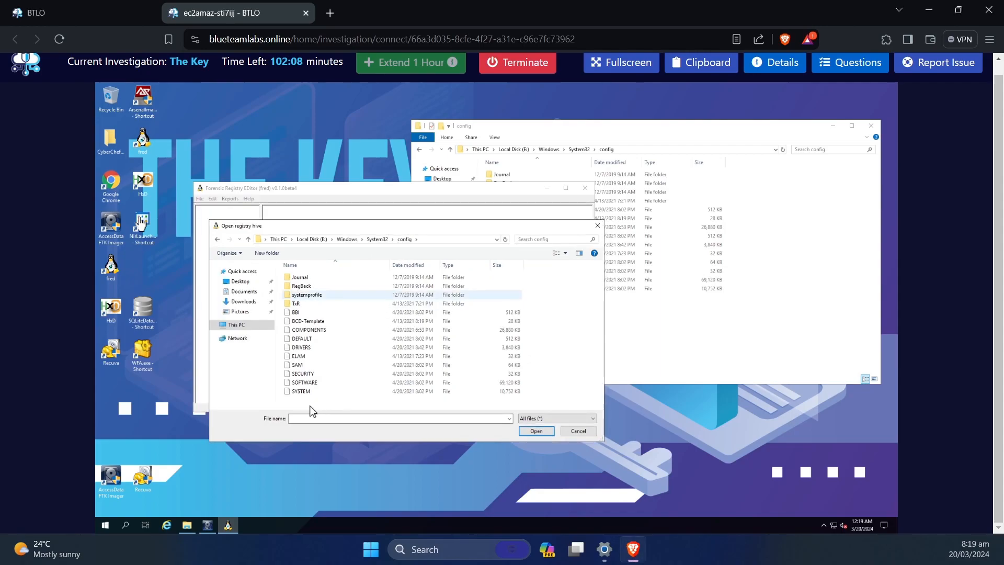
pyautogui.click(301, 391)
pyautogui.click(541, 434)
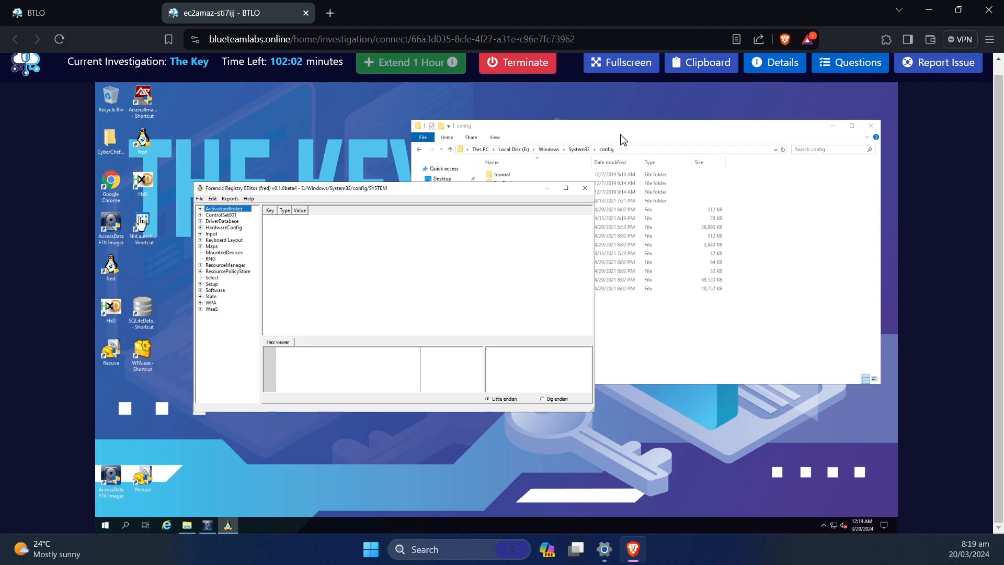
# - Find the time zone information key under ControlSet001\Control in the SYSTEM hive and select its TimeZoneKeyName value
pyautogui.moveTo(622, 129); pyautogui.dragTo(622, 103)
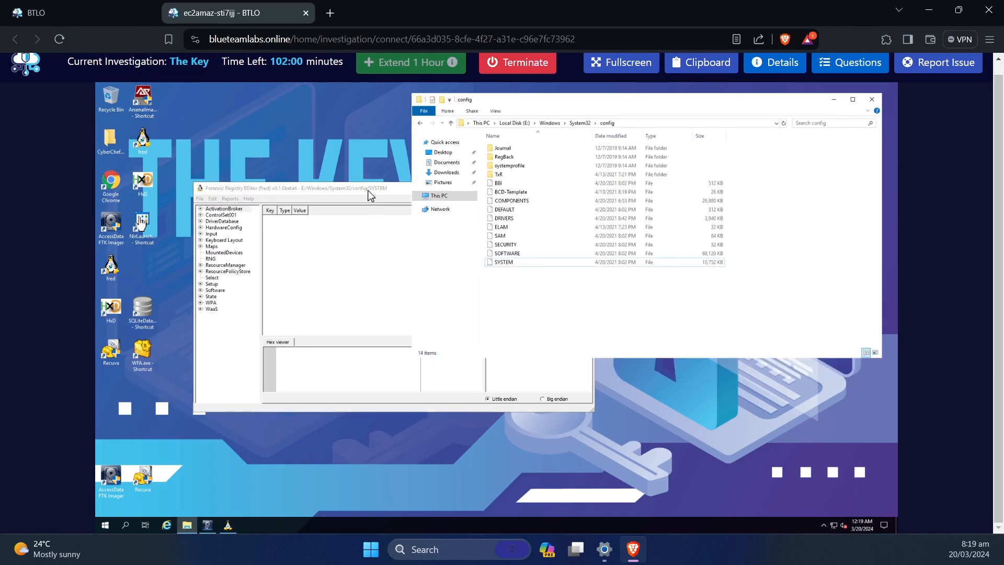
pyautogui.click(369, 195)
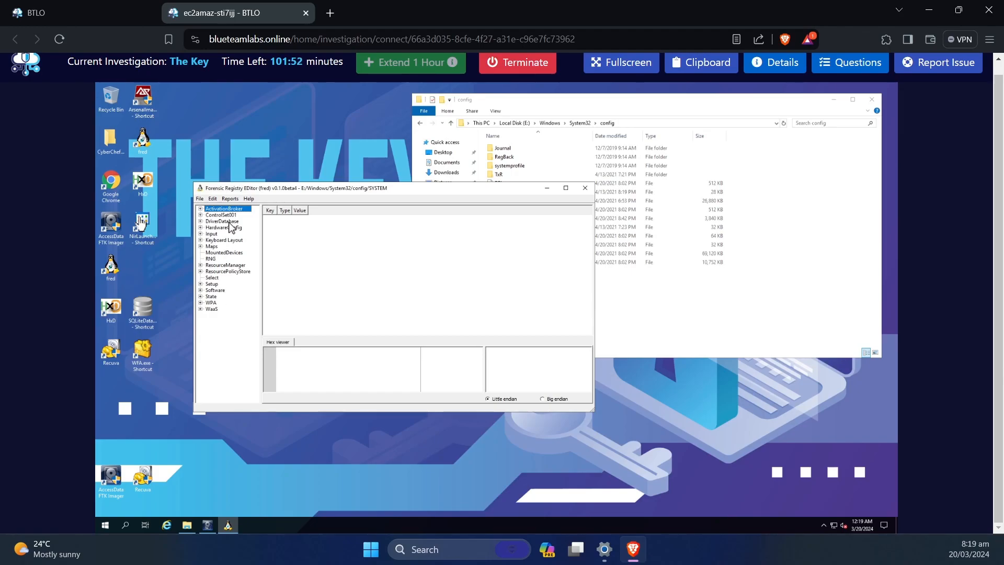
pyautogui.click(200, 215)
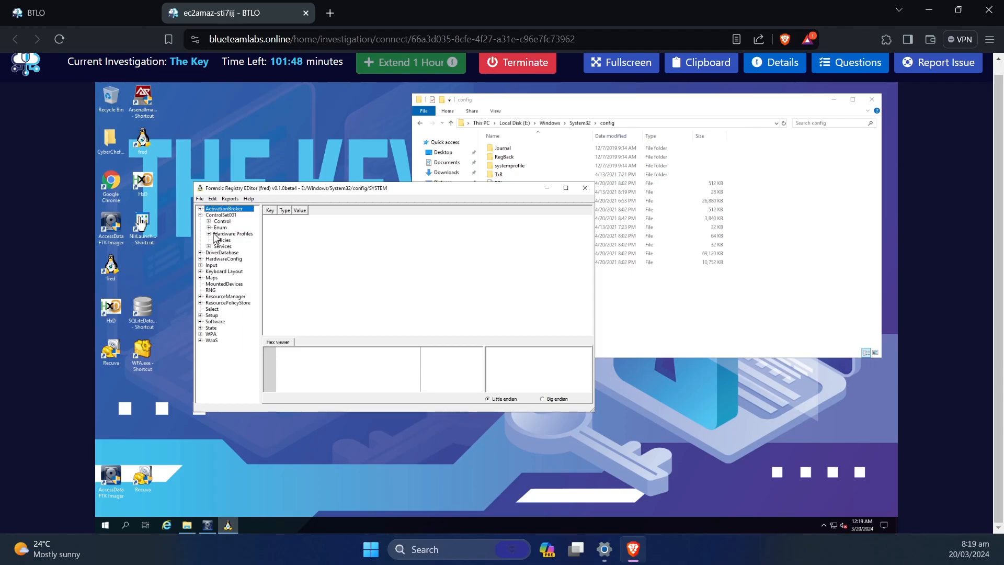
pyautogui.click(208, 221)
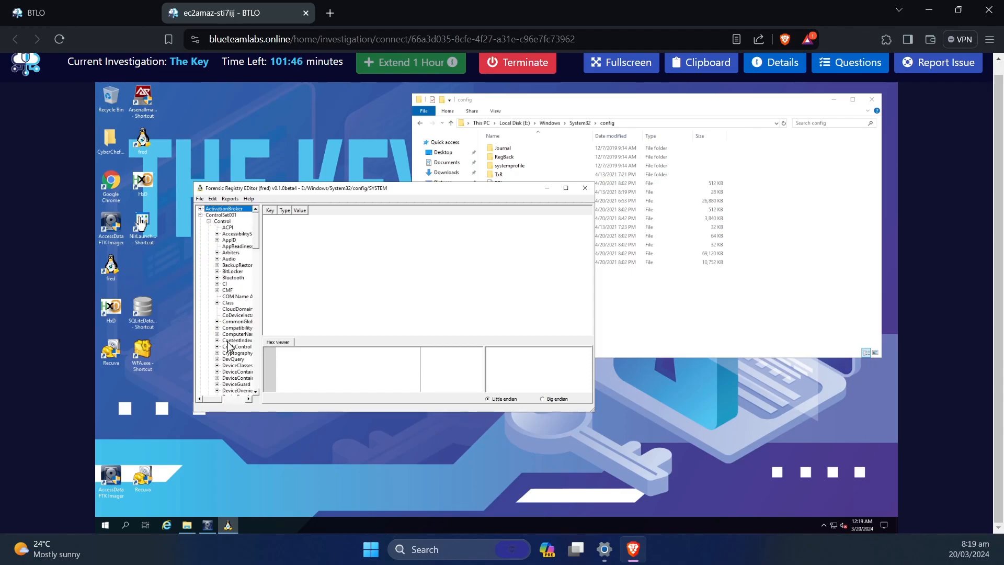
pyautogui.click(235, 341)
pyautogui.press('t')
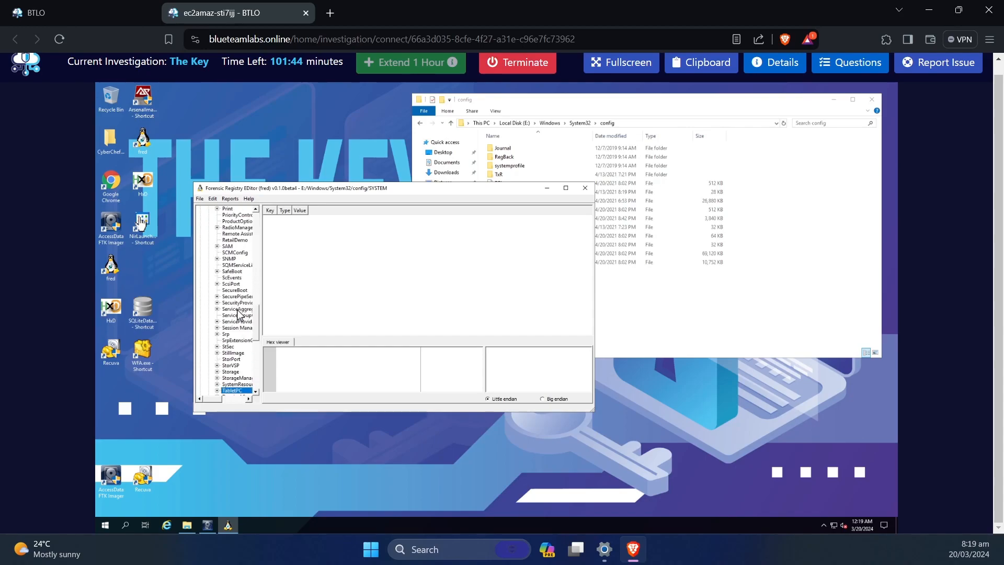
pyautogui.scroll(-2, 240, 357)
pyautogui.click(242, 366)
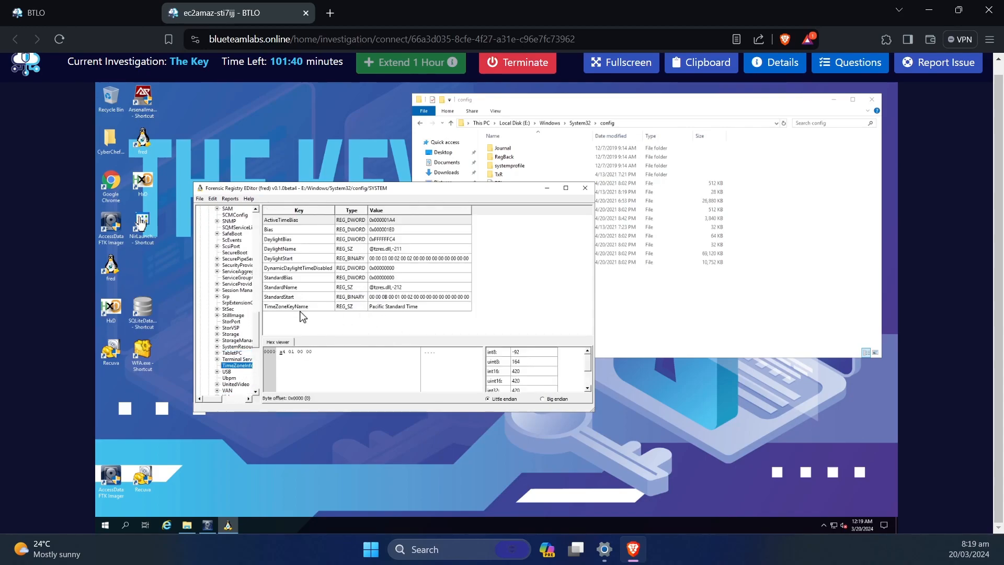
pyautogui.click(307, 312)
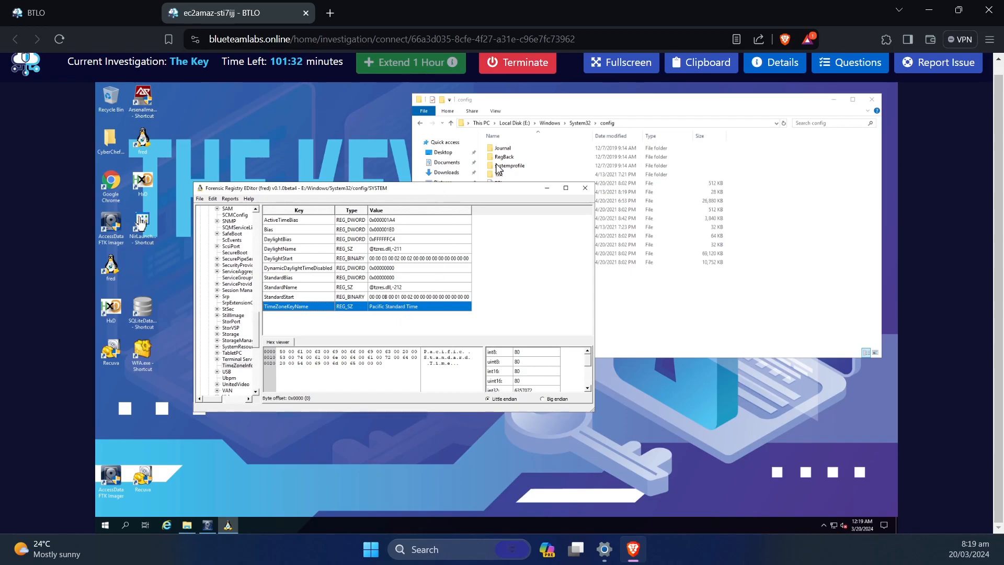
# - Submit "Pacific Standard Time" as the answer to the question about the time zone of Peter's machine
pyautogui.moveTo(523, 189); pyautogui.dragTo(496, 179)
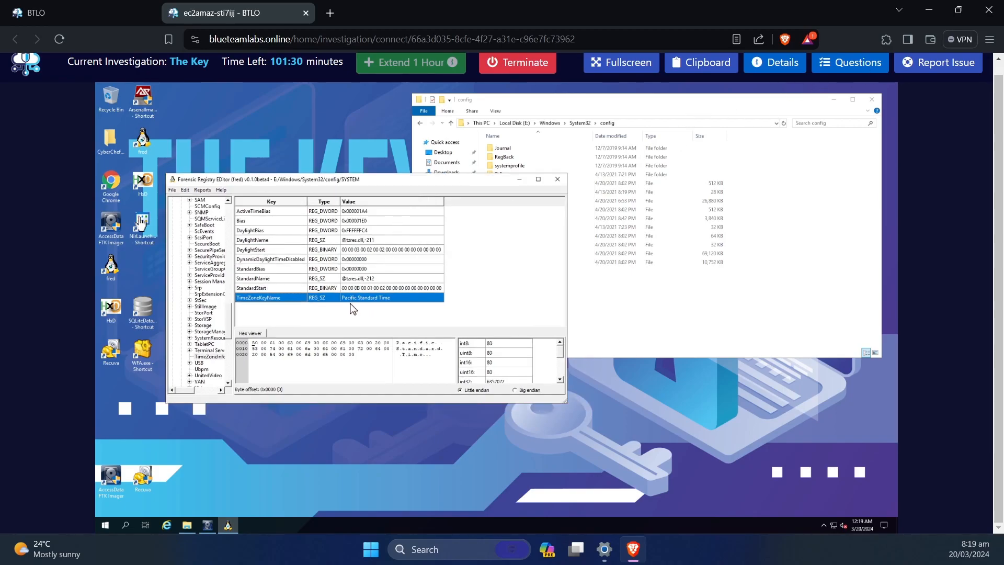
pyautogui.click(829, 62)
pyautogui.click(798, 224)
pyautogui.write('Pacific')
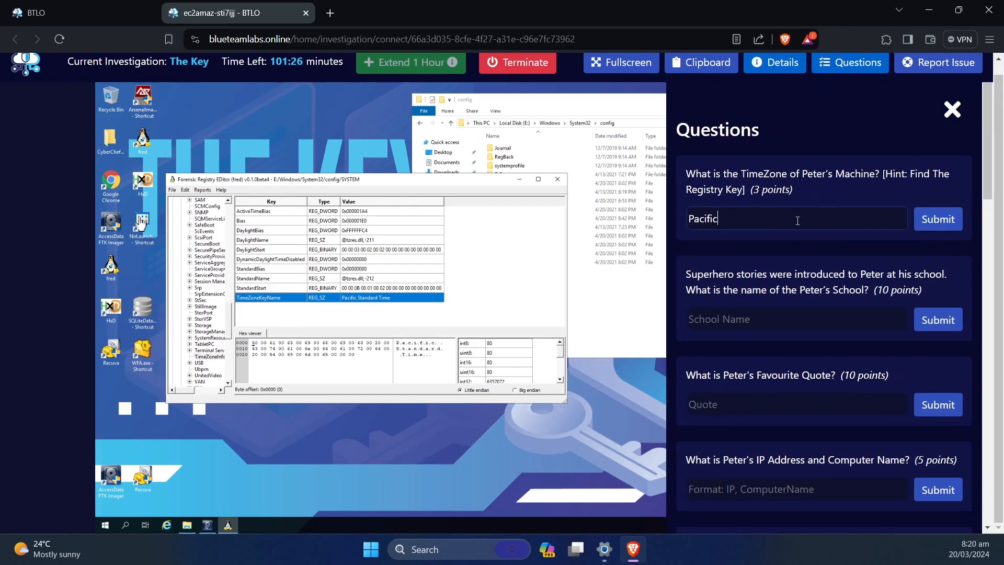
pyautogui.write(' Standard Time')
pyautogui.press('Return')
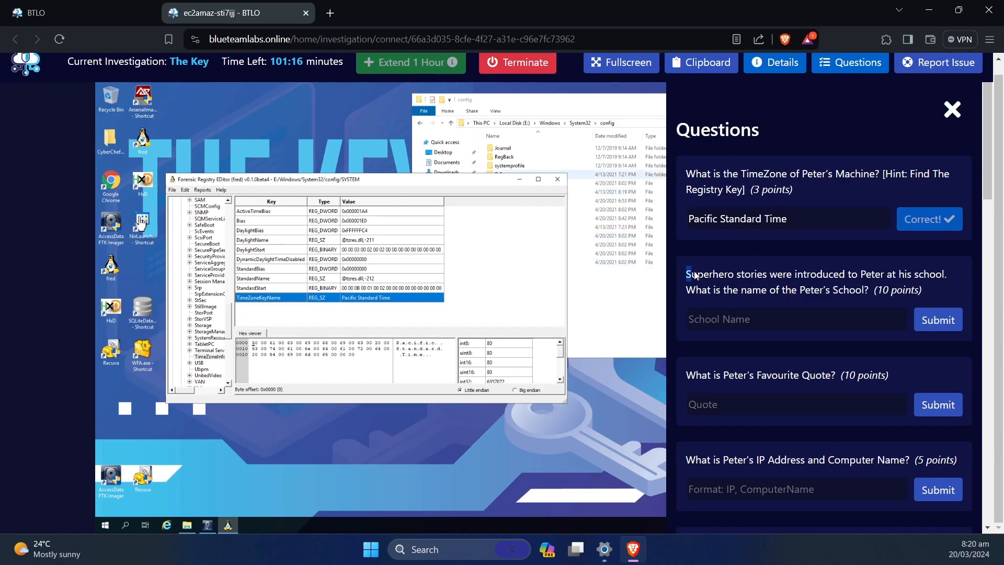
# - Close the questions list after reading about Peter's school, and minimize the fred and config folder windows
pyautogui.moveTo(690, 276); pyautogui.dragTo(870, 281)
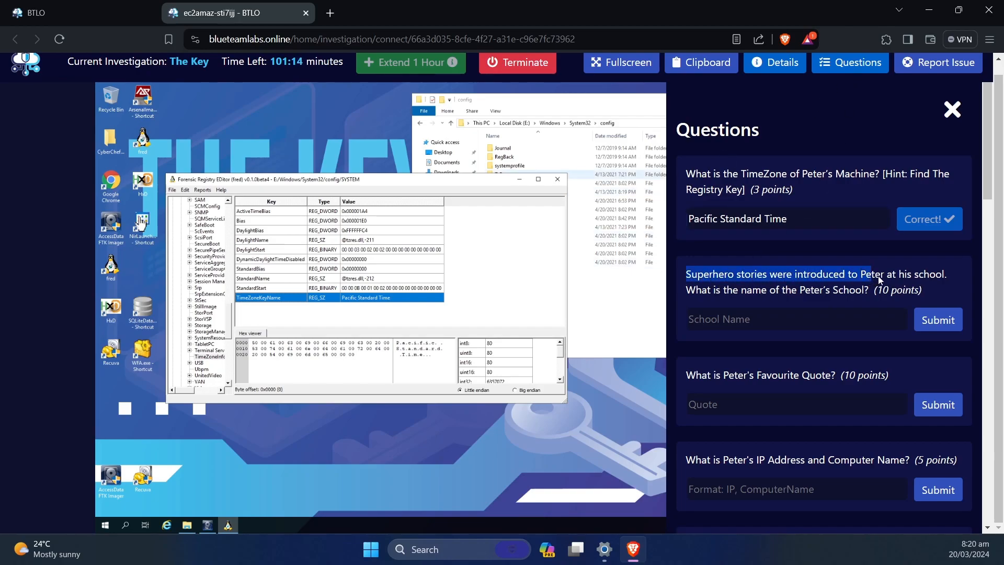
pyautogui.click(858, 68)
pyautogui.click(521, 180)
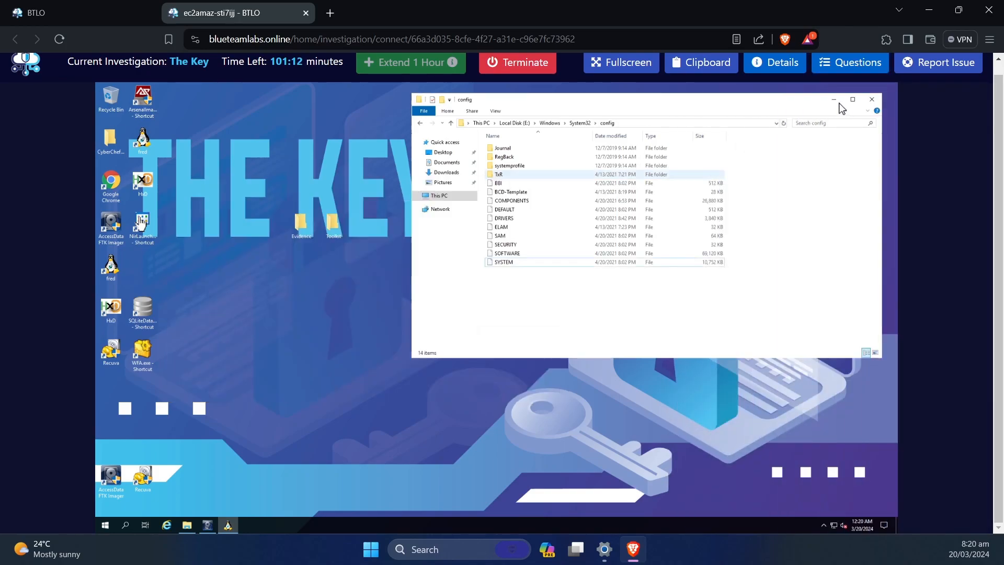
pyautogui.click(834, 99)
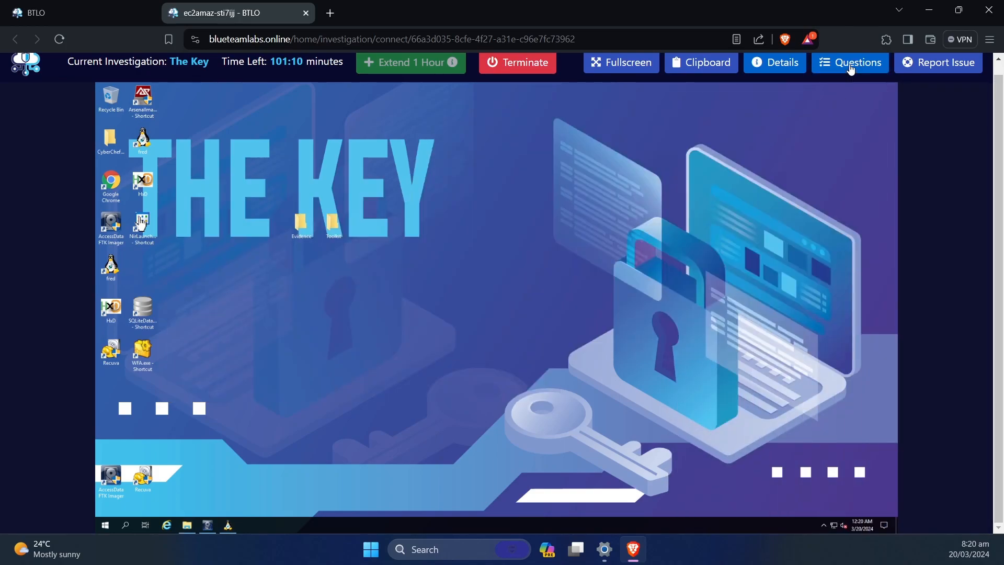
# - Reopen the investigation's questions and reread the one asking for the name of Peter's school
pyautogui.click(851, 68)
pyautogui.click(717, 297)
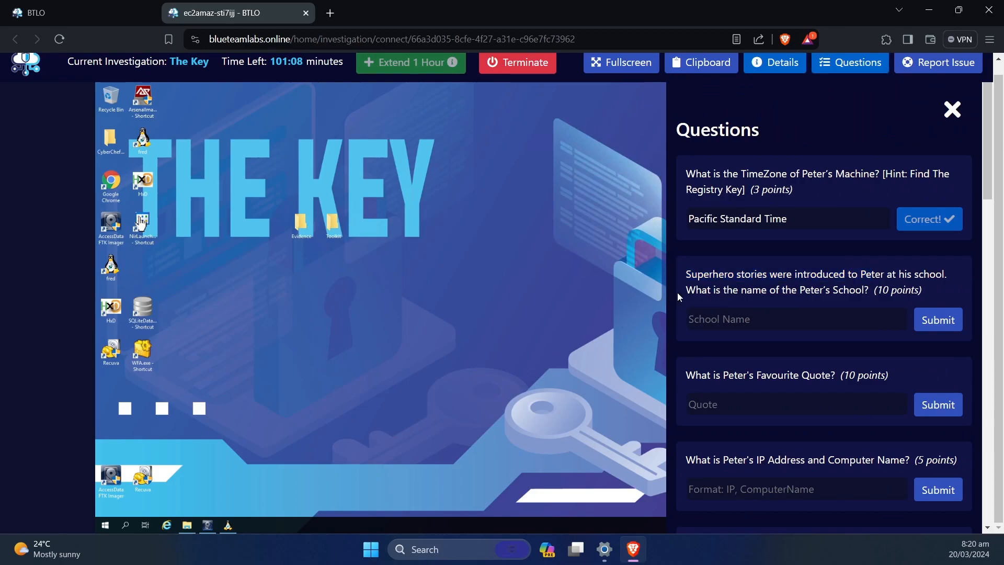
pyautogui.moveTo(687, 294)
pyautogui.mouseDown()
pyautogui.moveTo(871, 290)
pyautogui.moveTo(695, 275)
pyautogui.moveTo(689, 293)
pyautogui.mouseUp()
pyautogui.moveTo(869, 291); pyautogui.dragTo(793, 296)
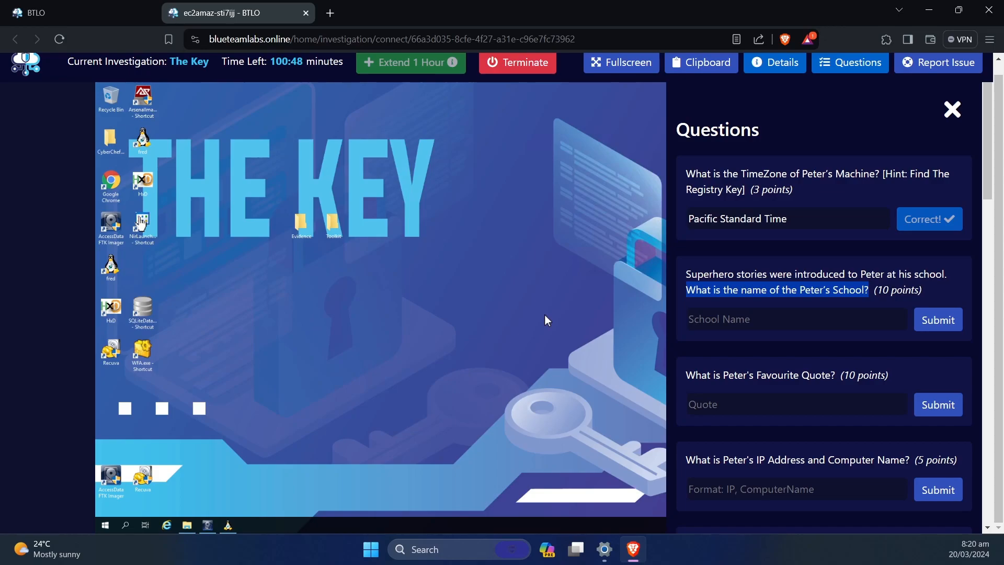
pyautogui.click(817, 302)
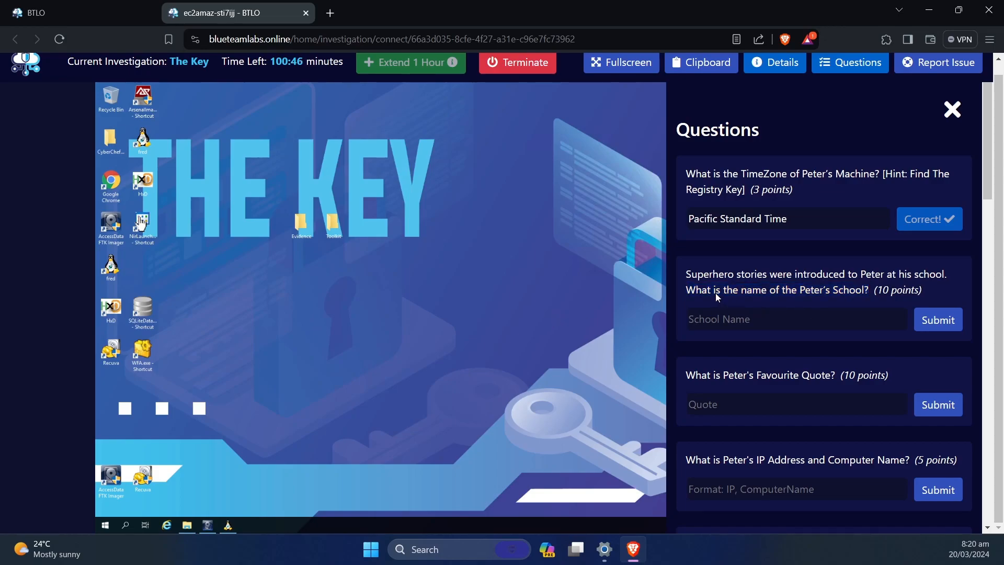
# - Highlight the wording of the question asking for the name of Peter's school
pyautogui.moveTo(690, 293); pyautogui.dragTo(866, 293)
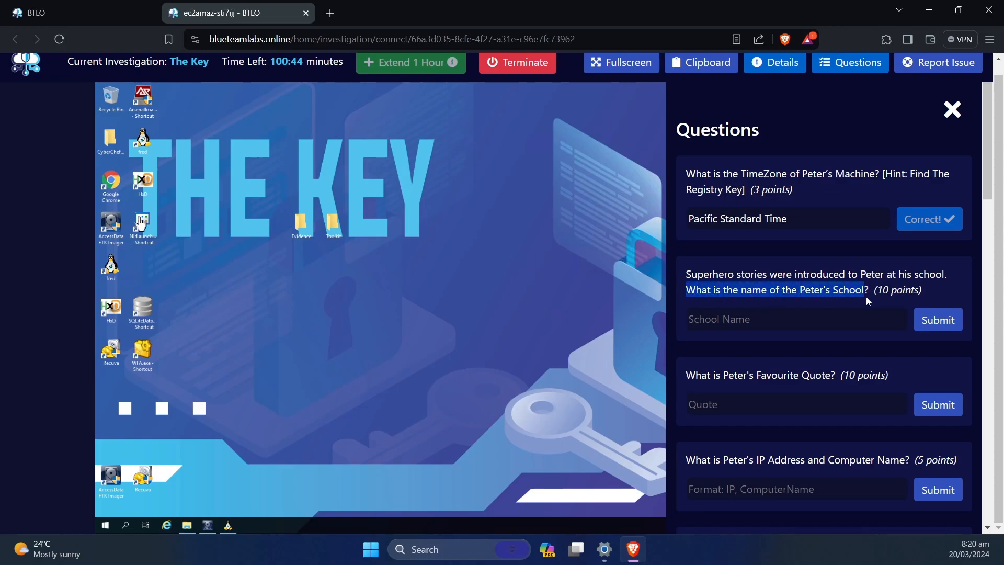
pyautogui.click(842, 297)
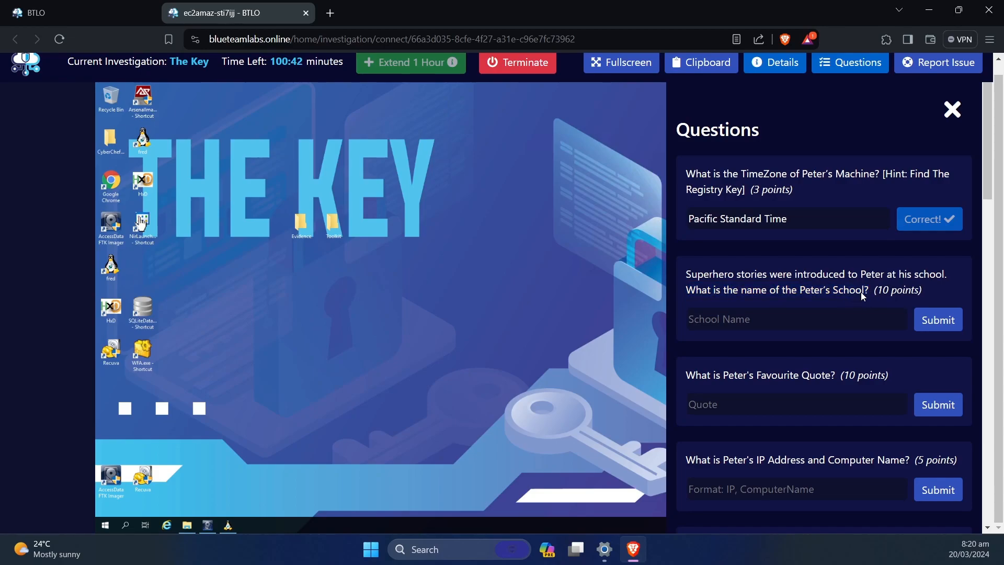
pyautogui.moveTo(868, 290); pyautogui.dragTo(691, 293)
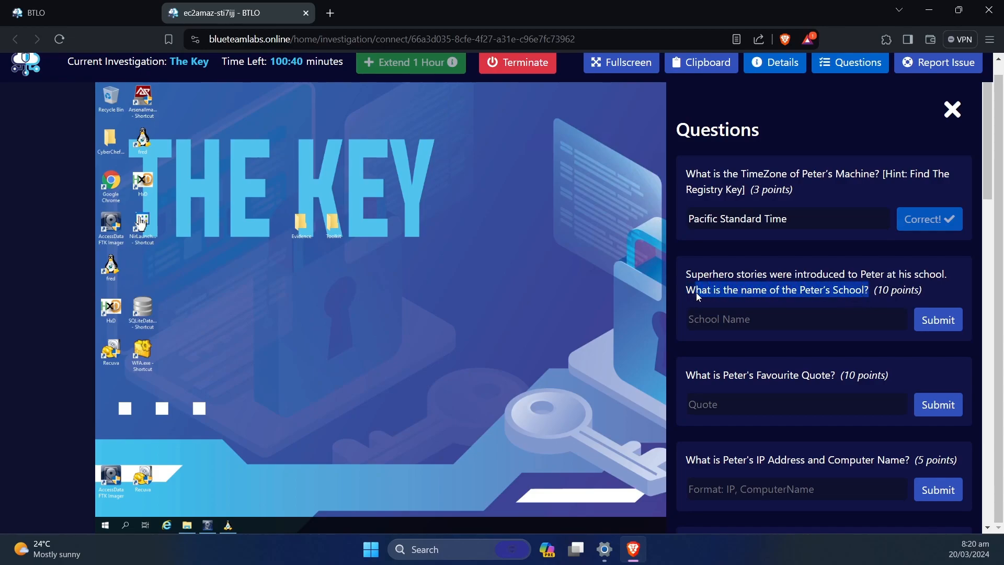
pyautogui.click(696, 293)
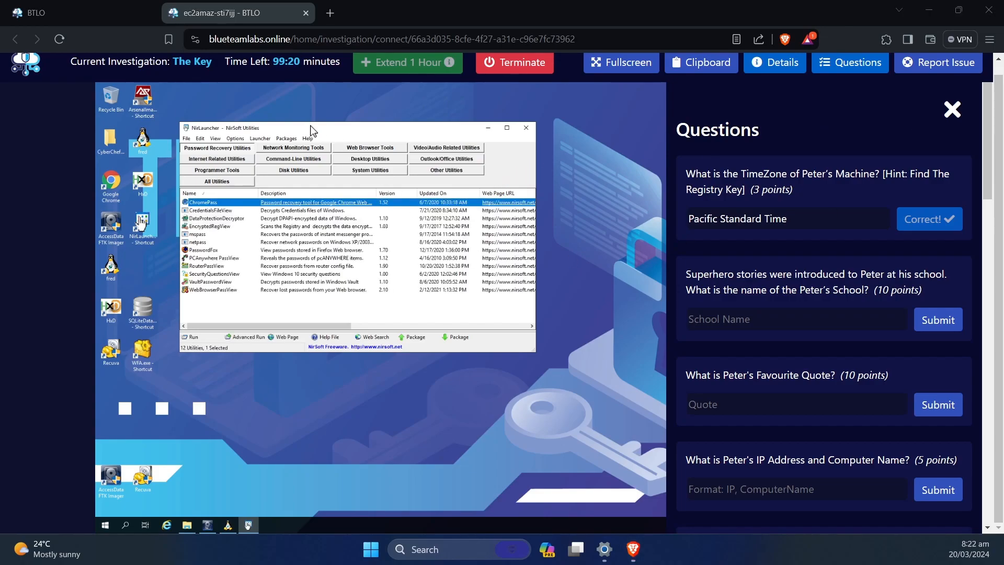
# - Reposition and enlarge the NirLauncher window so more of the utility list shows
pyautogui.moveTo(318, 130); pyautogui.dragTo(305, 122)
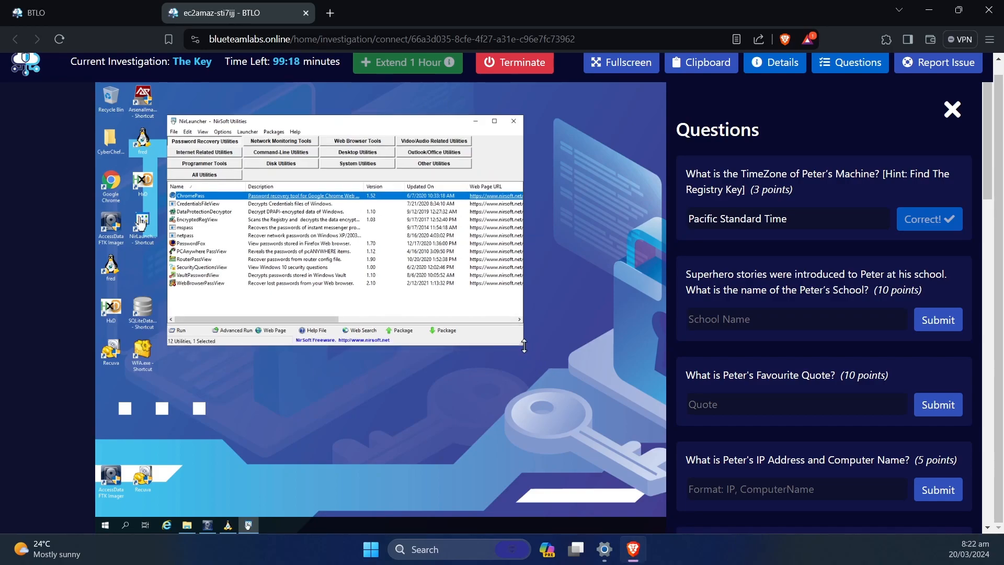
pyautogui.moveTo(522, 347); pyautogui.dragTo(592, 396)
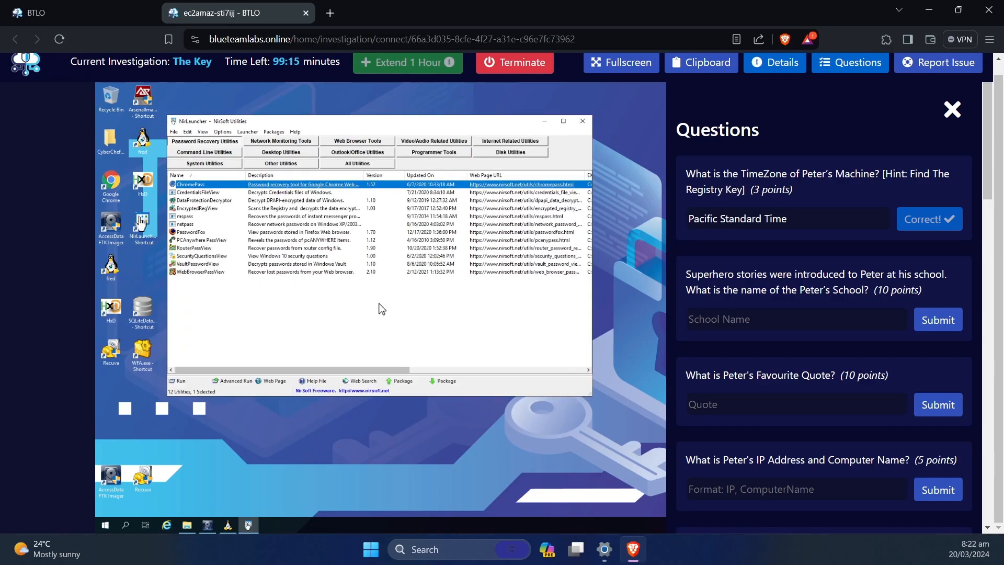
# - Run SecurityQuestionsView with permission to make changes and try loading the security questions from the local system
pyautogui.click(201, 256)
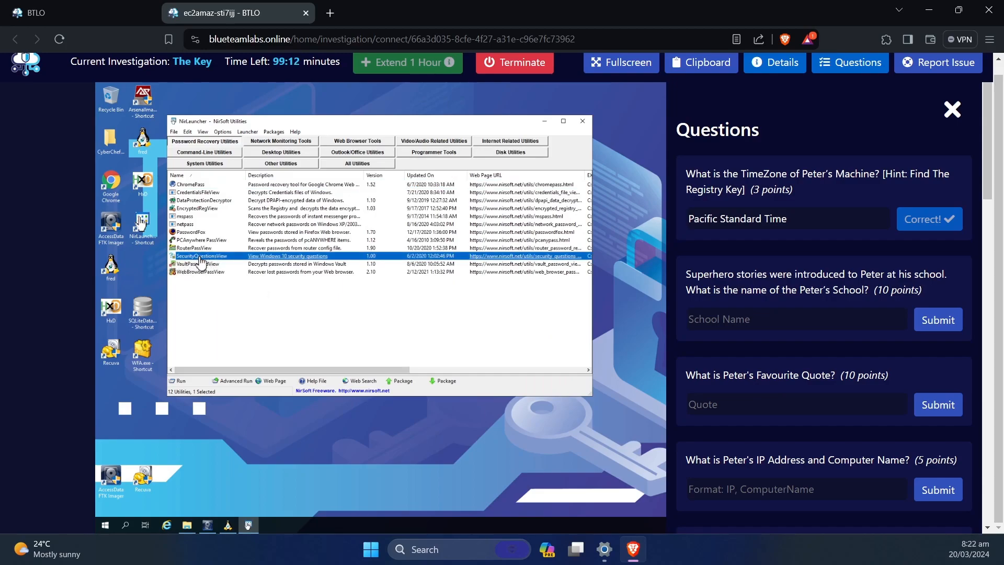
pyautogui.rightClick(200, 258)
pyautogui.click(246, 271)
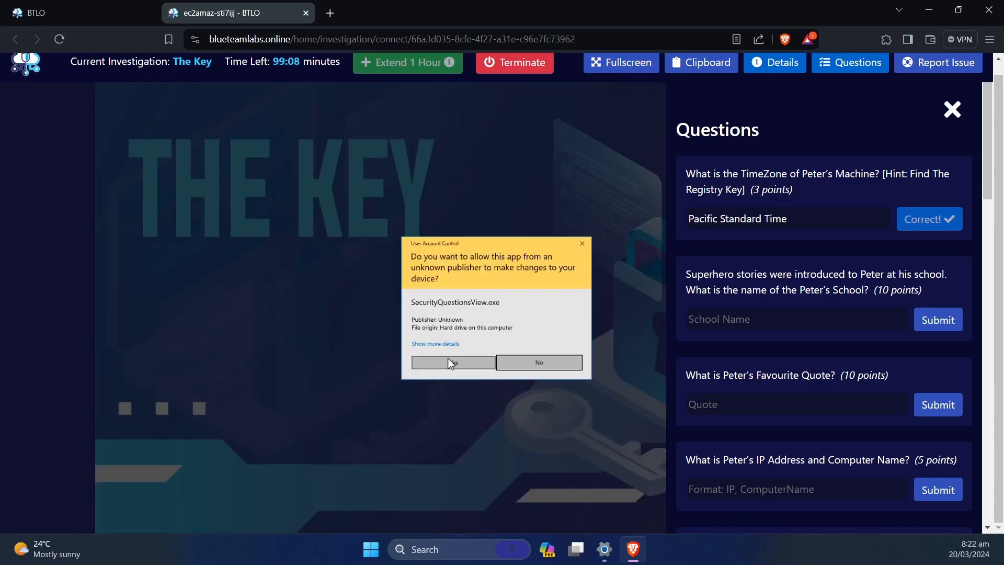
pyautogui.click(450, 362)
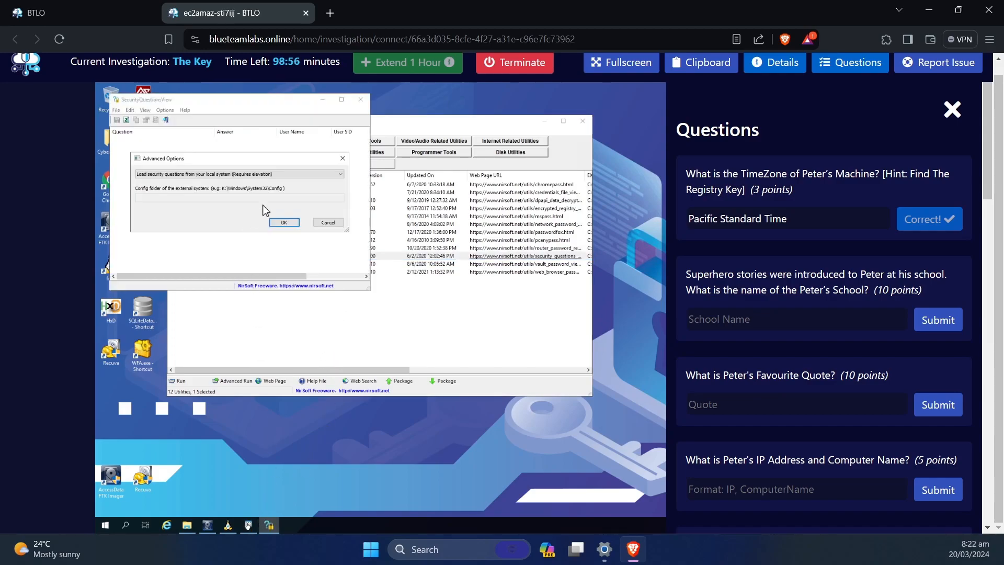
pyautogui.click(261, 174)
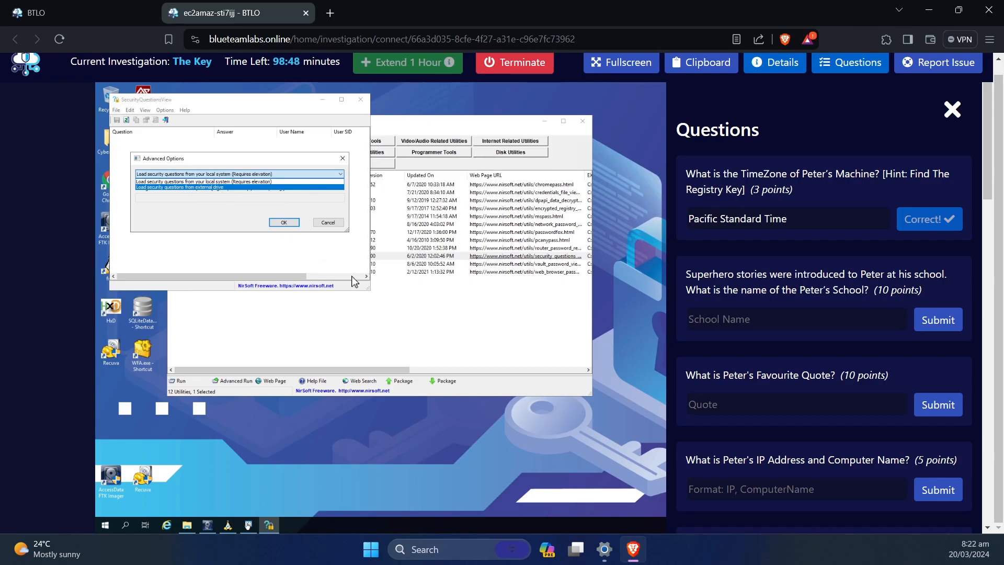
pyautogui.click(283, 224)
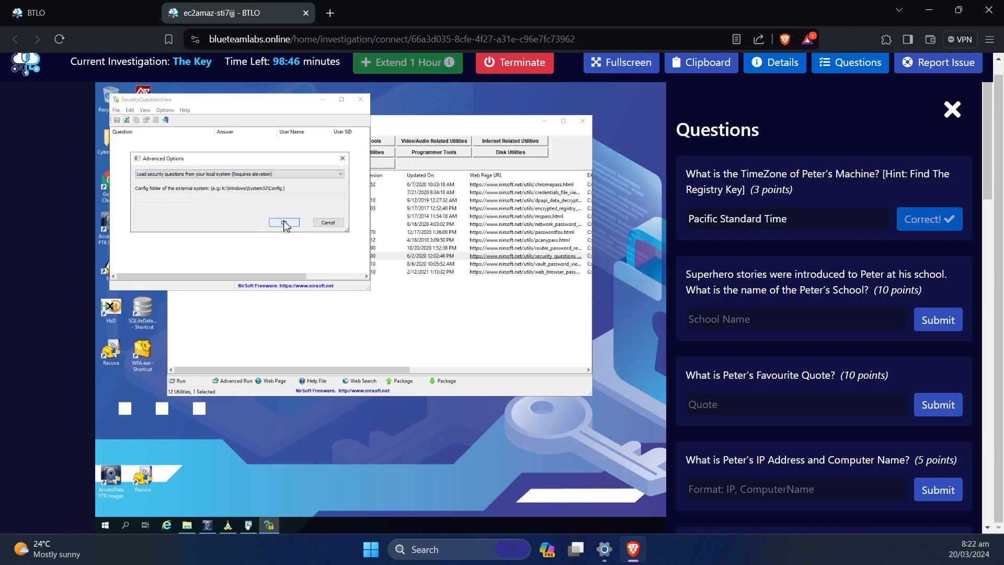
pyautogui.click(284, 222)
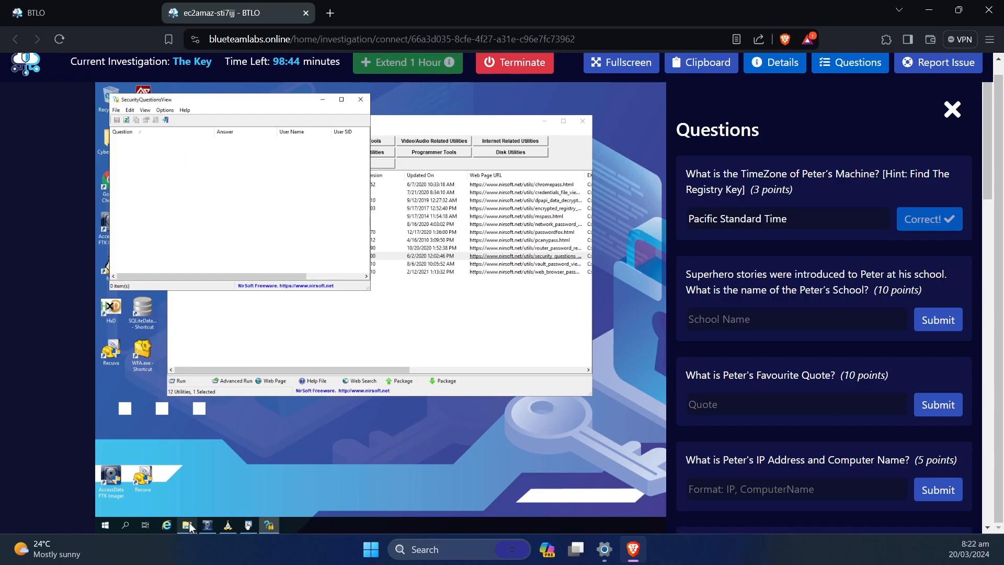
# - Copy the path E:\Windows\System32\config from the config folder window and close the questions list
pyautogui.click(189, 523)
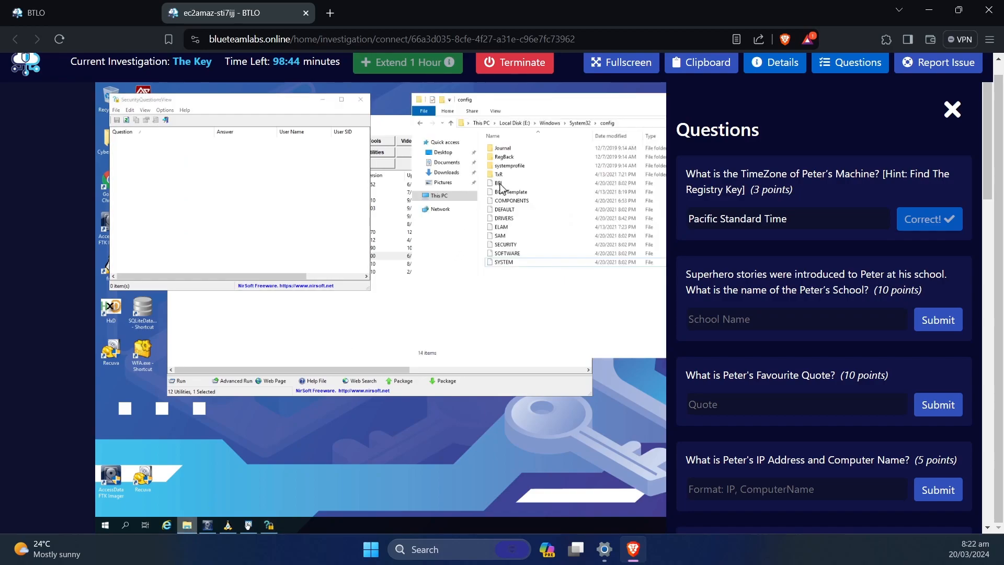
pyautogui.click(631, 125)
pyautogui.rightClick(528, 124)
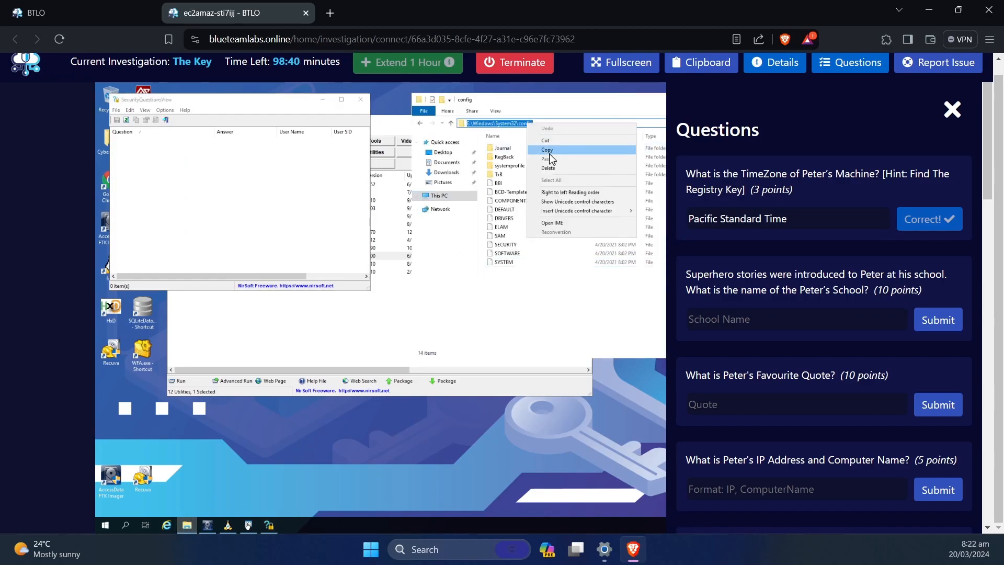
pyautogui.click(547, 150)
pyautogui.click(851, 62)
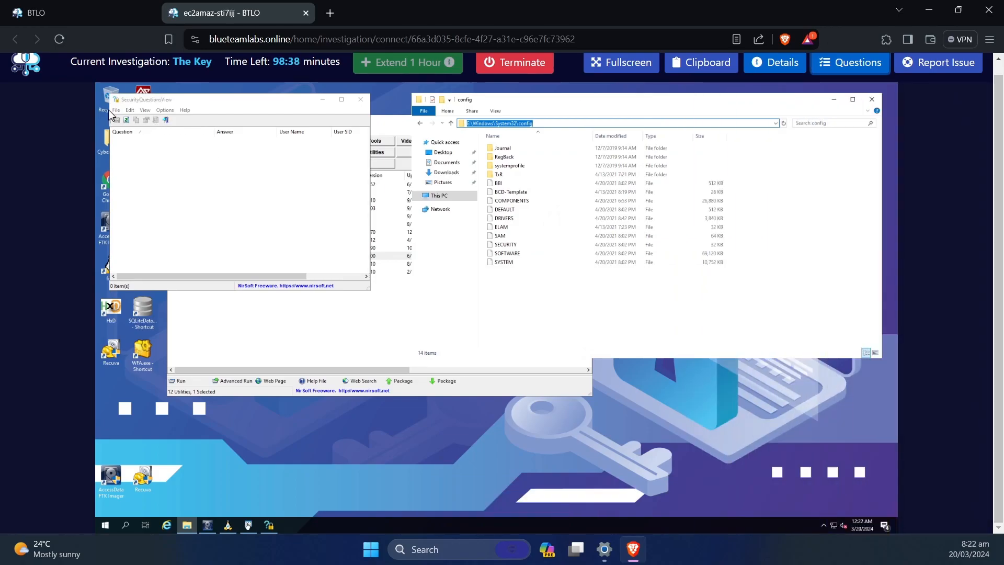
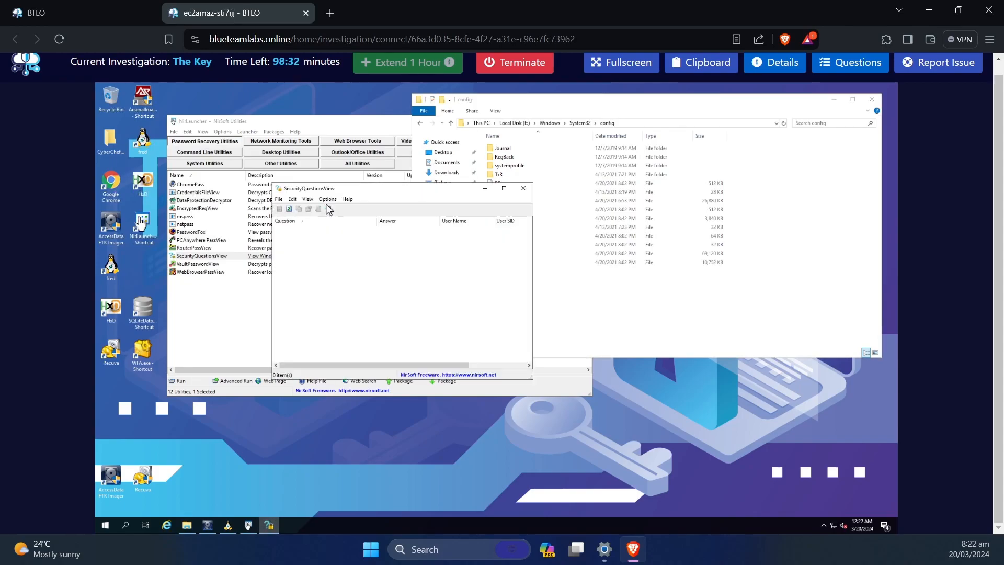
# - Look through the SecurityQuestionsView commands for a way to load another source, and close the utility
pyautogui.click(278, 199)
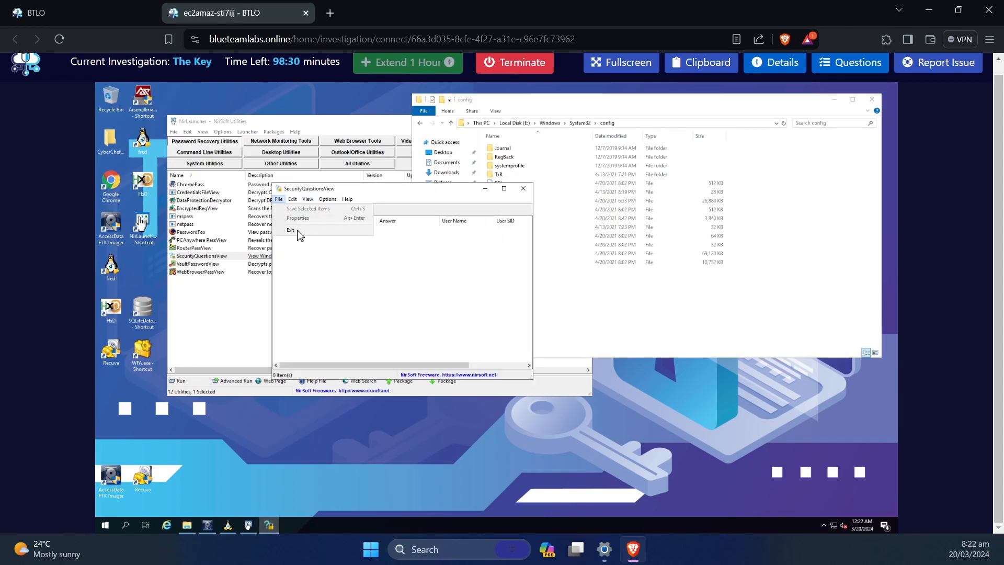
pyautogui.click(381, 294)
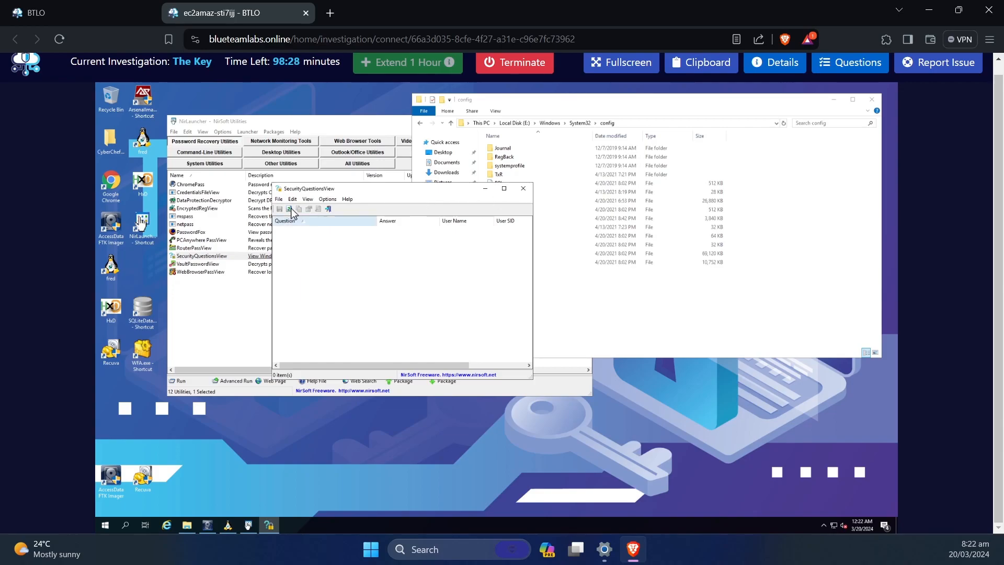
pyautogui.click(308, 200)
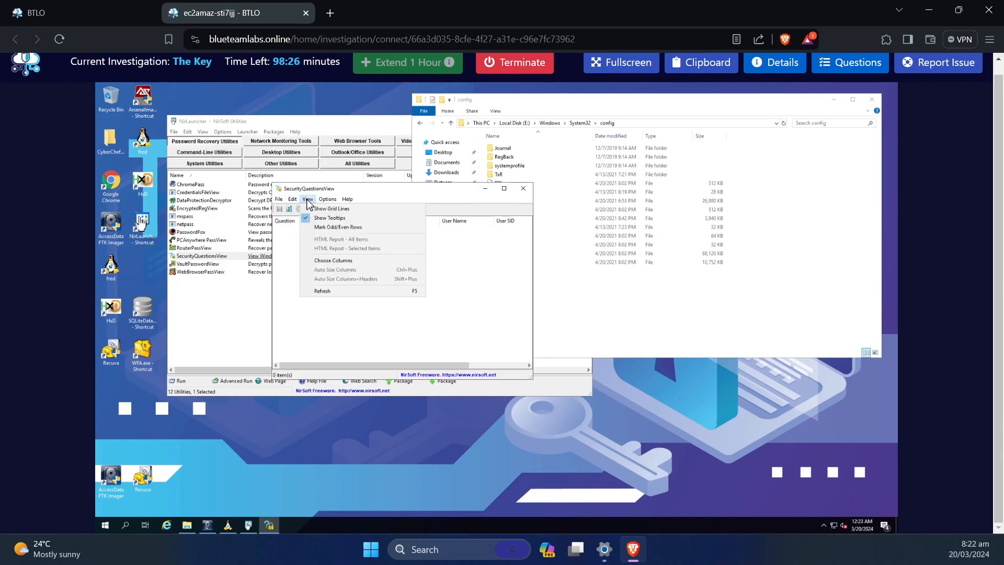
pyautogui.click(569, 193)
pyautogui.click(523, 188)
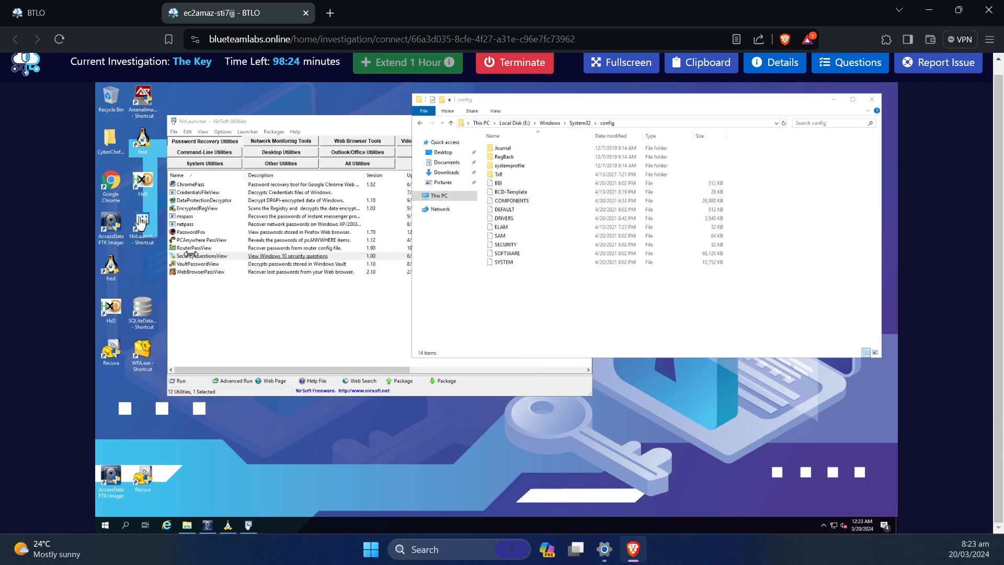
# - Rerun SecurityQuestionsView with permission and load the security questions from an external drive, using the config folder E:\Windows\System32\config
pyautogui.rightClick(194, 255)
pyautogui.click(329, 302)
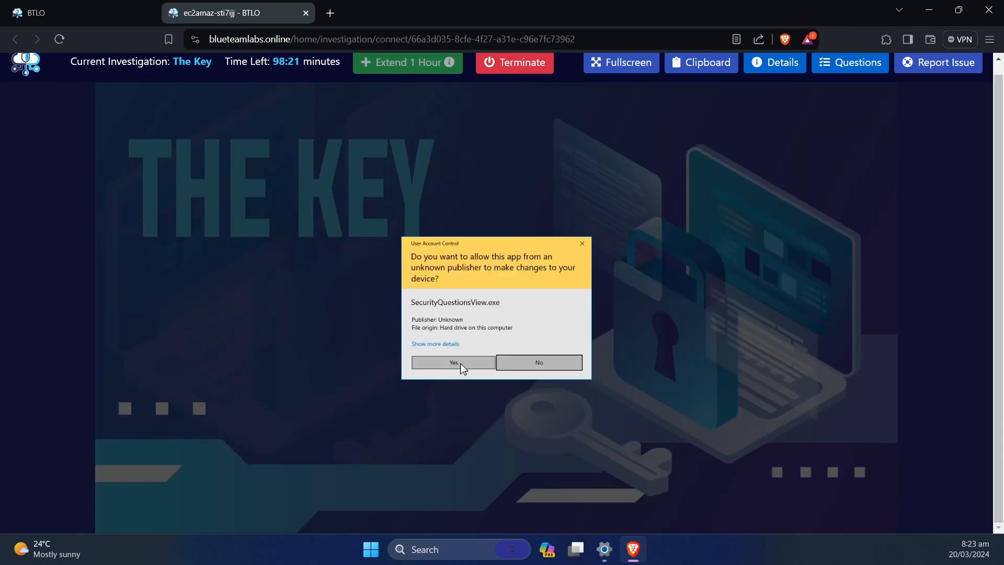
pyautogui.click(461, 365)
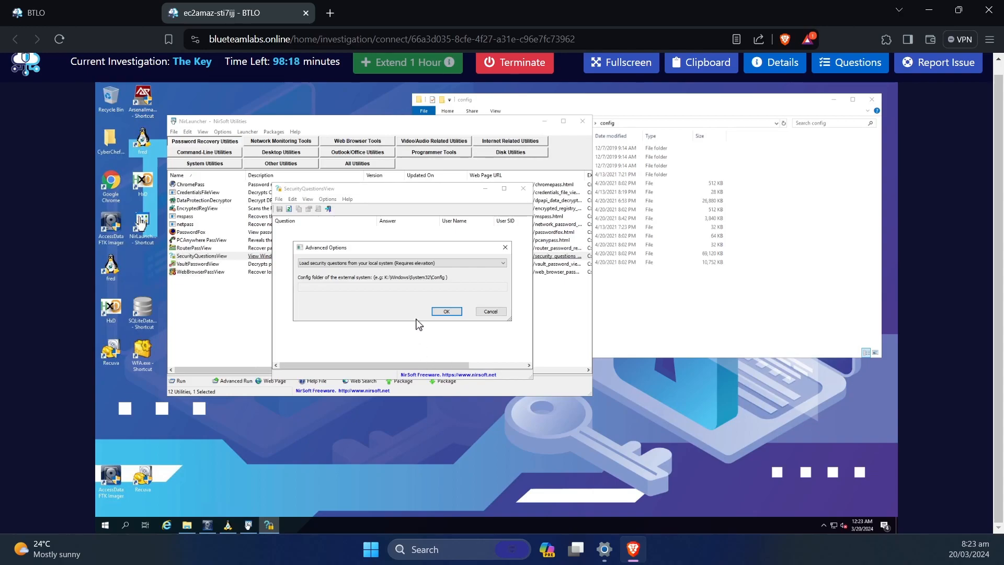
pyautogui.click(417, 264)
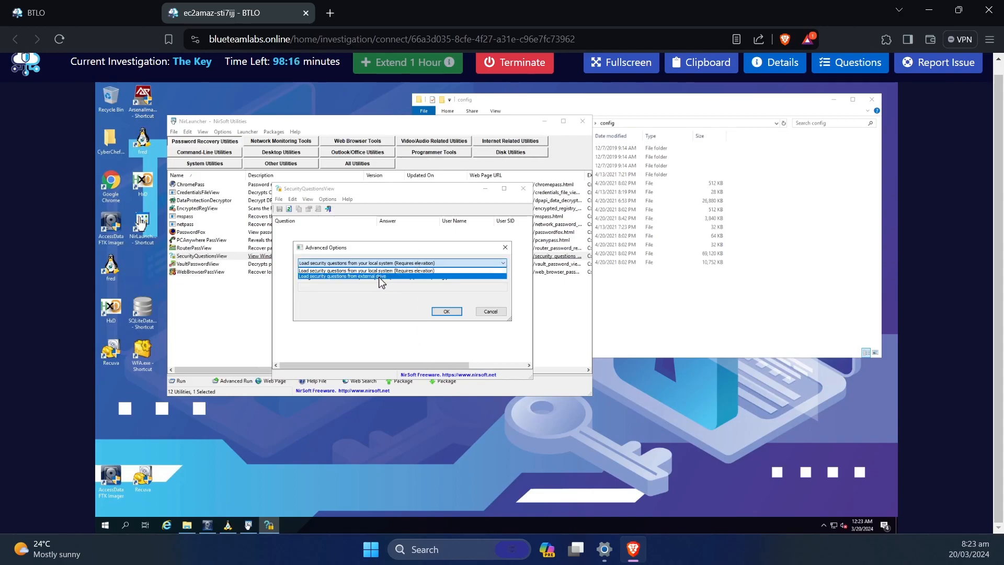
pyautogui.click(379, 282)
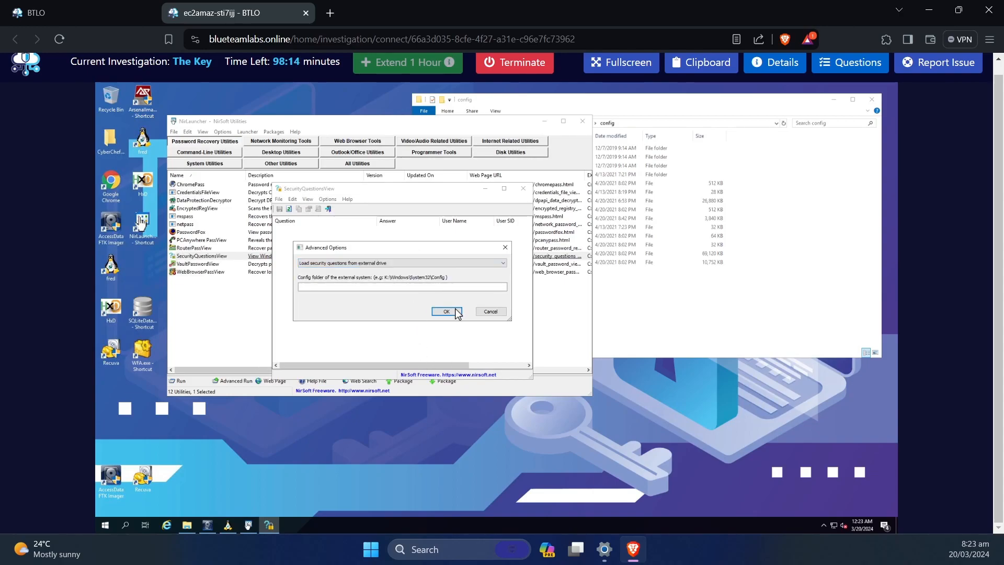
pyautogui.write('E:\\Windows\\System32\\config')
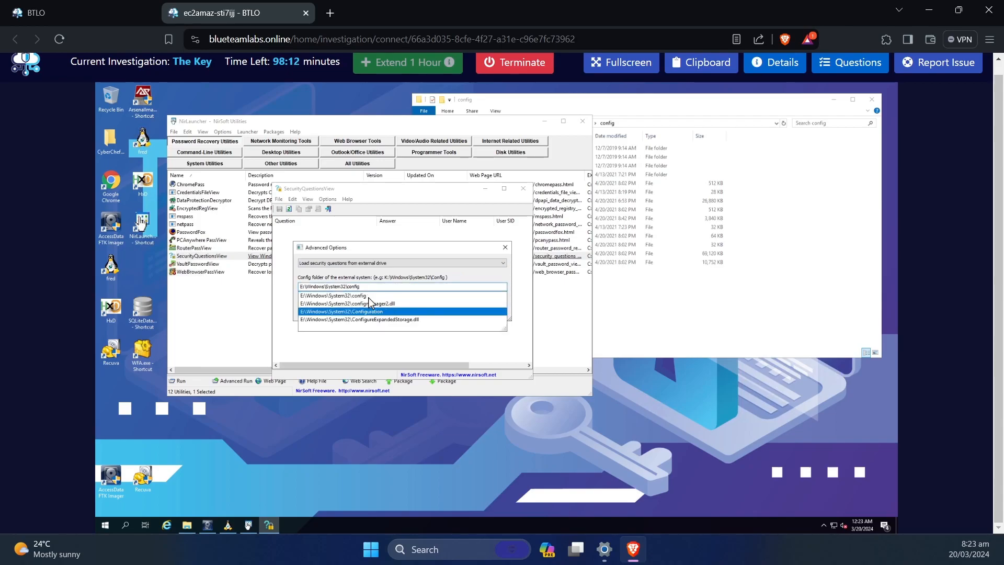
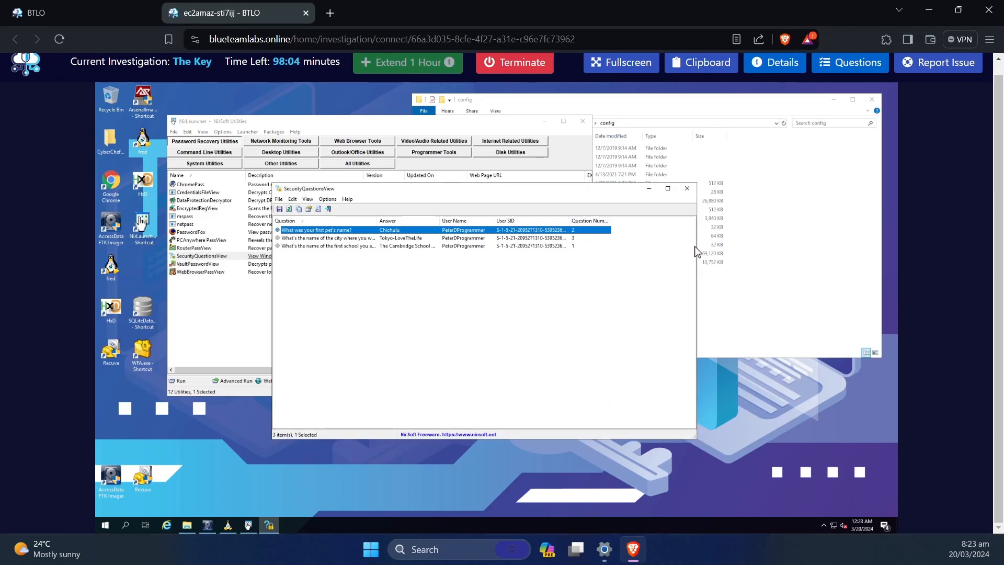
# - Widen the Answer column so the full name of Peter's first school can be read
pyautogui.click(685, 285)
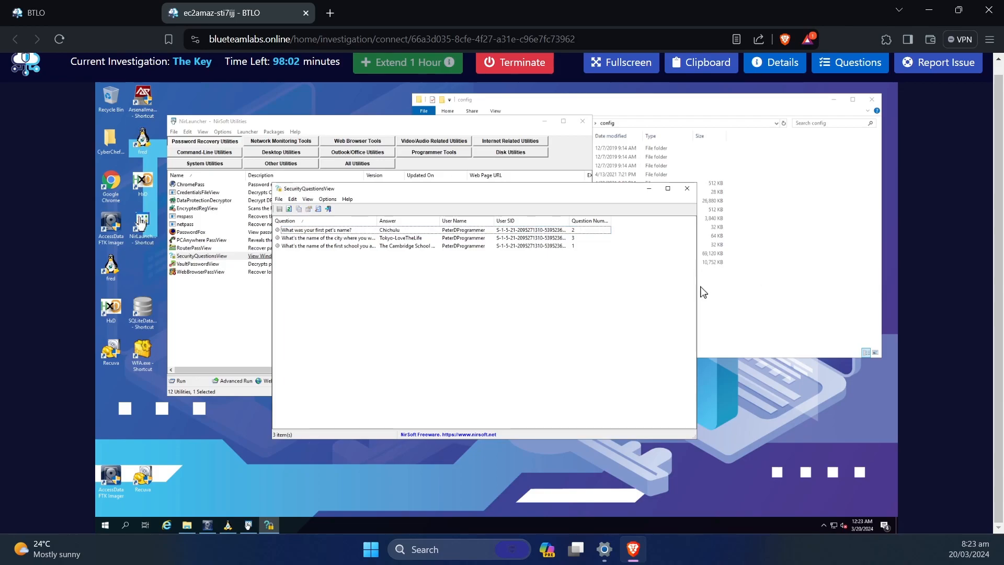
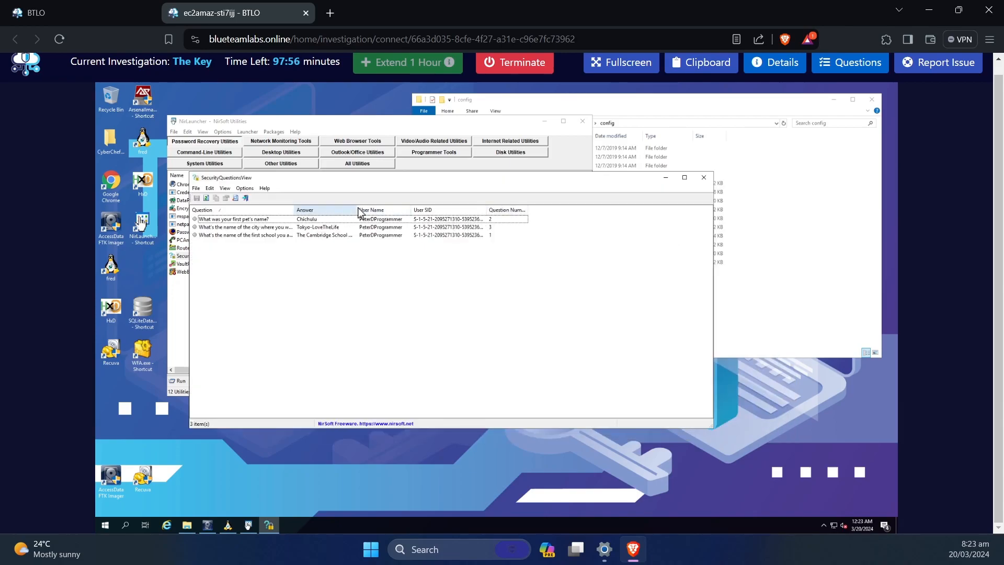
pyautogui.moveTo(358, 210); pyautogui.dragTo(396, 210)
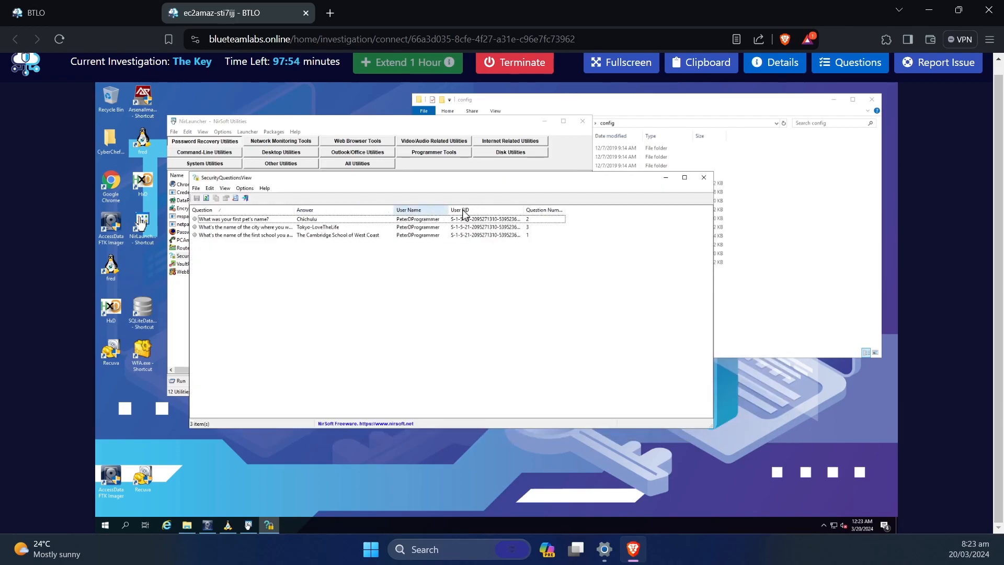
# - Submit "The Cambridge School of West Coast" as the answer to the question about Peter's school
pyautogui.click(844, 68)
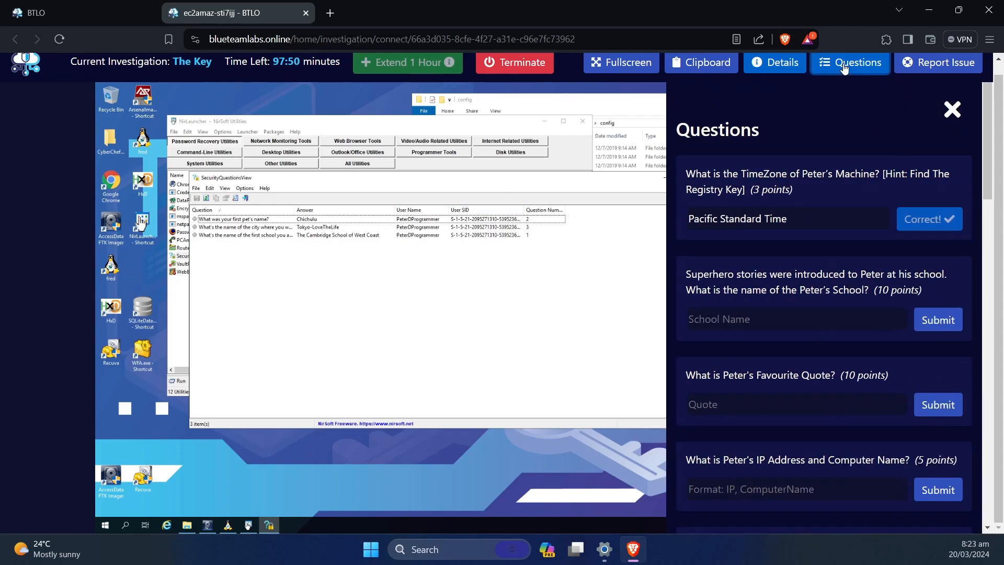
pyautogui.tripleClick(755, 306)
pyautogui.click(743, 289)
pyautogui.click(750, 323)
pyautogui.write('The ')
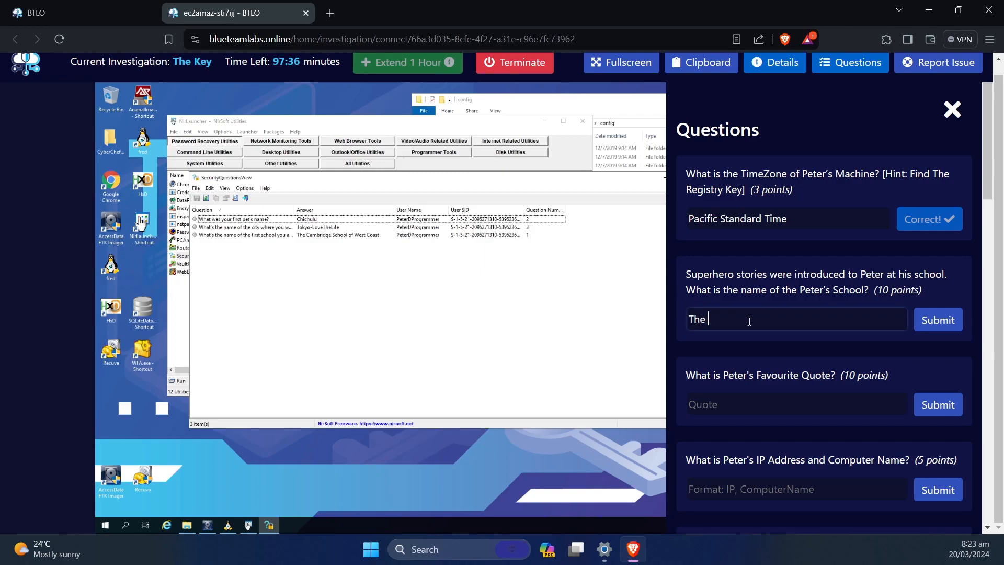
pyautogui.write('Cambridge Ch')
pyautogui.press('BackSpace')
pyautogui.write('School of West Coast')
pyautogui.press('Return')
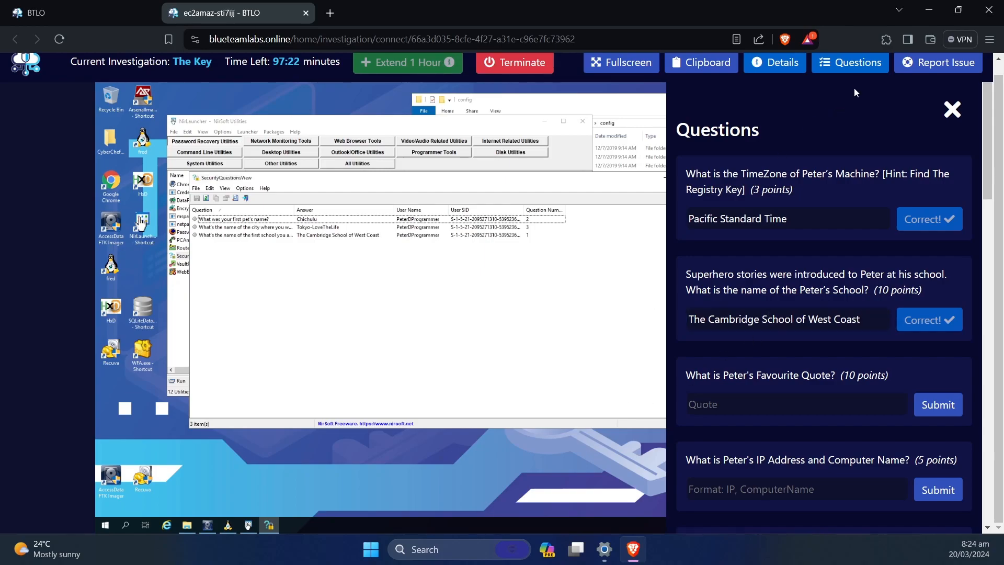
# - Minimize the SecurityQuestionsView window and read the question about Peter's favourite quote
pyautogui.click(851, 62)
pyautogui.click(668, 180)
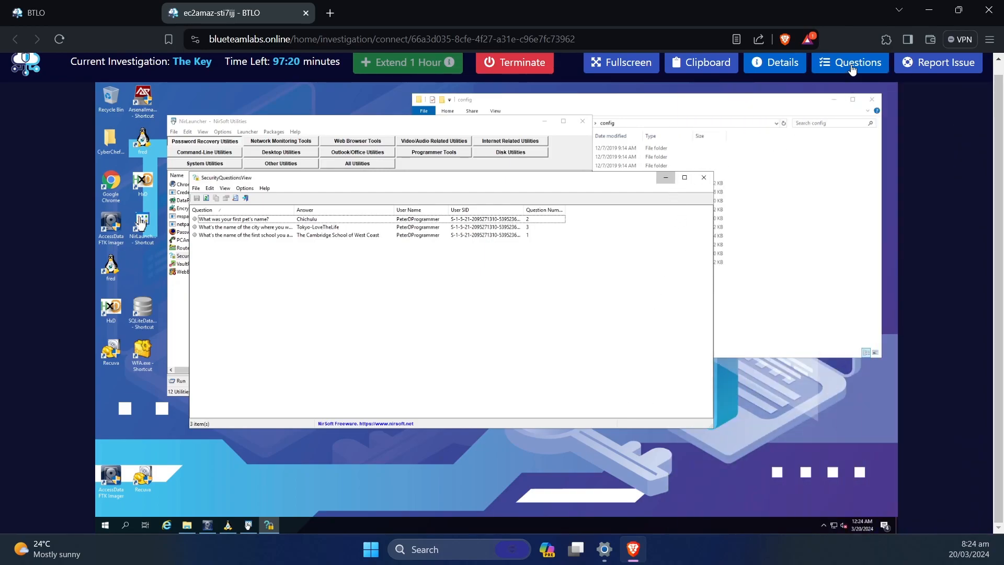
pyautogui.click(857, 63)
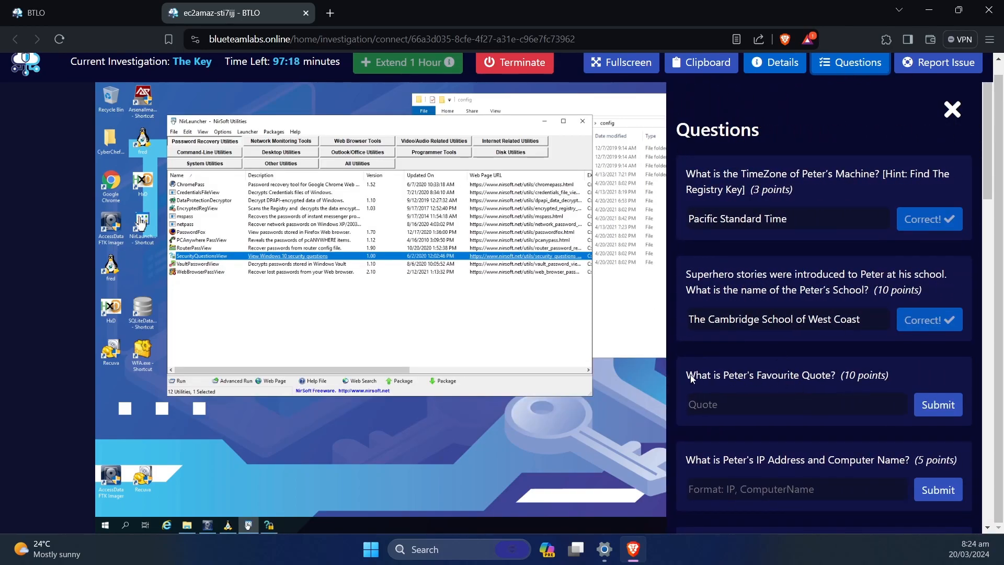
pyautogui.moveTo(685, 381); pyautogui.dragTo(831, 382)
pyautogui.click(558, 314)
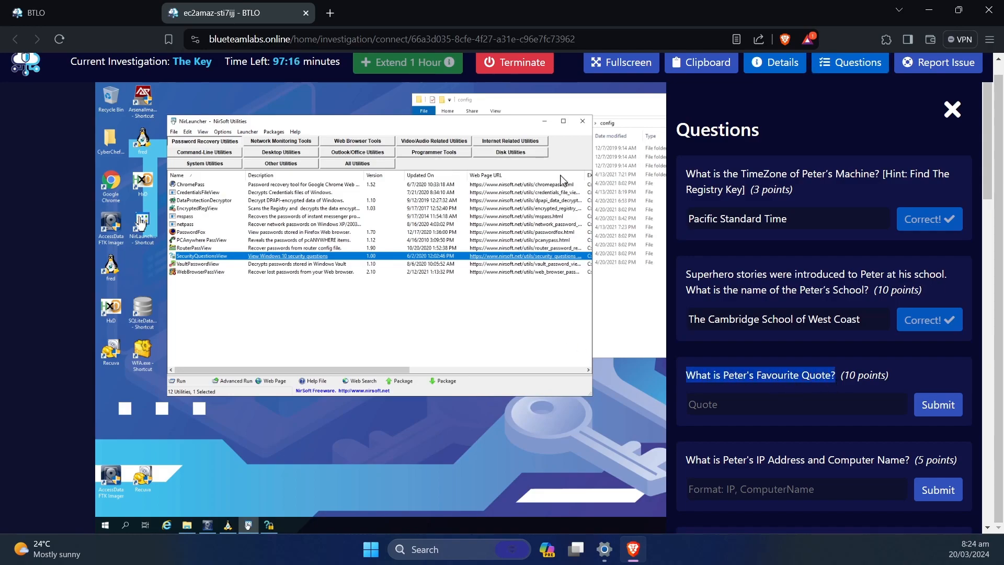
# - Minimize the NirLauncher and config folder windows, and line up the Evidence and Toolkit folders beside the other desktop icons
pyautogui.click(543, 121)
pyautogui.click(832, 67)
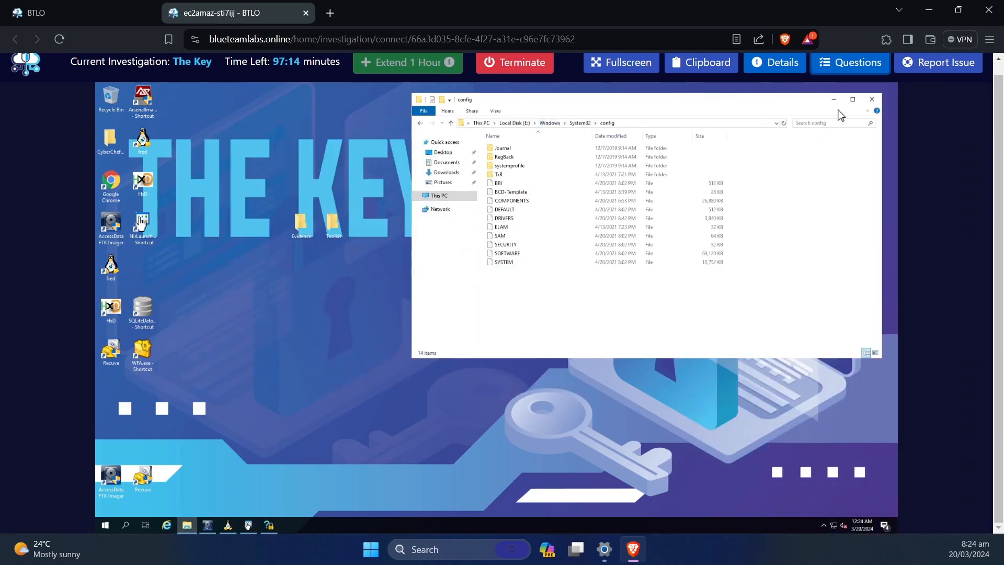
pyautogui.click(836, 101)
pyautogui.moveTo(309, 227); pyautogui.dragTo(149, 267)
pyautogui.moveTo(240, 351); pyautogui.dragTo(175, 264)
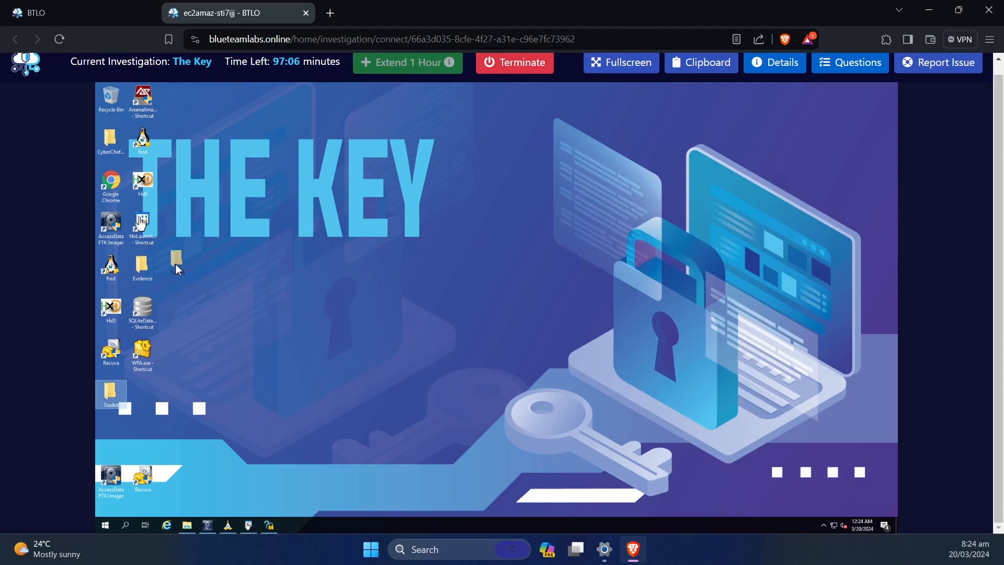
pyautogui.moveTo(217, 127); pyautogui.dragTo(883, 483)
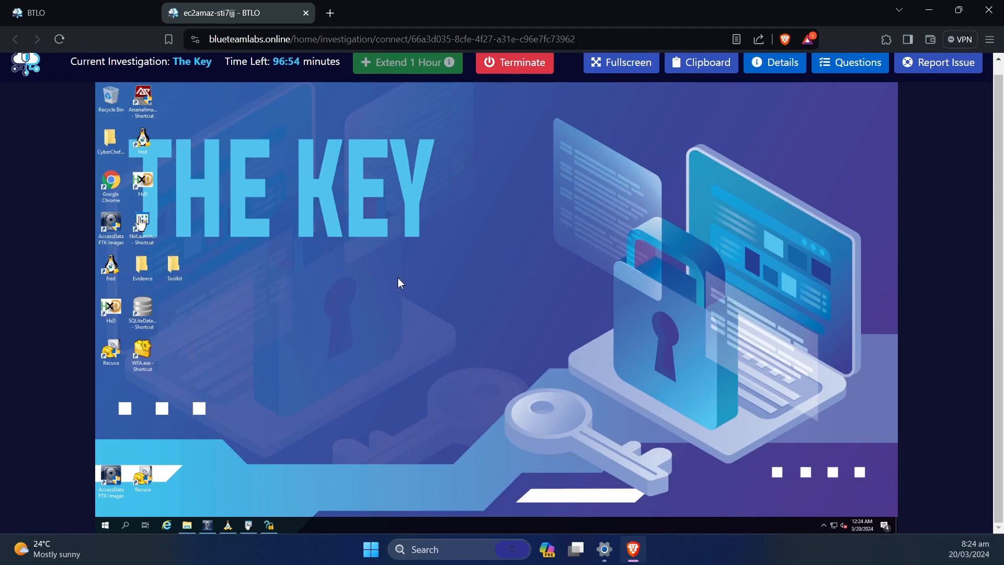
pyautogui.moveTo(293, 114); pyautogui.dragTo(443, 251)
pyautogui.moveTo(444, 250); pyautogui.dragTo(443, 250)
# - Reread the question asking for Peter's favourite quote
pyautogui.click(868, 66)
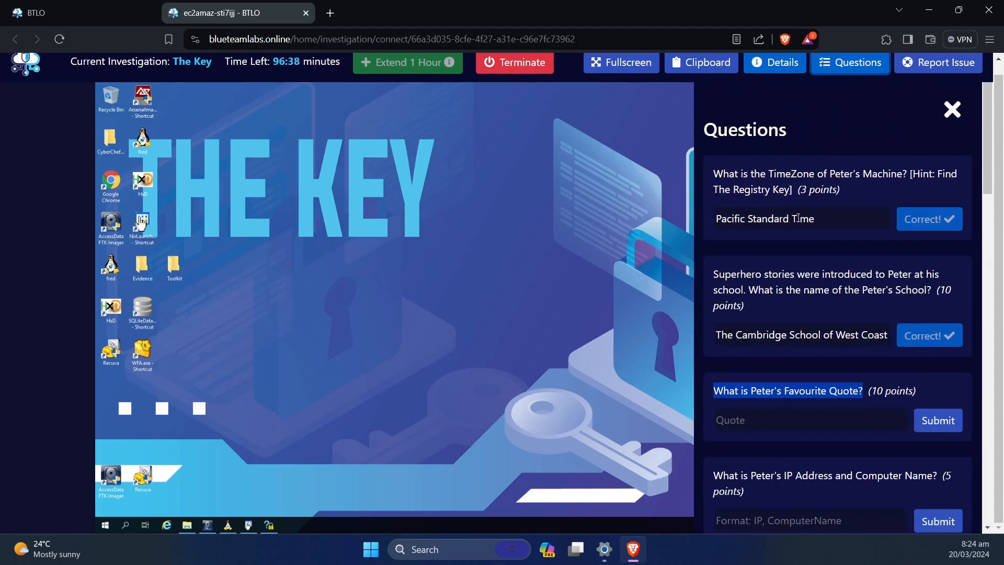
pyautogui.click(686, 378)
pyautogui.moveTo(689, 381); pyautogui.dragTo(834, 379)
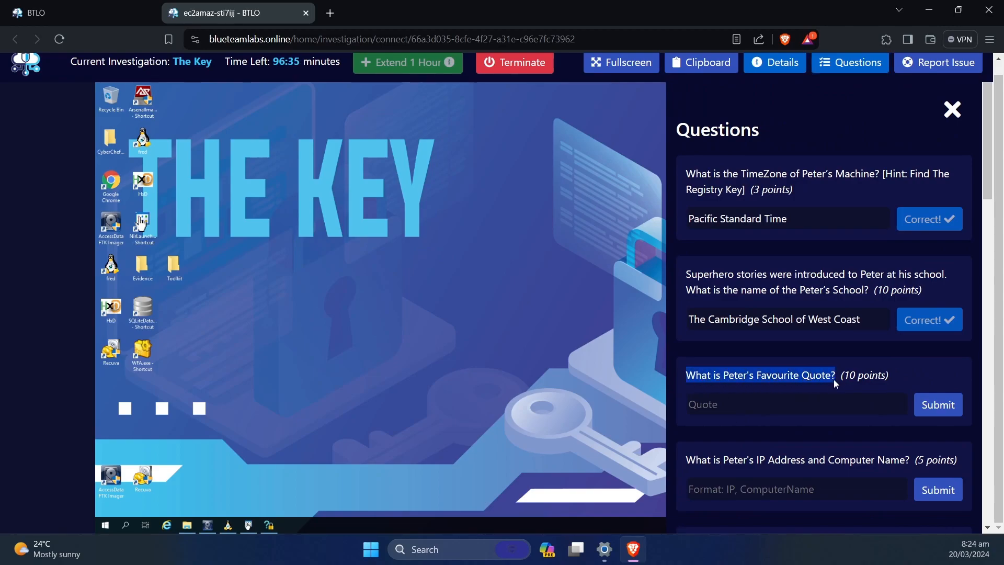
pyautogui.click(804, 380)
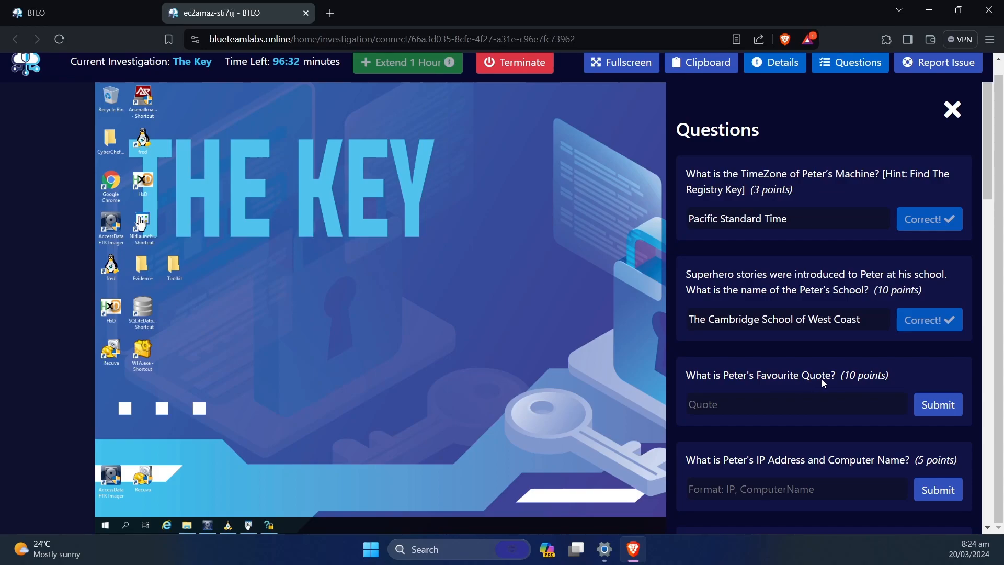
pyautogui.moveTo(837, 378); pyautogui.dragTo(686, 377)
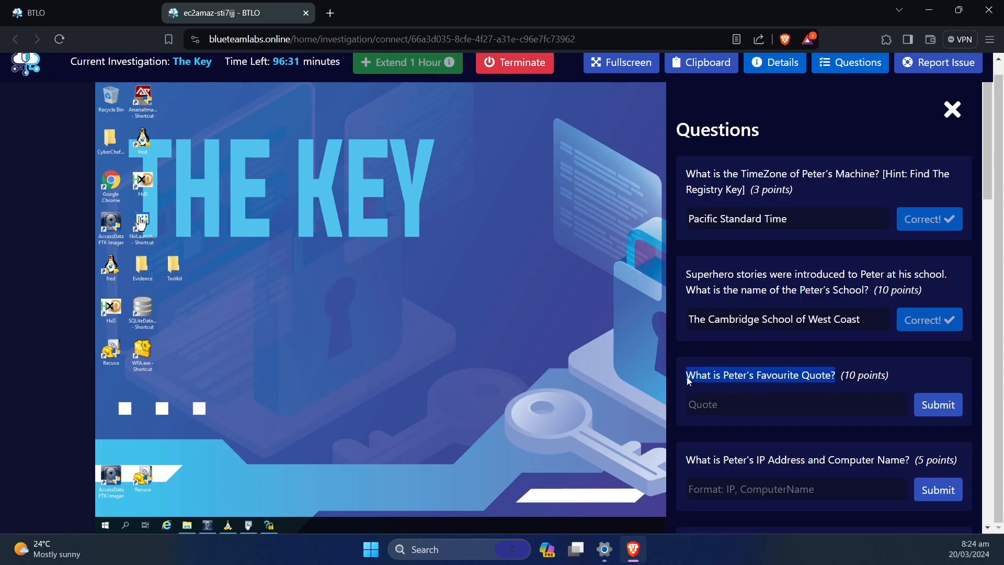
pyautogui.click(733, 379)
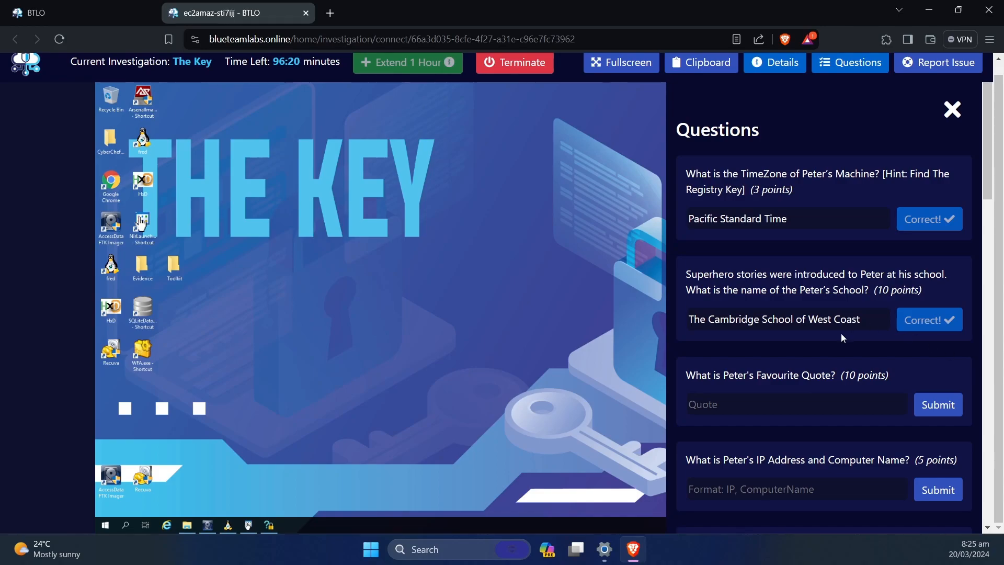
pyautogui.click(853, 63)
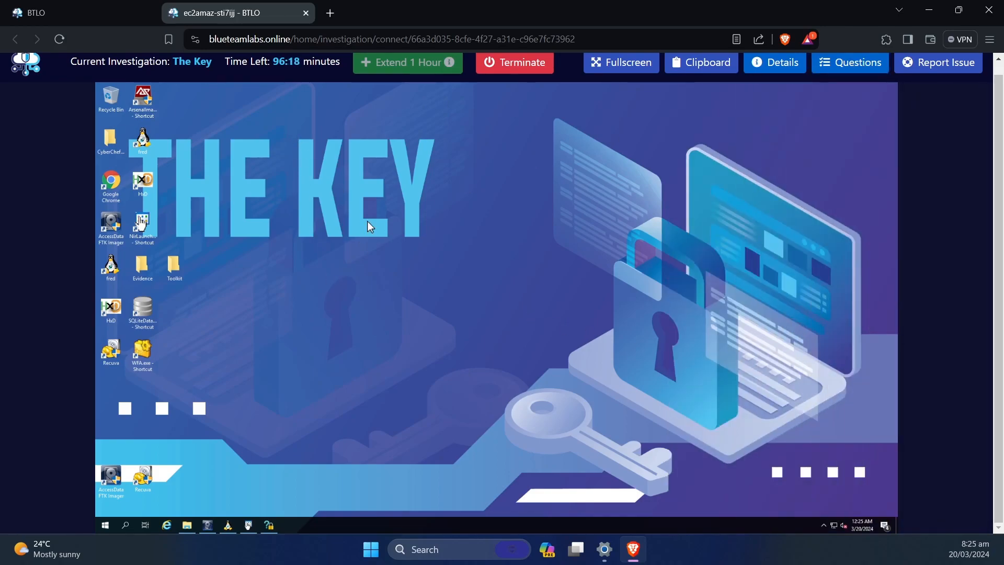
pyautogui.click(187, 524)
pyautogui.moveTo(572, 103); pyautogui.dragTo(433, 130)
pyautogui.click(300, 224)
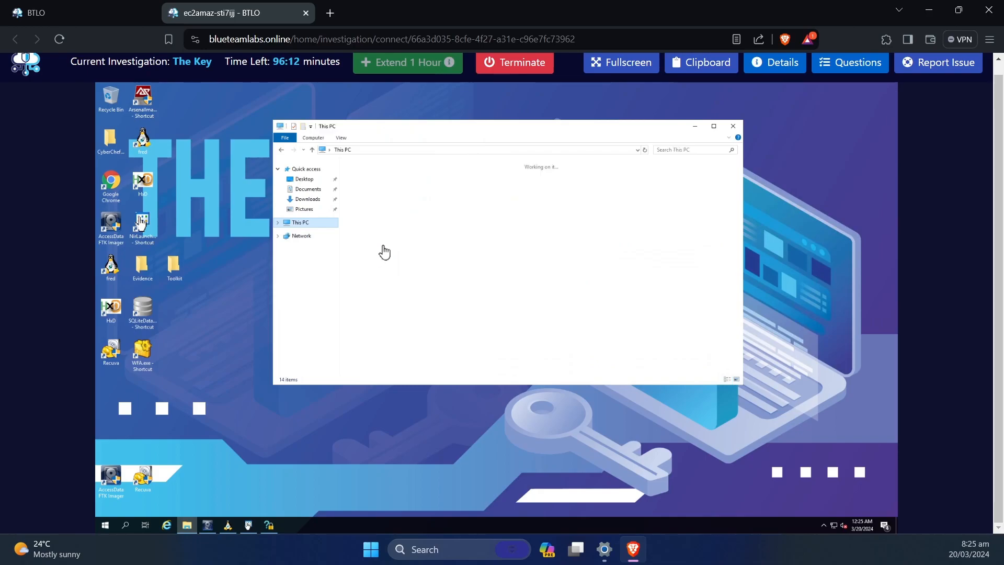
pyautogui.press('Return')
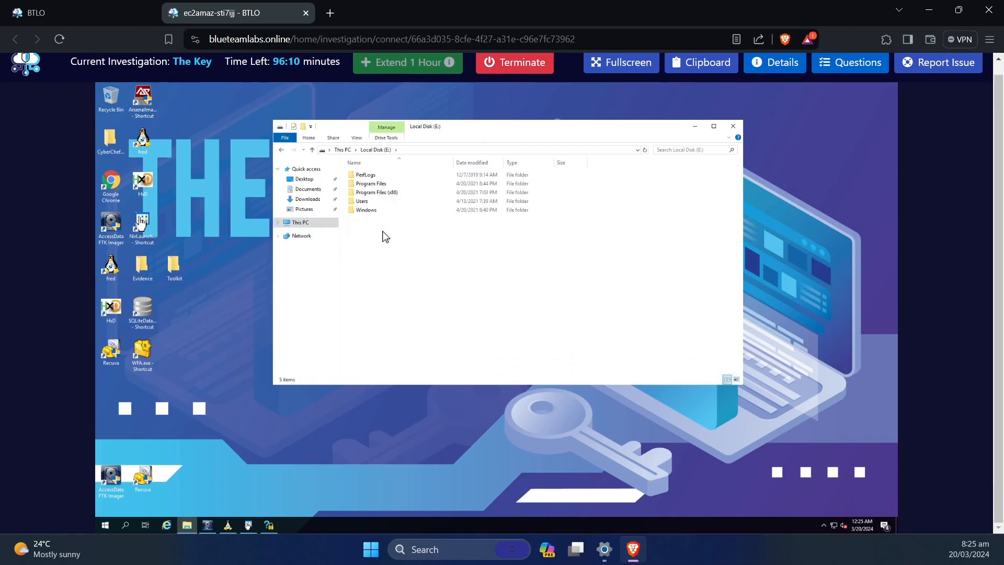
pyautogui.doubleClick(396, 203)
pyautogui.doubleClick(387, 176)
pyautogui.click(505, 315)
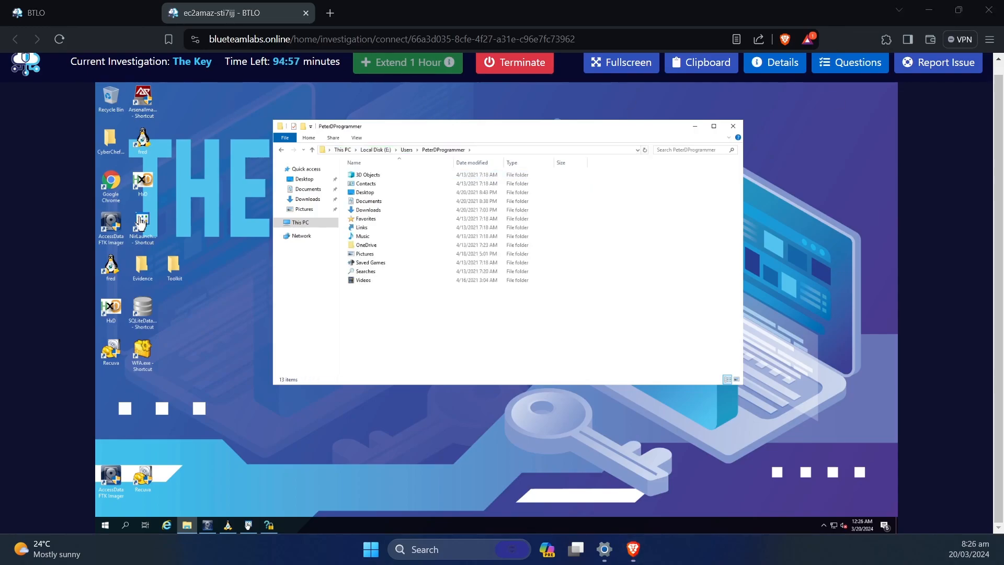
pyautogui.click(421, 208)
pyautogui.click(356, 138)
pyautogui.click(590, 174)
pyautogui.click(683, 319)
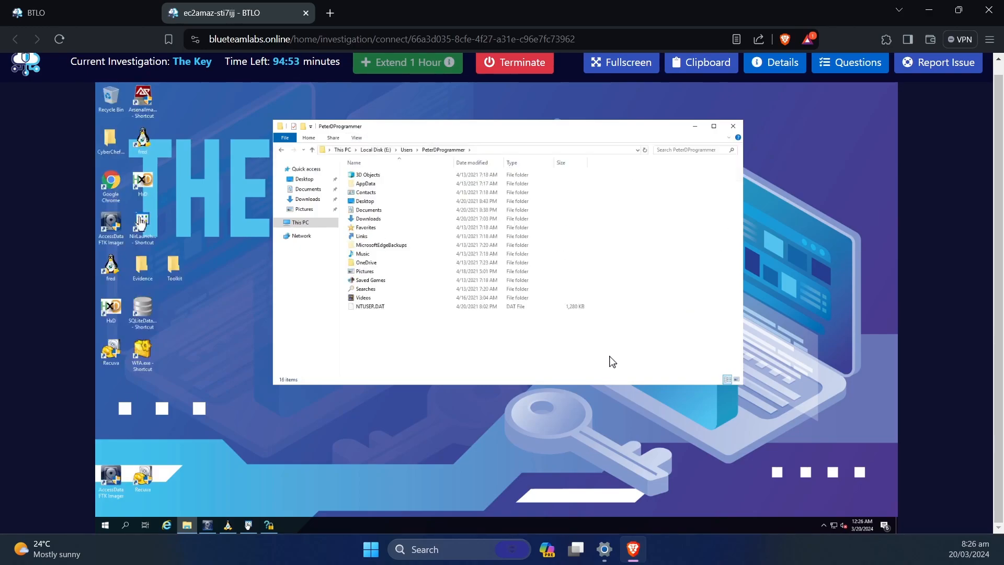
pyautogui.click(397, 184)
pyautogui.press('Return')
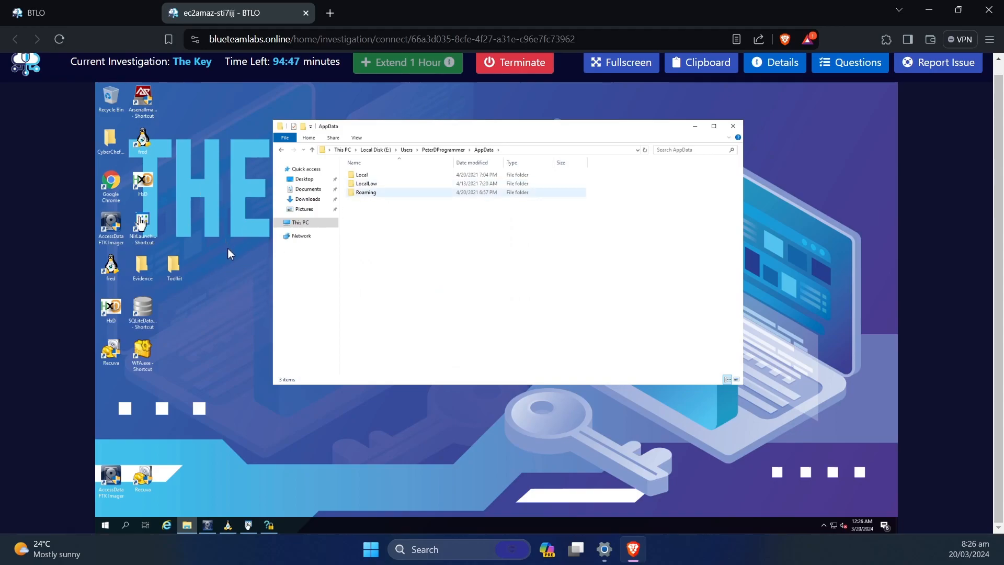
pyautogui.doubleClick(365, 193)
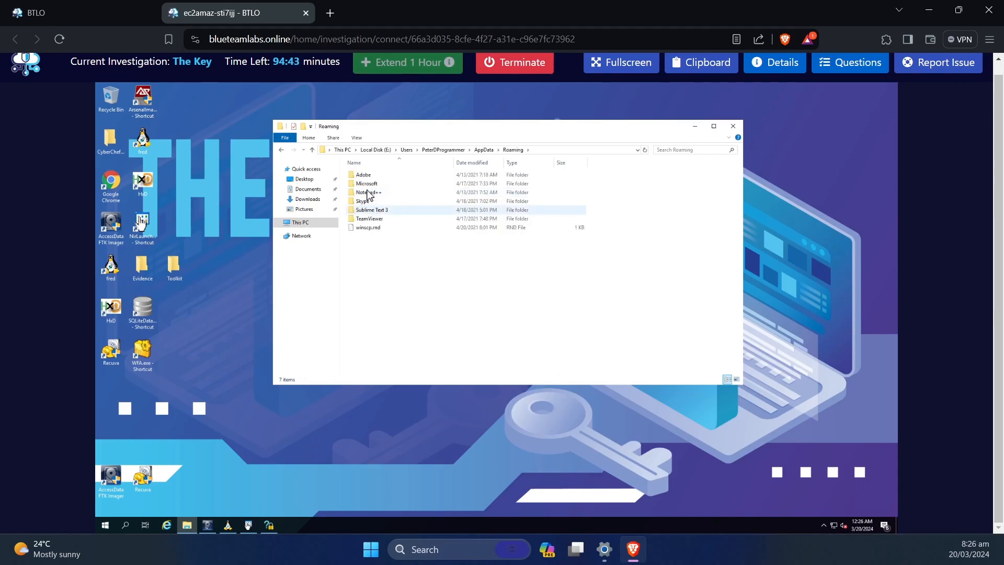
pyautogui.doubleClick(366, 193)
pyautogui.doubleClick(368, 263)
pyautogui.doubleClick(369, 255)
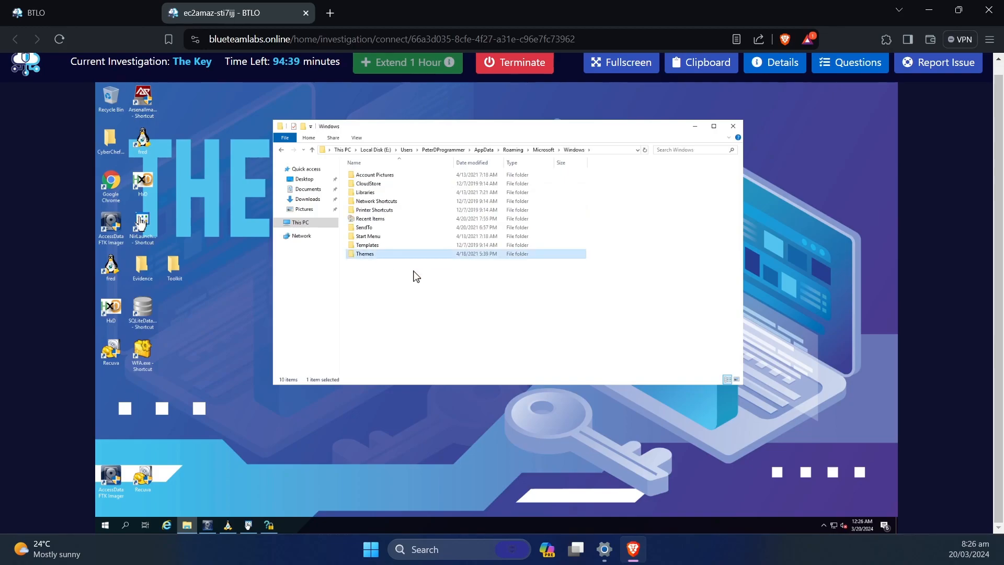
pyautogui.doubleClick(369, 176)
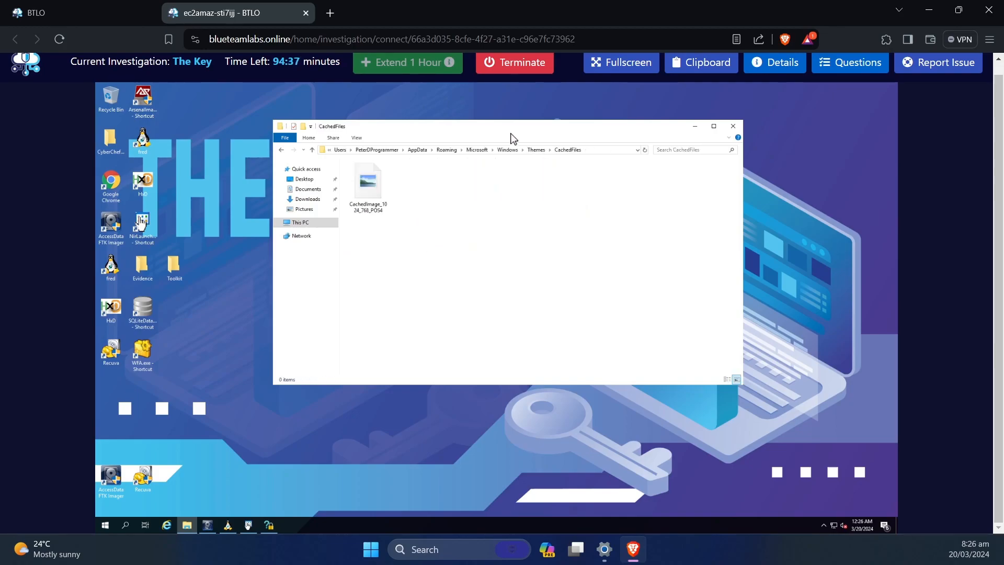
# - Open the cached wallpaper image CachedImage_1024_768_POS4 and read the quote written on it
pyautogui.moveTo(458, 124); pyautogui.dragTo(406, 131)
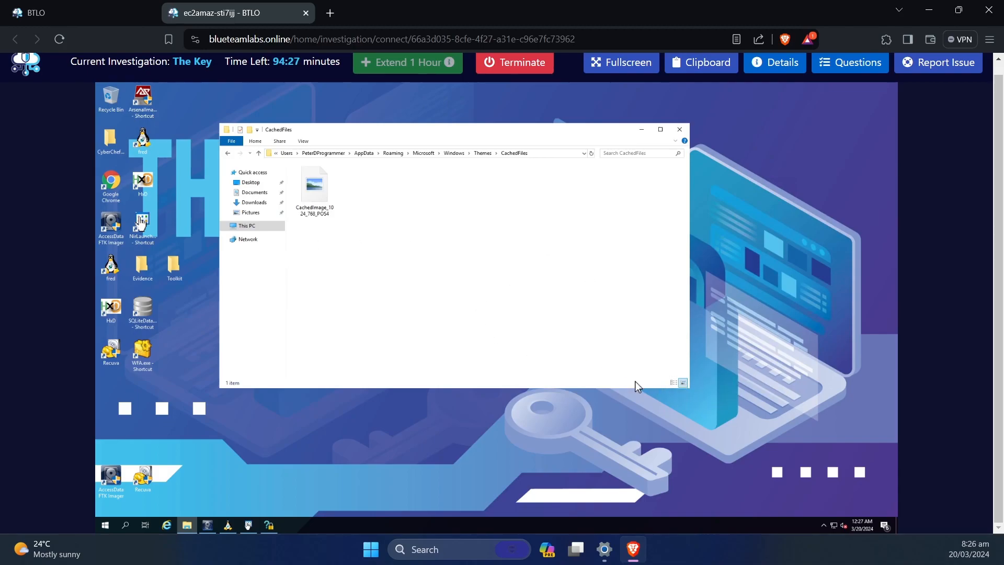
pyautogui.doubleClick(312, 195)
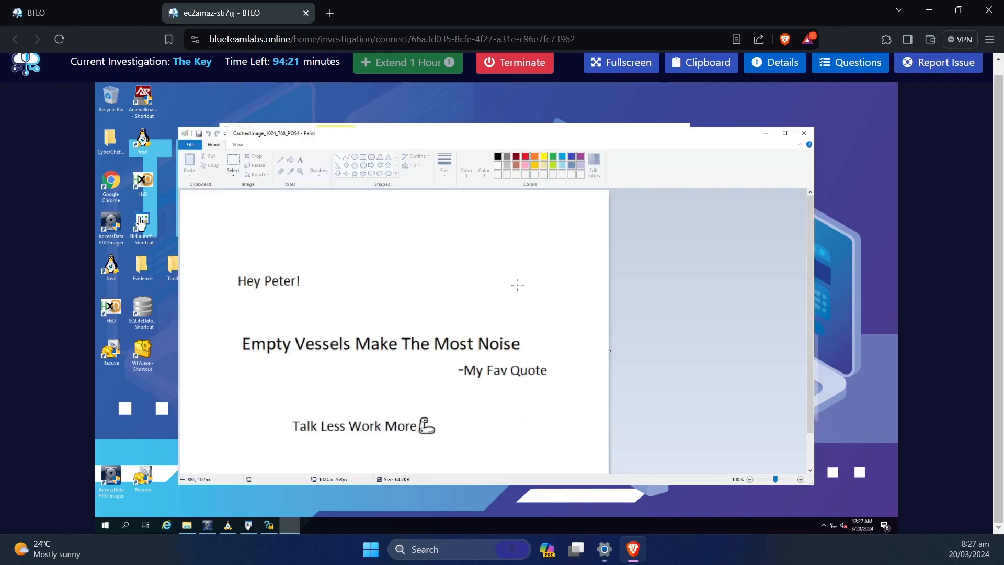
pyautogui.scroll(-2, 400, 372)
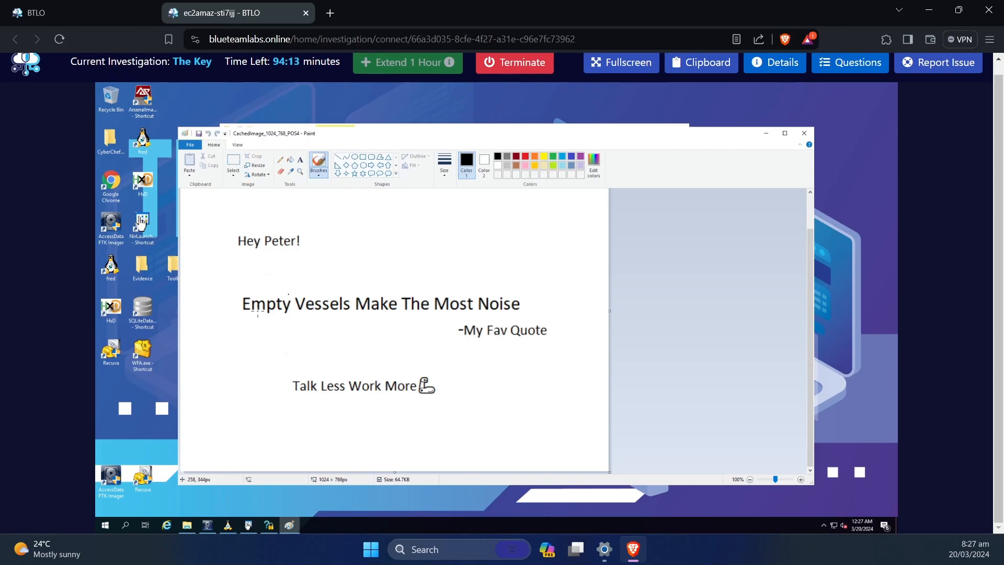
# - Submit "Empty Vessels Make The Most Noise" as the answer to the favourite quote question
pyautogui.click(850, 63)
pyautogui.click(747, 404)
pyautogui.write('Empy ')
pyautogui.write('ty')
pyautogui.write('Vessel')
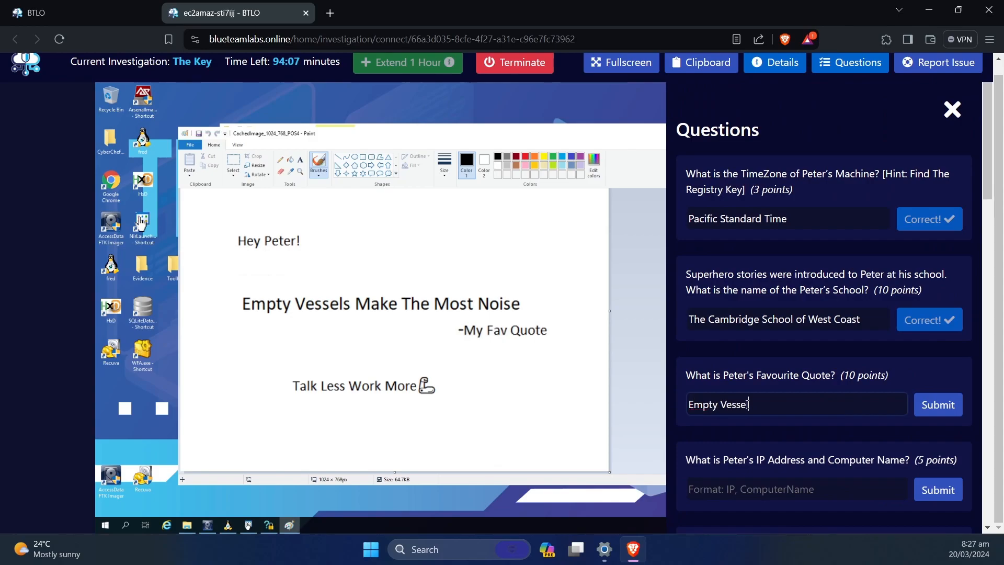
pyautogui.write('s Makesthe Most')
pyautogui.press('BackSpace')
pyautogui.press('BackSpace')
pyautogui.press('BackSpace')
pyautogui.press('BackSpace')
pyautogui.press('BackSpace')
pyautogui.press('BackSpace')
pyautogui.press('BackSpace')
pyautogui.press('BackSpace')
pyautogui.write('Tghe')
pyautogui.press('BackSpace')
pyautogui.press('BackSpace')
pyautogui.press('BackSpace')
pyautogui.write('he Most Noise')
pyautogui.press('Return')
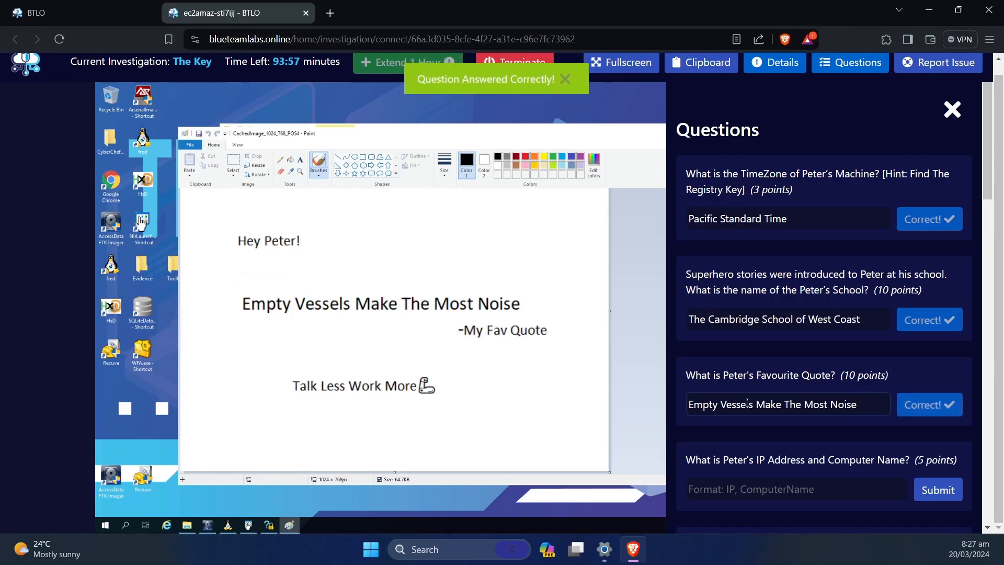
# - Minimize the cached image and display the full path of the CachedFiles folder
pyautogui.click(854, 63)
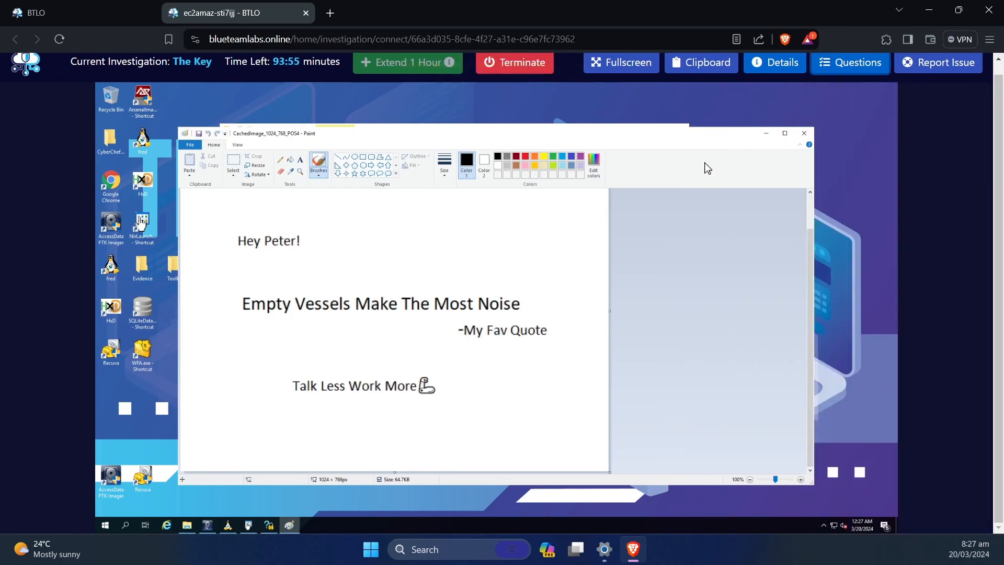
pyautogui.click(766, 134)
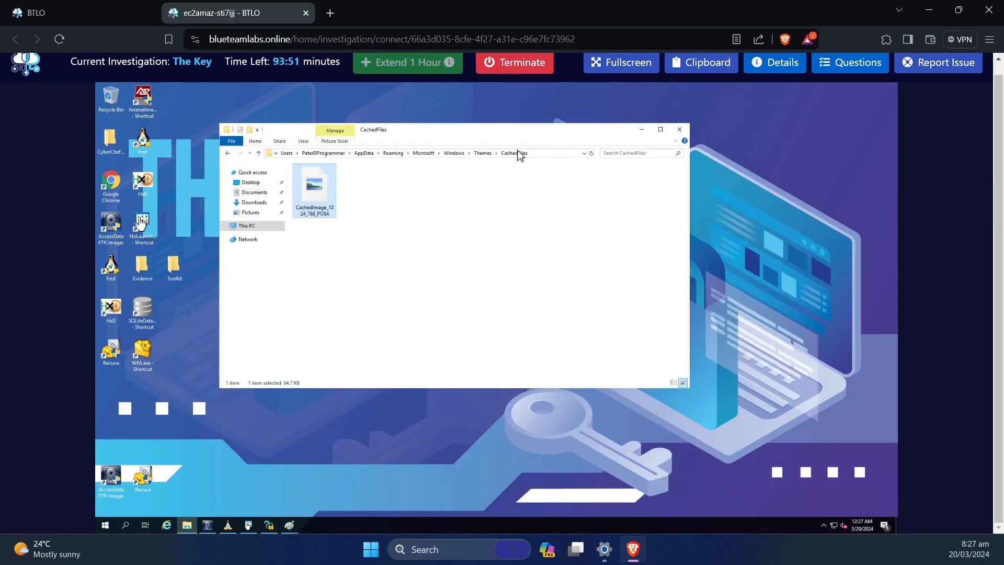
pyautogui.click(545, 155)
pyautogui.moveTo(462, 137); pyautogui.dragTo(517, 125)
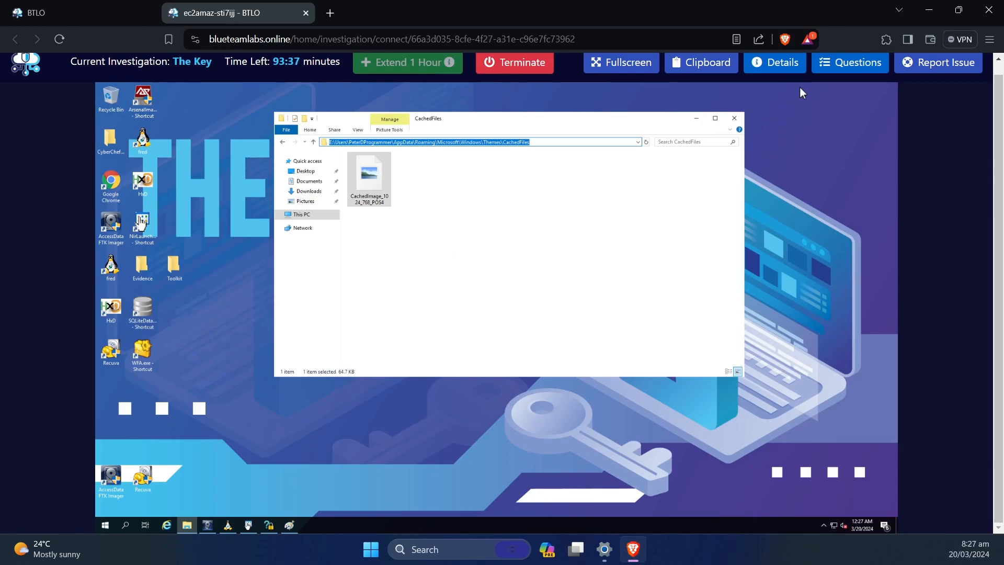
# - Read the next question, which asks for Peter's IP address and computer name
pyautogui.click(837, 65)
pyautogui.scroll(-3, 813, 348)
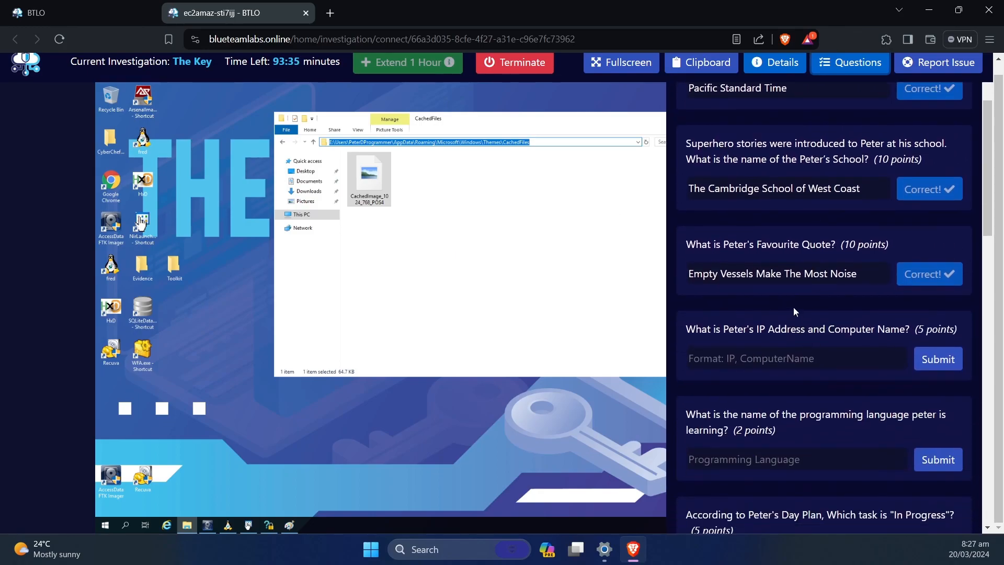
pyautogui.tripleClick(724, 330)
pyautogui.click(712, 330)
pyautogui.moveTo(686, 330); pyautogui.dragTo(909, 337)
pyautogui.click(895, 332)
pyautogui.click(574, 267)
# - Minimize the CachedFiles folder and bring back the Forensic Registry EDitor window holding the SYSTEM hive
pyautogui.click(848, 63)
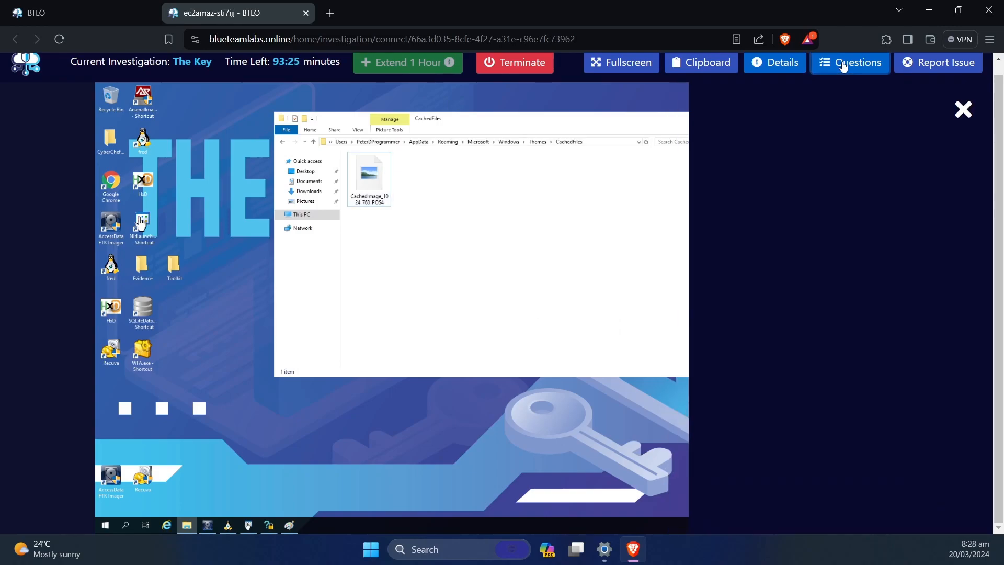
pyautogui.click(695, 122)
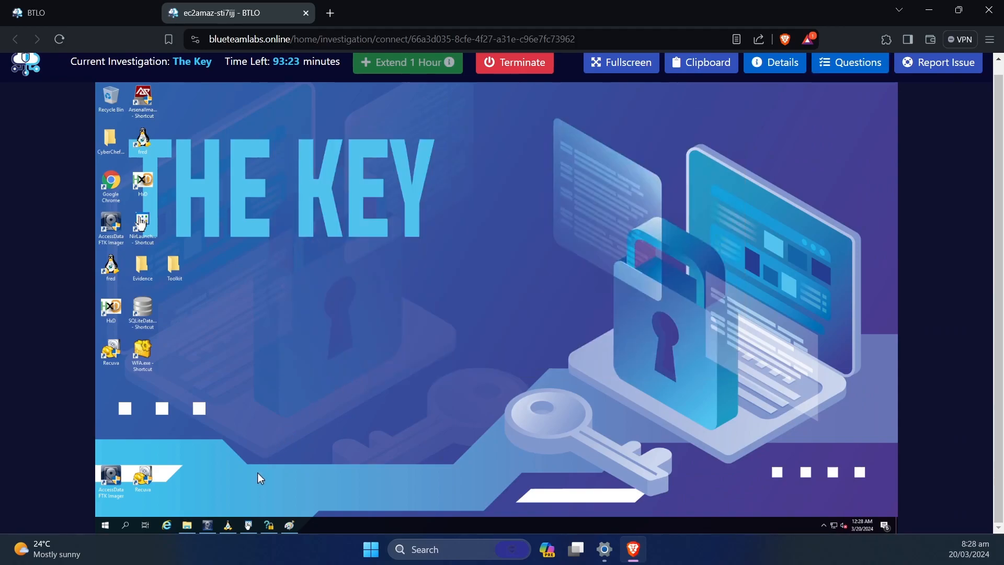
pyautogui.moveTo(228, 527)
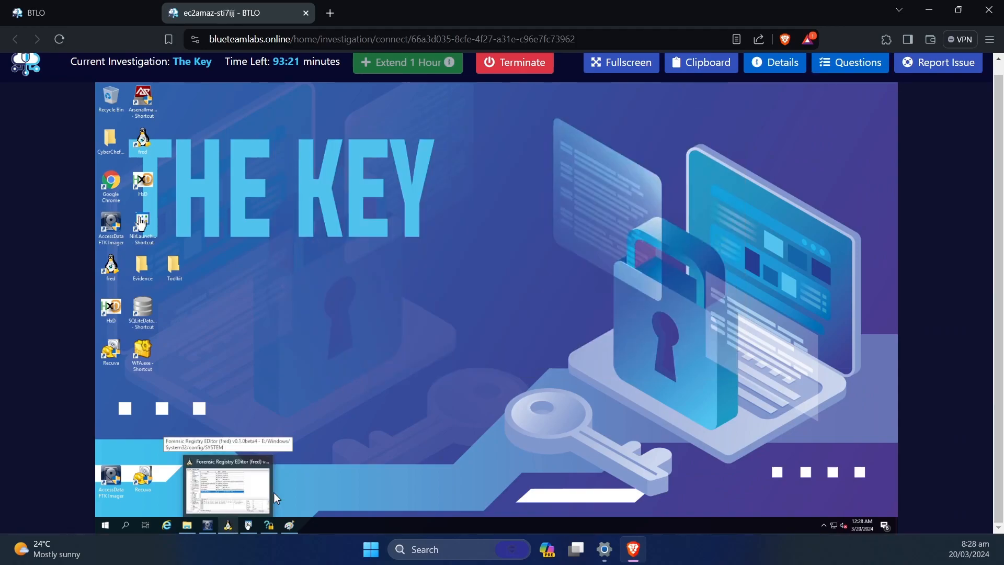
pyautogui.click(227, 484)
# - Check the IP address and computer name question again beside the registry editor
pyautogui.click(858, 62)
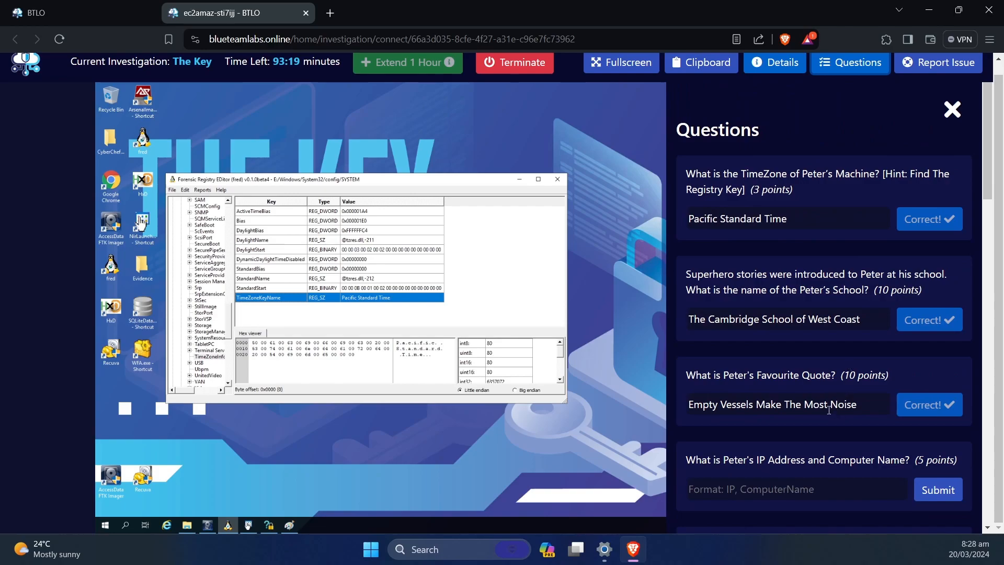
pyautogui.scroll(-2, 824, 393)
pyautogui.moveTo(757, 330); pyautogui.dragTo(785, 335)
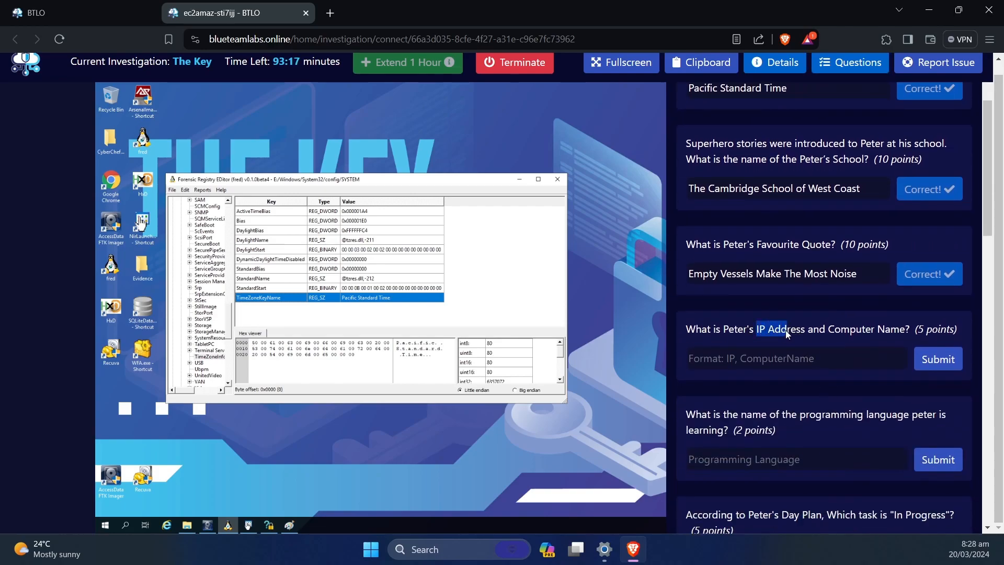
pyautogui.click(836, 332)
pyautogui.moveTo(757, 331); pyautogui.dragTo(905, 334)
pyautogui.click(905, 334)
# - Move the registry editor window higher, close the questions and enlarge the window
pyautogui.moveTo(321, 180); pyautogui.dragTo(344, 153)
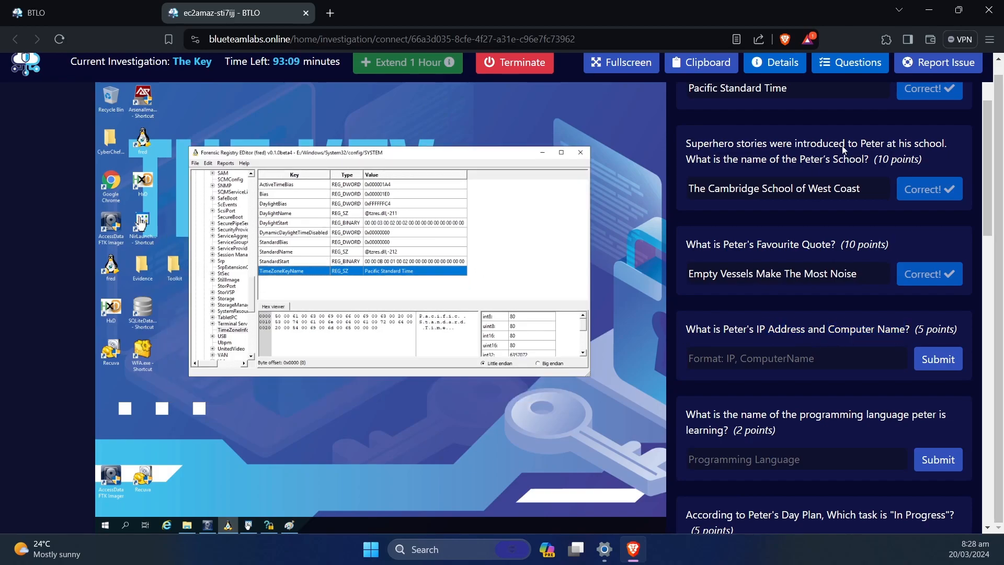
pyautogui.click(868, 63)
pyautogui.moveTo(645, 416); pyautogui.dragTo(702, 430)
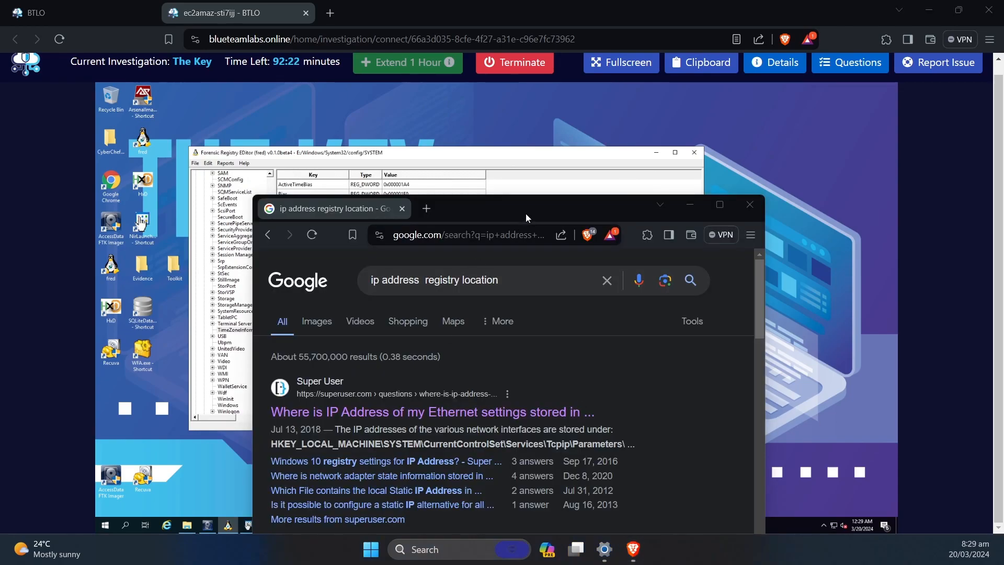
# - Read the IP address registry path in the Google results through Services\Tcpip\Parameters, then put the browser window away
pyautogui.moveTo(525, 213); pyautogui.dragTo(509, 188)
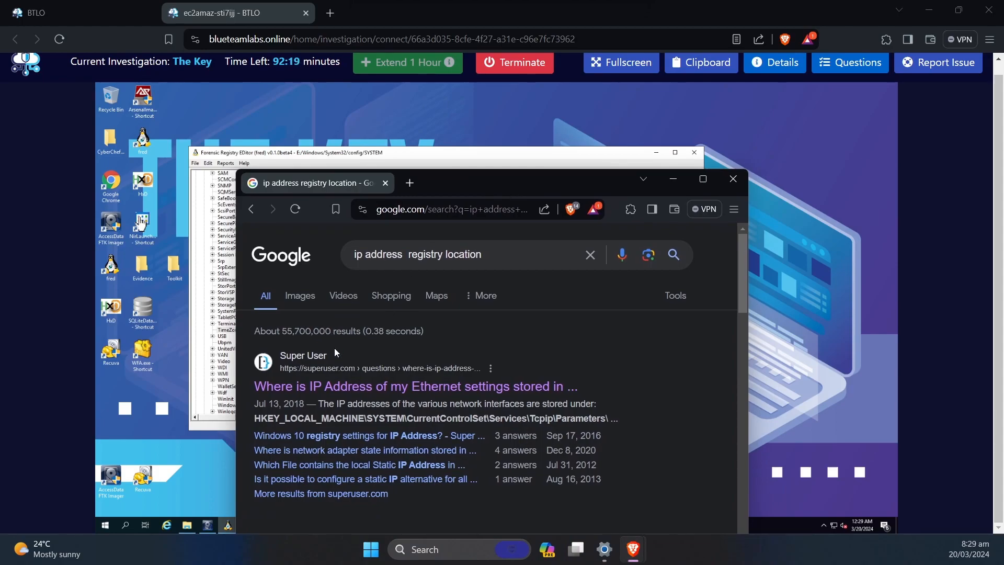
pyautogui.click(409, 254)
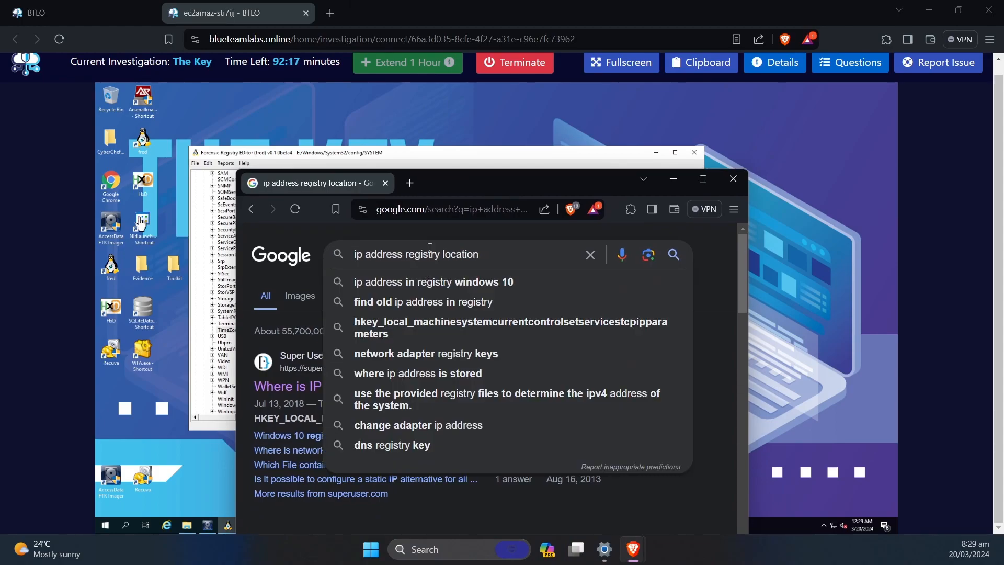
pyautogui.press('BackSpace')
pyautogui.click(721, 408)
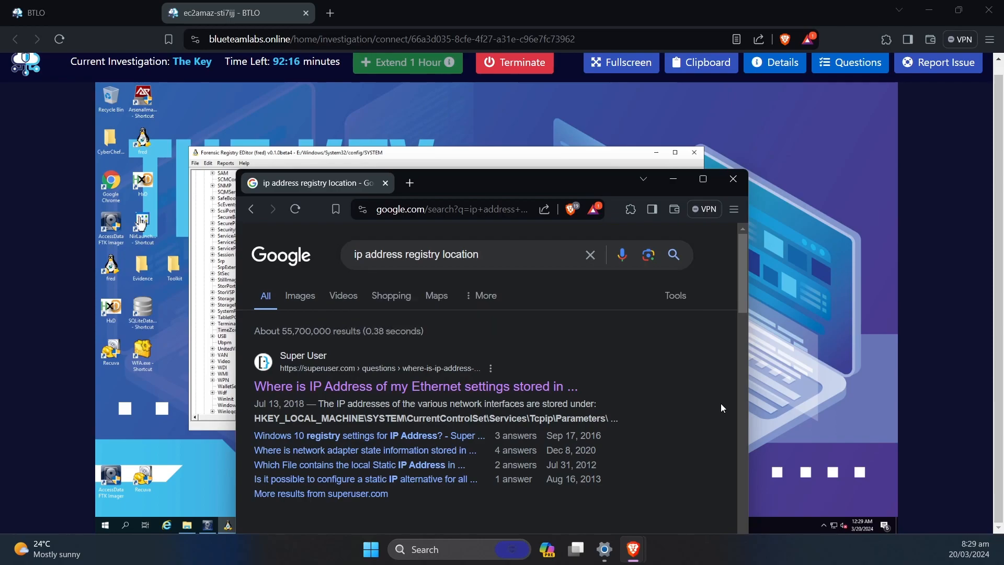
pyautogui.doubleClick(384, 418)
pyautogui.doubleClick(448, 419)
pyautogui.doubleClick(508, 418)
pyautogui.doubleClick(541, 419)
pyautogui.doubleClick(580, 418)
pyautogui.moveTo(582, 187); pyautogui.dragTo(434, 564)
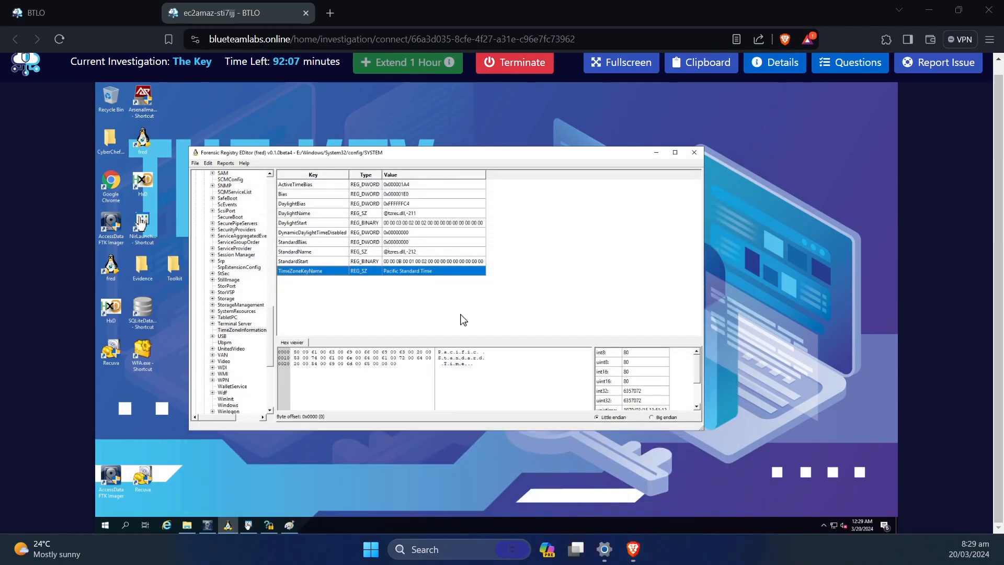
# - Collapse the Control key and expand the Services key under ControlSet001 in the SYSTEM hive
pyautogui.scroll(12, 254, 293)
pyautogui.scroll(18, 243, 302)
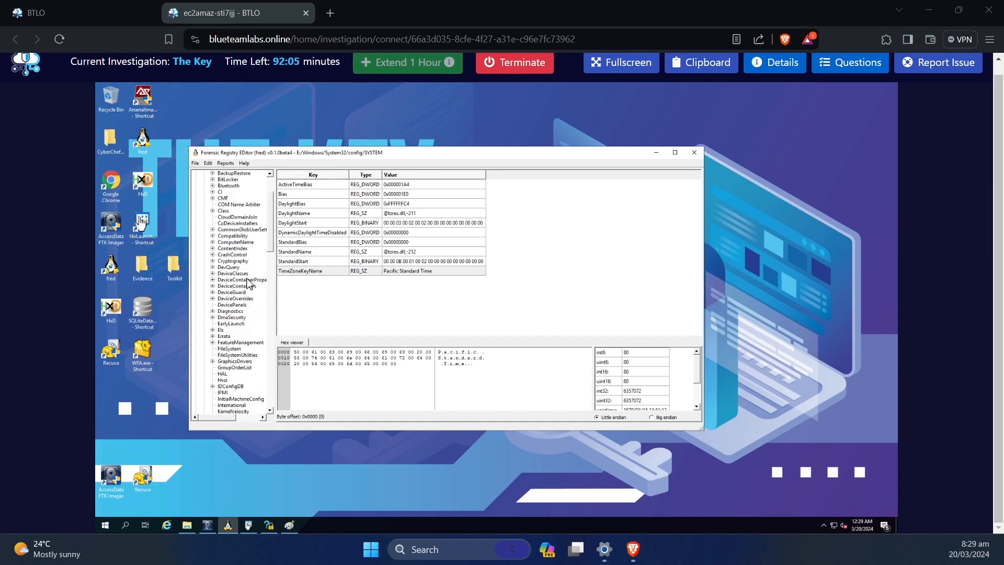
pyautogui.click(204, 186)
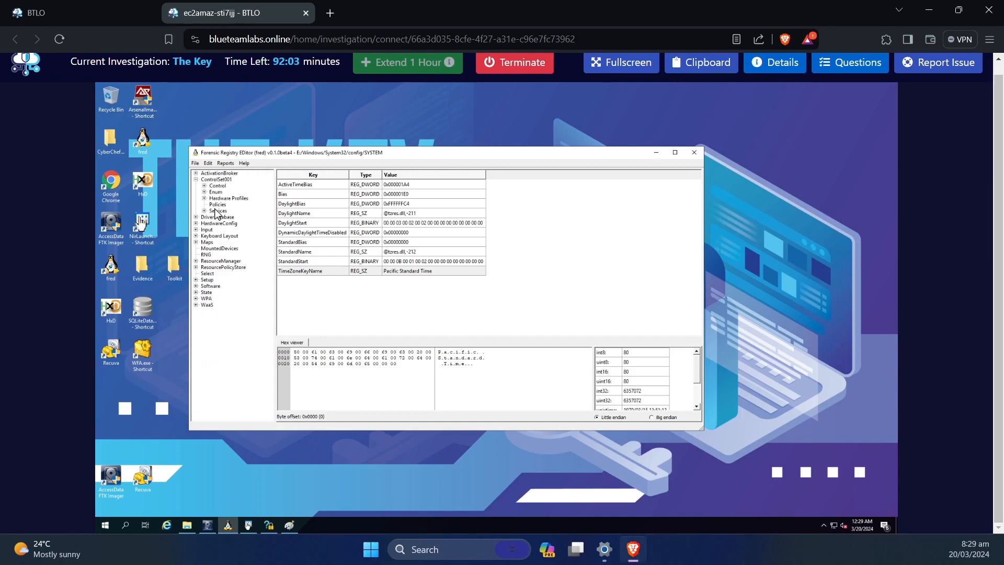
pyautogui.click(205, 210)
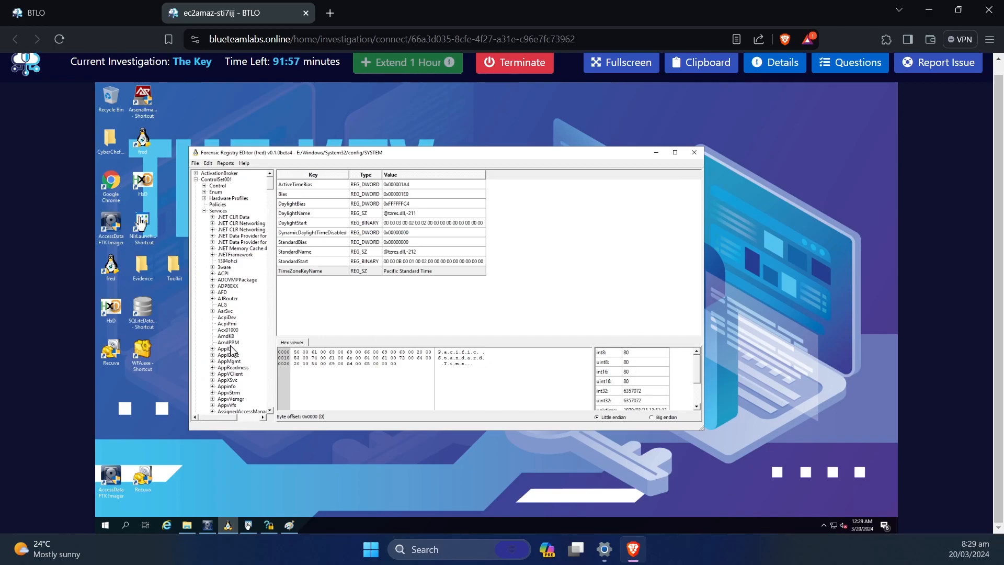
# - Expand the Tcpip service key, open its Parameters subkey and select the DhcpNameServer entry
pyautogui.press('t')
pyautogui.scroll(-3, 242, 371)
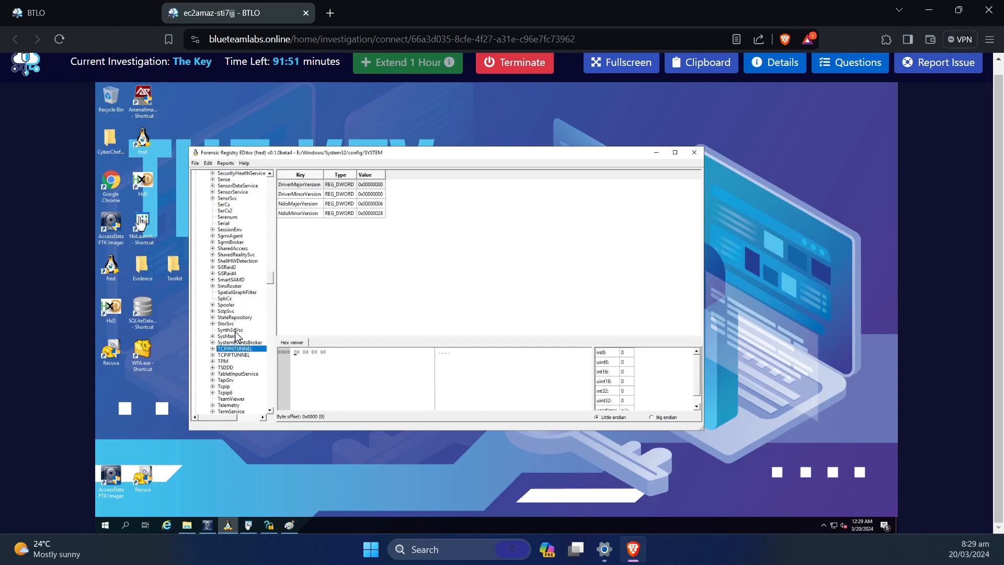
pyautogui.click(235, 331)
pyautogui.click(235, 350)
pyautogui.click(225, 387)
pyautogui.click(212, 387)
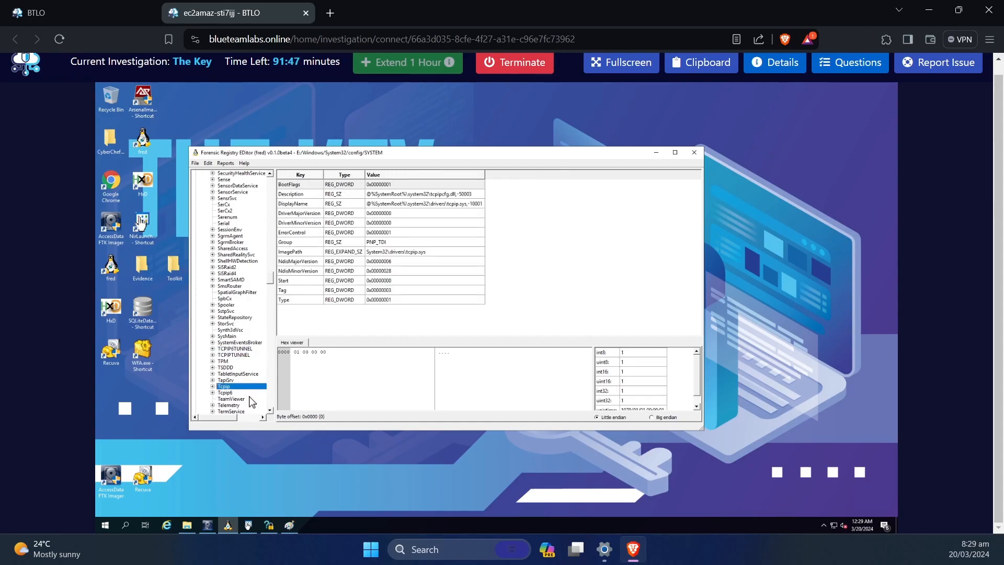
pyautogui.click(226, 400)
pyautogui.click(221, 400)
pyautogui.scroll(-1, 251, 359)
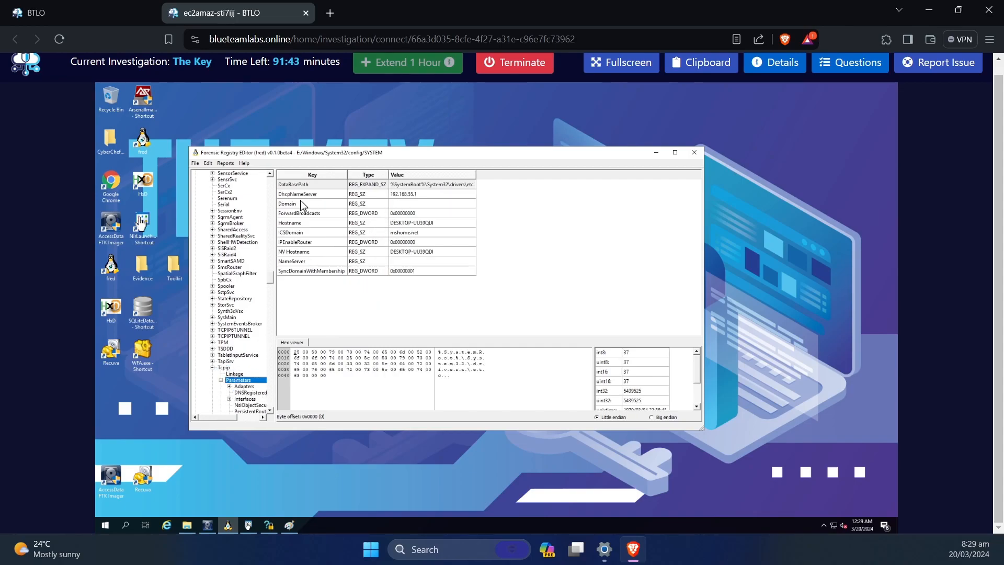
pyautogui.click(405, 194)
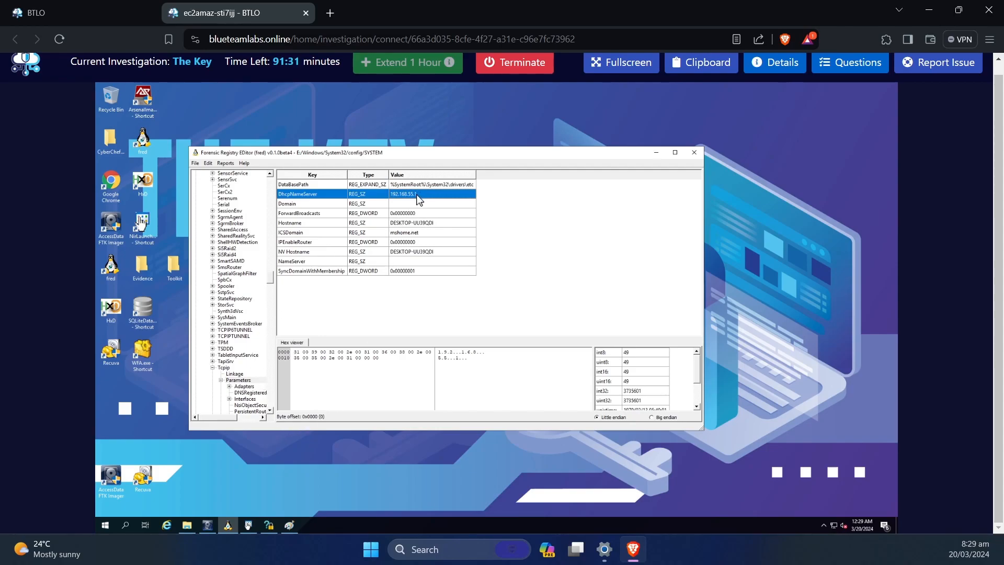
# - Expand Interfaces under the Tcpip Parameters and open the interface key beginning with 365e6613
pyautogui.click(252, 381)
pyautogui.scroll(-2, 255, 387)
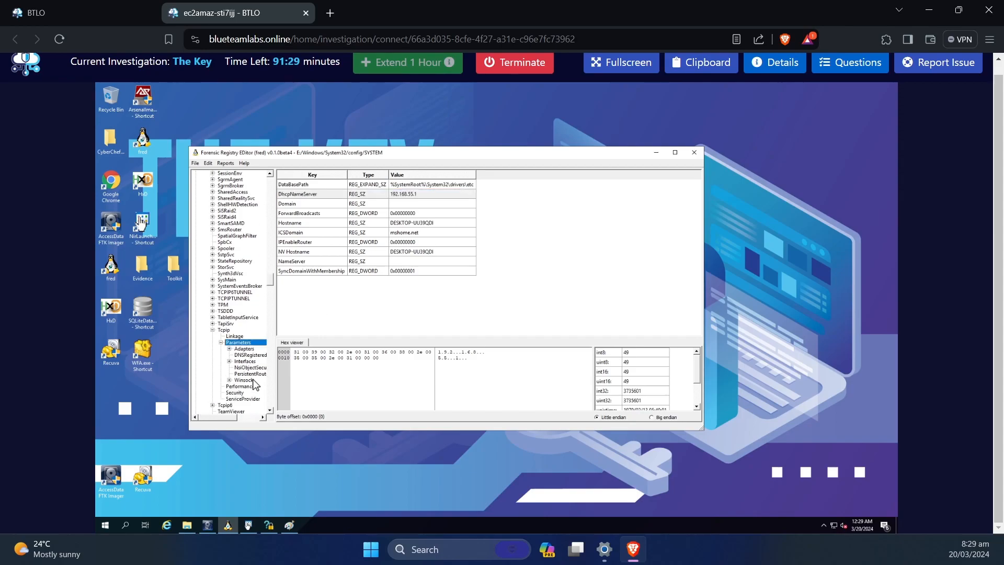
pyautogui.click(247, 361)
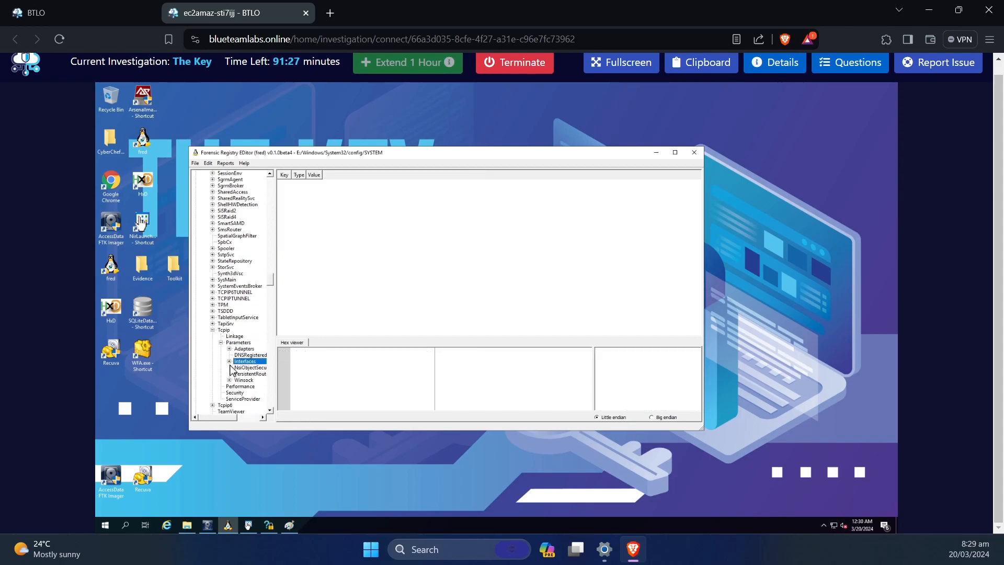
pyautogui.click(229, 361)
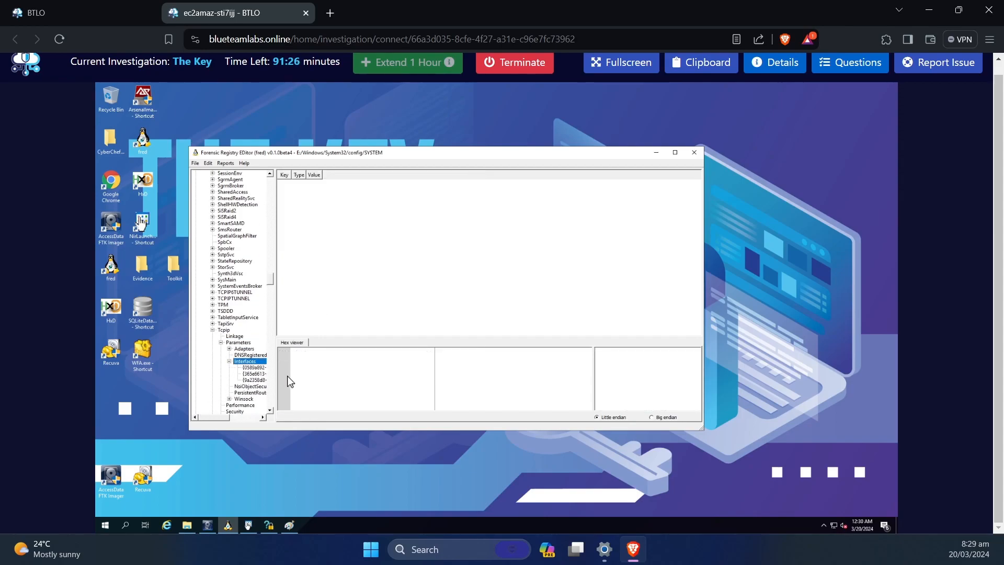
pyautogui.click(254, 368)
pyautogui.click(255, 374)
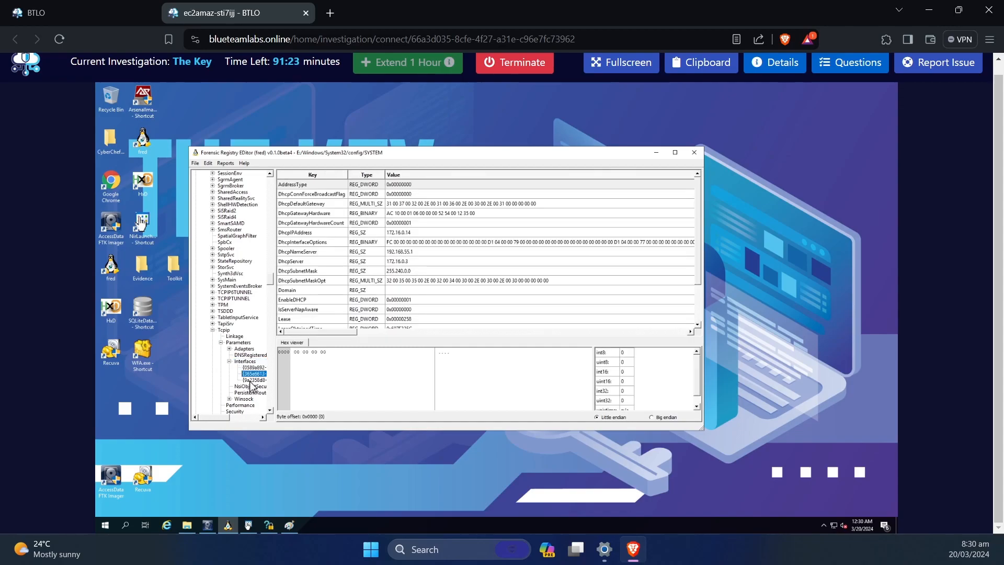
# - Examine the interface's DhcpIPAddress, DhcpNameServer, DhcpServer and DhcpSubnetMask entries to find the machine's own address
pyautogui.click(407, 224)
pyautogui.click(407, 233)
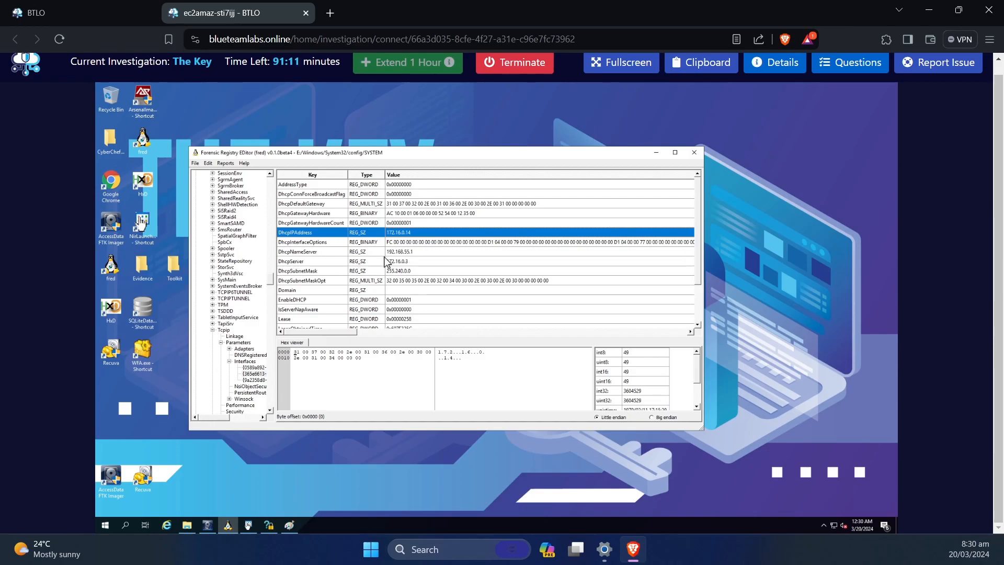
pyautogui.click(434, 254)
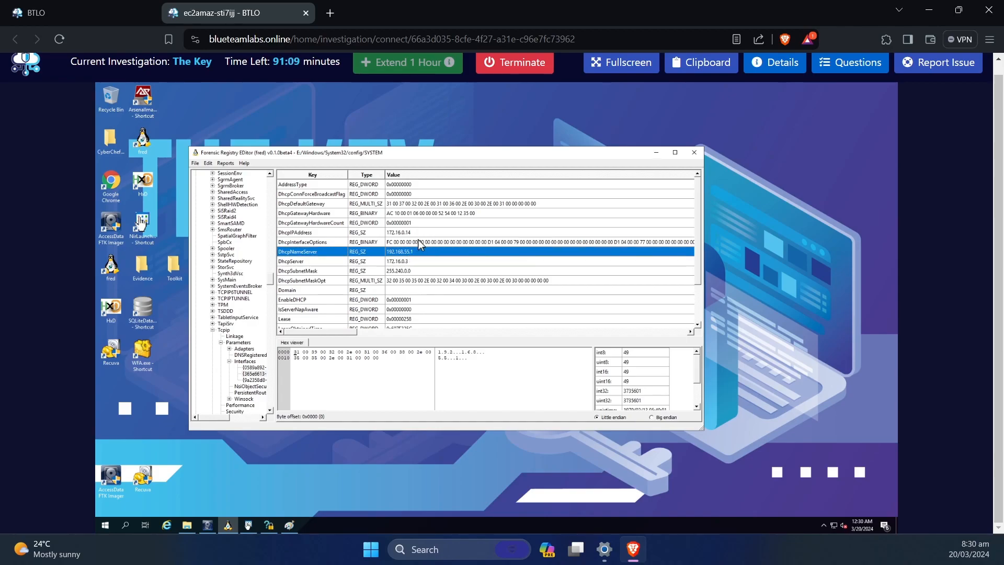
pyautogui.click(399, 270)
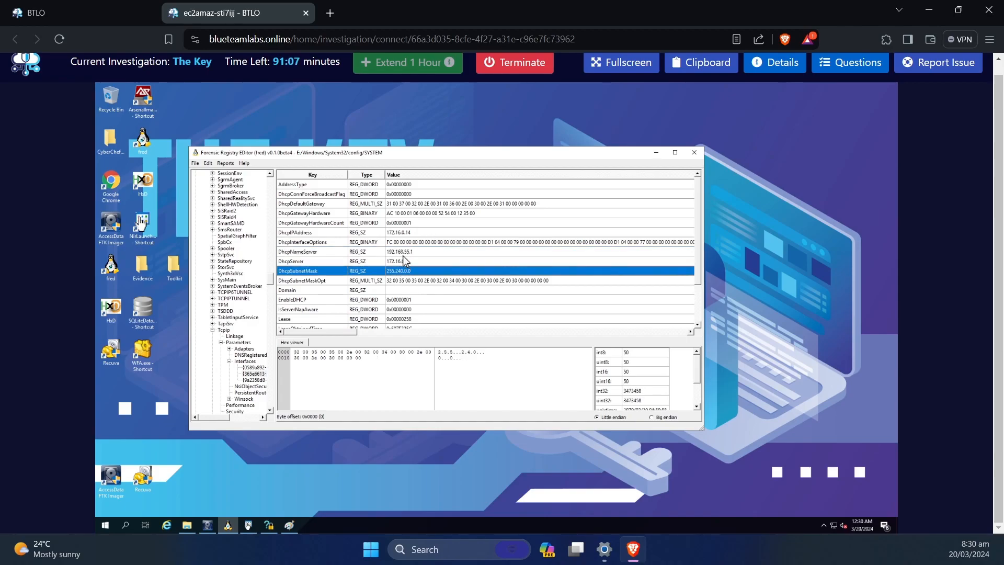
pyautogui.click(406, 253)
pyautogui.click(409, 273)
pyautogui.click(419, 261)
pyautogui.click(414, 251)
# - Open the lab questions and enter "172.16.0.14," as the first part of the IP address and computer name answer
pyautogui.click(851, 63)
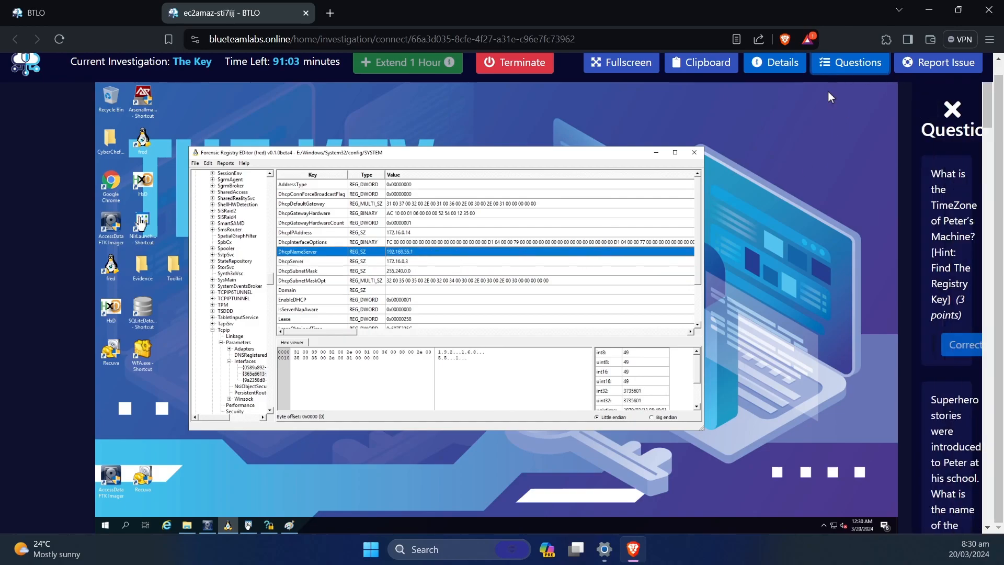
pyautogui.click(730, 490)
pyautogui.write('172.16')
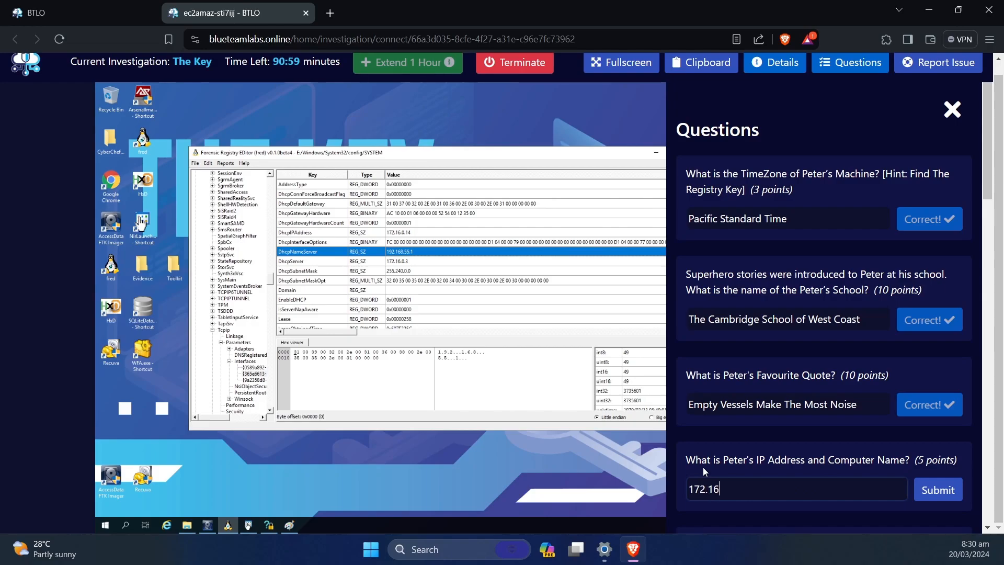
pyautogui.write('.0.14,')
# - Read the computer name's registry path in the Google results, then minimize the browser window
pyautogui.moveTo(290, 526)
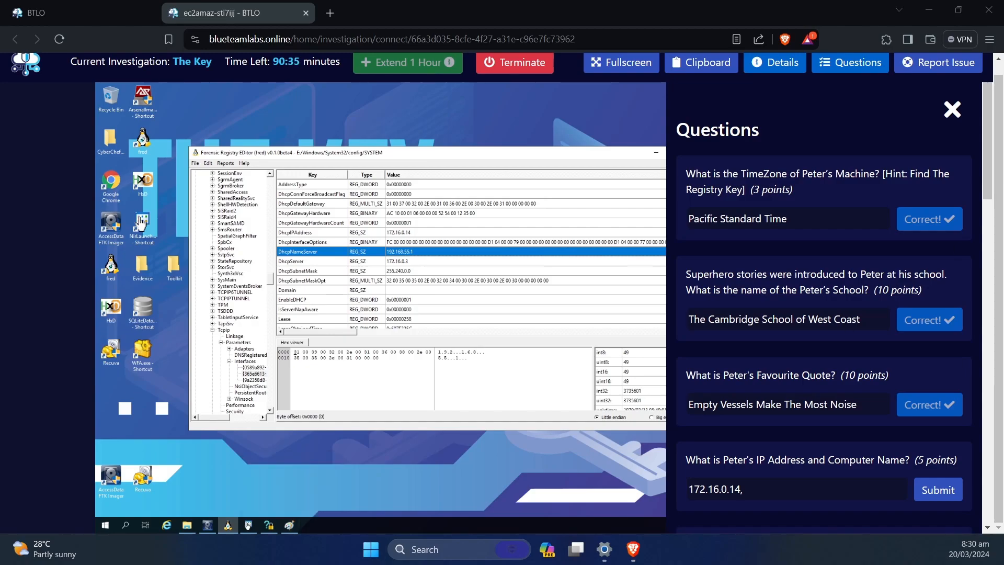
pyautogui.moveTo(1003, 297); pyautogui.dragTo(479, 158)
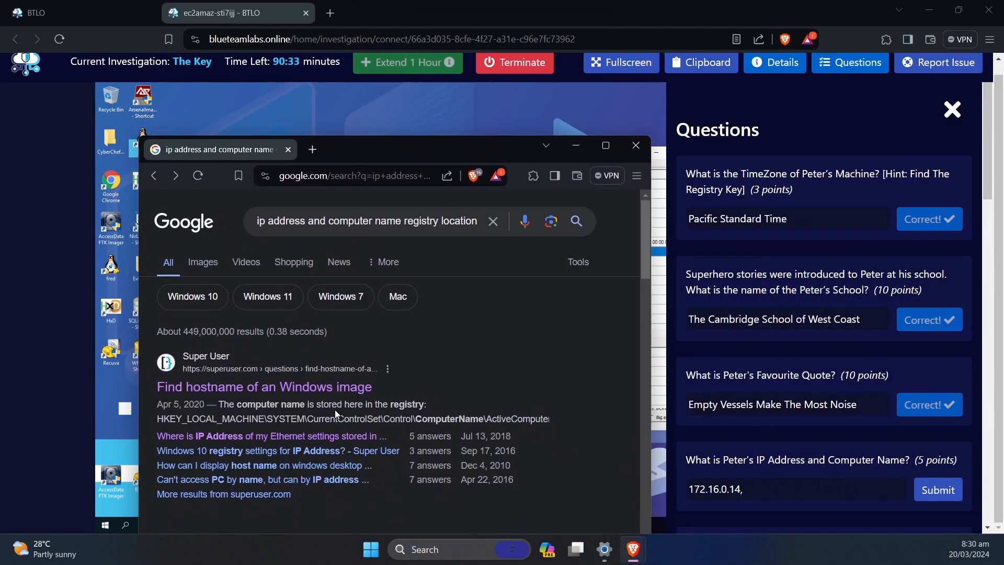
pyautogui.doubleClick(294, 418)
pyautogui.doubleClick(309, 422)
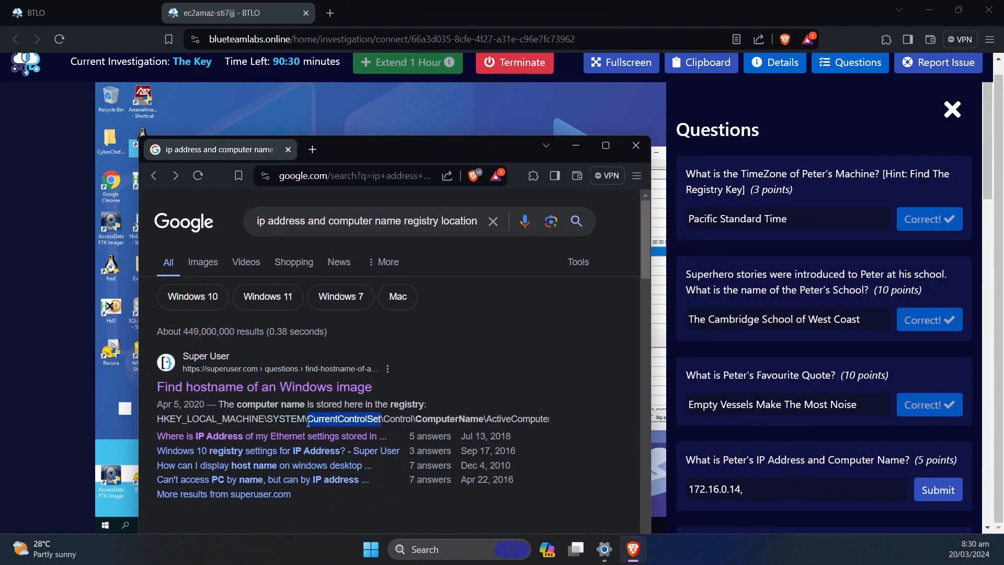
pyautogui.doubleClick(392, 421)
pyautogui.doubleClick(453, 420)
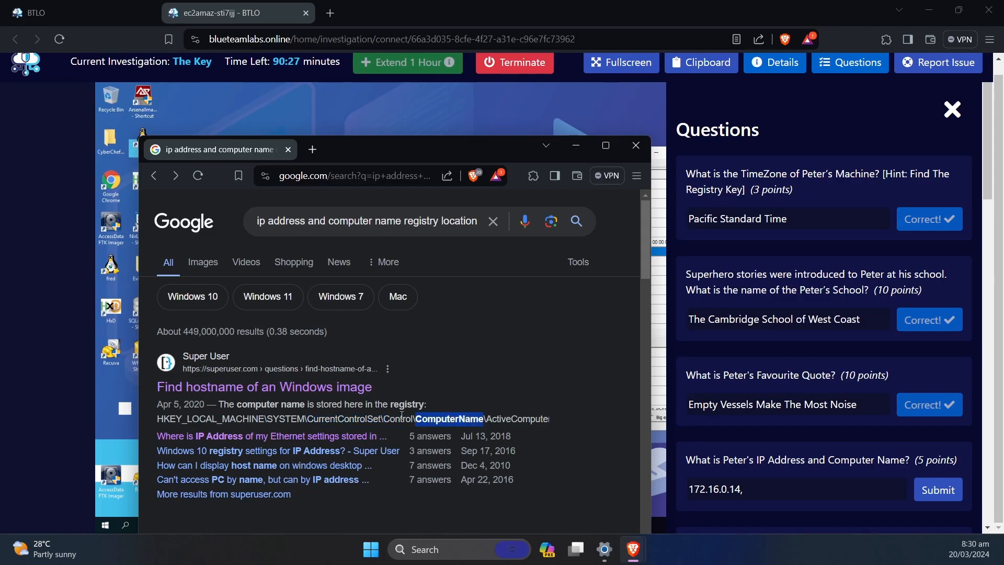
pyautogui.click(351, 417)
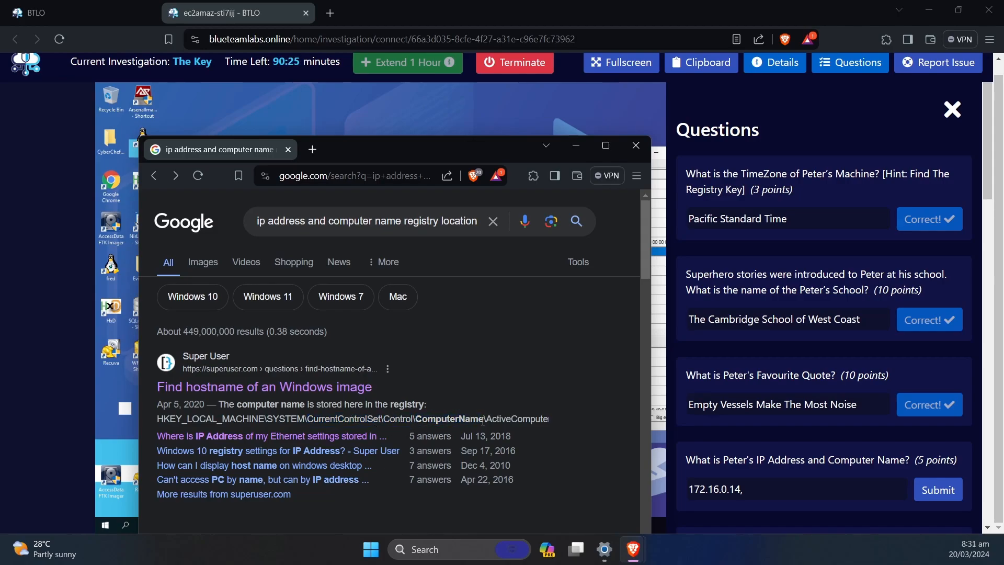
pyautogui.click(576, 145)
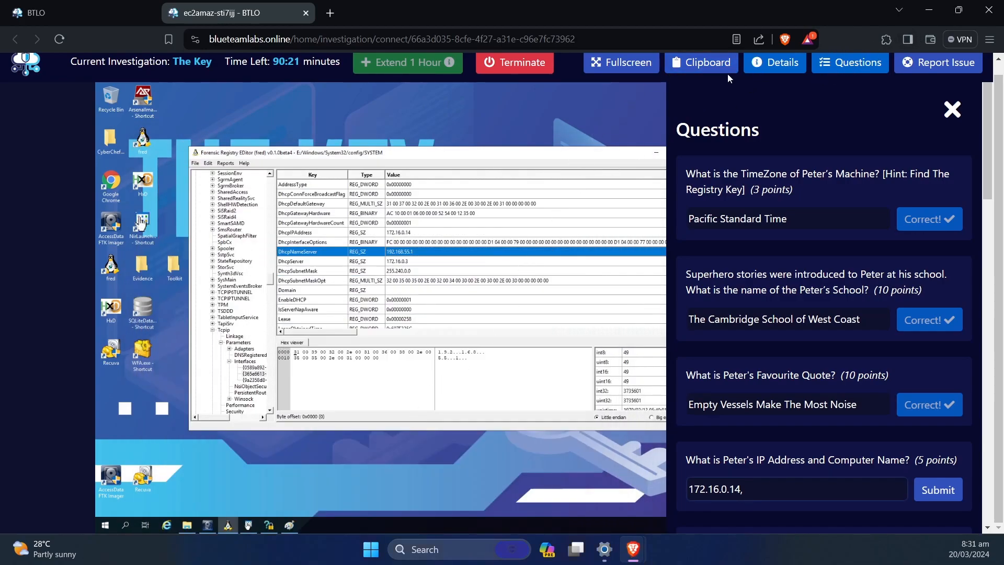
# - Show the lab in full screen and open ComputerName\ComputerName under ControlSet001\Control, collapsing Services first
pyautogui.click(622, 62)
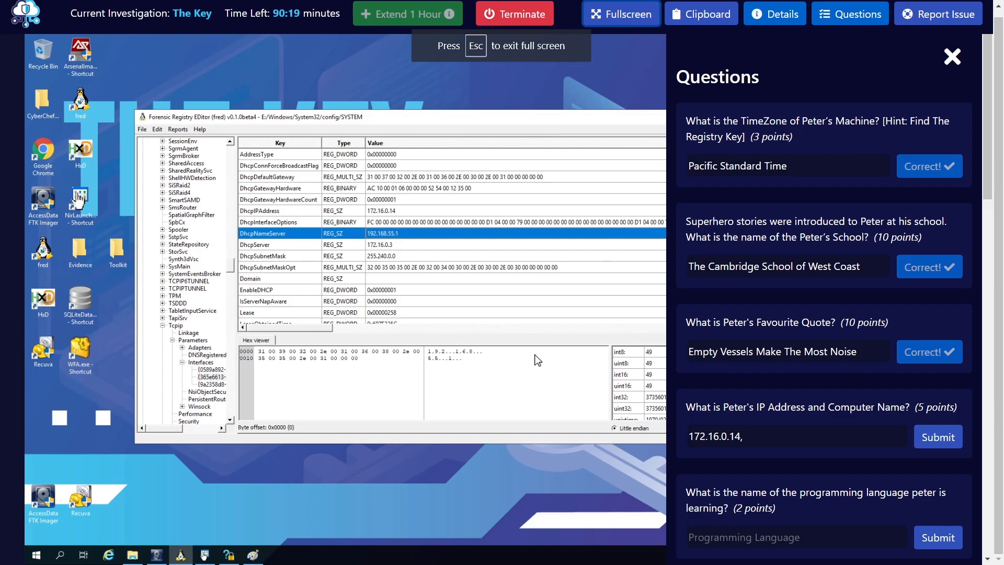
pyautogui.click(778, 437)
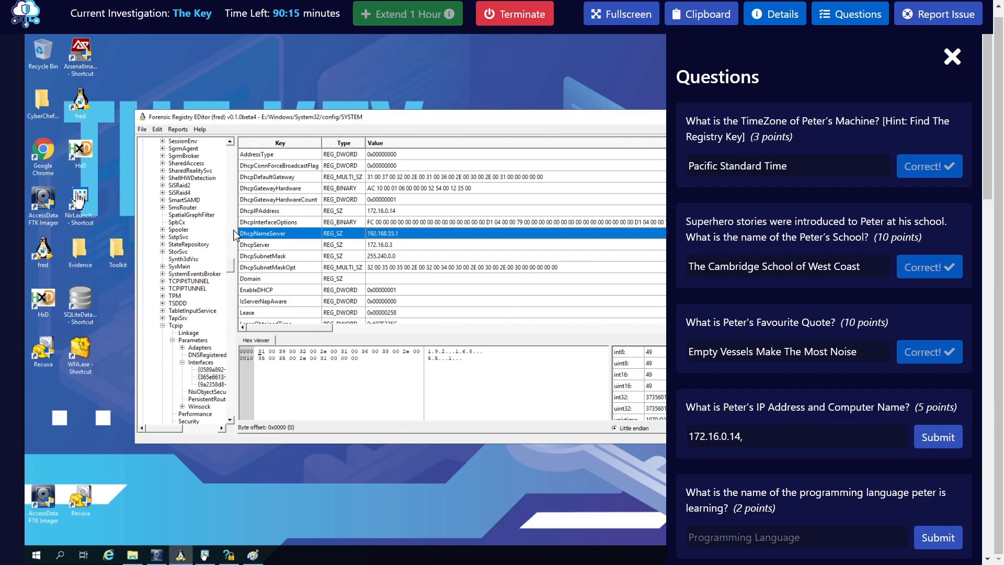
pyautogui.moveTo(231, 253); pyautogui.dragTo(236, 155)
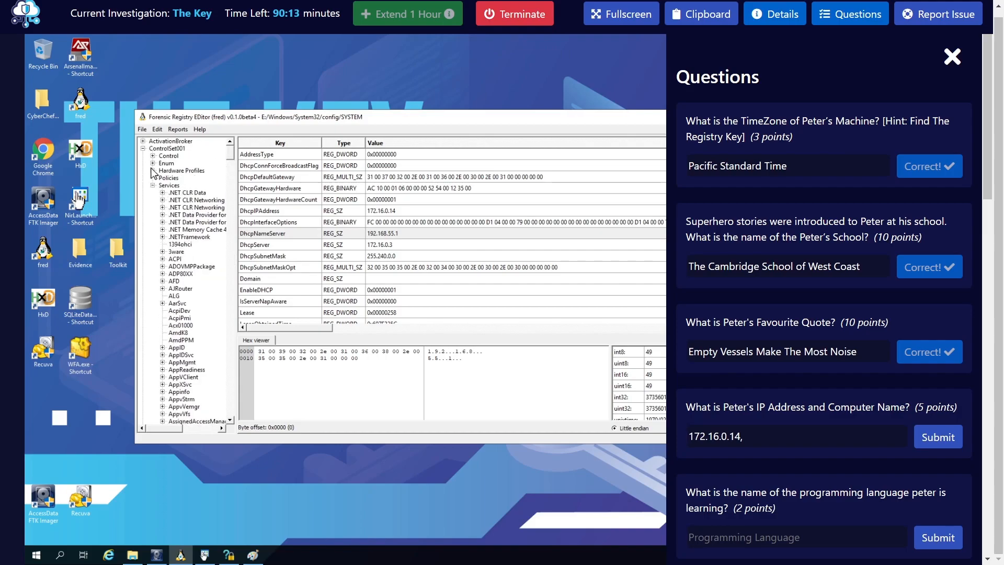
pyautogui.click(152, 185)
pyautogui.click(153, 157)
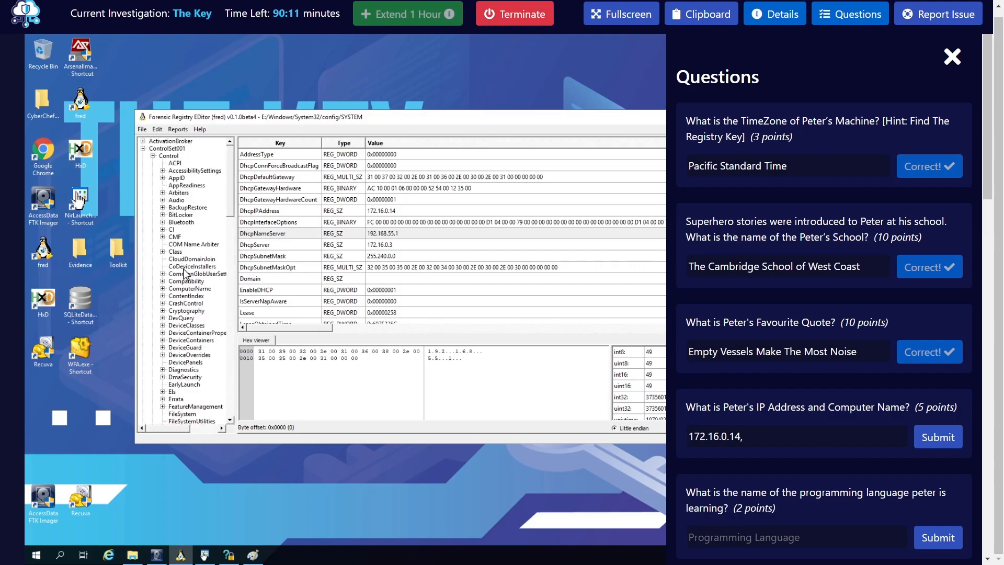
pyautogui.click(198, 292)
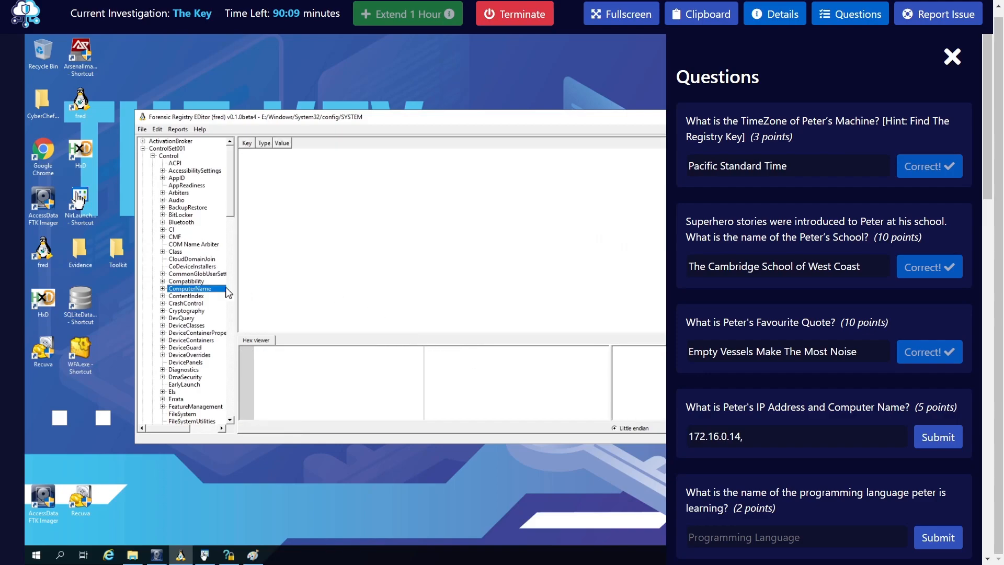
pyautogui.click(163, 288)
pyautogui.click(199, 296)
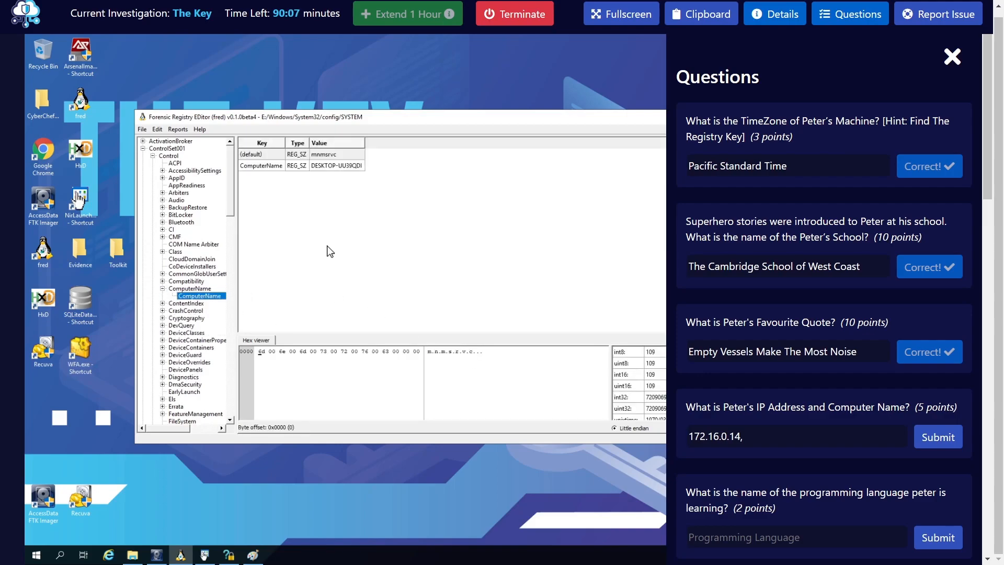
# - Copy the ComputerName entry's value and paste DESKTOP-UU39QDI after the IP address in the answer
pyautogui.rightClick(343, 165)
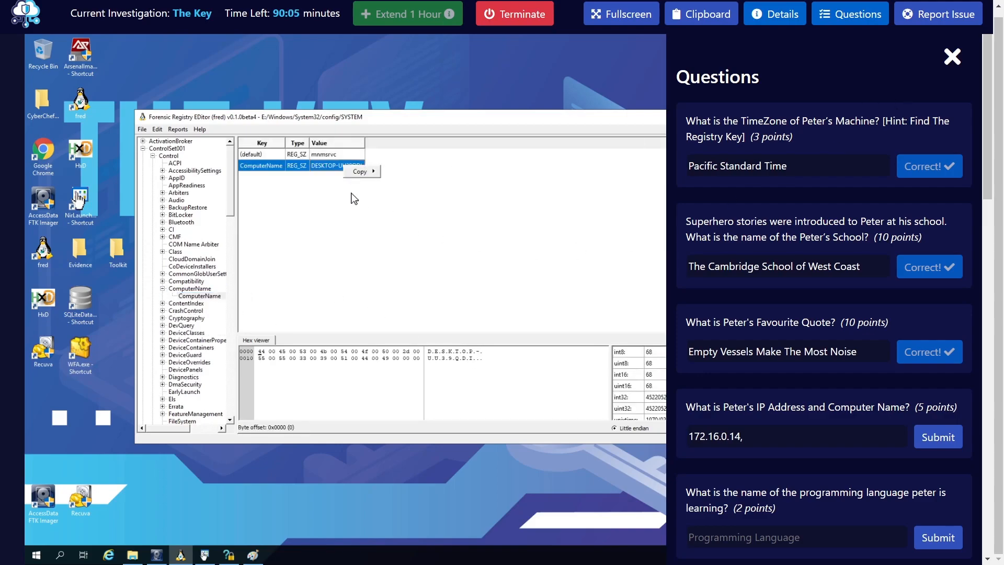
pyautogui.click(331, 164)
pyautogui.rightClick(329, 166)
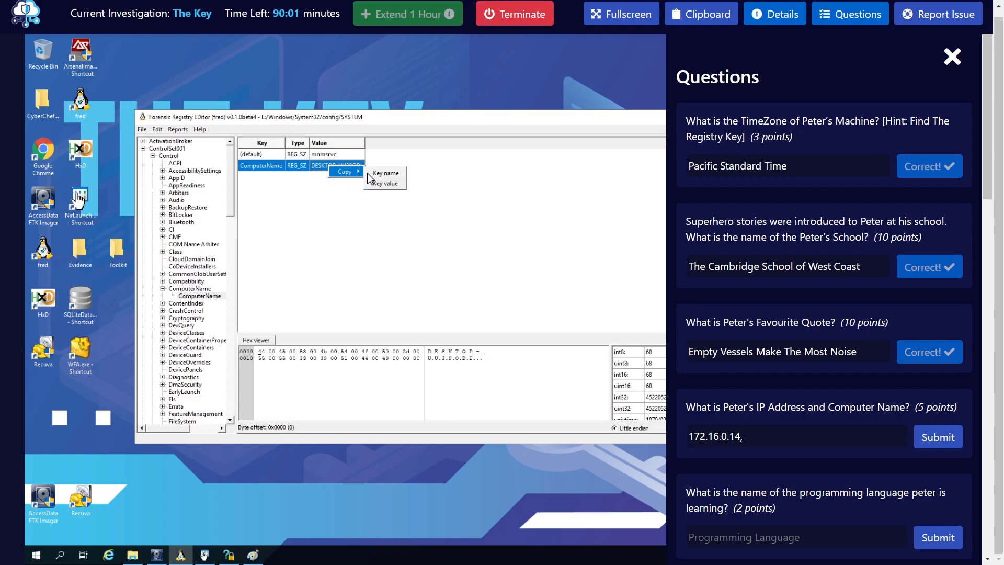
pyautogui.click(380, 182)
pyautogui.click(799, 441)
pyautogui.hotkey('ctrl', 'v')
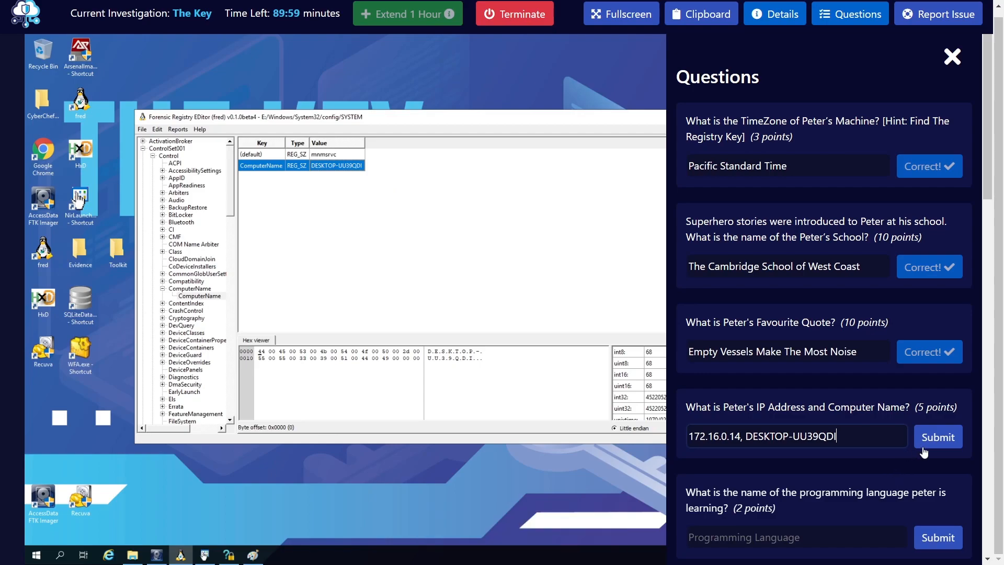
# - Submit the IP address and computer name answer and read the question about the programming language Peter is learning
pyautogui.click(958, 446)
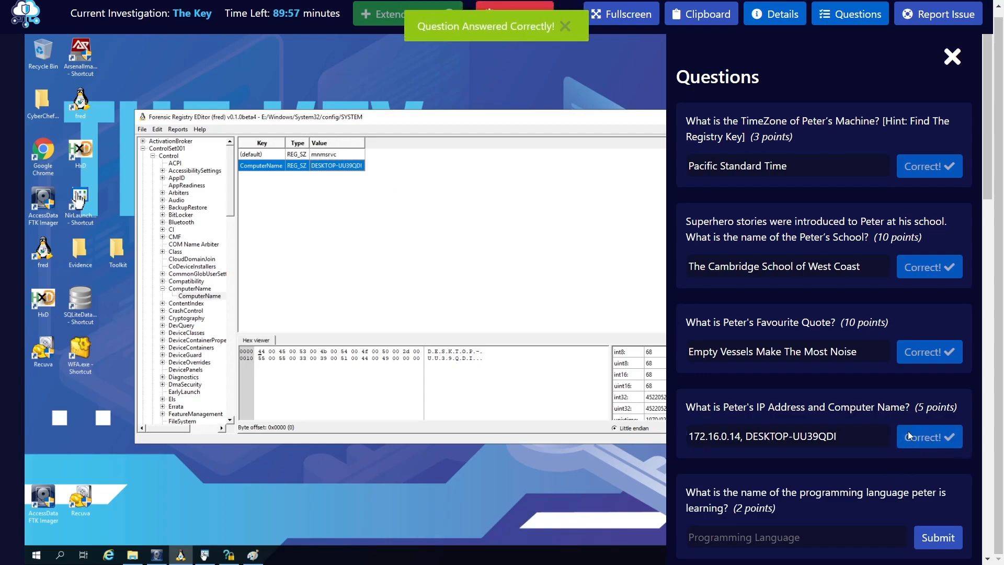
pyautogui.moveTo(466, 121); pyautogui.dragTo(441, 73)
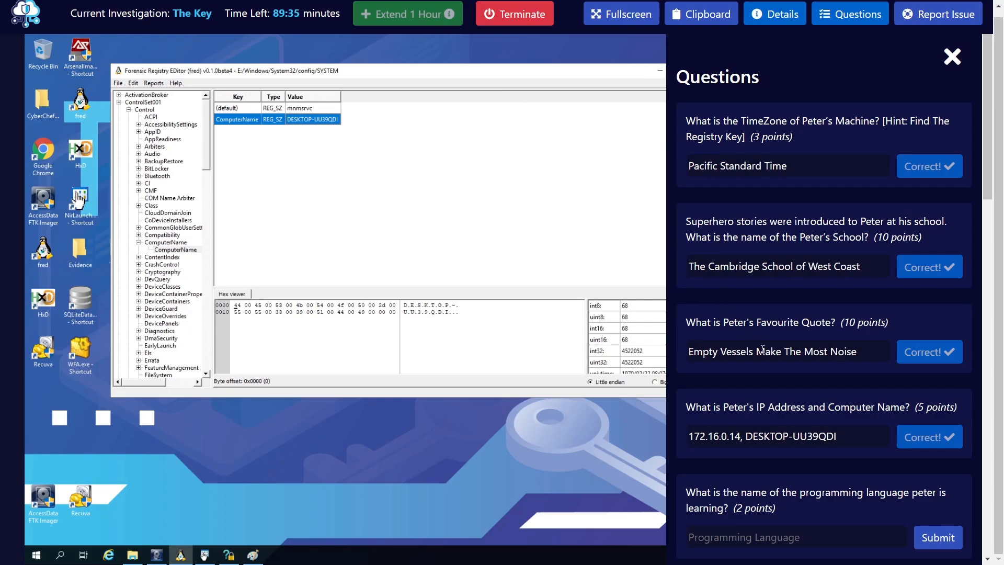
pyautogui.scroll(-3, 820, 386)
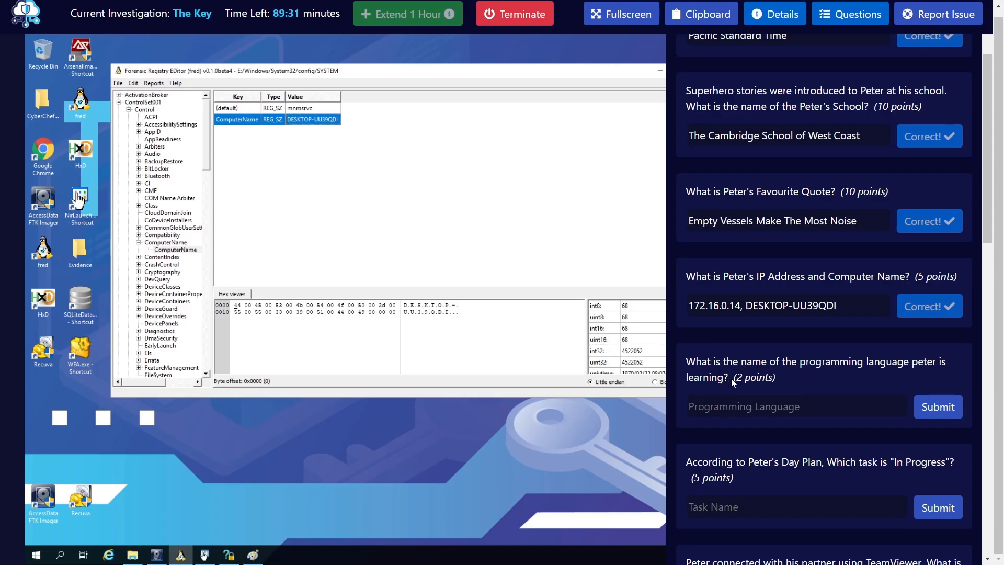
pyautogui.moveTo(724, 378); pyautogui.dragTo(686, 361)
pyautogui.click(743, 361)
pyautogui.click(839, 22)
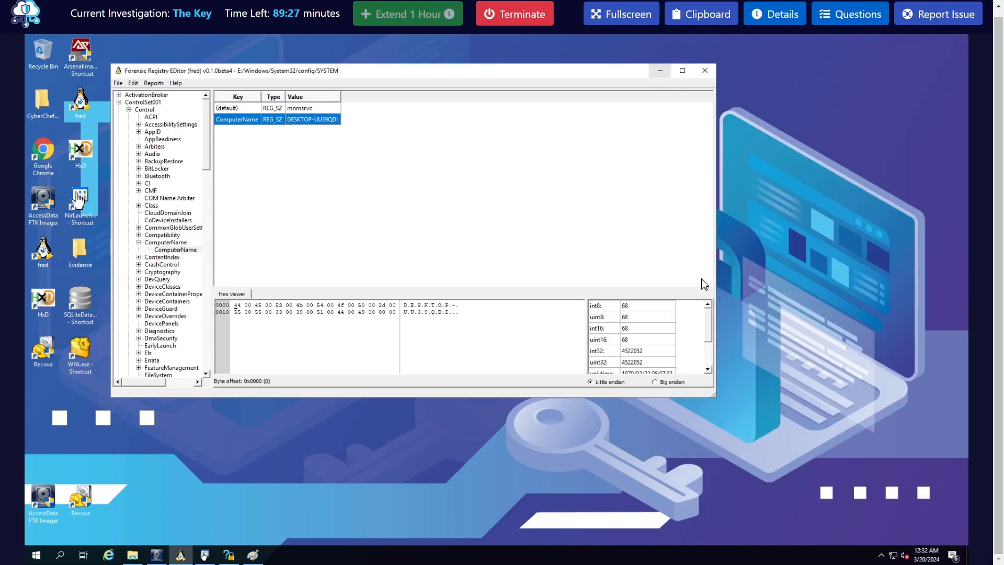
# - Minimize the registry editor and open the Program Files folder on Local Disk (E:)
pyautogui.click(660, 71)
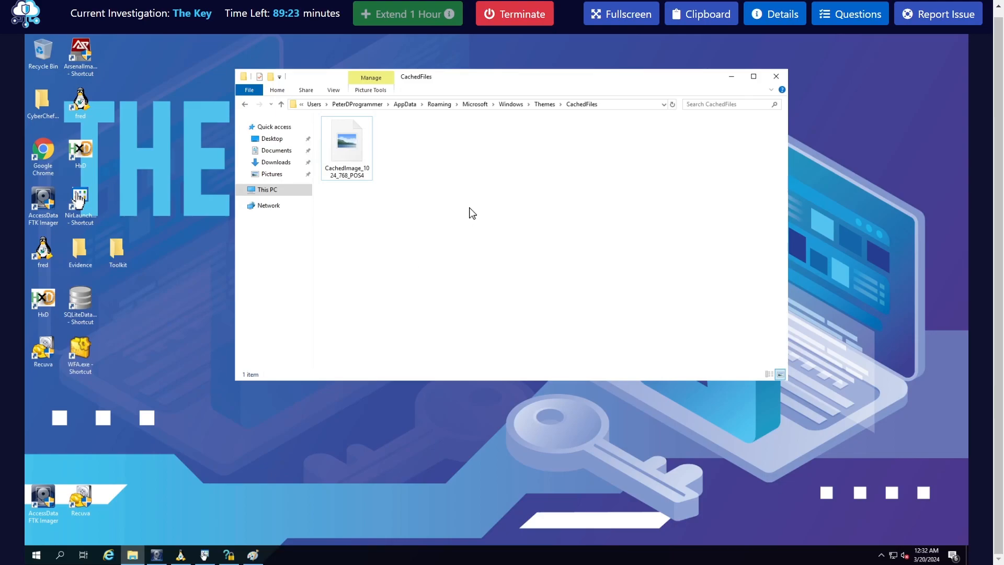
pyautogui.click(273, 189)
pyautogui.click(634, 254)
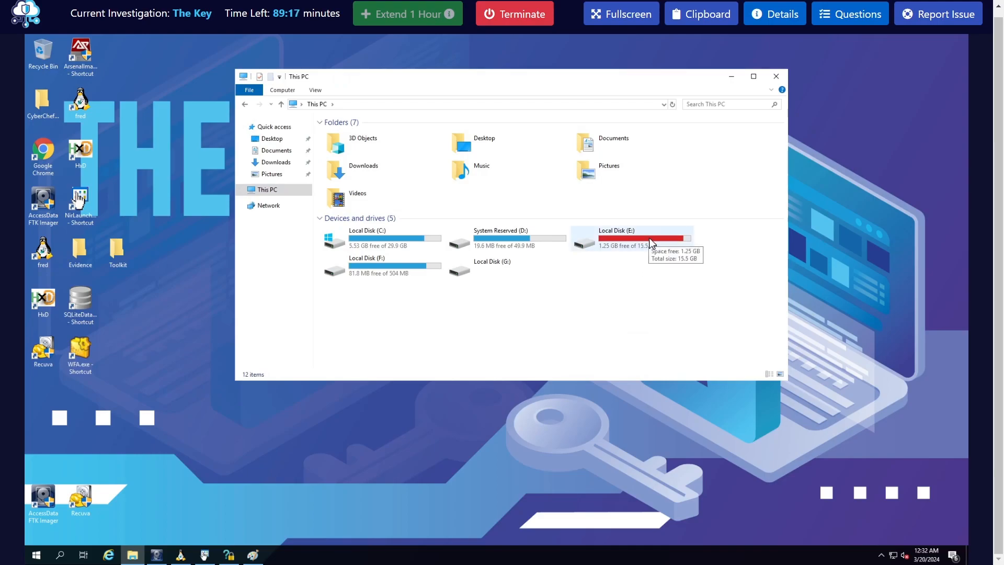
pyautogui.doubleClick(650, 242)
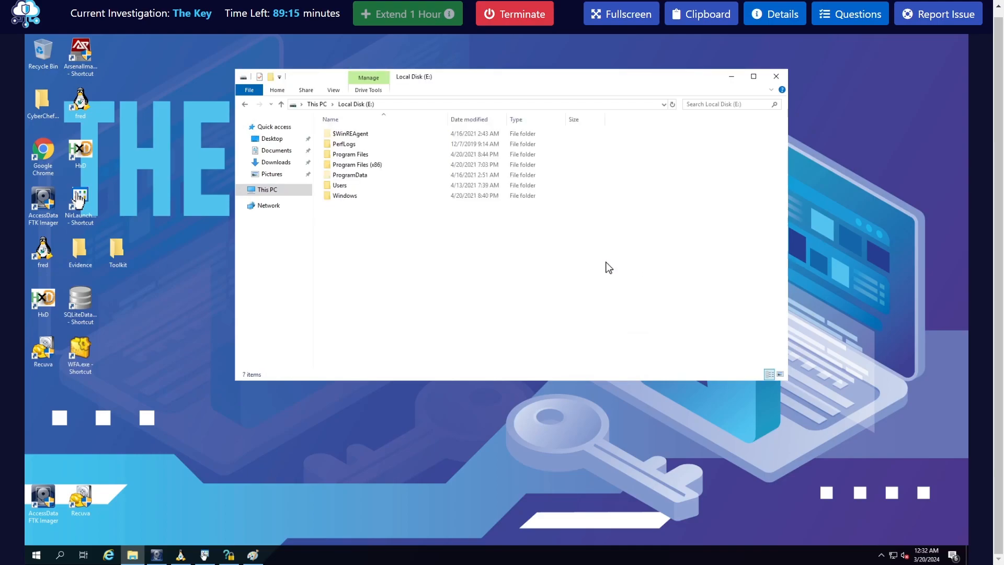
pyautogui.doubleClick(374, 154)
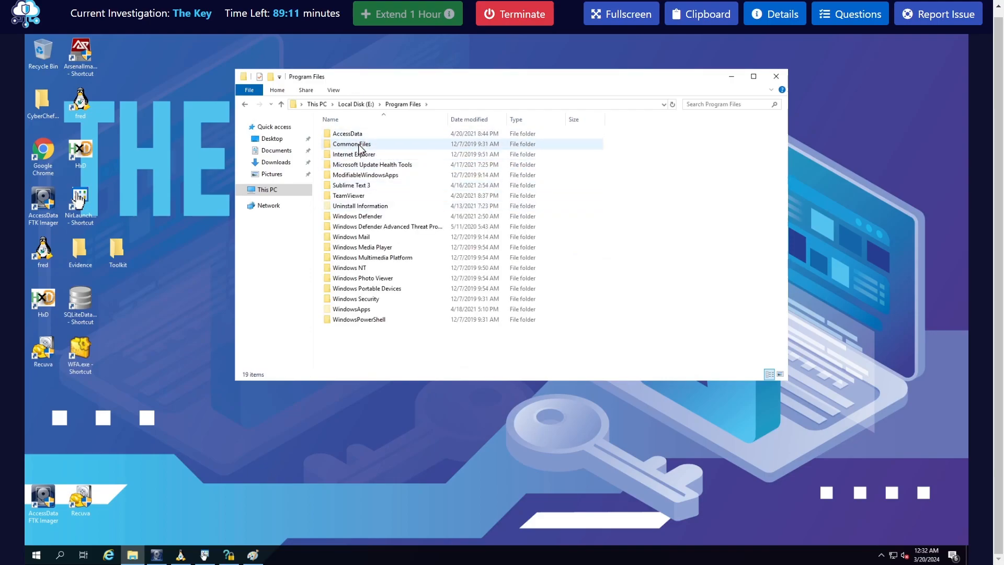
# - Inspect the Sublime Text 3 program folder, including its python3.3 archive, for signs of the programming language being learned
pyautogui.doubleClick(354, 187)
pyautogui.click(245, 104)
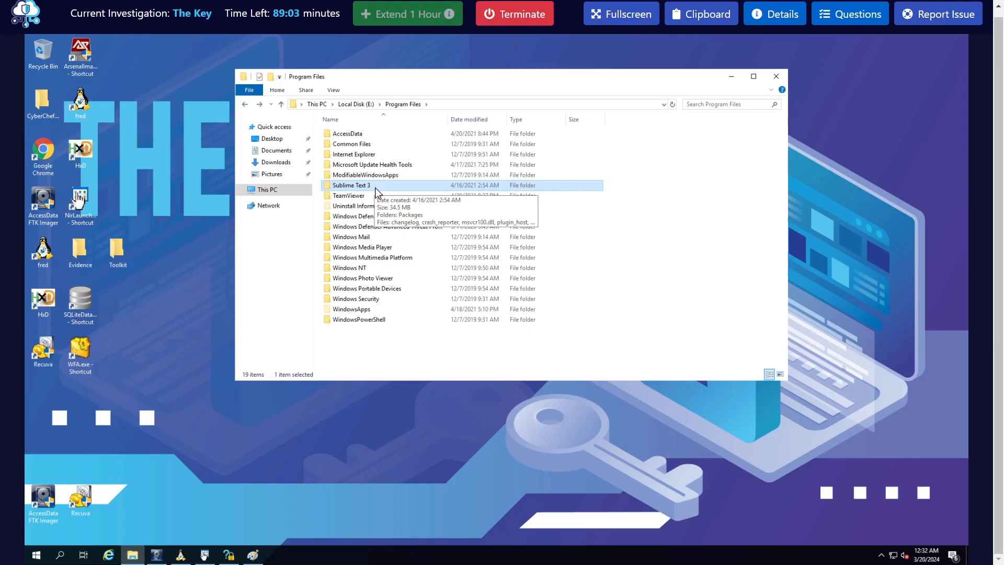
pyautogui.doubleClick(375, 187)
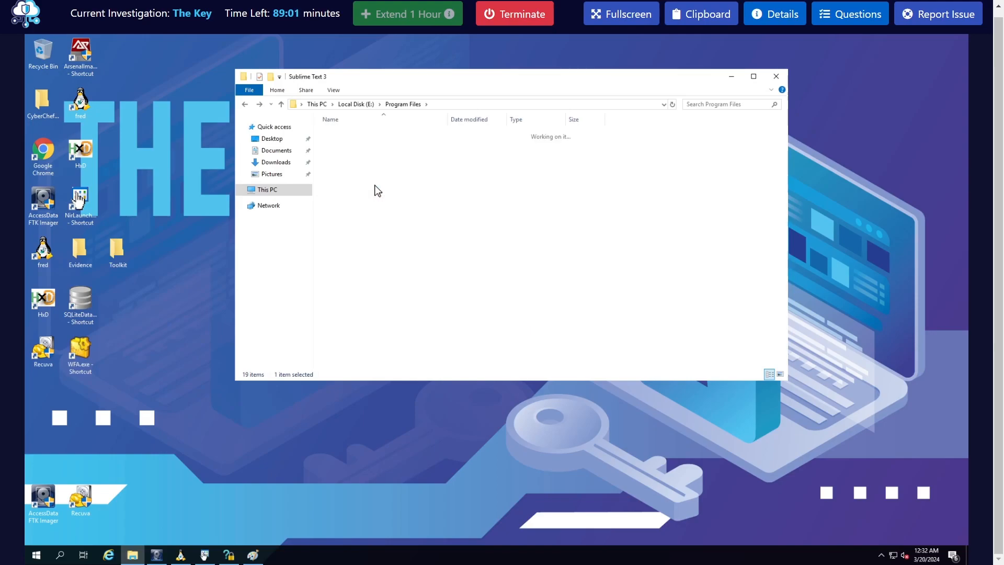
pyautogui.click(356, 185)
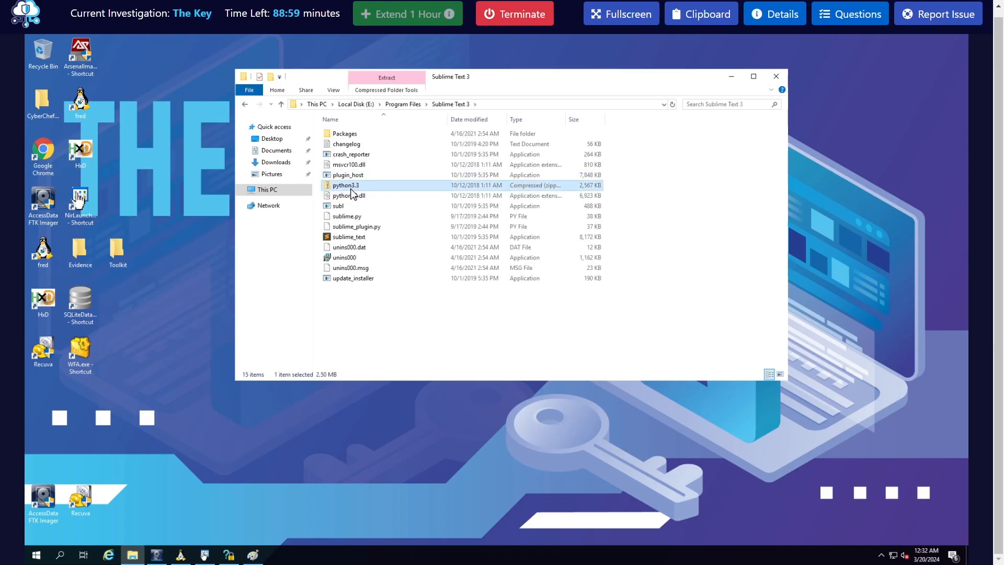
pyautogui.click(245, 104)
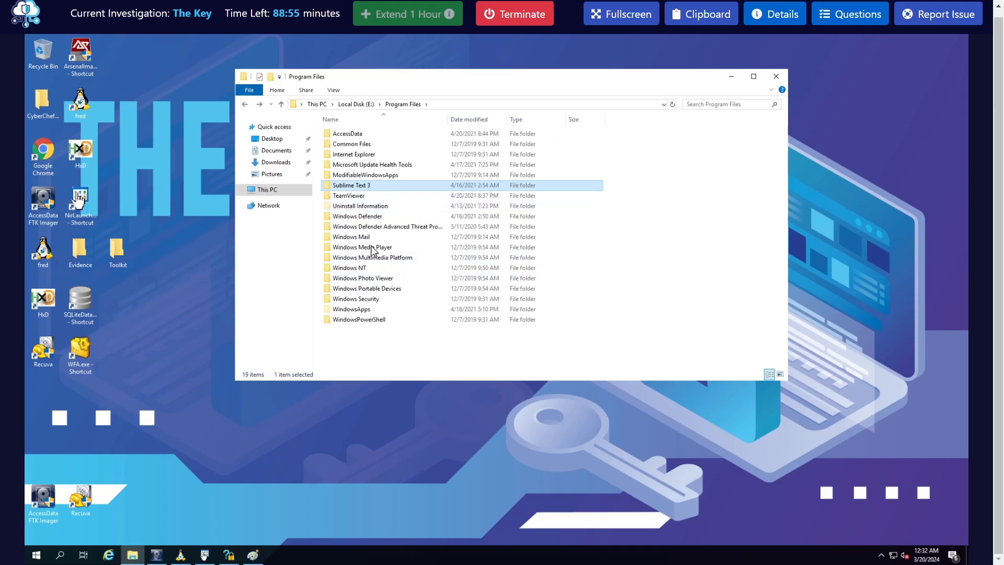
# - Open the Users folder on Local Disk (E:) and reread the programming language question
pyautogui.click(244, 104)
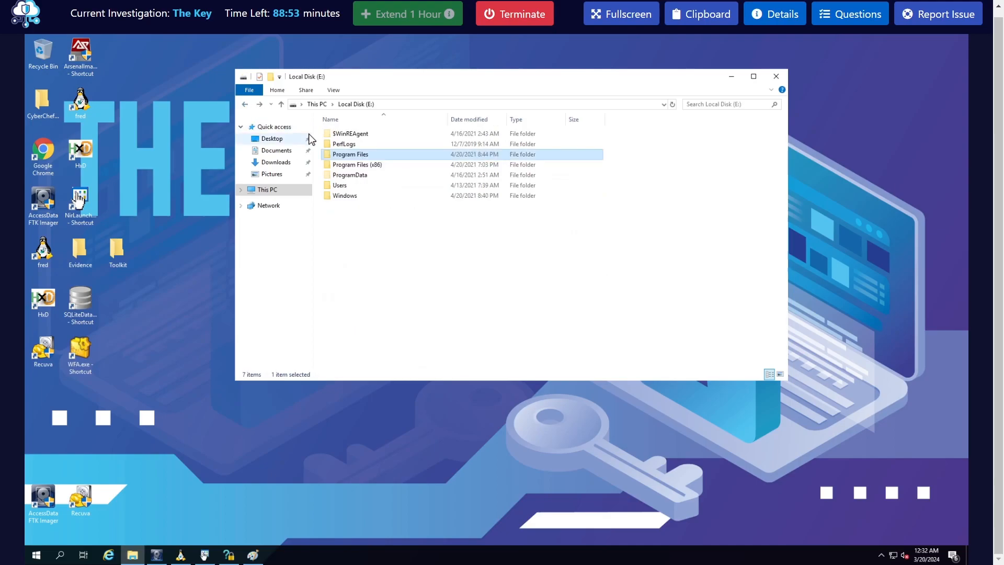
pyautogui.doubleClick(343, 187)
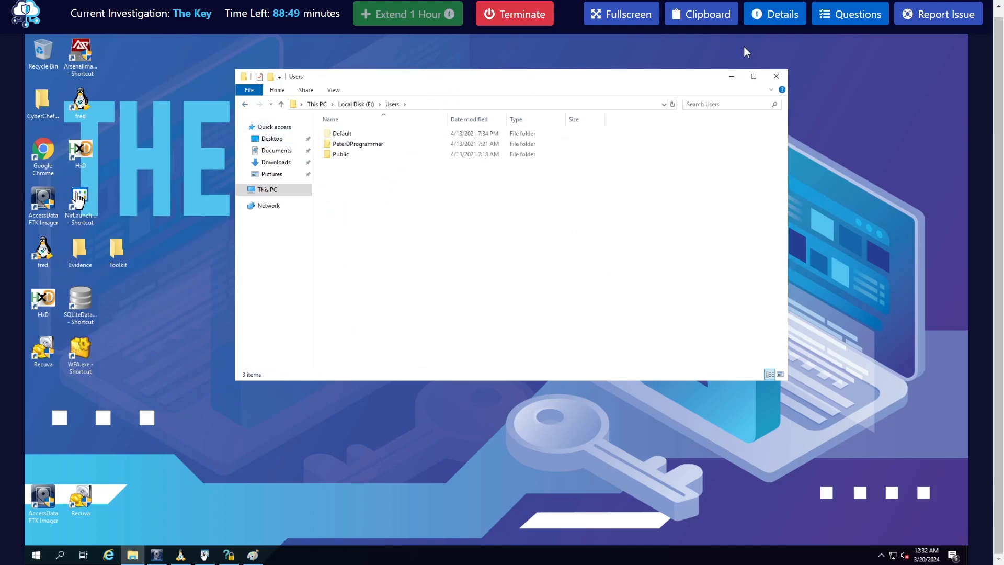
pyautogui.click(850, 14)
pyautogui.scroll(-3, 788, 454)
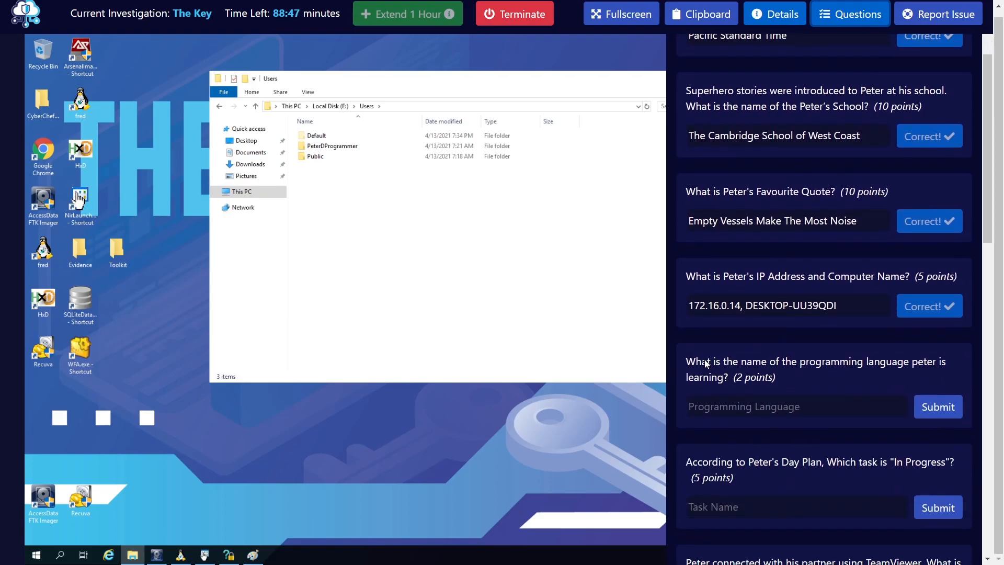
pyautogui.moveTo(725, 382); pyautogui.dragTo(686, 360)
pyautogui.click(852, 367)
pyautogui.click(735, 365)
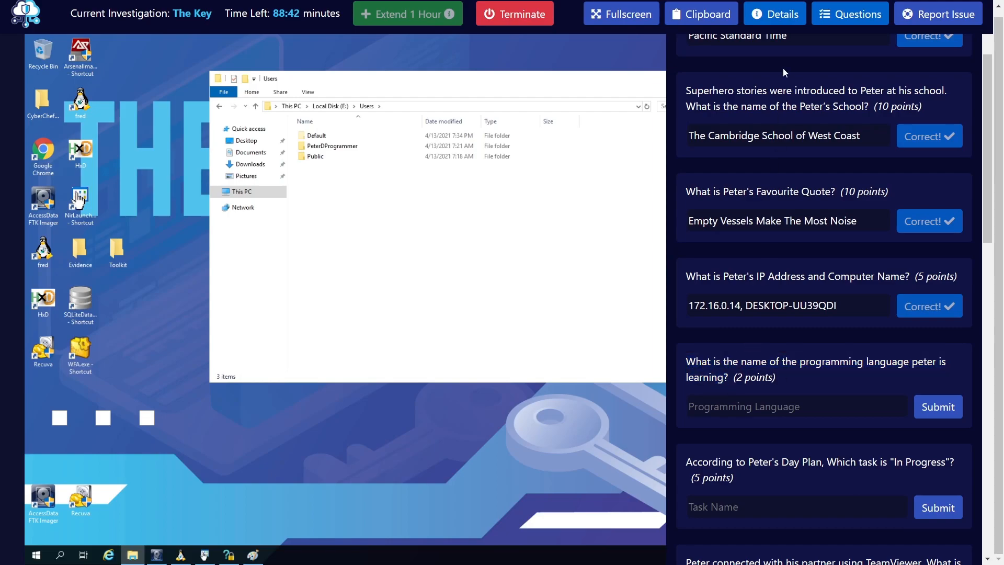
pyautogui.click(846, 20)
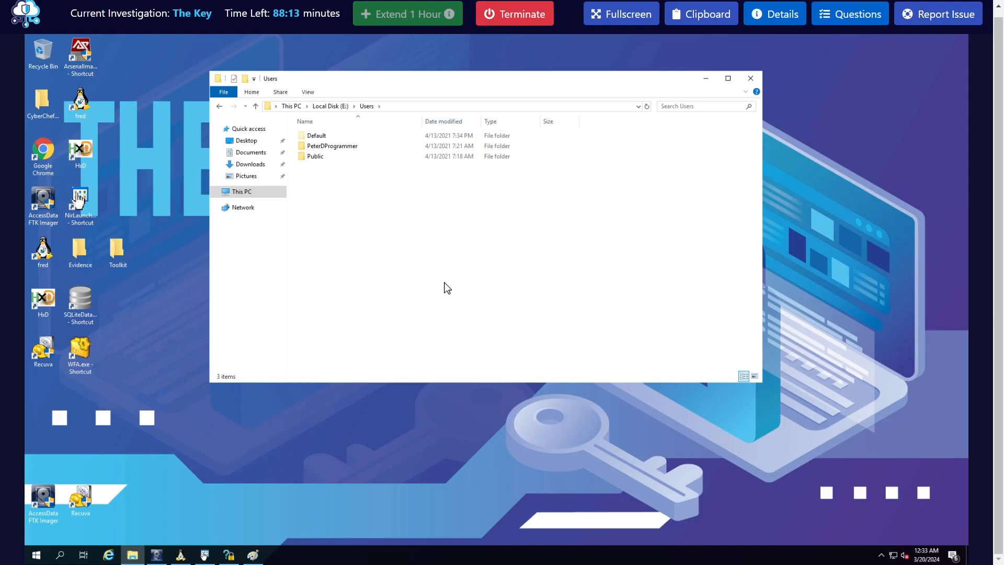
# - Open the Recent Items folder under AppData\Roaming\Microsoft\Windows in the PeterDProgrammer profile
pyautogui.doubleClick(332, 147)
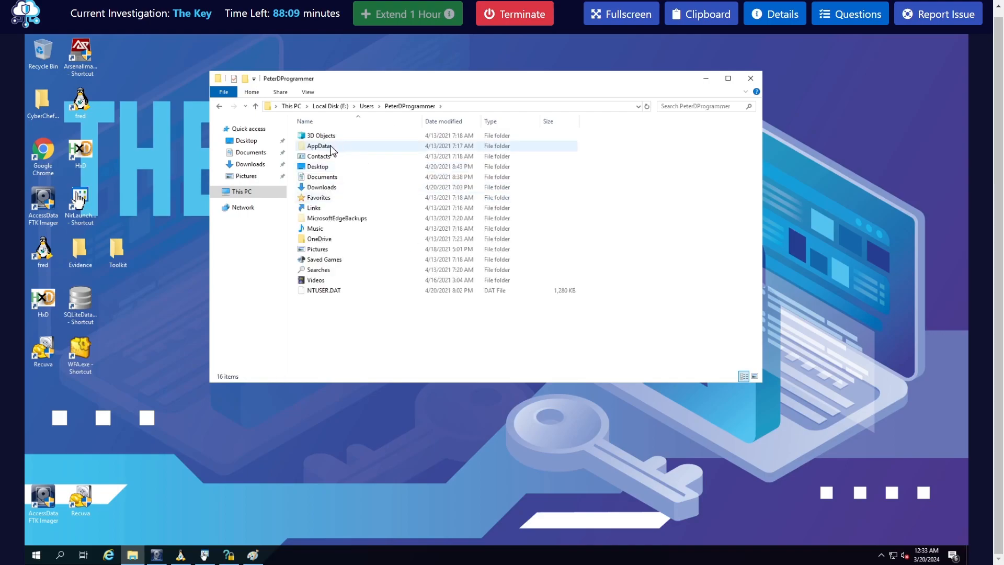
pyautogui.doubleClick(331, 149)
pyautogui.doubleClick(329, 159)
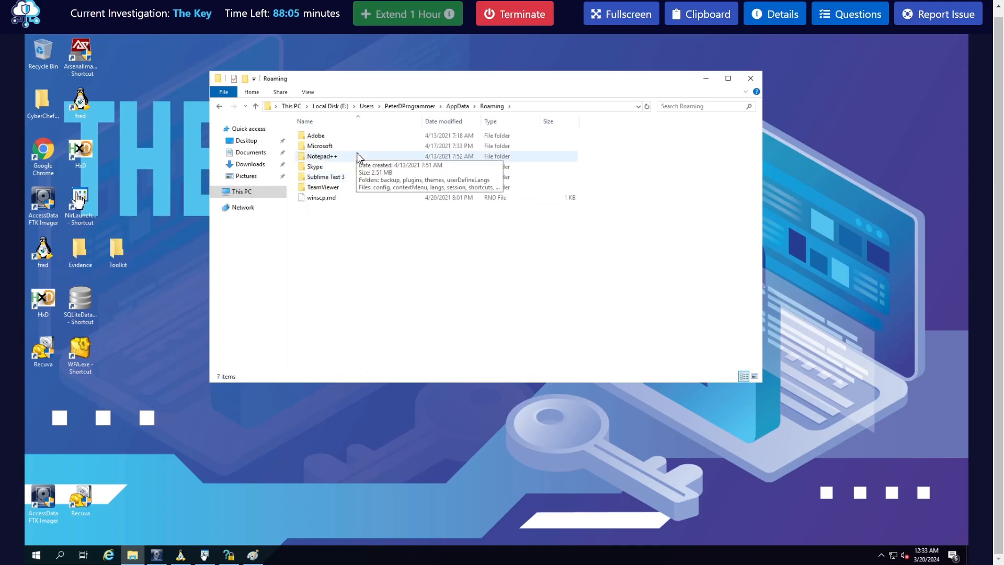
pyautogui.click(333, 147)
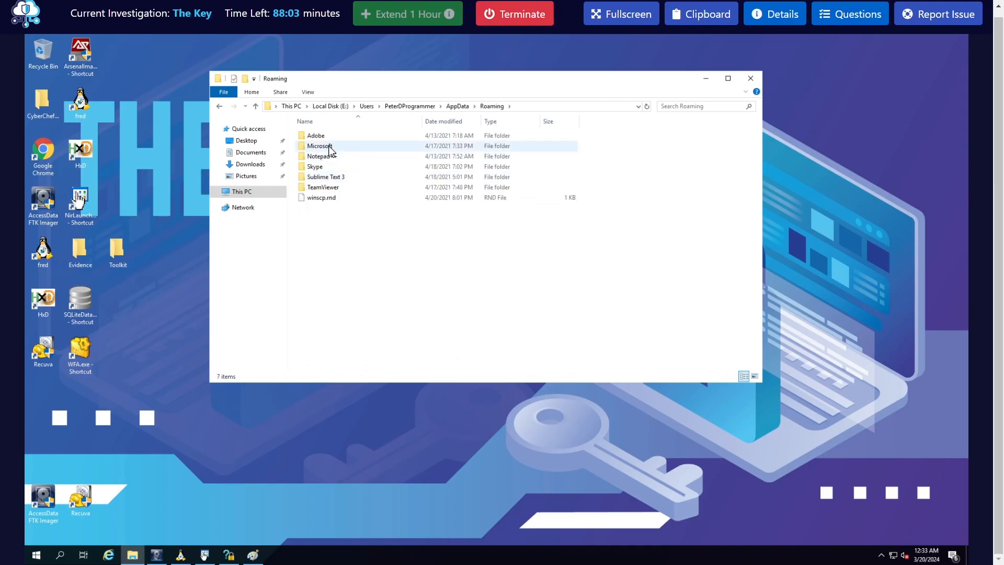
pyautogui.click(220, 107)
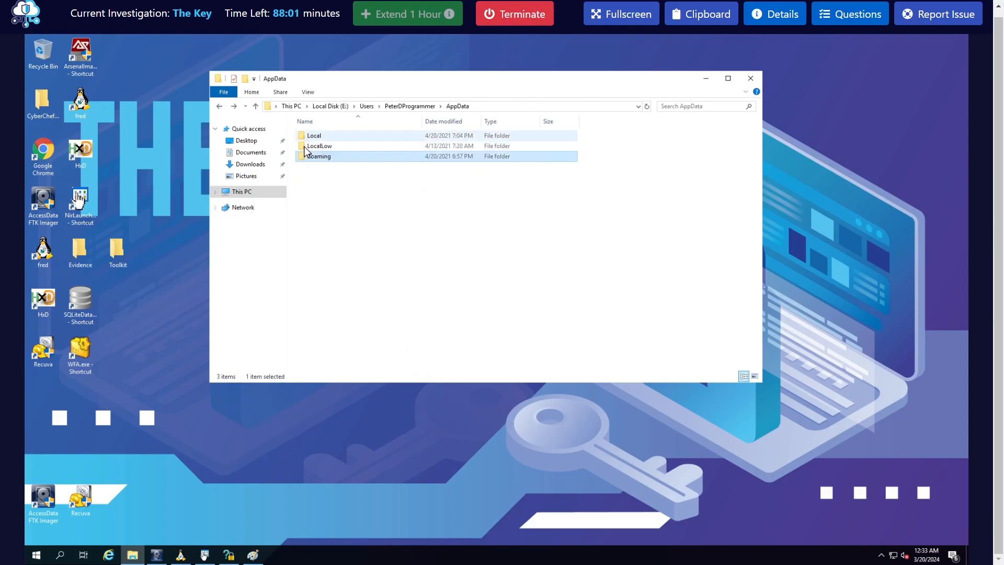
pyautogui.doubleClick(340, 156)
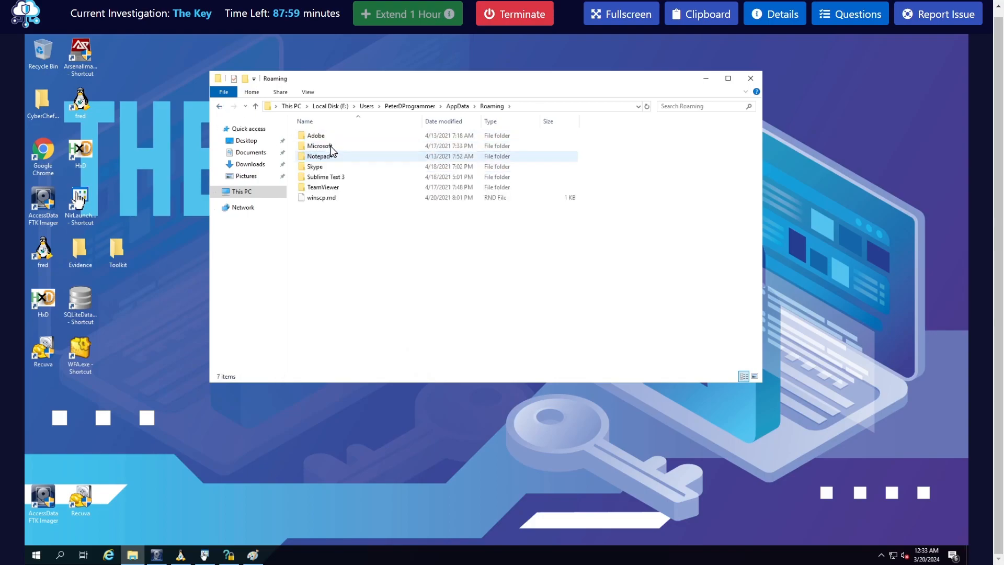
pyautogui.doubleClick(414, 170)
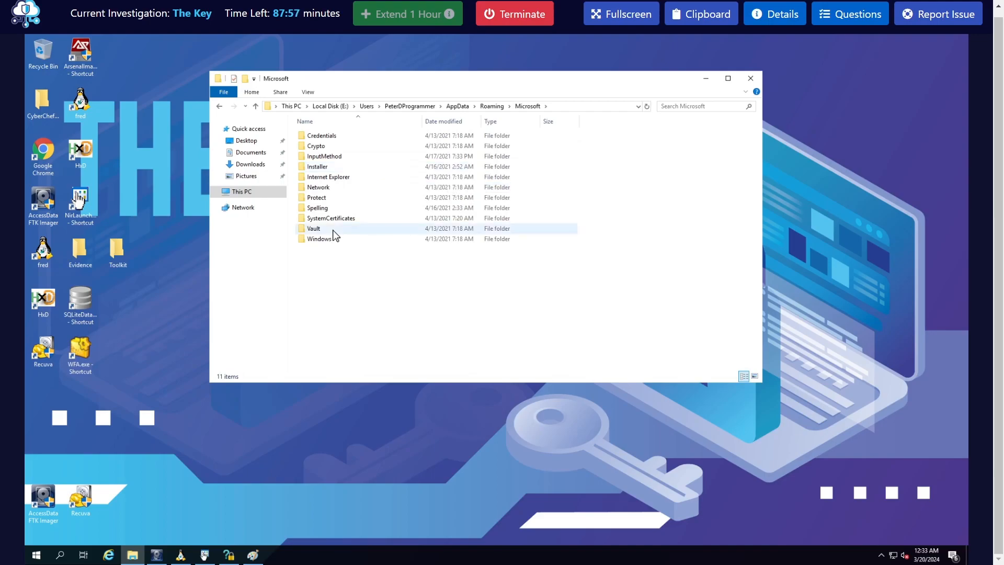
pyautogui.doubleClick(340, 241)
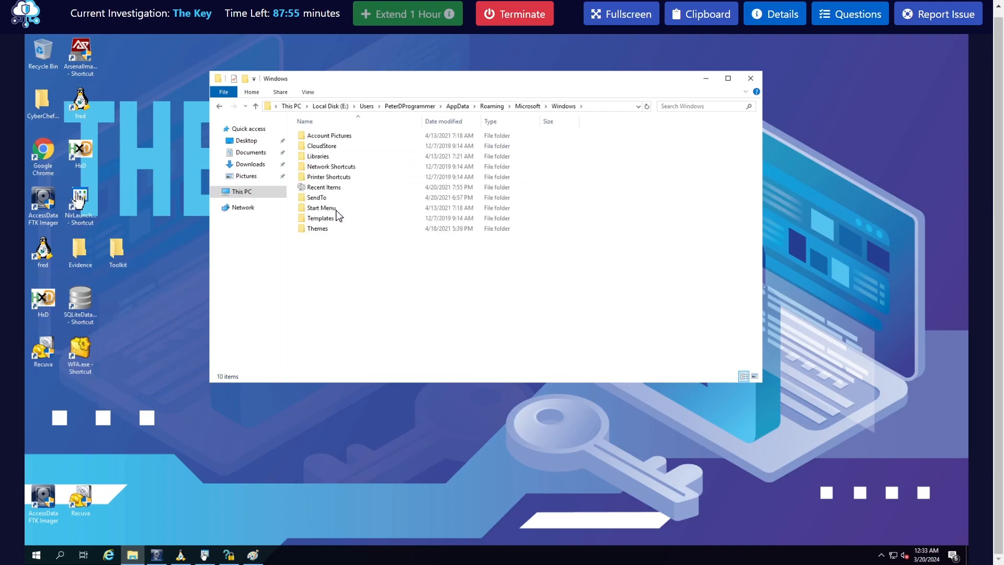
pyautogui.doubleClick(333, 188)
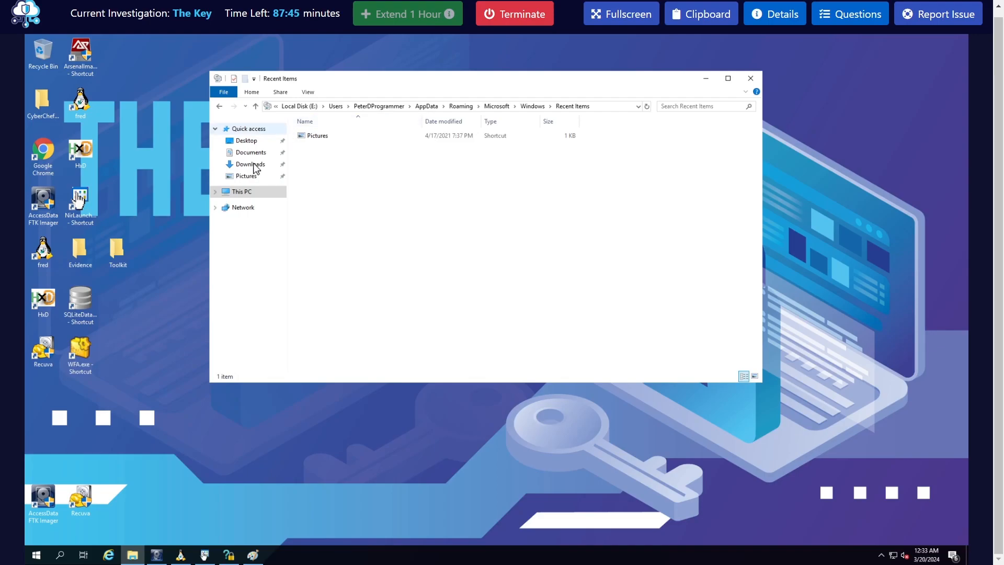
# - Launch Recuva from the desktop and allow it to make changes to the device
pyautogui.click(111, 334)
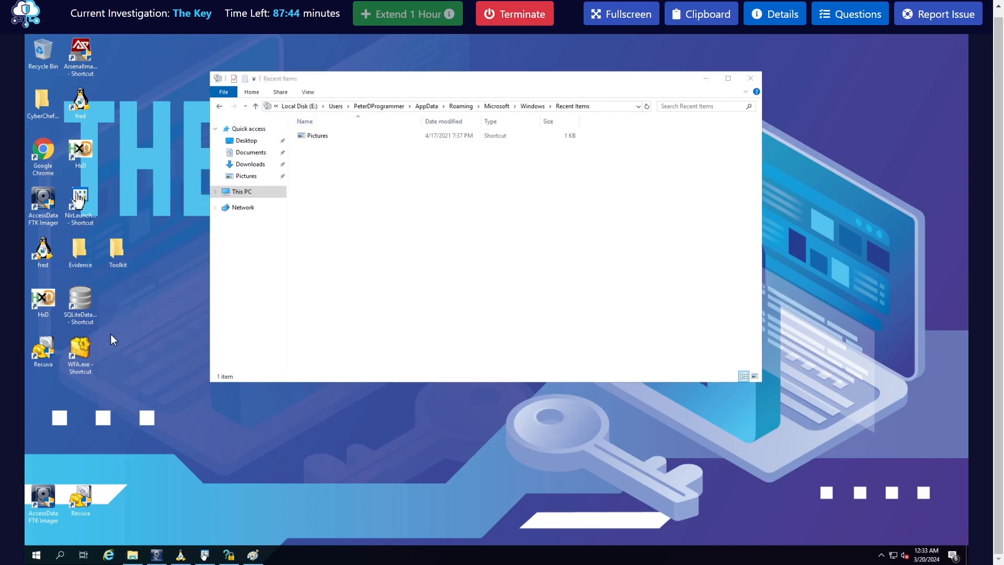
pyautogui.doubleClick(81, 508)
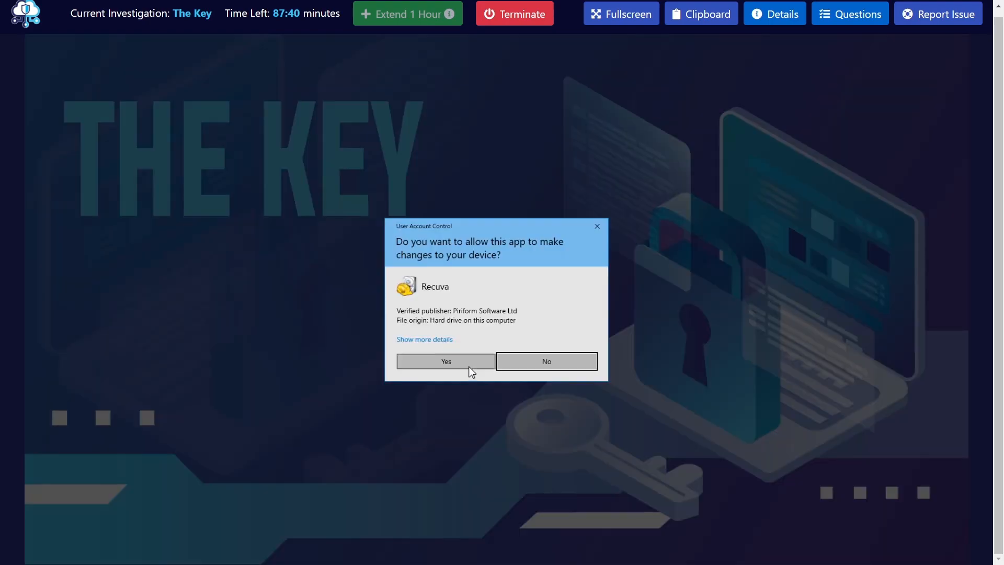
pyautogui.click(468, 366)
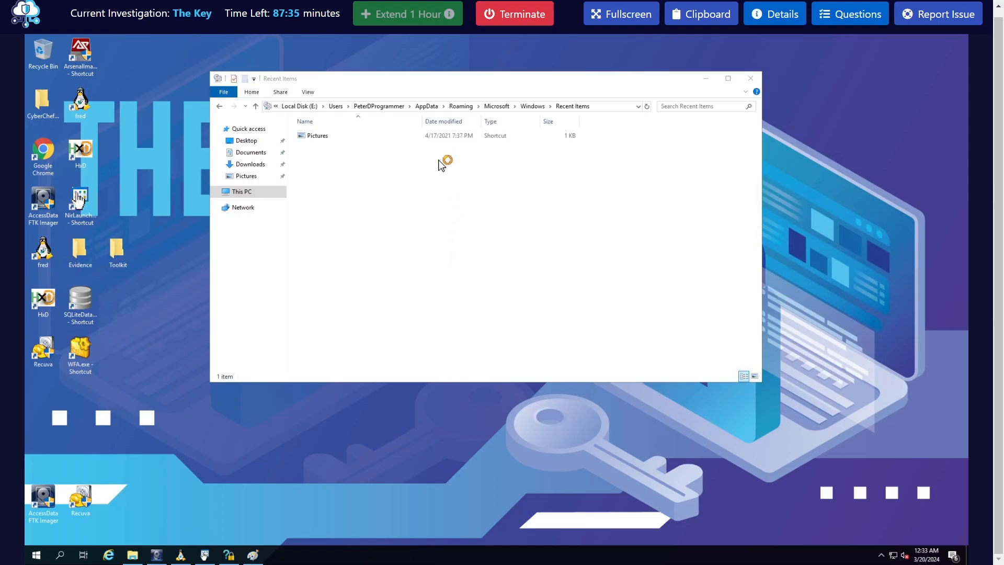
# - Move the Recent Items window away from the desktop icons and regroup the Recuva, FTK Imager and Toolkit icons beneath the others
pyautogui.moveTo(435, 81); pyautogui.dragTo(516, 81)
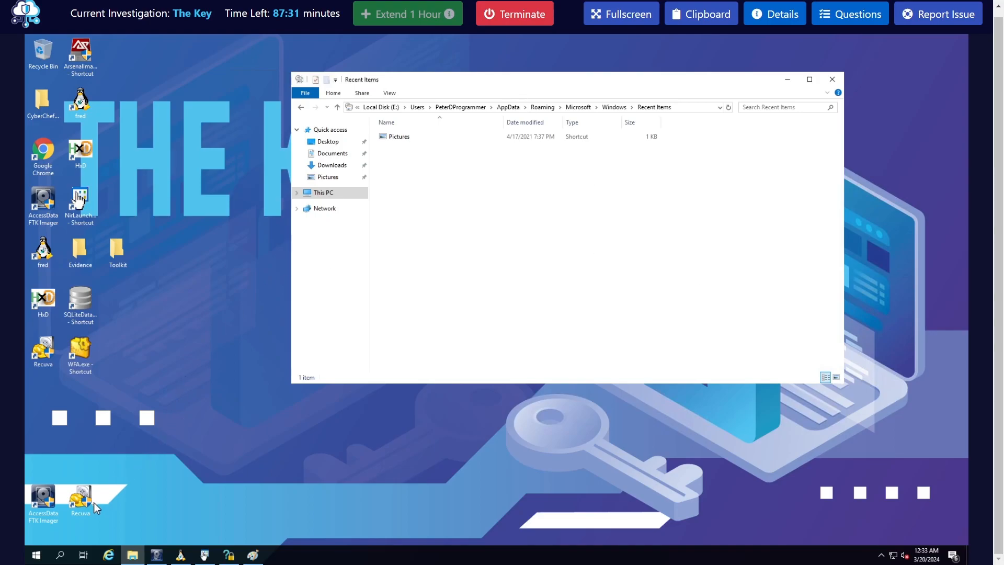
pyautogui.moveTo(80, 498); pyautogui.dragTo(73, 400)
pyautogui.moveTo(48, 502); pyautogui.dragTo(46, 393)
pyautogui.moveTo(119, 251); pyautogui.dragTo(52, 453)
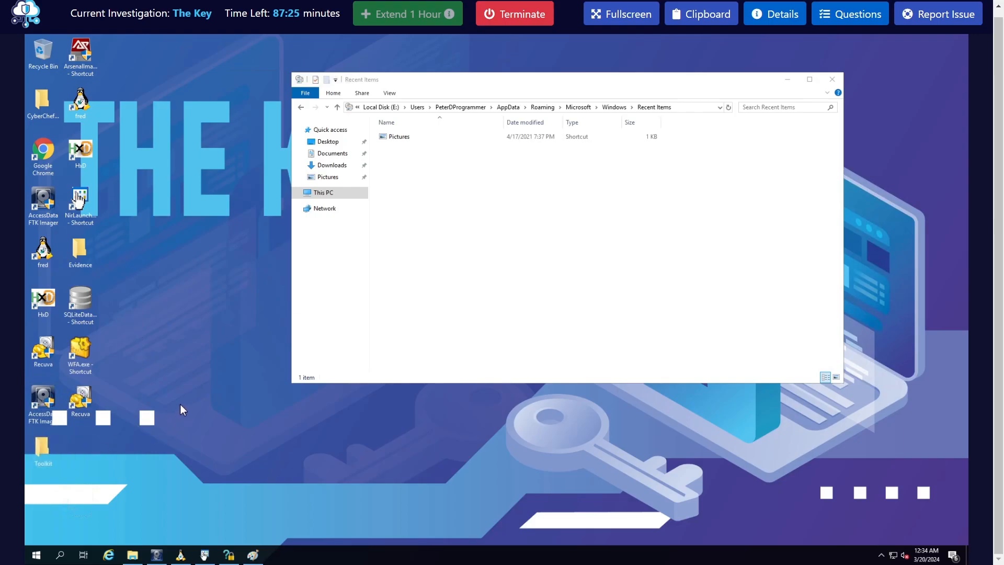
# - Bring the Recuva wizard forward, keep All Files as the file type, and choose to search in a specific location
pyautogui.click(474, 242)
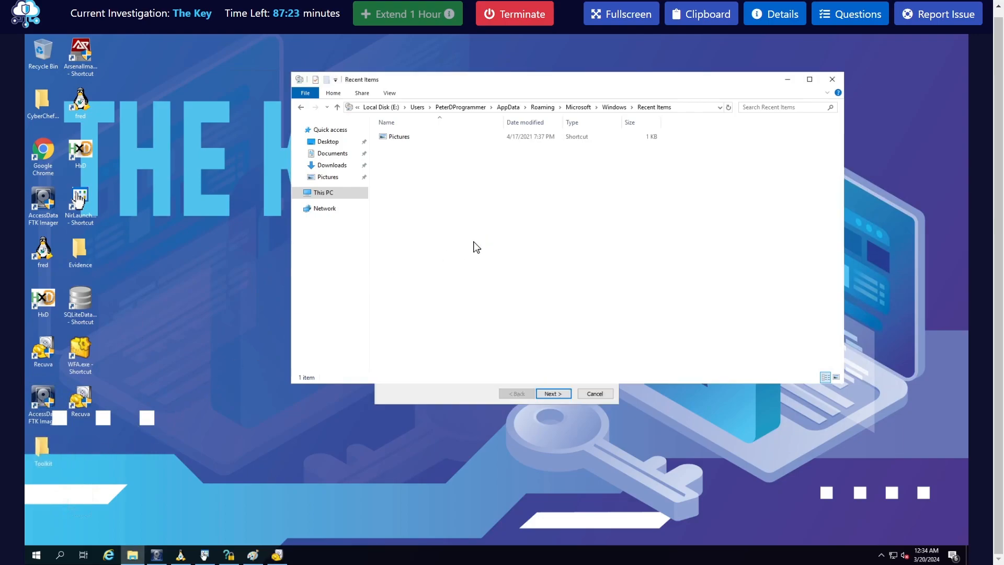
pyautogui.click(460, 401)
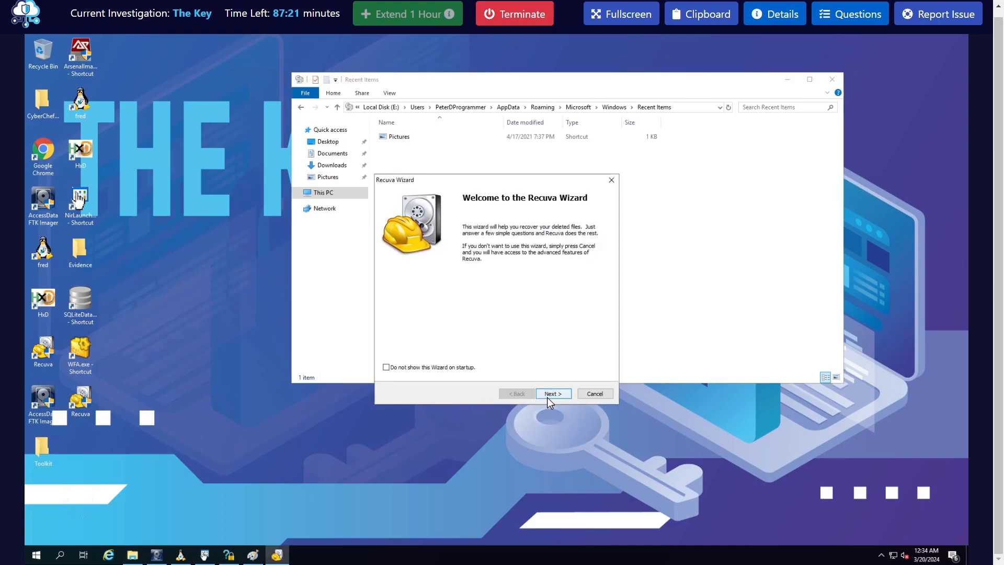
pyautogui.click(549, 394)
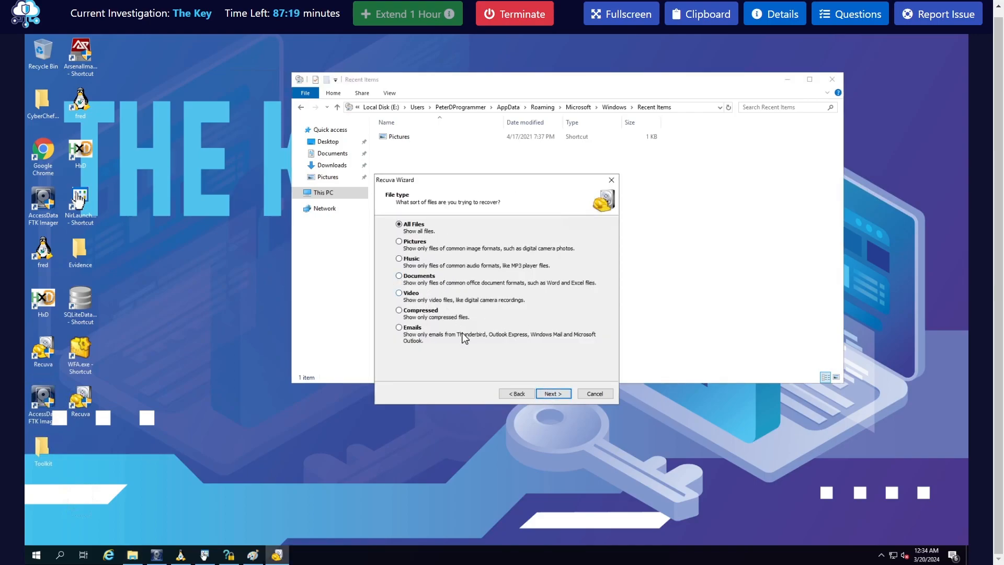
pyautogui.click(556, 395)
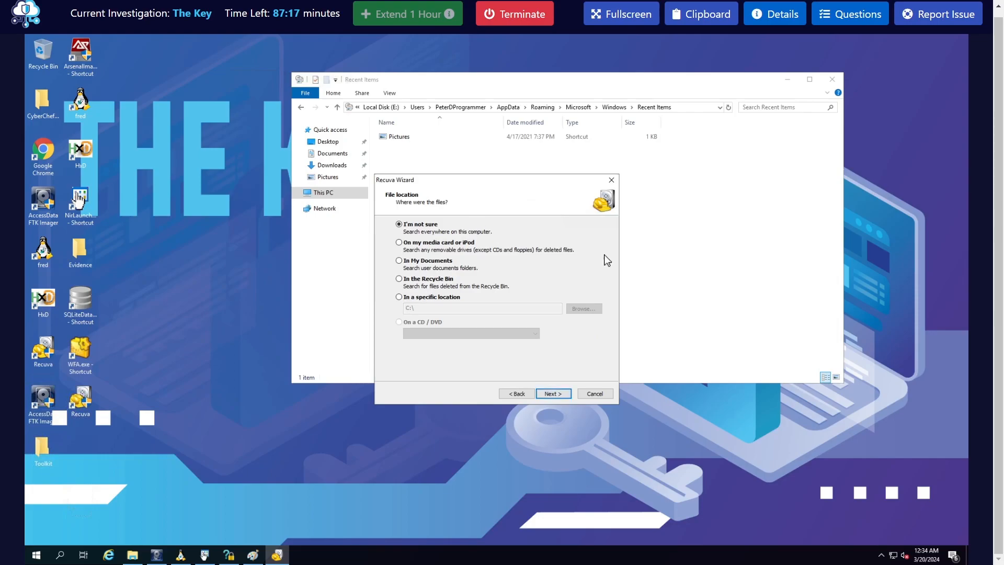
pyautogui.click(438, 297)
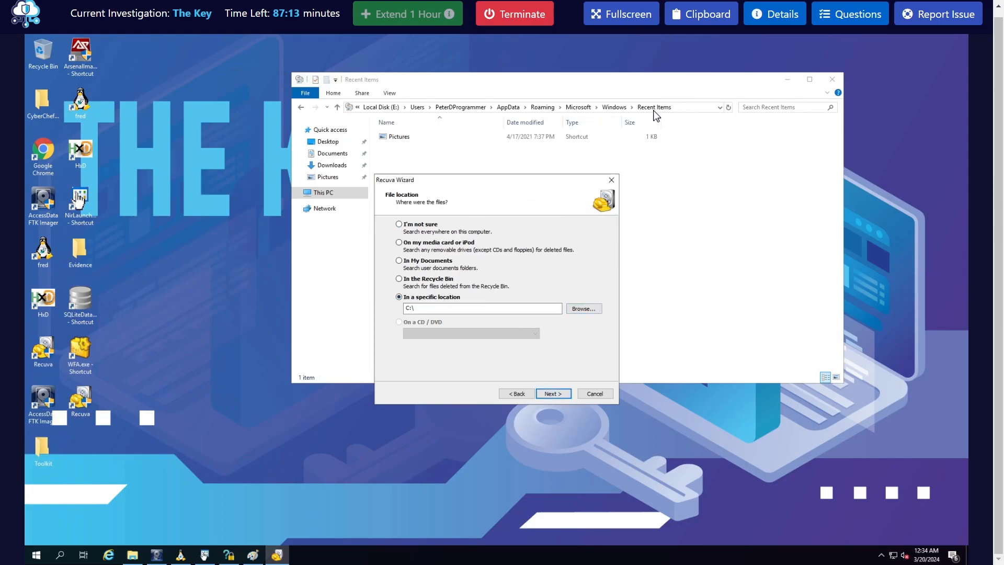
# - Copy the path of PeterDProgrammer's Recent folder and paste it as the specific location in the Recuva wizard
pyautogui.click(438, 107)
pyautogui.rightClick(455, 116)
pyautogui.click(464, 137)
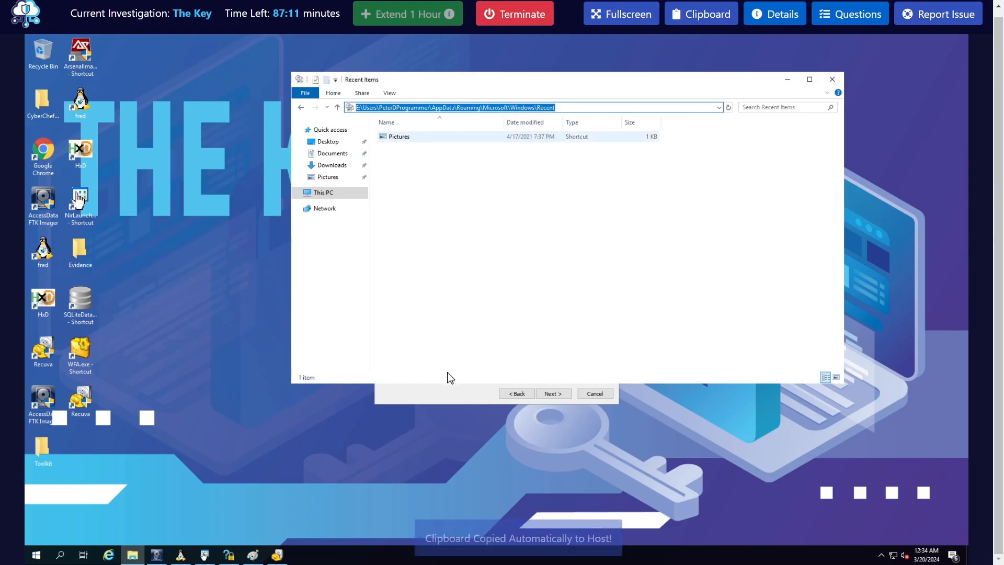
pyautogui.click(455, 392)
pyautogui.doubleClick(441, 308)
pyautogui.hotkey('ctrl', 'v')
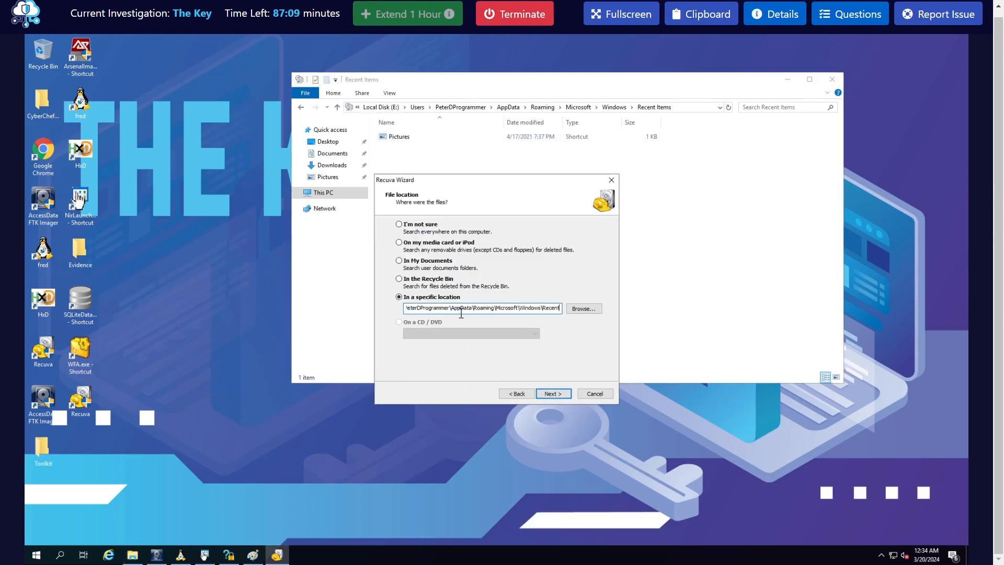
# - Set the specific search location to E:\ and start the scan without Deep Scan
pyautogui.doubleClick(542, 310)
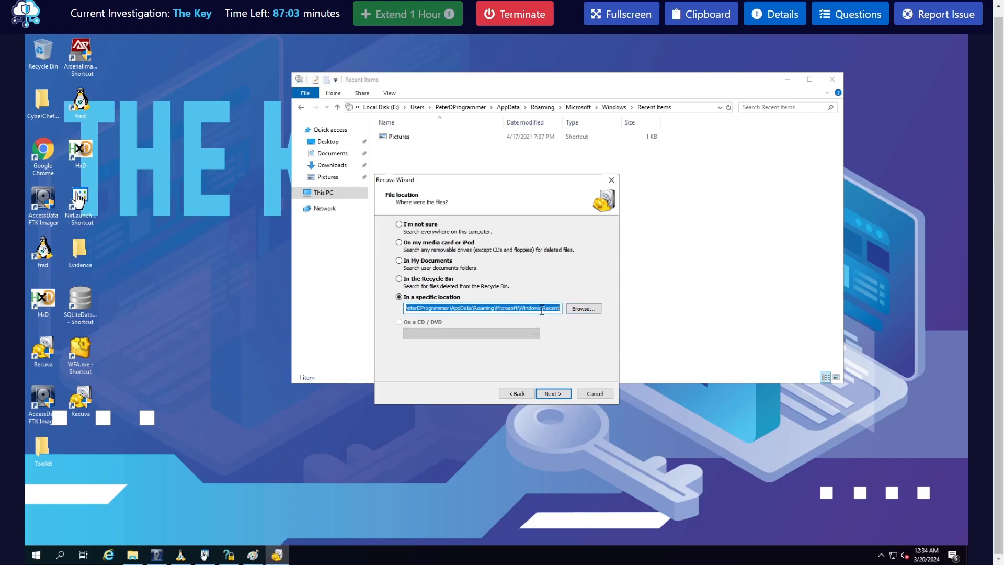
pyautogui.write('E:\\')
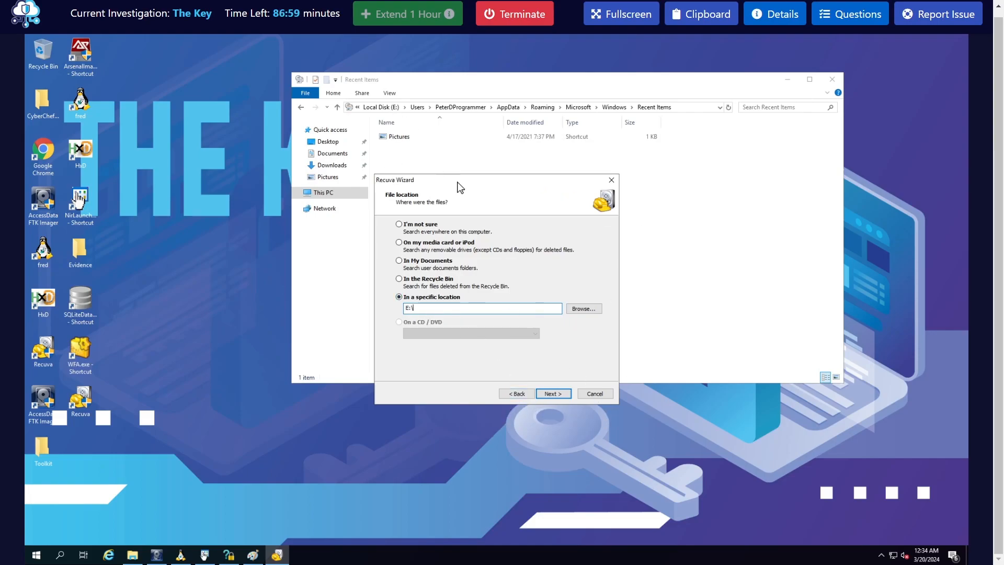
pyautogui.click(553, 394)
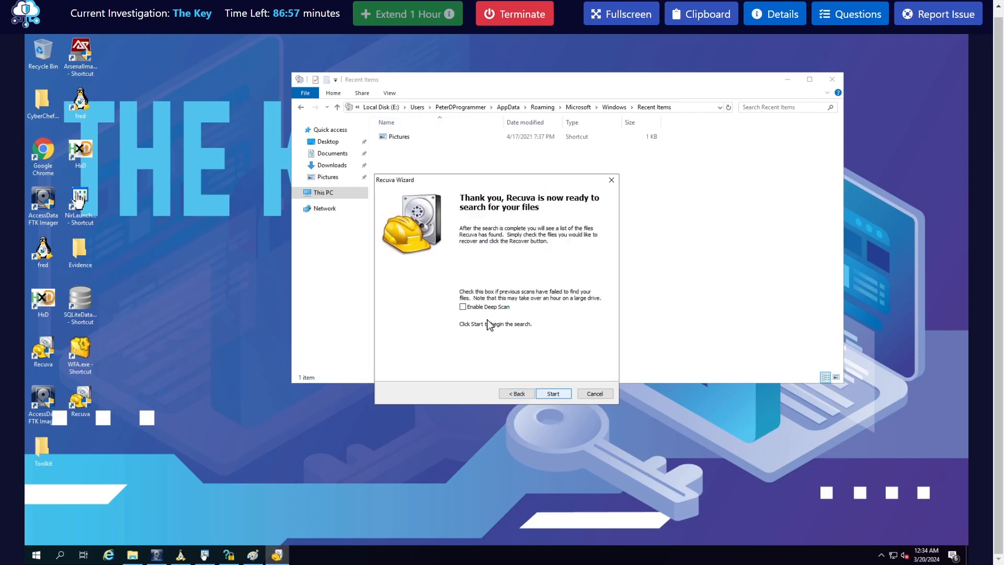
pyautogui.click(556, 395)
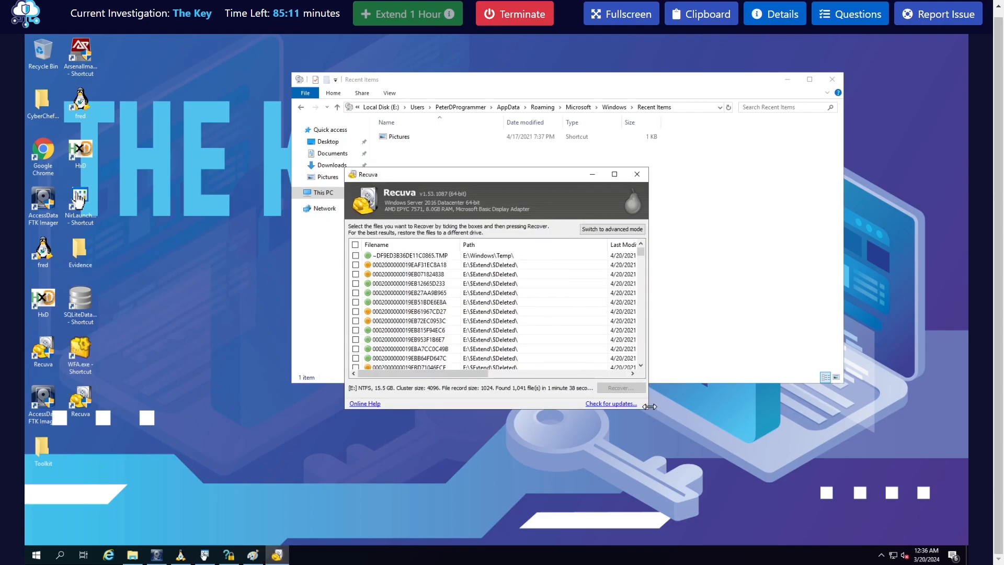
# - Enlarge the Recuva results window, select all found files, and start recovering them
pyautogui.moveTo(799, 469); pyautogui.dragTo(799, 469)
pyautogui.click(355, 244)
pyautogui.click(770, 447)
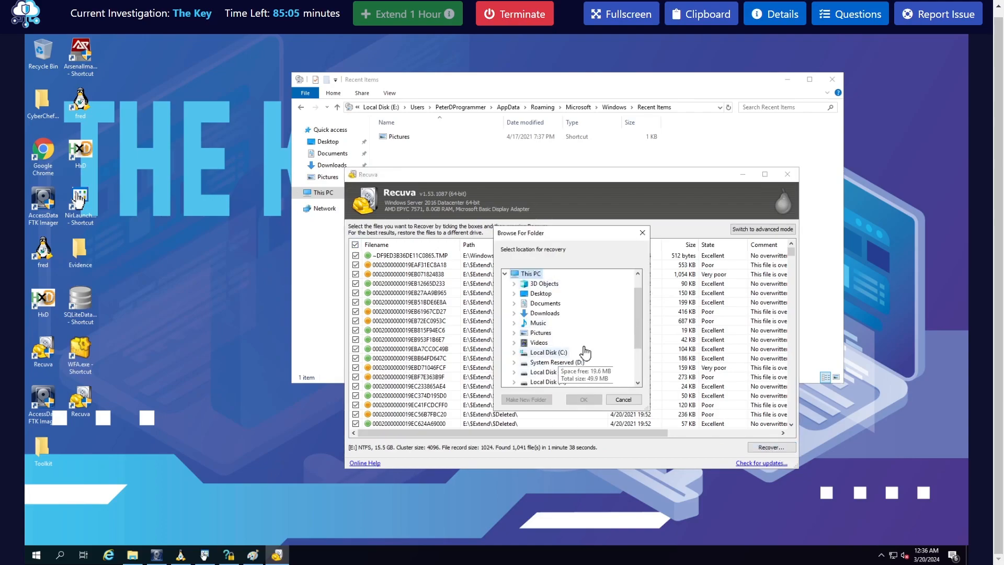
# - Create a RecoveredFiles folder inside the desktop Evidence folder and recover the selected files into it
pyautogui.scroll(-3, 568, 354)
pyautogui.click(533, 374)
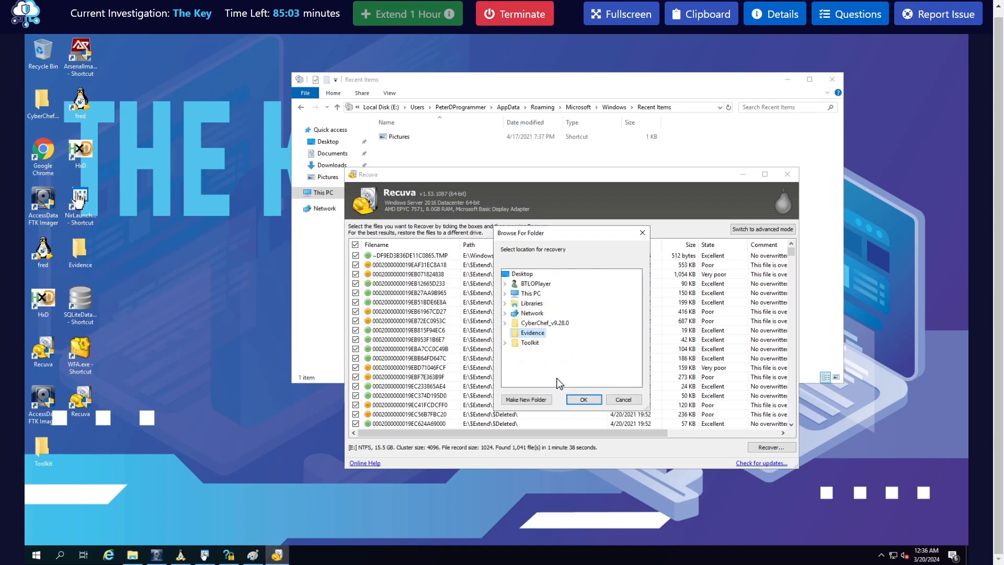
pyautogui.hotkey('alt', 'm')
pyautogui.write('RecoveredFiles')
pyautogui.press('Return')
pyautogui.click(577, 400)
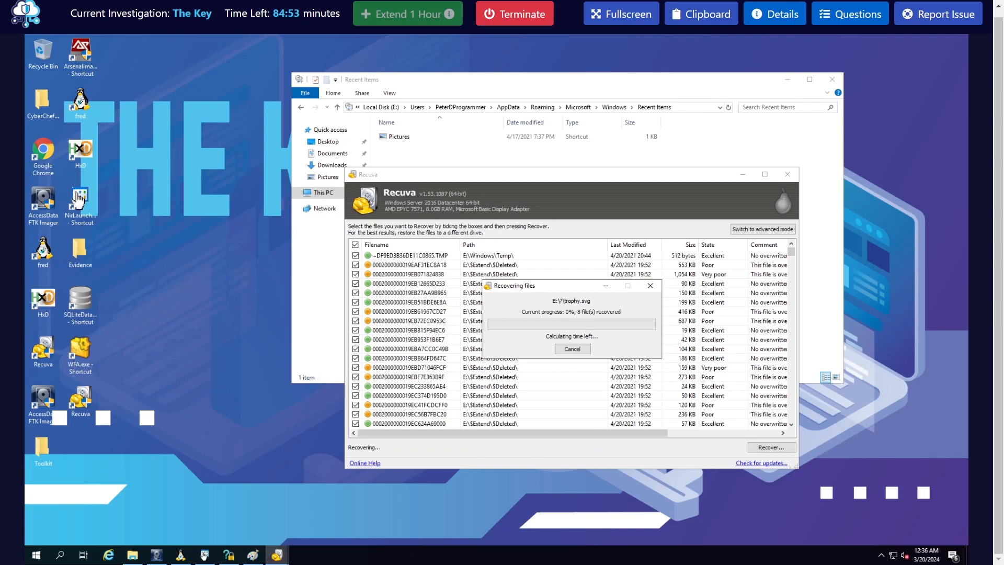
pyautogui.click(517, 382)
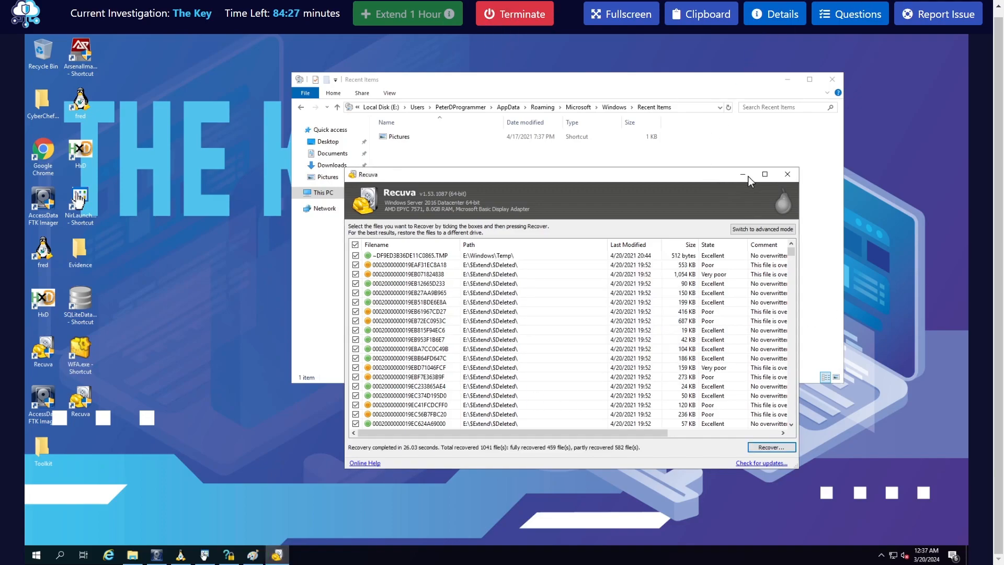
# - Minimize the Recuva and Recent Items windows, and open the RecoveredFiles folder in the desktop Evidence folder
pyautogui.click(743, 175)
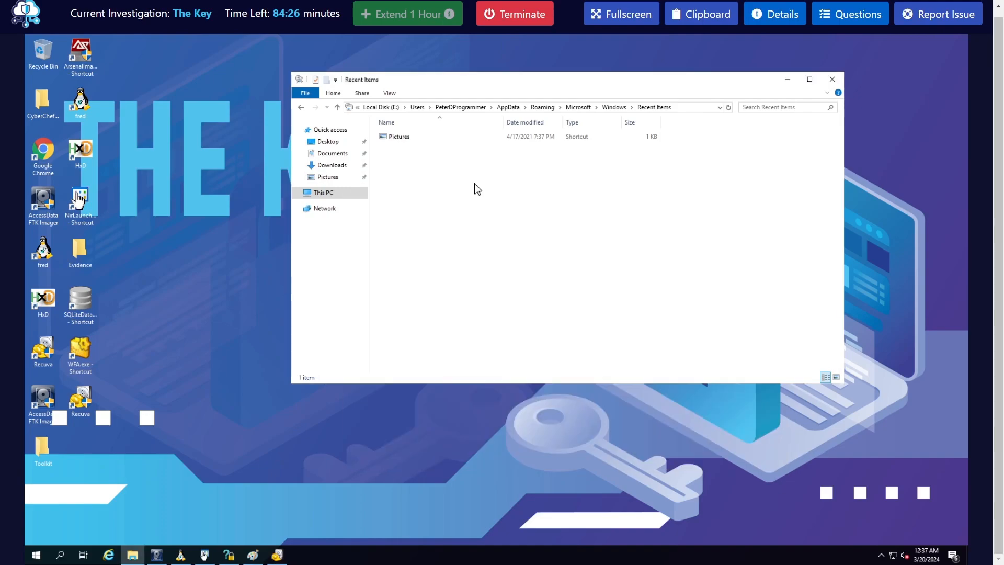
pyautogui.click(787, 80)
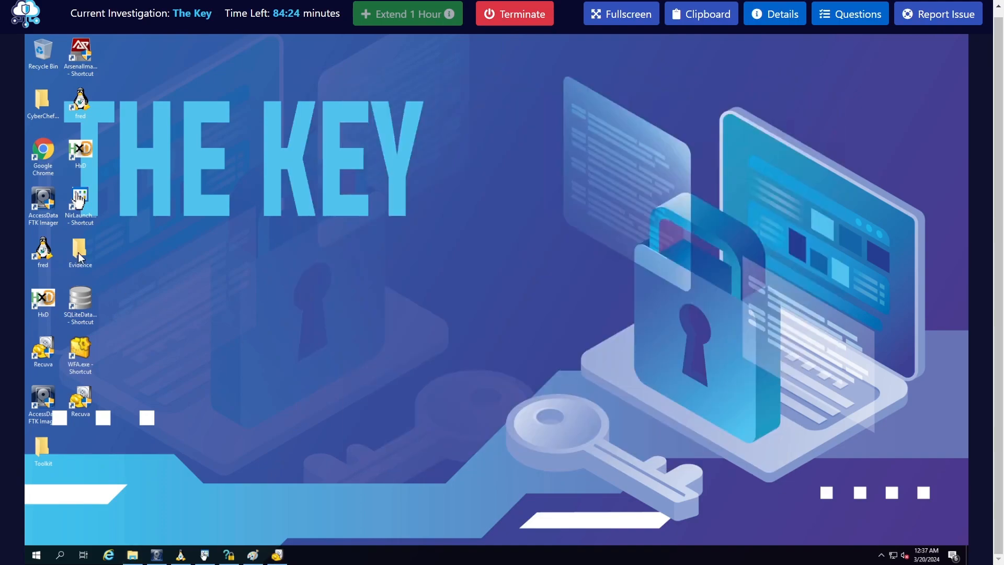
pyautogui.press('Return')
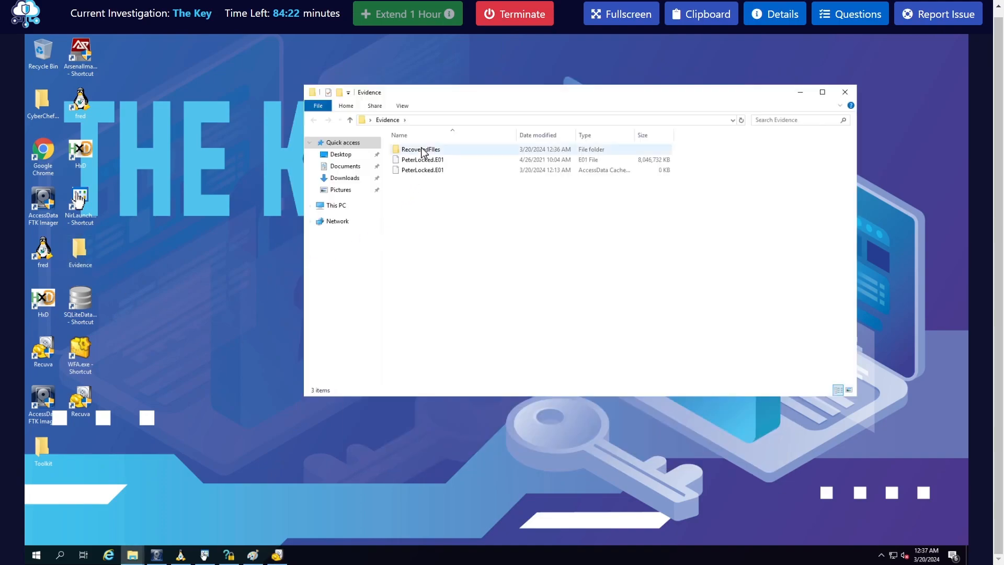
pyautogui.moveTo(534, 87); pyautogui.dragTo(348, 65)
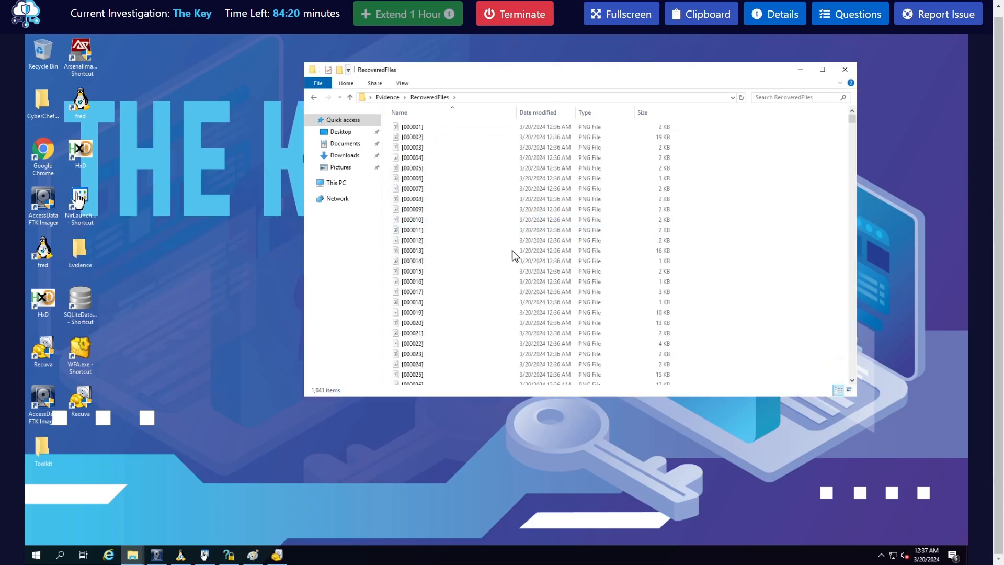
# - Look through the recovered files for anything related to the programming language Peter is learning
pyautogui.scroll(-20, 519, 275)
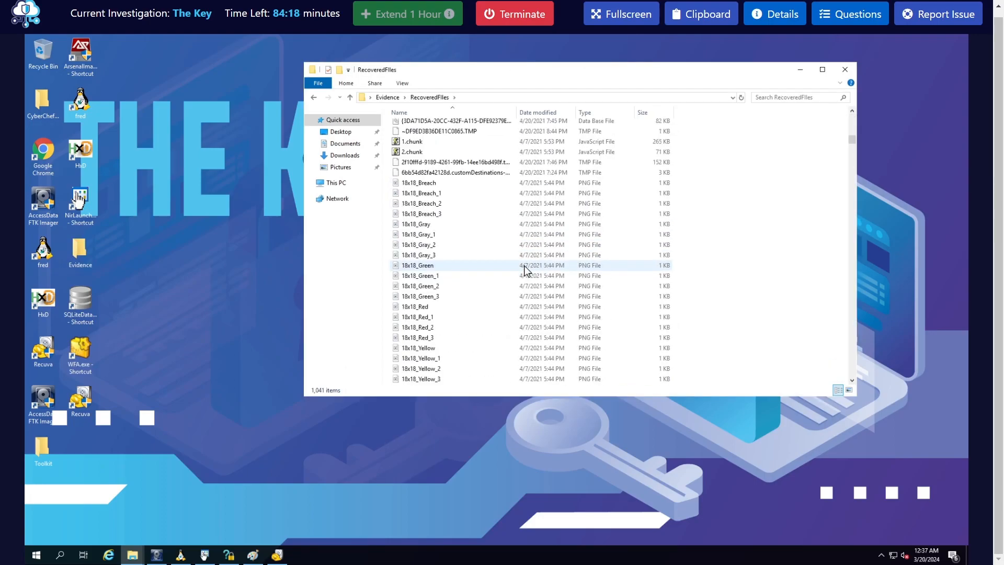
pyautogui.scroll(10, 524, 269)
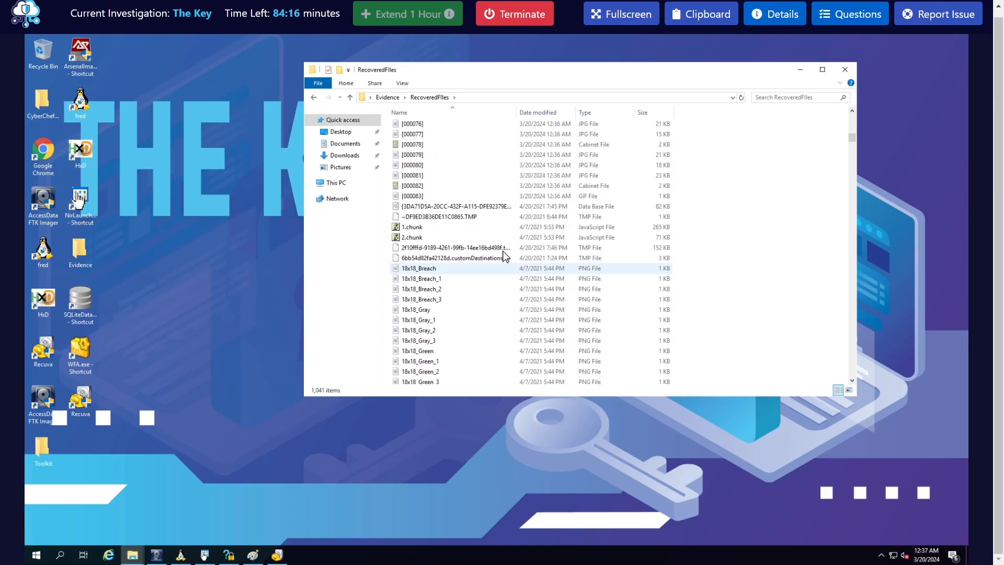
pyautogui.scroll(-10, 515, 275)
pyautogui.scroll(-20, 517, 283)
pyautogui.scroll(-20, 515, 275)
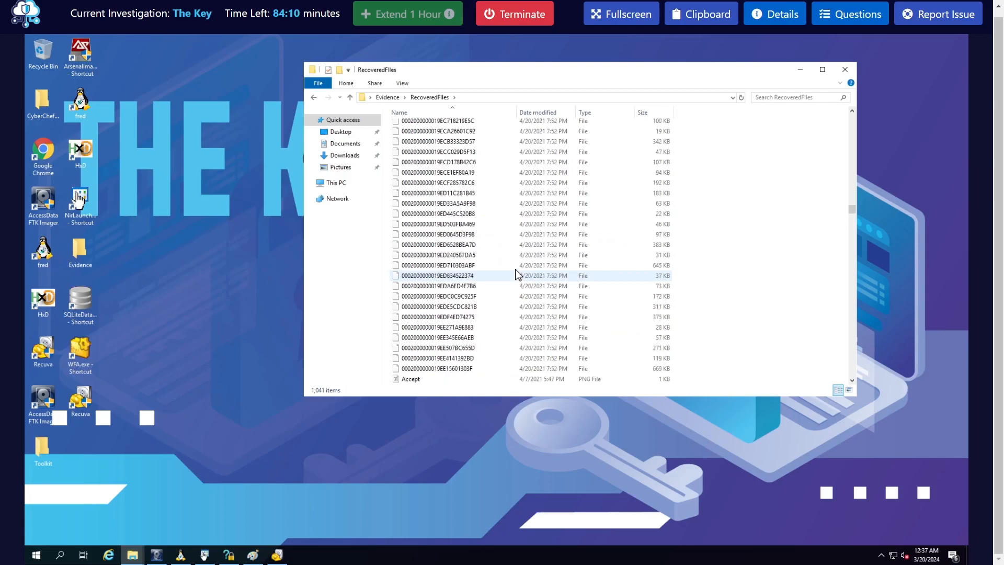
pyautogui.scroll(-10, 515, 275)
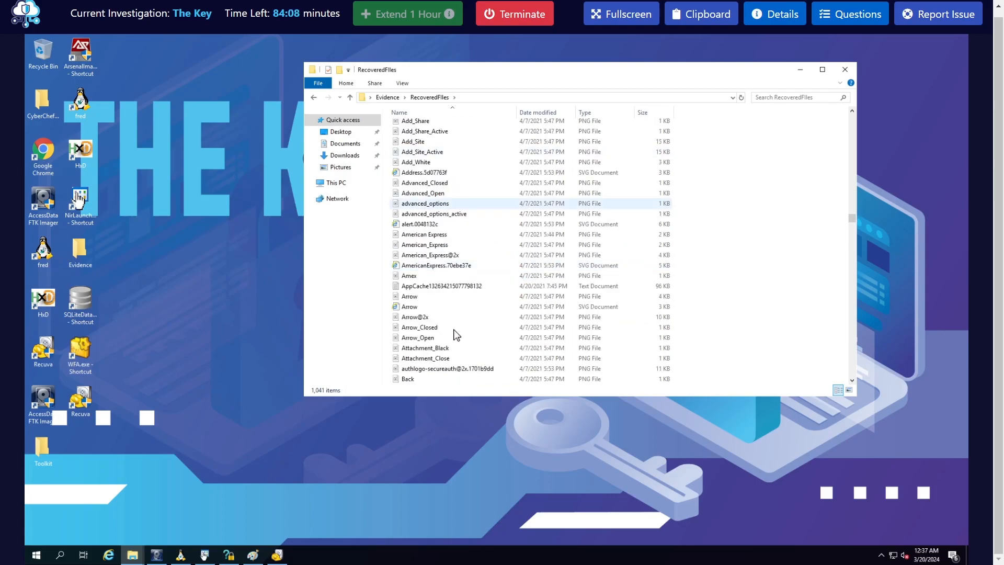
pyautogui.scroll(-6, 460, 340)
pyautogui.scroll(-12, 460, 337)
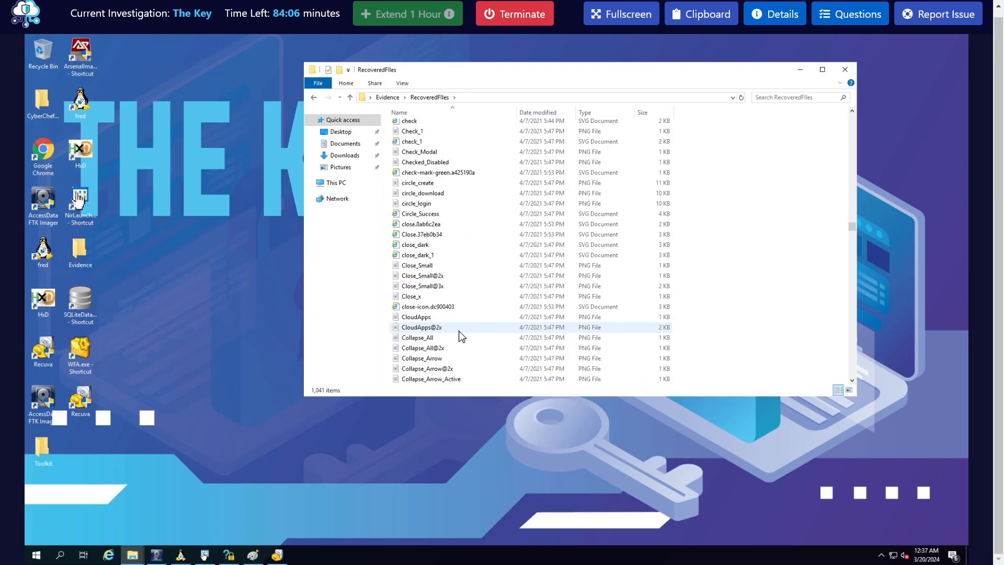
pyautogui.scroll(-20, 460, 337)
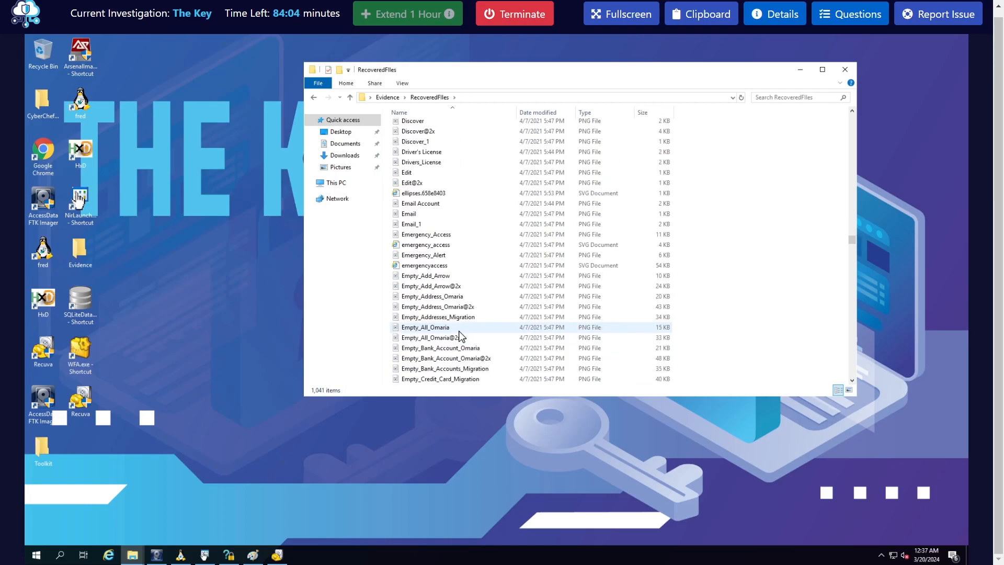
pyautogui.scroll(-20, 461, 337)
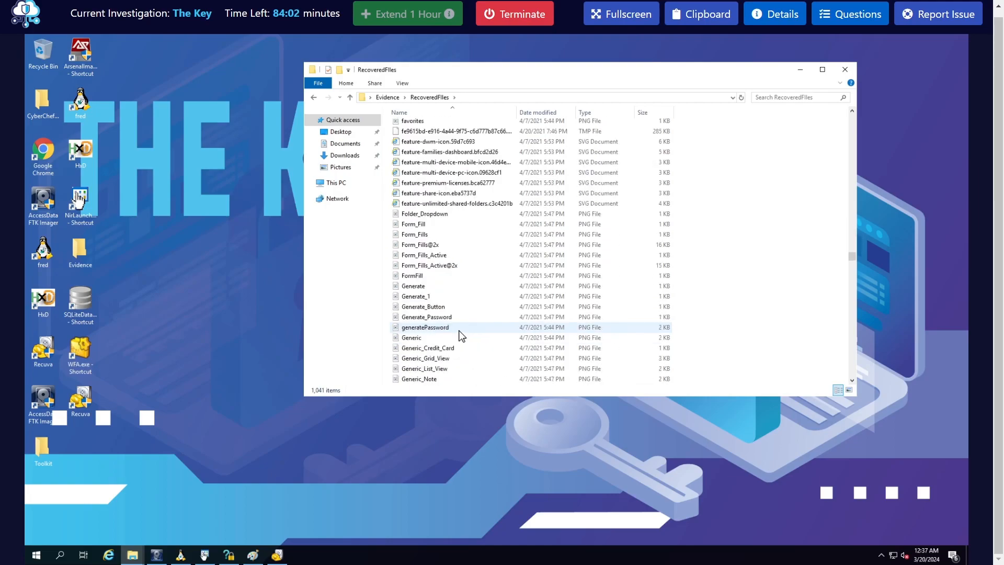
pyautogui.scroll(-20, 459, 331)
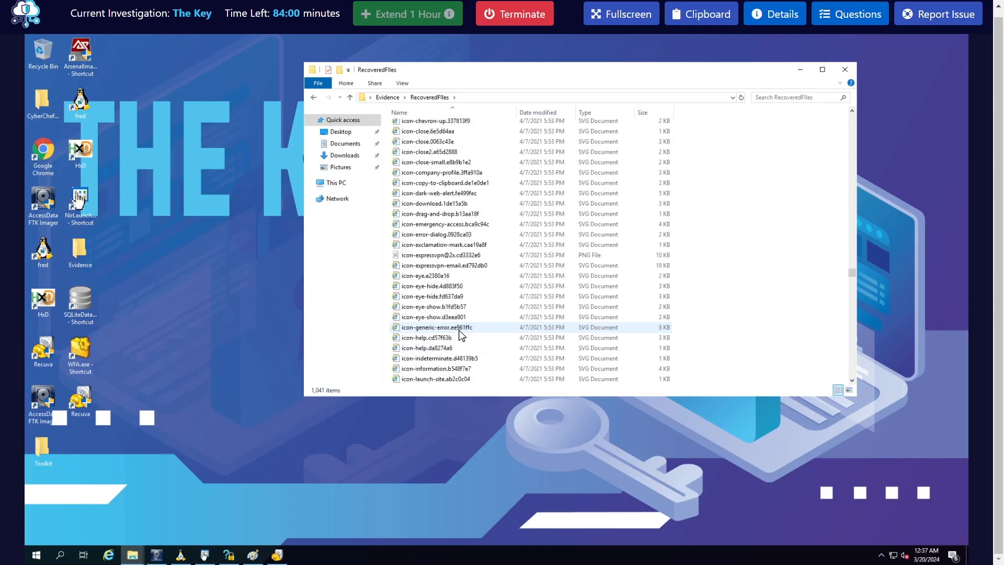
pyautogui.scroll(-20, 460, 334)
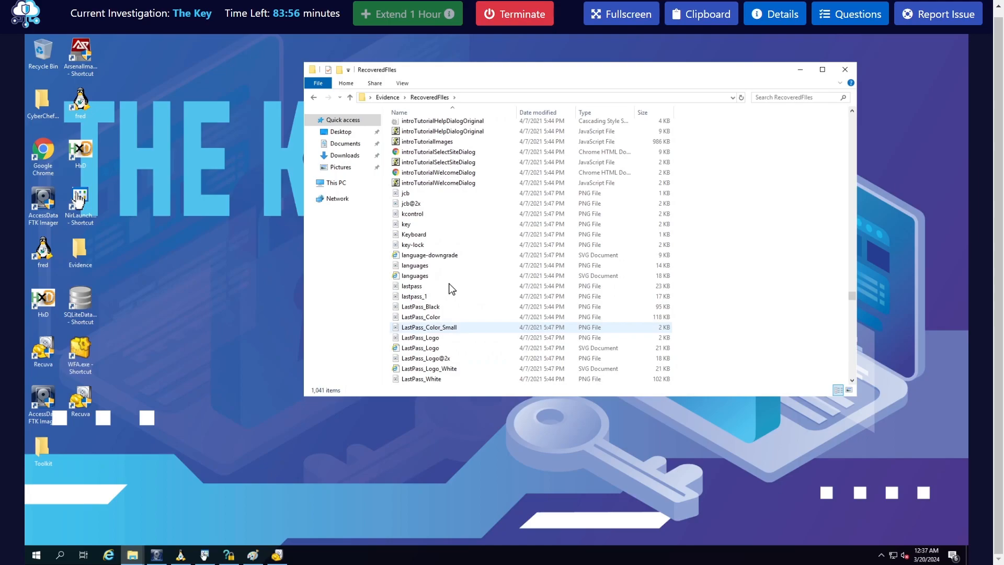
pyautogui.scroll(-6, 455, 303)
pyautogui.scroll(3, 461, 262)
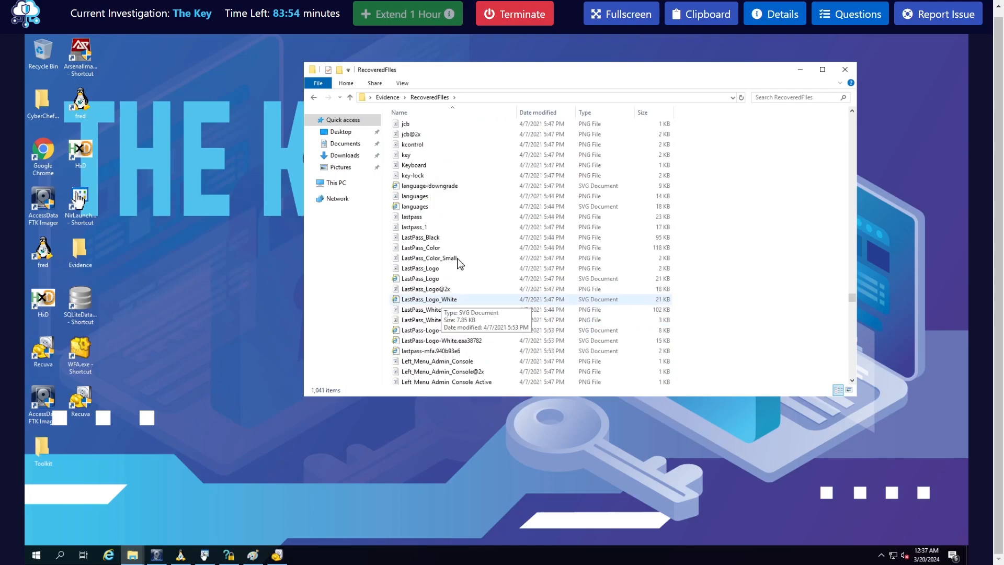
pyautogui.scroll(-12, 465, 288)
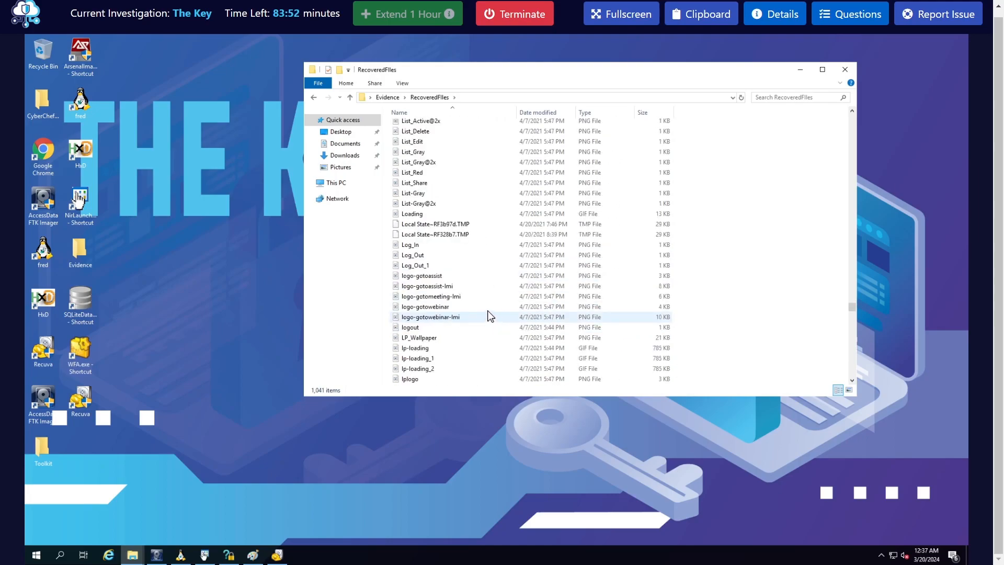
pyautogui.scroll(-6, 476, 334)
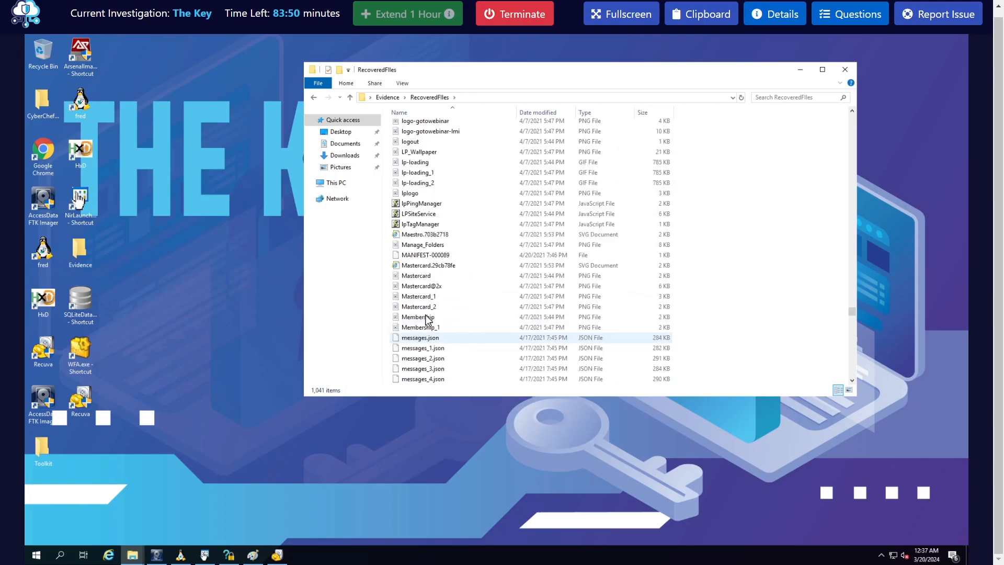
pyautogui.scroll(-12, 471, 321)
pyautogui.scroll(-10, 523, 322)
pyautogui.scroll(-18, 494, 318)
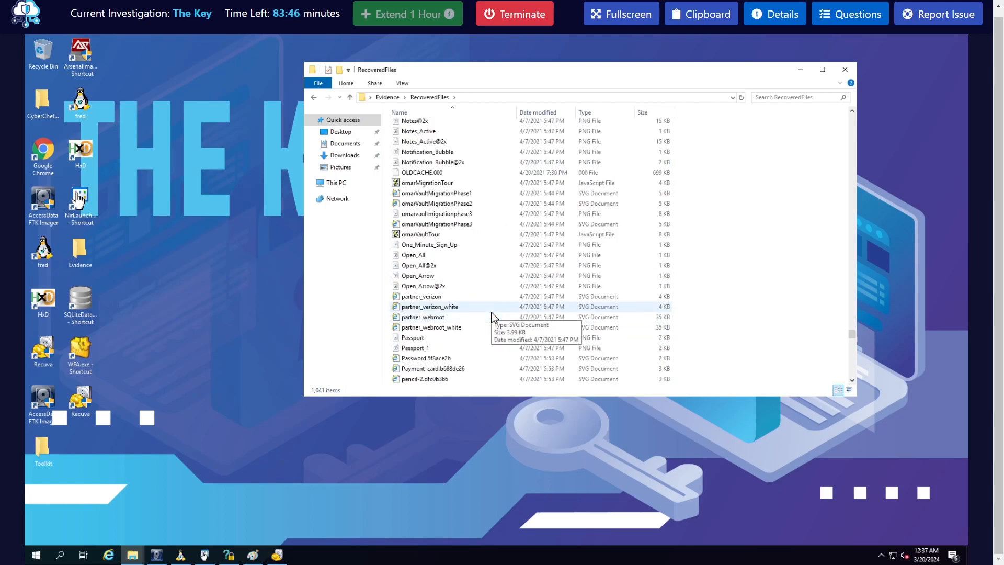
pyautogui.scroll(-15, 492, 316)
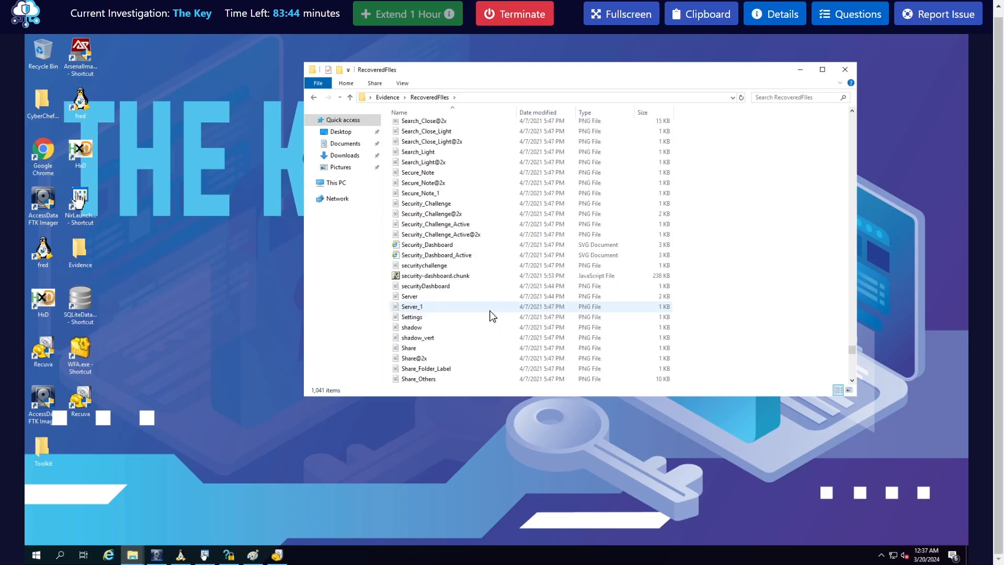
pyautogui.scroll(-13, 491, 315)
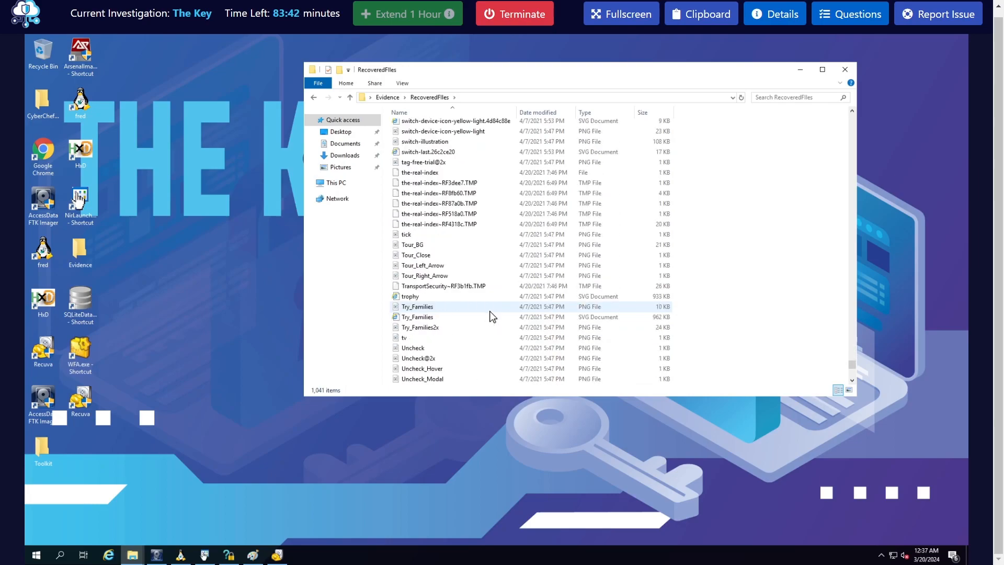
pyautogui.scroll(5, 491, 315)
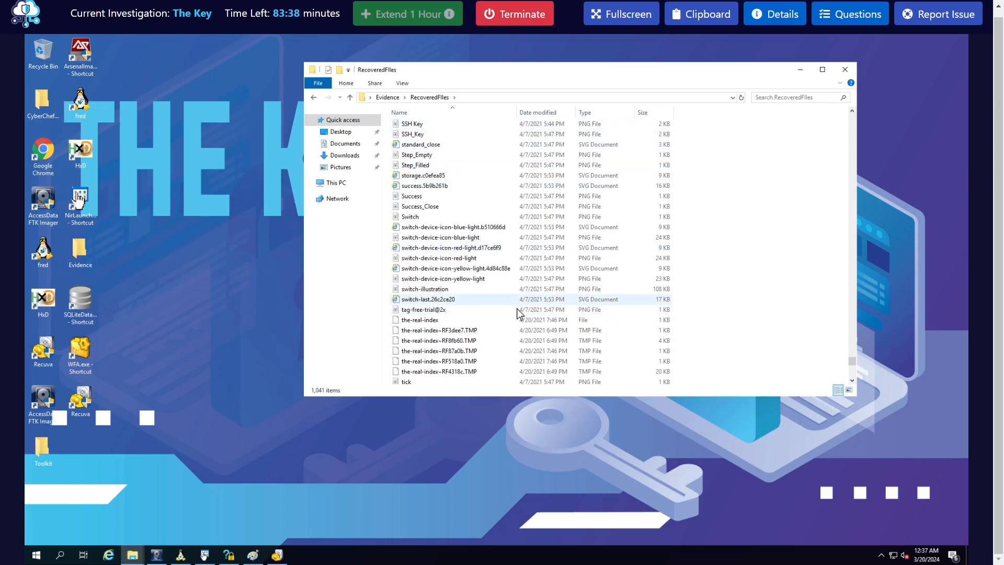
# - Check the remaining recovered files down to the end of the RecoveredFiles folder and minimize its window
pyautogui.scroll(-7, 510, 306)
pyautogui.scroll(-8, 497, 307)
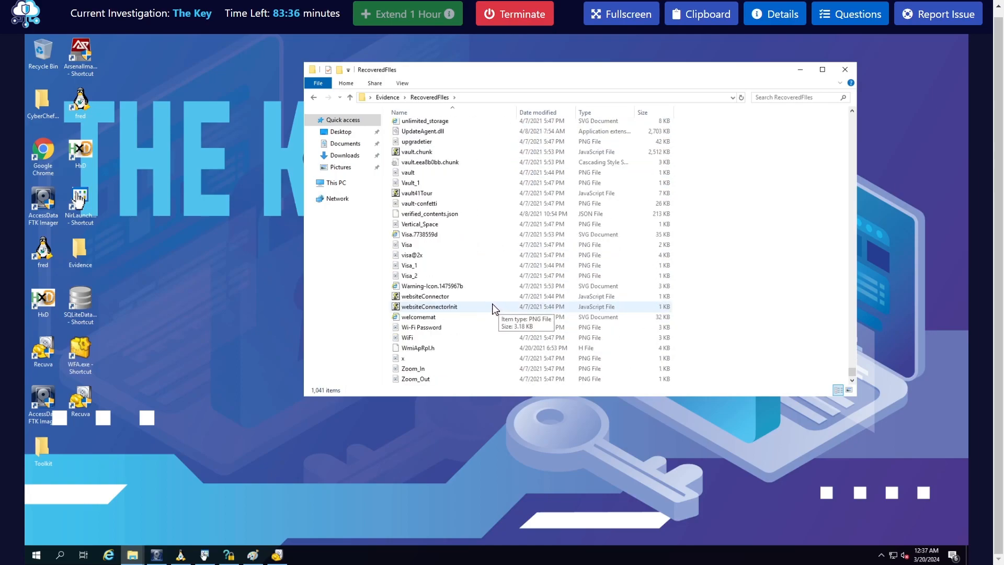
pyautogui.click(801, 70)
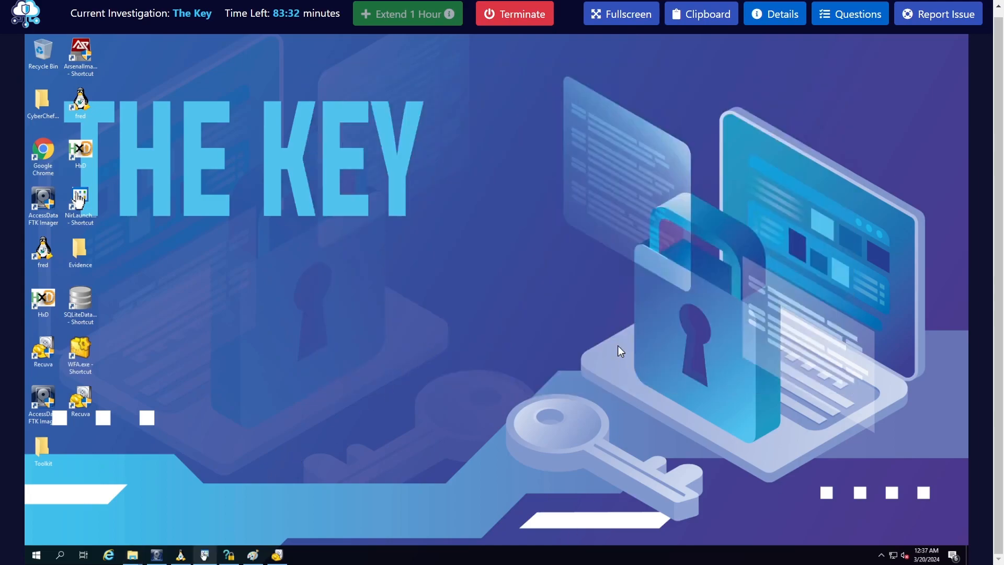
# - Switch to FTK Imager and expand Partition 2 of PeterLocked.E01 through NONAME [NTFS] and [root] to the Users folder
pyautogui.click(153, 556)
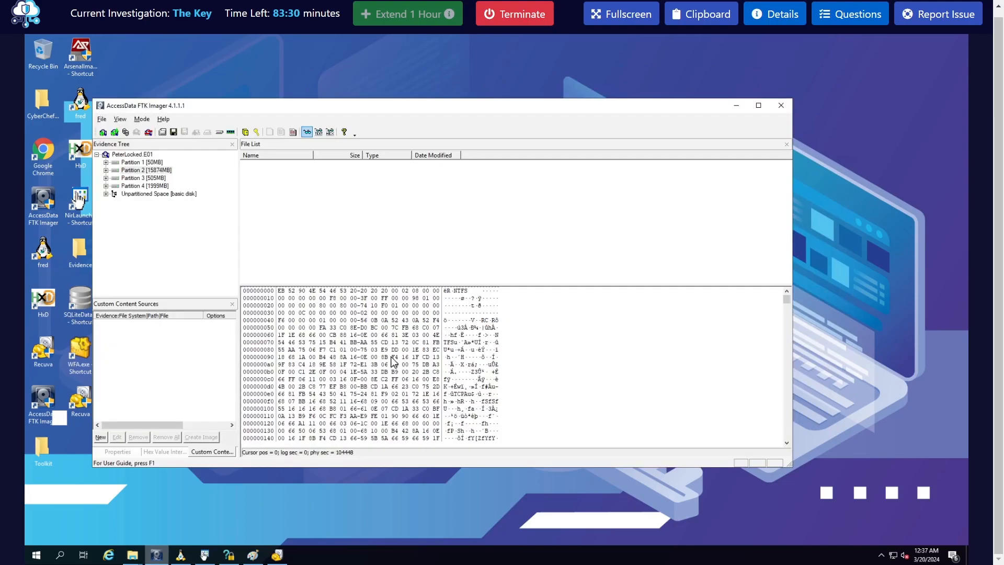
pyautogui.click(139, 171)
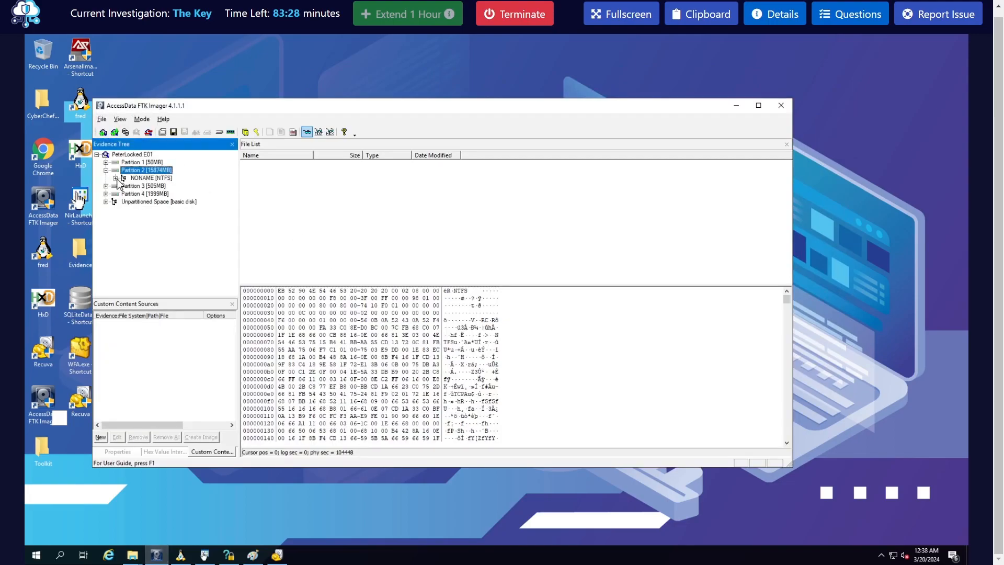
pyautogui.click(141, 178)
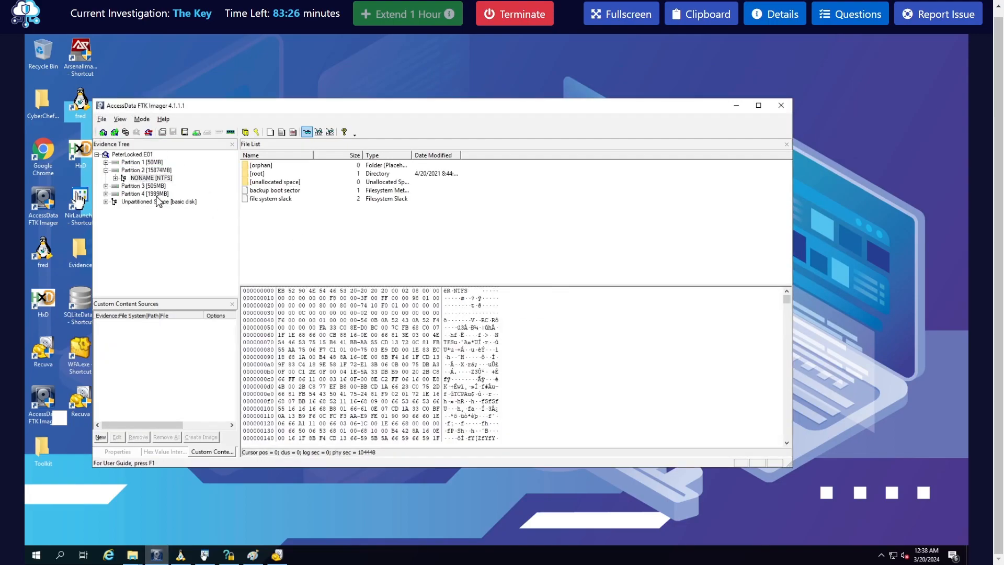
pyautogui.click(116, 177)
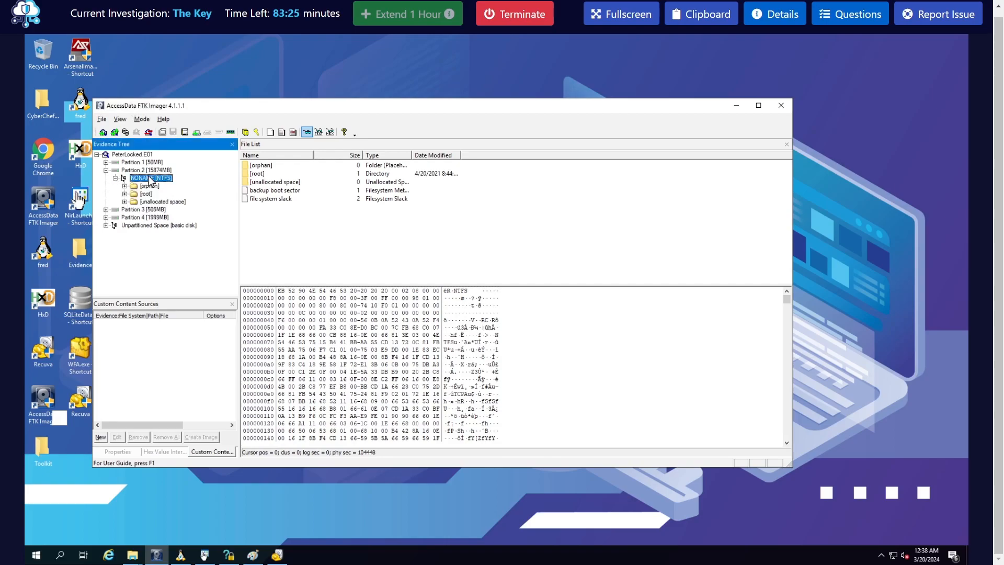
pyautogui.click(125, 193)
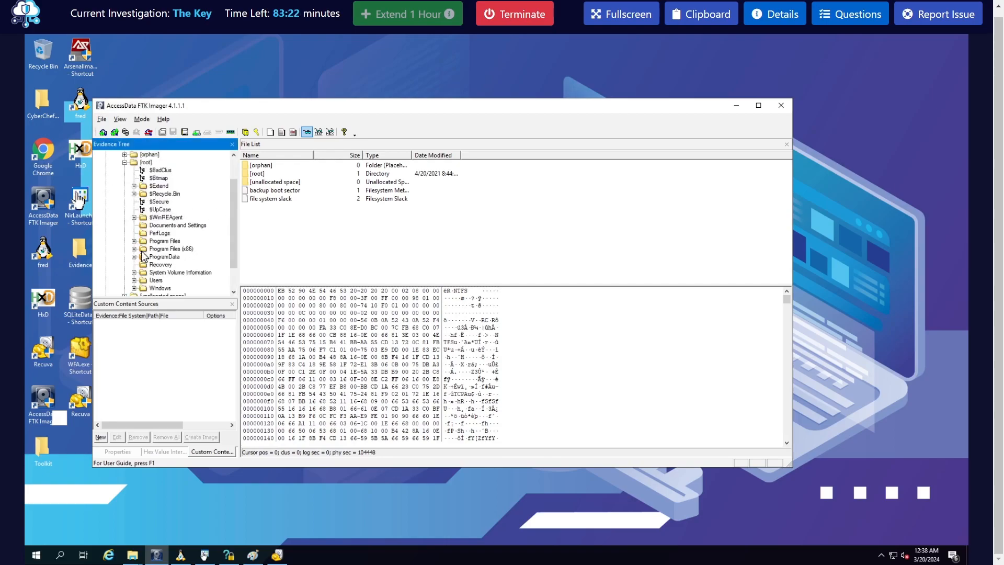
pyautogui.click(134, 281)
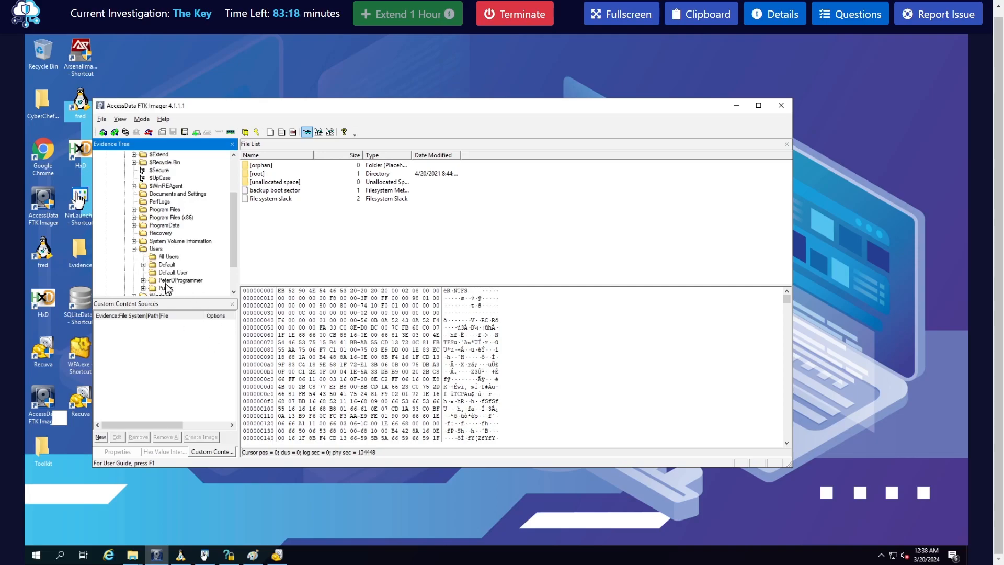
# - Open the Recent folder under PeterDProgrammer/AppData/Roaming/Microsoft/Windows in the evidence tree
pyautogui.click(143, 281)
pyautogui.click(153, 170)
pyautogui.click(184, 194)
pyautogui.click(163, 194)
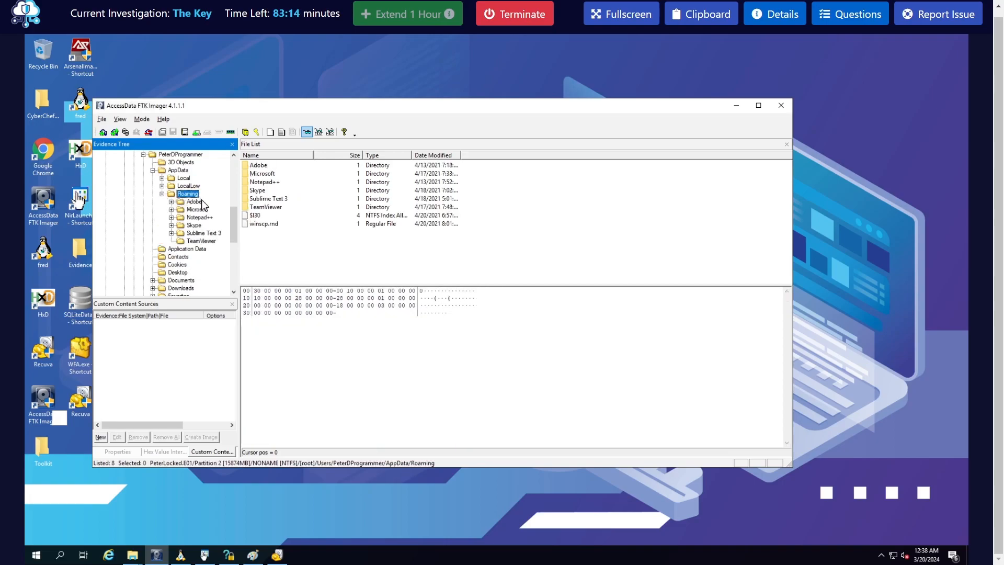
pyautogui.click(171, 210)
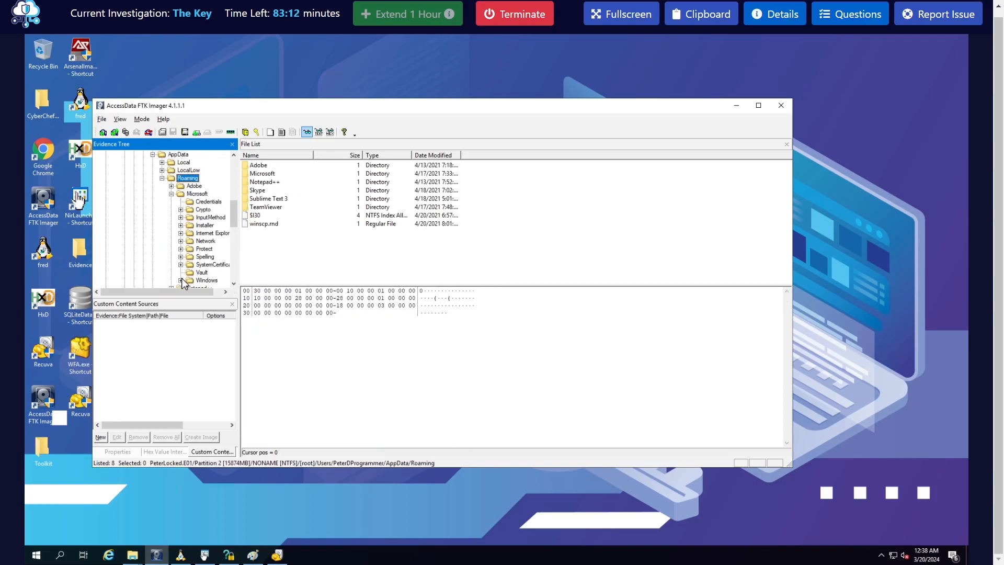
pyautogui.click(181, 280)
pyautogui.scroll(-2, 216, 269)
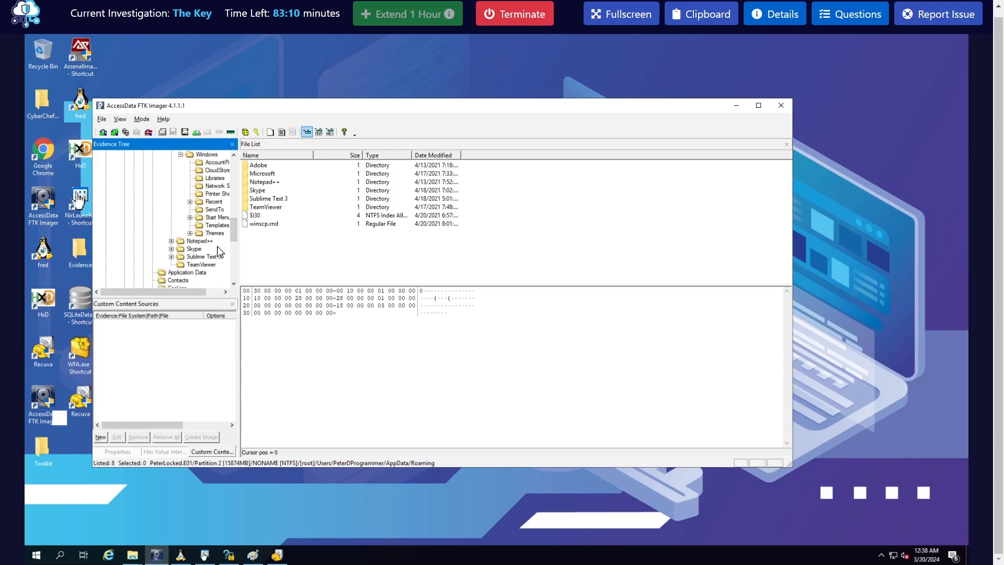
pyautogui.click(213, 202)
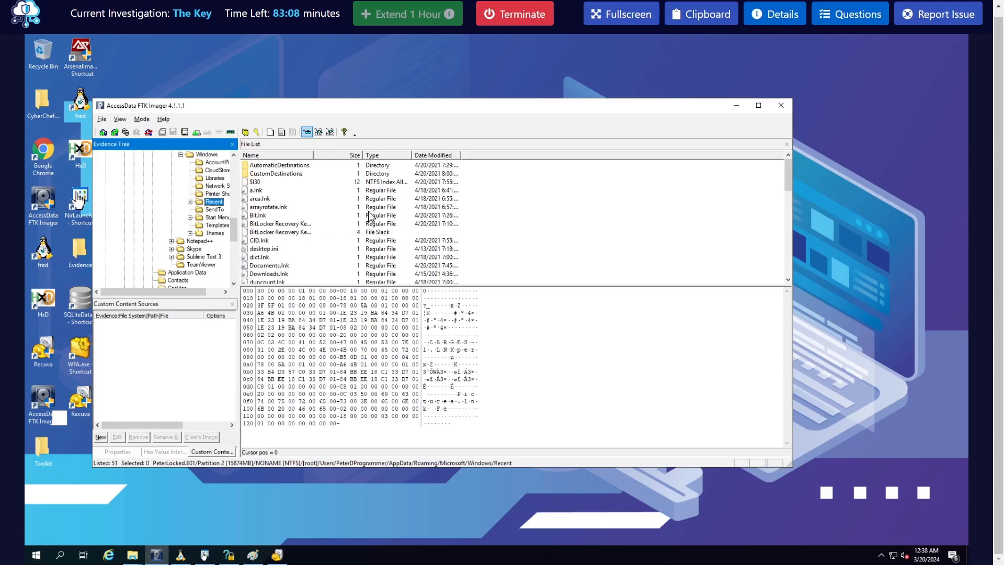
# - Bring up the Recent Items folder window beside FTK Imager and show its full path to compare both listings
pyautogui.click(449, 183)
pyautogui.moveTo(511, 114); pyautogui.dragTo(672, 272)
pyautogui.moveTo(560, 274); pyautogui.dragTo(420, 107)
pyautogui.click(145, 552)
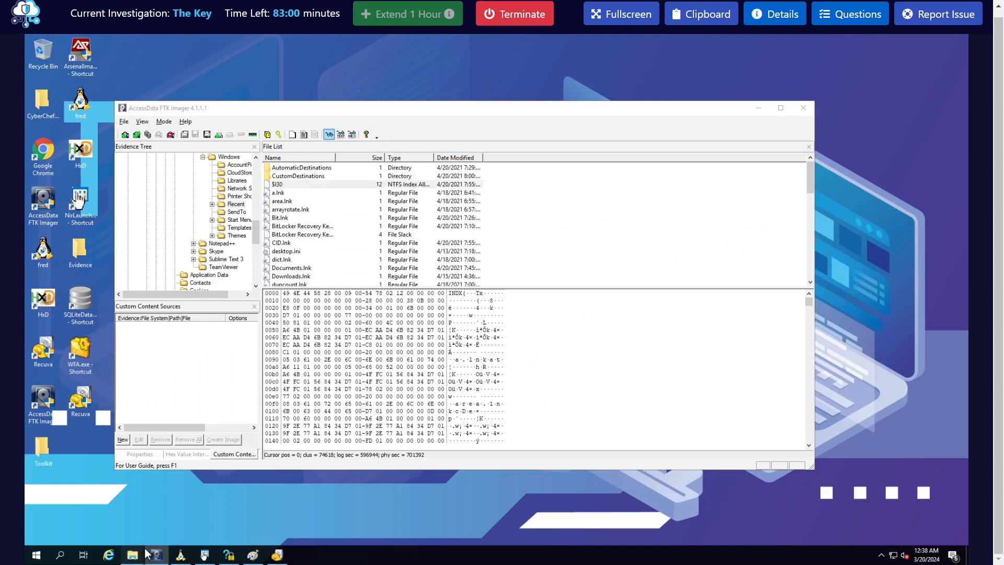
pyautogui.click(93, 525)
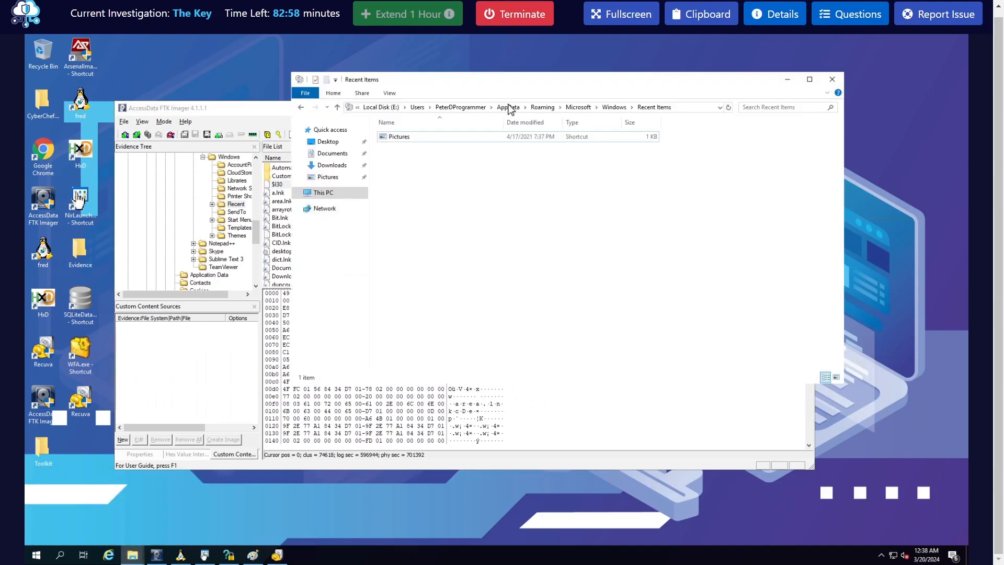
pyautogui.moveTo(523, 85); pyautogui.dragTo(648, 237)
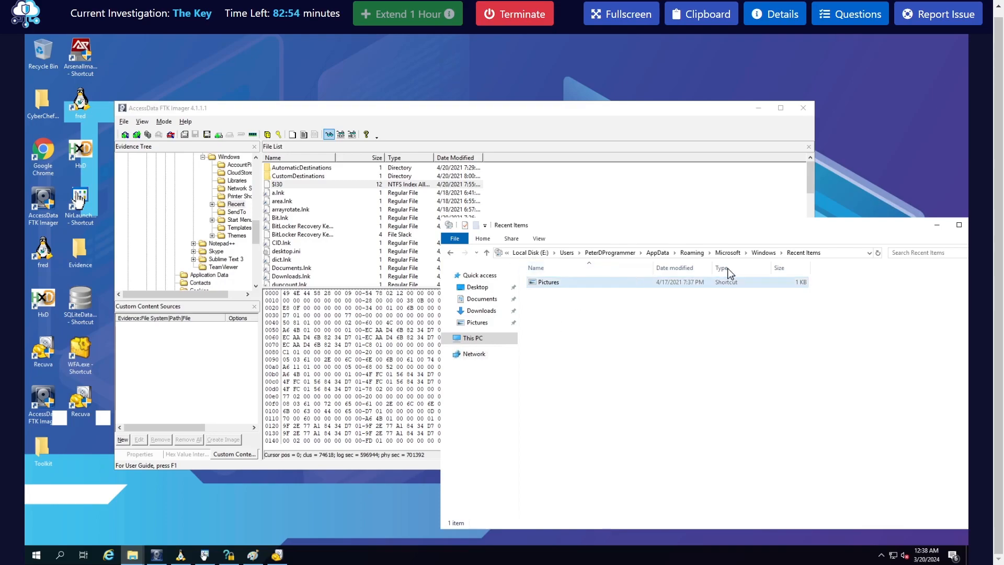
pyautogui.click(836, 255)
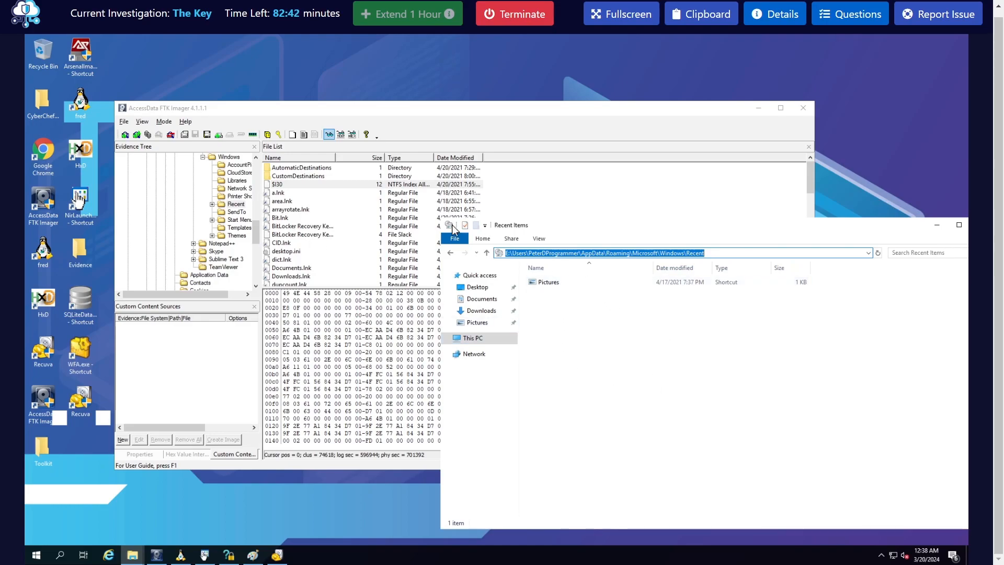
# - Examine the contents of a.lnk and area.lnk for the target file's path and extension
pyautogui.click(282, 193)
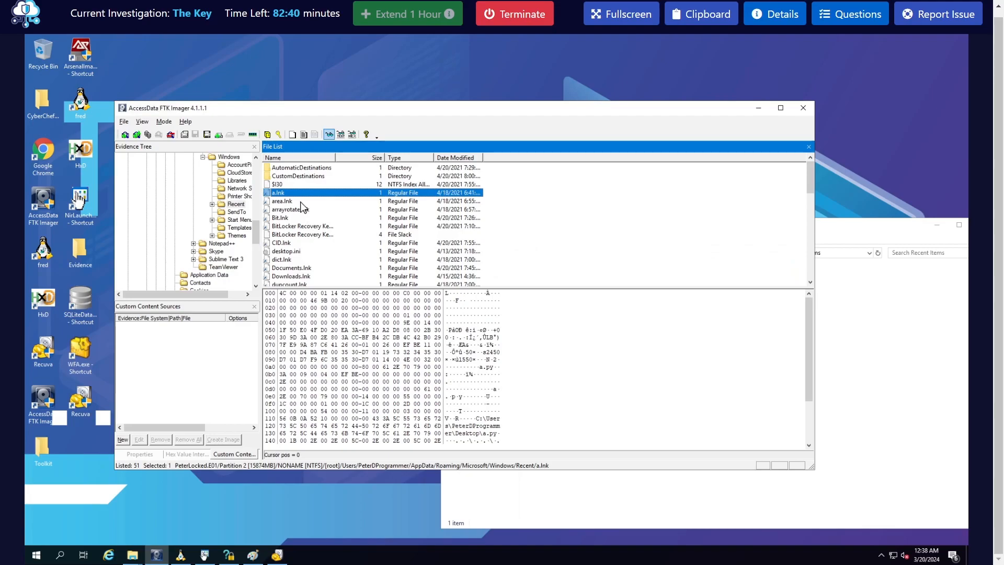
pyautogui.scroll(-5, 336, 243)
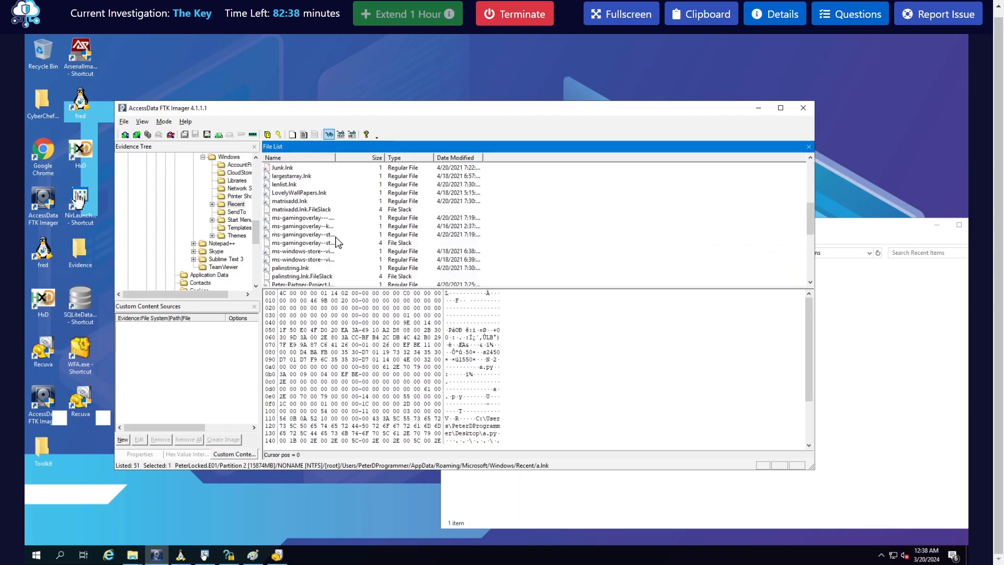
pyautogui.scroll(3, 392, 228)
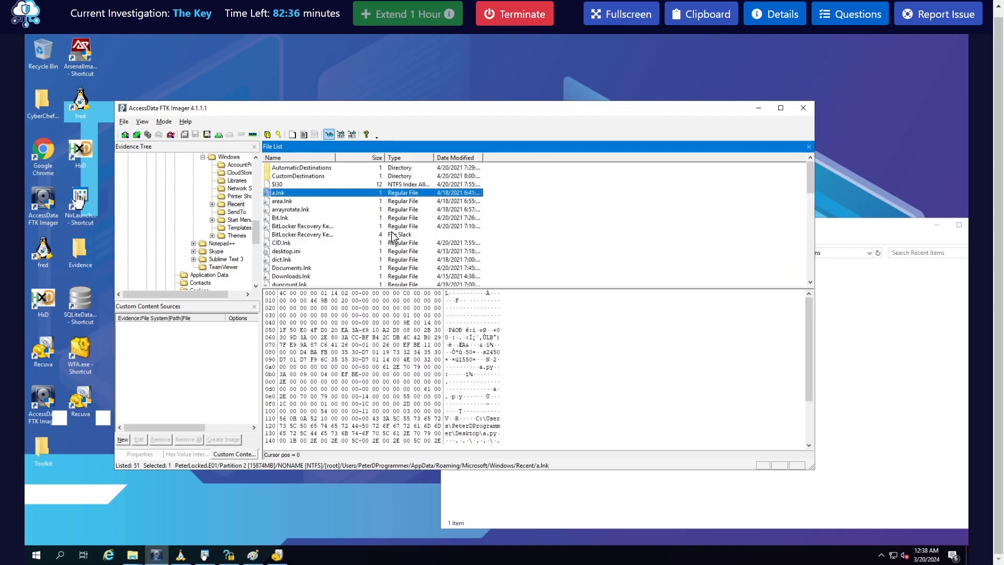
pyautogui.click(490, 426)
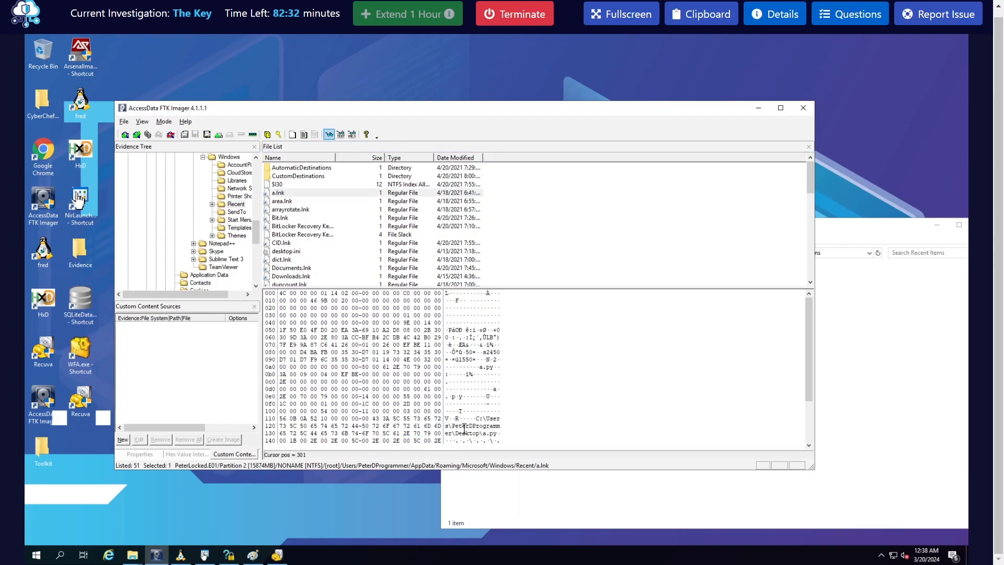
pyautogui.moveTo(492, 436); pyautogui.dragTo(491, 435)
pyautogui.click(490, 435)
pyautogui.moveTo(495, 435); pyautogui.dragTo(492, 437)
pyautogui.click(494, 435)
pyautogui.moveTo(487, 435); pyautogui.dragTo(481, 436)
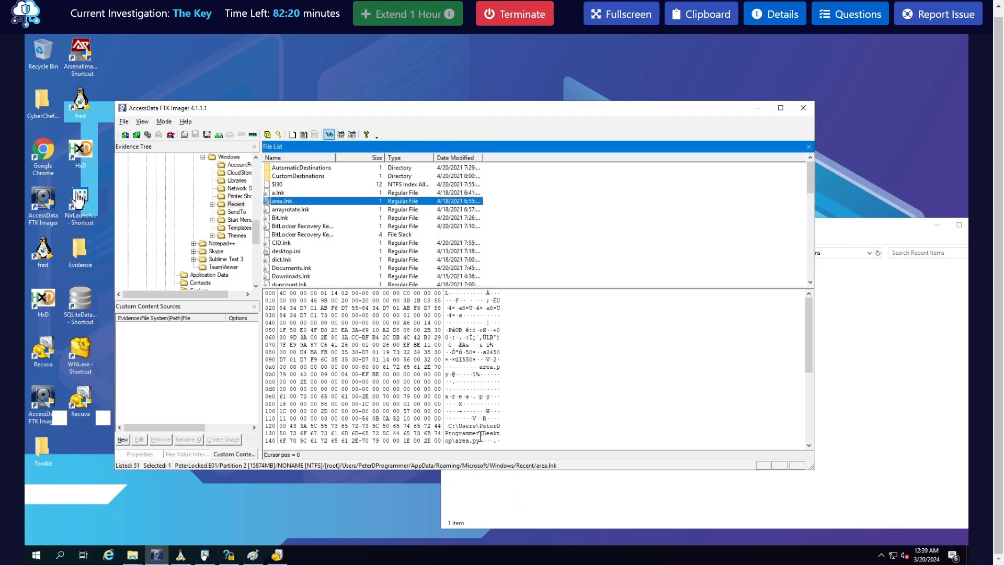
pyautogui.click(472, 443)
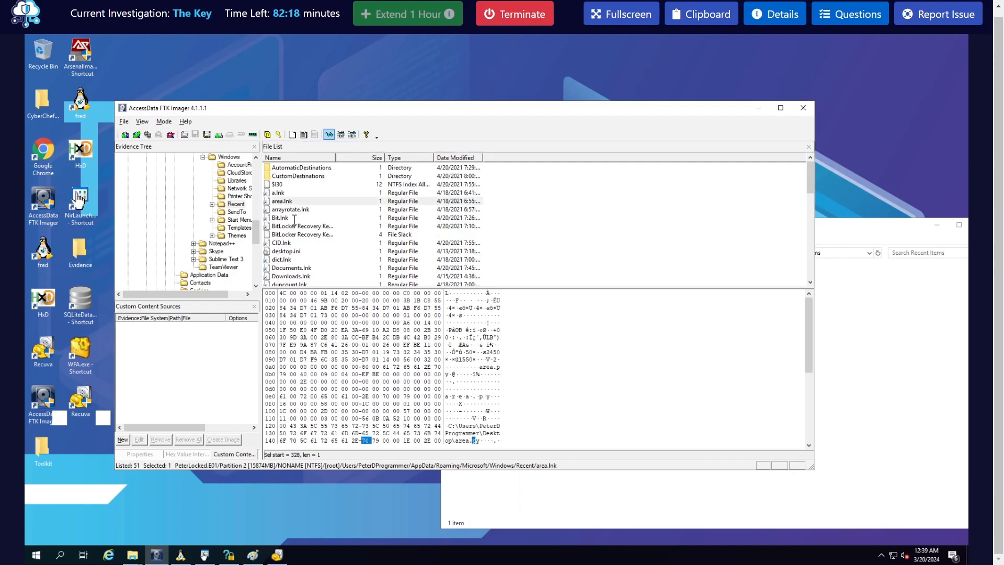
# - Inspect Junk.lnk and largestarray.lnk, highlighting the file extension in the hex view of largestarray.lnk
pyautogui.scroll(-3, 319, 247)
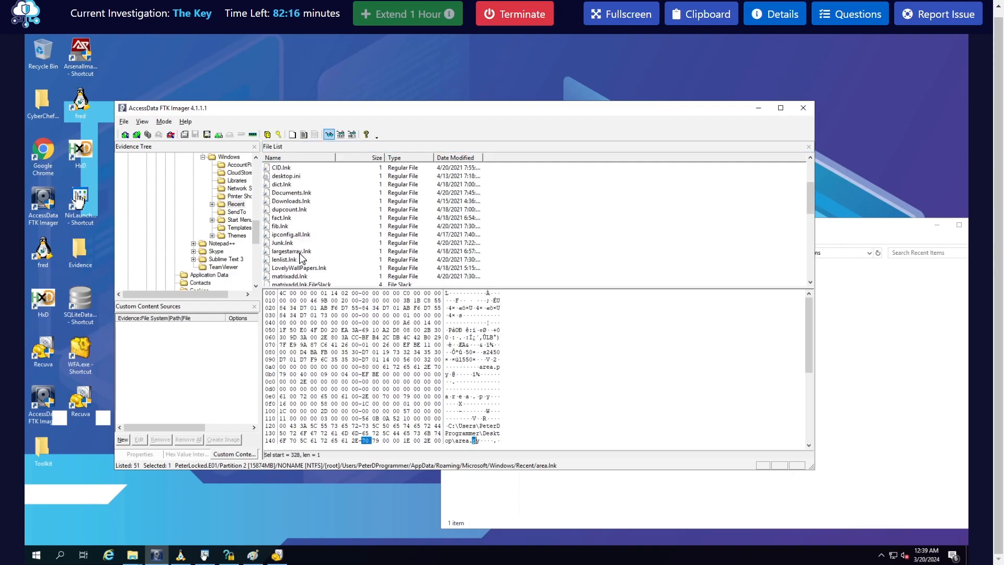
pyautogui.click(285, 243)
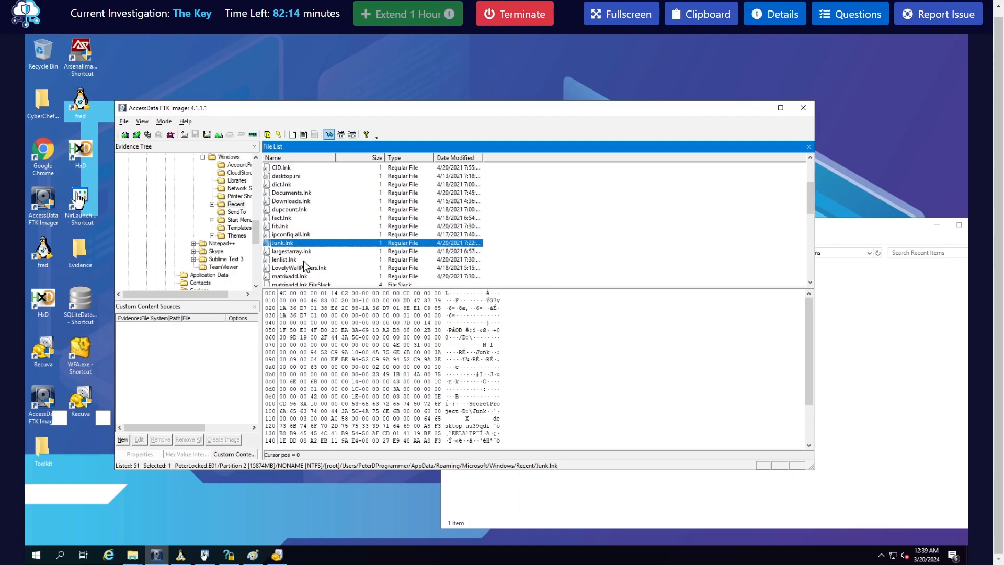
pyautogui.press('Down')
pyautogui.scroll(-1, 473, 421)
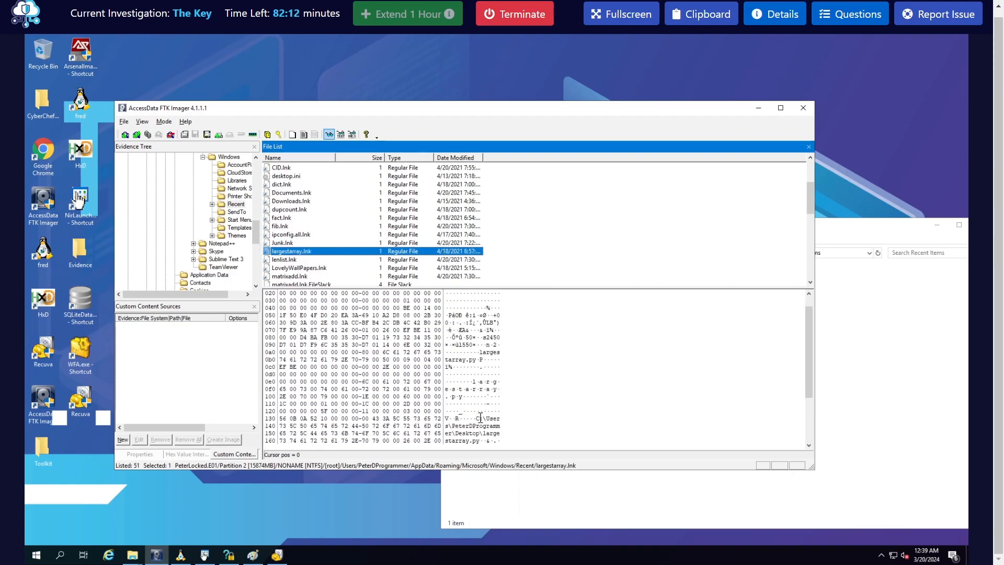
pyautogui.scroll(-1, 481, 412)
pyautogui.moveTo(471, 433); pyautogui.dragTo(479, 434)
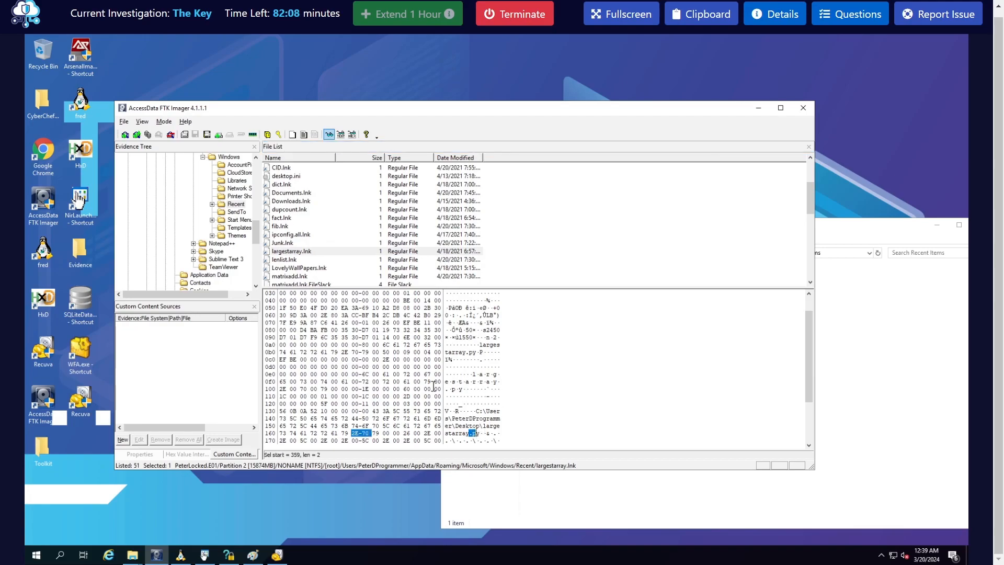
pyautogui.scroll(2, 444, 390)
# - Submit Python as the answer to the programming language question and close the question list
pyautogui.click(850, 14)
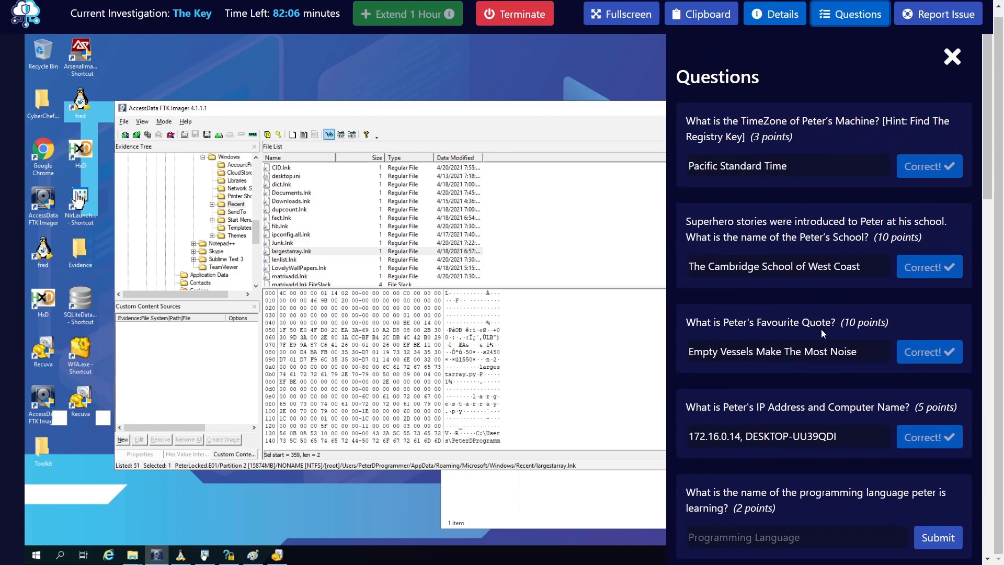
pyautogui.scroll(-3, 779, 345)
pyautogui.click(780, 346)
pyautogui.write('Python')
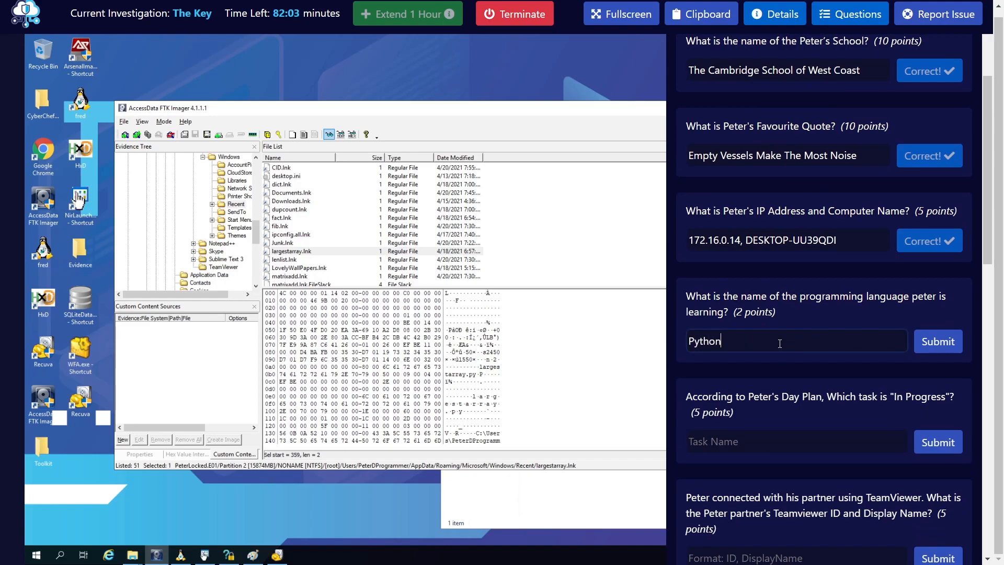
pyautogui.press('Return')
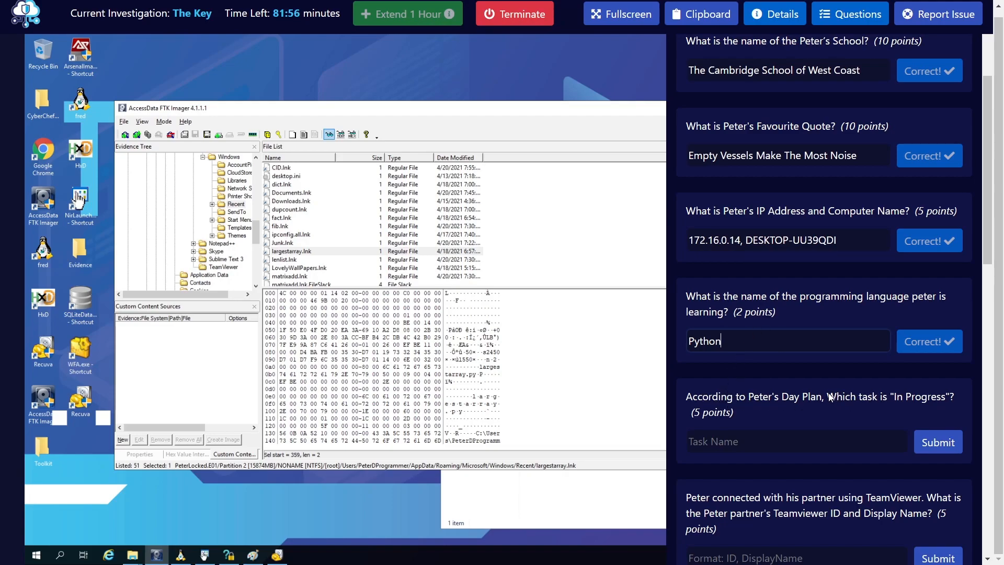
pyautogui.click(852, 17)
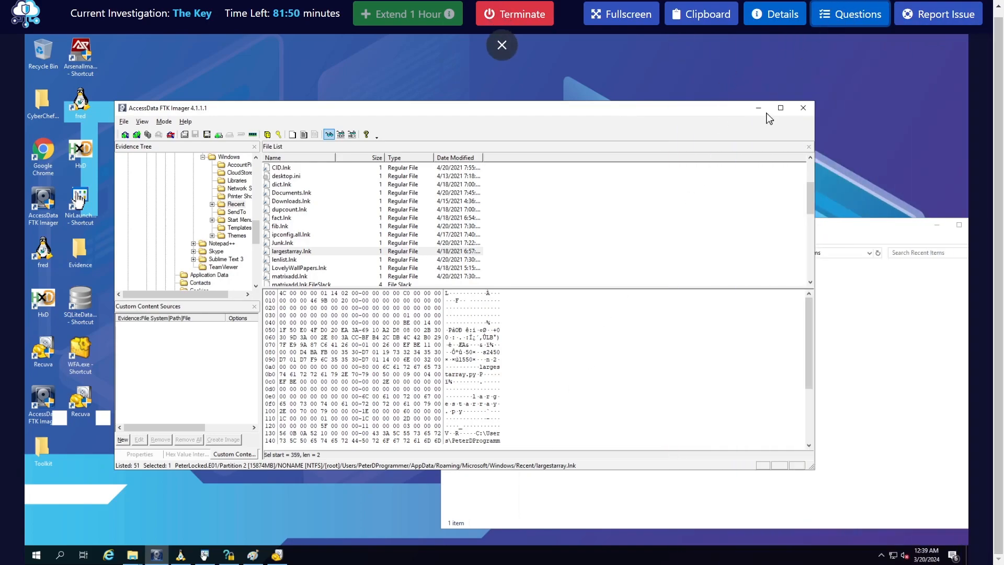
# - Move the FTK Imager window up, then open and collapse the Roaming folder in the evidence tree
pyautogui.moveTo(576, 115); pyautogui.dragTo(576, 80)
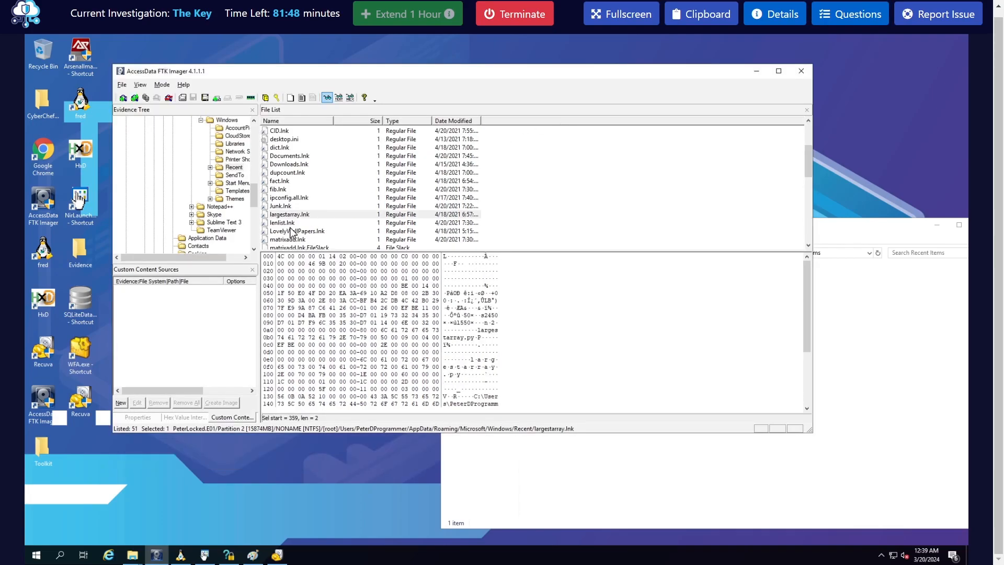
pyautogui.scroll(5, 223, 223)
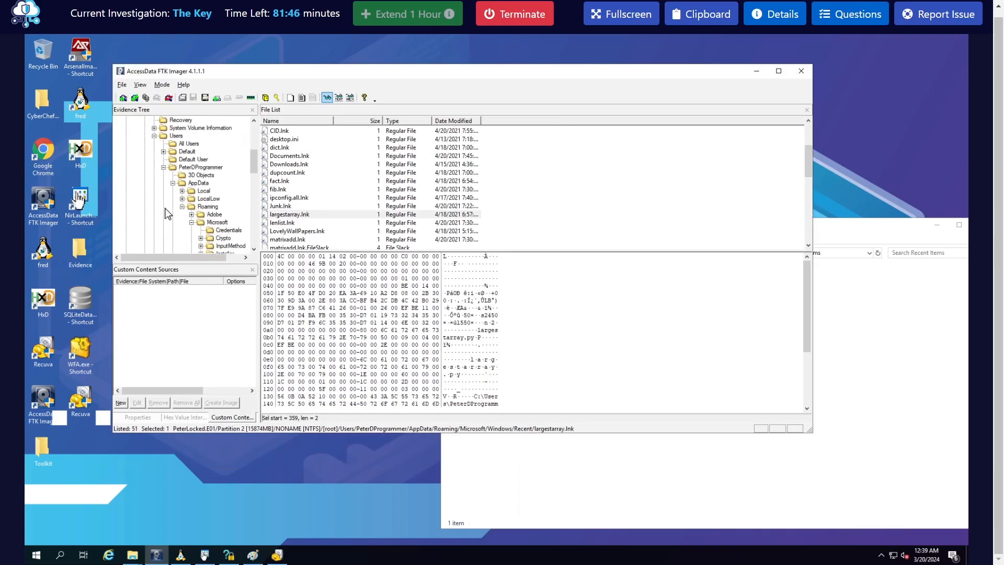
pyautogui.doubleClick(209, 207)
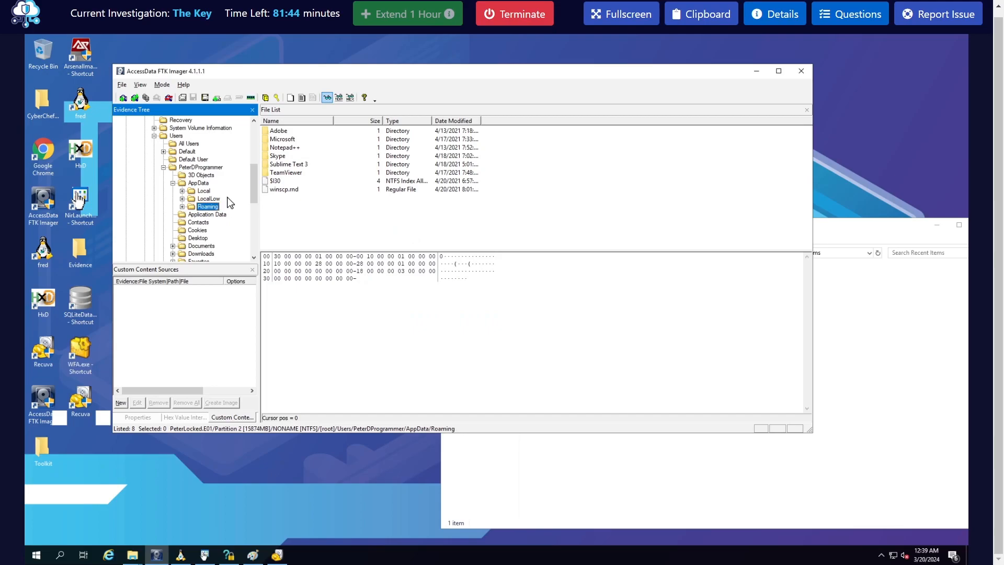
# - Read the next lab question about which task in Peter's Day Plan is "In Progress"
pyautogui.click(850, 14)
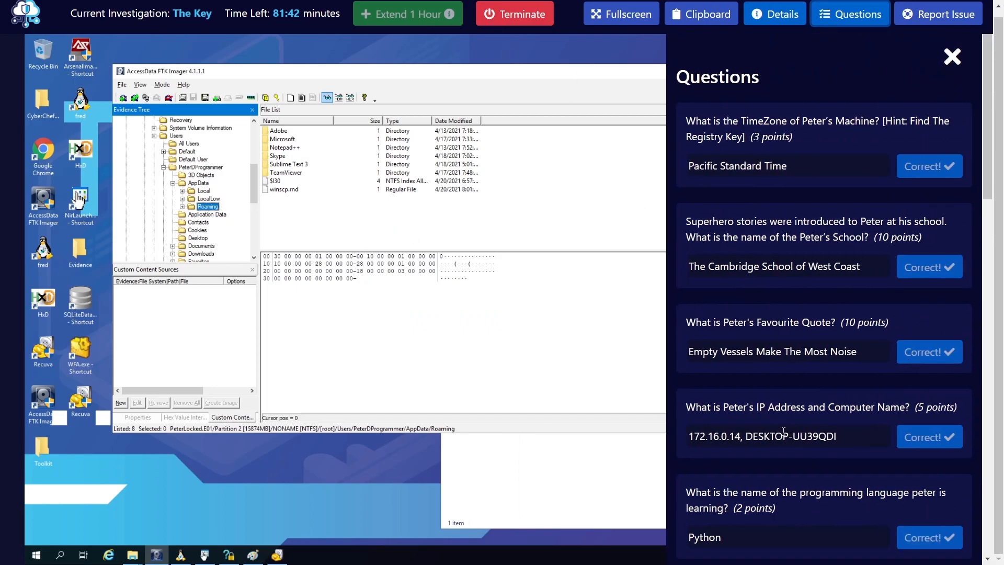
pyautogui.scroll(-2, 716, 372)
pyautogui.moveTo(687, 363); pyautogui.dragTo(823, 401)
pyautogui.click(762, 432)
pyautogui.scroll(-1, 688, 398)
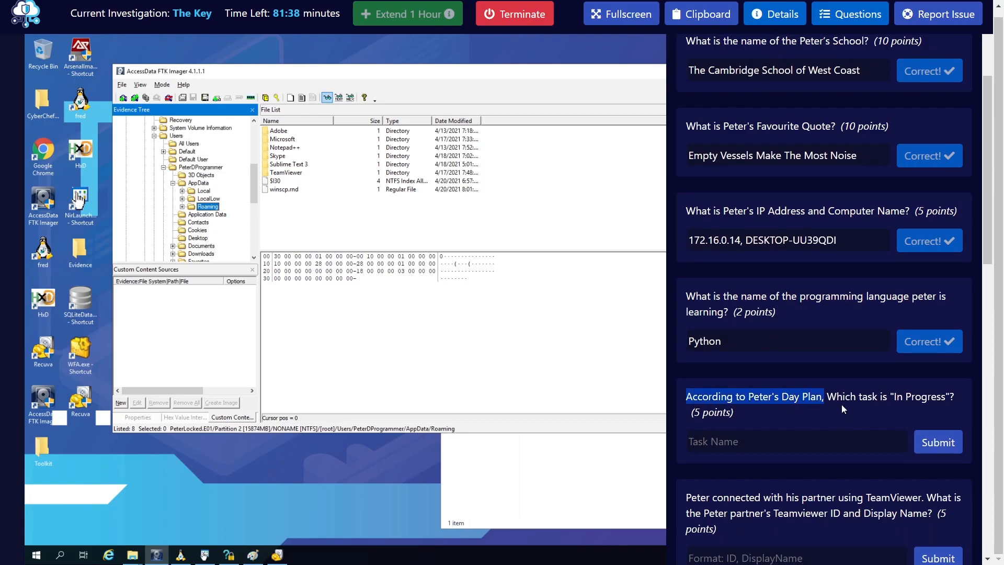
# - Reread the question about the "In Progress" task in Peter's Day Plan, and collapse the PeterDProgrammer folder in the evidence tree
pyautogui.click(832, 401)
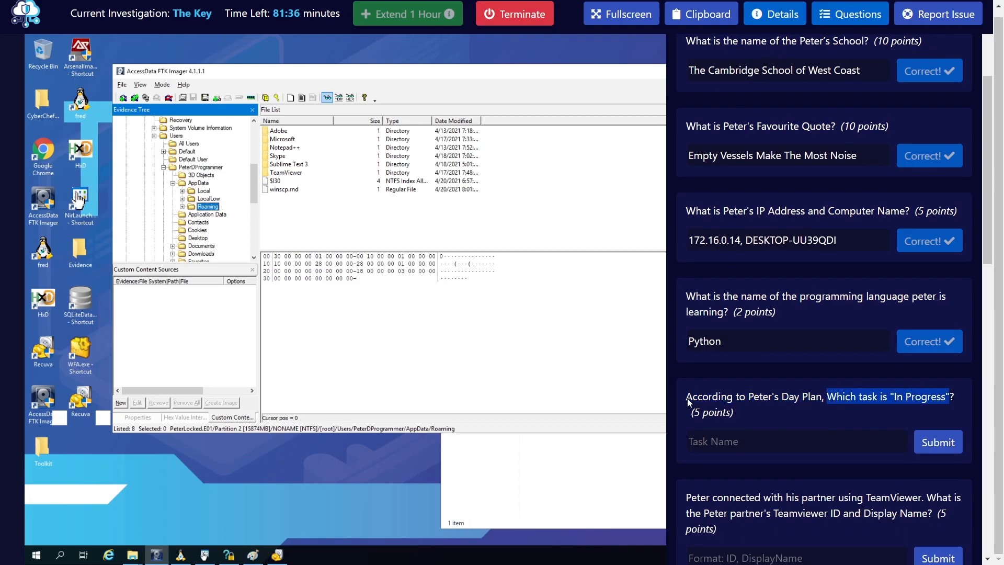
pyautogui.click(858, 400)
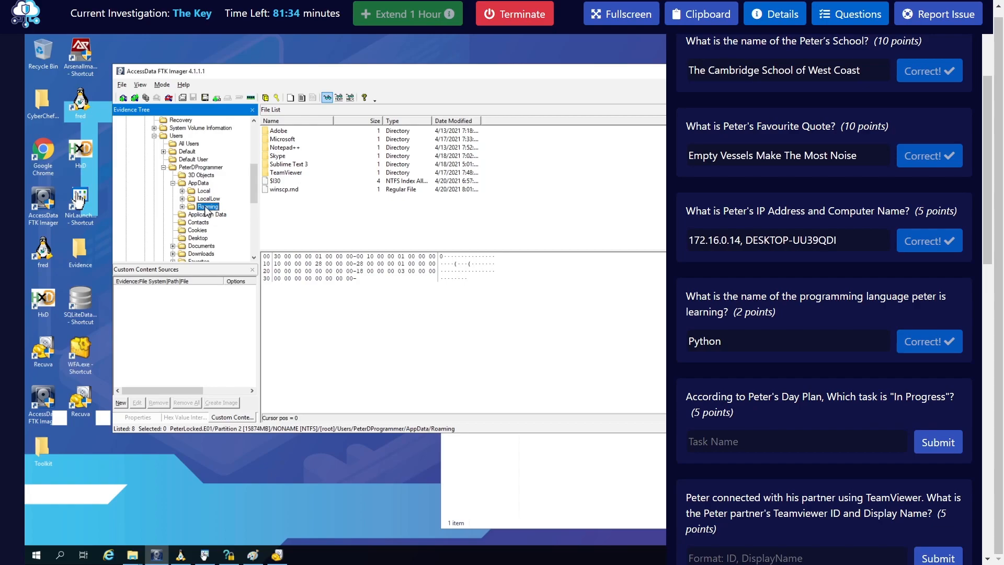
pyautogui.click(173, 183)
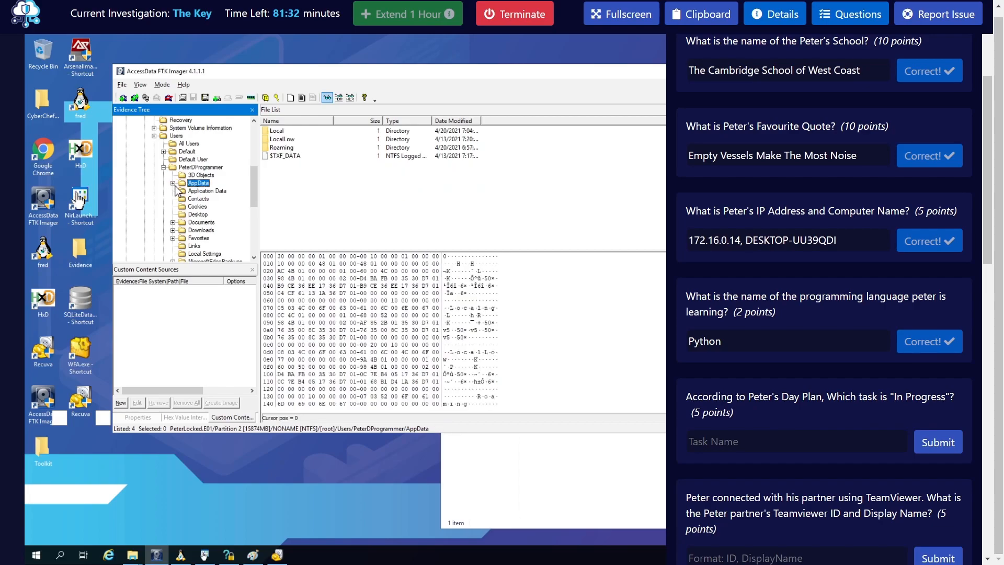
pyautogui.click(173, 183)
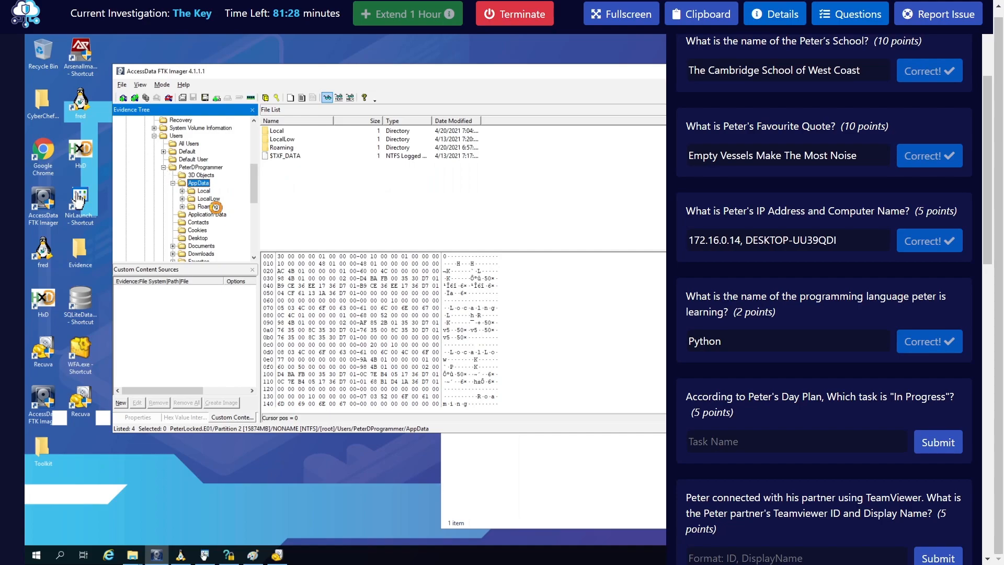
pyautogui.click(164, 168)
pyautogui.scroll(4, 165, 175)
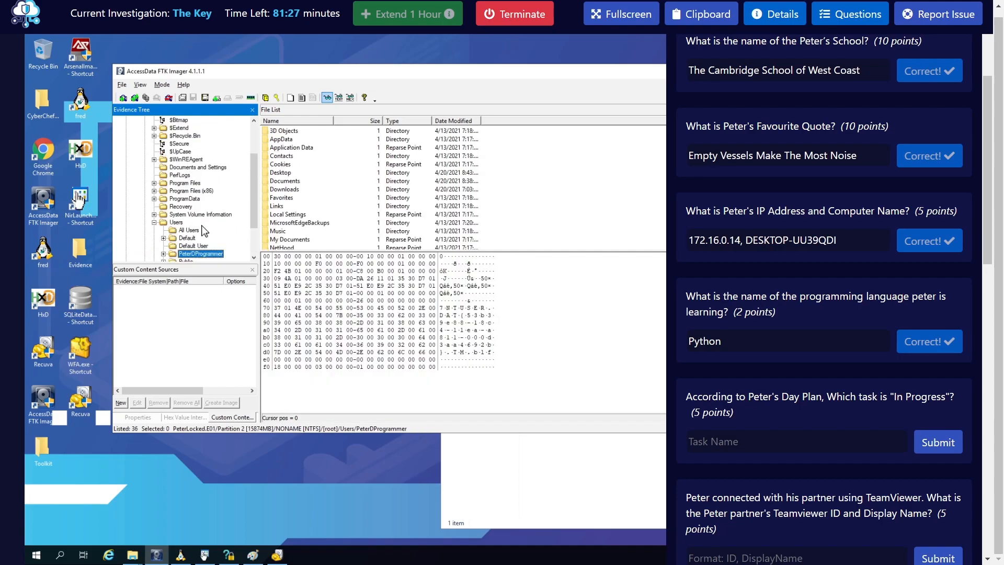
# - Open Sublime Text 3 under Program Files in the evidence tree and look through its files for day plan data
pyautogui.click(154, 184)
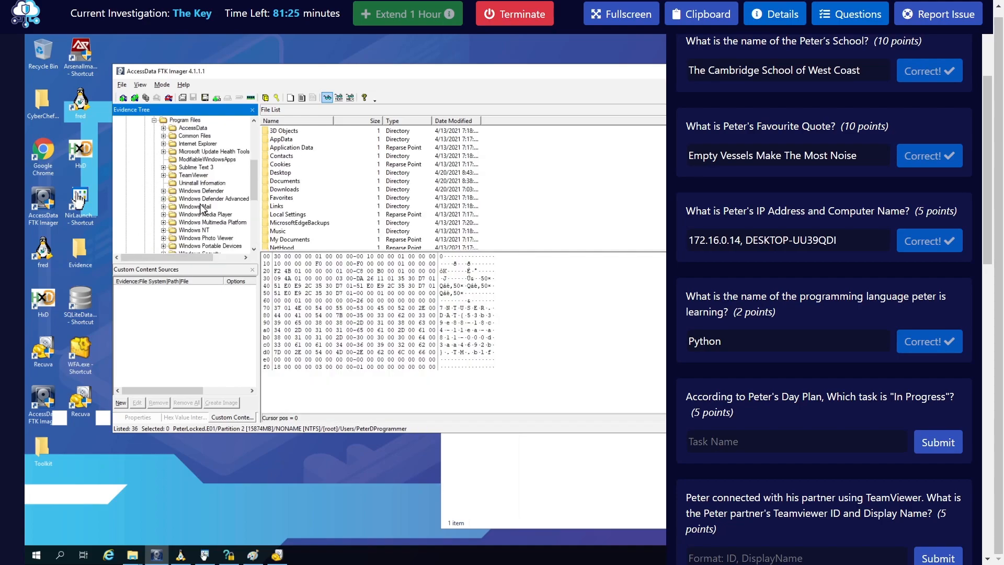
pyautogui.click(195, 167)
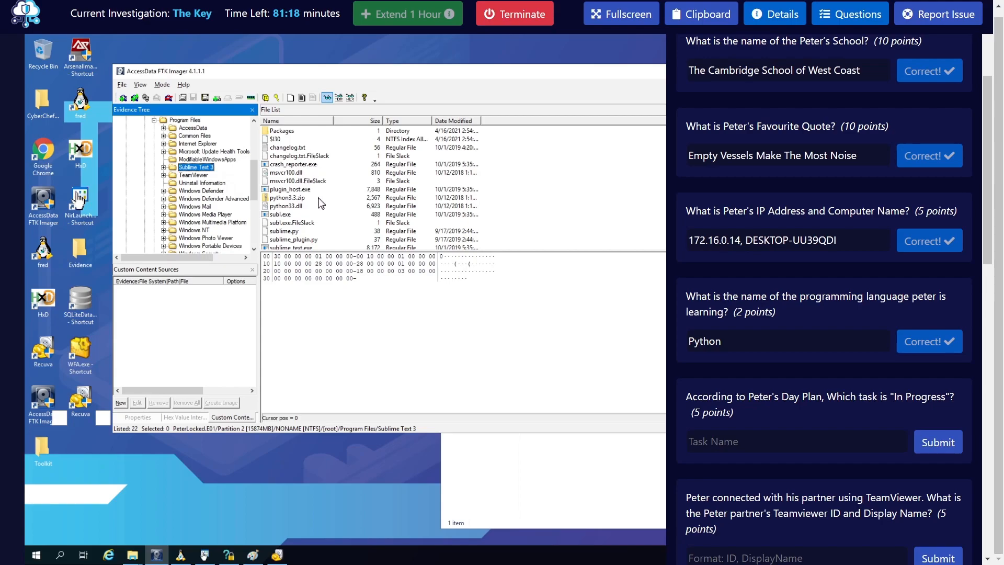
pyautogui.scroll(-2, 321, 203)
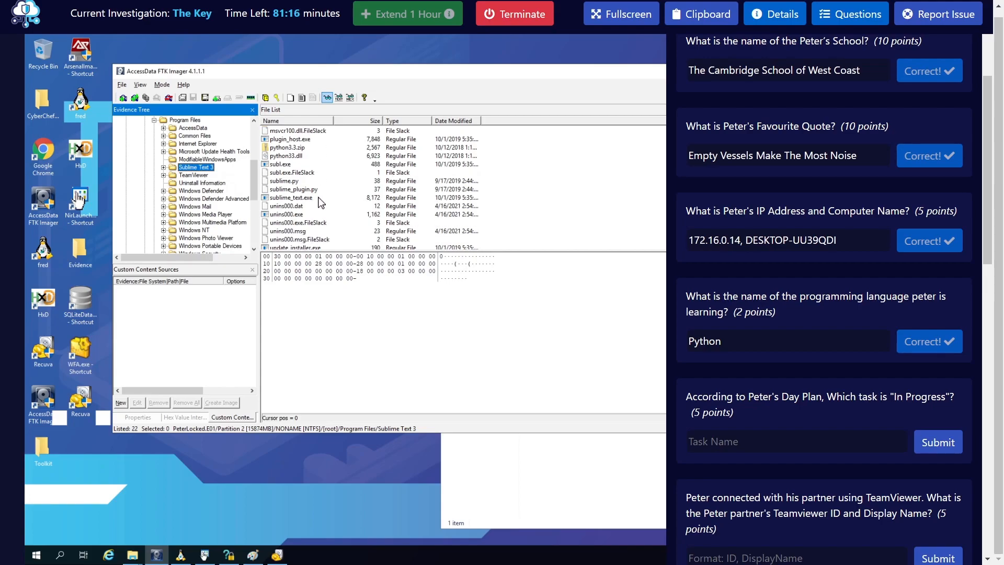
pyautogui.scroll(2, 320, 203)
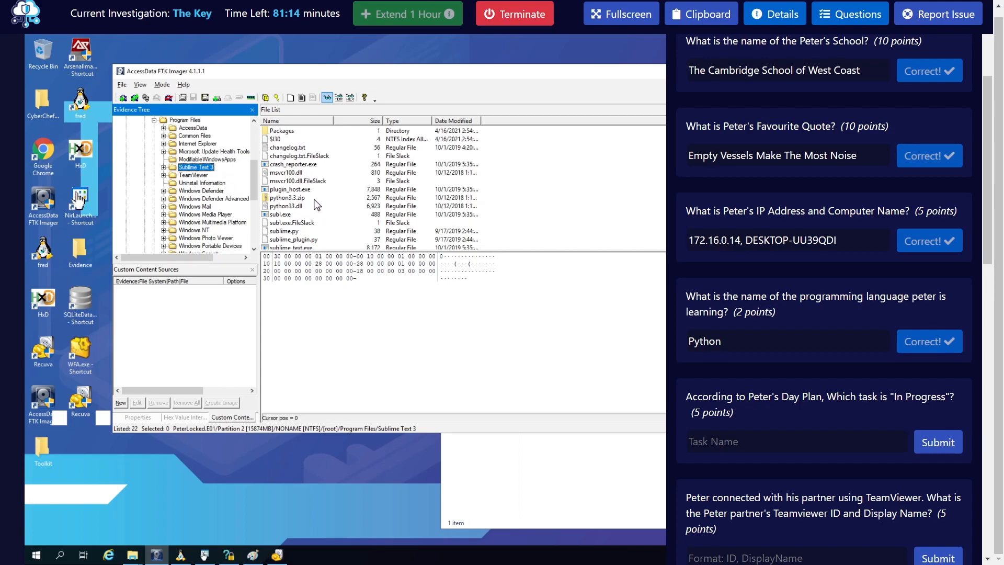
pyautogui.scroll(-3, 335, 185)
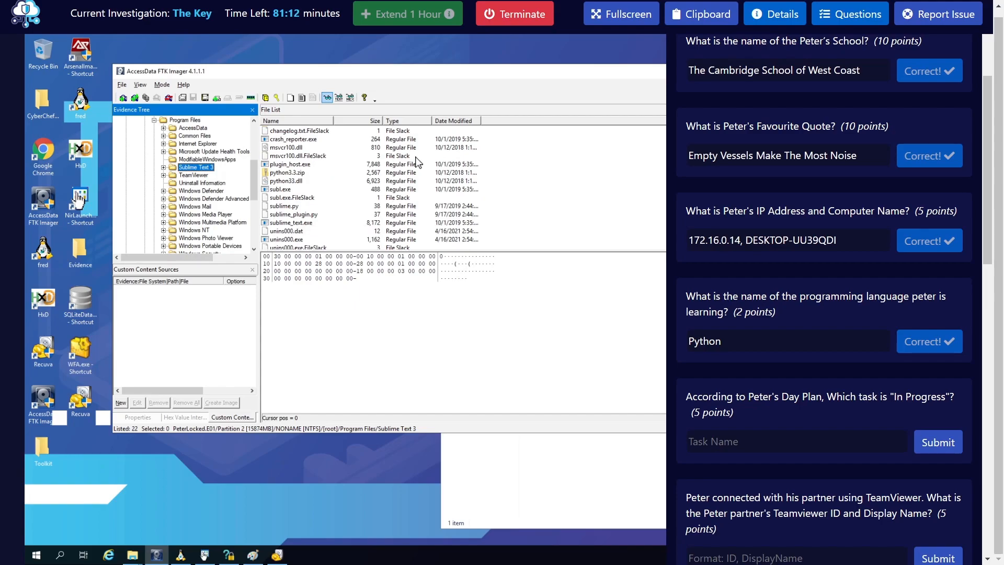
pyautogui.scroll(2, 325, 222)
pyautogui.scroll(1, 325, 220)
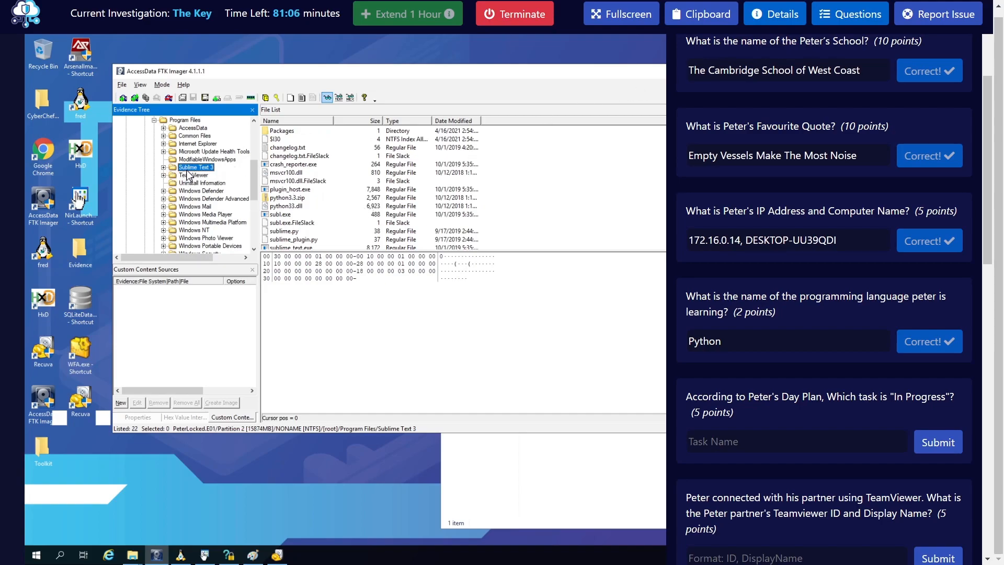
# - Close the question list and collapse the Program Files folder in the evidence tree
pyautogui.click(832, 17)
pyautogui.scroll(2, 191, 204)
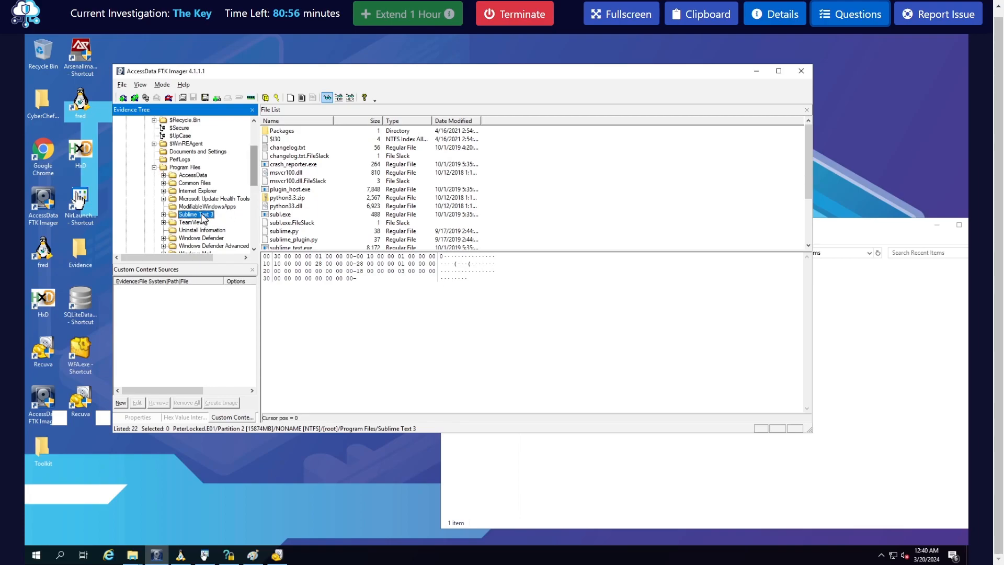
pyautogui.click(155, 168)
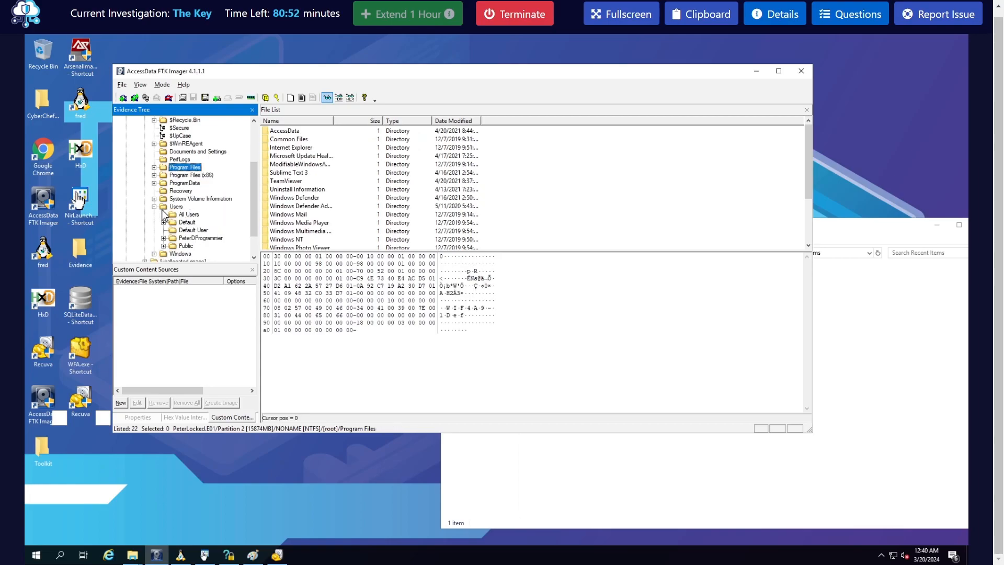
# - Expand PeterDProgrammer's AppData folder, check the Microsoft subfolders under Roaming, and collapse Roaming again
pyautogui.click(164, 238)
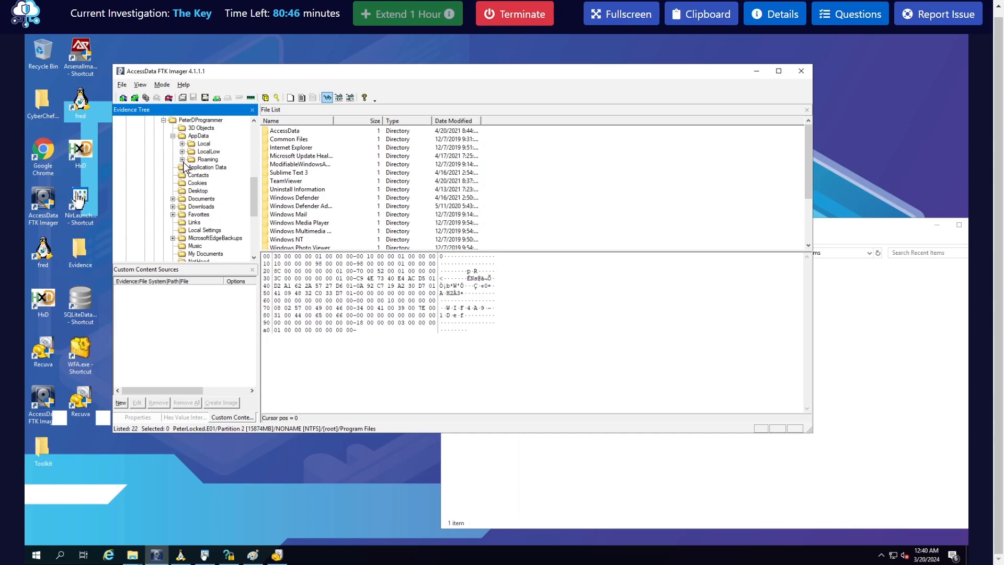
pyautogui.click(183, 159)
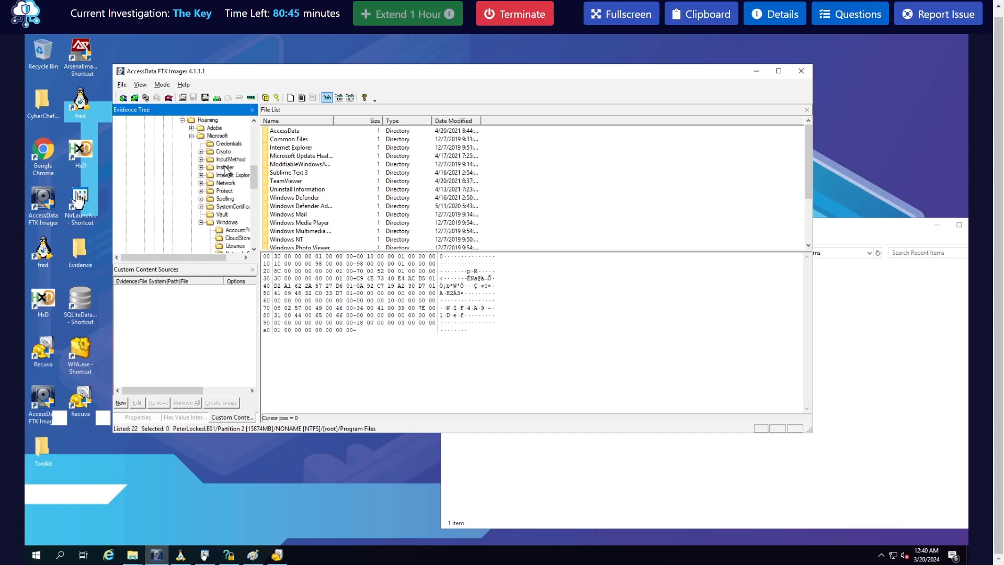
pyautogui.click(192, 136)
pyautogui.click(192, 135)
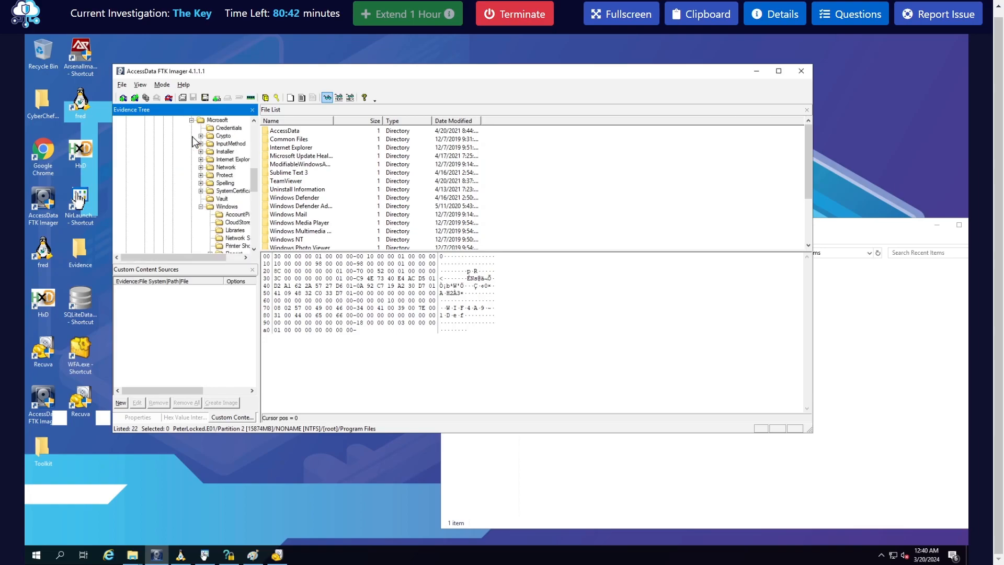
pyautogui.scroll(1, 196, 145)
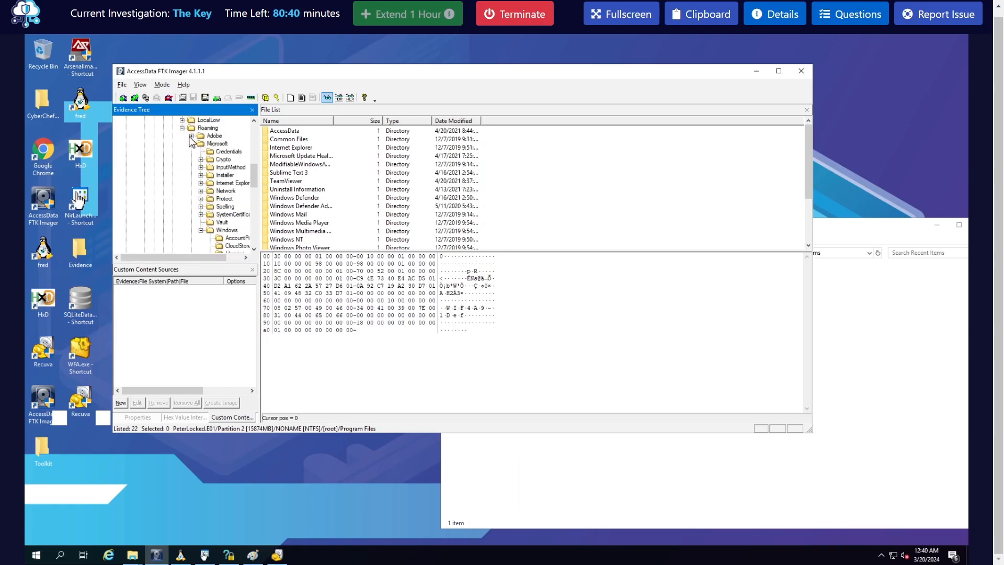
pyautogui.click(182, 127)
pyautogui.scroll(2, 209, 179)
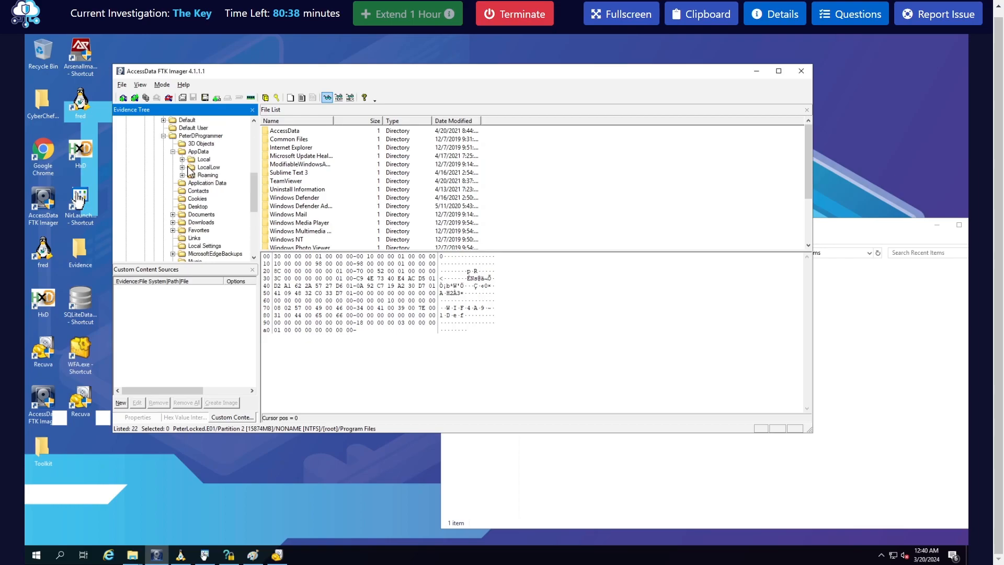
# - Expand Sublime Text 3 and its Cache folder under AppData/Local, widening the evidence tree to show longer folder names
pyautogui.click(182, 159)
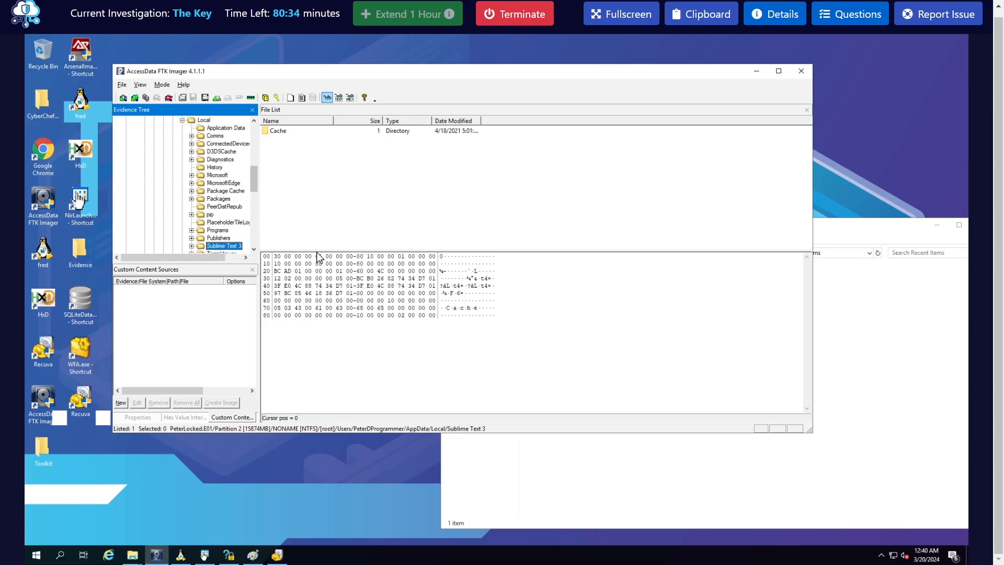
pyautogui.click(192, 246)
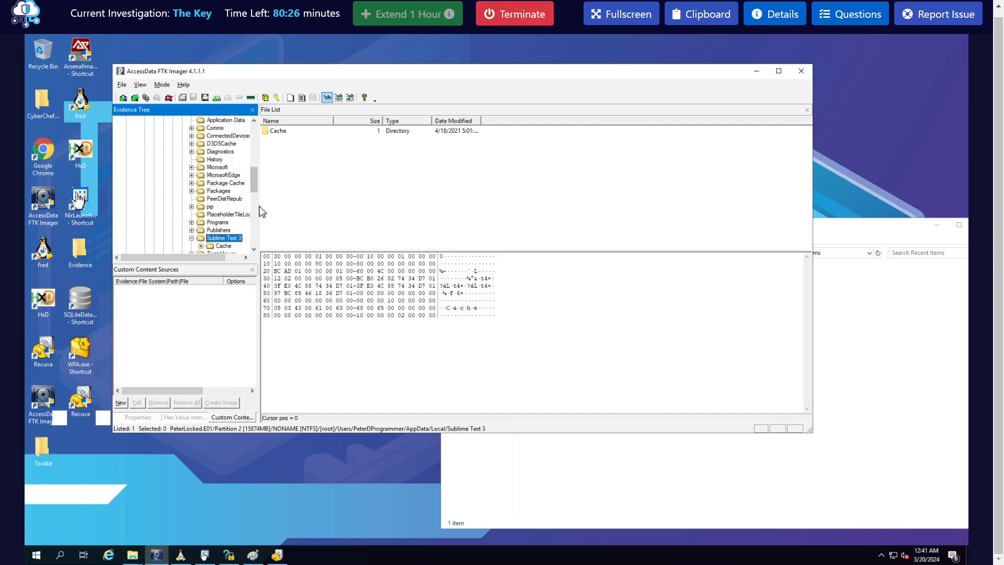
pyautogui.moveTo(259, 209); pyautogui.dragTo(276, 210)
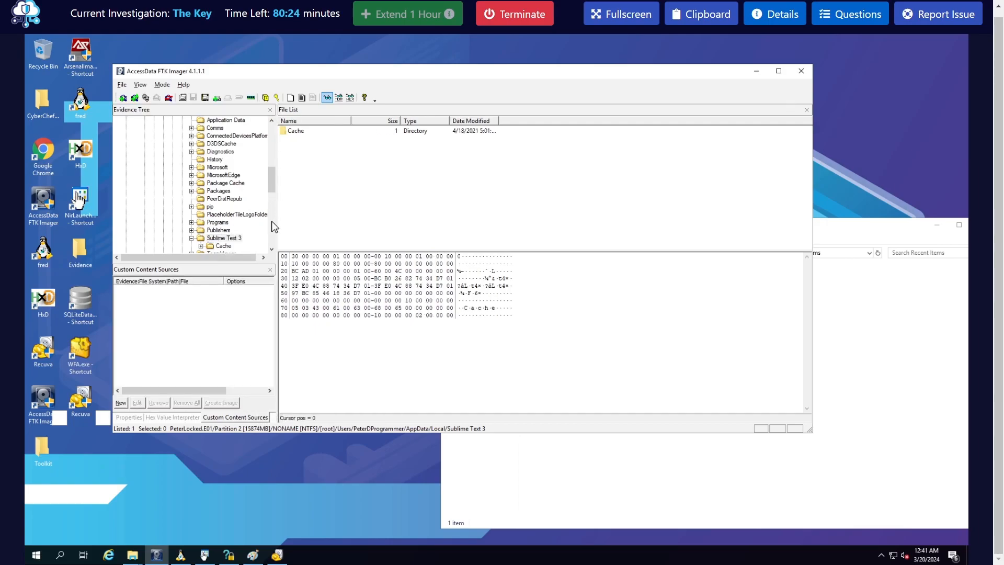
pyautogui.scroll(-2, 222, 220)
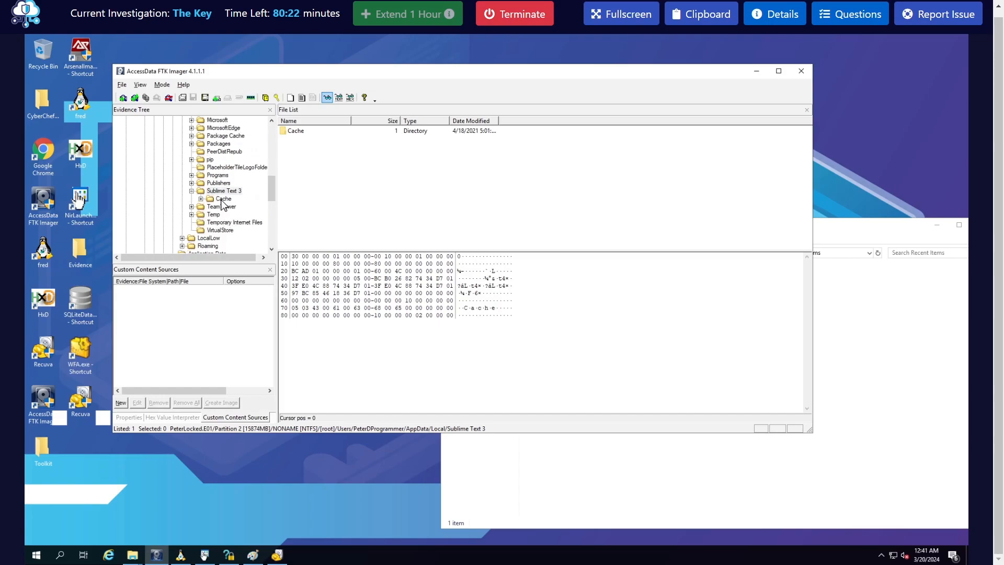
pyautogui.click(203, 201)
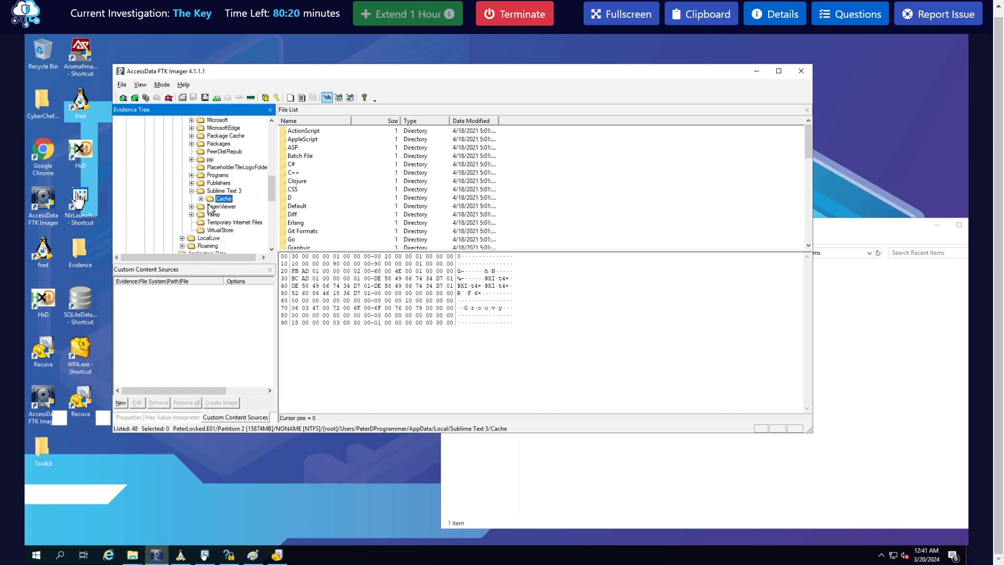
pyautogui.click(202, 199)
# - Look through the language subfolders of the Sublime Text 3 Cache in the evidence tree, and collapse the Cache folder
pyautogui.scroll(-4, 256, 200)
pyautogui.scroll(-8, 256, 205)
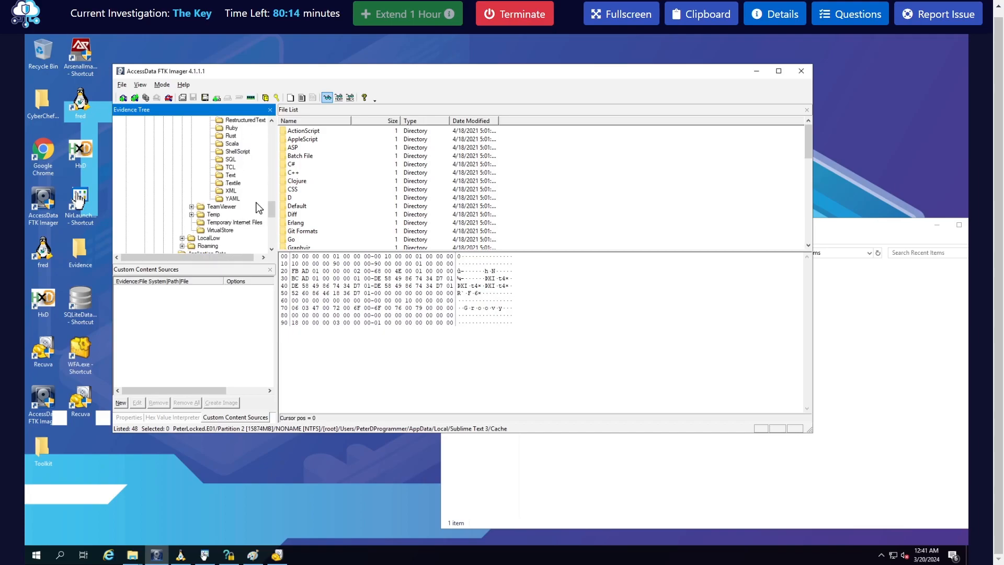
pyautogui.scroll(1, 258, 209)
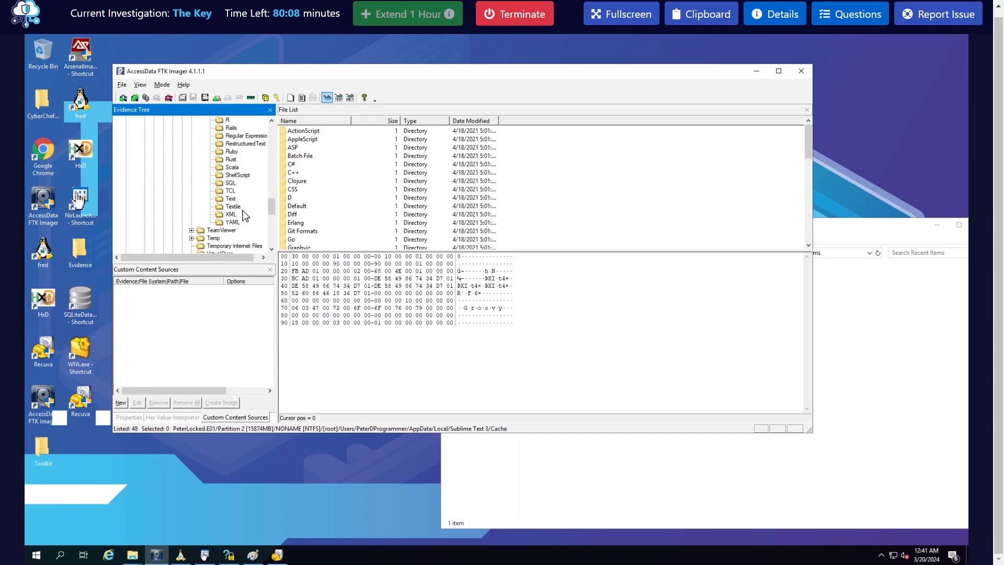
pyautogui.scroll(2, 234, 204)
pyautogui.scroll(5, 234, 204)
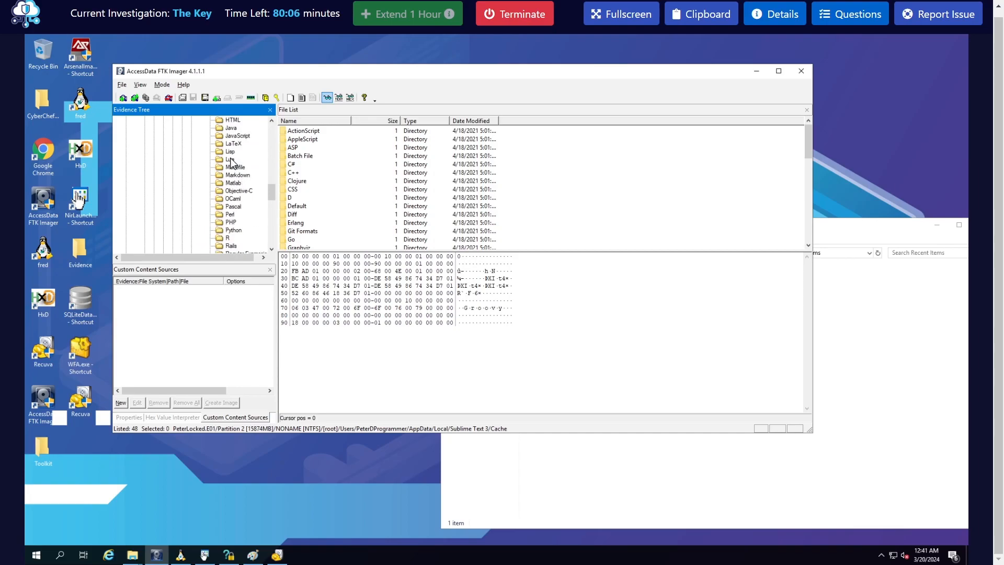
pyautogui.scroll(6, 248, 193)
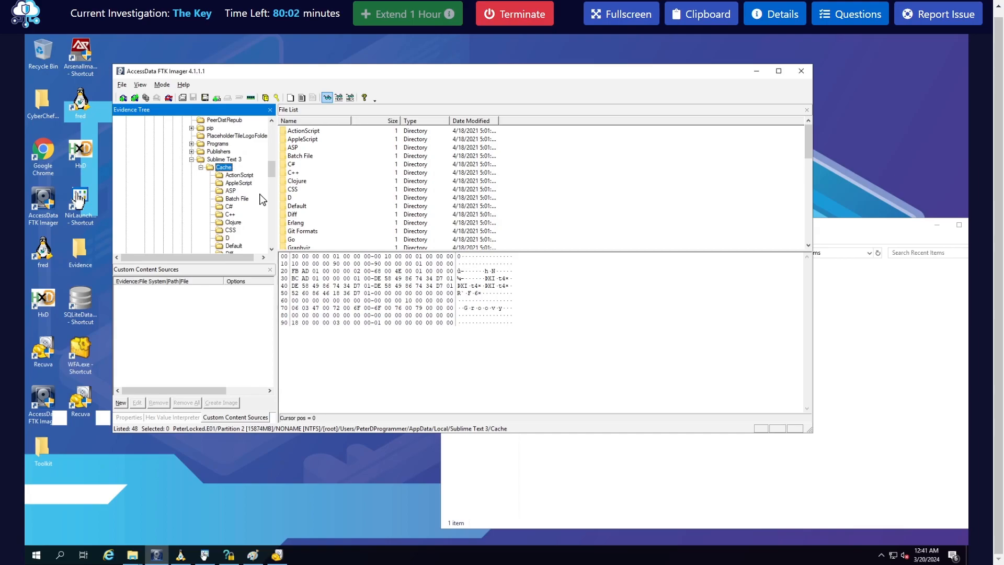
pyautogui.scroll(-1, 259, 199)
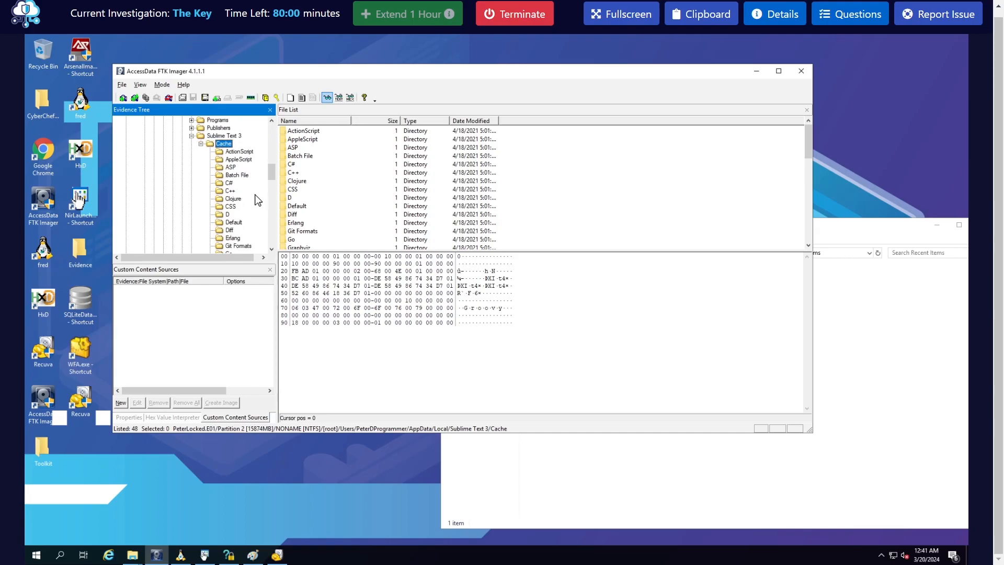
pyautogui.scroll(2, 256, 199)
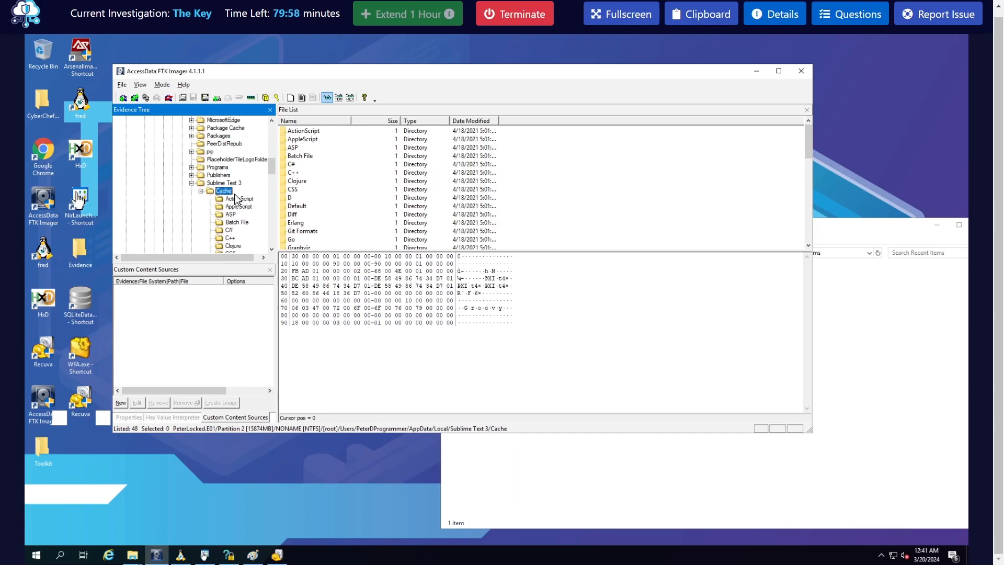
pyautogui.click(201, 191)
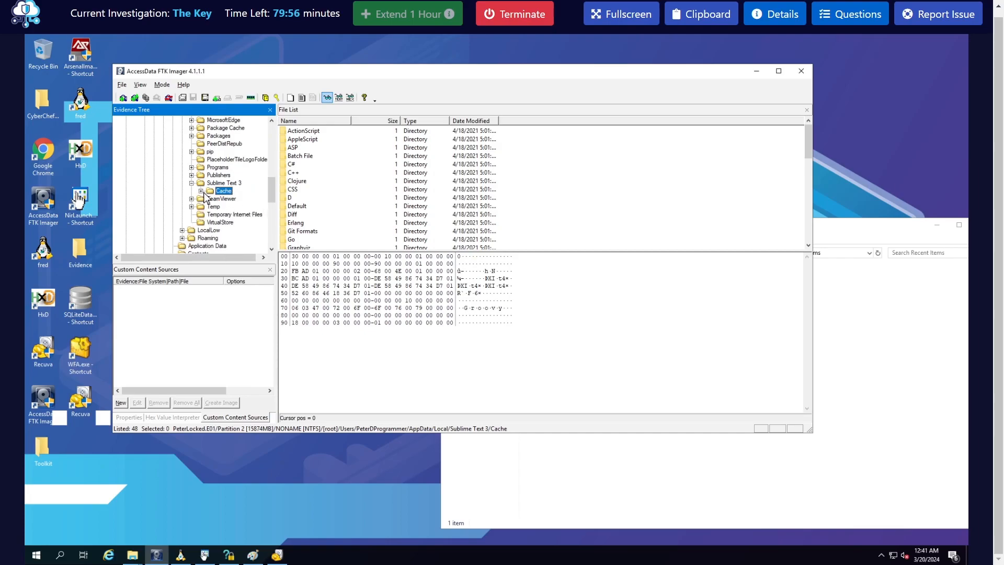
# - Select the C++ folder in the Cache file list to inspect its hex content, and look through the neighbouring folders
pyautogui.click(222, 183)
pyautogui.click(302, 135)
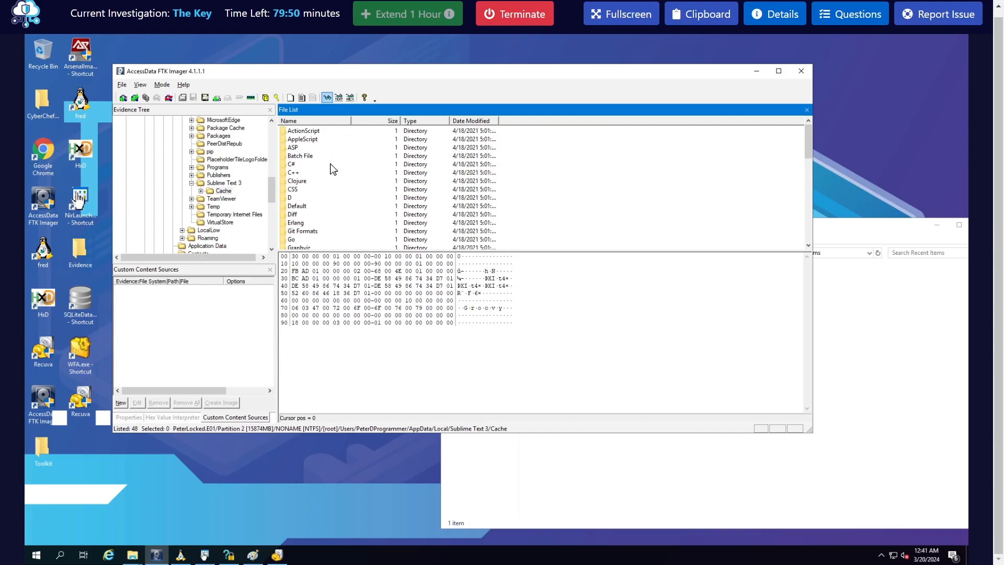
pyautogui.scroll(-5, 334, 224)
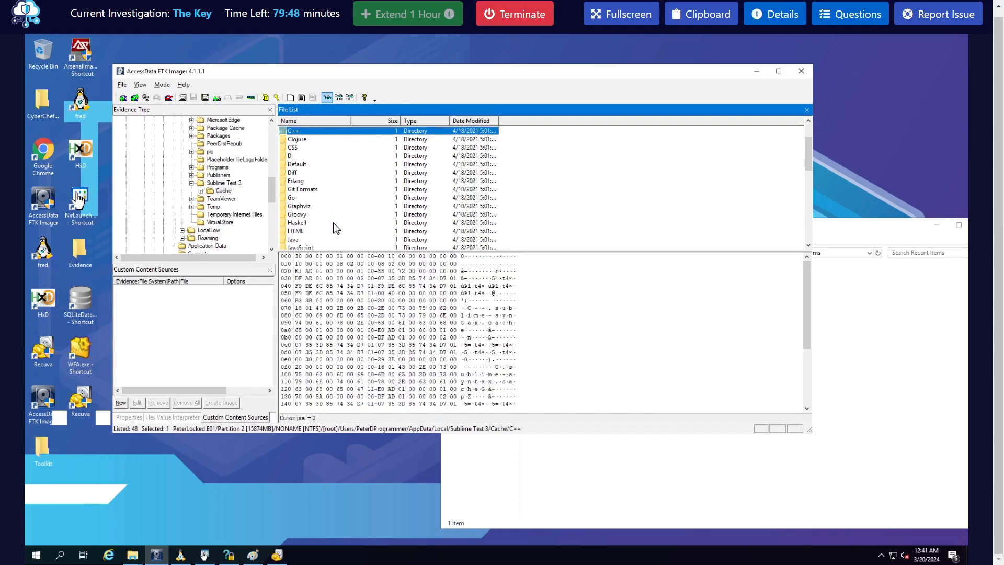
pyautogui.scroll(2, 336, 228)
pyautogui.scroll(1, 228, 202)
# - Collapse the Local folder, expand Roaming under AppData, and collapse the Windows folder inside Roaming/Microsoft
pyautogui.scroll(4, 228, 201)
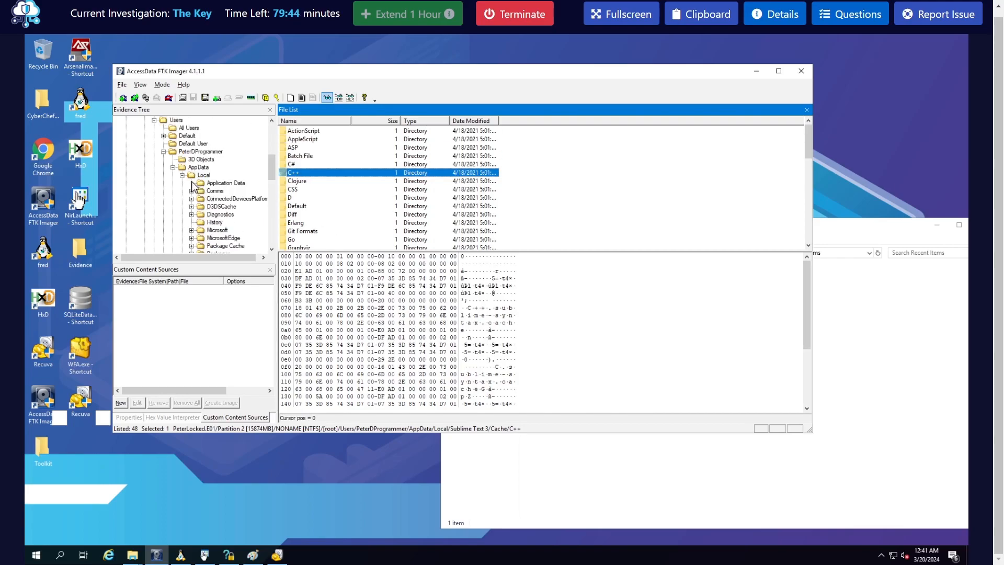
pyautogui.click(182, 175)
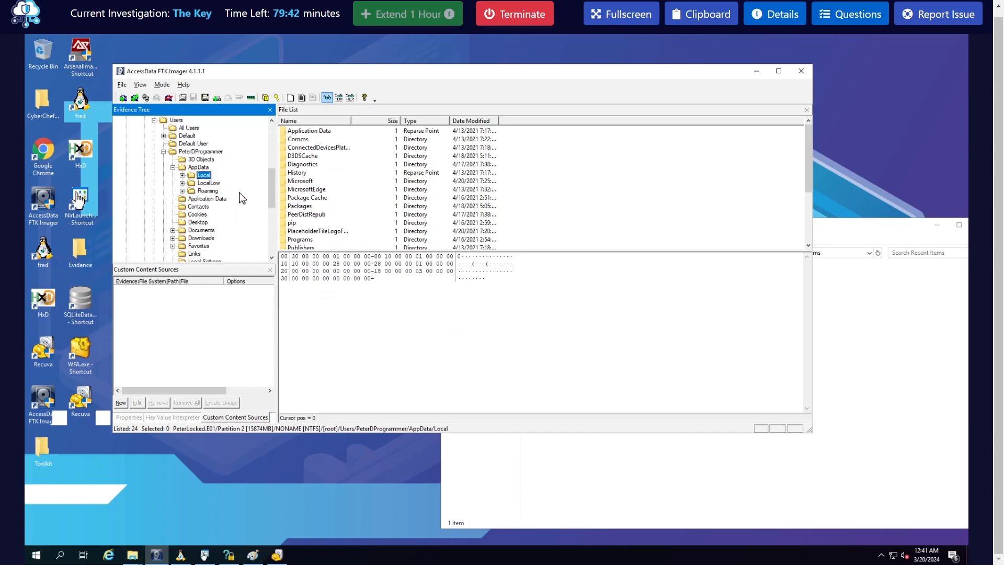
pyautogui.scroll(-3, 243, 199)
pyautogui.click(201, 223)
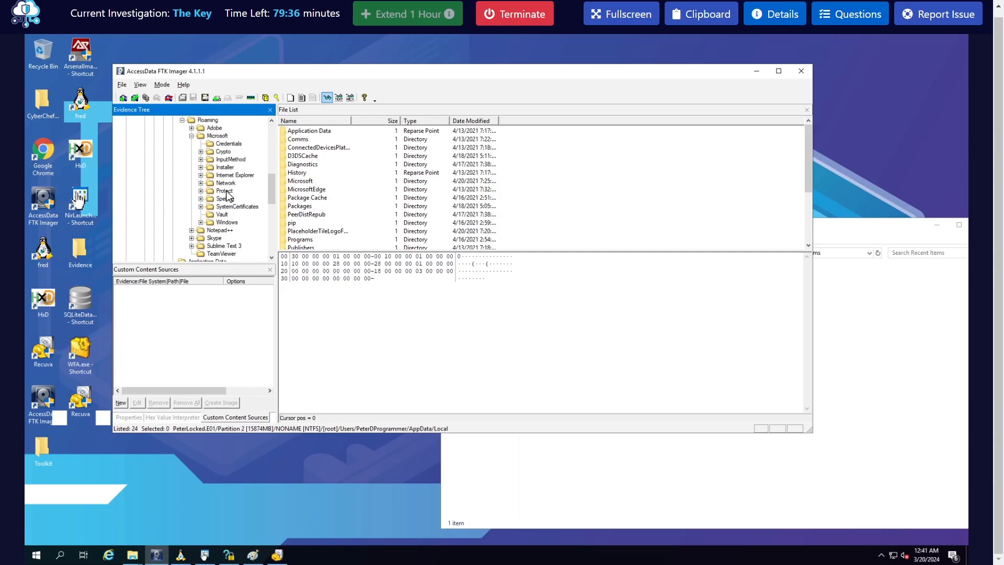
# - Collapse Roaming/Microsoft, go to Roaming/Sublime Text 3/Local, and display the contents of Session.sublime_session
pyautogui.click(192, 136)
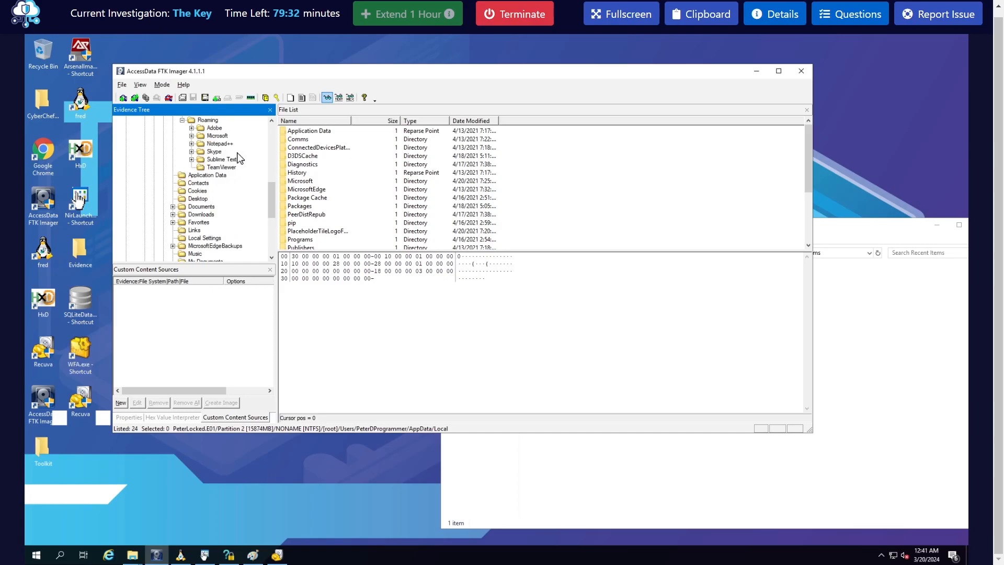
pyautogui.click(223, 159)
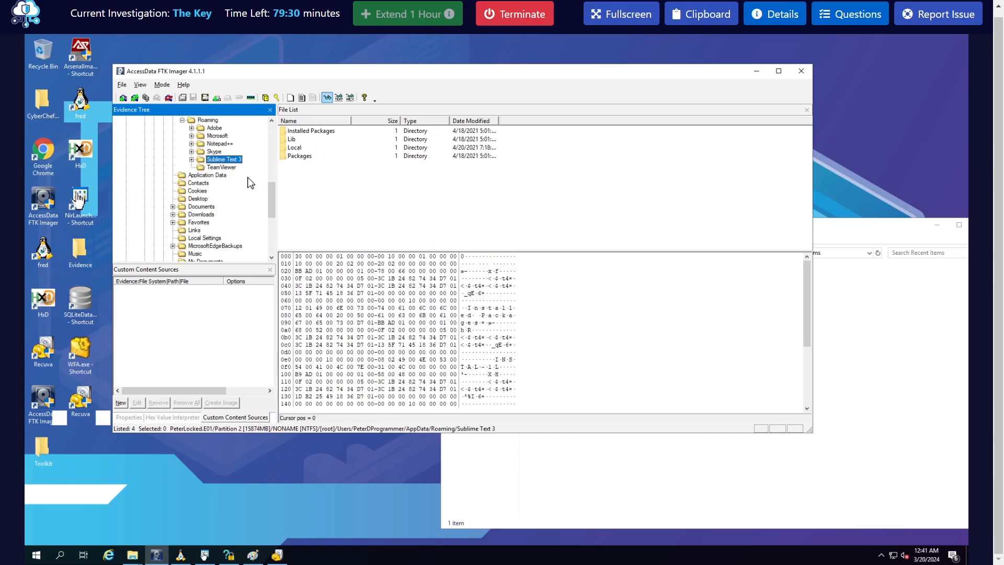
pyautogui.doubleClick(299, 148)
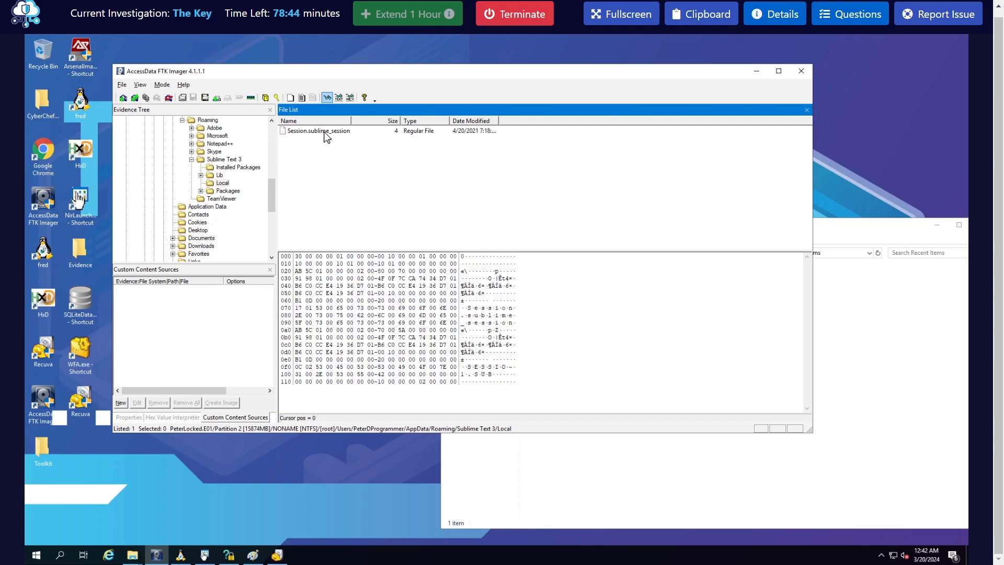
pyautogui.click(347, 131)
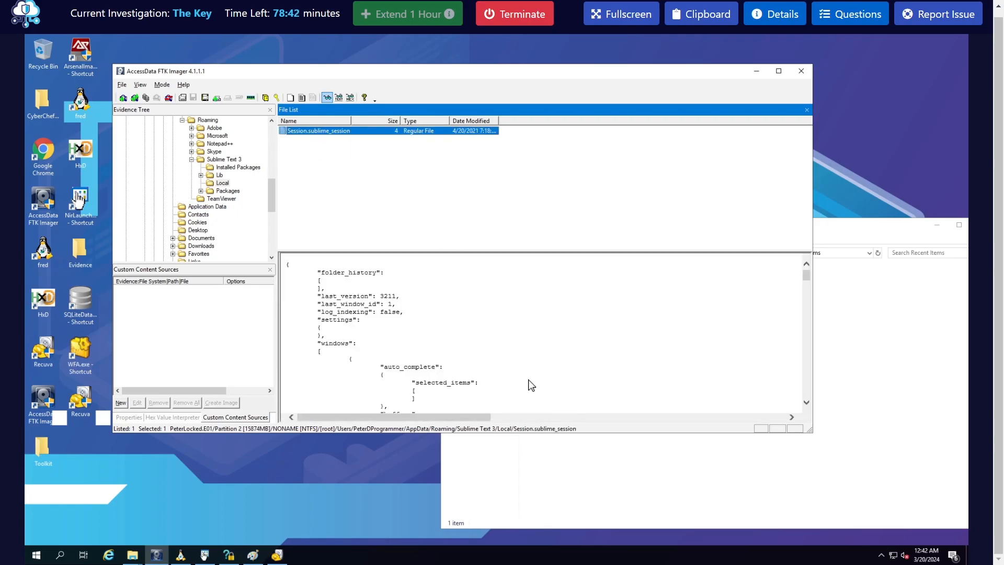
# - Reread the lab question about the "In Progress" task in Peter's Day Plan, and hide the question list
pyautogui.click(849, 14)
pyautogui.scroll(-3, 777, 412)
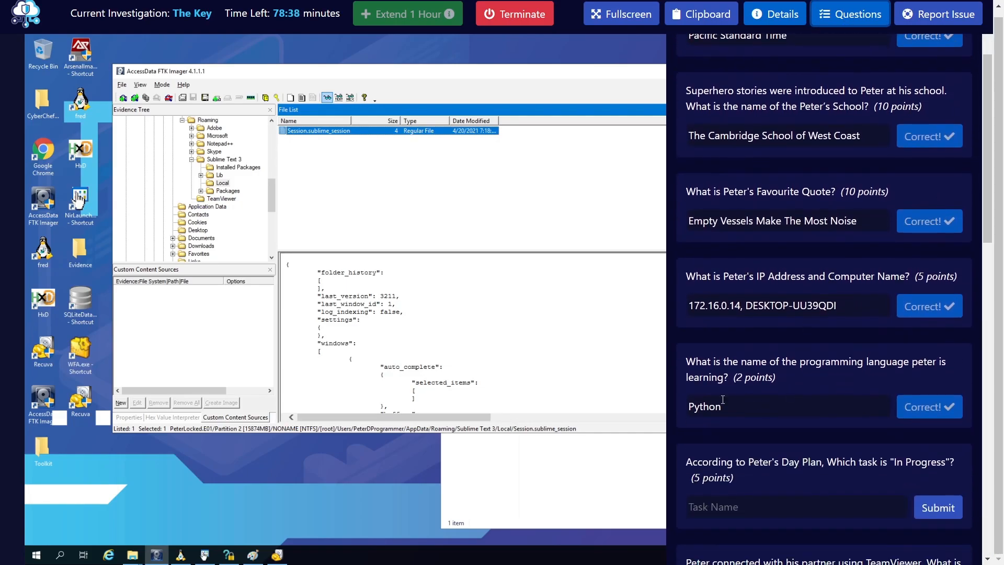
pyautogui.scroll(-1, 742, 454)
pyautogui.tripleClick(786, 296)
pyautogui.scroll(-1, 771, 419)
pyautogui.doubleClick(710, 332)
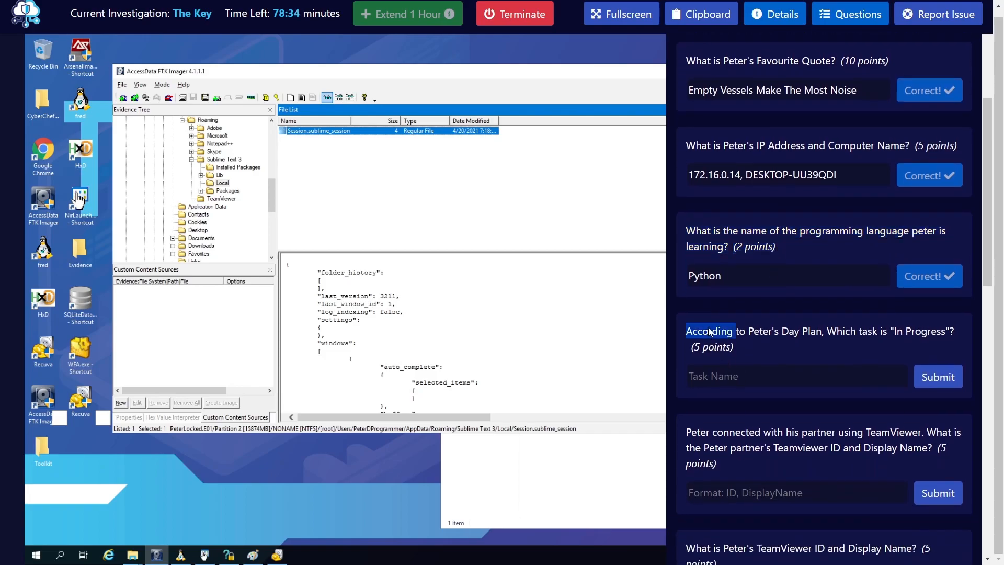
pyautogui.doubleClick(767, 332)
pyautogui.click(814, 338)
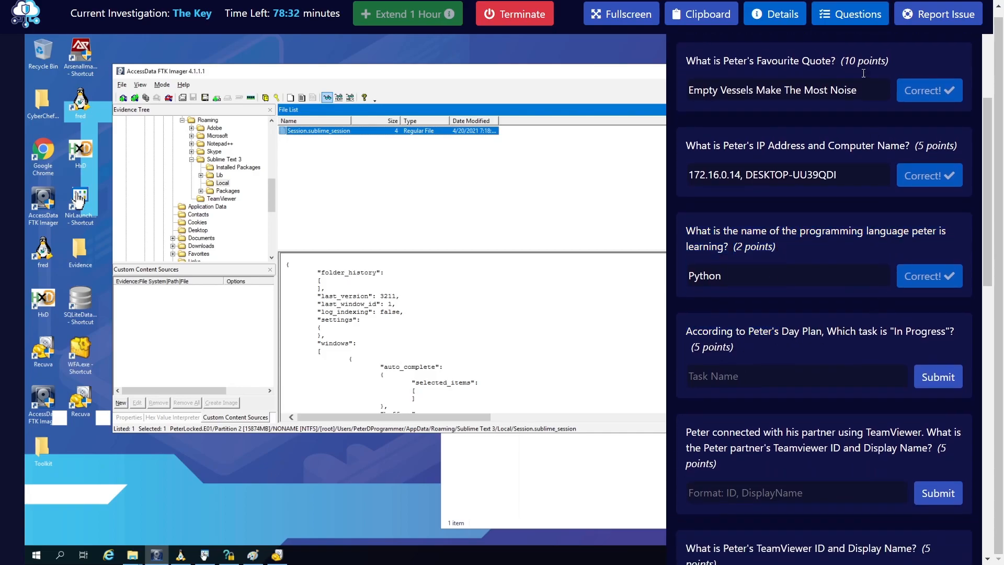
pyautogui.click(838, 22)
# - Read the Day Plan entry in the session file's buffer contents through to its last task
pyautogui.scroll(-1, 489, 365)
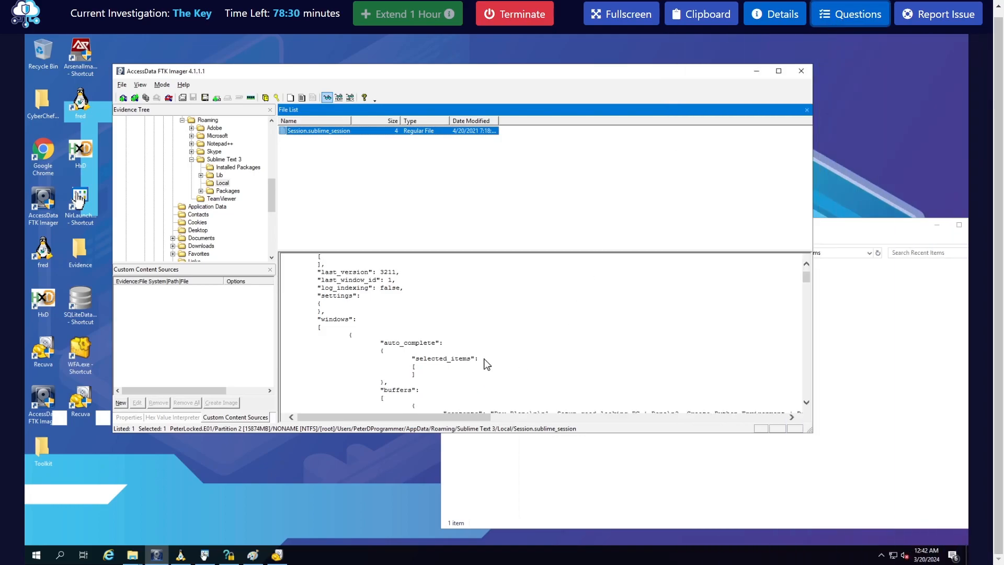
pyautogui.click(484, 364)
pyautogui.scroll(-2, 484, 366)
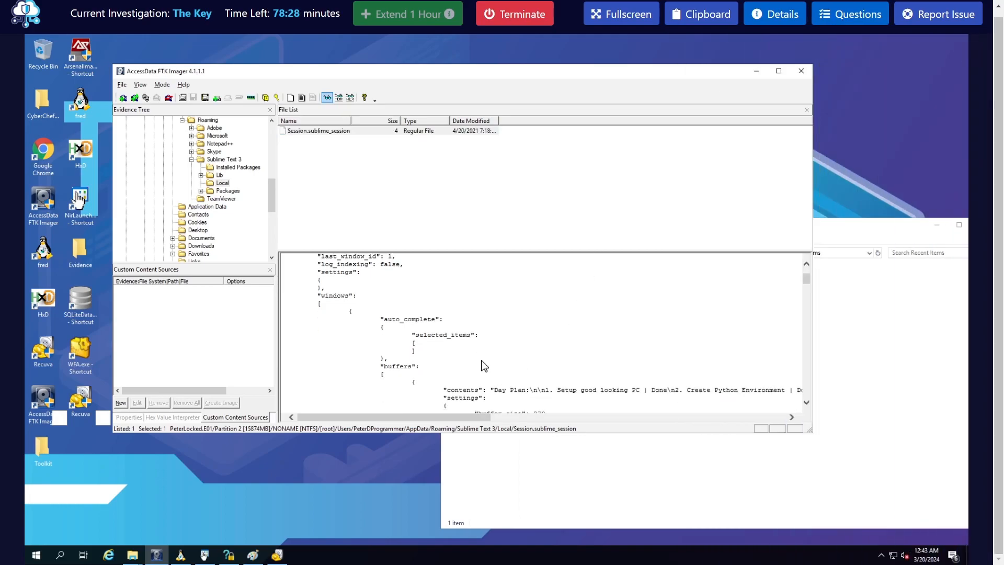
pyautogui.moveTo(526, 366); pyautogui.dragTo(494, 366)
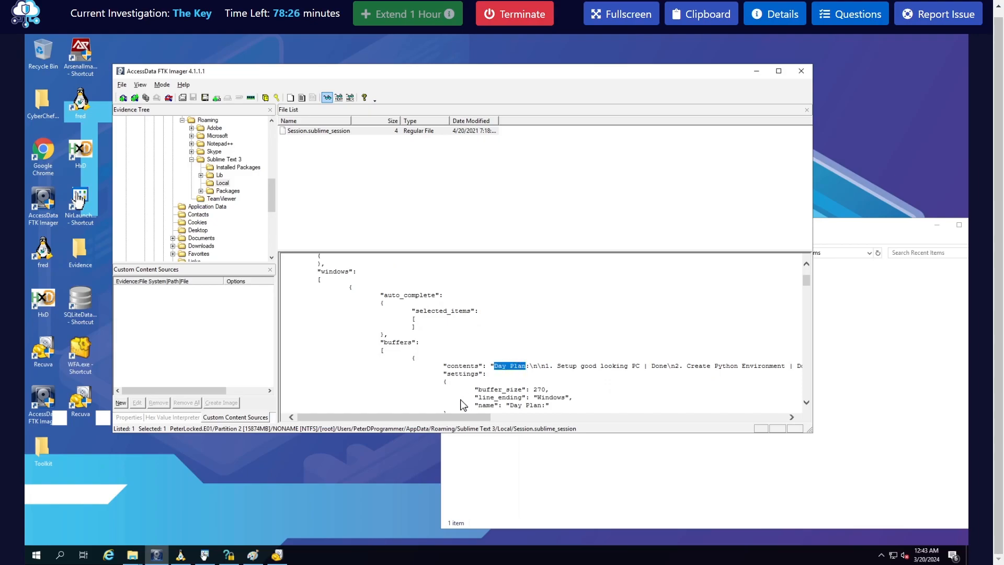
pyautogui.moveTo(440, 417); pyautogui.dragTo(620, 418)
pyautogui.tripleClick(469, 368)
pyautogui.click(511, 371)
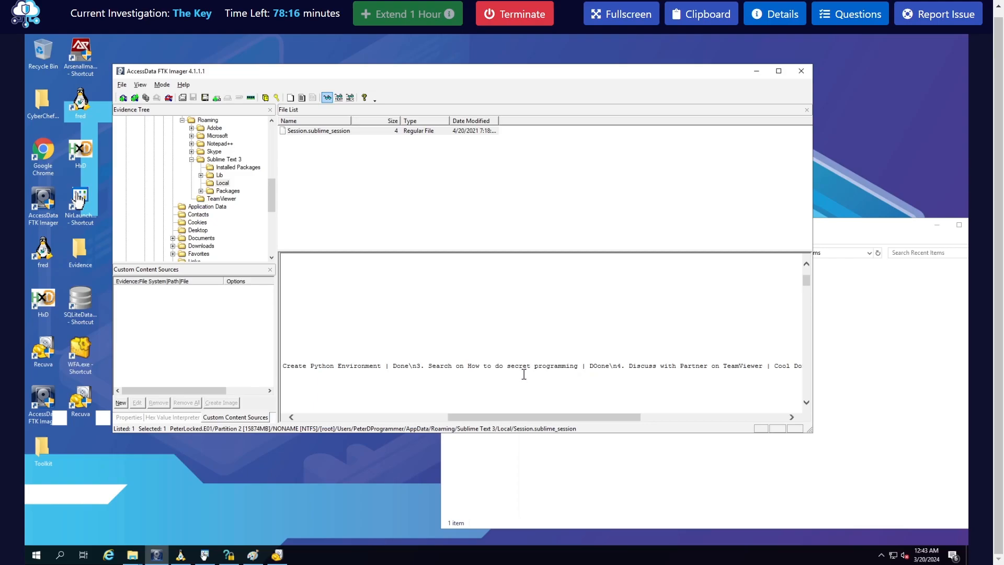
pyautogui.moveTo(595, 418); pyautogui.dragTo(706, 416)
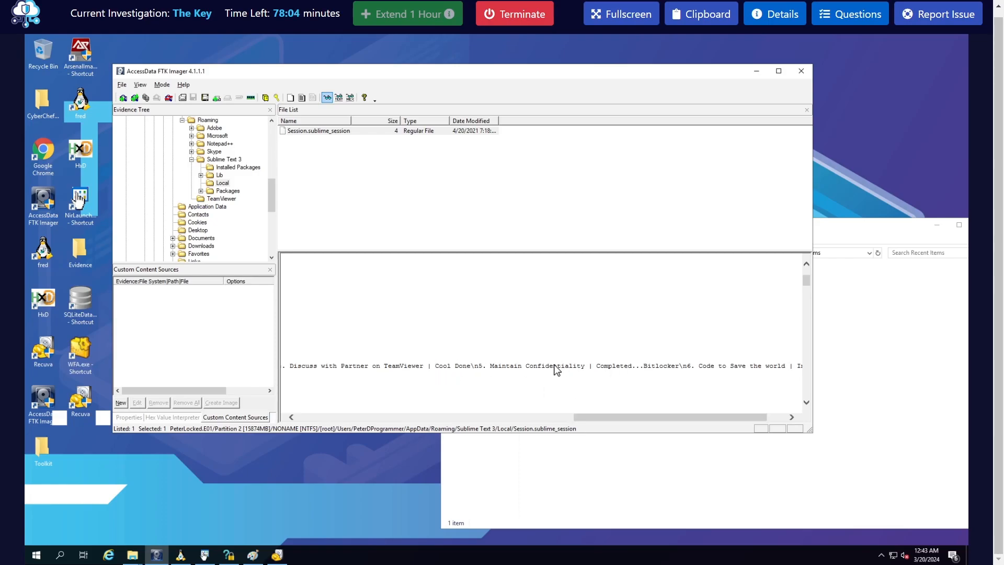
pyautogui.moveTo(664, 424)
pyautogui.mouseDown()
pyautogui.moveTo(698, 426)
pyautogui.moveTo(683, 425)
pyautogui.mouseUp()
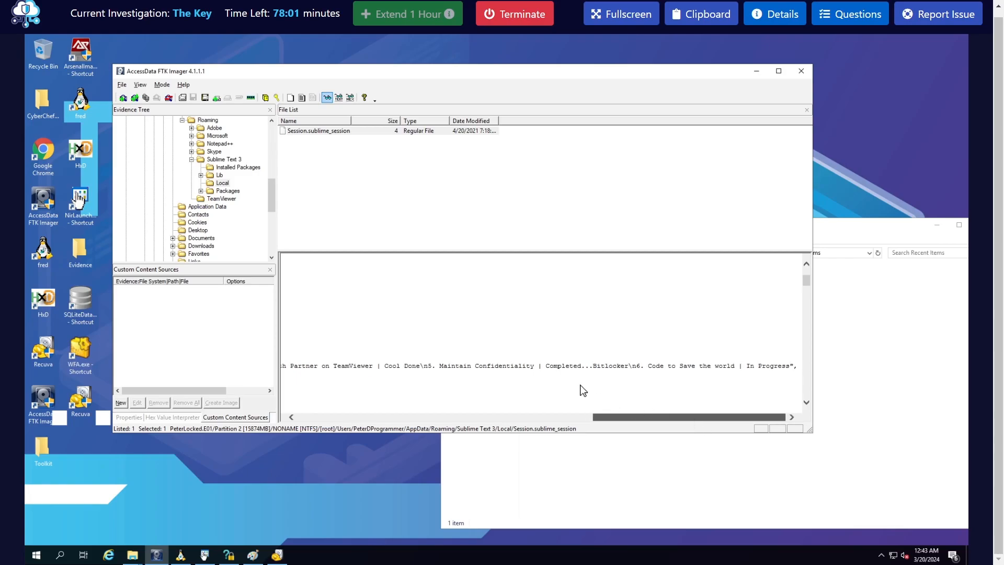
# - Copy the task name "Code to Save the world" from the Day Plan line in the session file
pyautogui.doubleClick(611, 367)
pyautogui.moveTo(668, 419); pyautogui.dragTo(685, 418)
pyautogui.click(665, 367)
pyautogui.moveTo(649, 366); pyautogui.dragTo(734, 365)
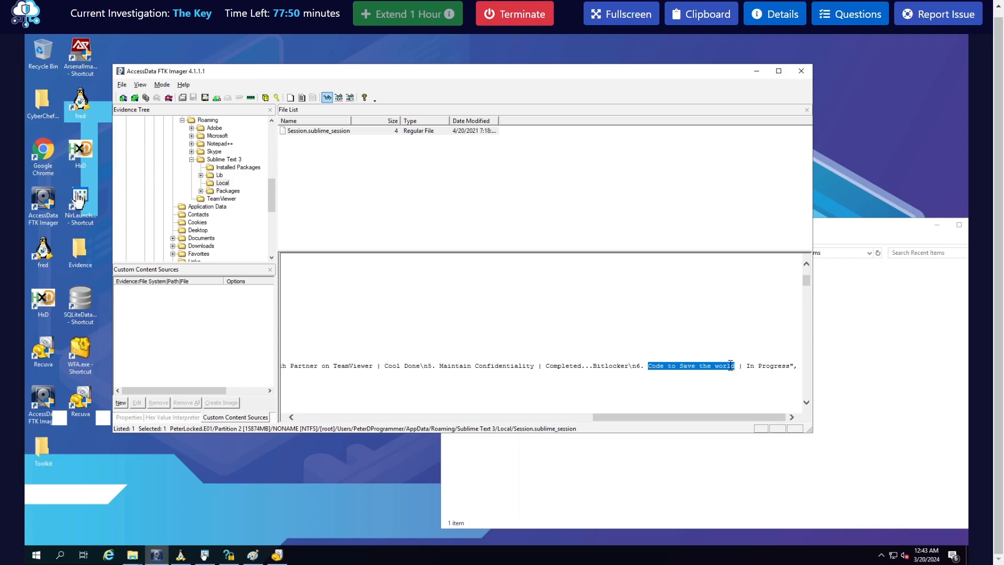
pyautogui.rightClick(724, 367)
pyautogui.click(745, 387)
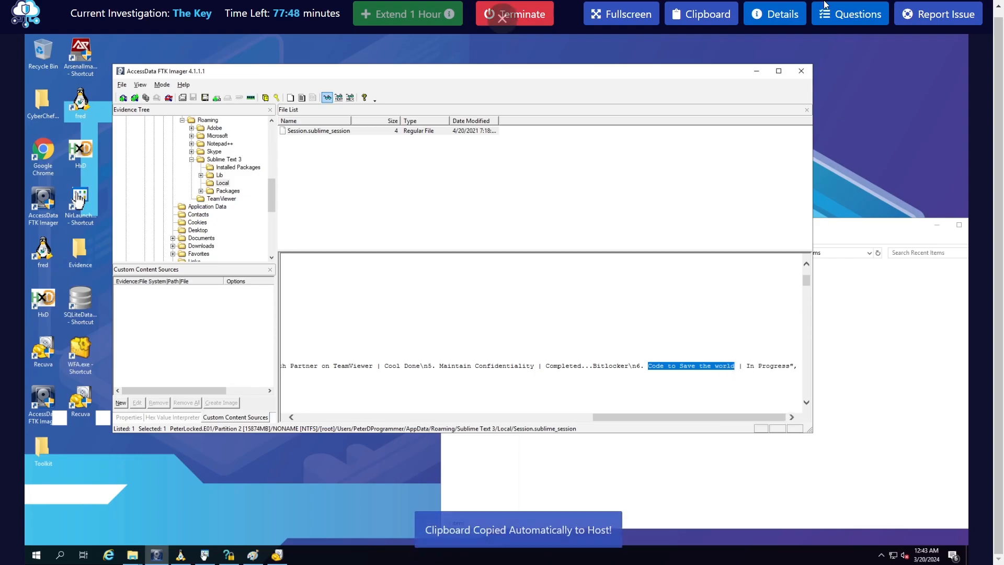
# - Submit "Code to Save the world" as the answer to the Day Plan "In Progress" question
pyautogui.click(825, 6)
pyautogui.scroll(-5, 787, 375)
pyautogui.click(749, 312)
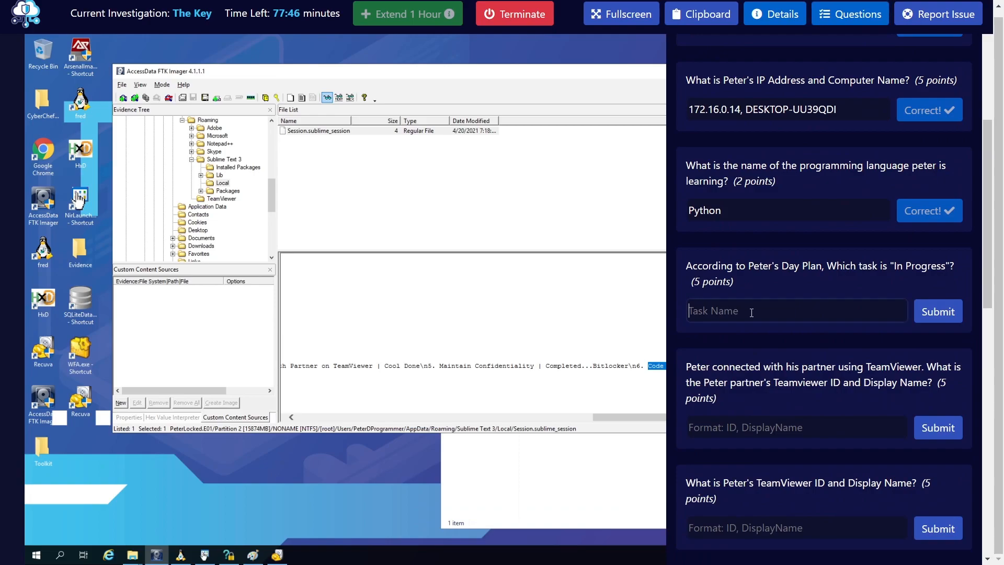
pyautogui.hotkey('ctrl', 'v')
pyautogui.click(921, 313)
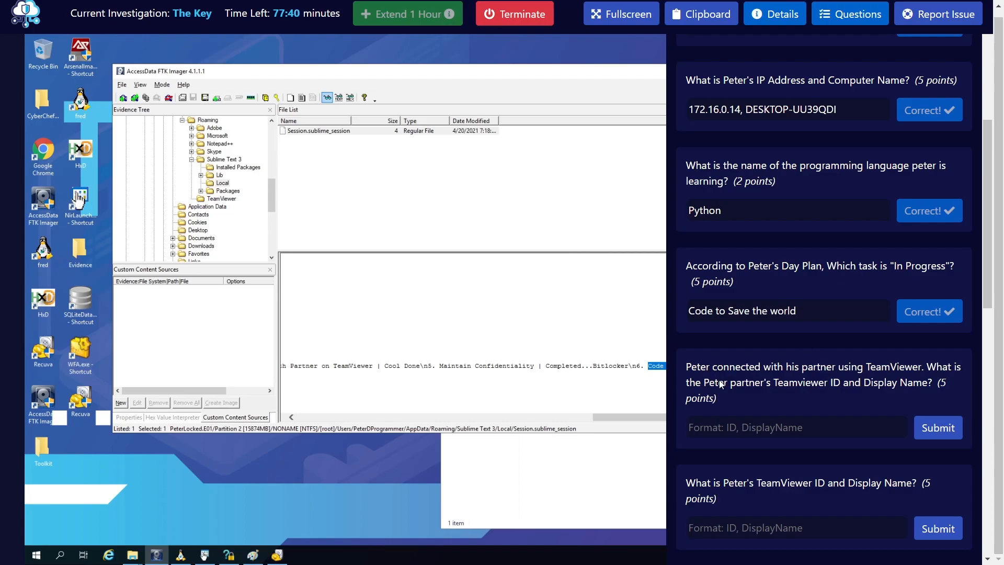
# - Read the question about the partner's TeamViewer ID and display name, and minimize the FTK Imager and File Explorer windows
pyautogui.scroll(-3, 721, 384)
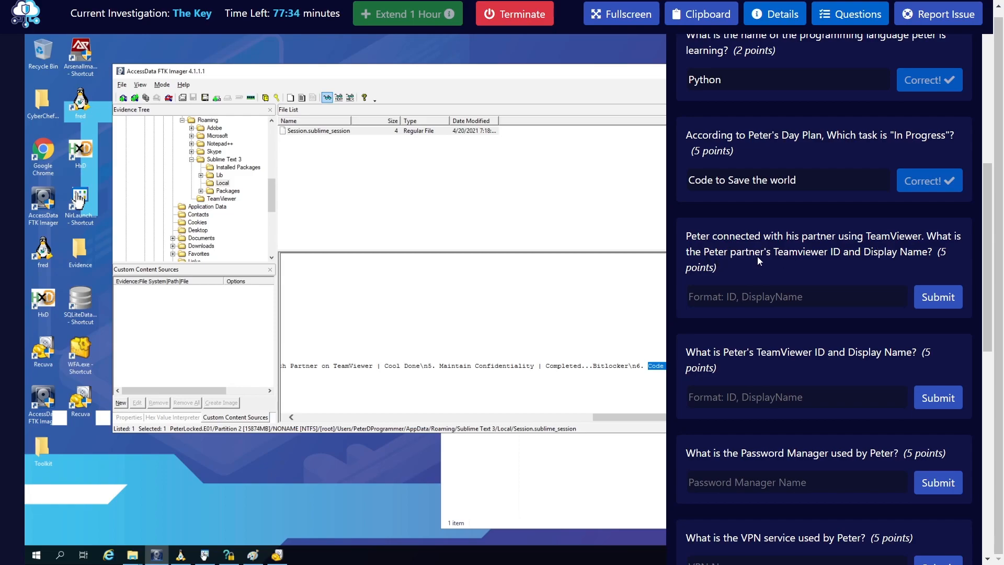
pyautogui.click(850, 13)
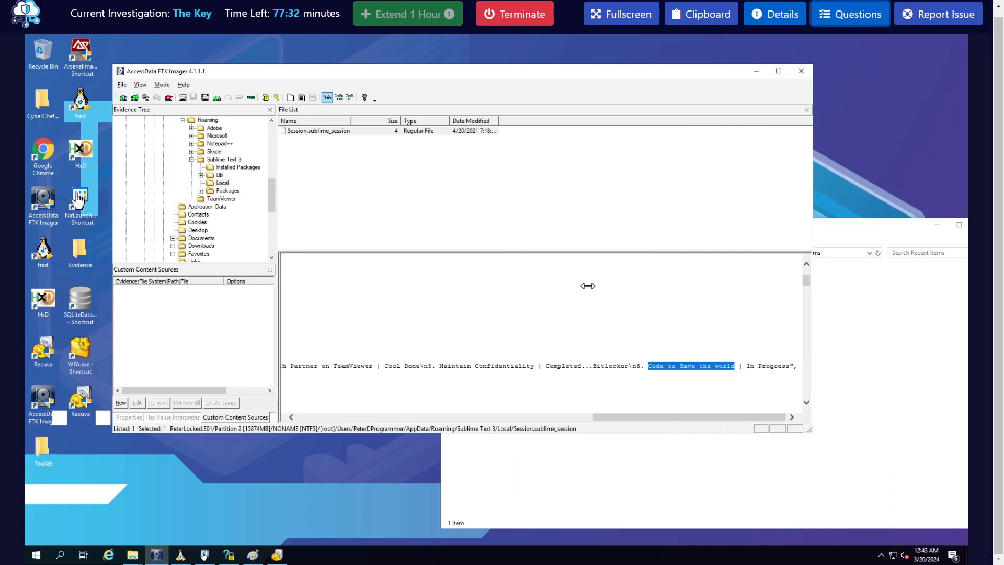
pyautogui.click(764, 72)
pyautogui.moveTo(660, 224); pyautogui.dragTo(354, 135)
pyautogui.click(631, 136)
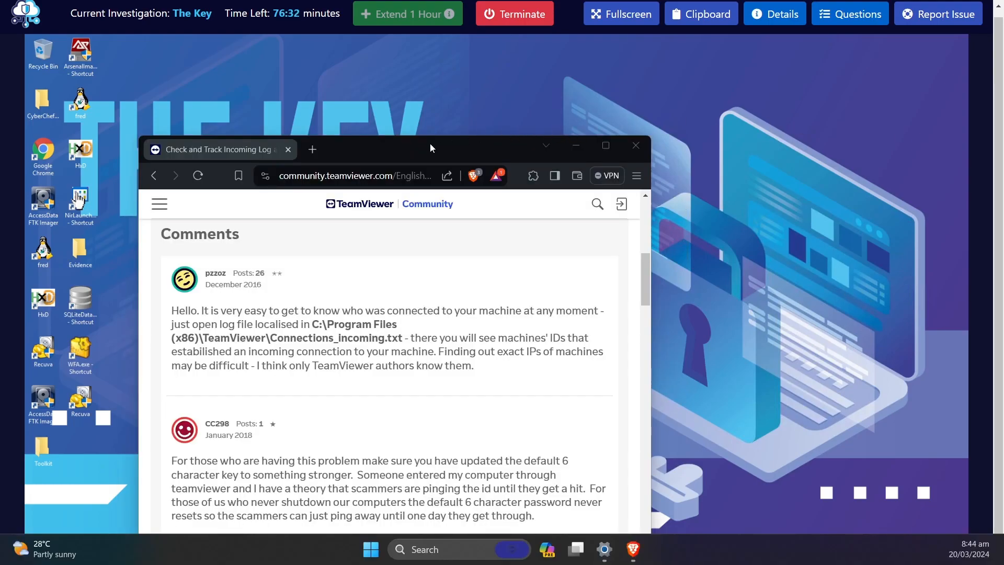
# - Look up the incoming-connection log path in the TeamViewer Community comment in the browser, and minimize the browser
pyautogui.moveTo(430, 148); pyautogui.dragTo(441, 88)
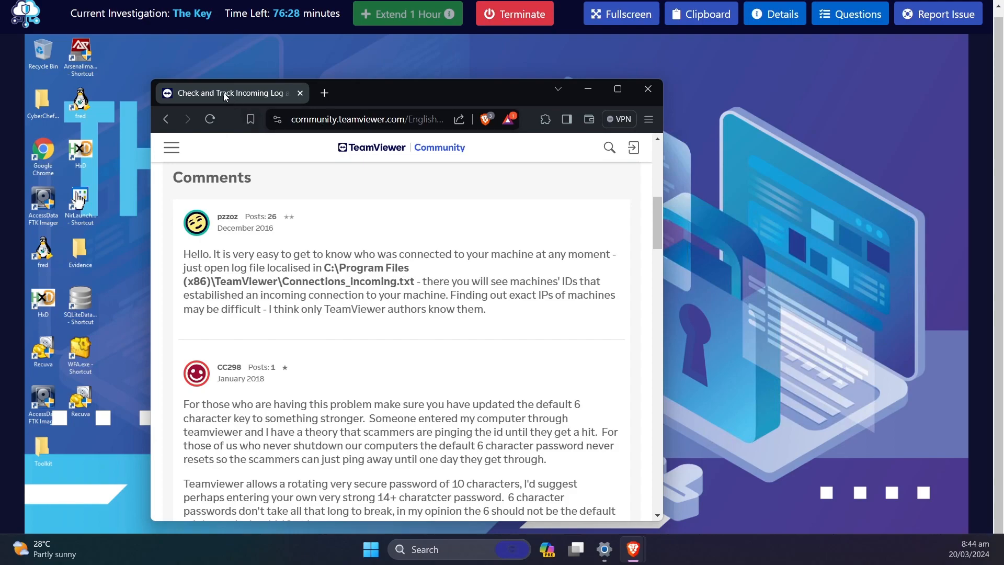
pyautogui.scroll(-1, 310, 344)
pyautogui.scroll(1, 334, 350)
pyautogui.moveTo(288, 284)
pyautogui.mouseDown()
pyautogui.moveTo(351, 283)
pyautogui.moveTo(335, 269)
pyautogui.moveTo(407, 271)
pyautogui.moveTo(214, 285)
pyautogui.moveTo(286, 278)
pyautogui.mouseUp()
pyautogui.click(328, 269)
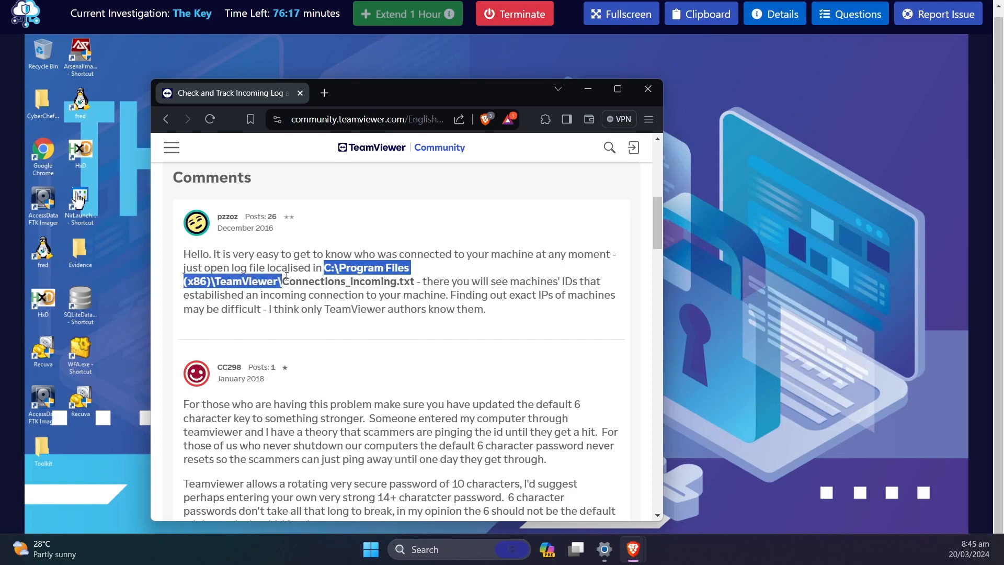
pyautogui.click(588, 88)
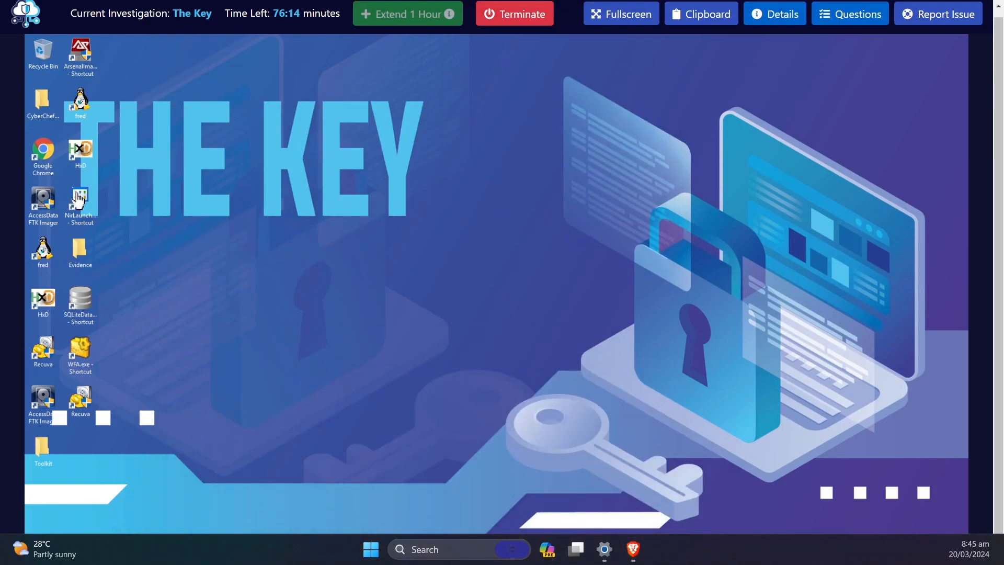
# - Bring up the RecoveredFiles window in File Explorer and browse from it to Local Disk (E:)
pyautogui.click(410, 281)
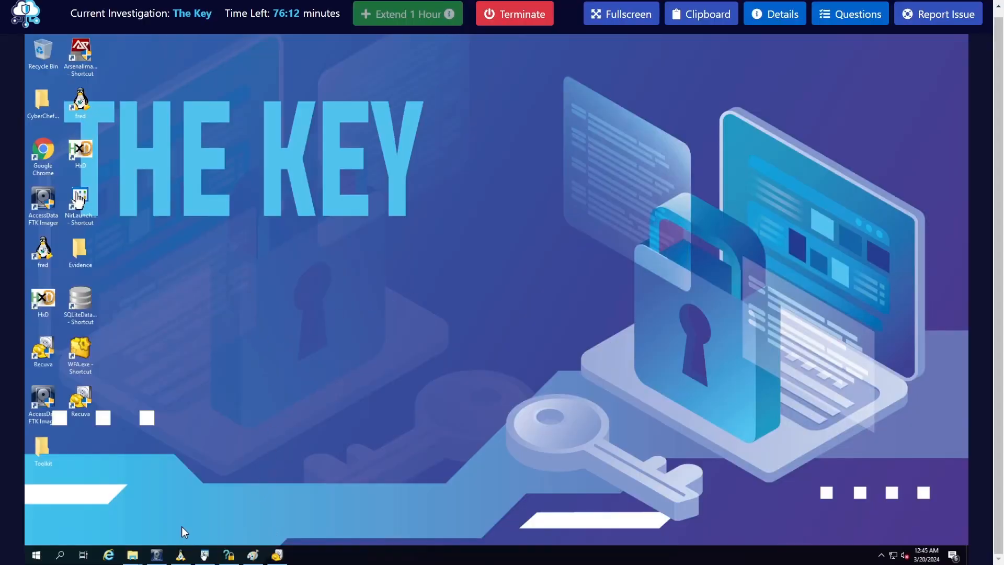
pyautogui.moveTo(132, 558)
pyautogui.click(192, 522)
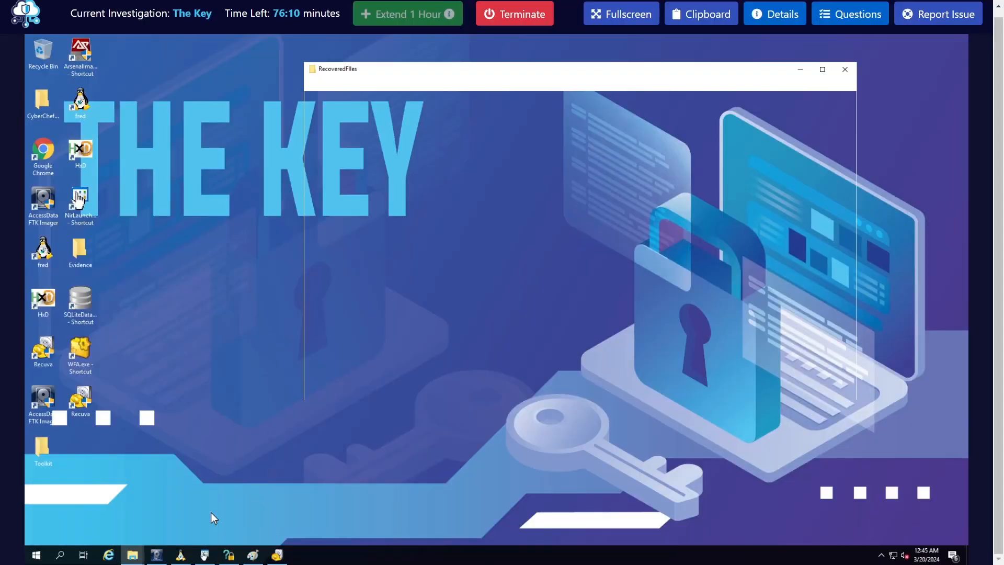
pyautogui.click(336, 183)
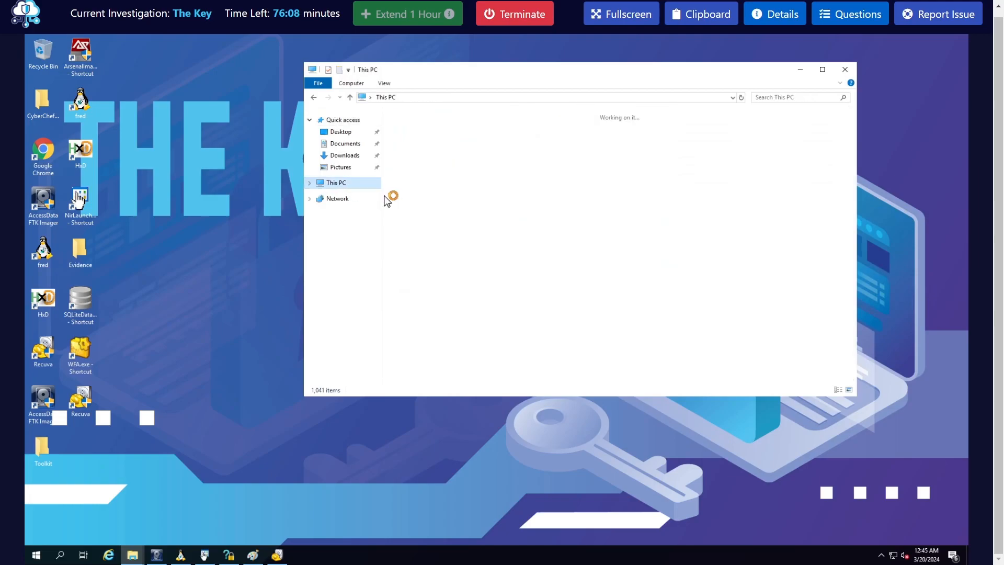
pyautogui.doubleClick(735, 233)
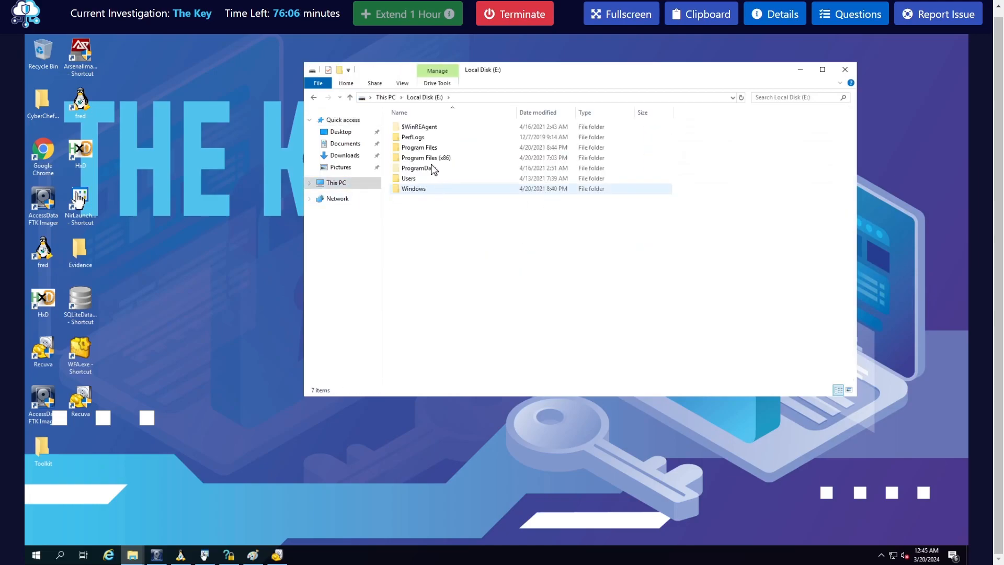
# - Check Program Files (x86) for TeamViewer, return to Program Files/TeamViewer, and open the Connections_incoming text file
pyautogui.doubleClick(432, 159)
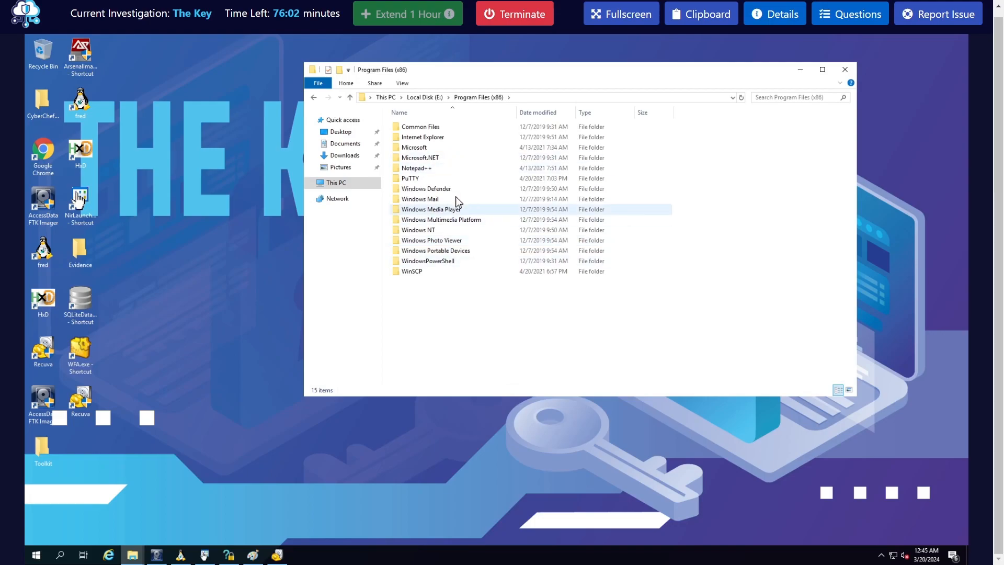
pyautogui.hotkey('alt', 'Left')
pyautogui.doubleClick(421, 148)
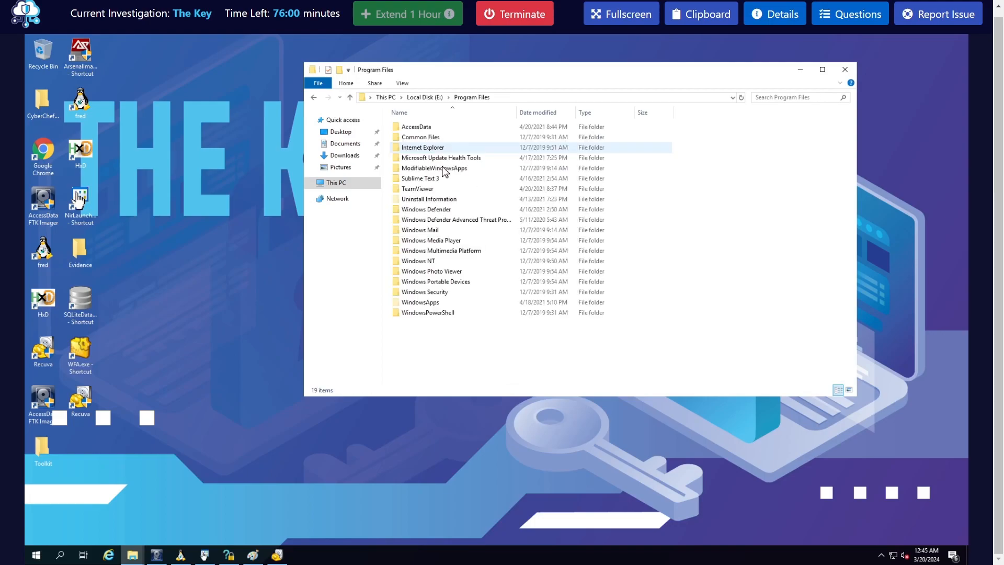
pyautogui.doubleClick(437, 190)
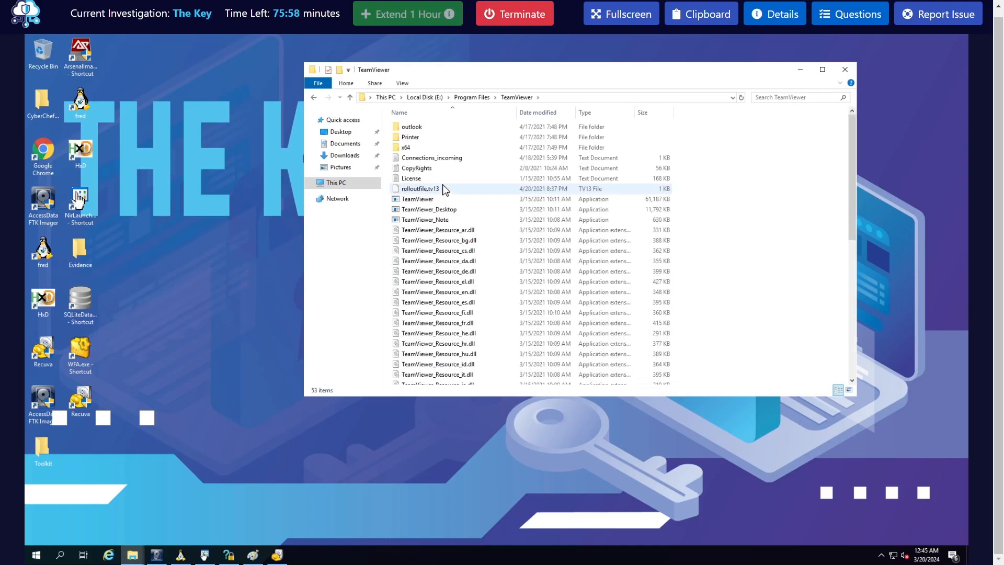
pyautogui.doubleClick(421, 158)
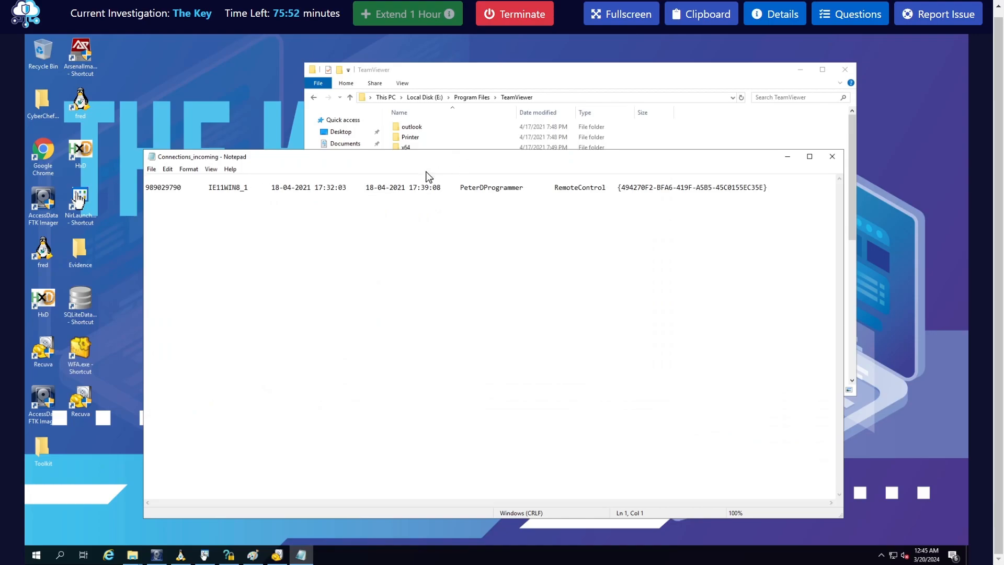
# - Examine the connection entry in Connections_incoming for the partner's TeamViewer ID and display name
pyautogui.doubleClick(162, 189)
pyautogui.moveTo(783, 187); pyautogui.dragTo(147, 187)
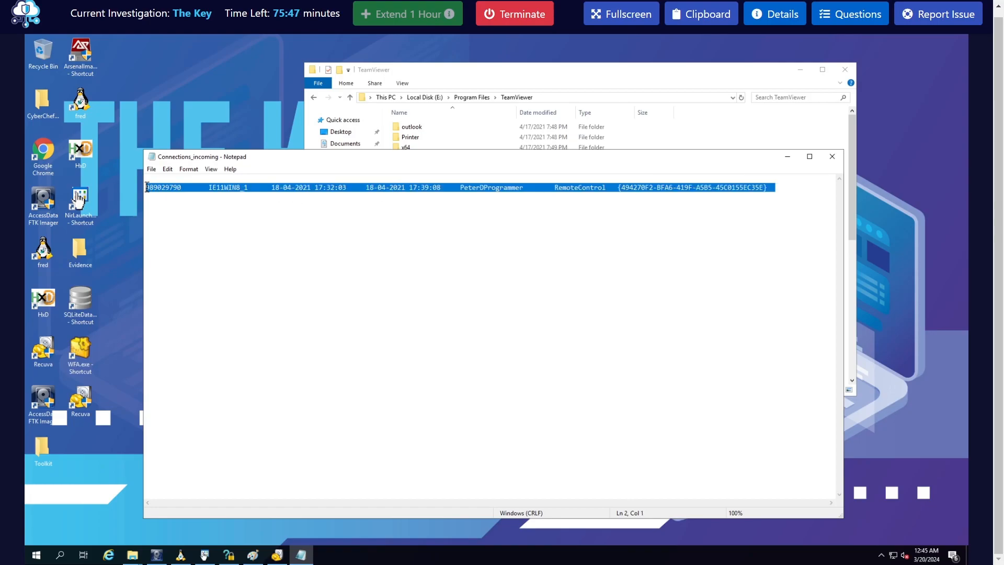
pyautogui.click(176, 187)
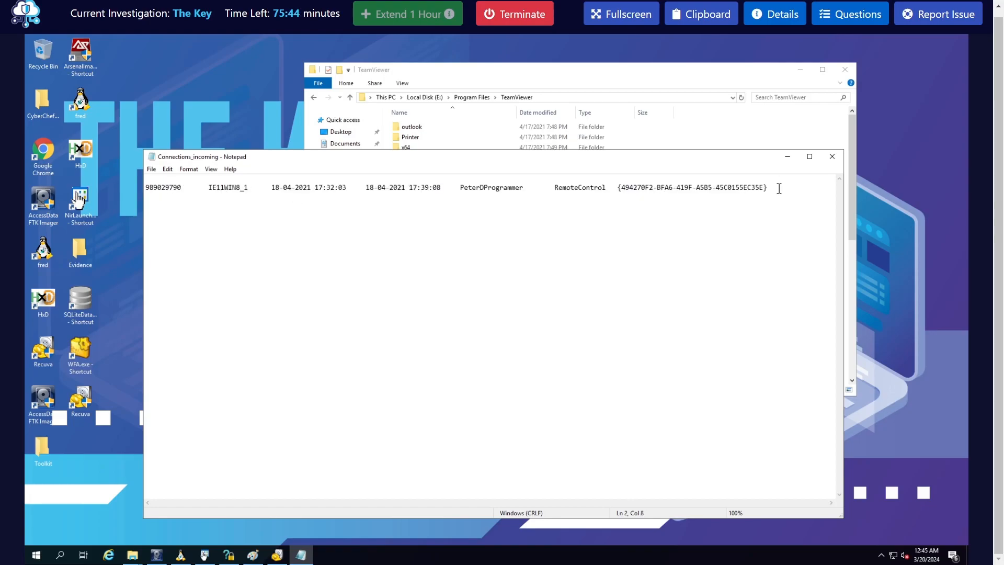
pyautogui.moveTo(771, 188); pyautogui.dragTo(146, 188)
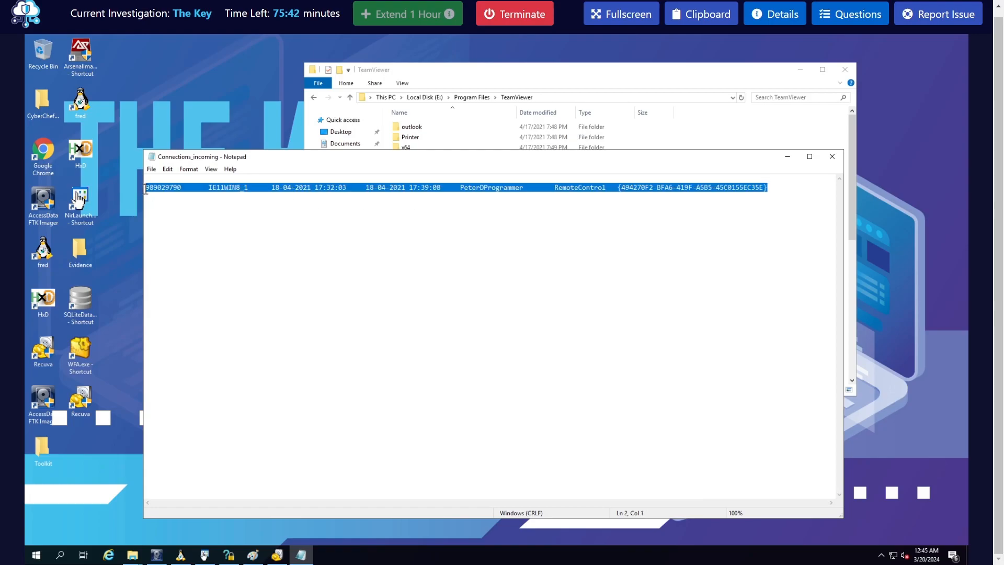
pyautogui.doubleClick(166, 187)
pyautogui.doubleClick(226, 188)
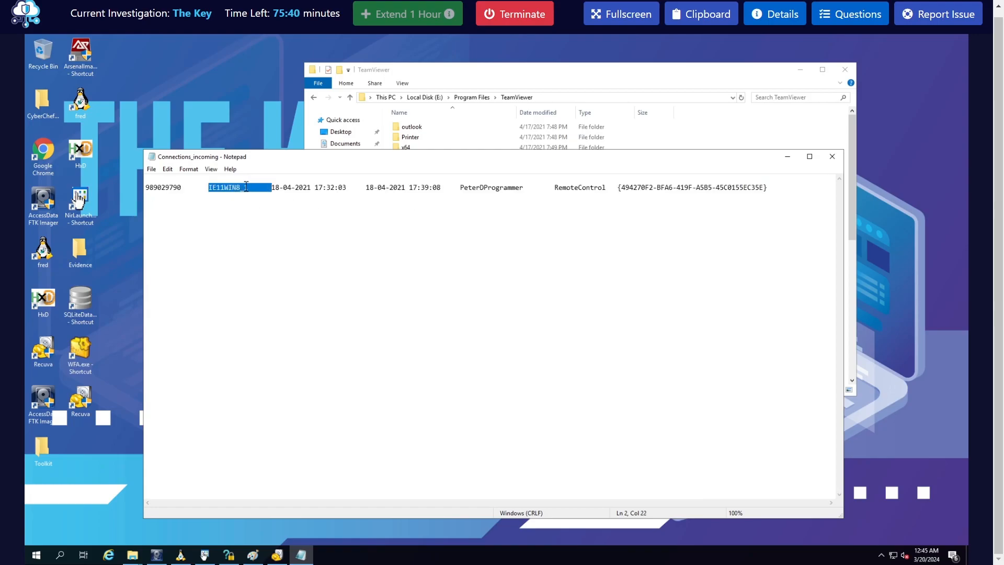
# - Bring up the lab questions and copy the partner's TeamViewer ID from Connections_incoming into the answer about the partner's ID and display name
pyautogui.click(248, 188)
pyautogui.keyDown('shift'); pyautogui.click(210, 190); pyautogui.keyUp('shift')
pyautogui.click(851, 28)
pyautogui.scroll(-5, 799, 352)
pyautogui.scroll(-2, 754, 440)
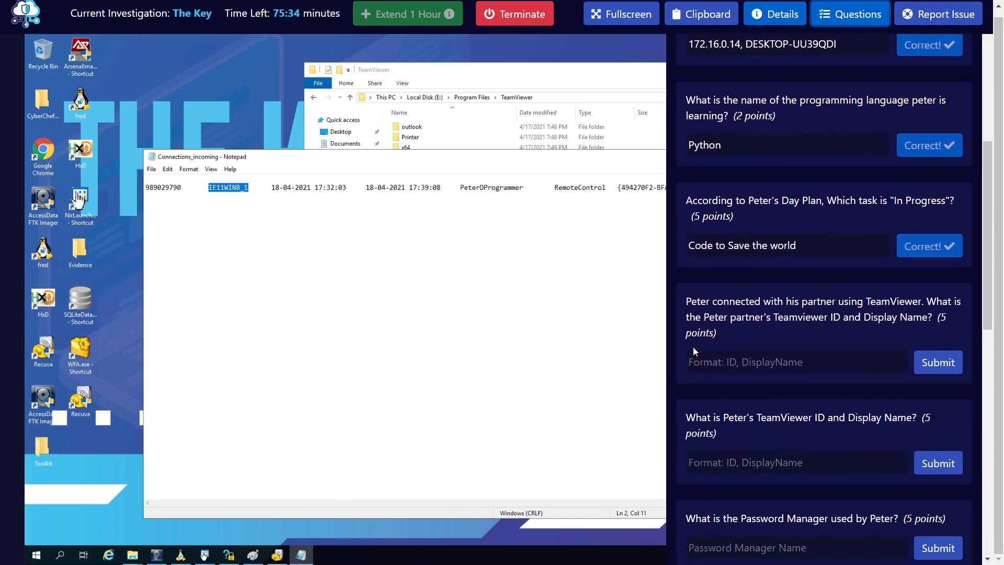
pyautogui.doubleClick(164, 187)
pyautogui.hotkey('ctrl', 'c')
pyautogui.click(180, 188)
pyautogui.doubleClick(180, 188)
pyautogui.hotkey('ctrl', 'c')
pyautogui.click(747, 366)
pyautogui.hotkey('ctrl', 'v')
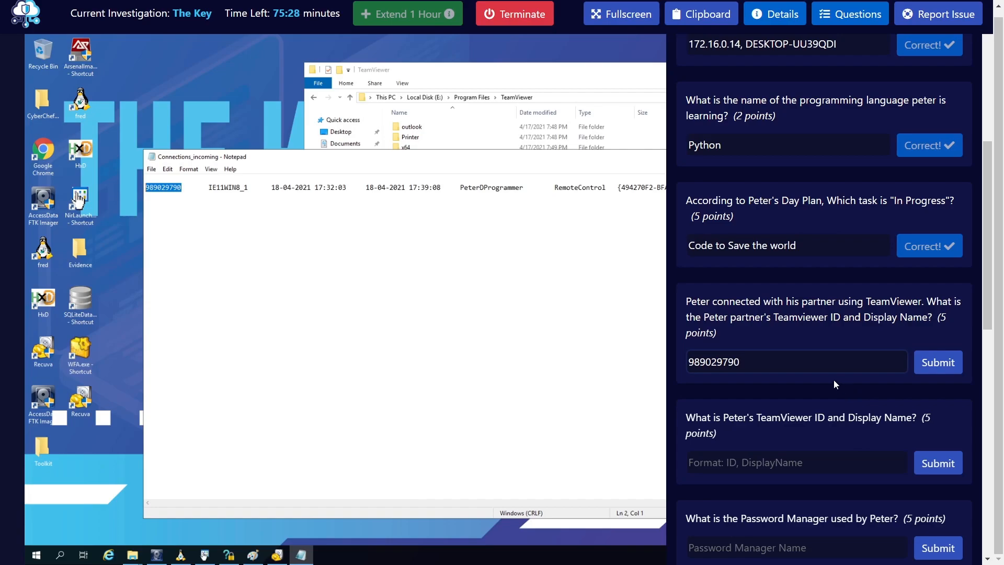
# - Add a comma and the partner's display name IE11WIN8_1 from the log to the answer, and submit it
pyautogui.write(',')
pyautogui.moveTo(208, 187)
pyautogui.mouseDown()
pyautogui.moveTo(247, 187)
pyautogui.moveTo(208, 187)
pyautogui.mouseUp()
pyautogui.hotkey('ctrl', 'c')
pyautogui.click(781, 361)
pyautogui.hotkey('ctrl', 'v')
pyautogui.click(919, 367)
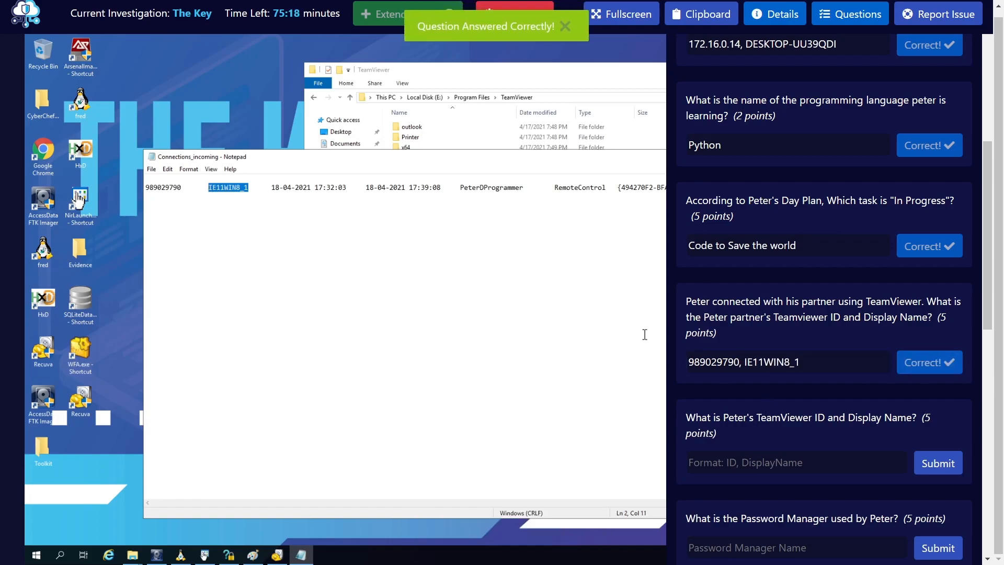
# - Check the next lab question, close the questions and the Connections_incoming log, and look through Program Files/TeamViewer for other log files
pyautogui.scroll(-1, 800, 382)
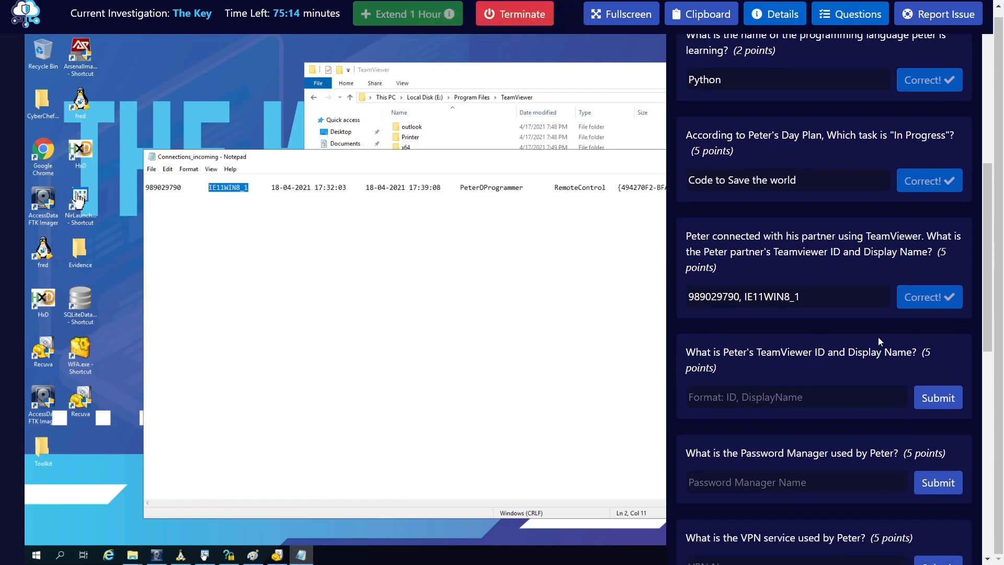
pyautogui.click(820, 22)
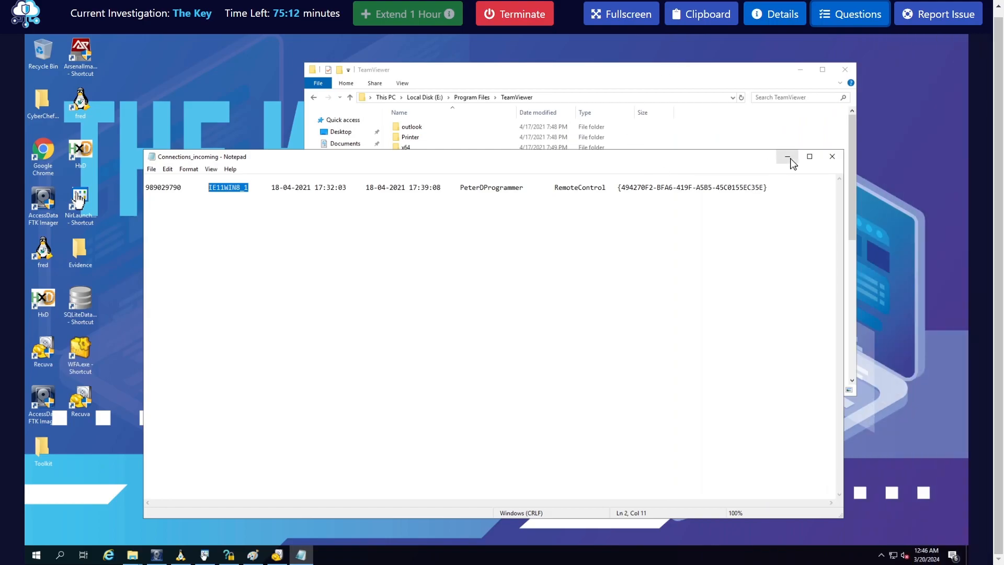
pyautogui.click(831, 159)
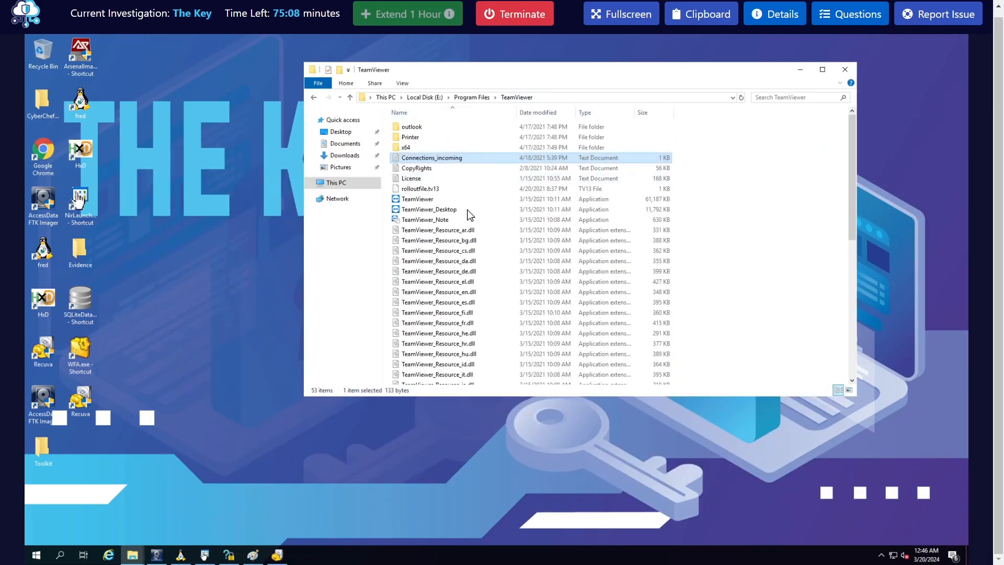
pyautogui.click(464, 232)
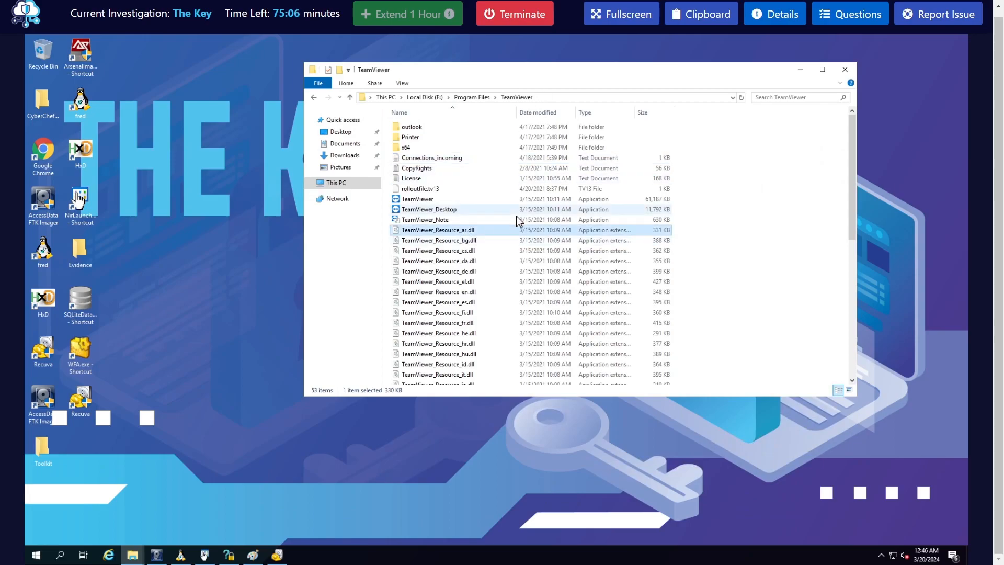
pyautogui.scroll(-4, 517, 219)
pyautogui.scroll(-5, 517, 219)
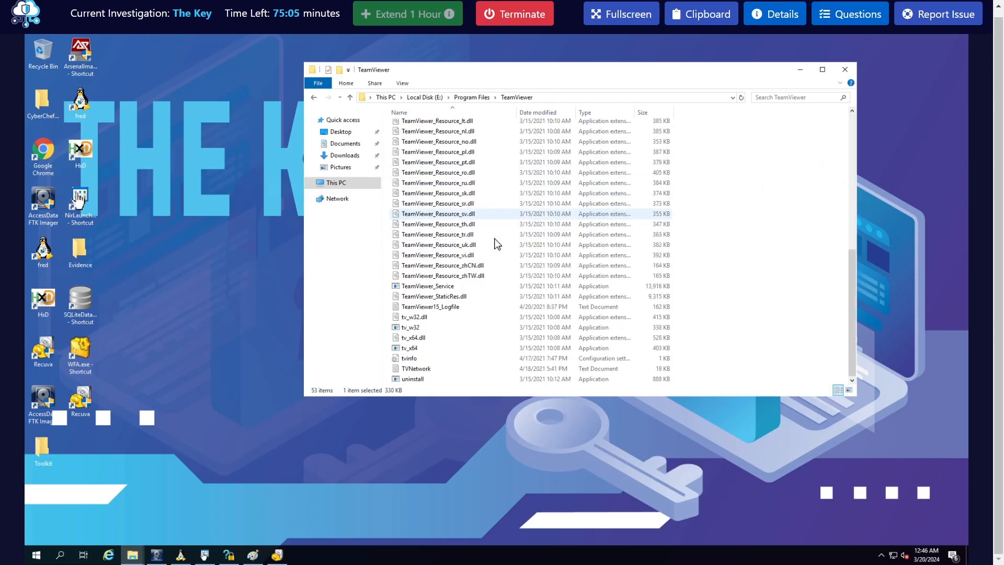
# - Open the TeamViewer15_Logfile document and check the question asking for Peter's TeamViewer ID and Display Name
pyautogui.doubleClick(433, 308)
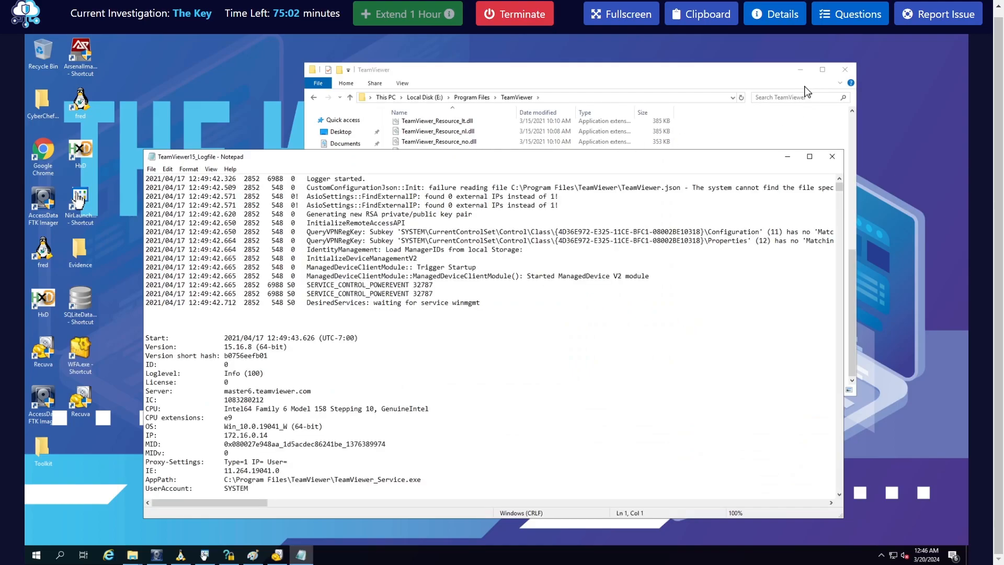
pyautogui.click(850, 14)
pyautogui.scroll(-3, 800, 375)
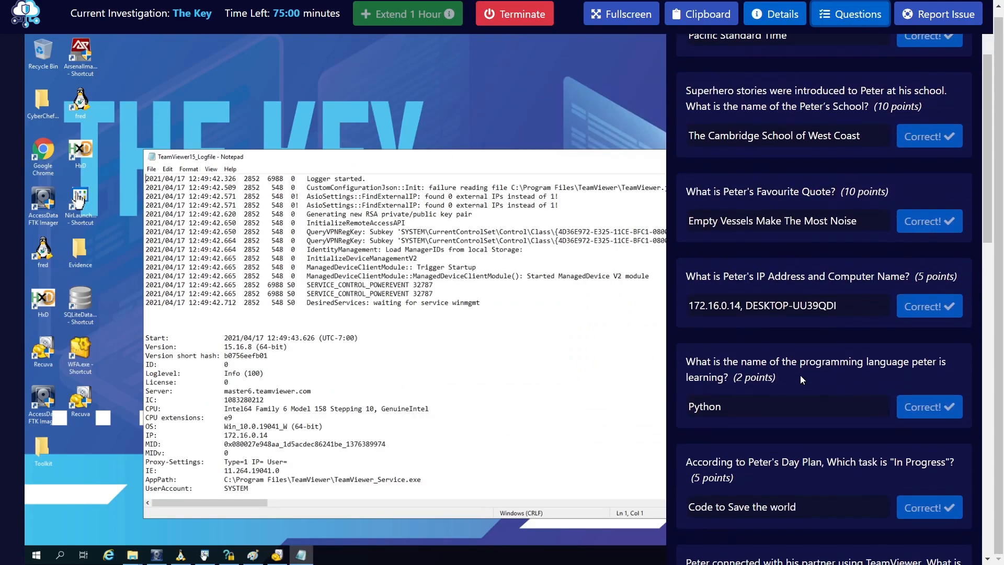
pyautogui.scroll(-5, 777, 345)
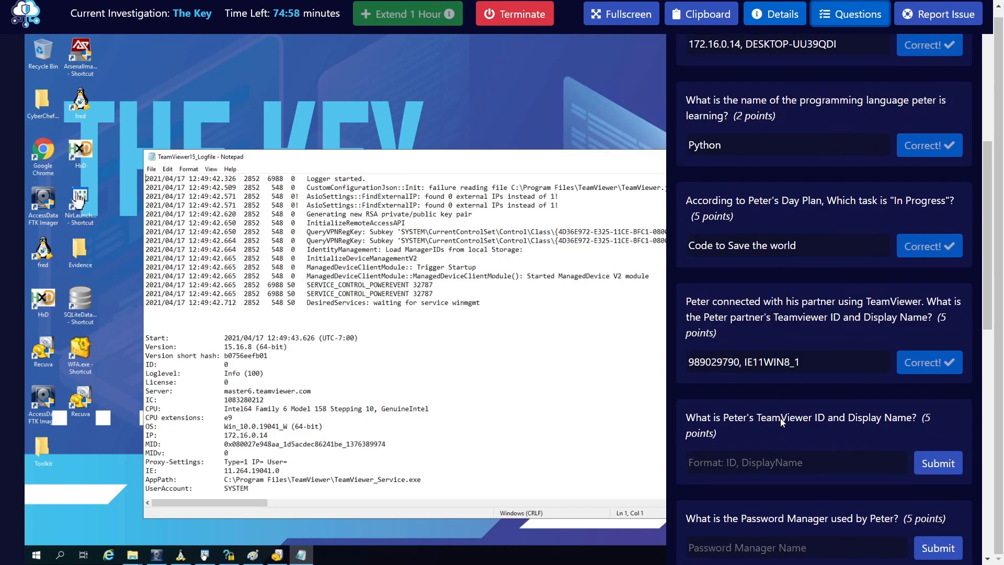
pyautogui.moveTo(724, 418); pyautogui.dragTo(912, 420)
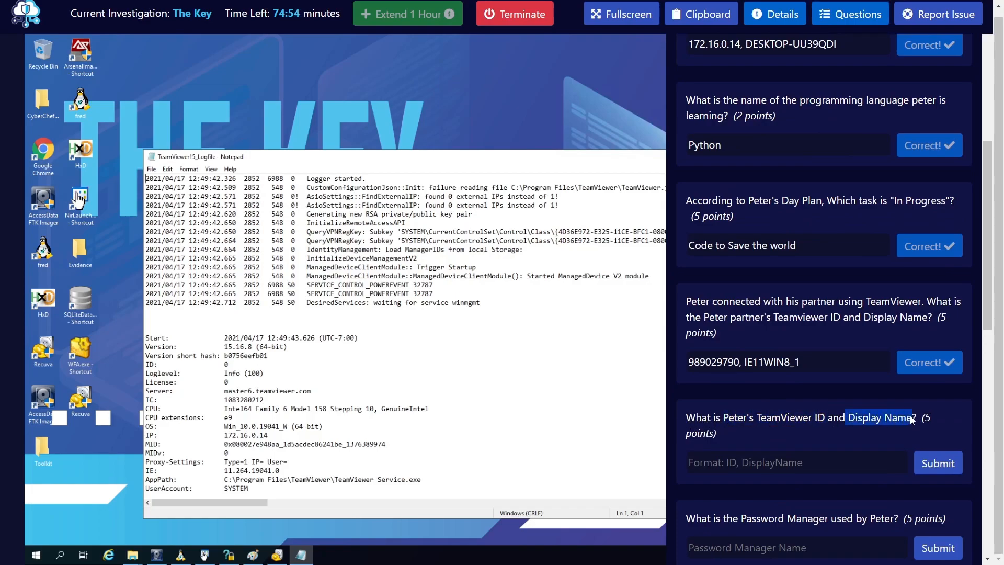
pyautogui.click(843, 15)
pyautogui.click(471, 335)
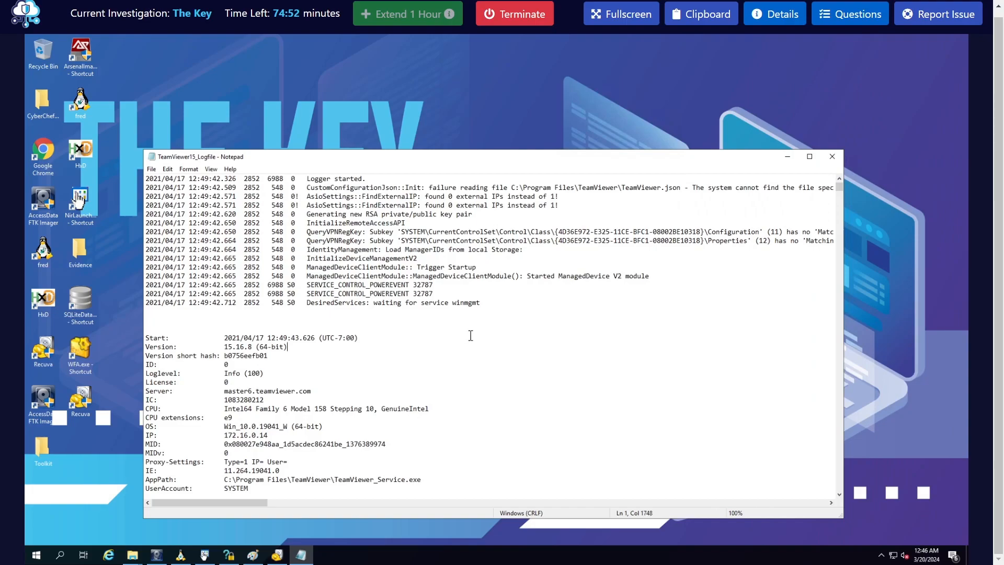
# - Search the log for "name" through to the AddParticipant entry that holds the machine's display name
pyautogui.hotkey('ctrl', 'f')
pyautogui.write('na')
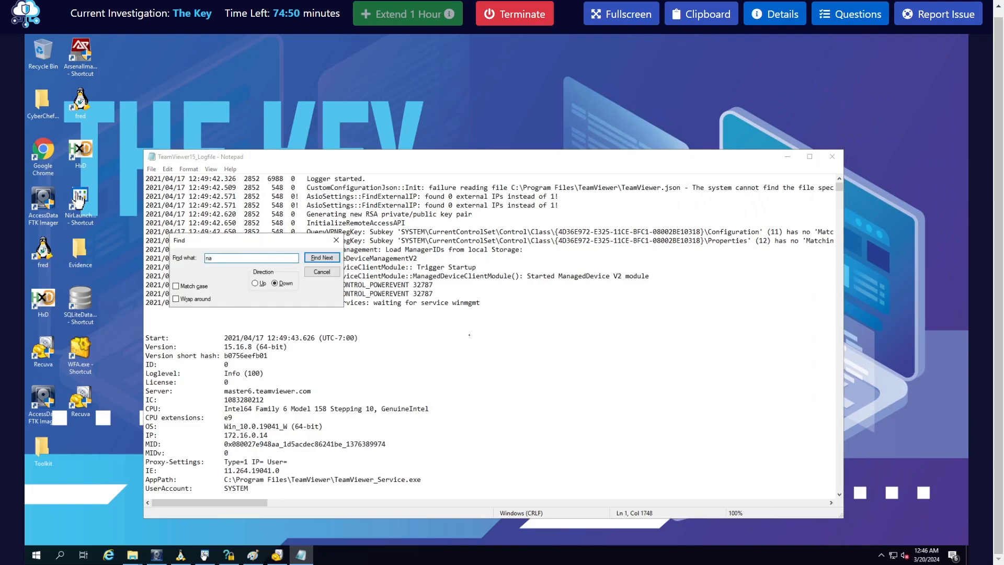
pyautogui.write('me')
pyautogui.press('Return')
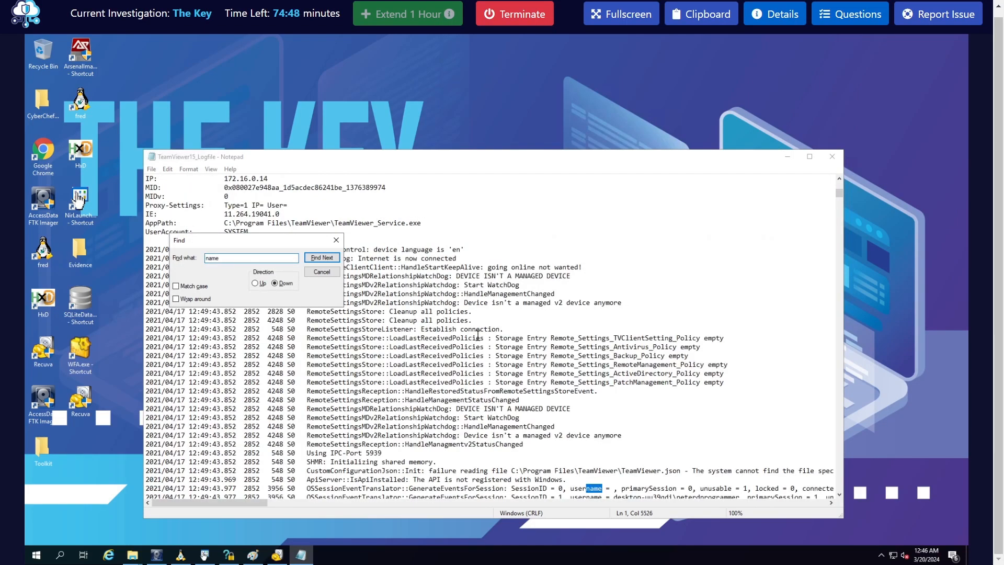
pyautogui.press('Return')
pyautogui.press('Return')
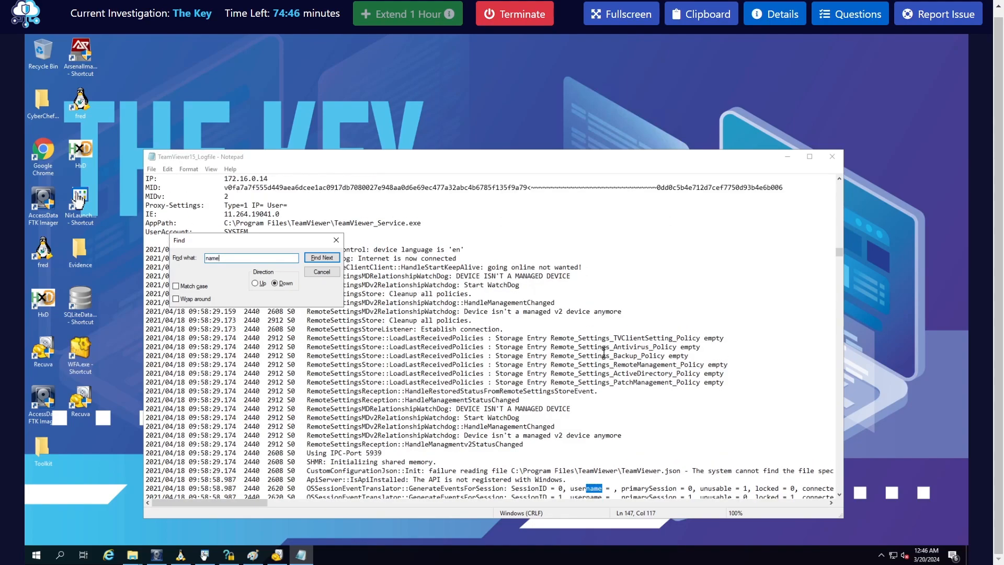
pyautogui.press('Return')
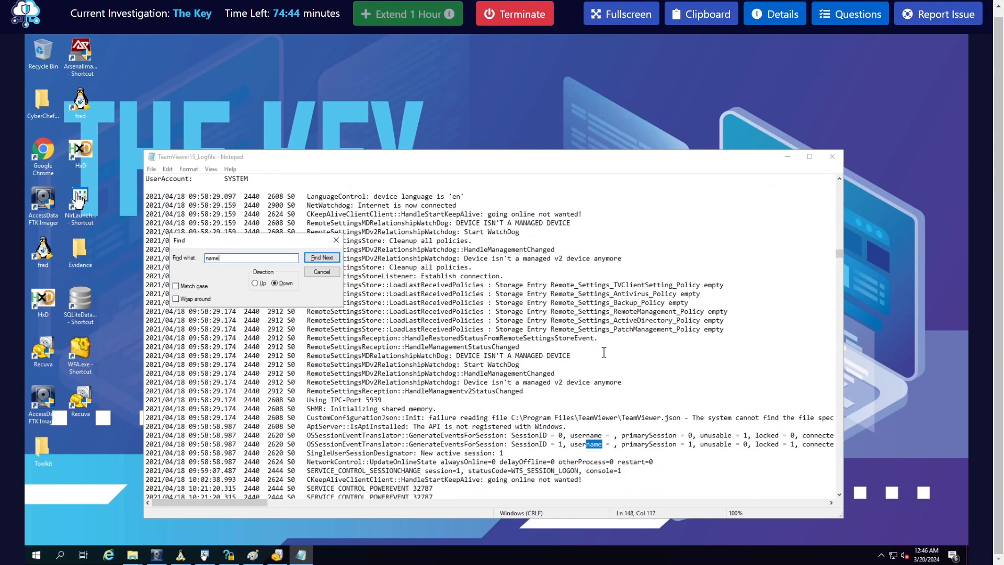
pyautogui.press('Return')
pyautogui.press('Return')
pyautogui.press('Return')
pyautogui.press('Return')
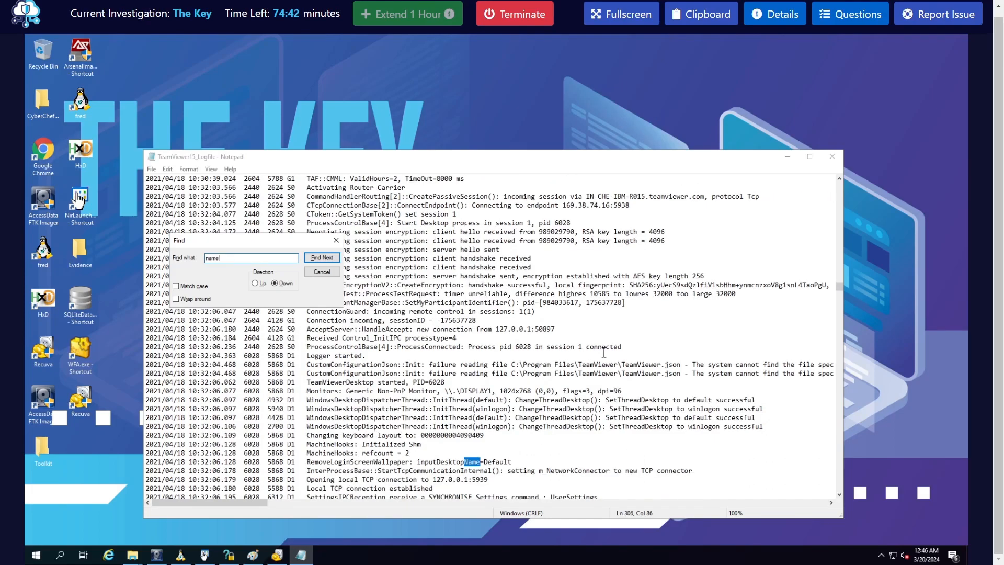
pyautogui.scroll(-1, 604, 352)
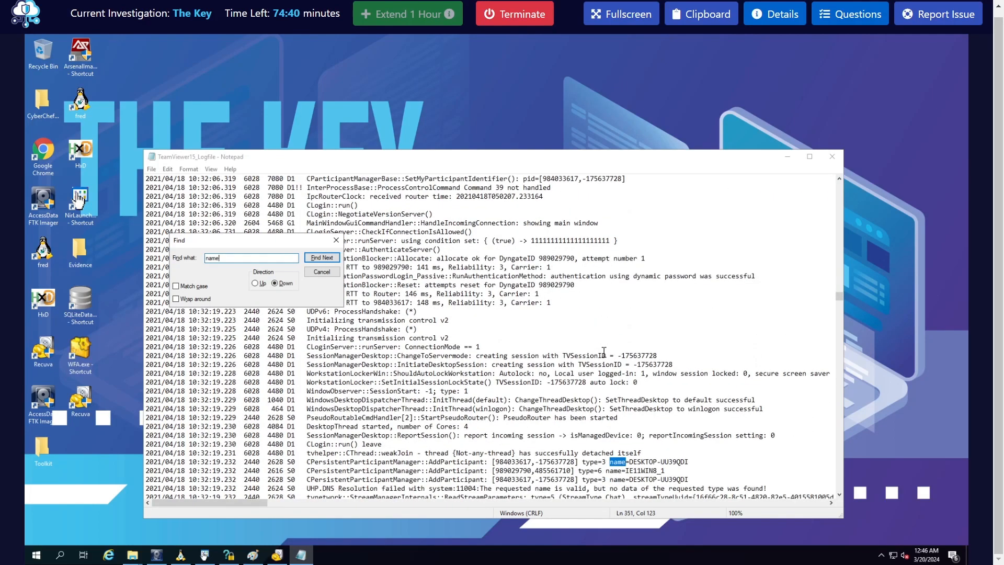
pyautogui.moveTo(629, 461); pyautogui.dragTo(691, 461)
# - Copy the TeamViewer ID from the DESKTOP-UU39QDI AddParticipant entry into the TeamViewer ID and Display Name answer, followed by a comma
pyautogui.click(851, 14)
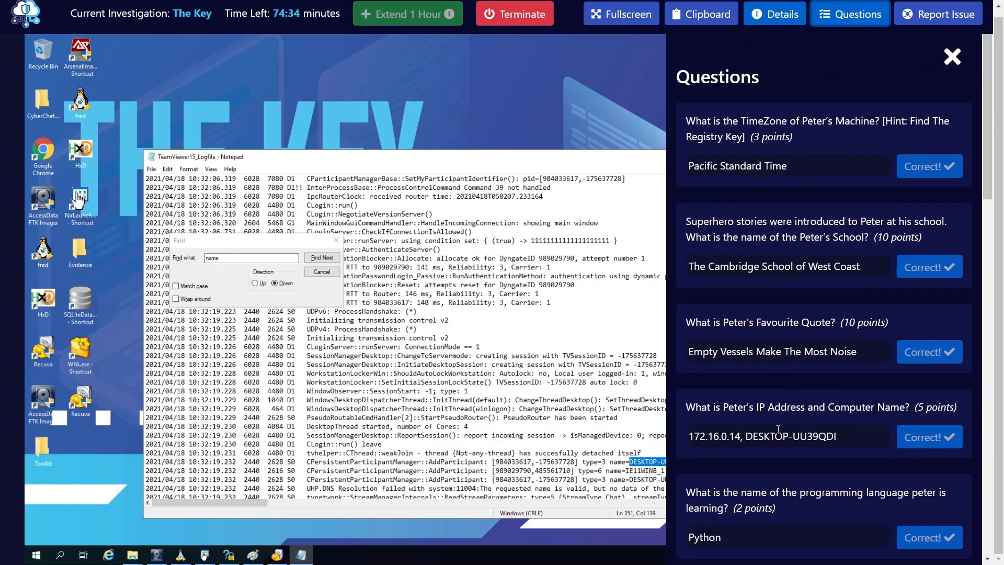
pyautogui.scroll(-3, 785, 413)
pyautogui.scroll(-5, 800, 391)
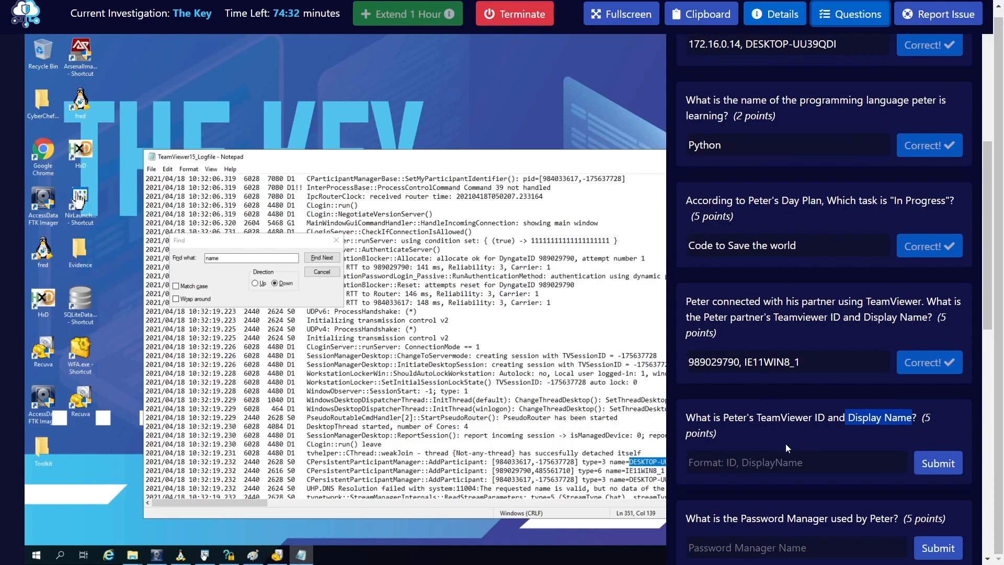
pyautogui.click(610, 463)
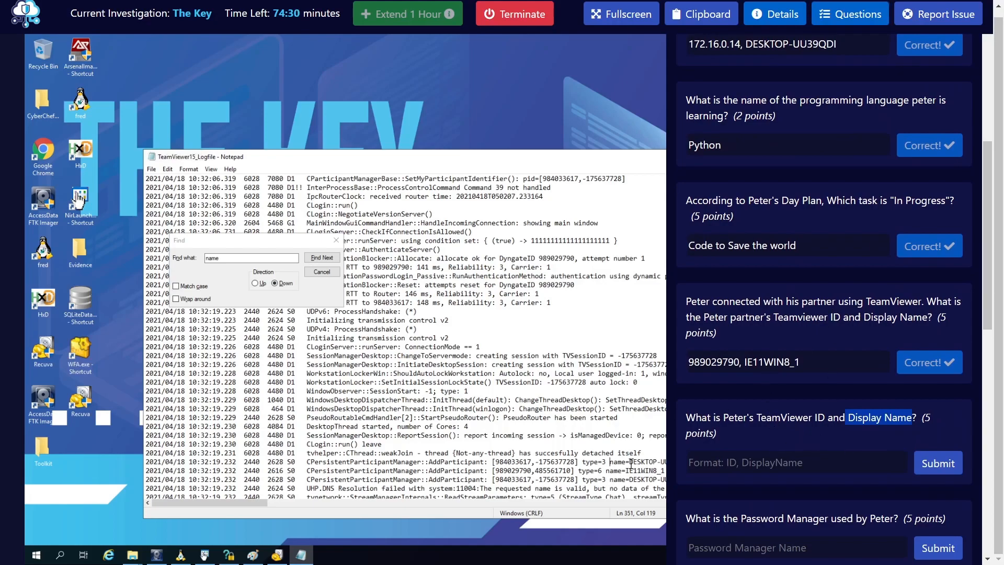
pyautogui.click(499, 461)
pyautogui.doubleClick(500, 462)
pyautogui.moveTo(535, 463); pyautogui.dragTo(577, 462)
pyautogui.click(539, 463)
pyautogui.doubleClick(520, 462)
pyautogui.rightClick(525, 462)
pyautogui.click(557, 349)
pyautogui.click(742, 462)
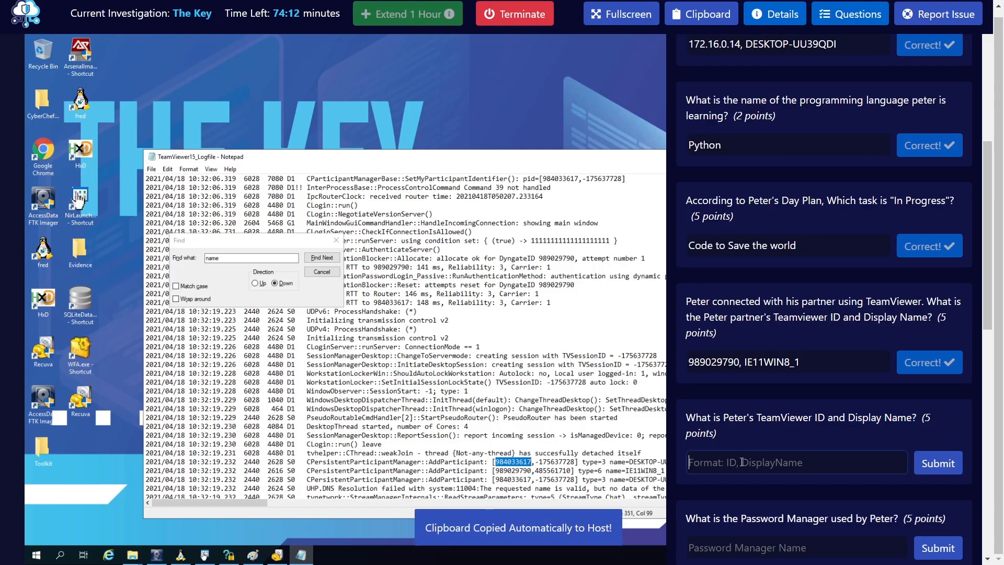
pyautogui.hotkey('ctrl', 'v')
pyautogui.write(',')
# - Add the display name DESKTOP-UU39QDI from the log after the TeamViewer ID in the answer and submit it
pyautogui.moveTo(610, 463); pyautogui.dragTo(689, 463)
pyautogui.click(850, 14)
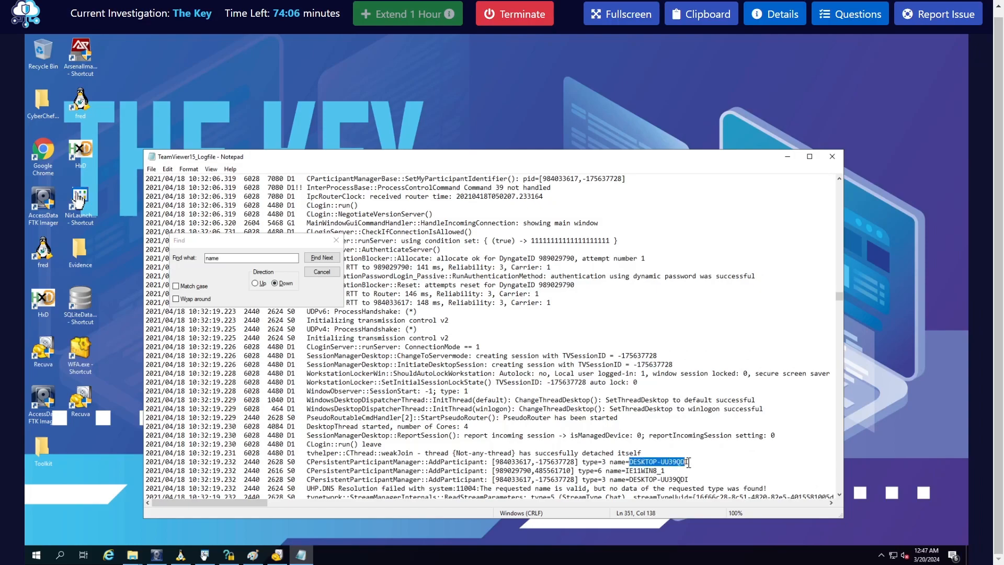
pyautogui.rightClick(675, 465)
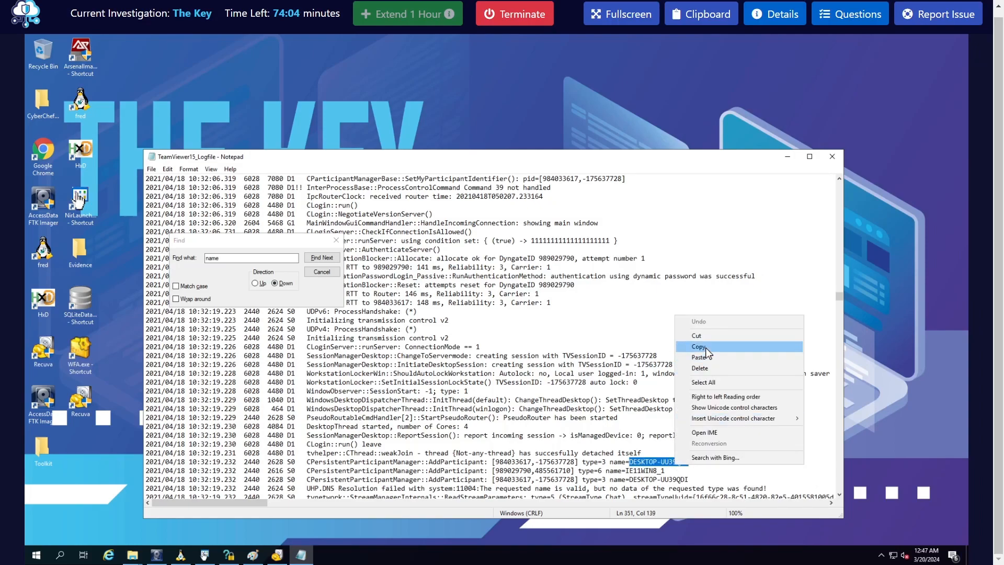
pyautogui.click(699, 346)
pyautogui.click(850, 14)
pyautogui.scroll(-5, 821, 462)
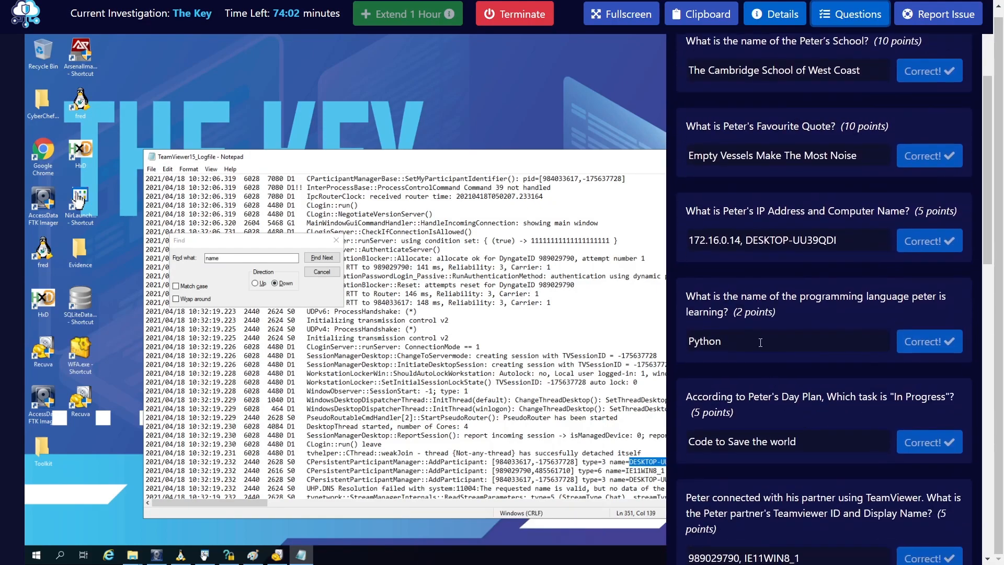
pyautogui.scroll(-4, 801, 400)
pyautogui.click(760, 397)
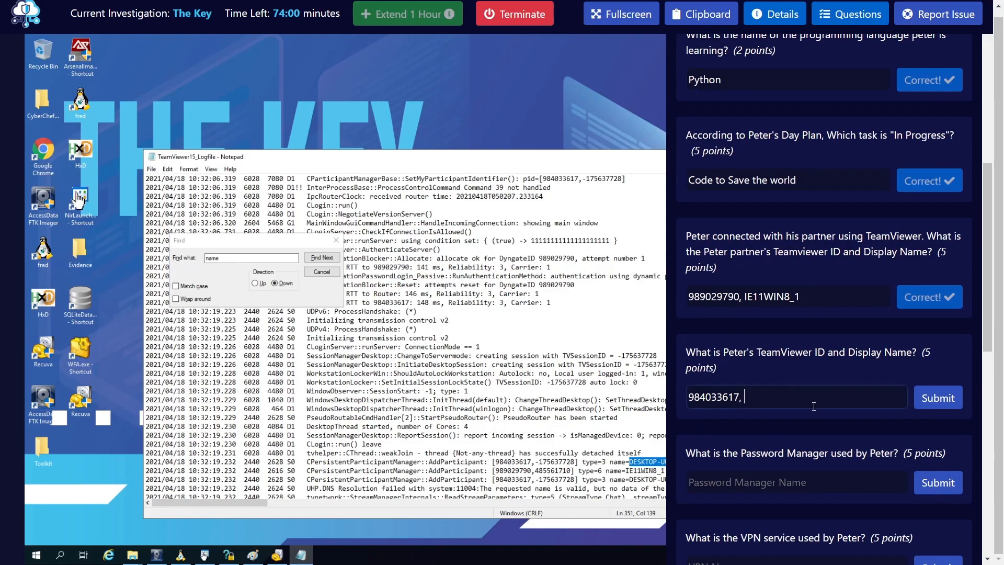
pyautogui.hotkey('ctrl', 'v')
pyautogui.click(938, 397)
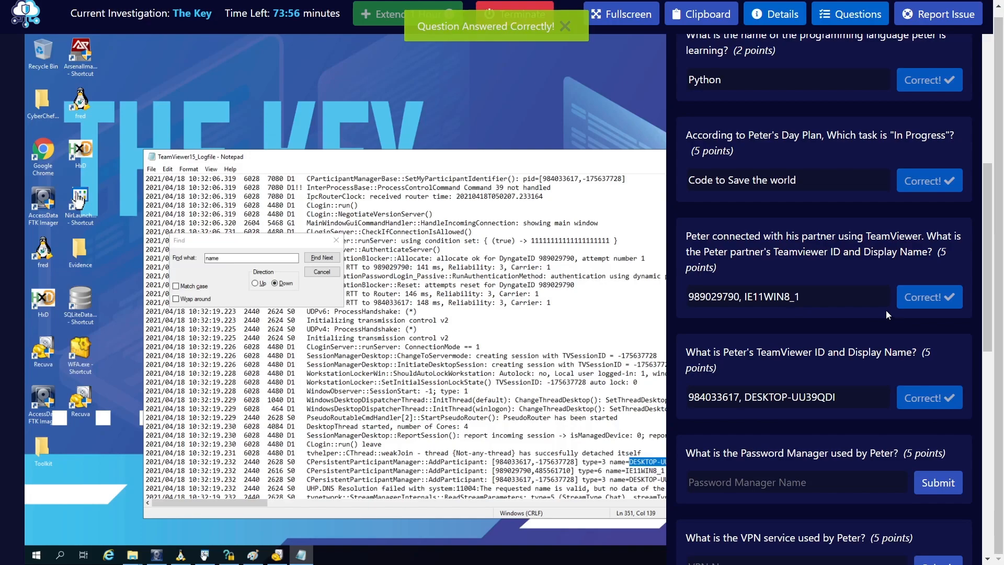
# - Check the next question about the password manager, and minimize the log file to clear the desktop
pyautogui.scroll(-1, 754, 392)
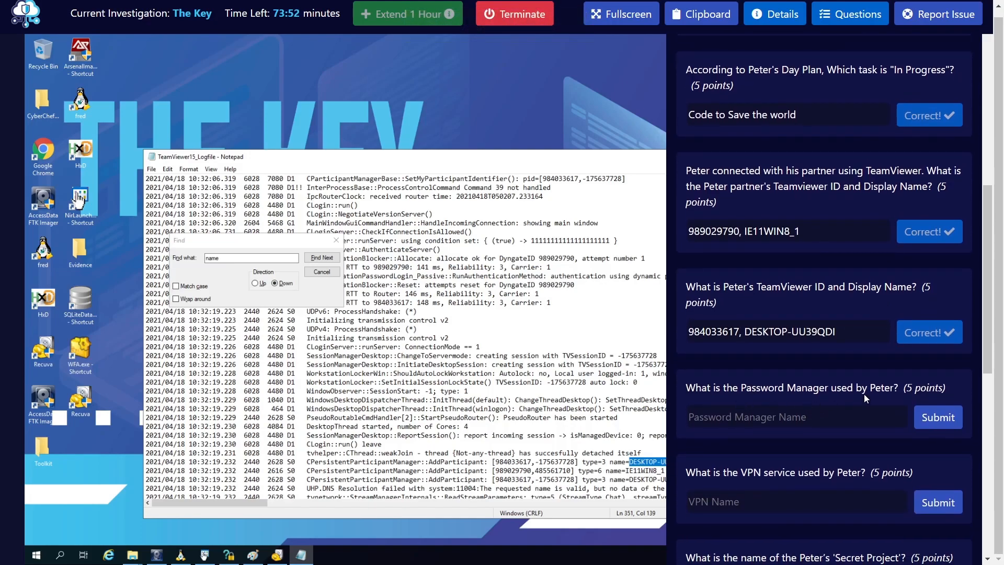
pyautogui.click(828, 23)
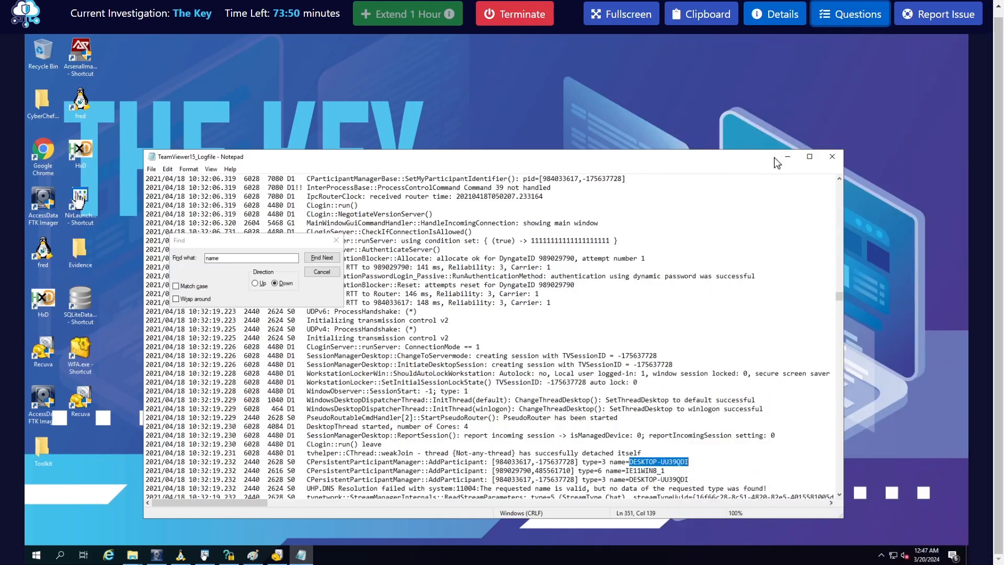
pyautogui.moveTo(762, 163); pyautogui.dragTo(749, 118)
pyautogui.click(772, 112)
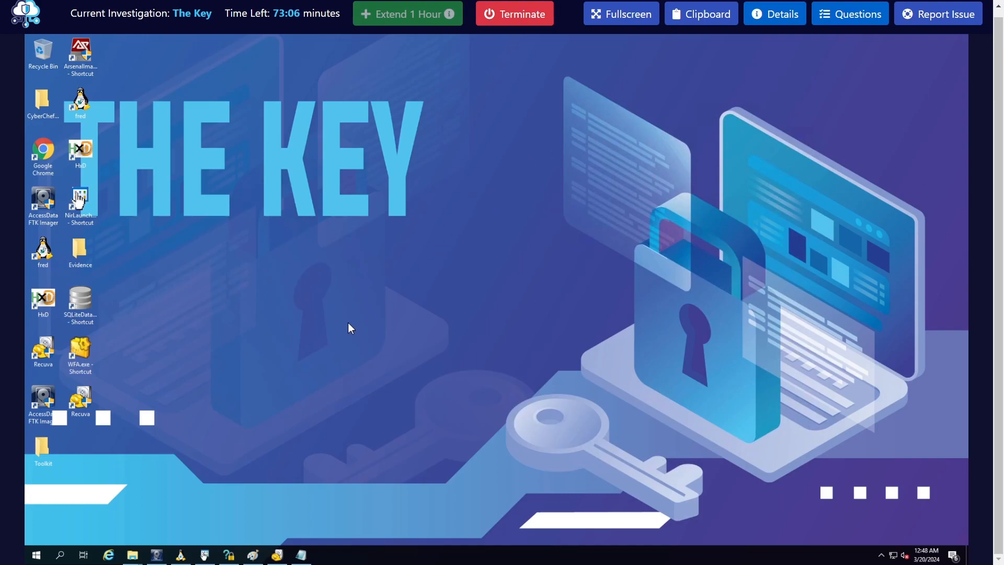
# - Review the open questions on the password manager, VPN service, Secret Project name and project theme
pyautogui.moveTo(193, 229); pyautogui.dragTo(415, 327)
pyautogui.click(850, 14)
pyautogui.scroll(-9, 834, 291)
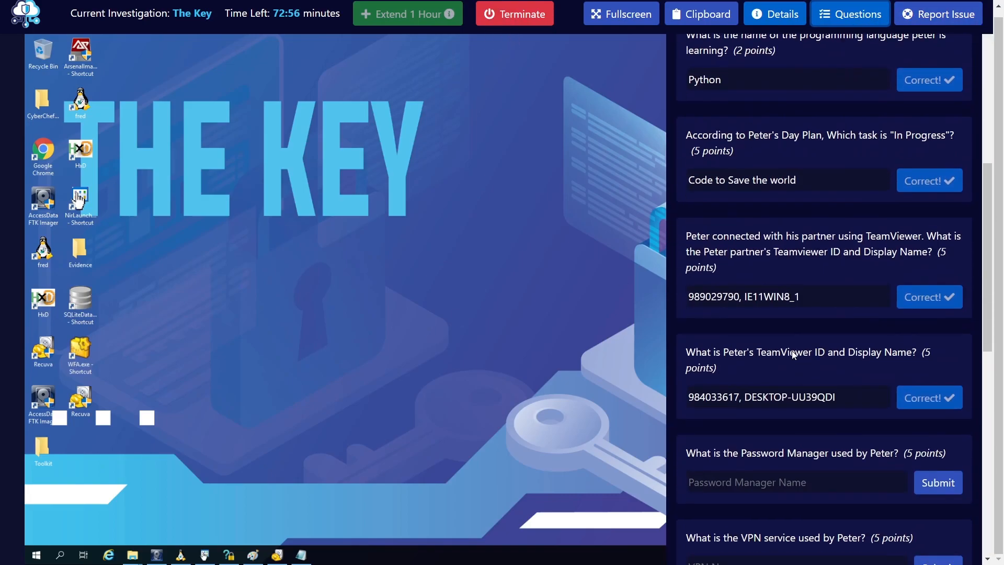
pyautogui.scroll(-4, 794, 352)
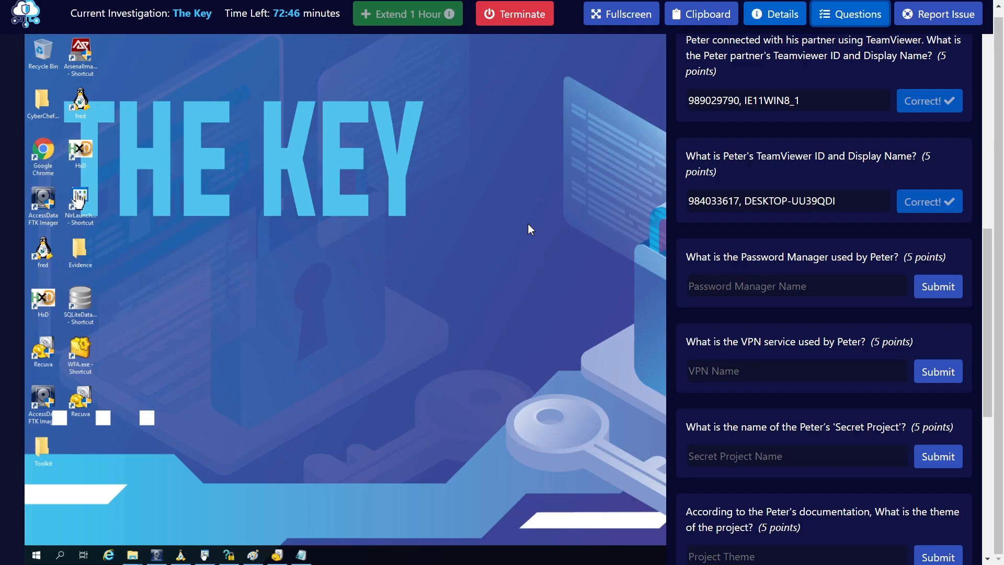
pyautogui.click(851, 14)
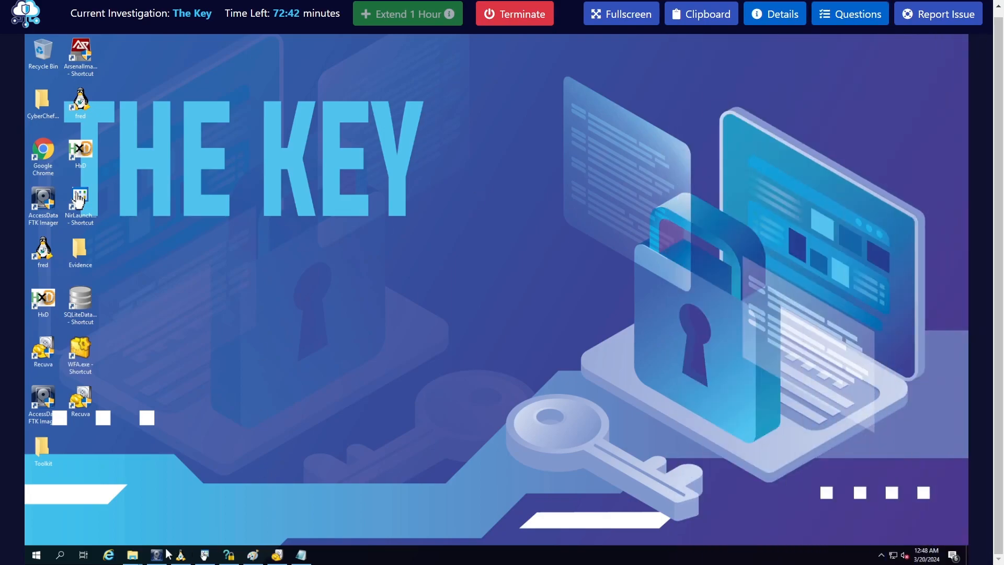
# - Browse from the TeamViewer folder to the AppData\Local folder of the programmer's user profile on drive E:
pyautogui.moveTo(132, 554)
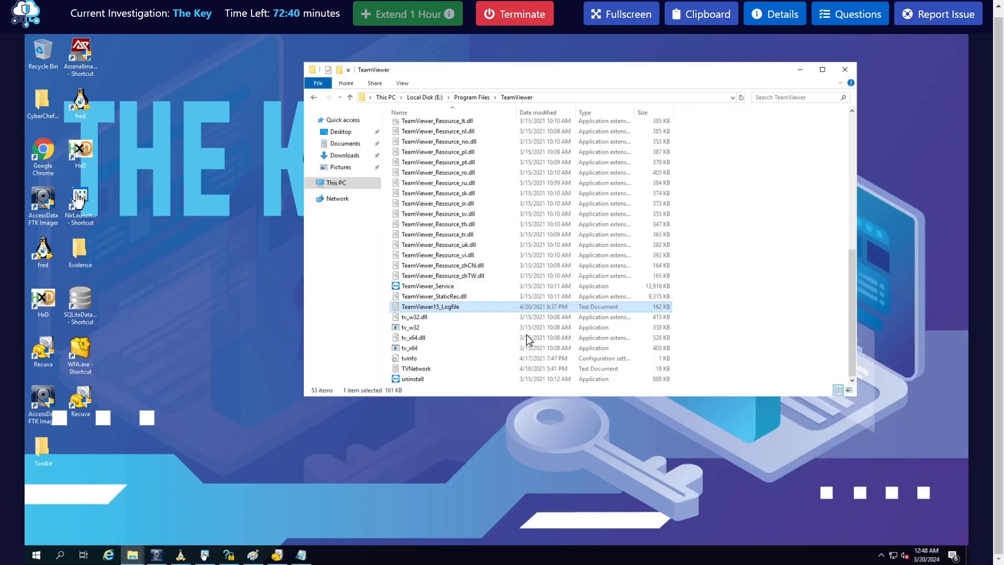
pyautogui.scroll(10, 521, 308)
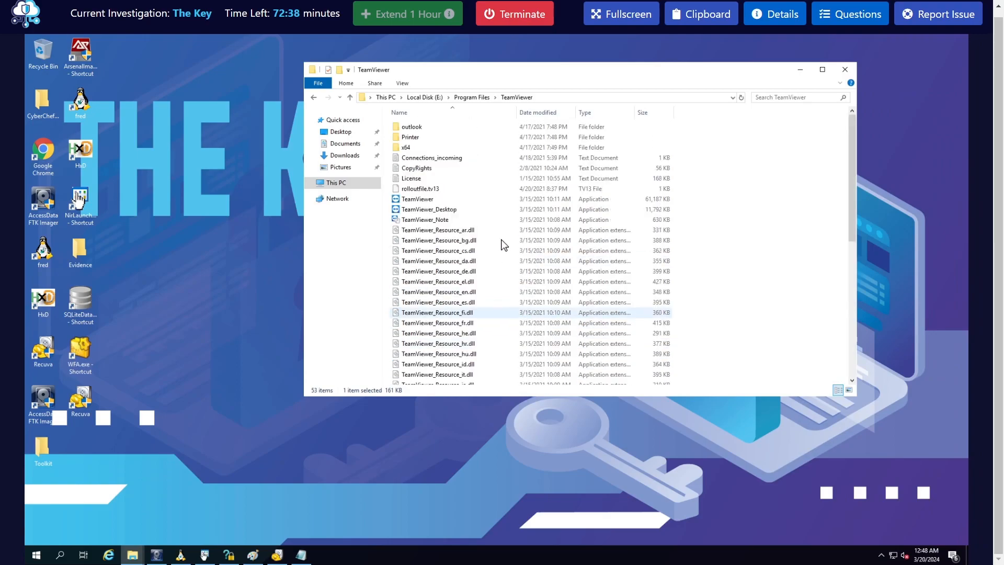
pyautogui.click(425, 98)
pyautogui.click(418, 179)
pyautogui.doubleClick(419, 179)
pyautogui.doubleClick(430, 138)
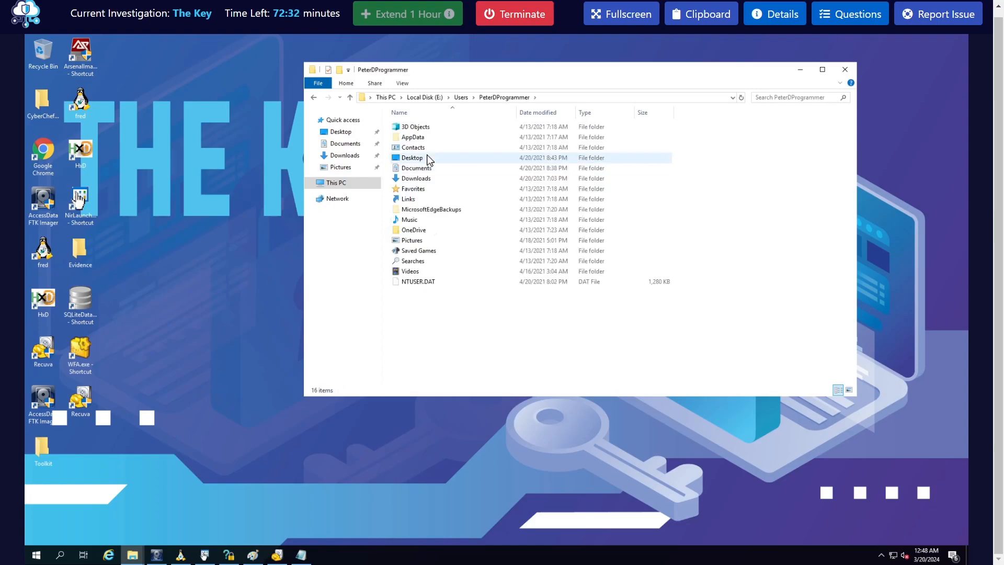
pyautogui.press('Return')
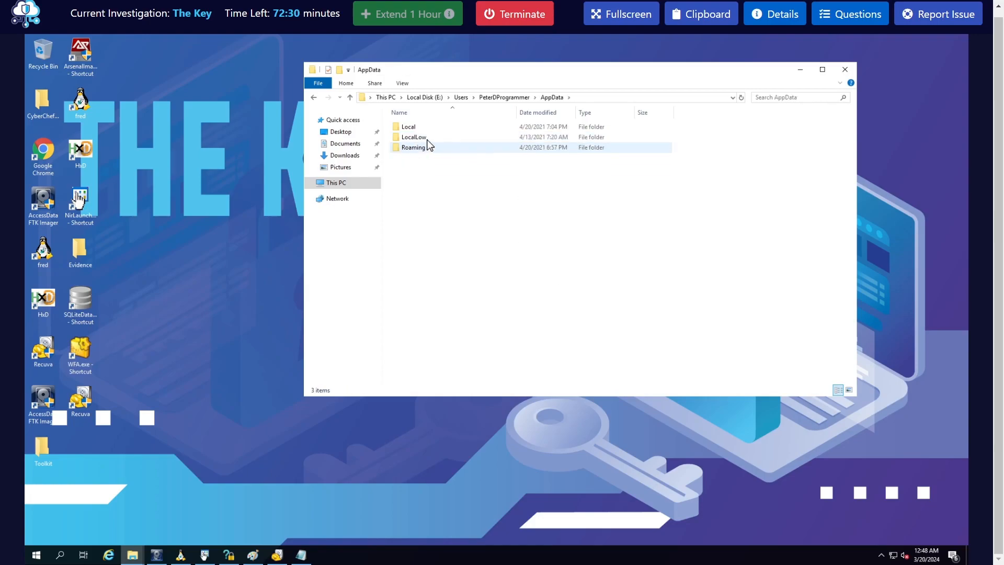
pyautogui.doubleClick(410, 127)
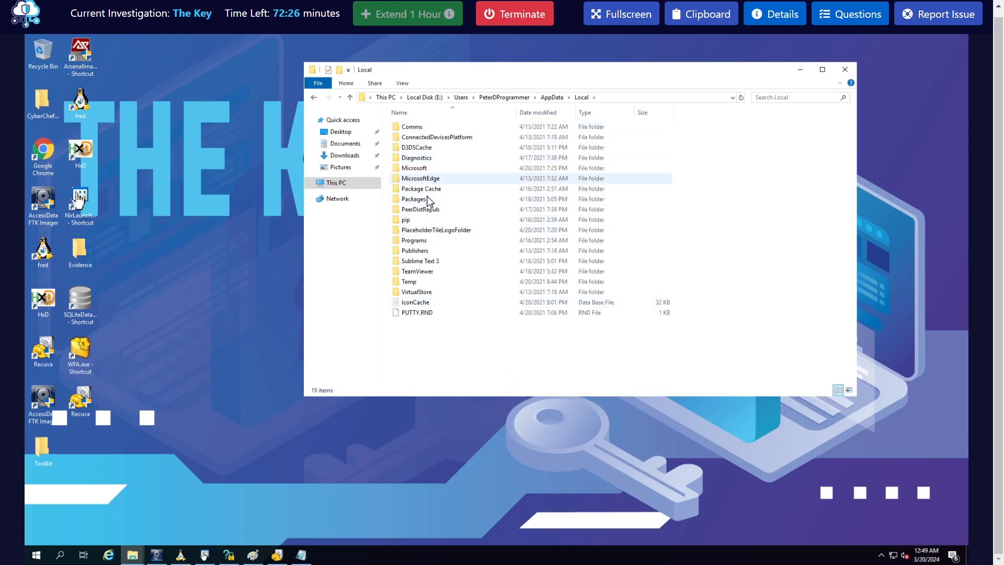
# - Inspect the Programs, Sublime Text 3 and MicrosoftEdge folders inside Local for traces of a password manager
pyautogui.doubleClick(423, 242)
pyautogui.click(313, 97)
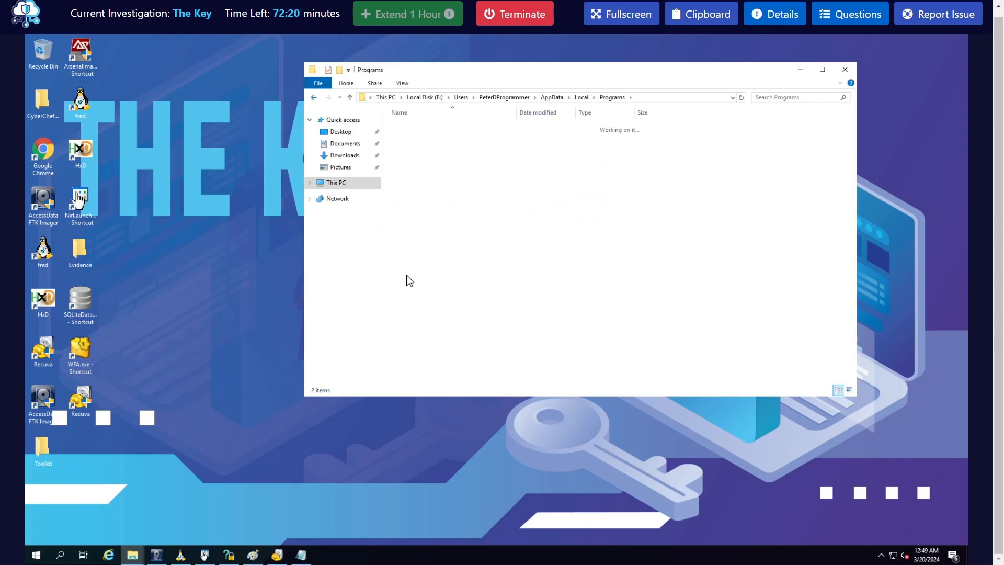
pyautogui.doubleClick(423, 262)
pyautogui.click(314, 98)
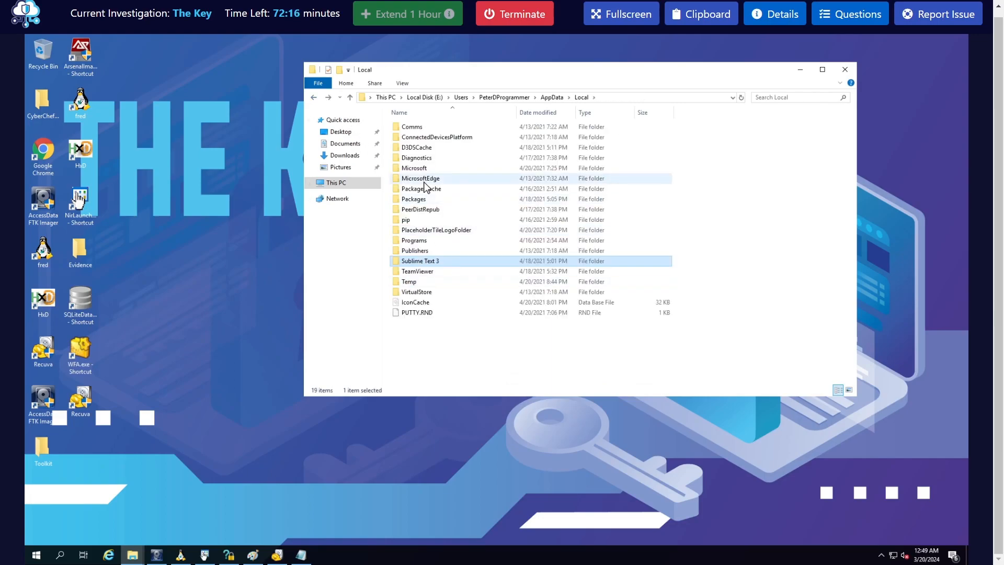
pyautogui.doubleClick(423, 180)
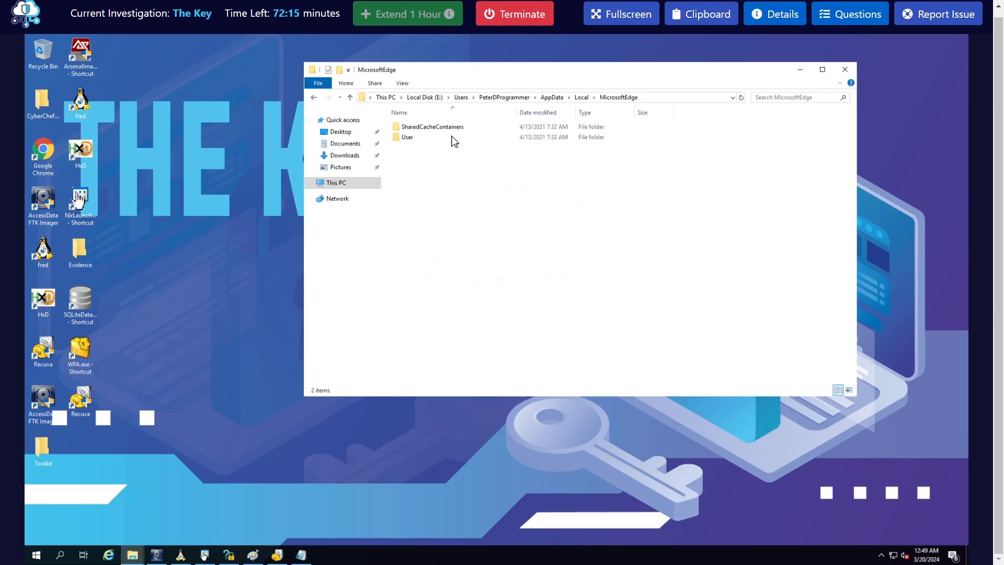
pyautogui.click(315, 99)
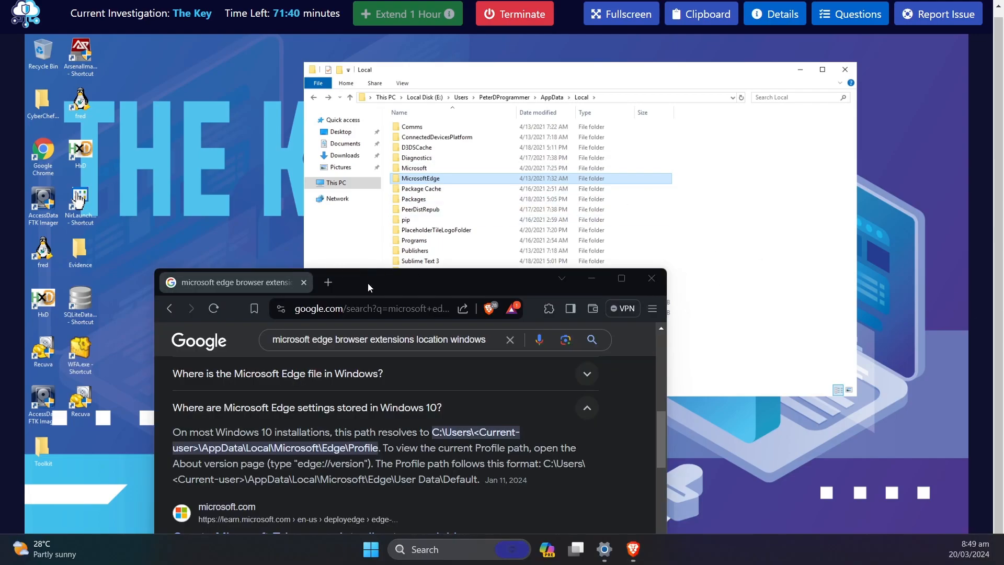
# - Read the Microsoft Edge profile path in the web search result, and minimize the browser to return to the Local folder
pyautogui.moveTo(362, 284); pyautogui.dragTo(289, 249)
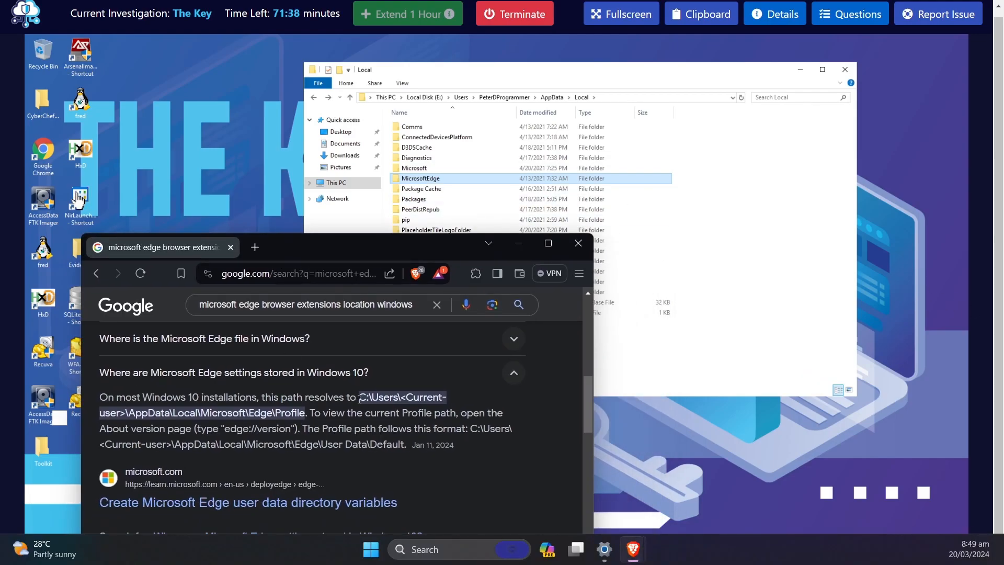
pyautogui.moveTo(430, 392); pyautogui.dragTo(125, 418)
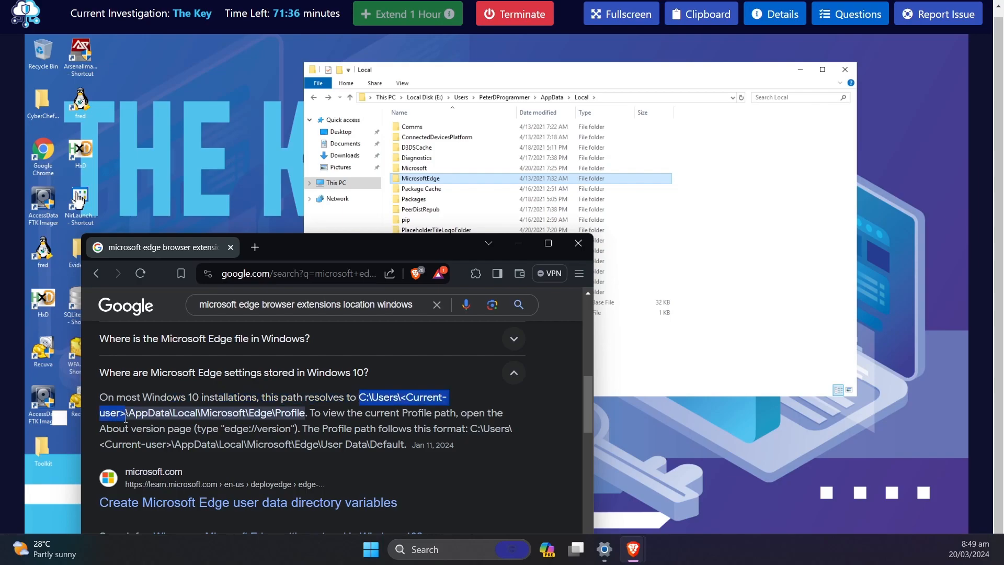
pyautogui.click(161, 418)
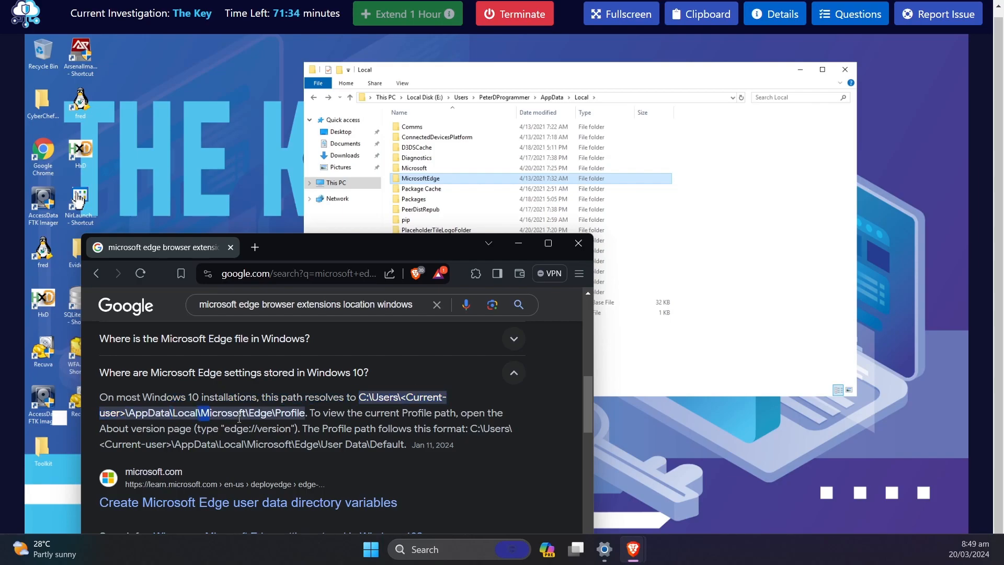
pyautogui.click(519, 243)
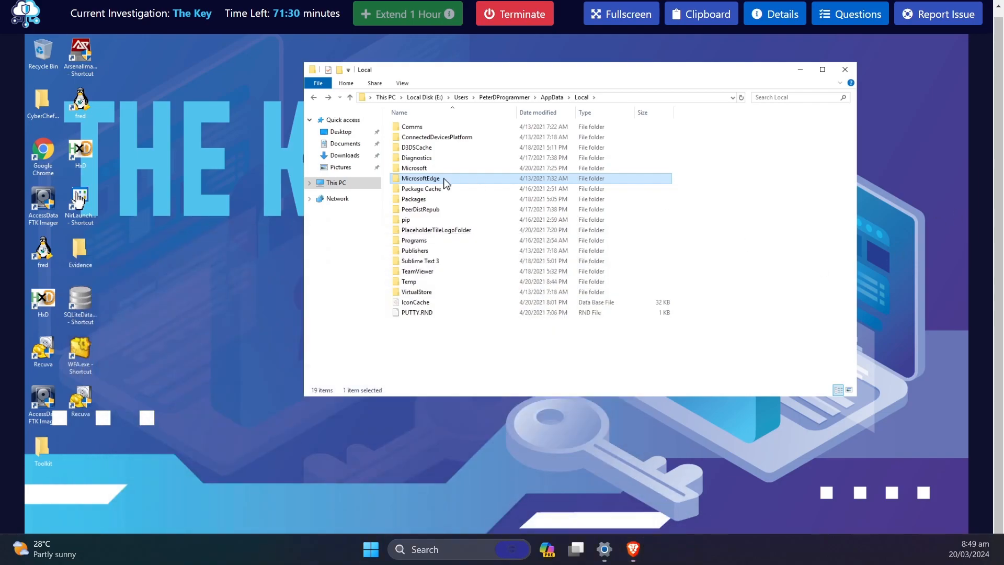
# - Browse from the Local folder to Microsoft\Edge\User Data\Profile 1
pyautogui.doubleClick(432, 168)
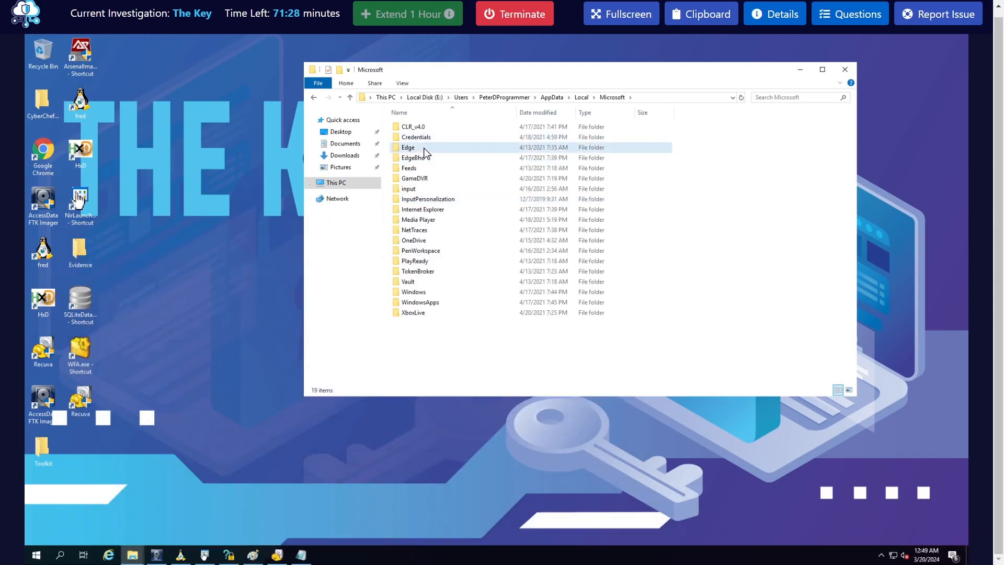
pyautogui.doubleClick(427, 147)
pyautogui.click(423, 130)
pyautogui.press('Return')
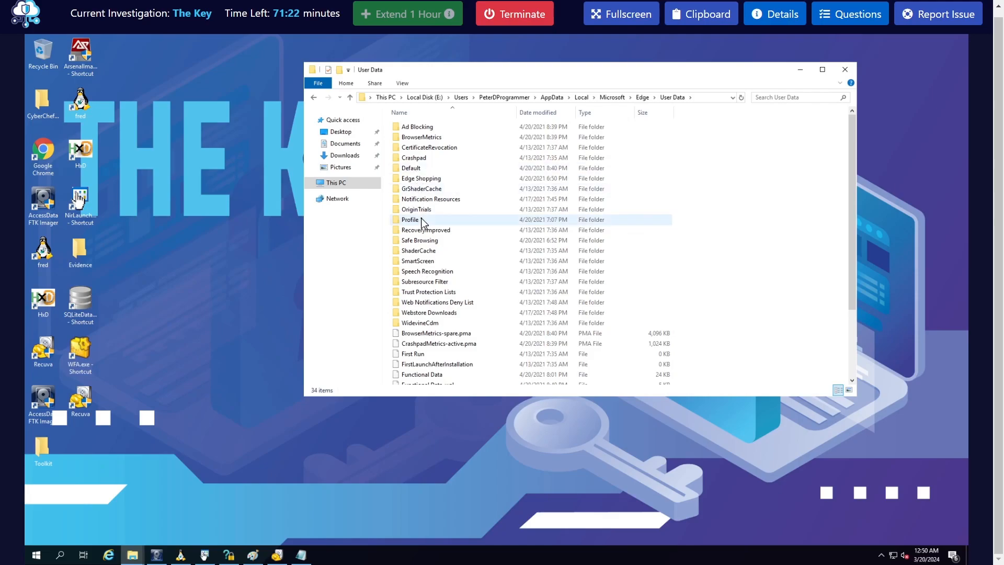
pyautogui.click(447, 223)
pyautogui.press('Return')
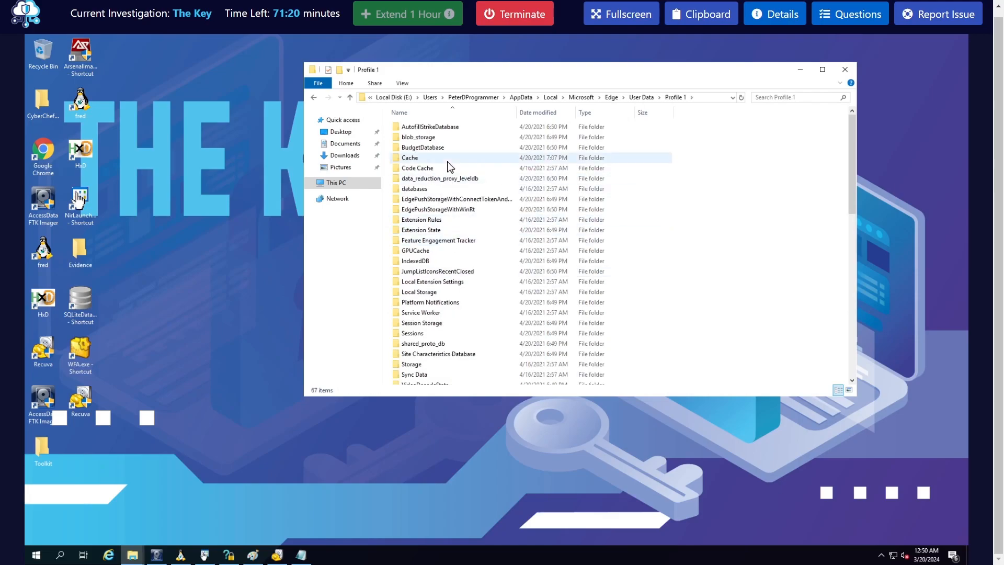
# - Inspect the Extension Rules and Extension State folders of Profile 1 for installed extensions
pyautogui.doubleClick(428, 230)
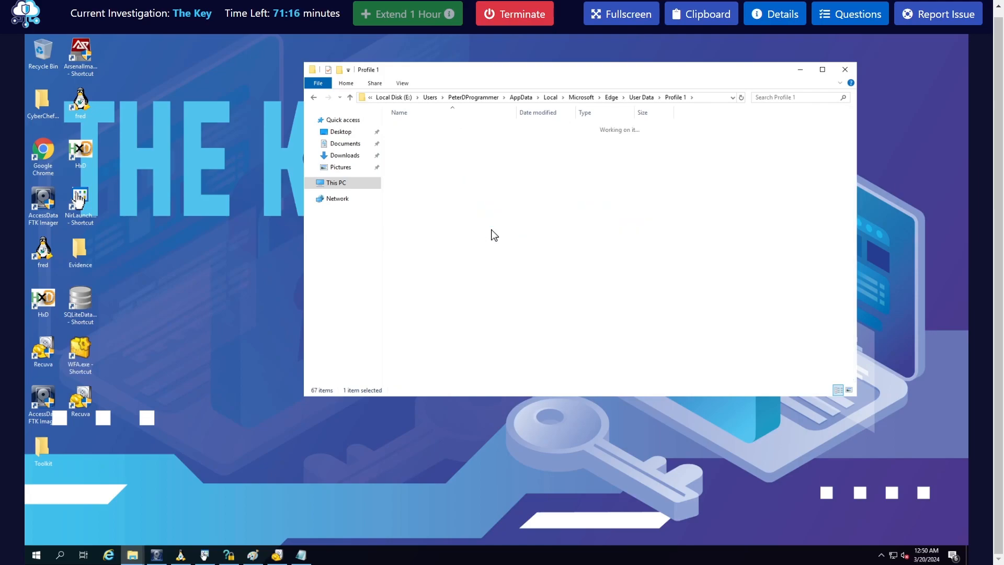
pyautogui.press('BackSpace')
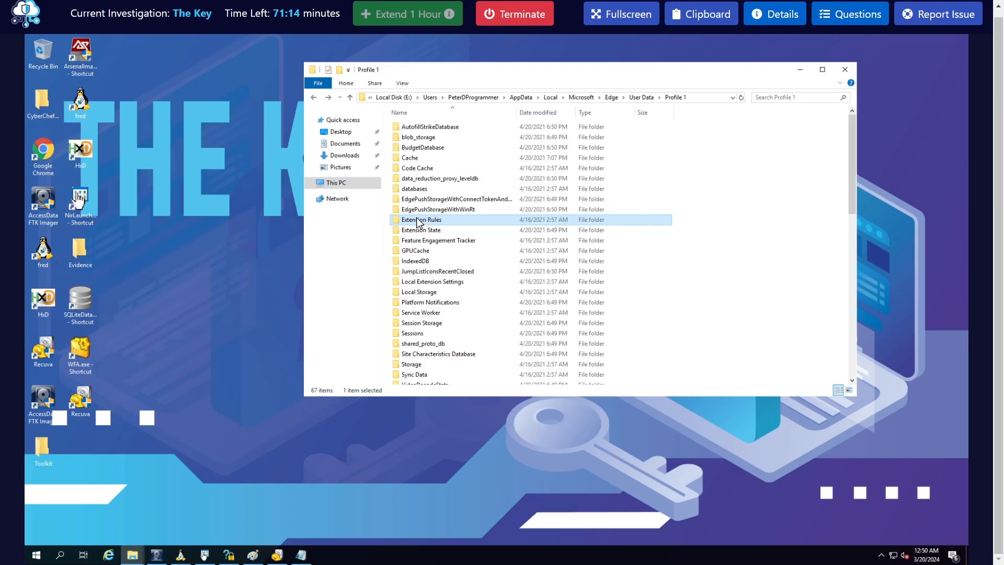
pyautogui.doubleClick(417, 231)
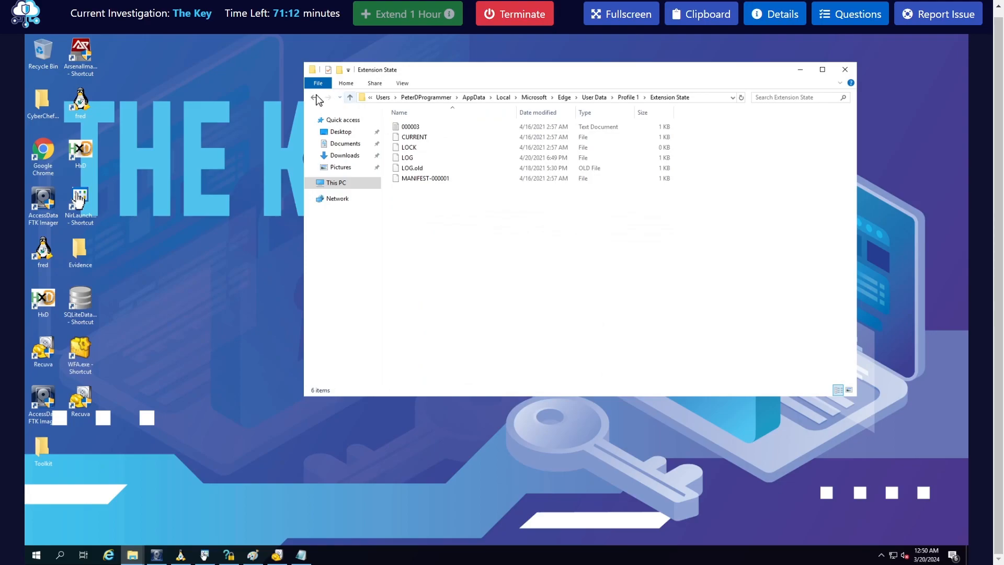
pyautogui.press('BackSpace')
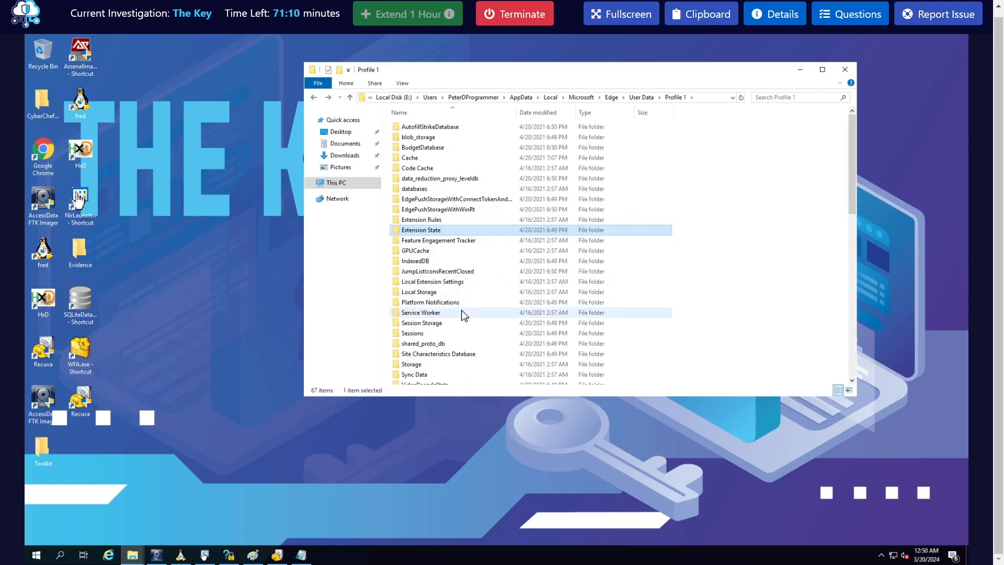
# - Inspect the extension subfolder inside Local Extension Settings of Profile 1, and return to the User Data folder
pyautogui.doubleClick(449, 283)
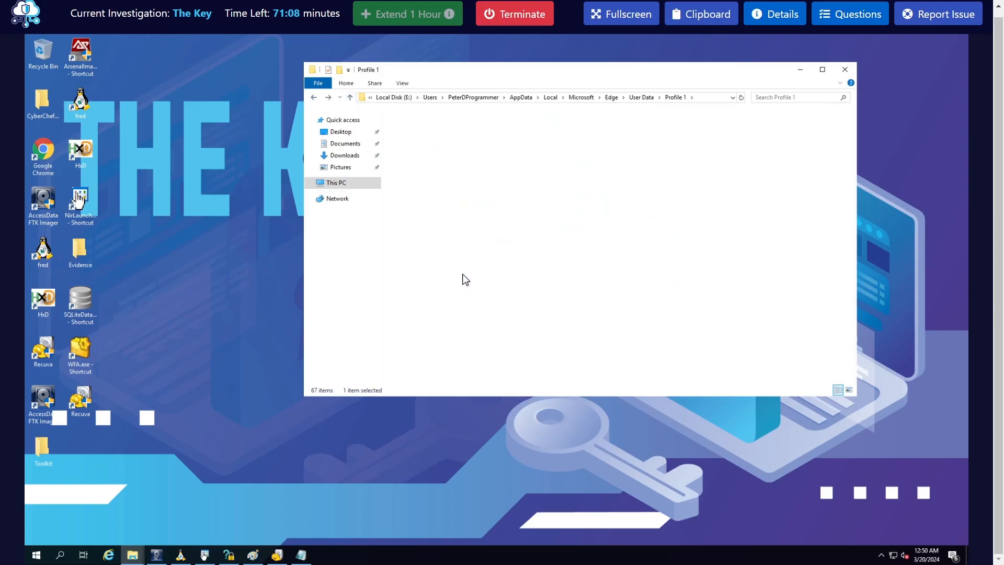
pyautogui.doubleClick(429, 129)
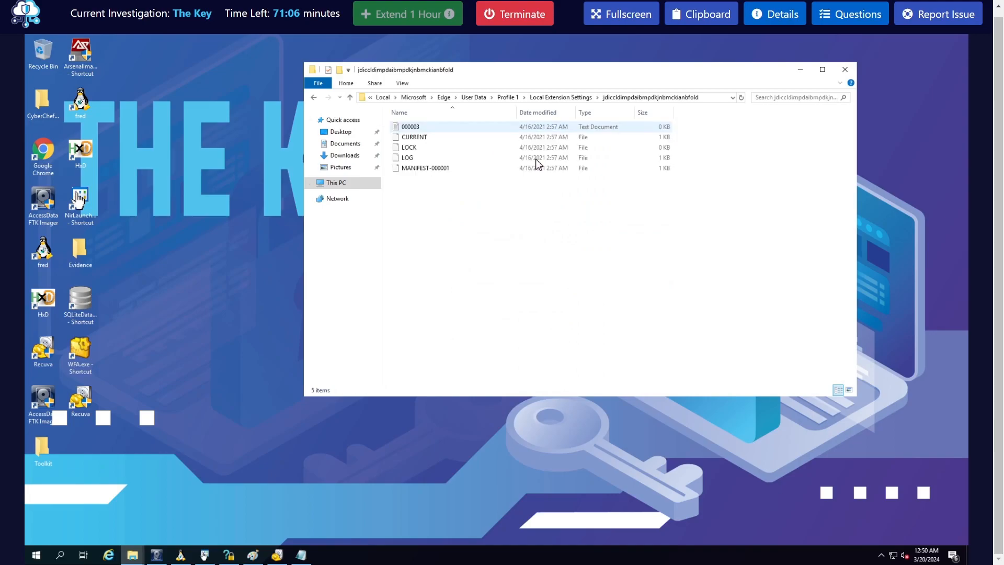
pyautogui.click(314, 97)
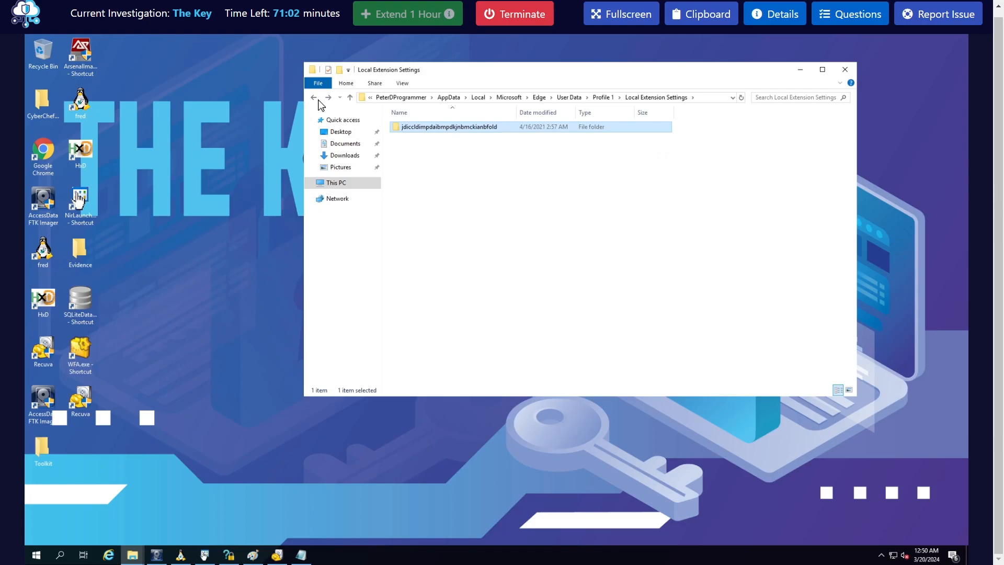
pyautogui.press('BackSpace')
pyautogui.scroll(-1, 458, 322)
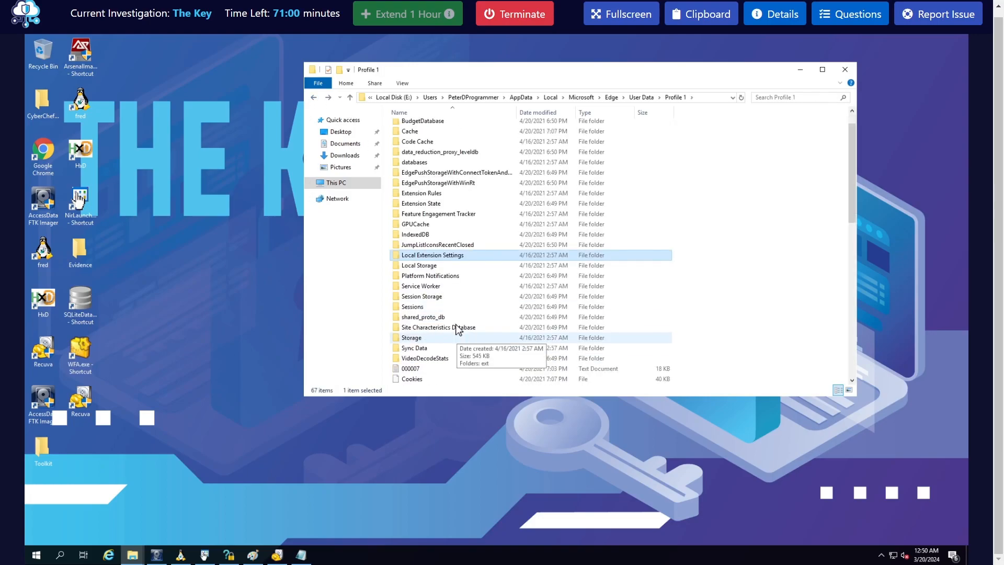
pyautogui.scroll(3, 445, 283)
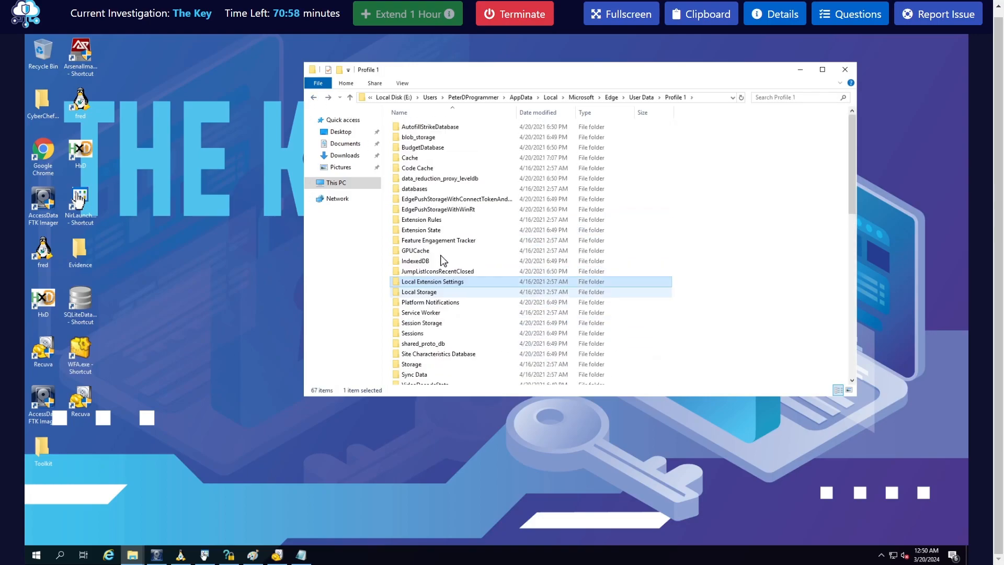
pyautogui.click(314, 97)
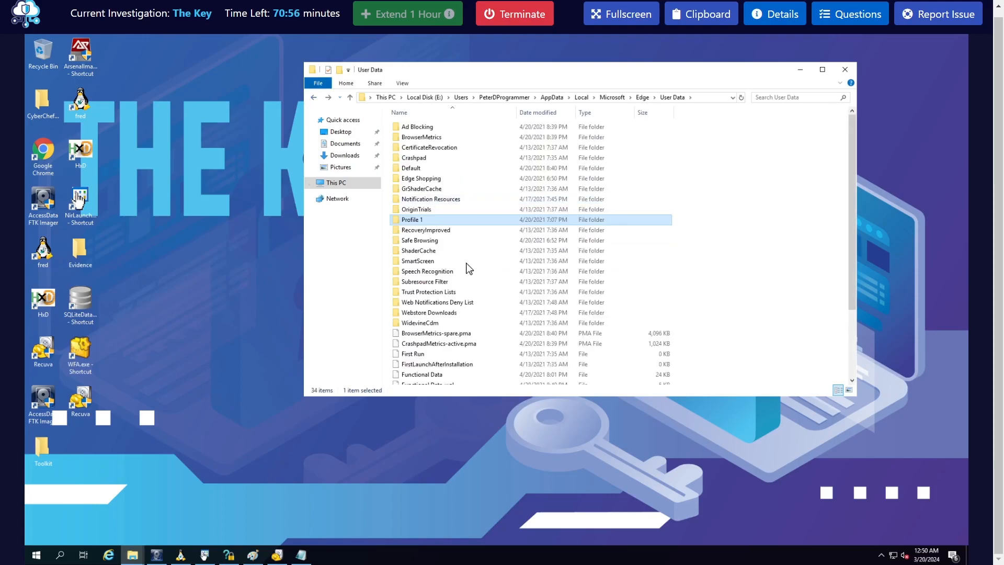
# - Open the Extensions folder of the Default profile in Edge's User Data folder
pyautogui.click(444, 260)
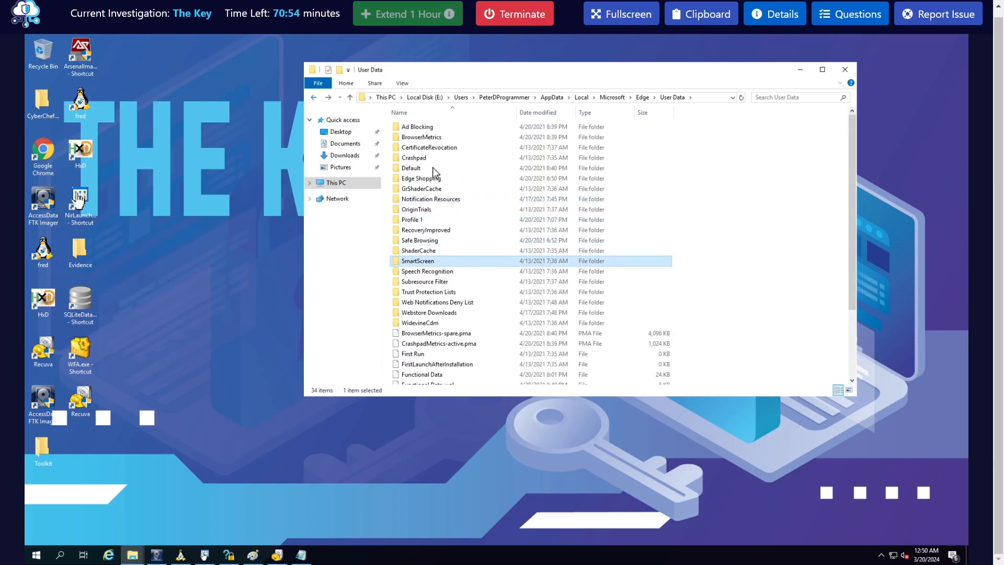
pyautogui.click(447, 292)
pyautogui.click(450, 322)
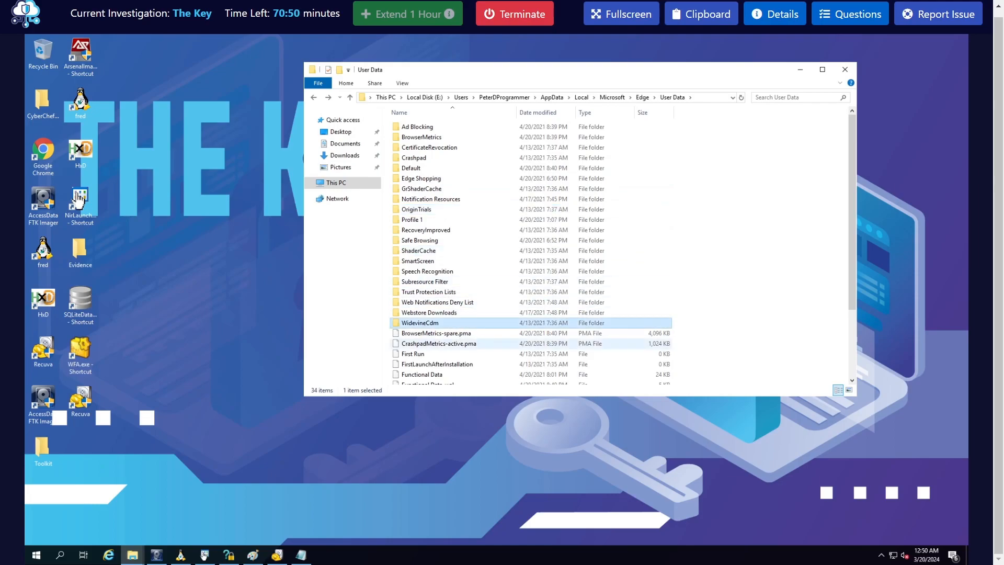
pyautogui.moveTo(253, 555)
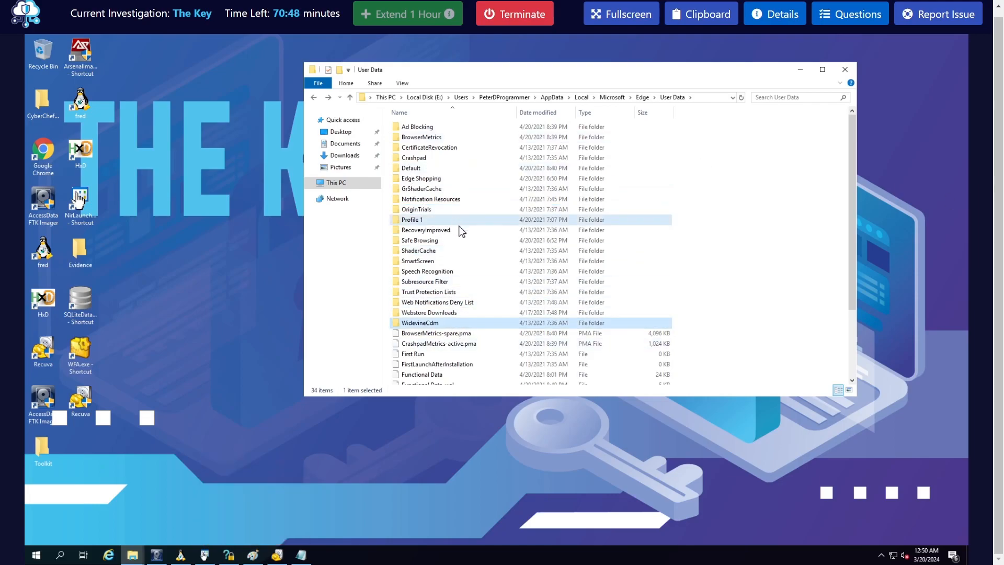
pyautogui.click(428, 219)
pyautogui.doubleClick(412, 168)
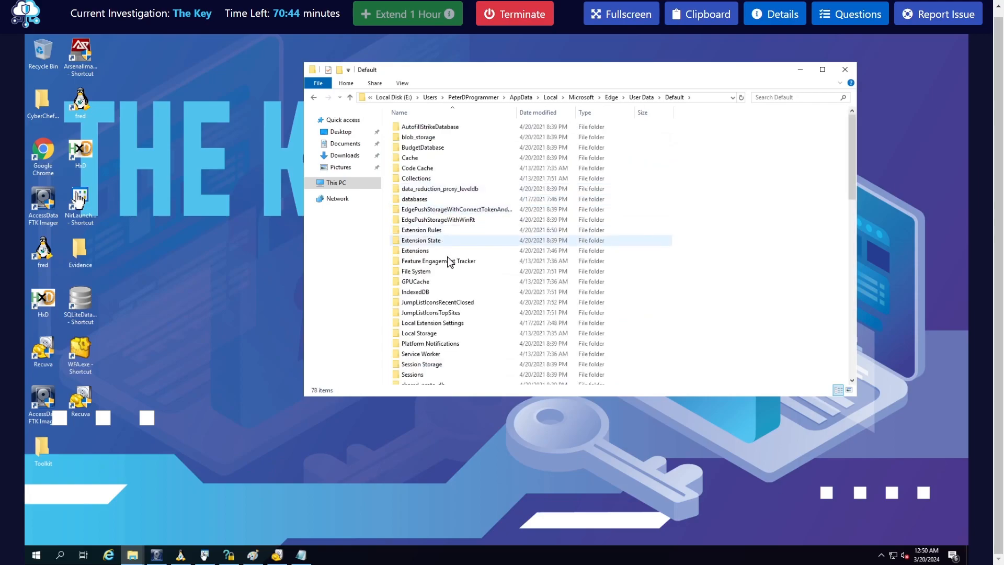
pyautogui.doubleClick(421, 252)
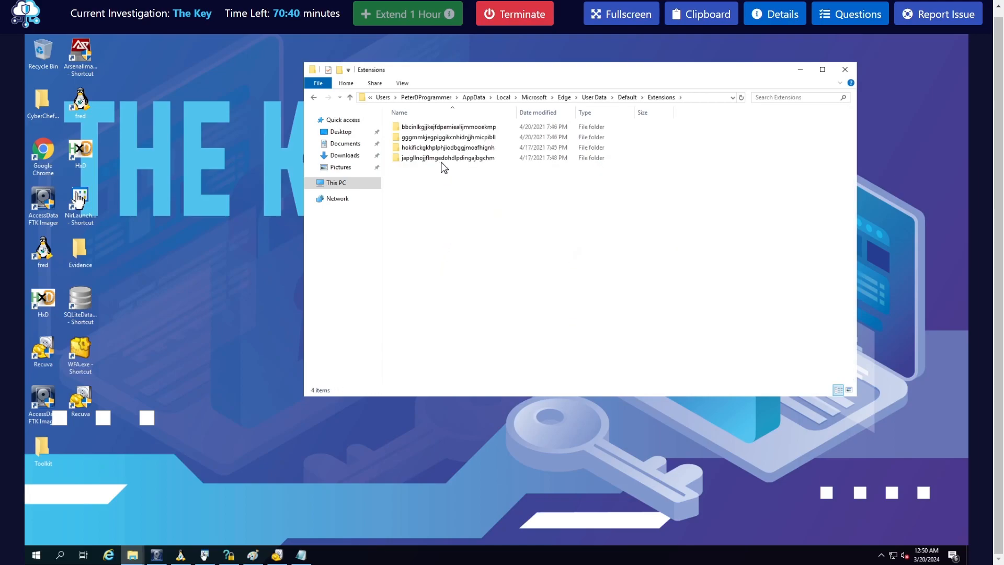
# - Open the 4.69.1.4_0 version folder of the bbcinlkgjjkejfdpemiealijmmooekmp extension
pyautogui.moveTo(393, 120); pyautogui.dragTo(510, 195)
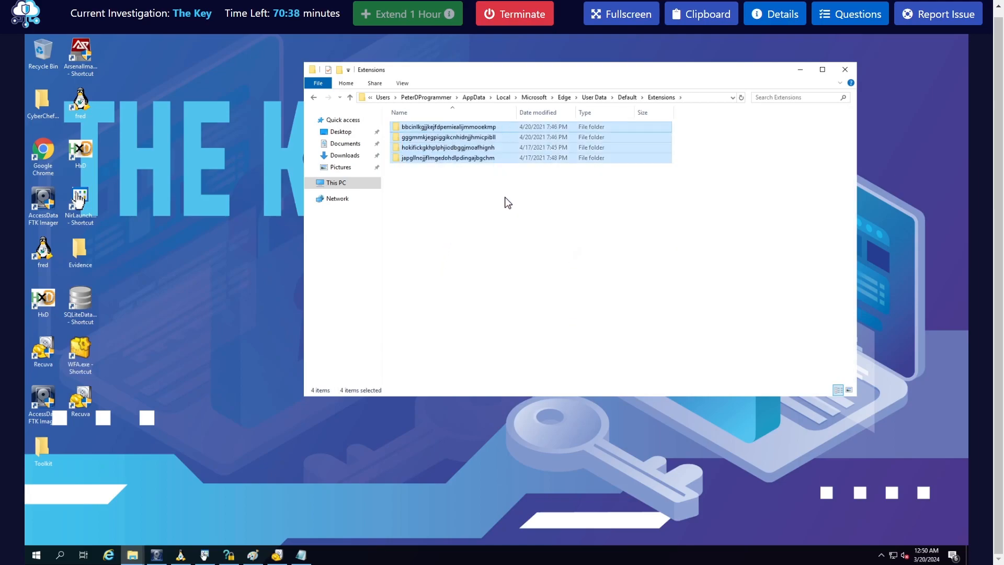
pyautogui.click(508, 203)
pyautogui.doubleClick(449, 127)
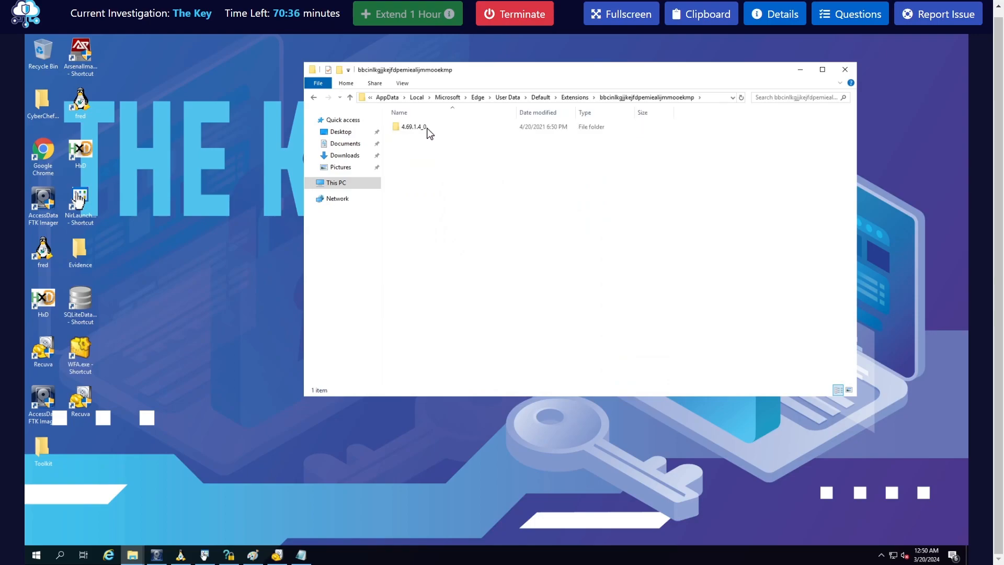
pyautogui.doubleClick(411, 129)
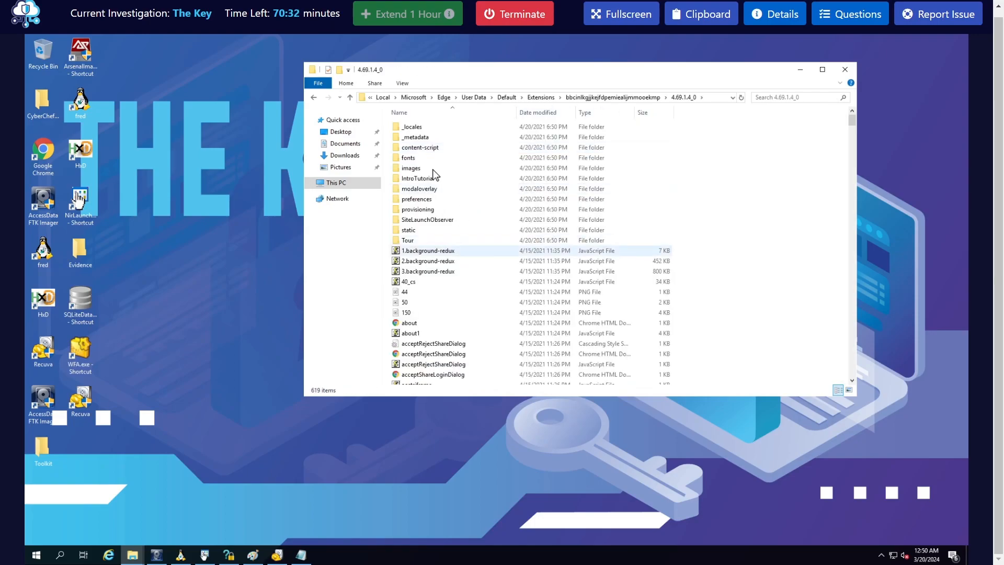
pyautogui.scroll(-1, 431, 173)
pyautogui.scroll(1, 429, 170)
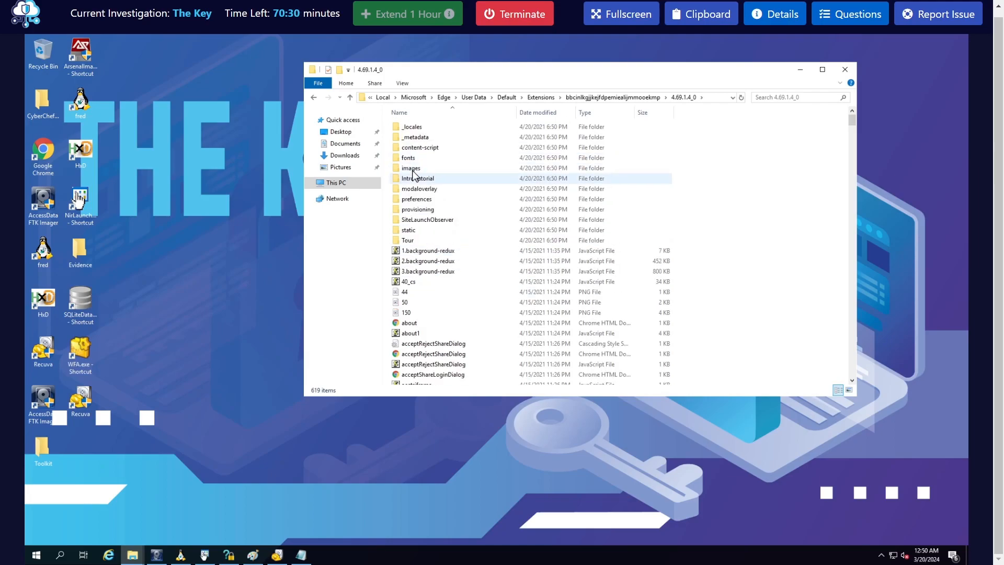
# - Examine the image file names in the extension's images folder for the password manager's name, and return to the version folder
pyautogui.doubleClick(425, 168)
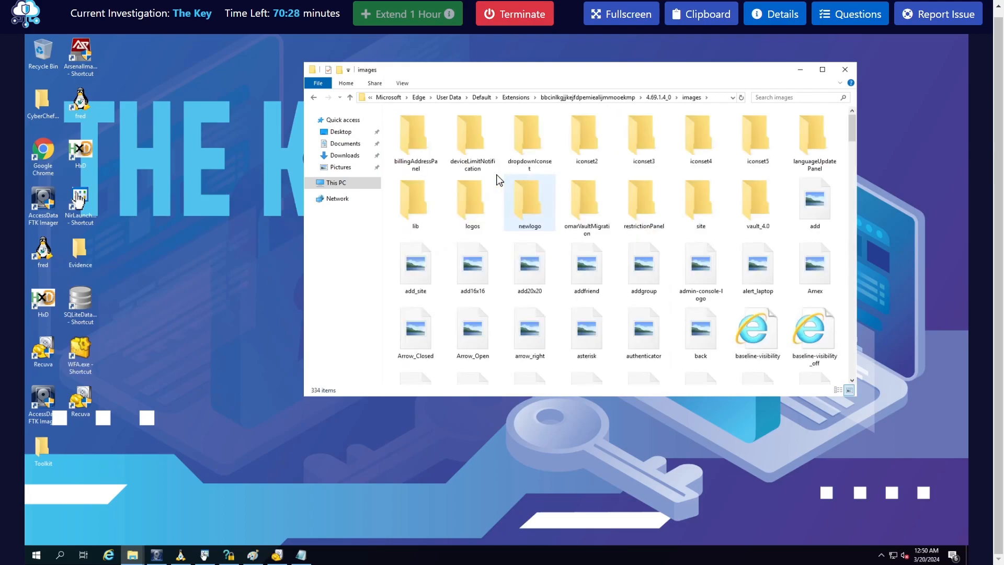
pyautogui.scroll(-5, 654, 262)
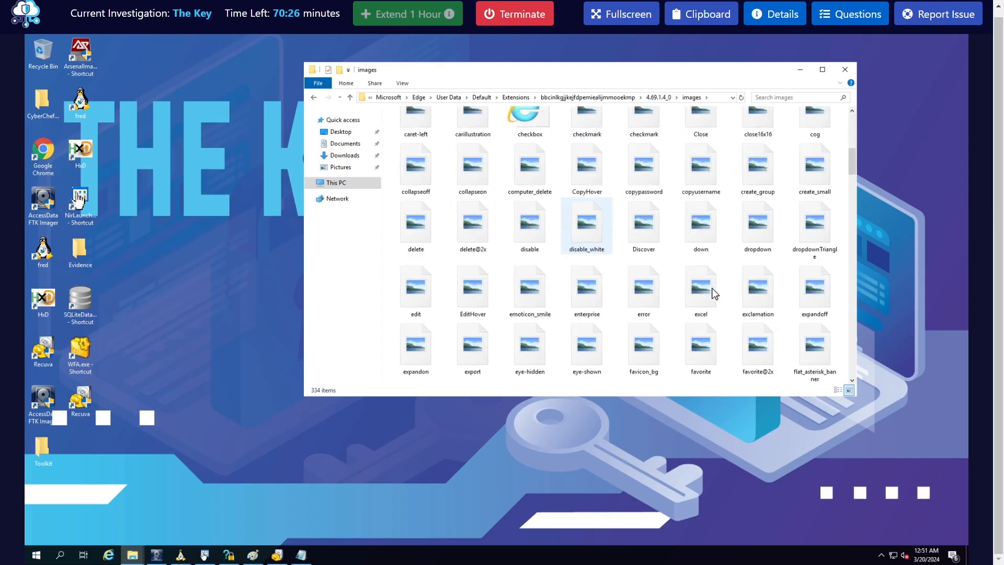
pyautogui.scroll(-10, 714, 293)
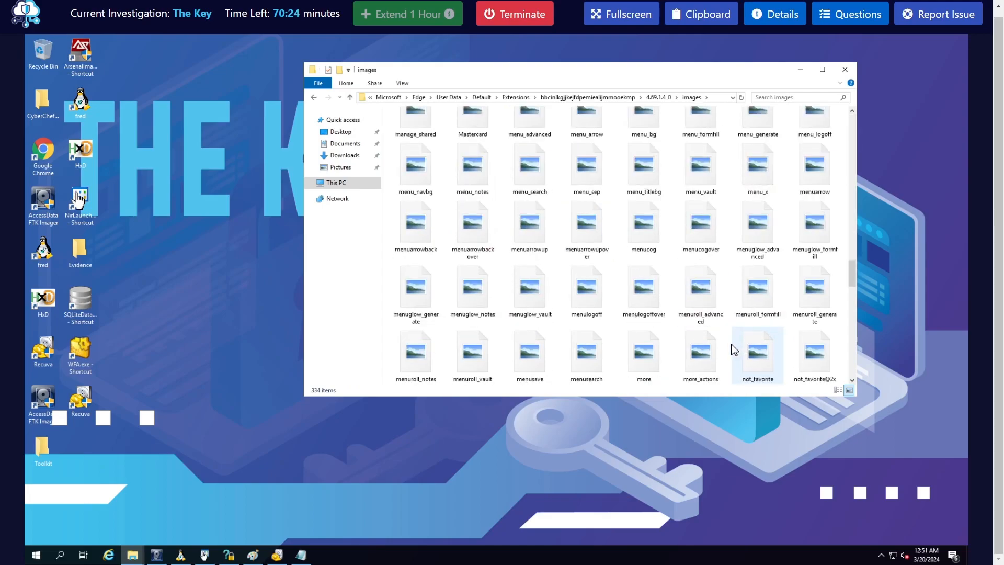
pyautogui.scroll(-10, 734, 349)
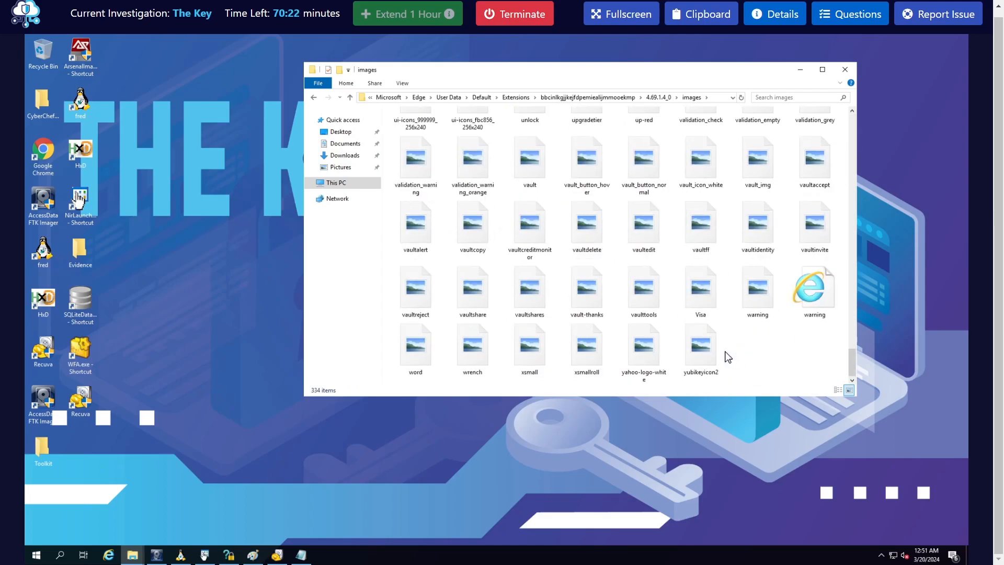
pyautogui.click(654, 298)
pyautogui.click(721, 301)
pyautogui.scroll(3, 799, 363)
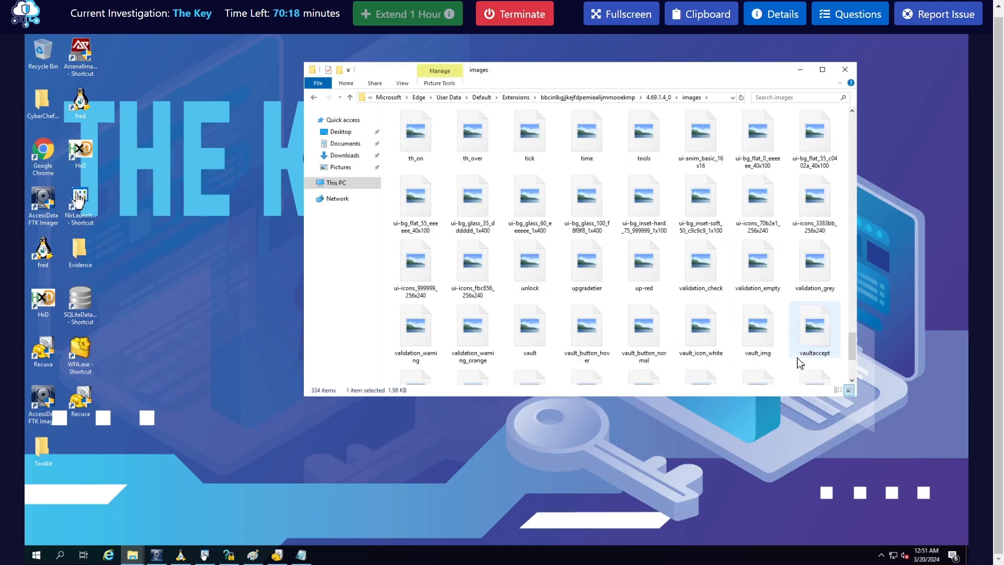
pyautogui.scroll(6, 797, 361)
pyautogui.scroll(3, 749, 314)
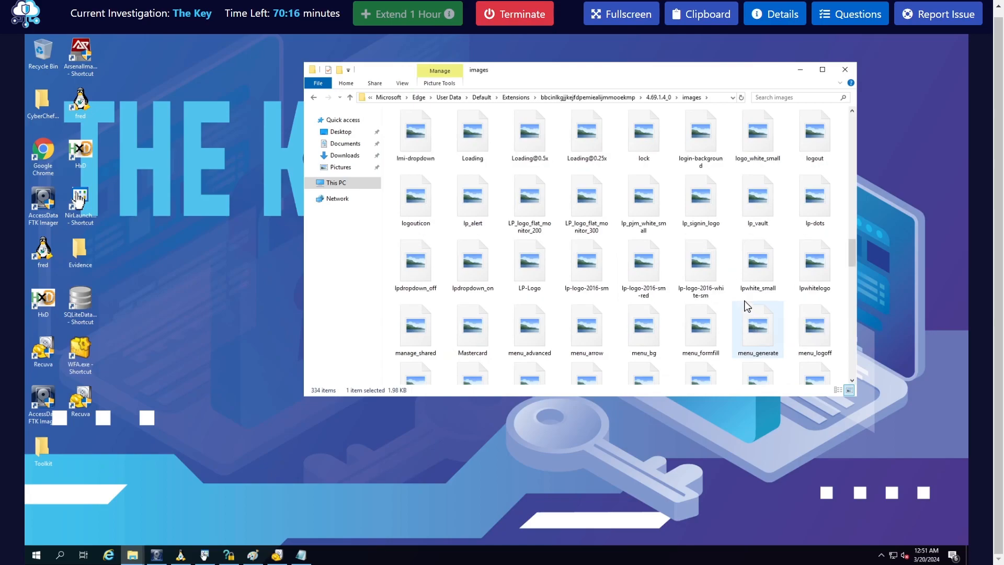
pyautogui.scroll(2, 632, 287)
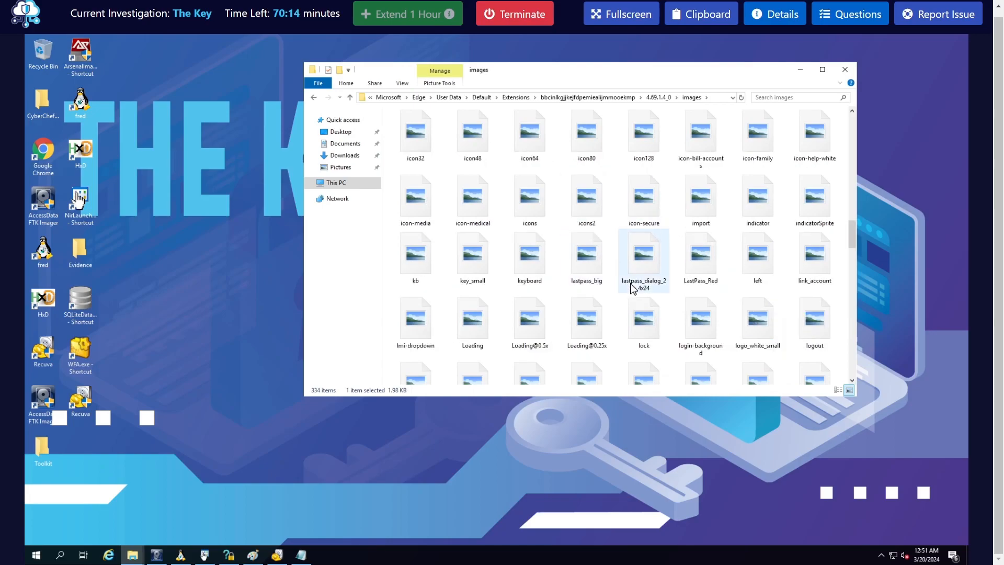
pyautogui.scroll(3, 640, 286)
pyautogui.scroll(8, 648, 286)
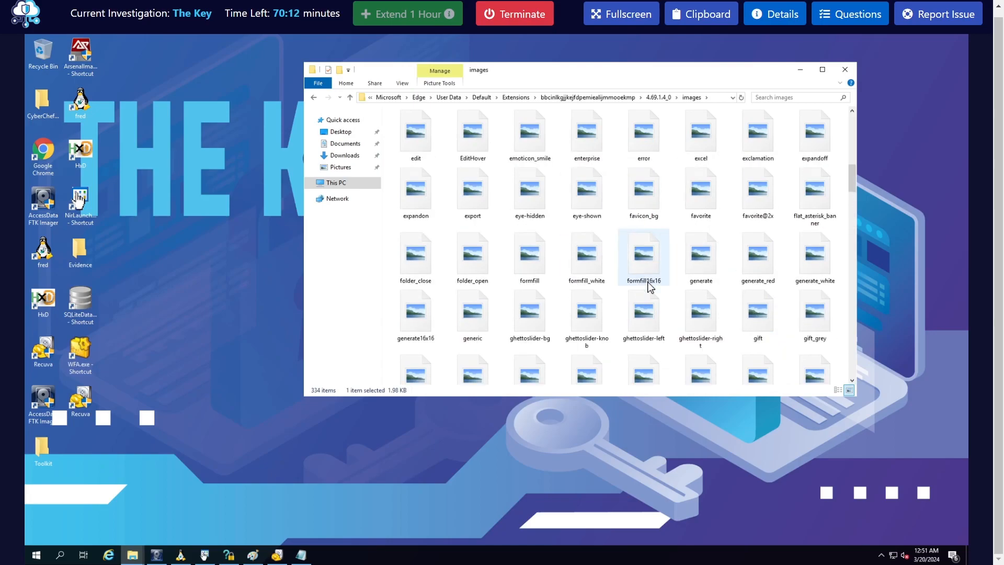
pyautogui.click(313, 98)
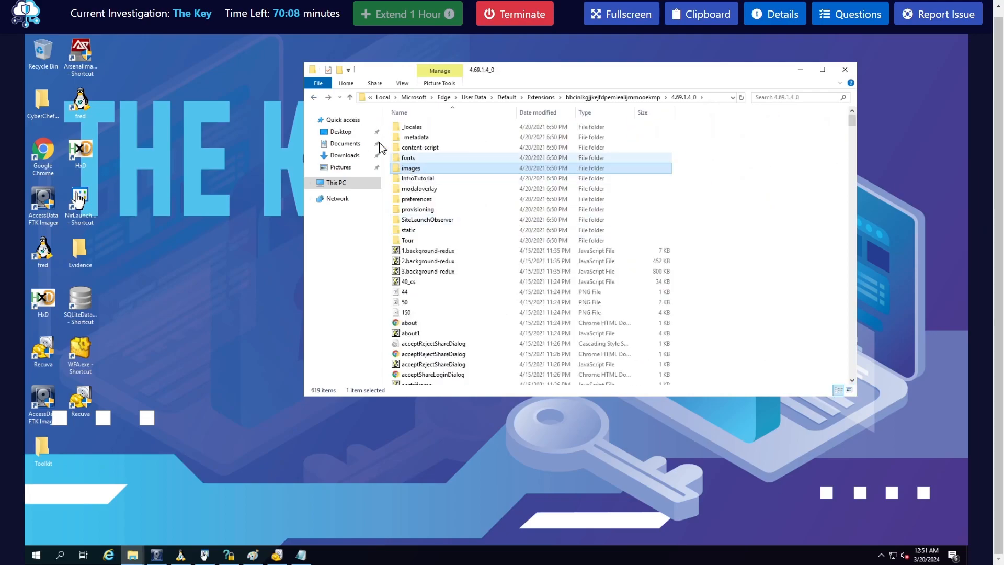
# - Check the extension's _metadata folder and return to the 4.69.1.4_0 version folder
pyautogui.doubleClick(442, 138)
pyautogui.click(314, 98)
pyautogui.click(419, 160)
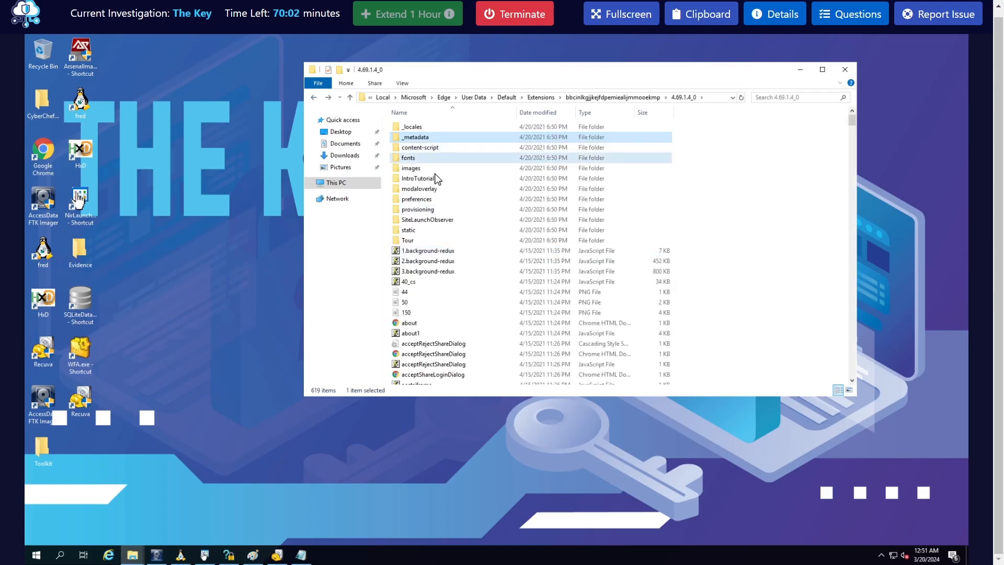
pyautogui.click(435, 172)
pyautogui.click(450, 201)
# - Open the media folder inside the extension's static folder and go through its file names for the password manager's name
pyautogui.click(420, 231)
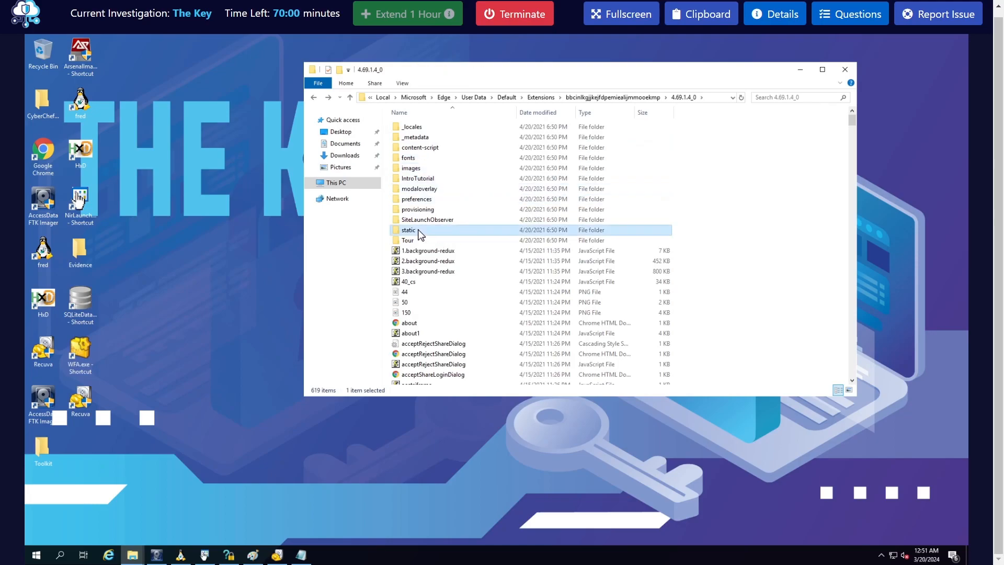
pyautogui.doubleClick(420, 231)
pyautogui.click(417, 148)
pyautogui.press('Return')
pyautogui.scroll(-10, 503, 309)
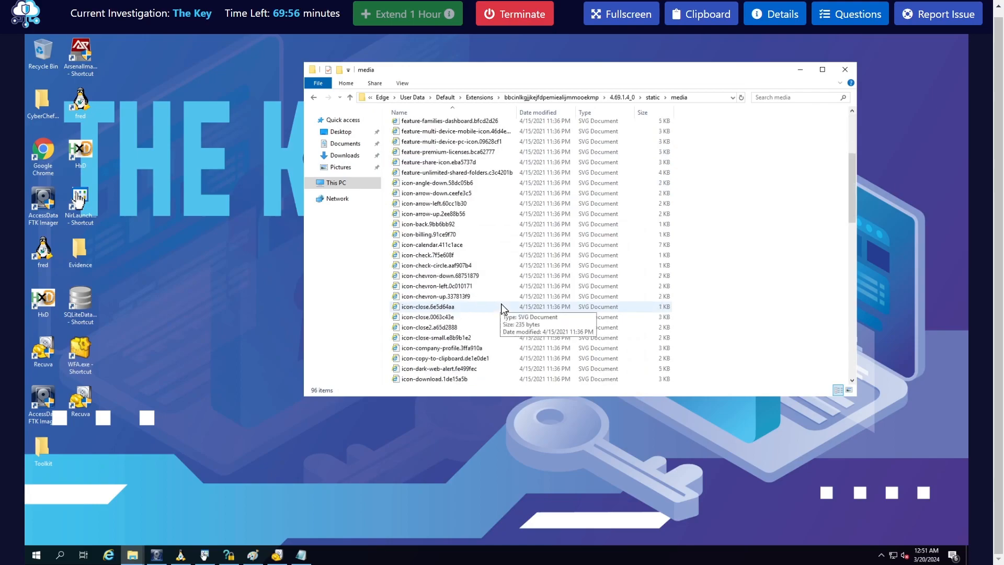
pyautogui.scroll(-8, 501, 308)
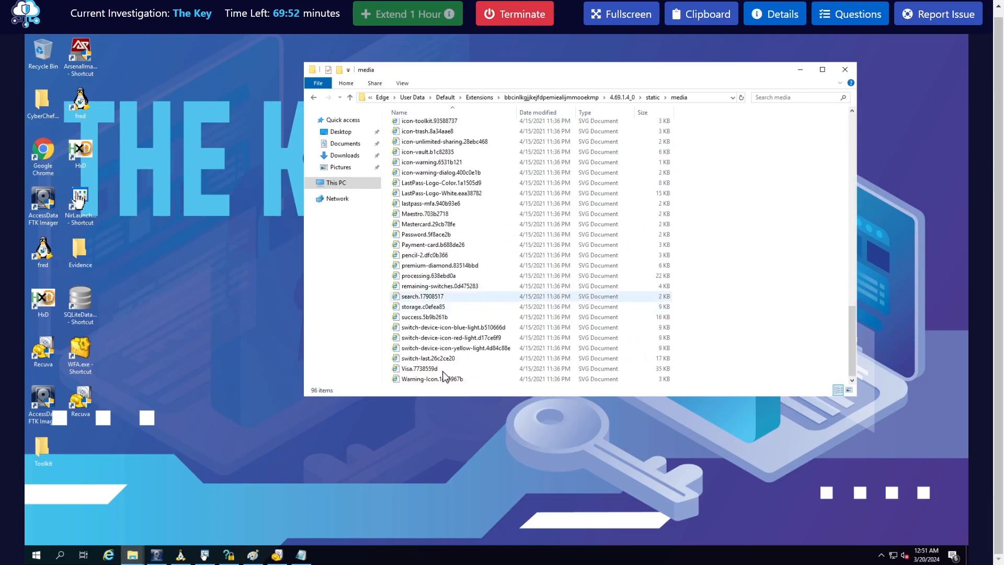
# - Single out the LastPass logo files in the media folder and check the web search results for "lastpass"
pyautogui.click(429, 184)
pyautogui.click(427, 195)
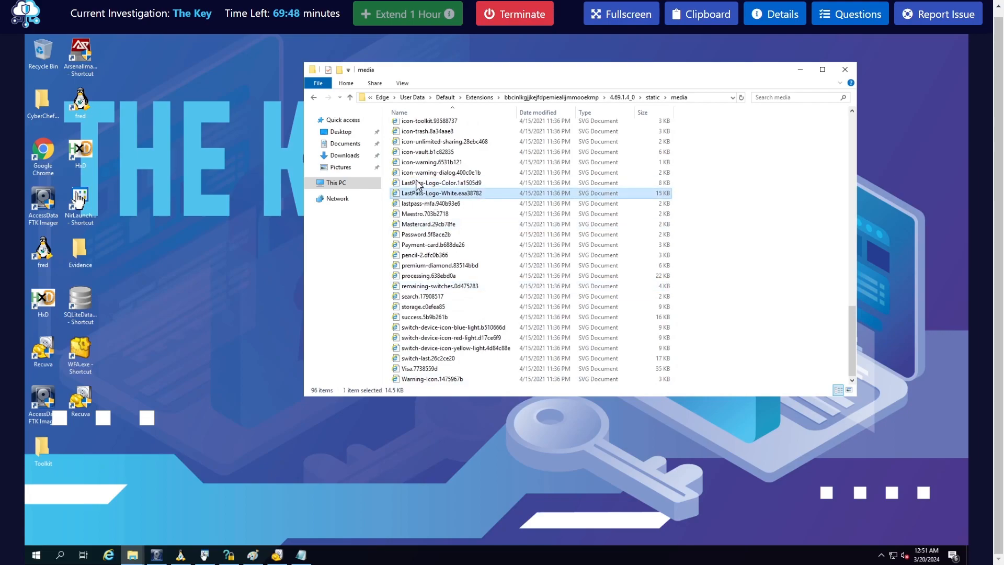
pyautogui.click(425, 192)
pyautogui.click(425, 184)
pyautogui.click(426, 194)
pyautogui.moveTo(1003, 183); pyautogui.dragTo(369, 153)
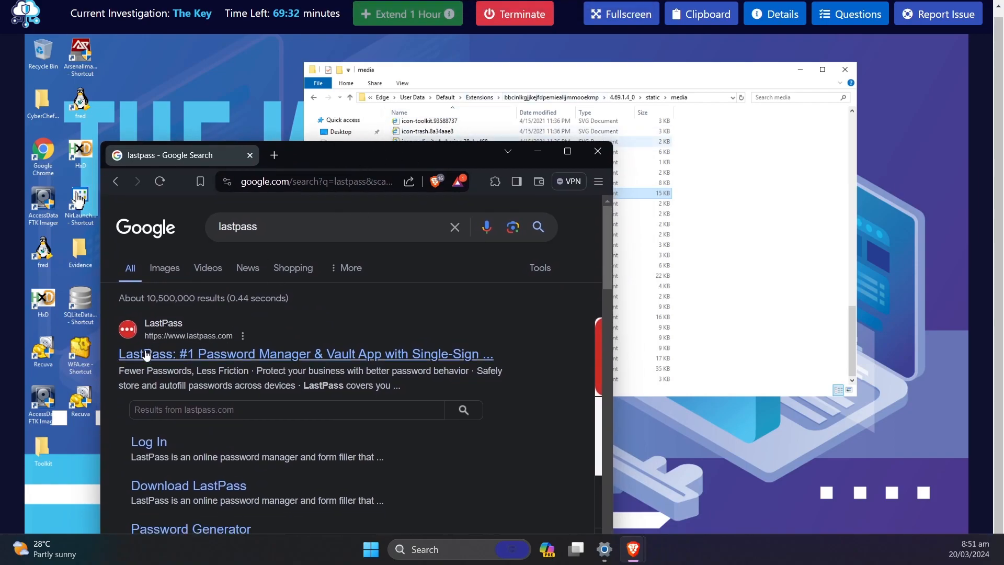
pyautogui.moveTo(391, 152); pyautogui.dragTo(411, 564)
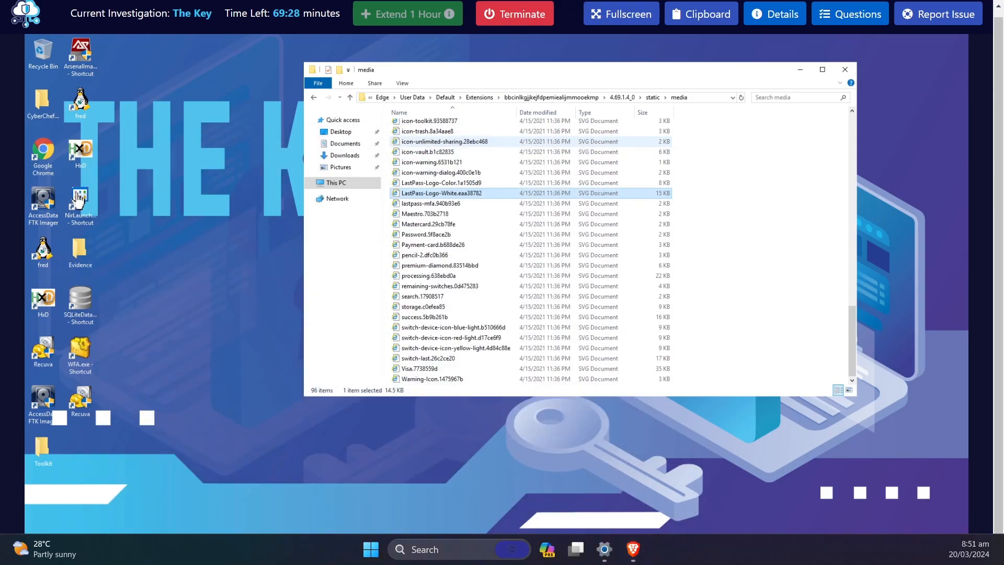
# - Submit LastPass as the answer to the password manager question and hide the questions
pyautogui.click(839, 23)
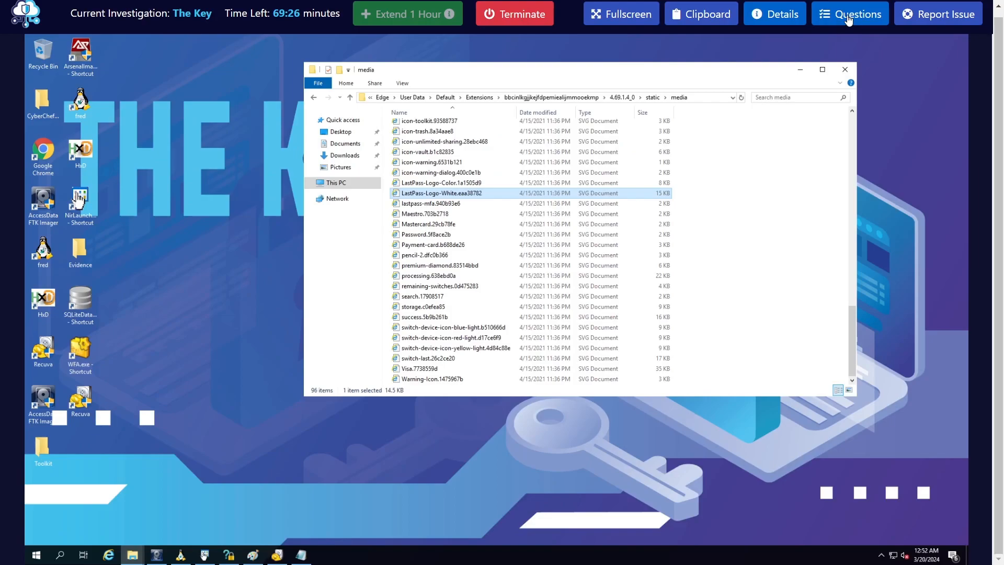
pyautogui.scroll(-13, 867, 286)
pyautogui.click(745, 287)
pyautogui.write('LastPass')
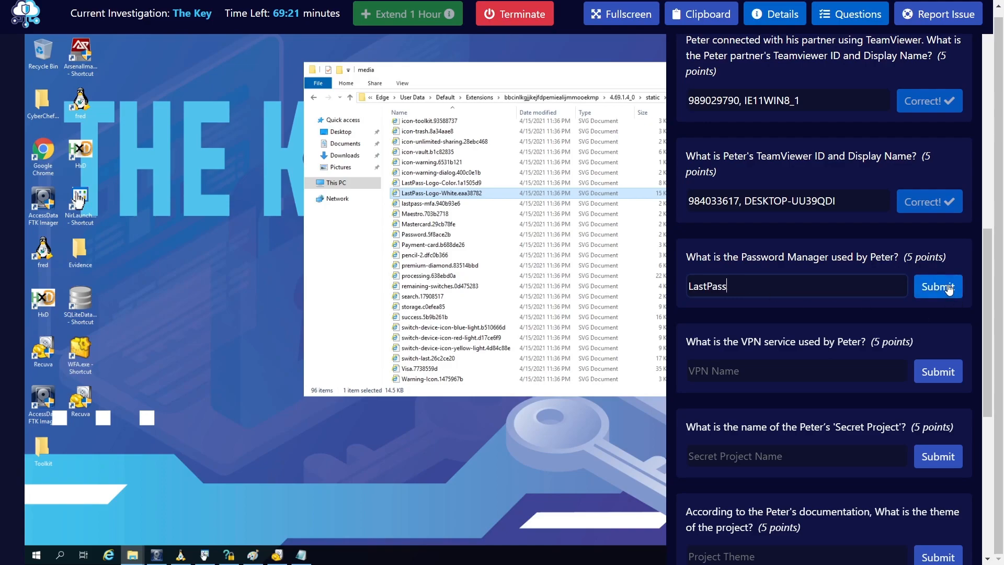
pyautogui.click(948, 287)
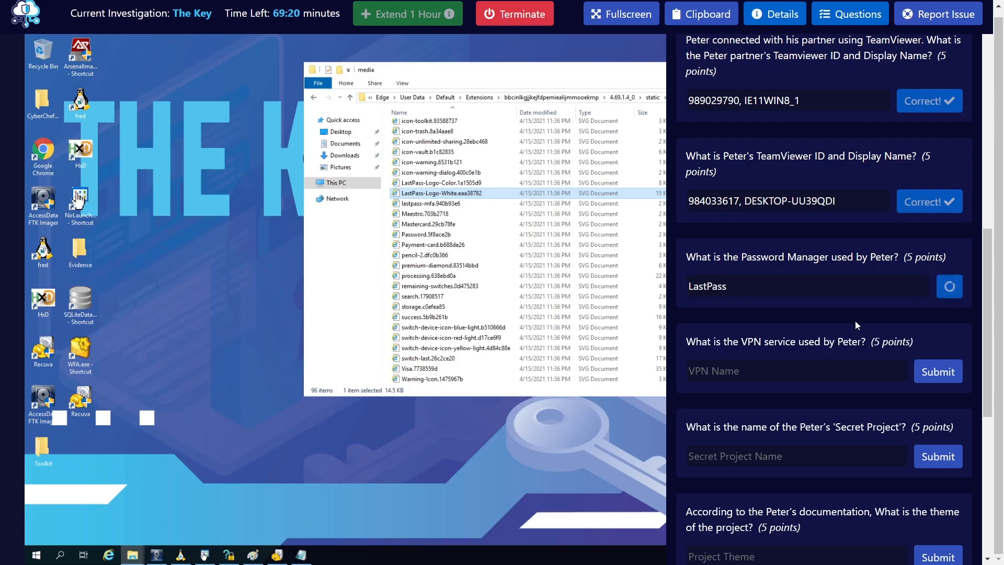
pyautogui.click(839, 20)
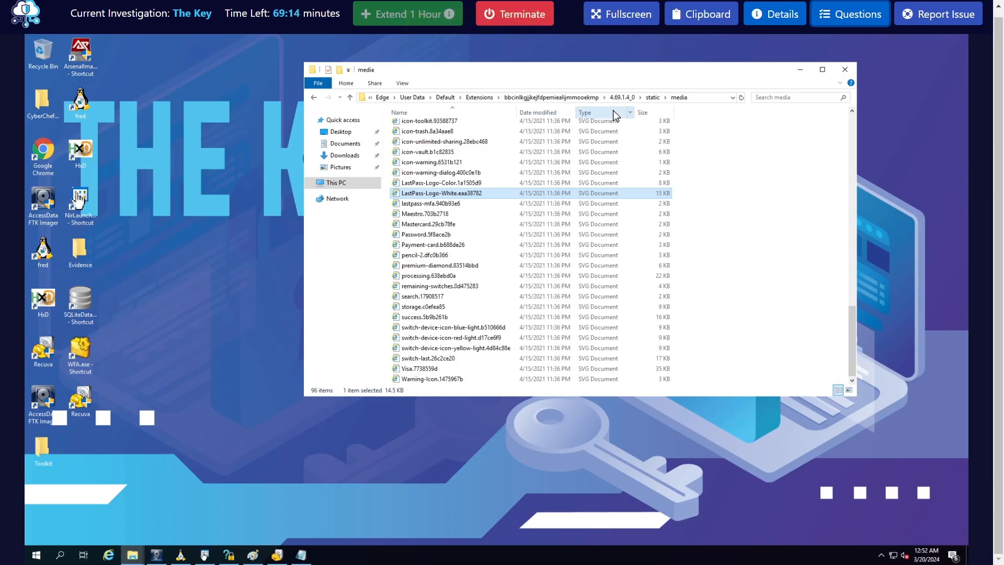
# - Copy the extension ID bbcinlkgjjkejfdpemiealijmmooekmp from the media folder's path
pyautogui.click(701, 99)
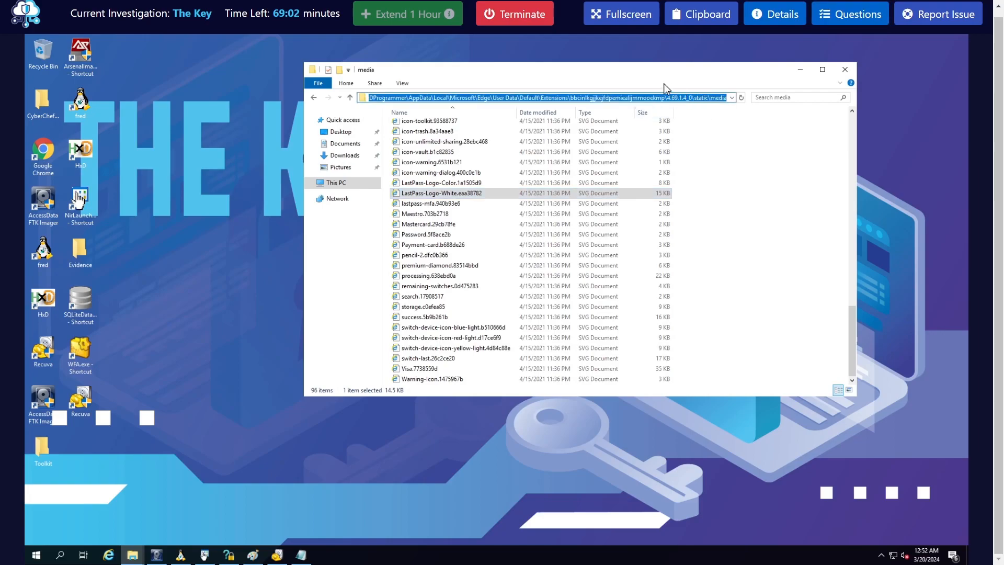
pyautogui.click(706, 99)
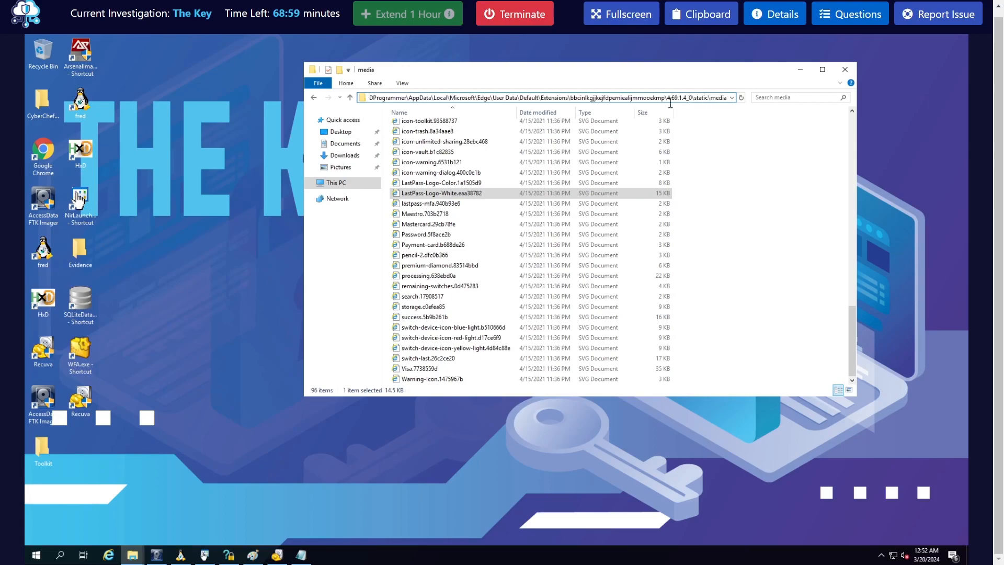
pyautogui.doubleClick(552, 99)
pyautogui.click(598, 97)
pyautogui.doubleClick(597, 98)
pyautogui.click(572, 98)
pyautogui.moveTo(570, 98); pyautogui.dragTo(662, 99)
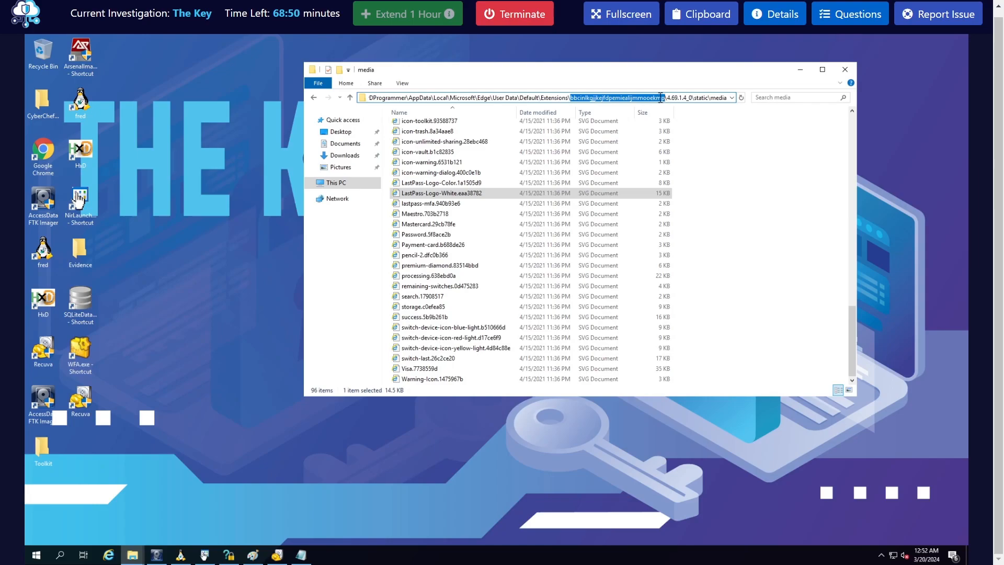
pyautogui.rightClick(661, 98)
pyautogui.click(680, 129)
# - Review the web search results for the extension ID bbcinlkgjjkejfdpemiealijmmooekmp and return to the media folder
pyautogui.moveTo(1003, 352); pyautogui.dragTo(486, 171)
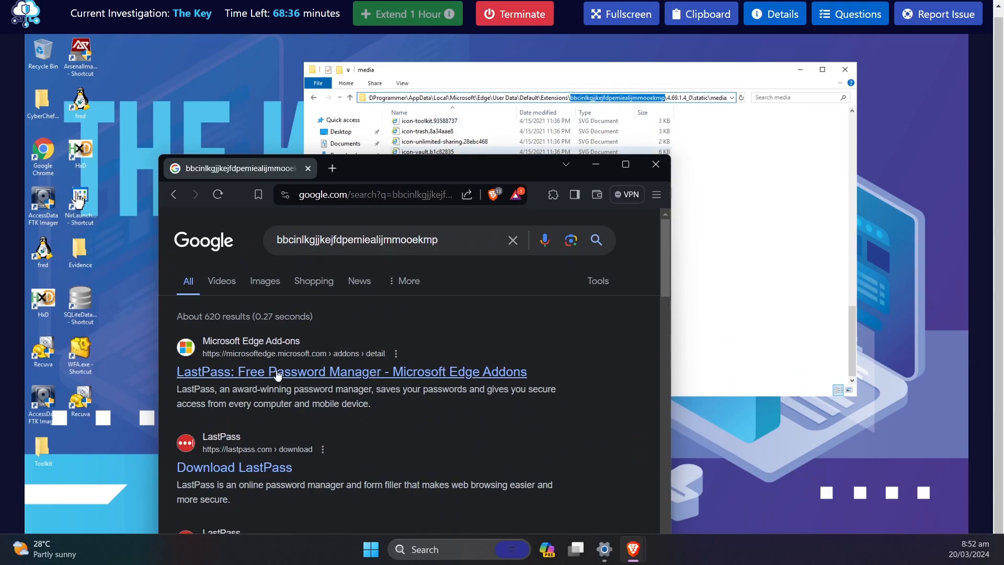
pyautogui.scroll(-2, 375, 283)
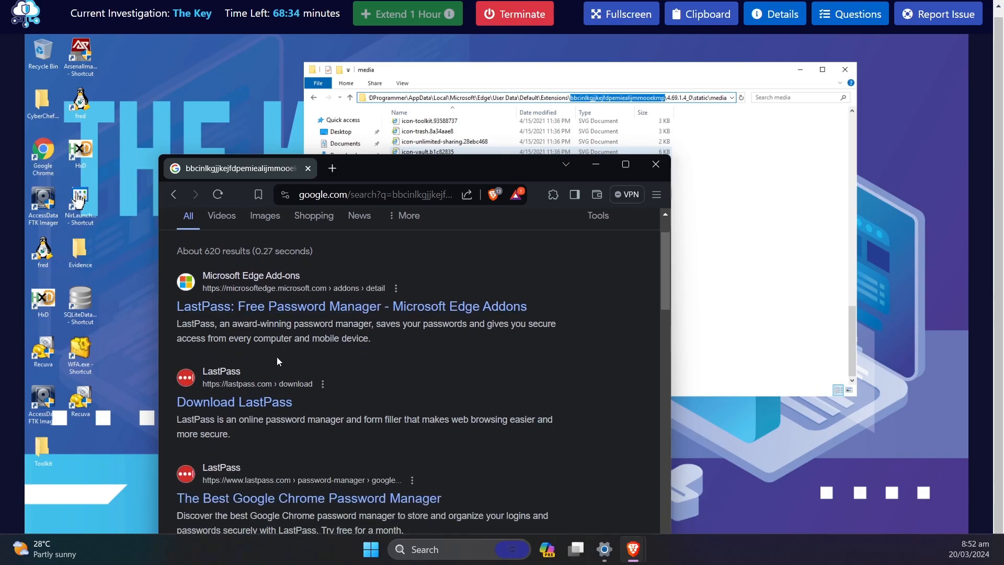
pyautogui.scroll(-3, 333, 430)
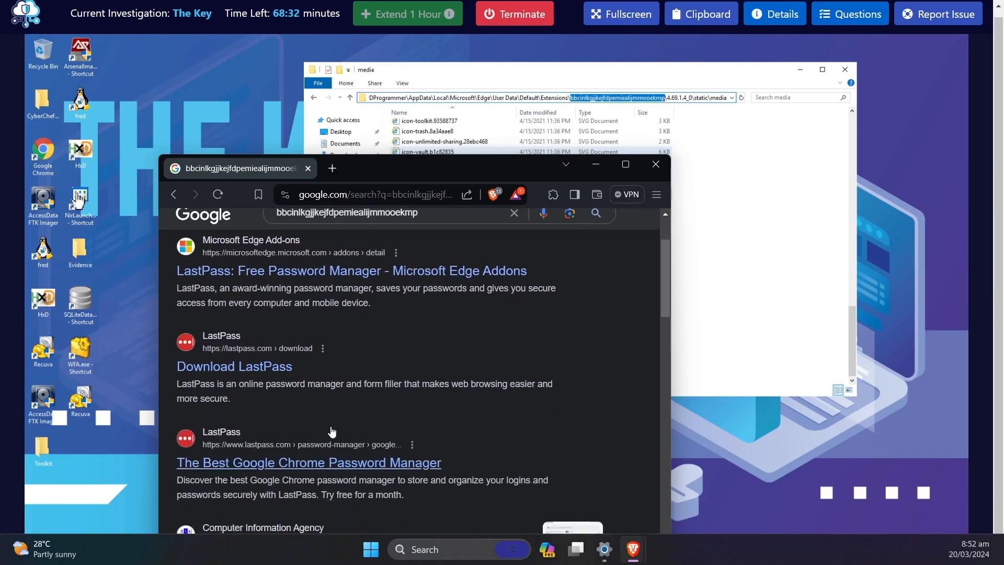
pyautogui.scroll(3, 430, 398)
pyautogui.click(596, 164)
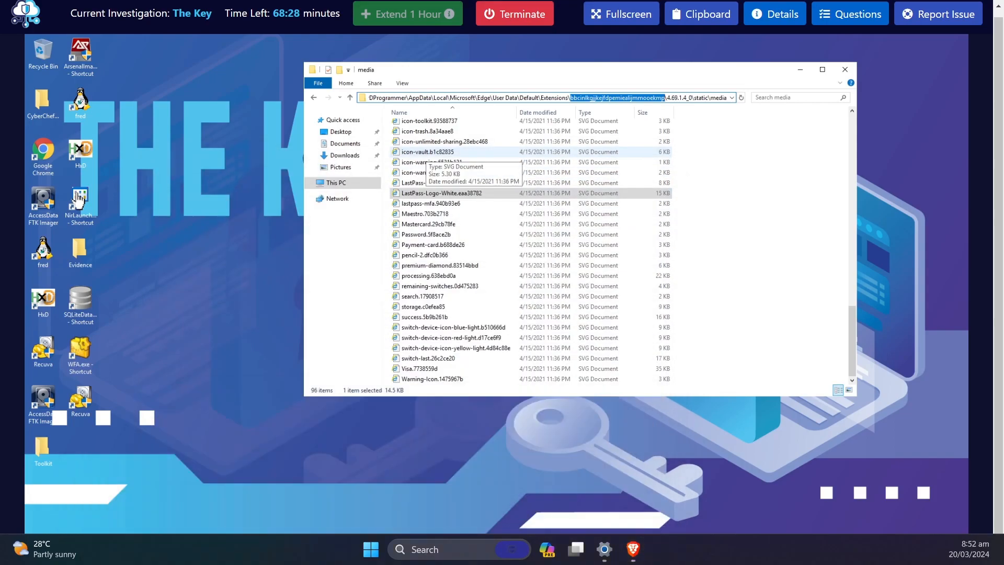
pyautogui.click(613, 102)
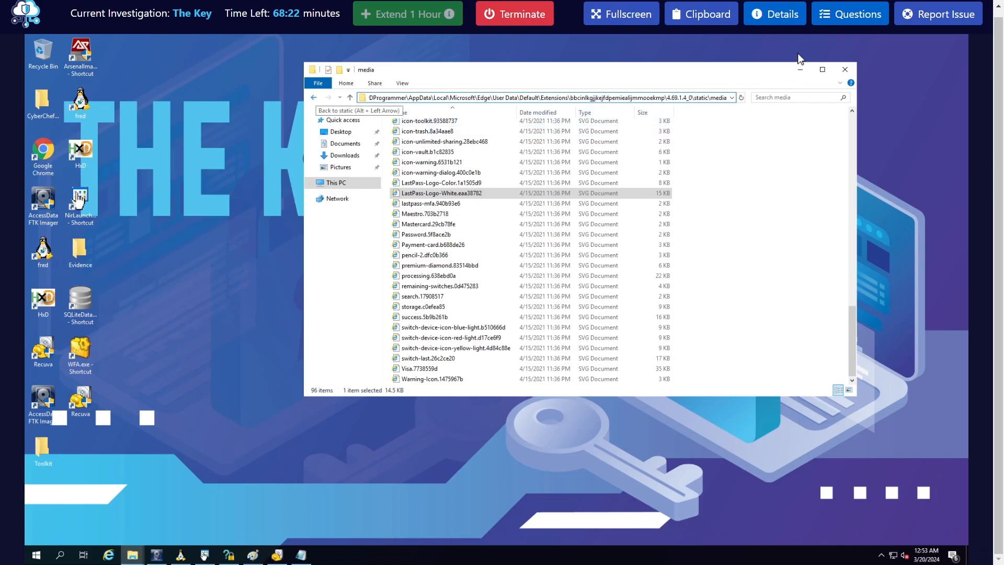
# - Read the next unanswered investigation question, about the VPN service, and hide the questions
pyautogui.click(863, 22)
pyautogui.scroll(-7, 798, 445)
pyautogui.scroll(-3, 799, 446)
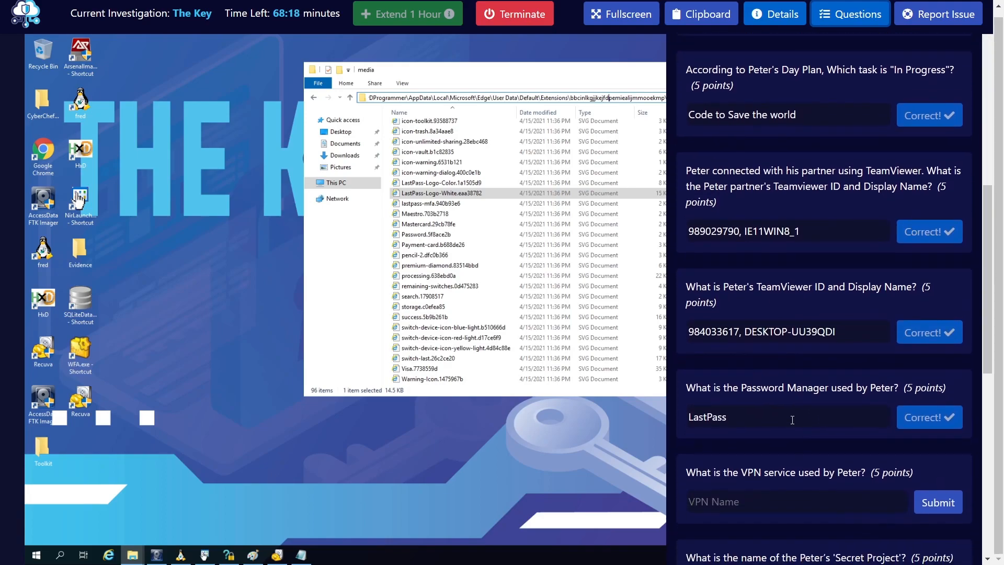
pyautogui.tripleClick(721, 475)
pyautogui.click(799, 442)
pyautogui.click(853, 19)
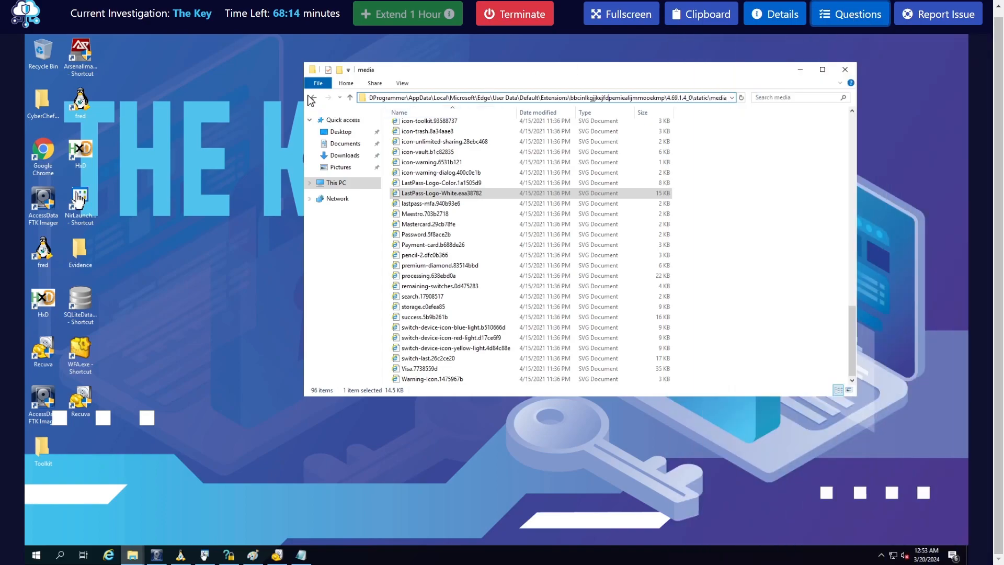
# - Return from the media folder to the Extensions folder of Edge's Default profile
pyautogui.doubleClick(610, 98)
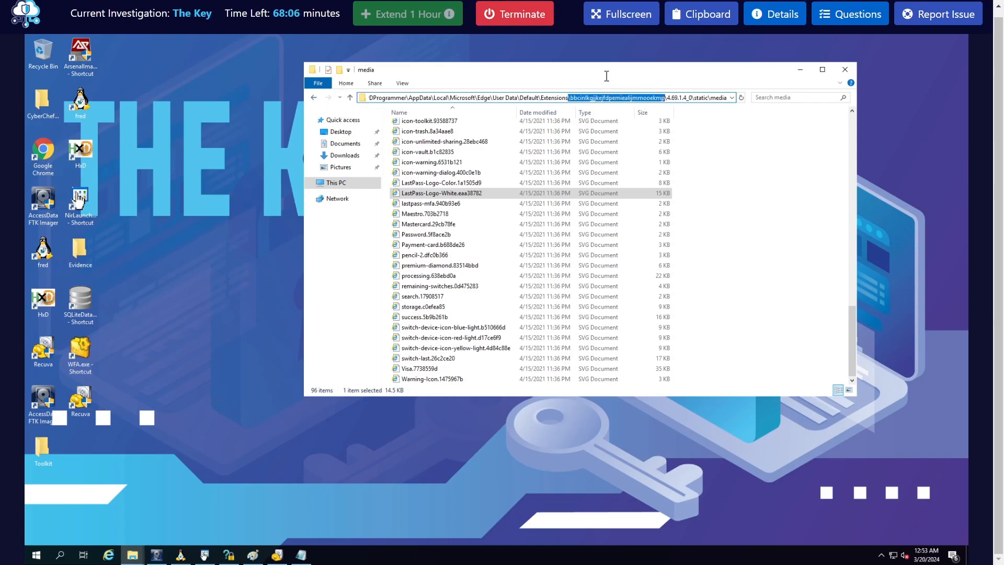
pyautogui.click(314, 98)
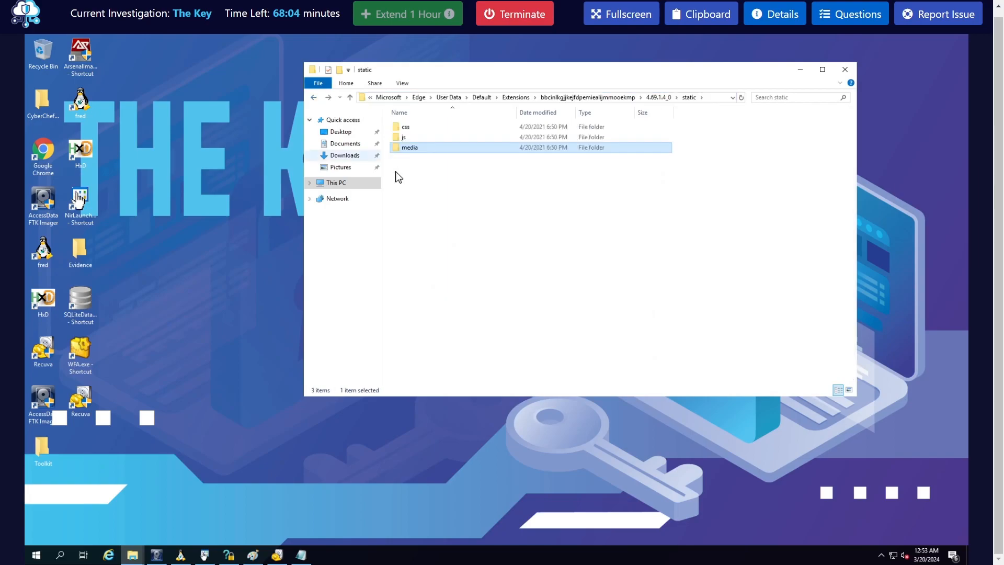
pyautogui.click(314, 98)
pyautogui.click(314, 98)
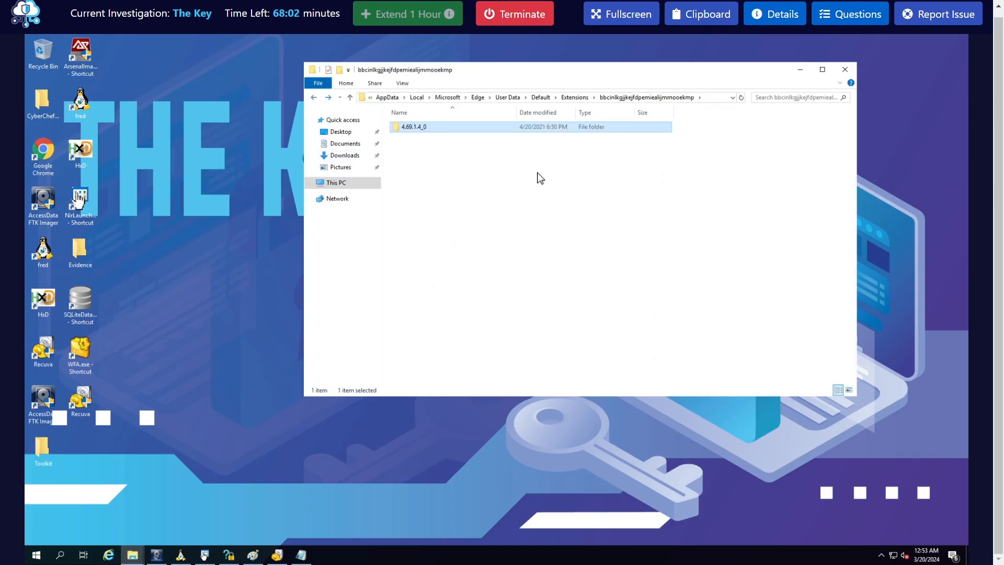
pyautogui.click(314, 98)
# - Open the 2.2.6_0 version folder of the gggmmkjegpiggikcnhidnjjhmicpibll extension
pyautogui.click(423, 137)
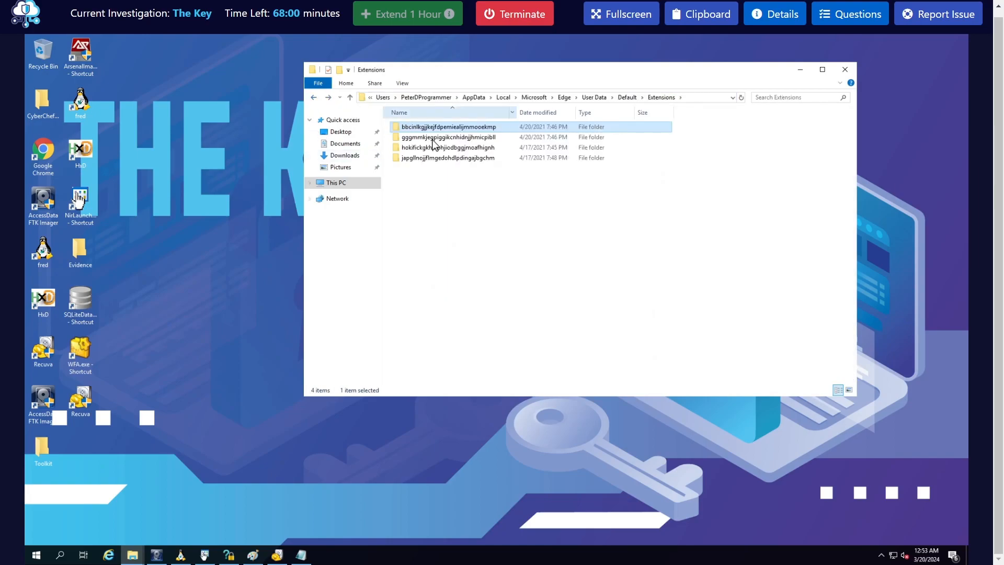
pyautogui.press('Return')
pyautogui.click(426, 129)
pyautogui.press('Return')
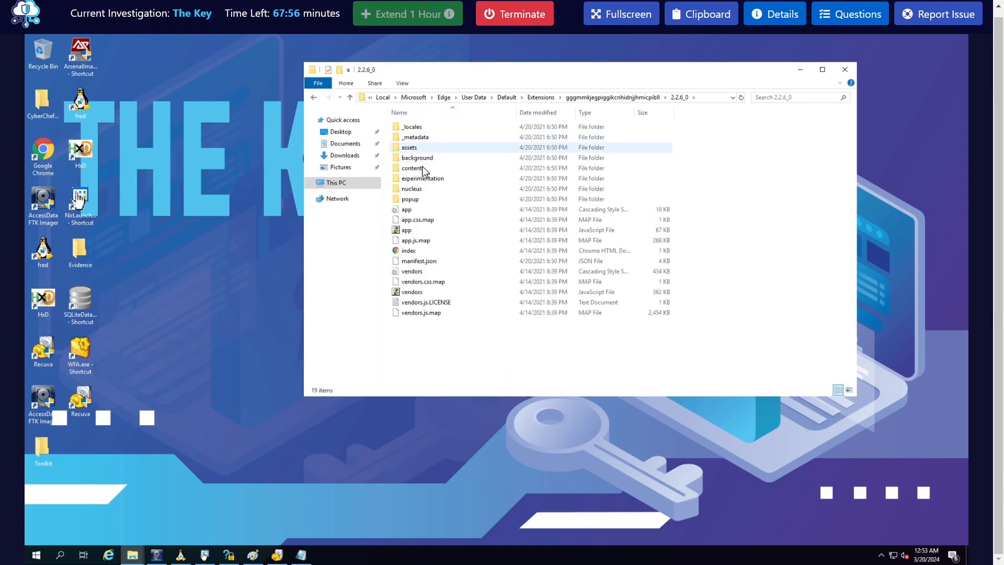
# - Inspect the _metadata, content and _locales subfolders of the 2.2.6_0 folder for clues to what the extension is
pyautogui.doubleClick(430, 138)
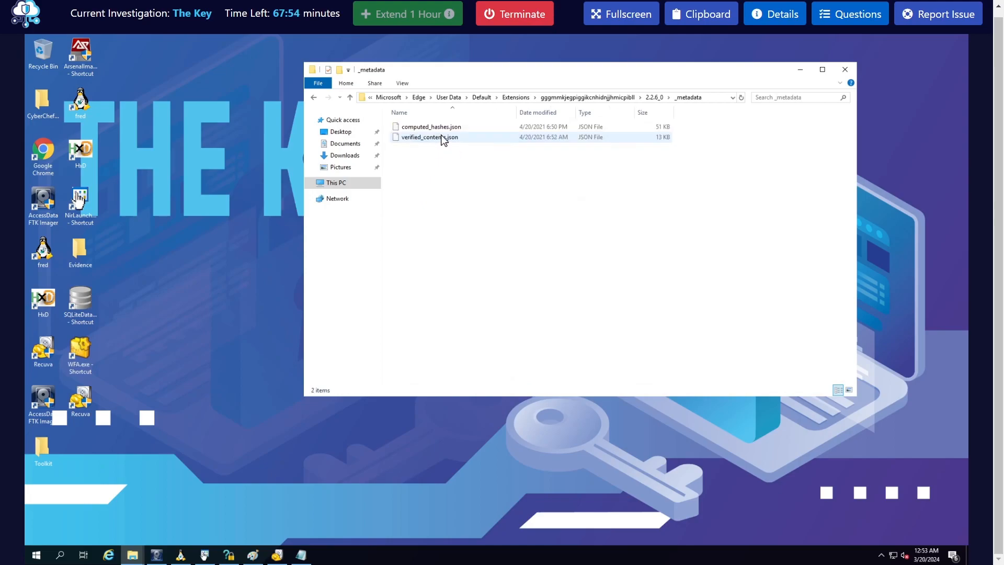
pyautogui.hotkey('alt', 'Left')
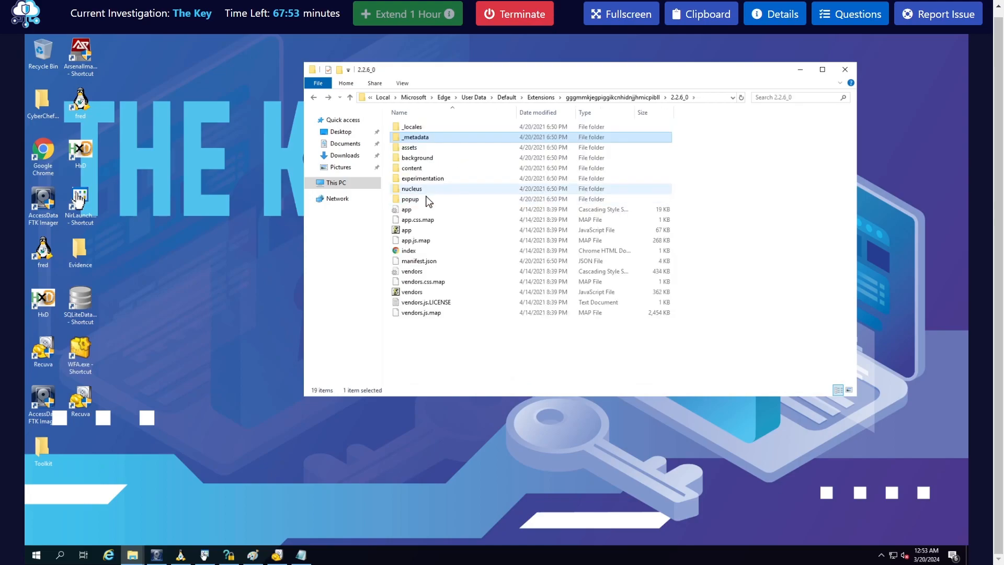
pyautogui.doubleClick(426, 168)
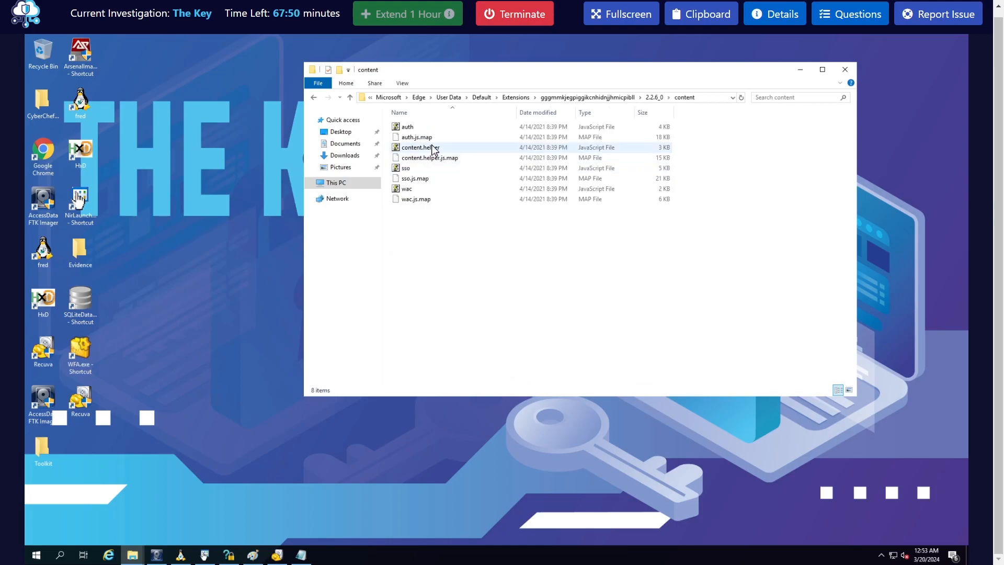
pyautogui.hotkey('alt', 'Left')
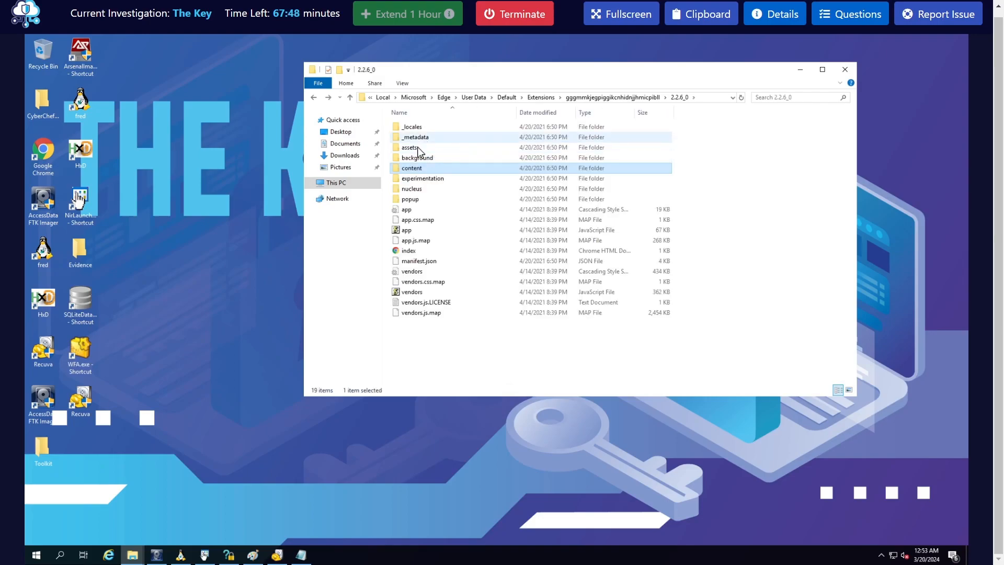
pyautogui.click(424, 147)
pyautogui.doubleClick(421, 129)
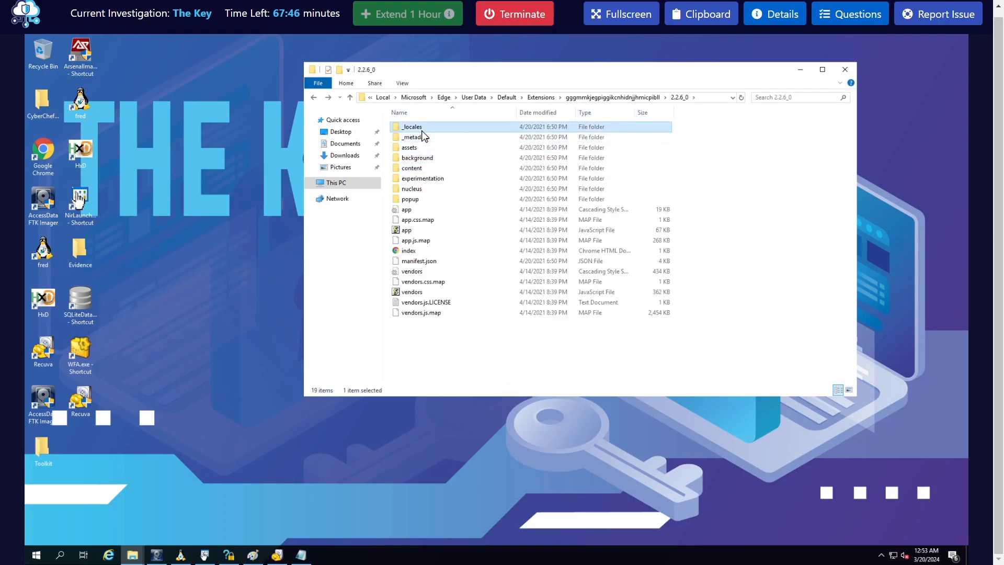
pyautogui.hotkey('alt', 'Left')
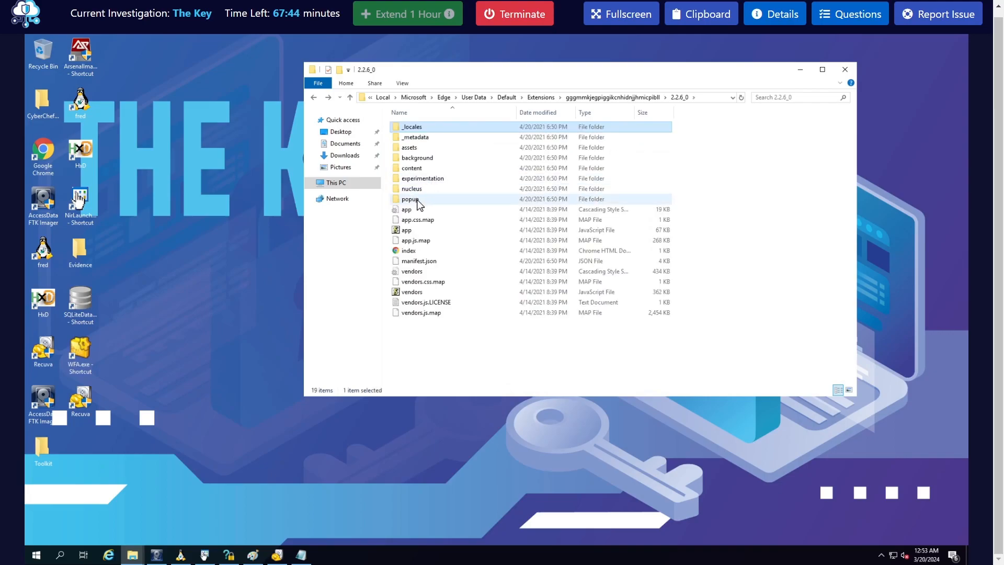
# - Look through the content folder again and the background folder, and return to the 2.2.6_0 folder
pyautogui.click(417, 168)
pyautogui.doubleClick(417, 168)
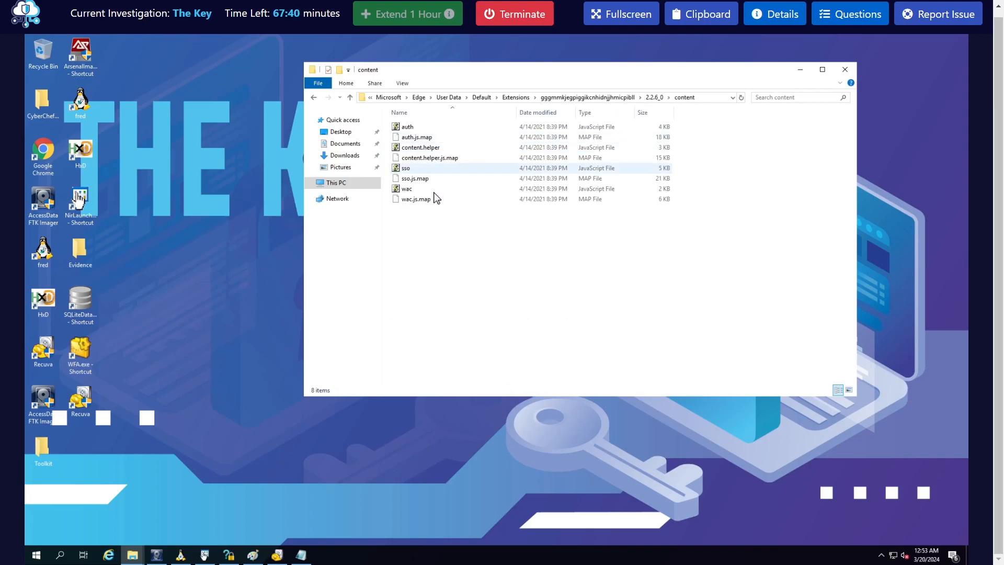
pyautogui.hotkey('alt', 'Left')
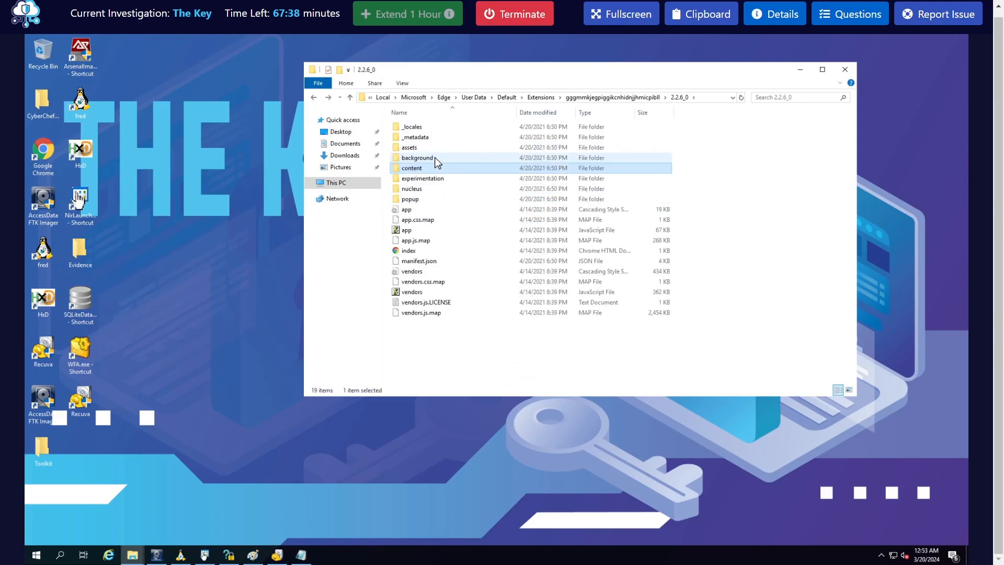
pyautogui.doubleClick(434, 158)
pyautogui.hotkey('alt', 'Left')
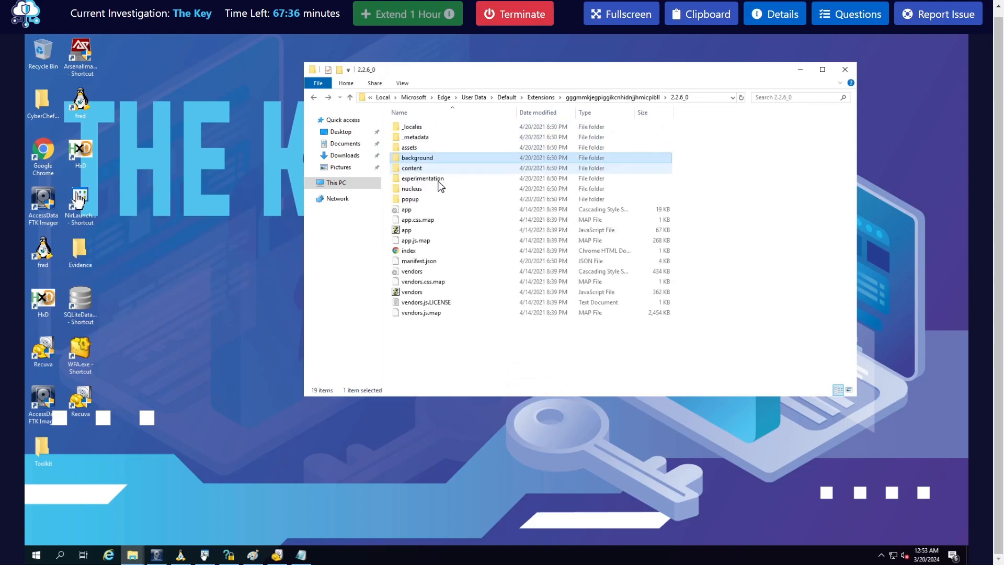
# - Check the experimentation folder of the 2.2.6_0 version and return to the Extensions folder
pyautogui.doubleClick(438, 180)
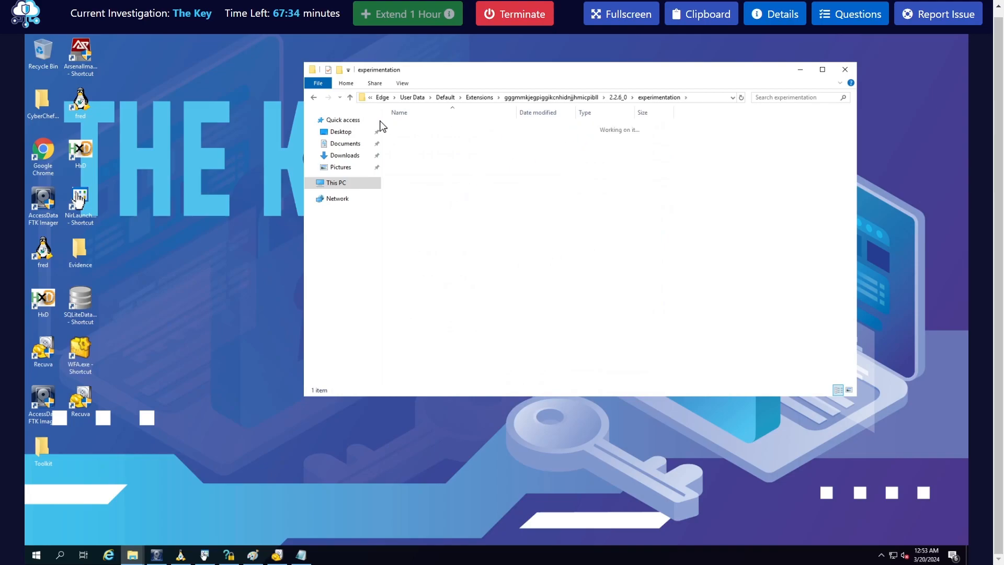
pyautogui.hotkey('alt', 'Left')
pyautogui.hotkey('alt', 'Left')
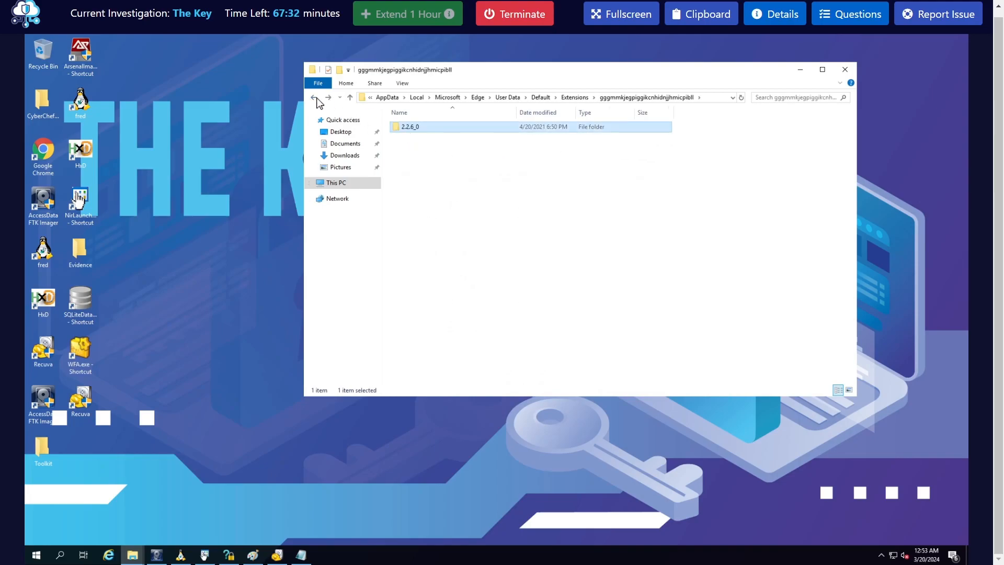
pyautogui.hotkey('alt', 'Left')
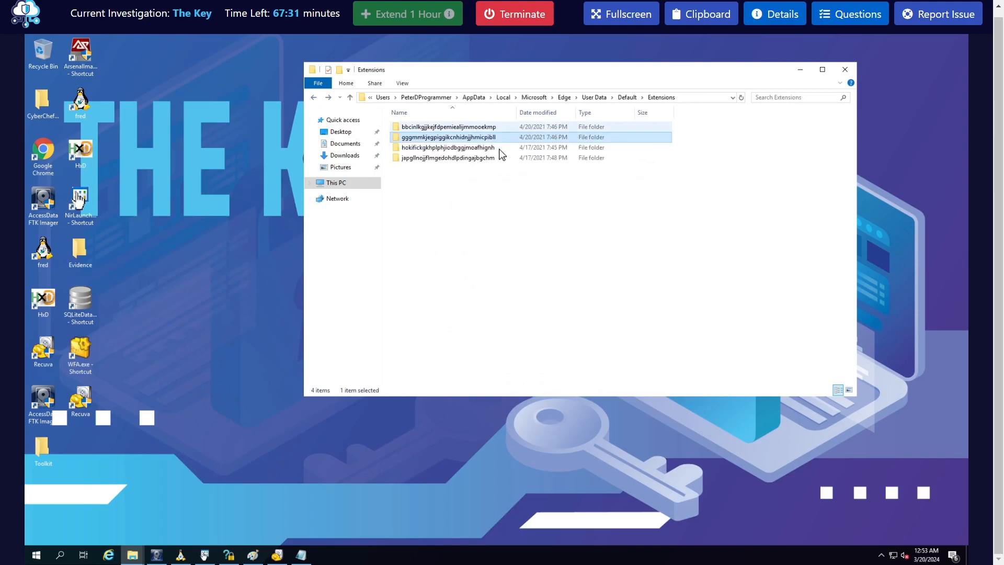
# - Copy the extension ID gggmmkjegpiggikcnhidnjjhmicpibll from its folder name for an online lookup
pyautogui.click(451, 138)
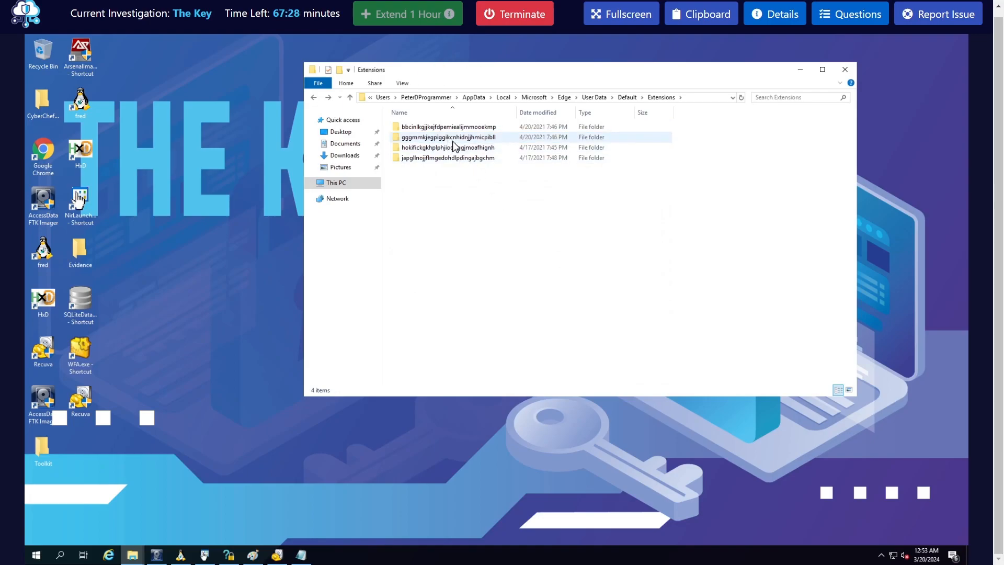
pyautogui.hotkey('ctrl', 'c')
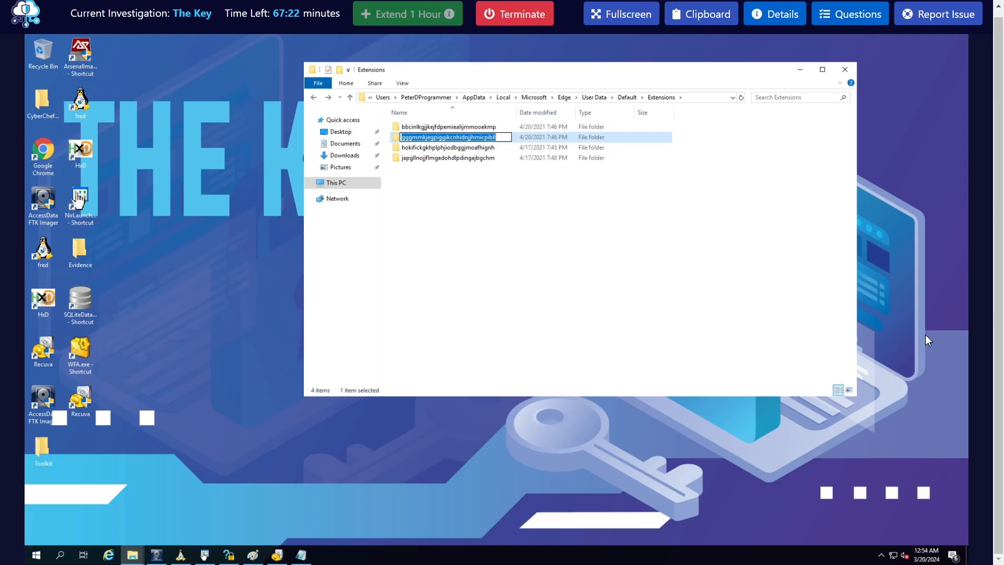
pyautogui.moveTo(1003, 367); pyautogui.dragTo(358, 564)
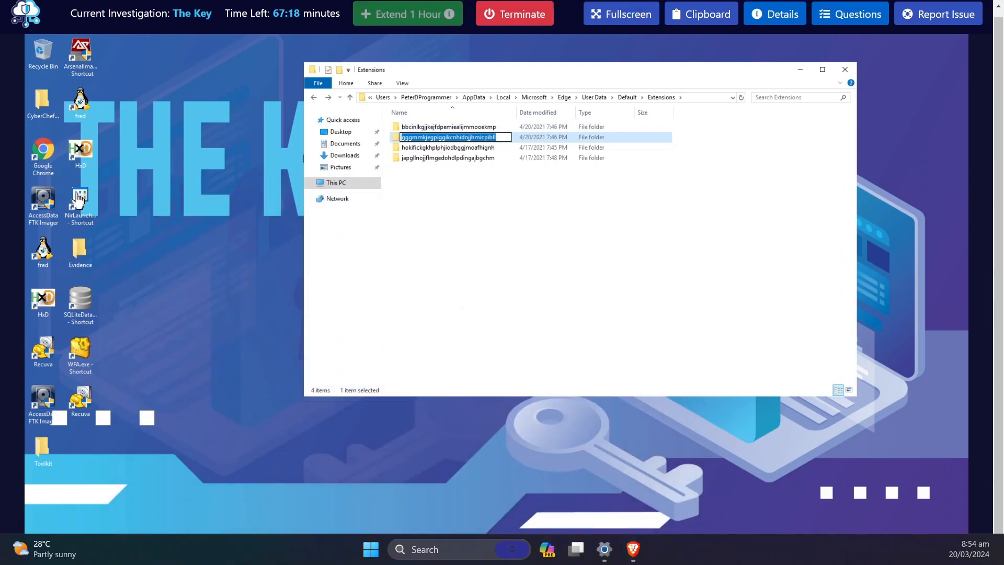
# - Copy the folder name hokifickgkhplphjiodbggjmoafhignh and look the extension ID up on Google in the host browser
pyautogui.click(444, 149)
pyautogui.press('F2')
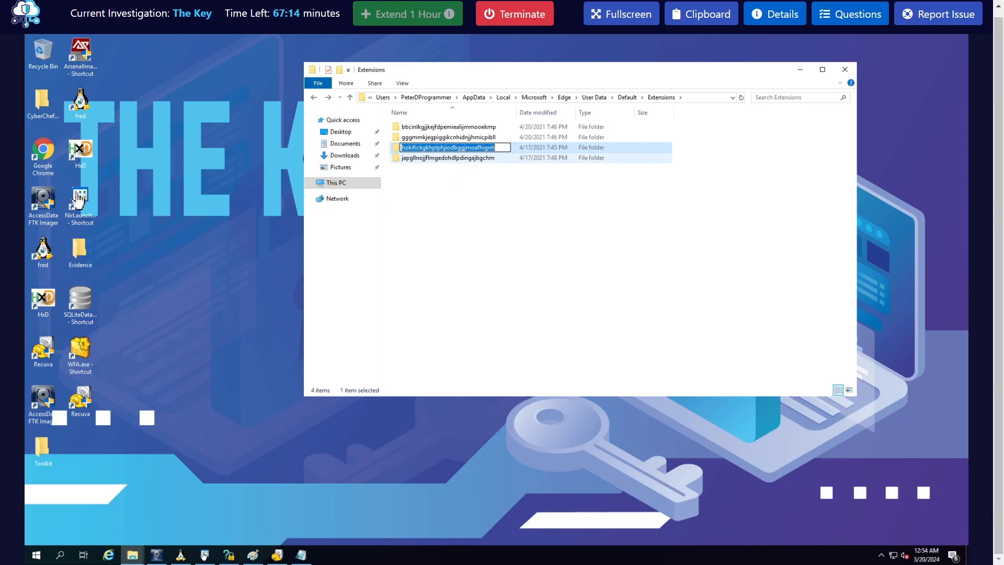
pyautogui.hotkey('ctrl', 'c')
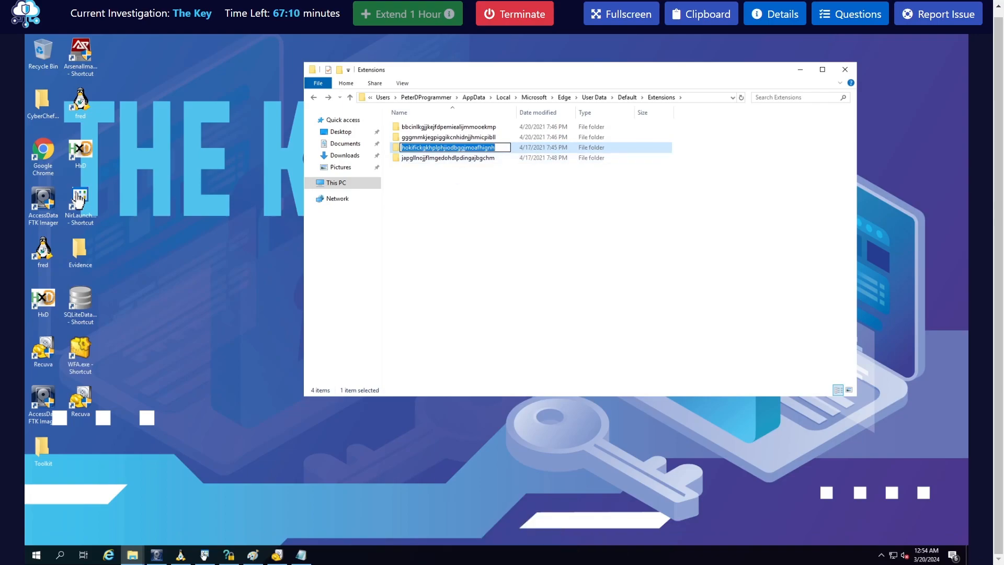
pyautogui.moveTo(1000, 564); pyautogui.dragTo(427, 189)
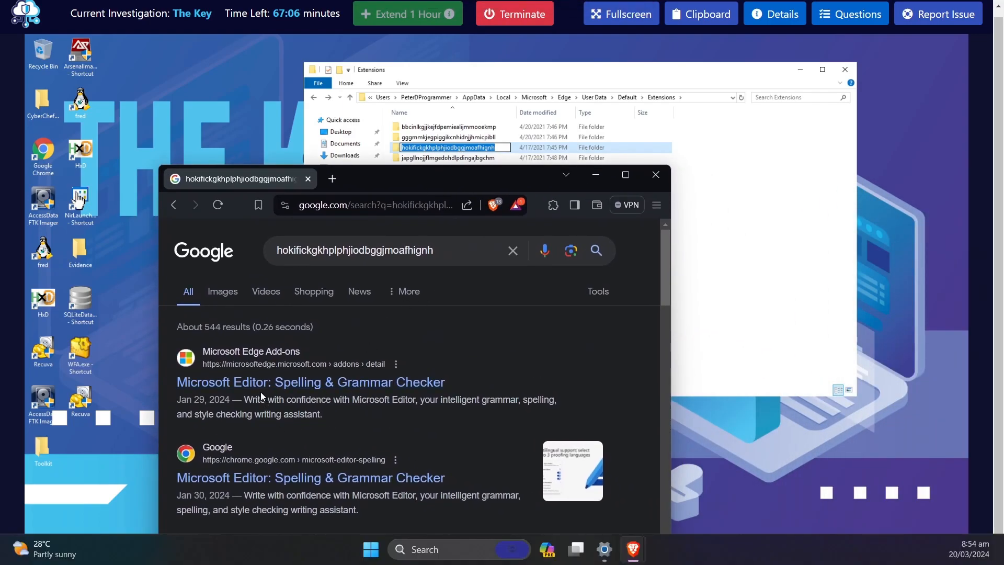
pyautogui.moveTo(413, 176); pyautogui.dragTo(424, 564)
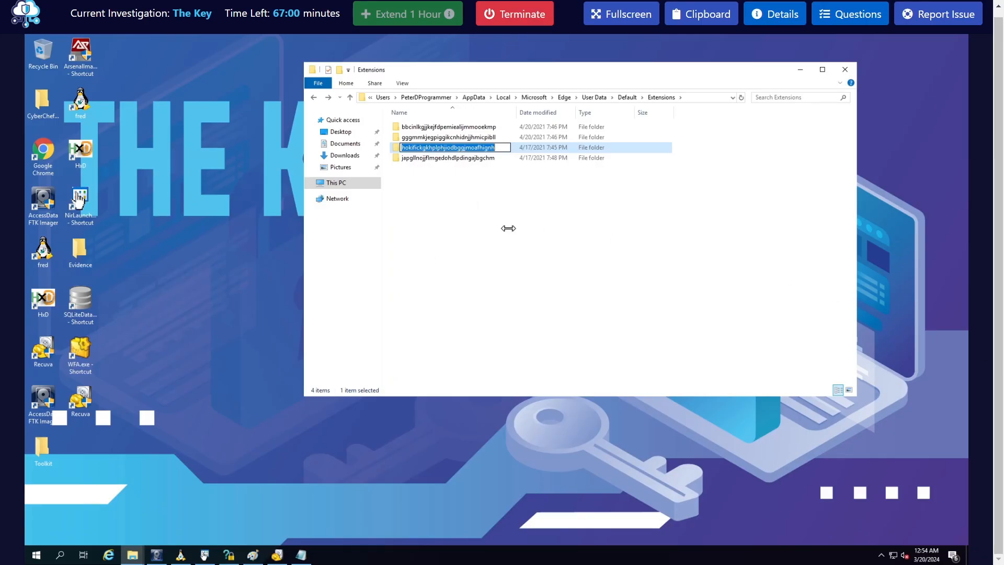
# - Copy the extension ID japgllnojjflmgedohdlpdingajbgchm from its folder name, leaving the folder's name as it is
pyautogui.click(464, 157)
pyautogui.press('F2')
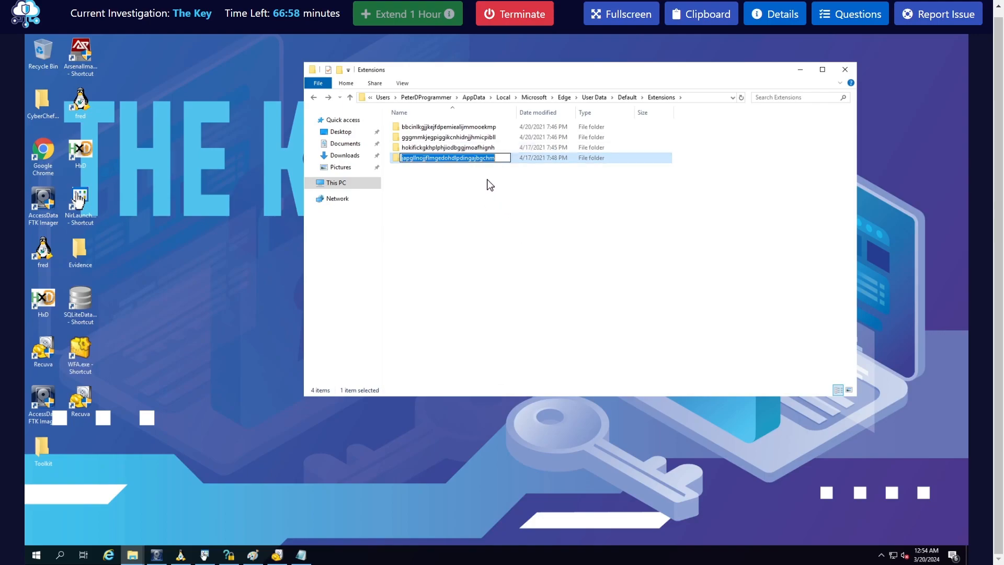
pyautogui.hotkey('ctrl', 'c')
pyautogui.click(462, 197)
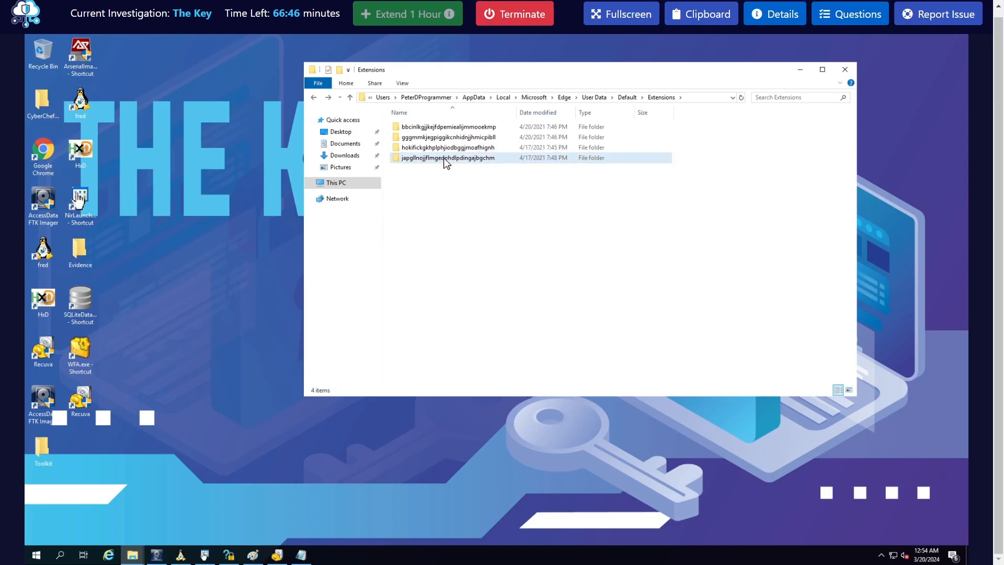
# - Open the 1.0.2_0 folder of the japgllnojjflmgedohdlpdingajbgchm extension and check the images subfolder of its assets folder
pyautogui.doubleClick(444, 159)
pyautogui.doubleClick(407, 131)
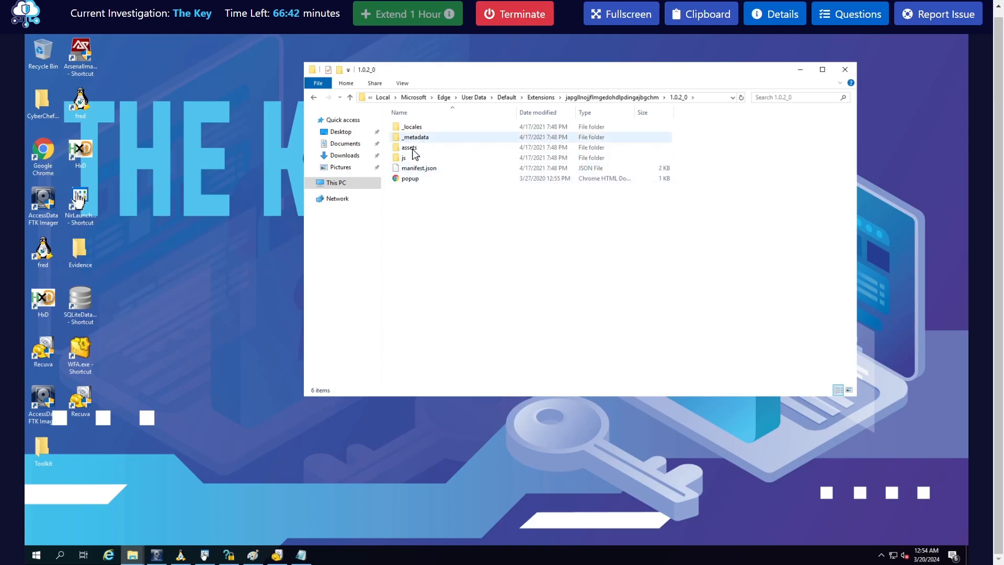
pyautogui.doubleClick(411, 148)
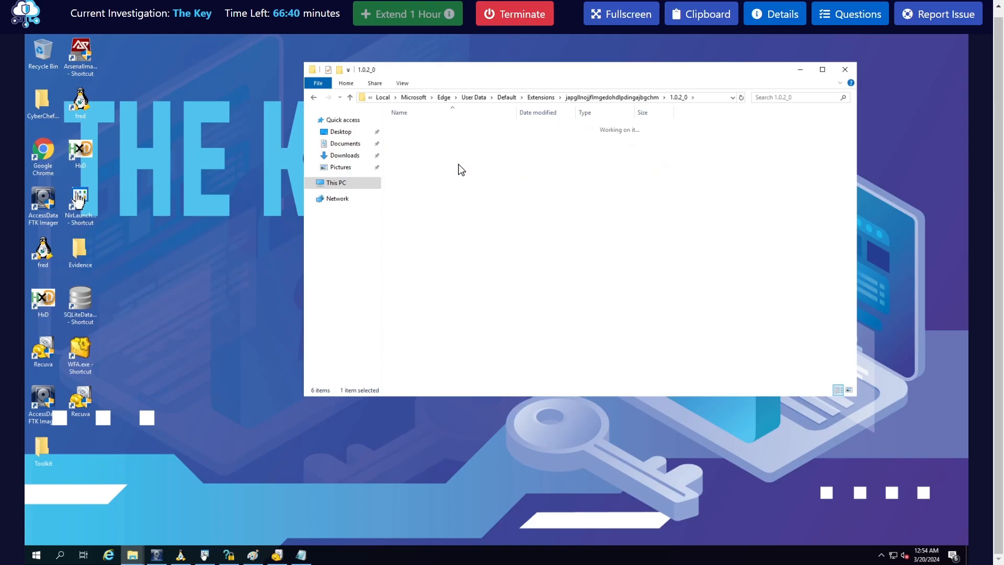
pyautogui.doubleClick(426, 129)
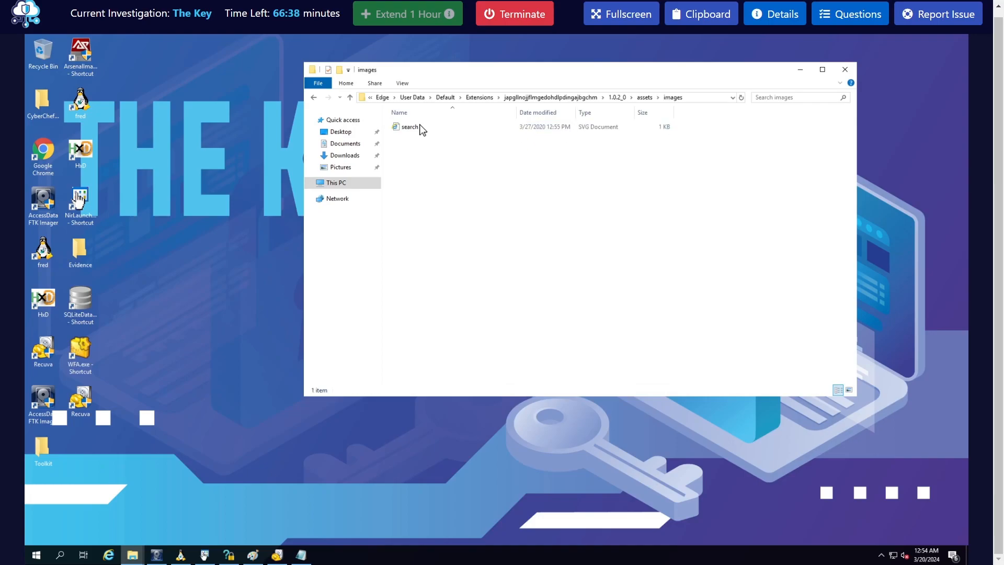
pyautogui.click(316, 97)
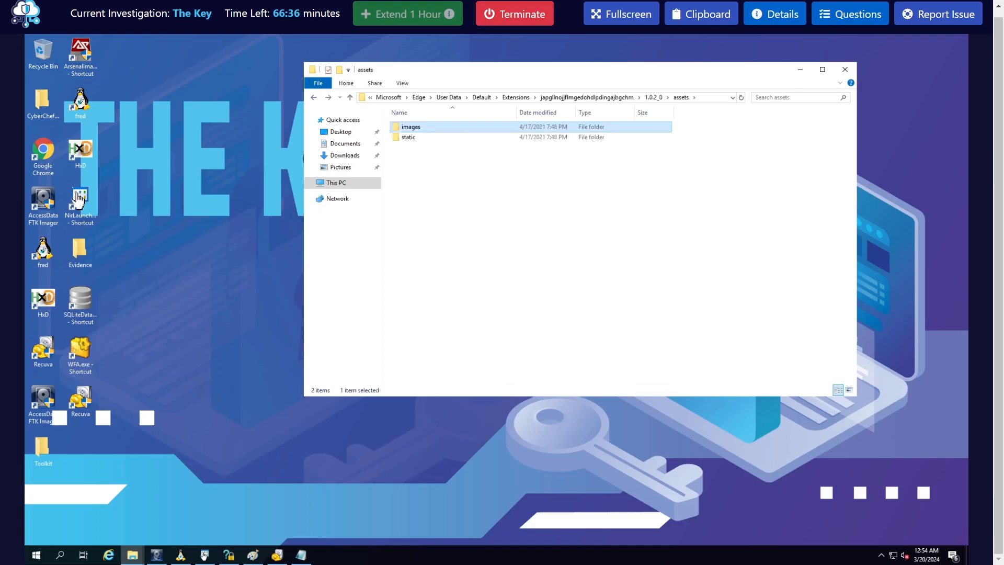
# - Open the images folder under assets\static and examine the prime-vpn-bg file name for the VPN service
pyautogui.doubleClick(409, 137)
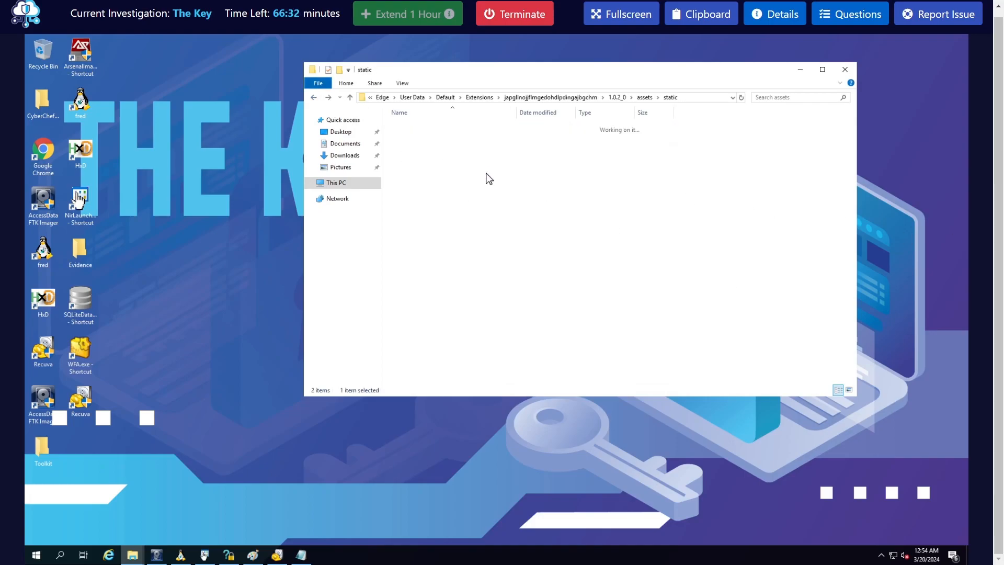
pyautogui.doubleClick(408, 130)
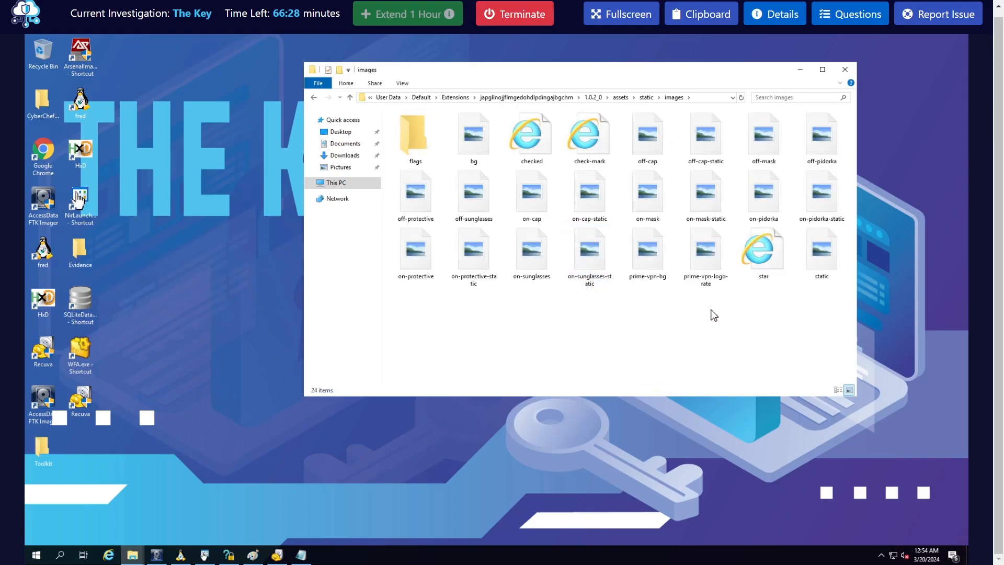
pyautogui.click(650, 278)
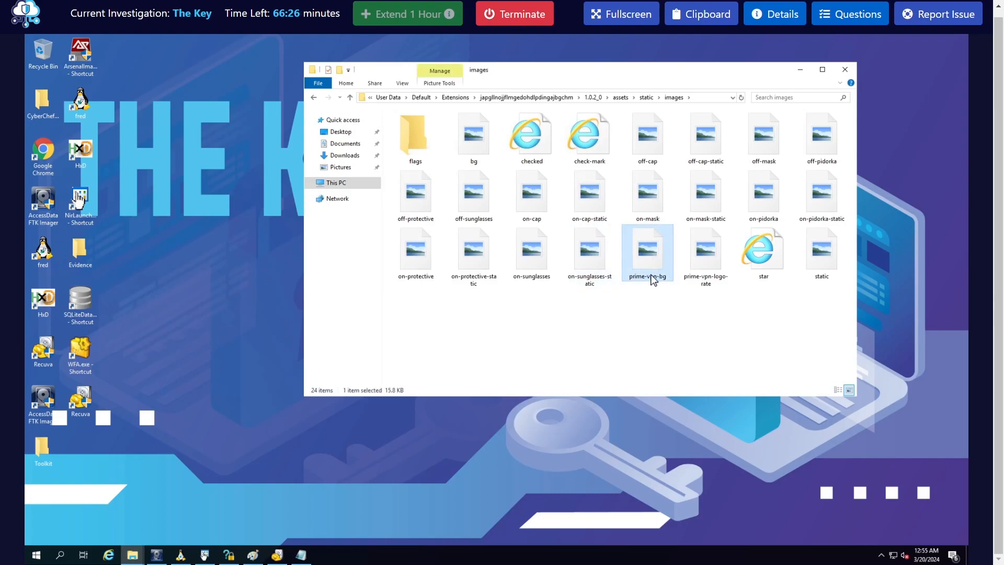
pyautogui.click(677, 288)
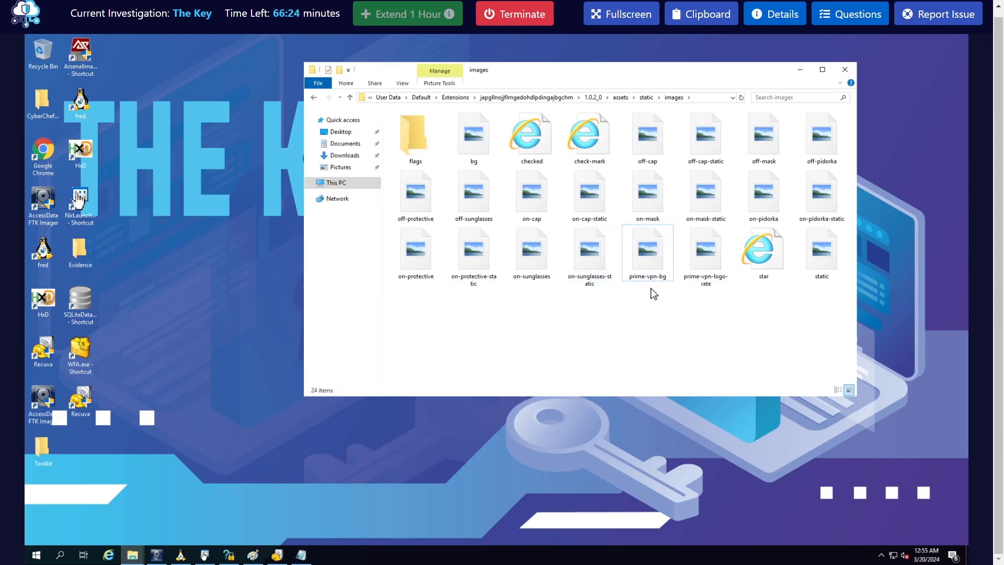
pyautogui.moveTo(651, 283)
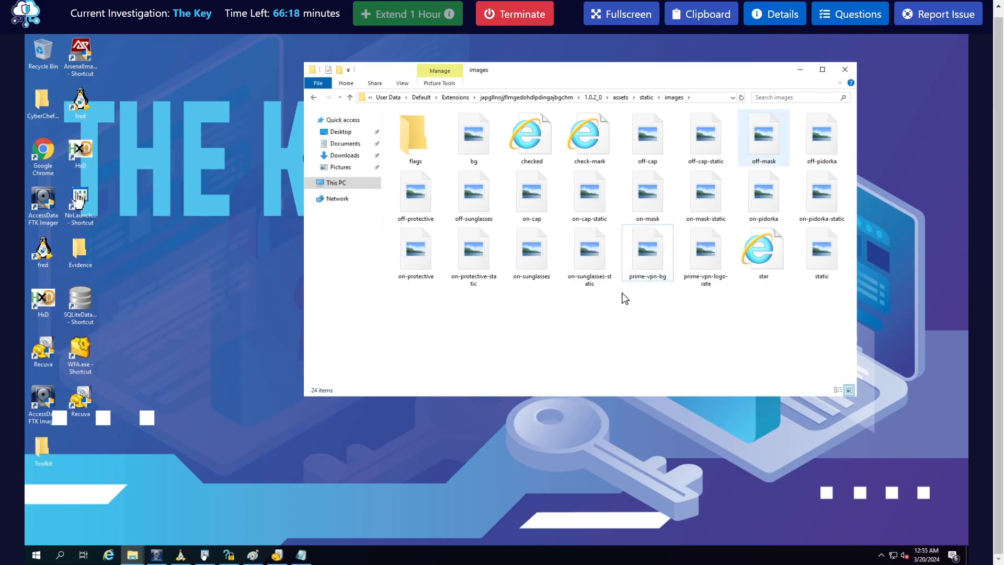
# - Submit "Prime VPN" as the answer to the VPN service question
pyautogui.click(850, 14)
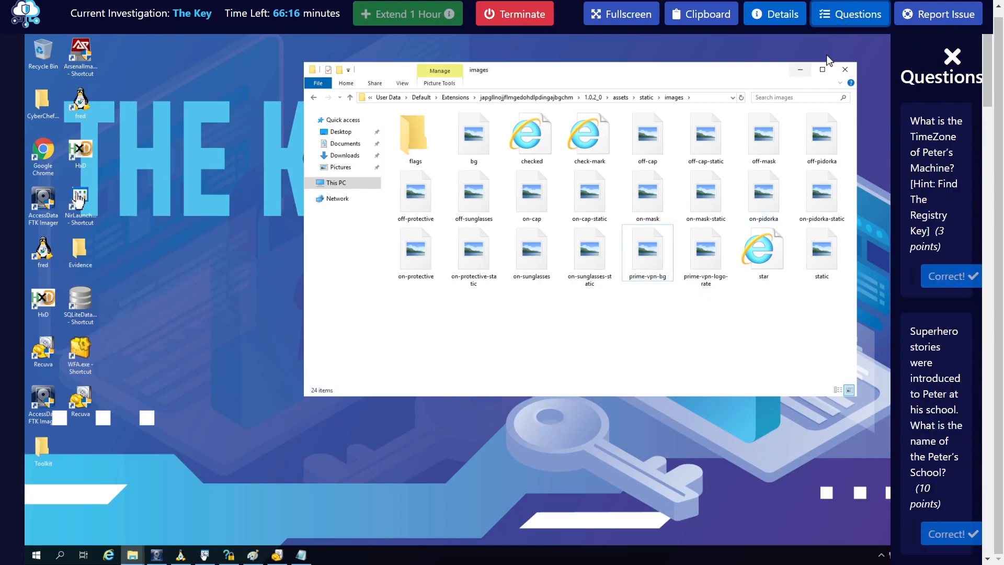
pyautogui.scroll(-12, 796, 446)
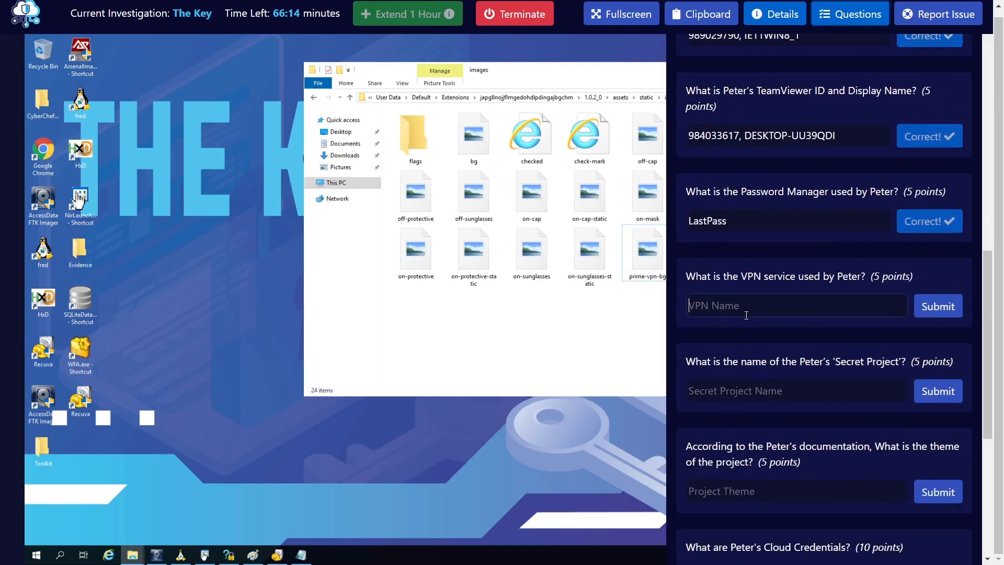
pyautogui.write('Prime VPN')
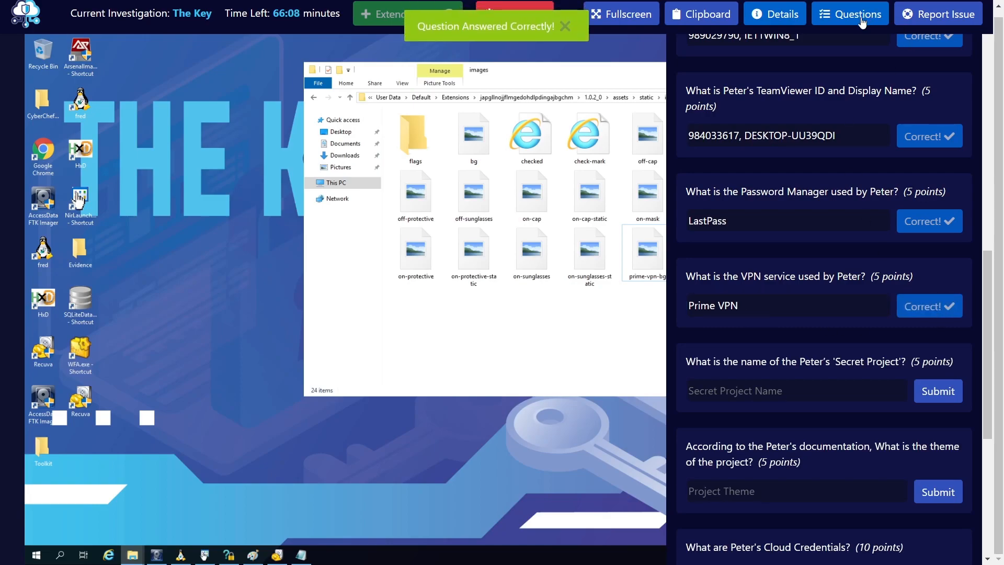
# - Read the question about the name of the 'Secret Project', hide the questions and minimize the file window
pyautogui.tripleClick(721, 363)
pyautogui.click(801, 364)
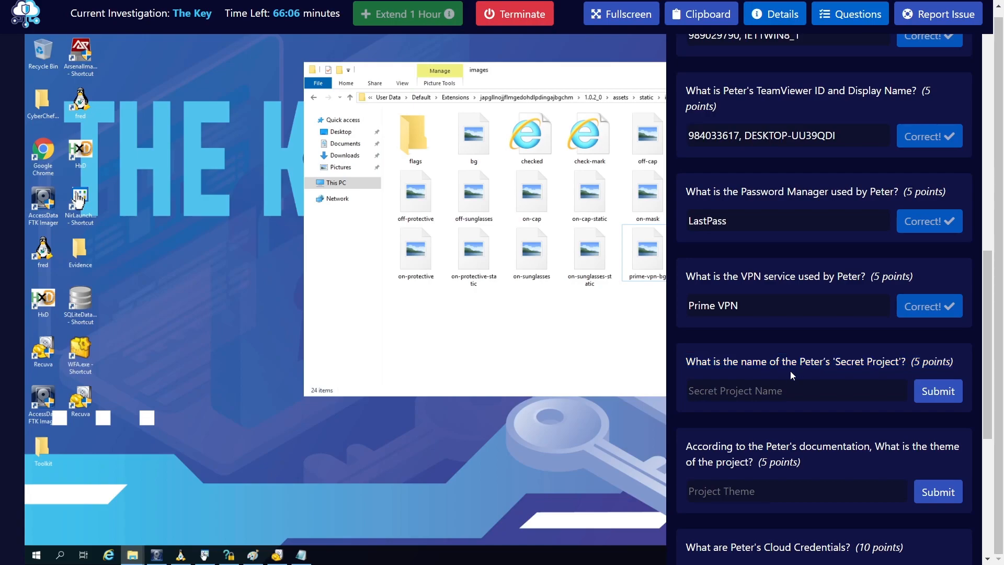
pyautogui.click(837, 21)
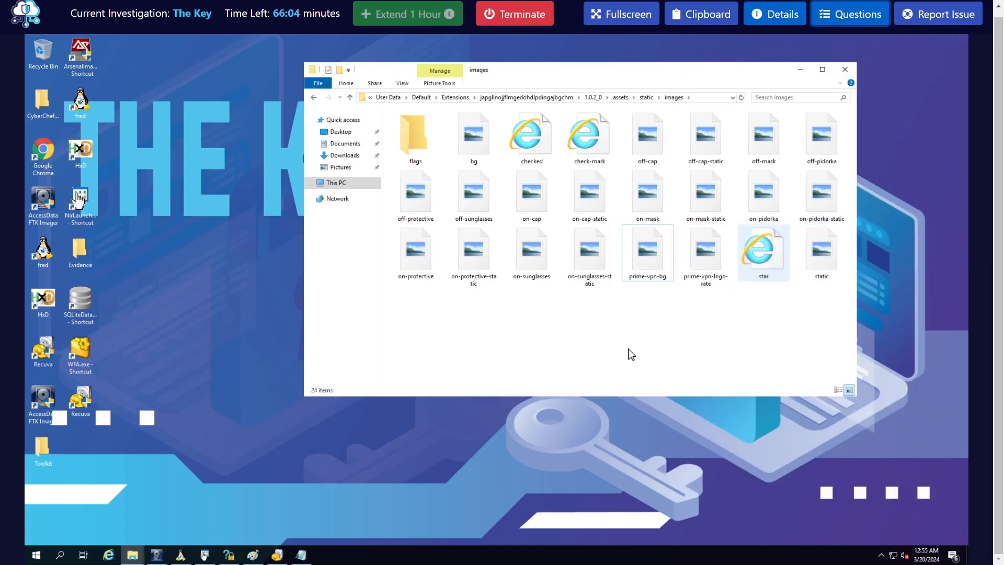
pyautogui.click(802, 73)
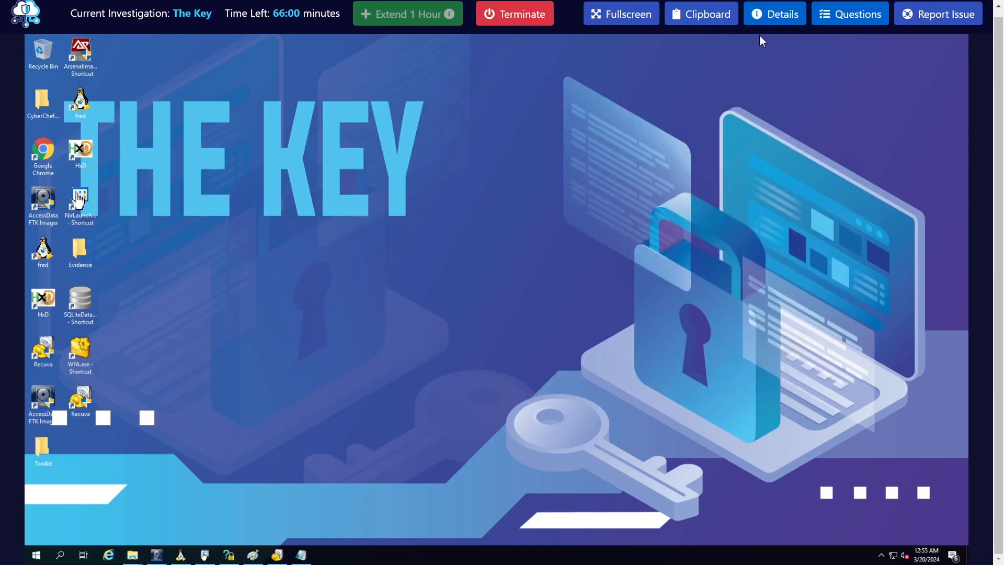
# - Reread the lab scenario, highlighting the phrase about the encrypted secret drive, and put the investigation text away again
pyautogui.click(764, 21)
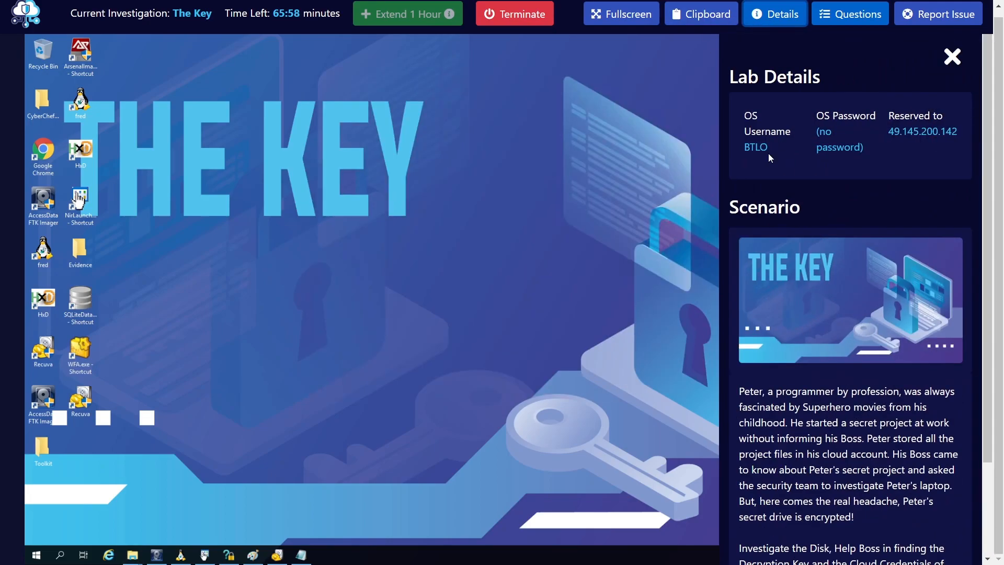
pyautogui.scroll(-2, 872, 366)
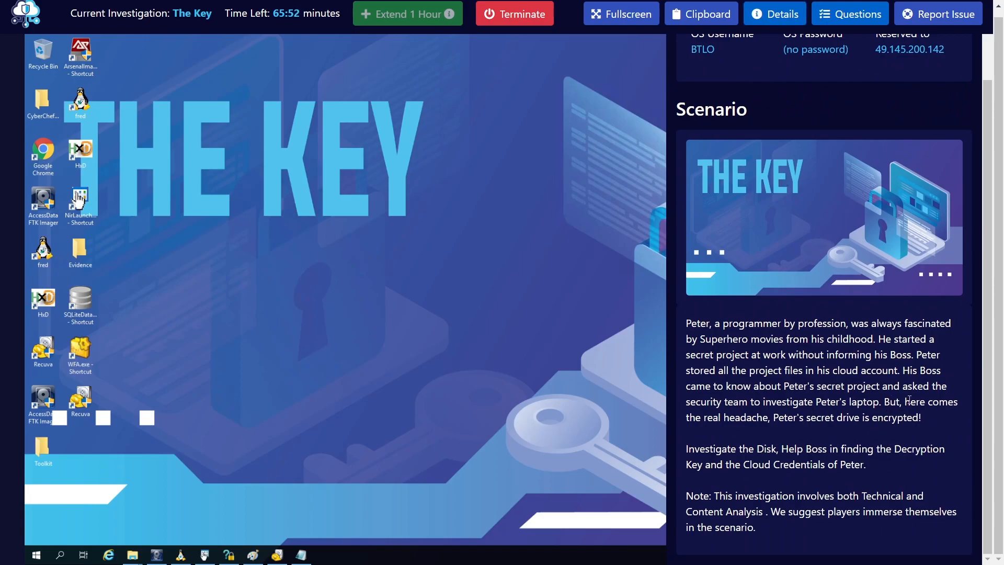
pyautogui.moveTo(776, 418); pyautogui.dragTo(911, 419)
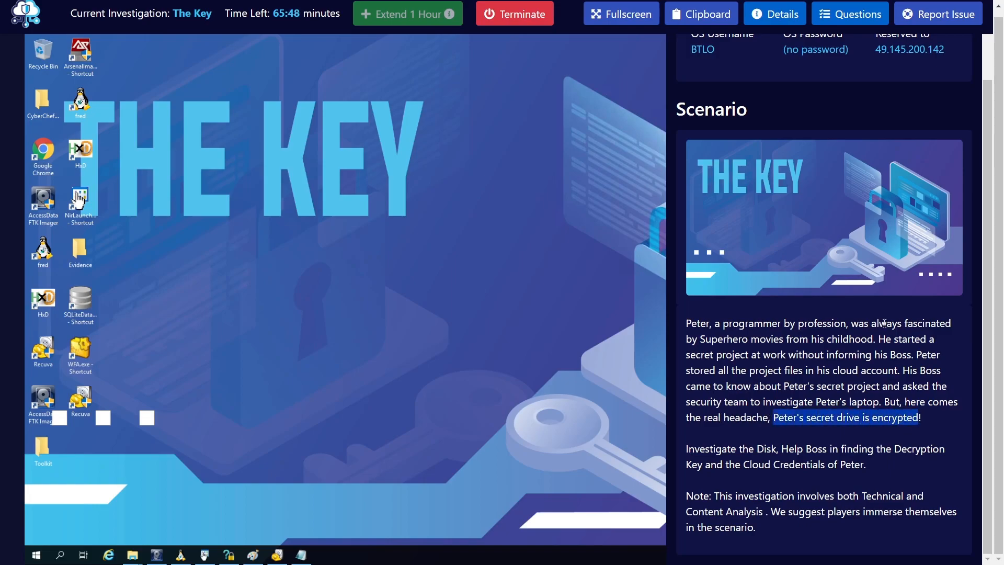
pyautogui.click(834, 13)
pyautogui.click(844, 12)
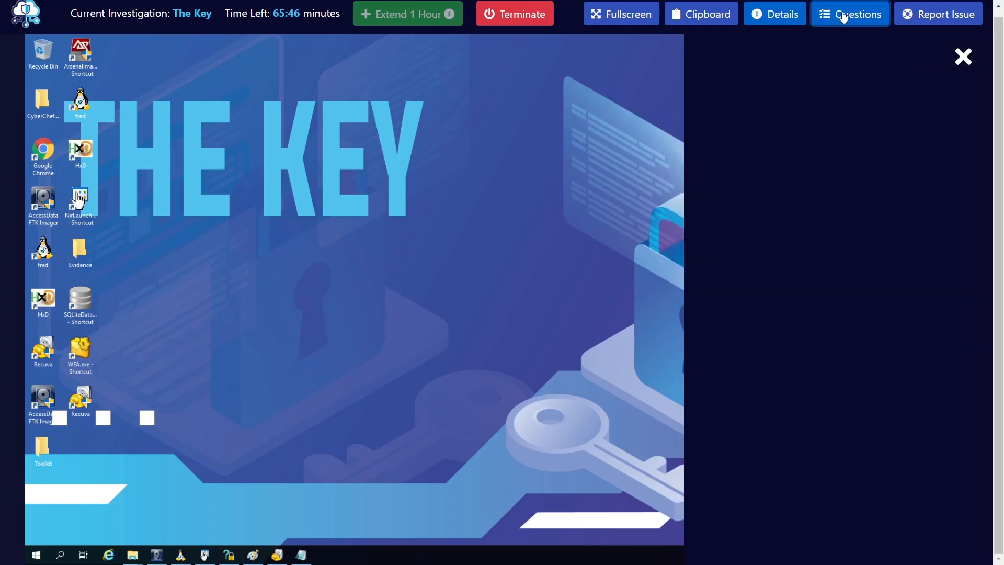
# - Switch to FTK Imager and highlight the word "Bitlocker" in the to-do text of Session.sublime_session
pyautogui.click(157, 554)
pyautogui.moveTo(613, 422); pyautogui.dragTo(668, 423)
pyautogui.doubleClick(641, 365)
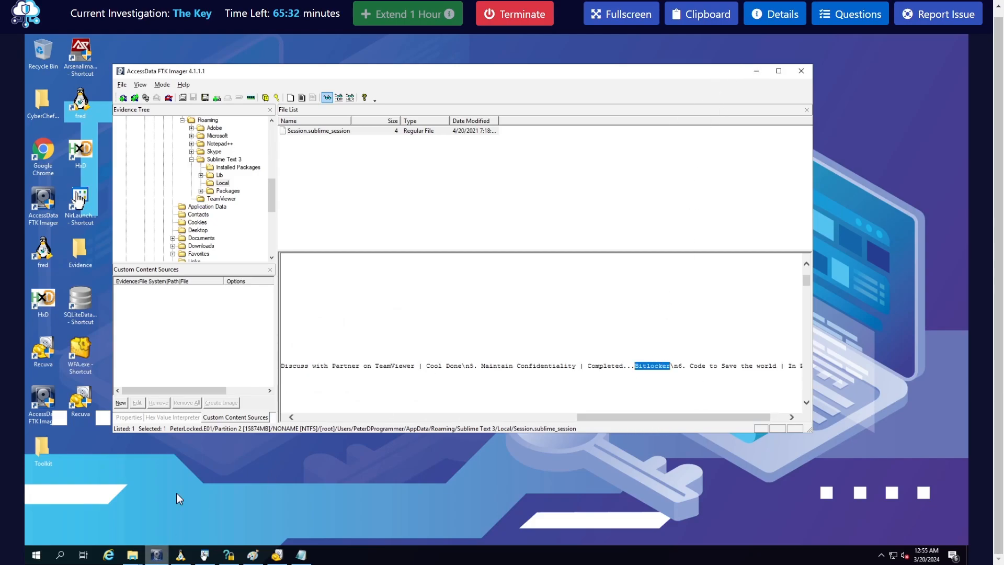
# - Select the AppData\Roaming folder in the evidence tree and expand its Microsoft subfolder to examine the contents
pyautogui.scroll(3, 180, 194)
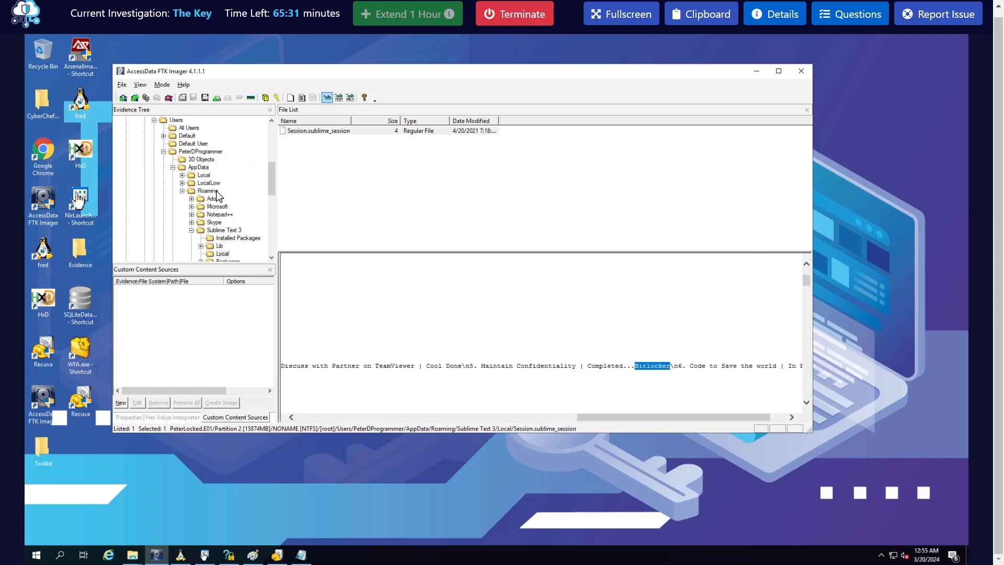
pyautogui.click(183, 191)
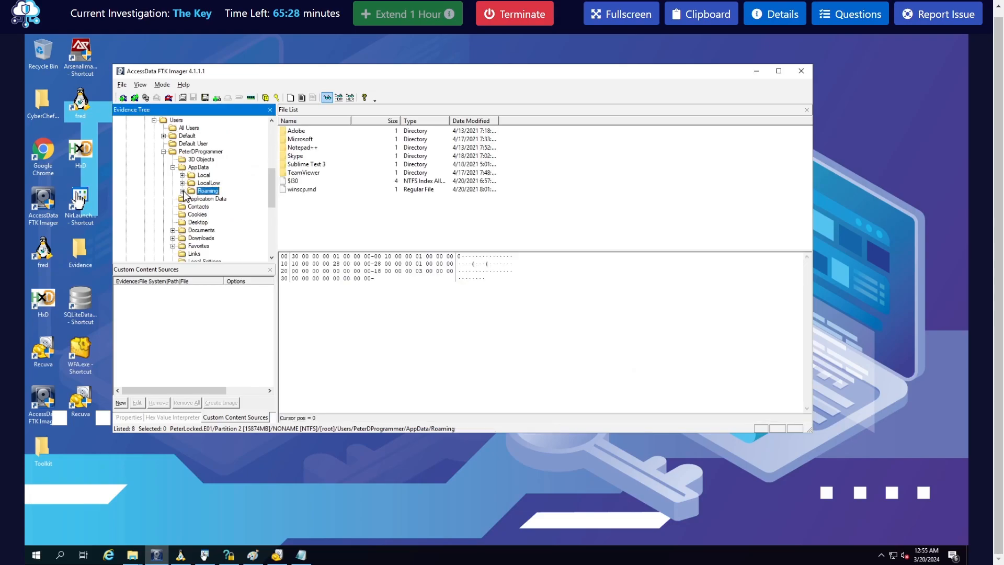
pyautogui.press('Right')
pyautogui.click(192, 215)
pyautogui.click(192, 191)
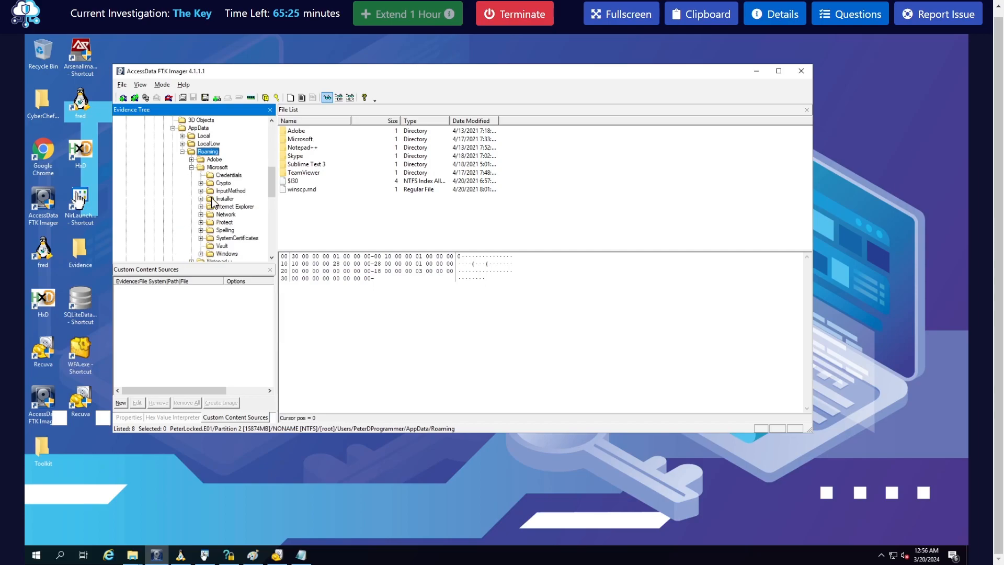
# - Open the Recent folder under Roaming\Microsoft\Windows in the evidence tree and examine the contents of Bit.lnk
pyautogui.click(202, 255)
pyautogui.click(234, 215)
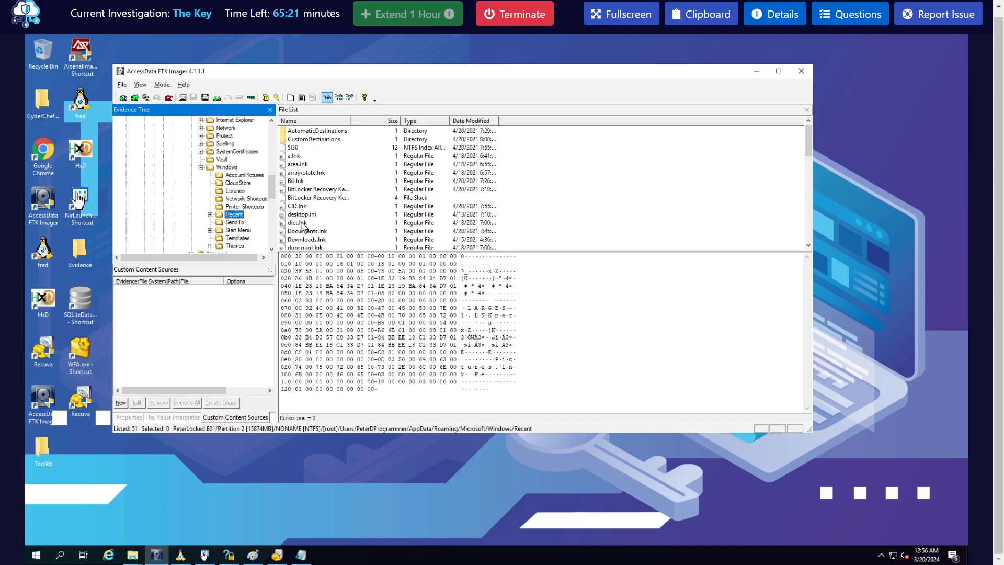
pyautogui.click(298, 182)
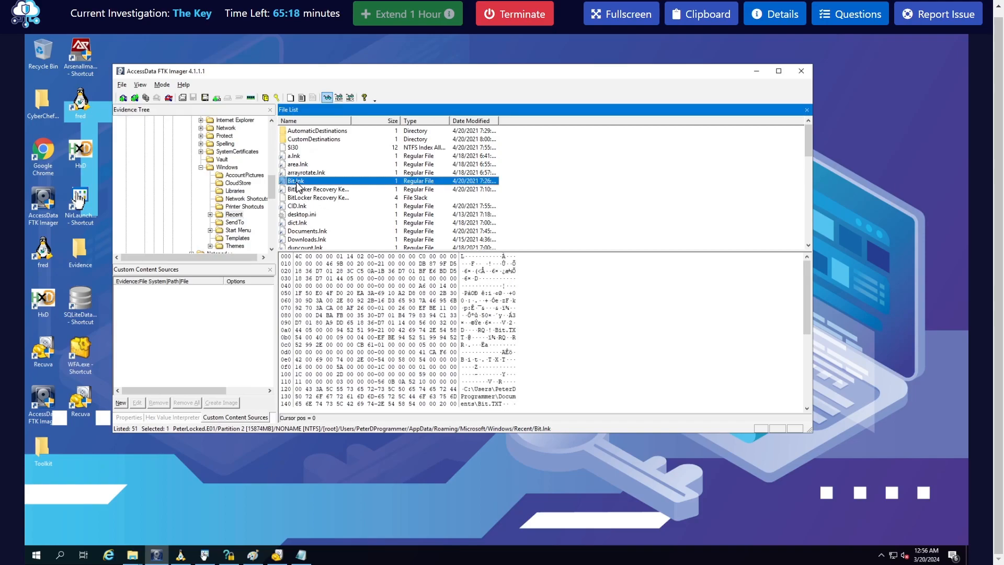
pyautogui.scroll(-1, 518, 392)
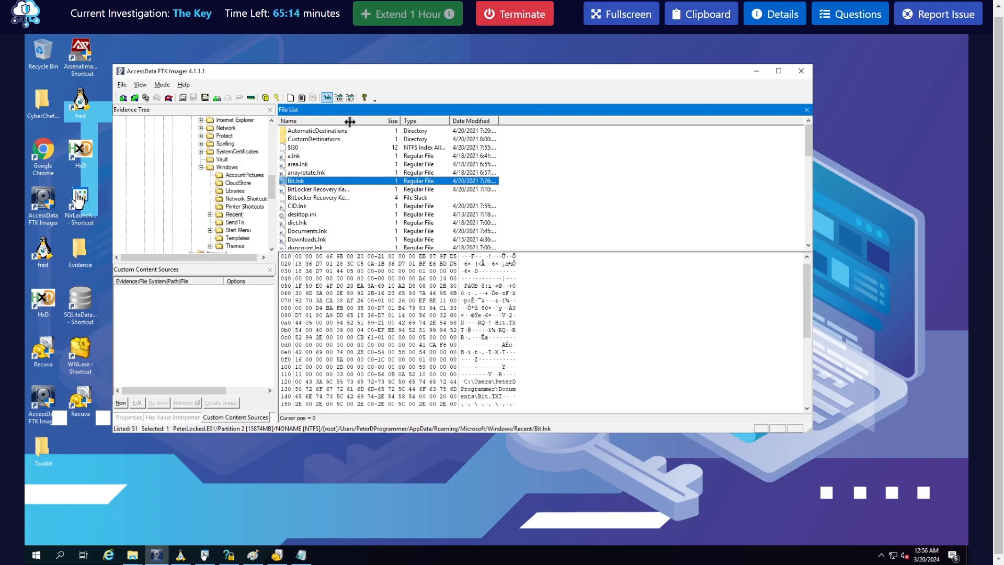
# - Widen the file name column and inspect the BitLocker Recovery Key shortcut, highlighting the Documents folder path of its target
pyautogui.moveTo(437, 123); pyautogui.dragTo(437, 124)
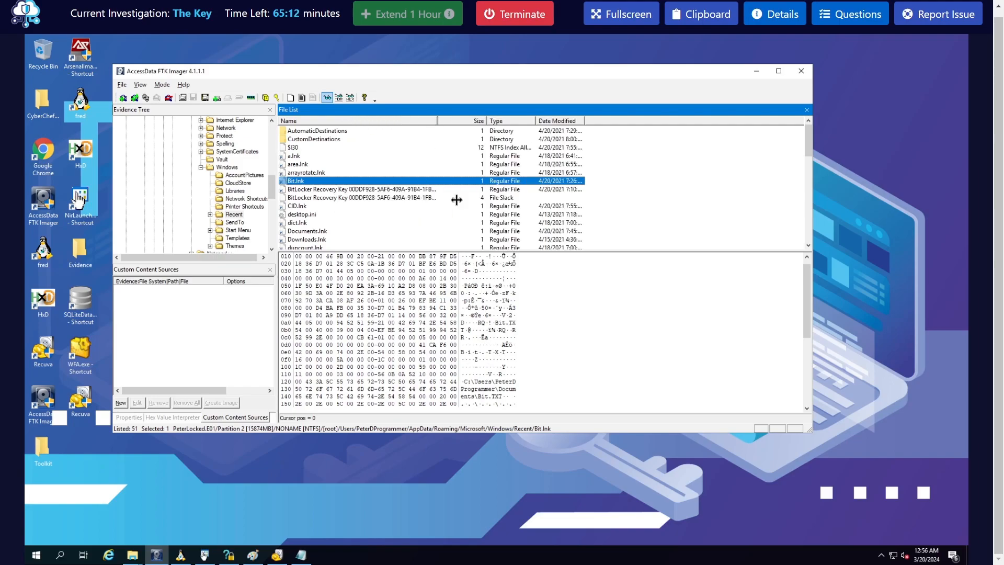
pyautogui.click(341, 189)
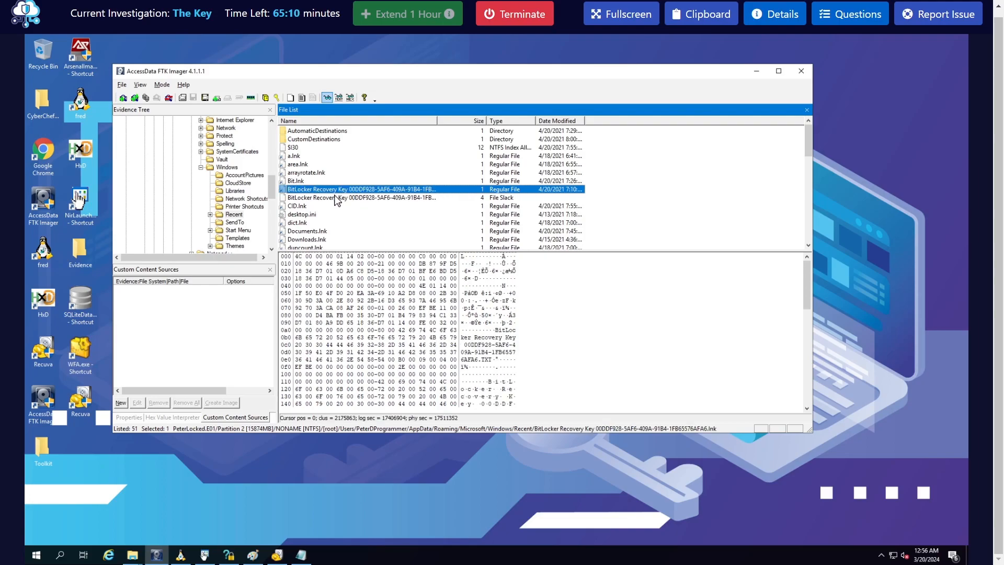
pyautogui.scroll(-3, 511, 365)
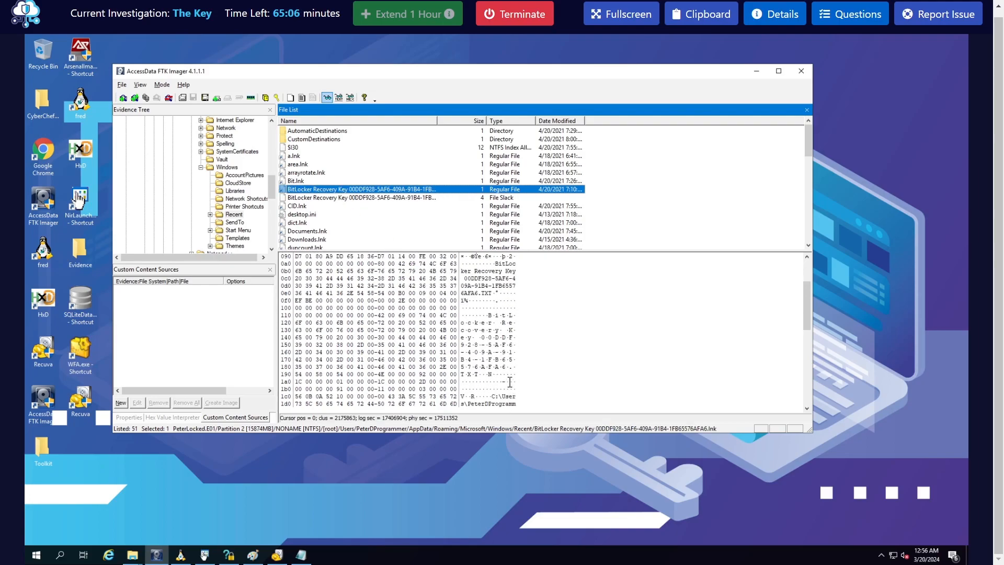
pyautogui.scroll(-2, 510, 382)
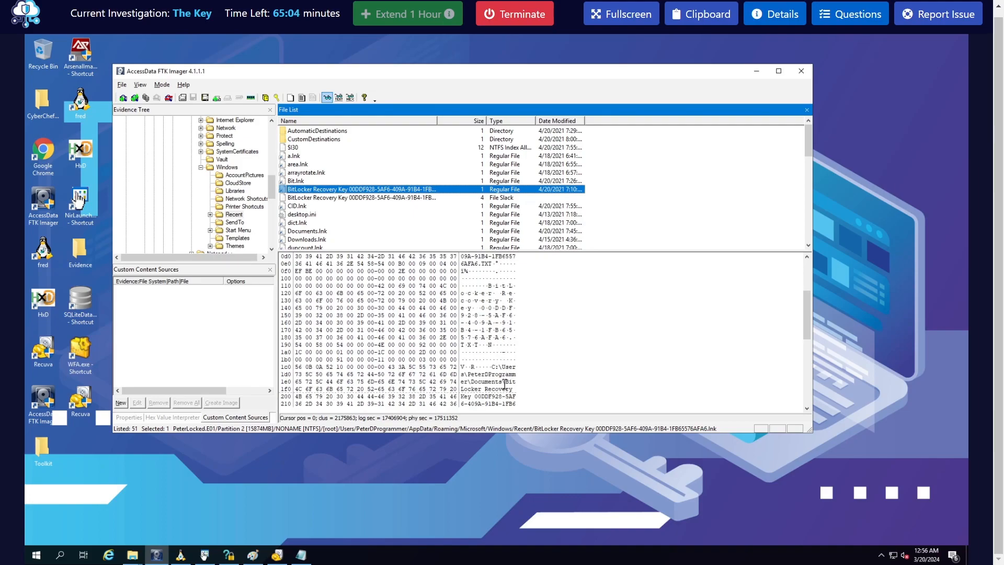
pyautogui.moveTo(502, 382); pyautogui.dragTo(494, 367)
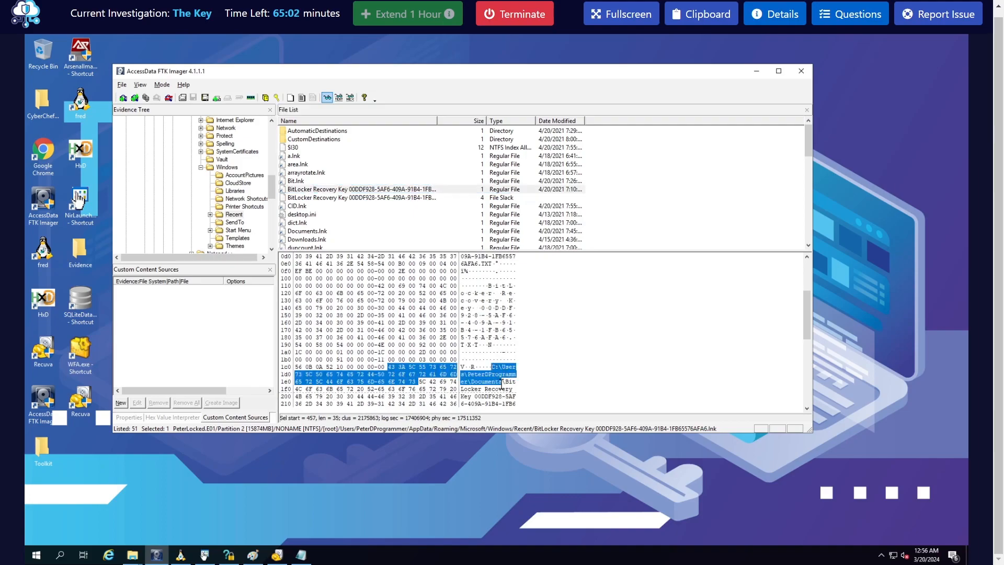
pyautogui.click(502, 384)
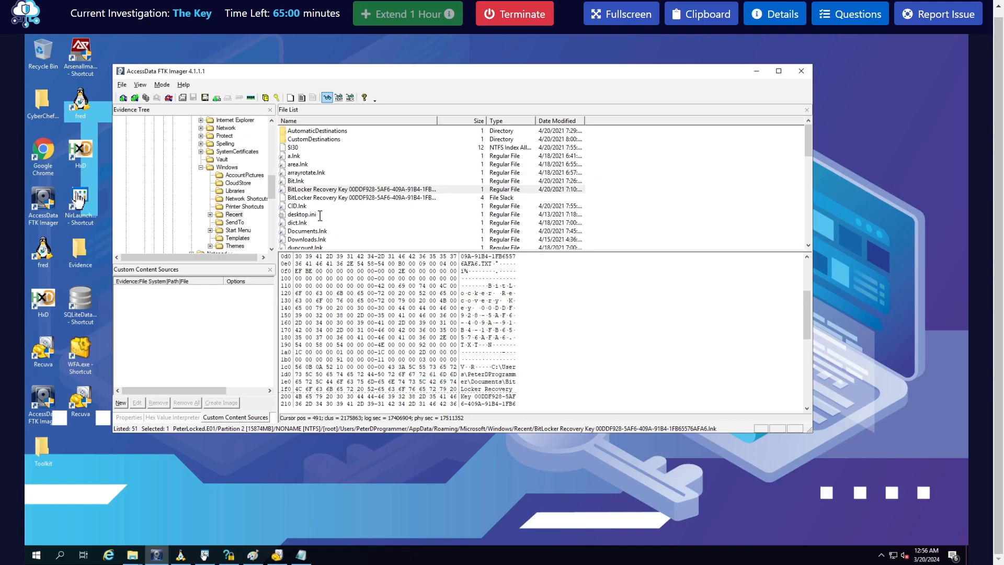
# - Reopen Bit.lnk and highlight the Documents part of the path to its target Bit.TXT
pyautogui.click(296, 181)
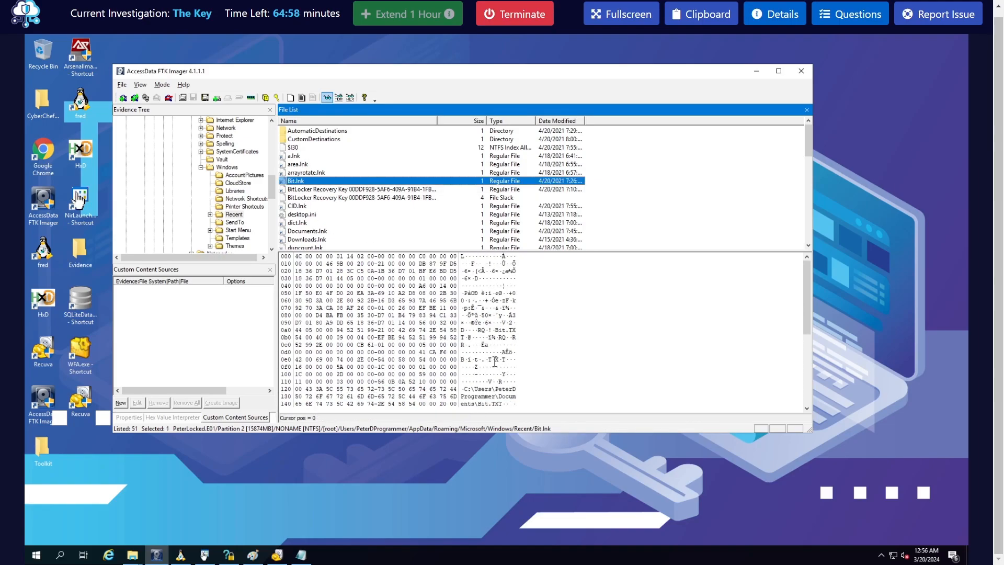
pyautogui.scroll(-1, 503, 397)
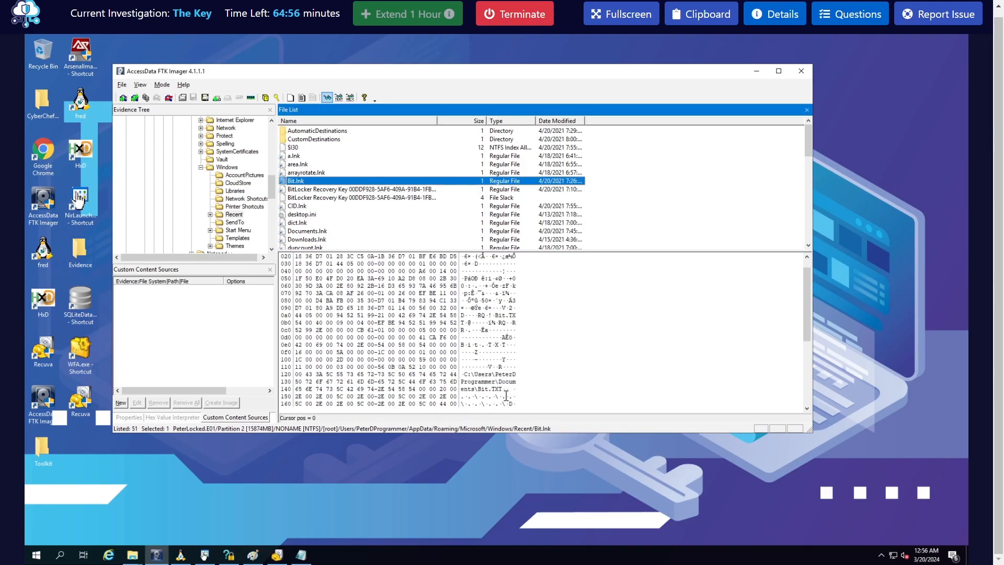
pyautogui.doubleClick(472, 389)
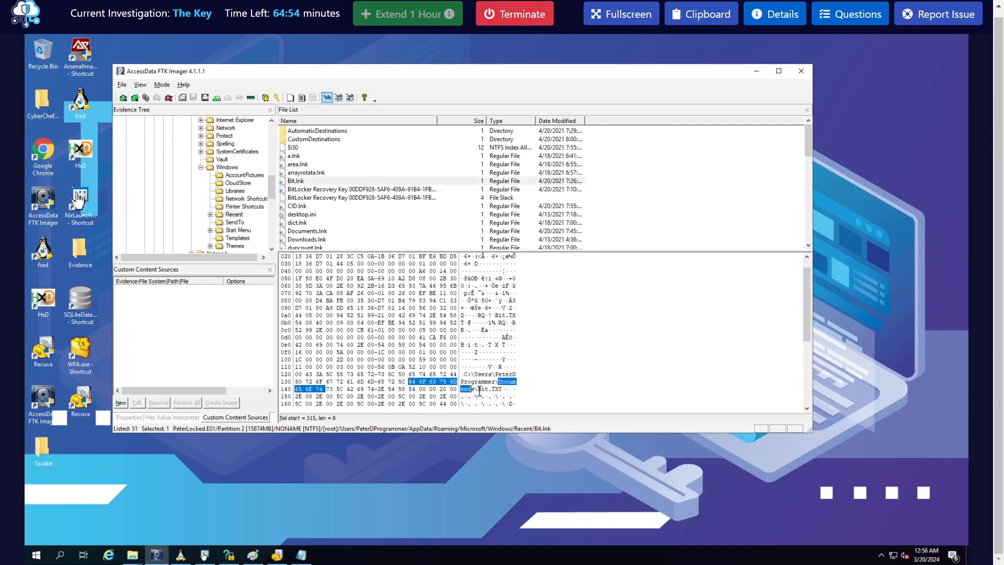
# - Collapse AppData, expand the suspect's Documents folder and look through its files for the targets of the shortcuts
pyautogui.scroll(3, 227, 209)
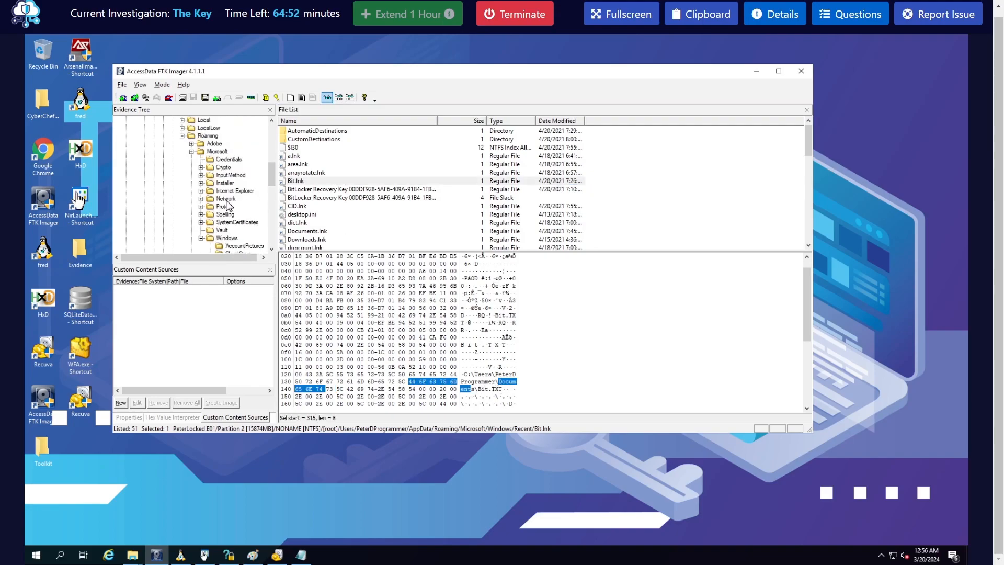
pyautogui.scroll(2, 226, 202)
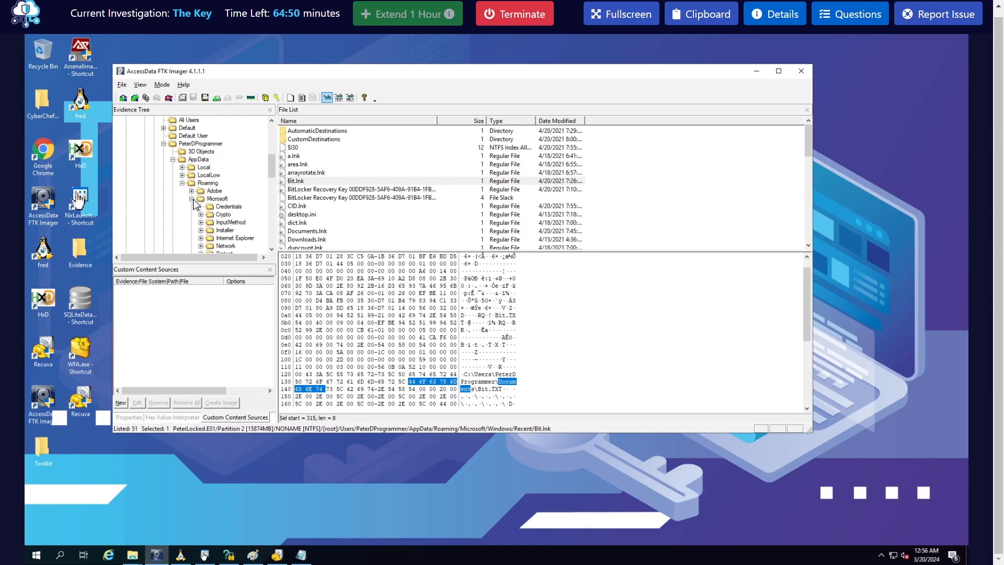
pyautogui.click(173, 159)
pyautogui.click(204, 199)
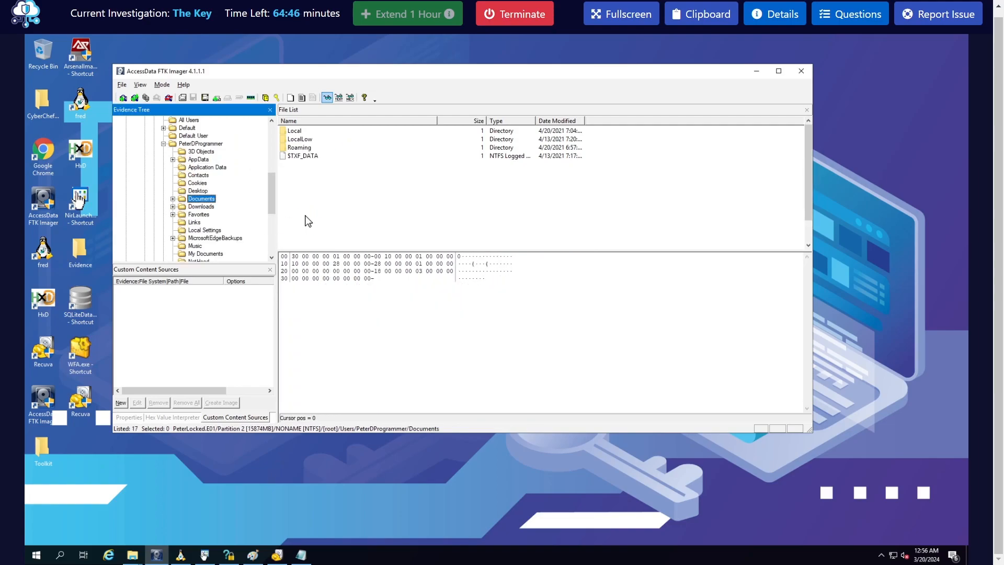
pyautogui.click(173, 199)
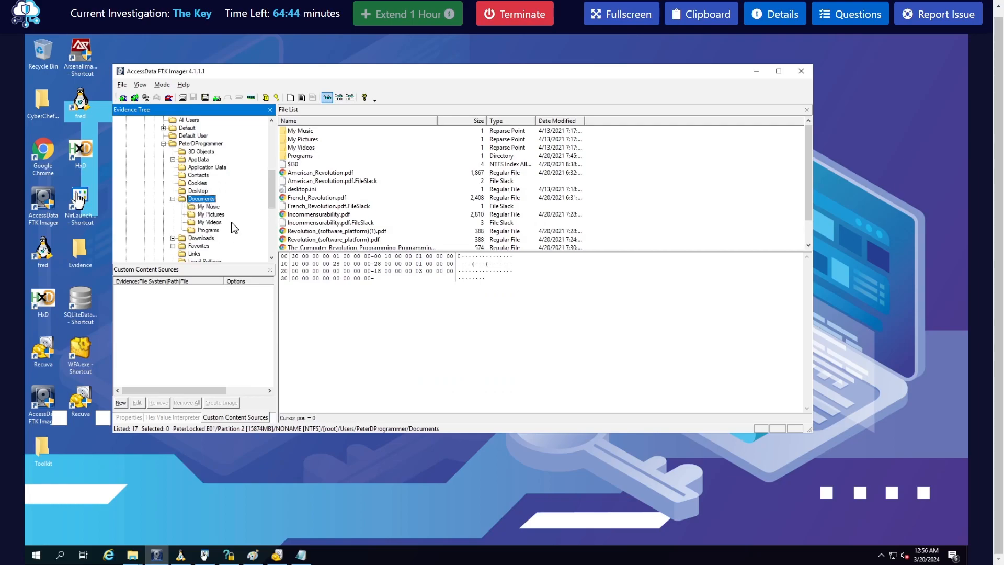
pyautogui.doubleClick(312, 133)
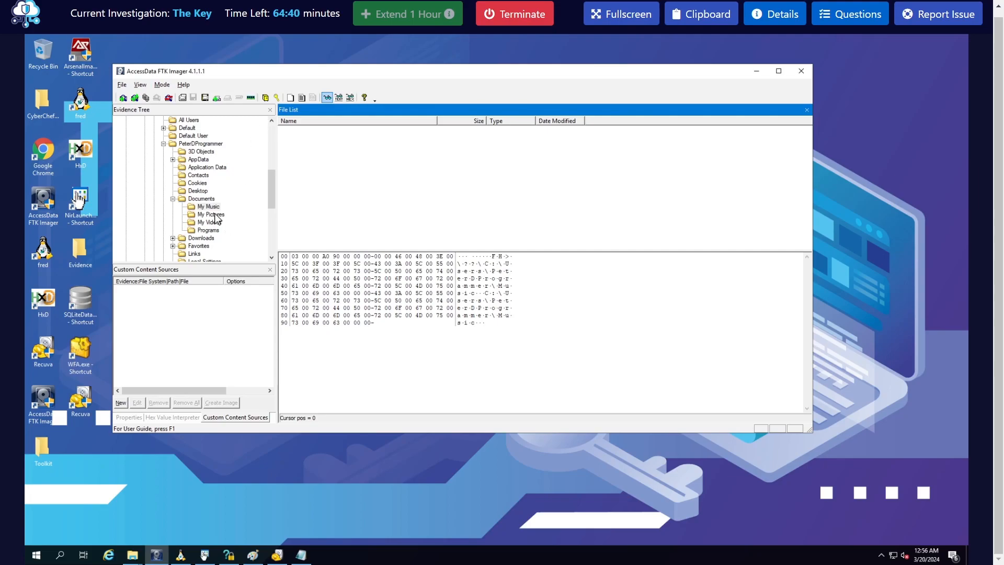
pyautogui.click(202, 198)
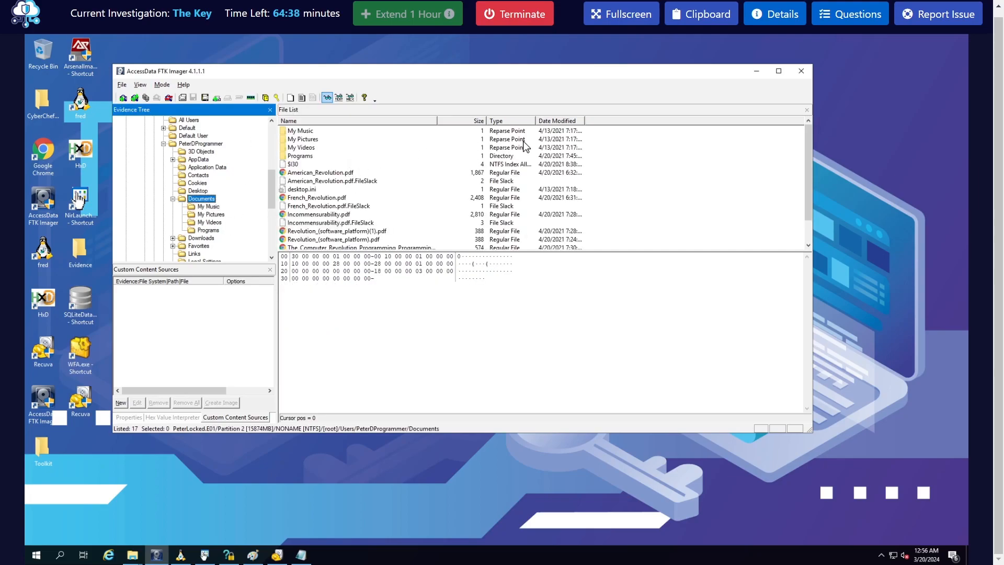
pyautogui.scroll(-1, 338, 187)
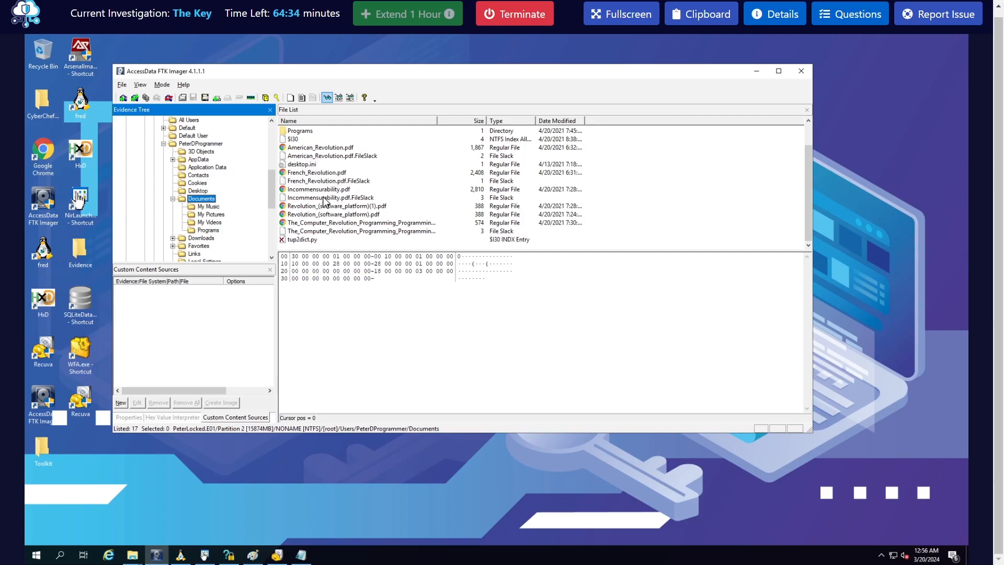
pyautogui.scroll(1, 328, 204)
# - Minimize FTK Imager, reread the lab scenario about the encrypted secret drive, and briefly check the investigation questions
pyautogui.click(757, 71)
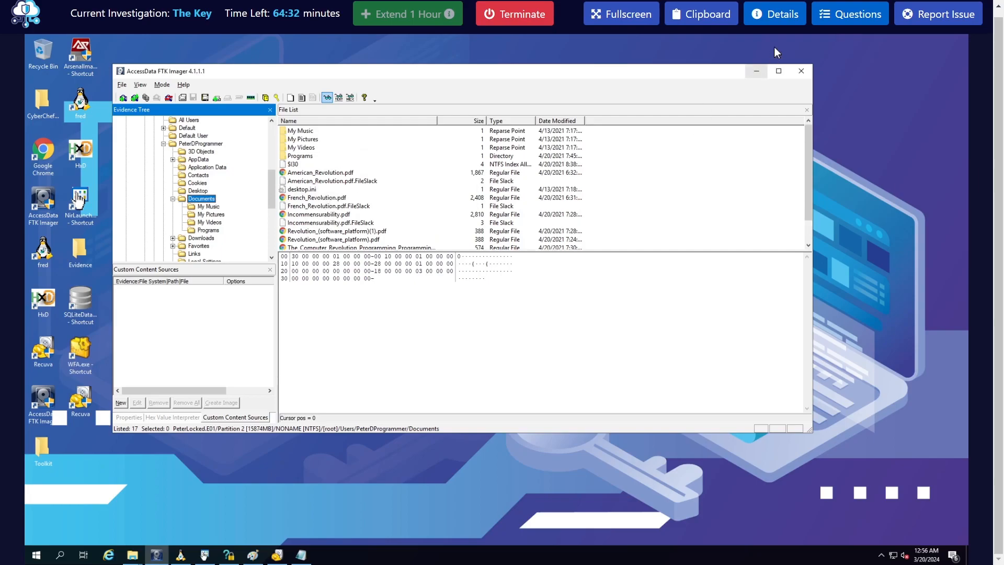
pyautogui.click(778, 17)
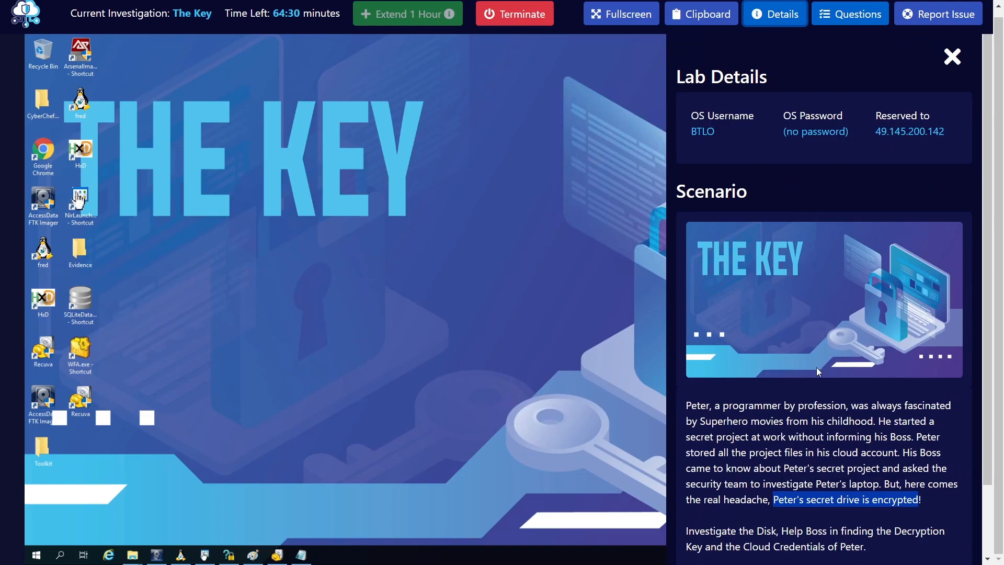
pyautogui.scroll(-2, 818, 370)
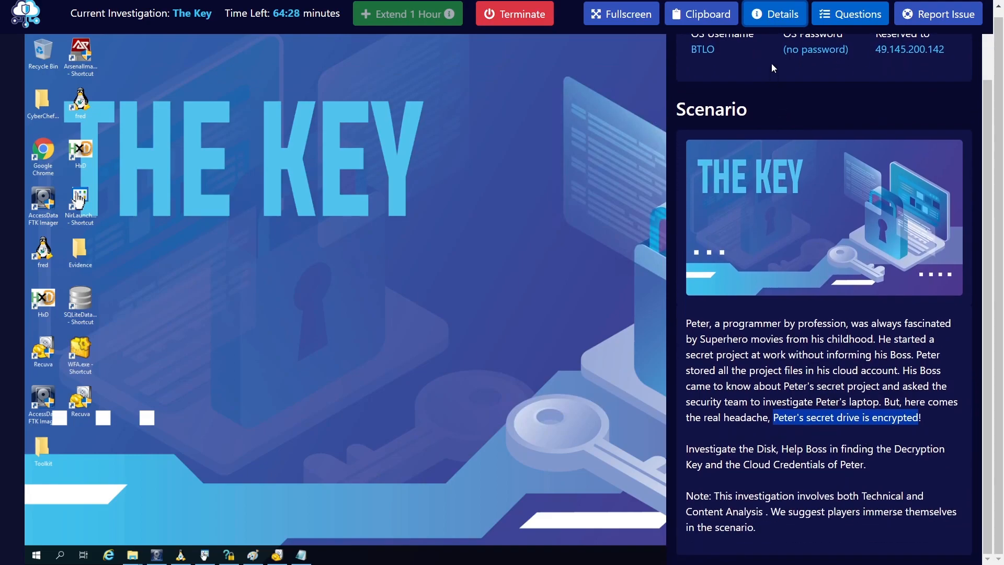
pyautogui.click(769, 25)
pyautogui.click(770, 17)
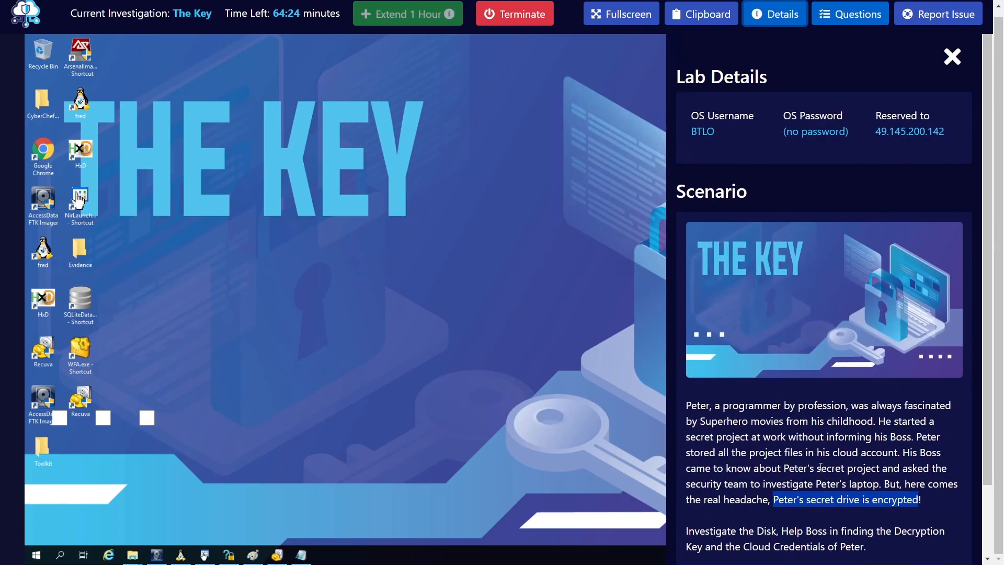
pyautogui.click(828, 482)
pyautogui.scroll(-2, 876, 484)
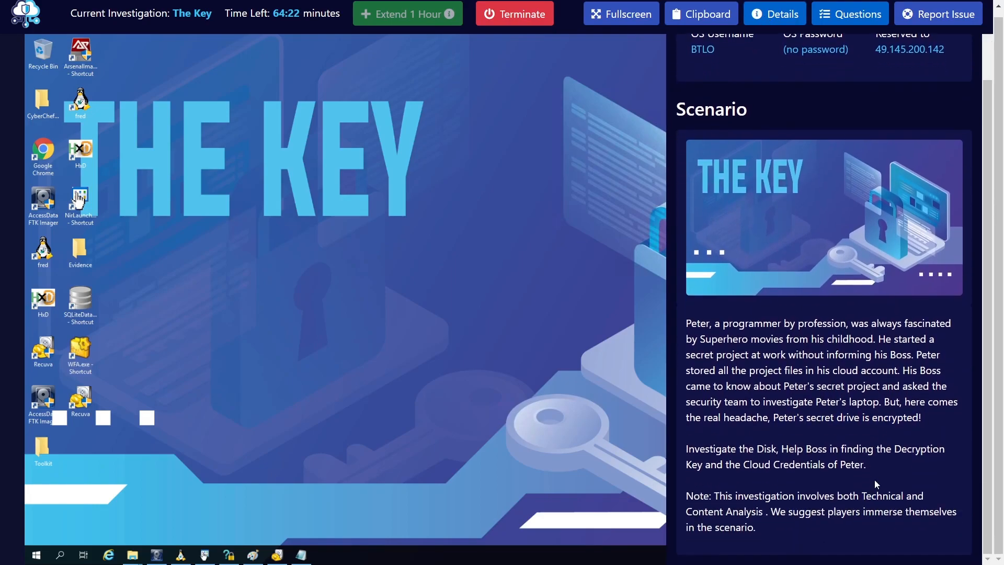
pyautogui.scroll(2, 874, 479)
pyautogui.scroll(-2, 863, 455)
pyautogui.moveTo(883, 402); pyautogui.dragTo(930, 416)
pyautogui.click(830, 389)
pyautogui.click(851, 21)
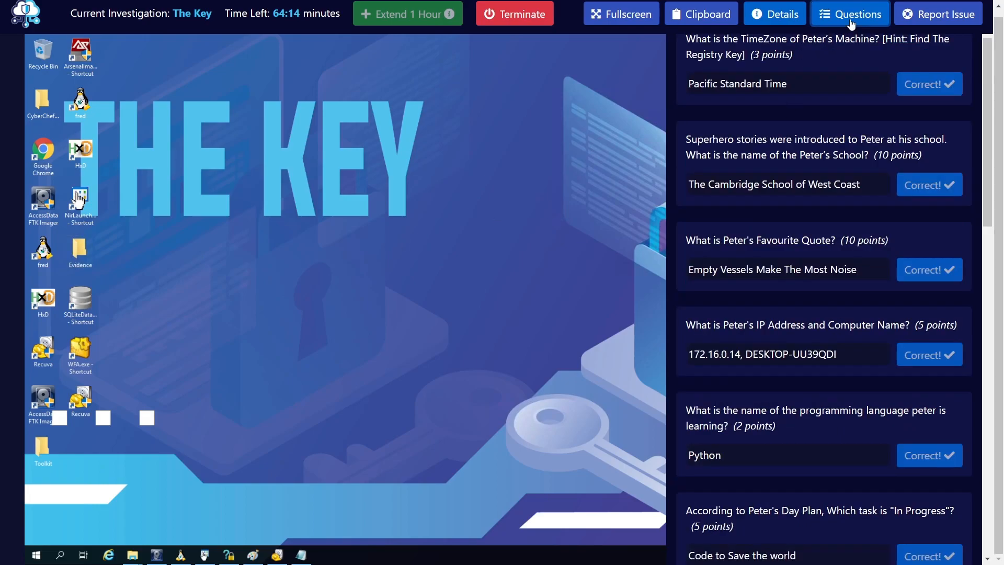
pyautogui.click(850, 21)
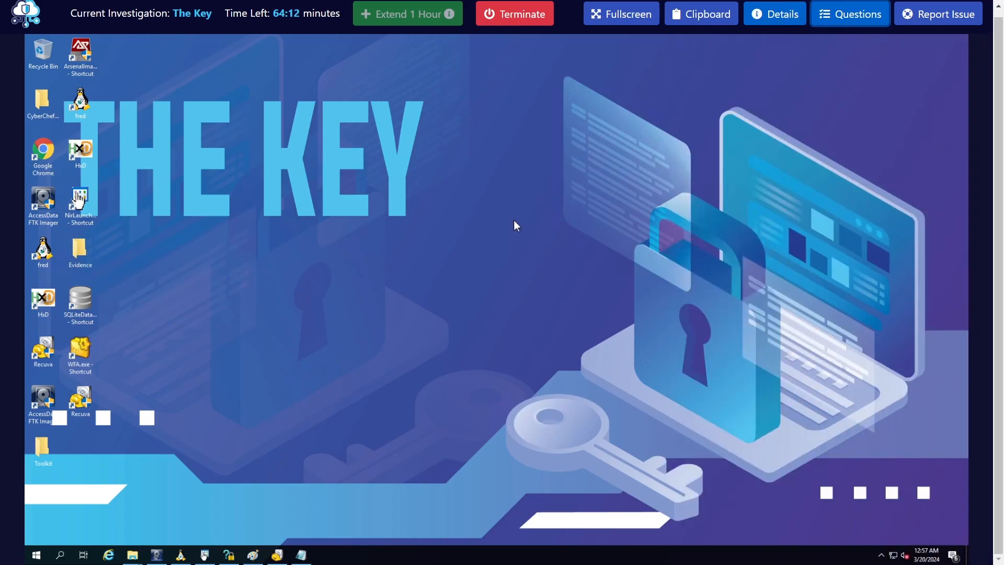
# - Launch Arsenal Image Mounter with permission to make changes, and exit FTK Imager despite the images still mounted
pyautogui.click(76, 51)
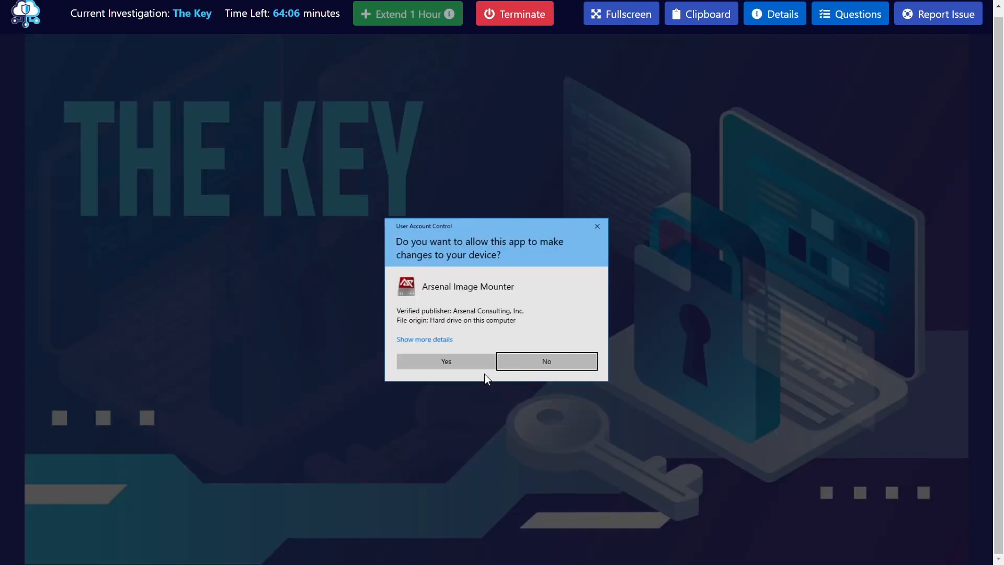
pyautogui.click(469, 366)
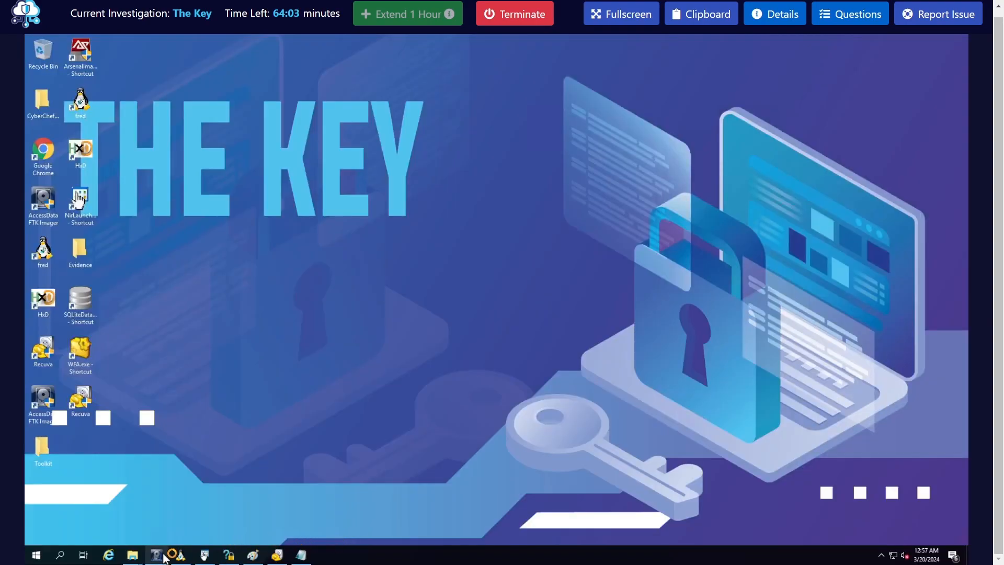
pyautogui.click(156, 555)
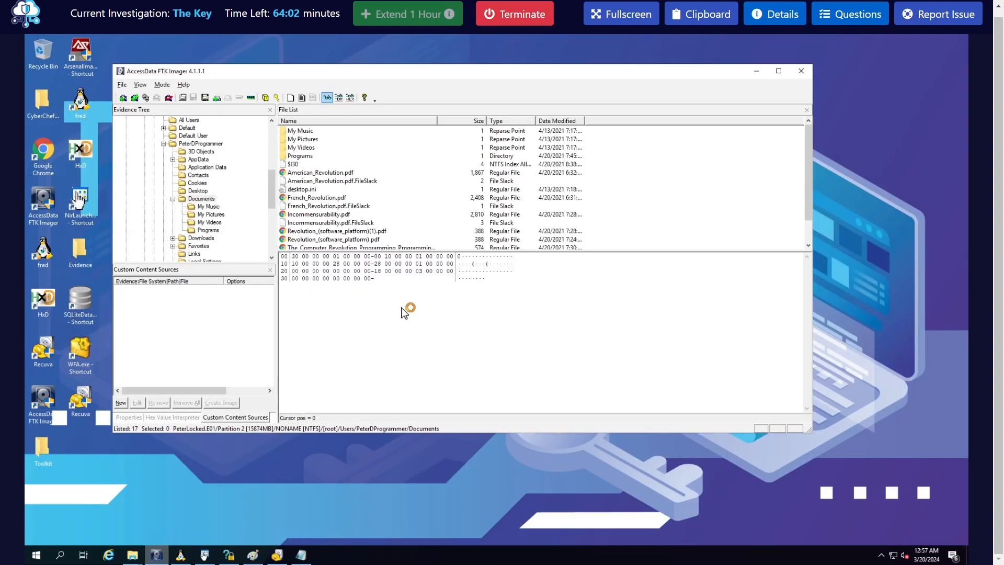
pyautogui.click(801, 70)
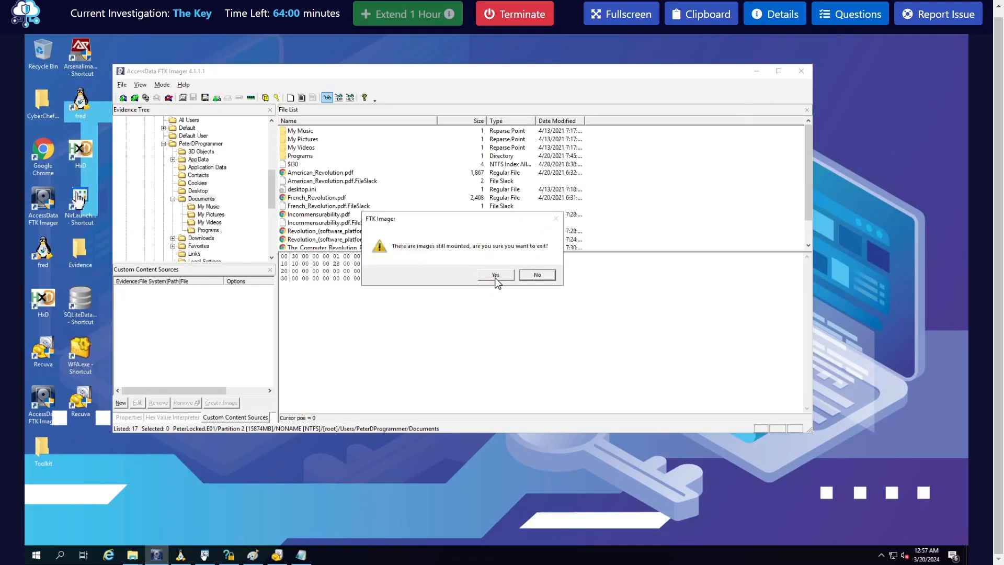
pyautogui.press('Return')
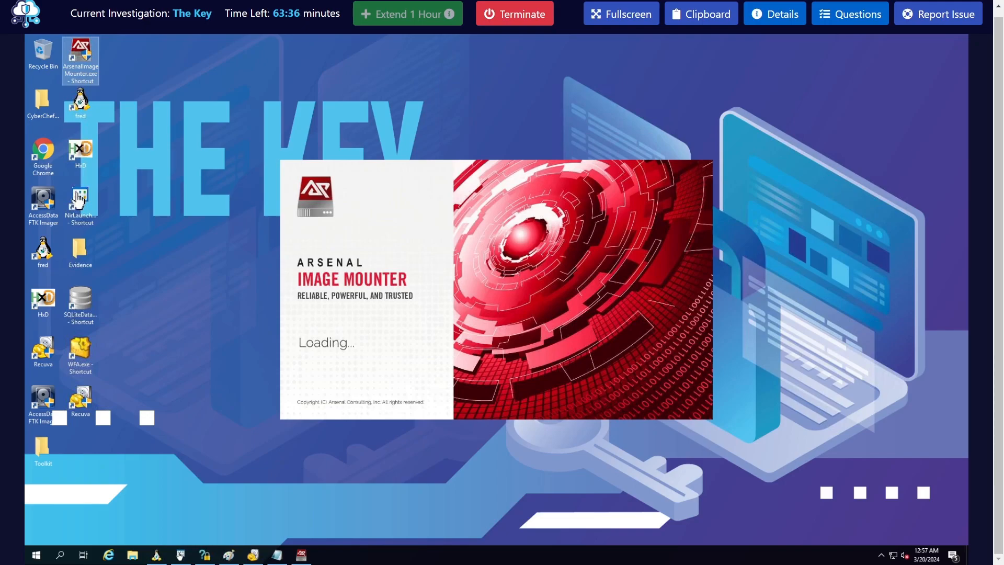
# - Review the questions up to the 'Secret Project' one, accept Arsenal Image Mounter's Free Mode notice, and hide the questions
pyautogui.click(850, 14)
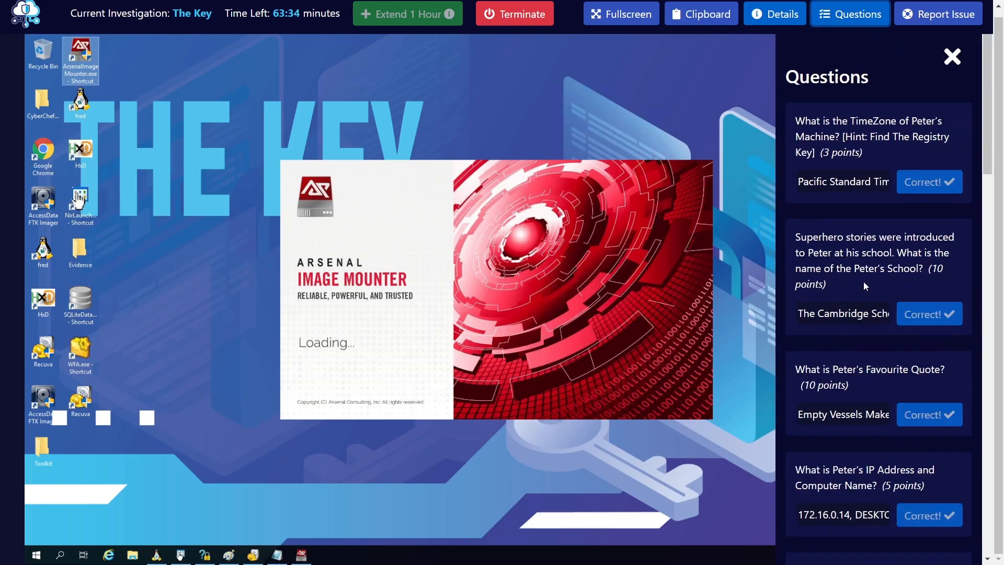
pyautogui.scroll(-5, 842, 398)
pyautogui.scroll(-6, 762, 382)
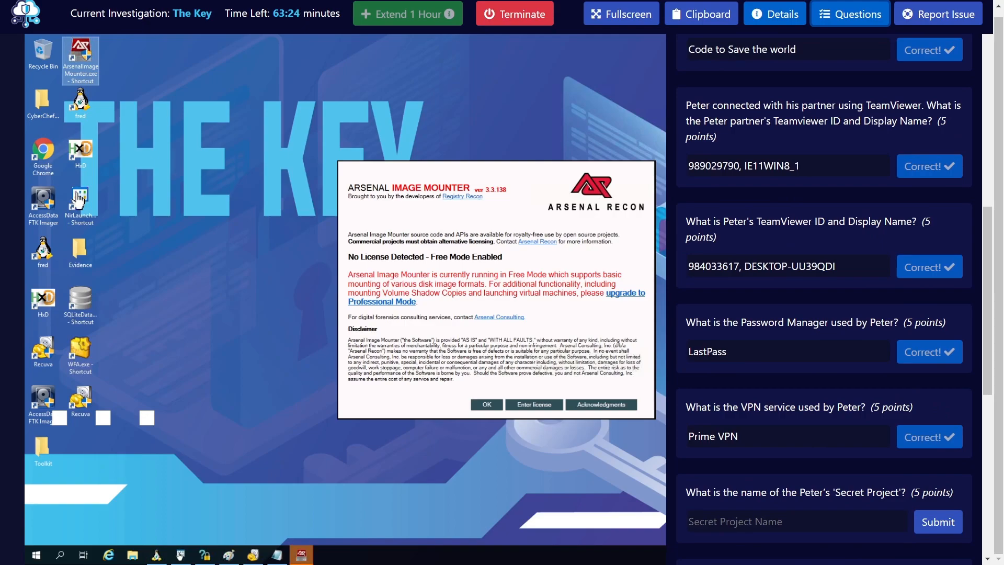
pyautogui.click(486, 406)
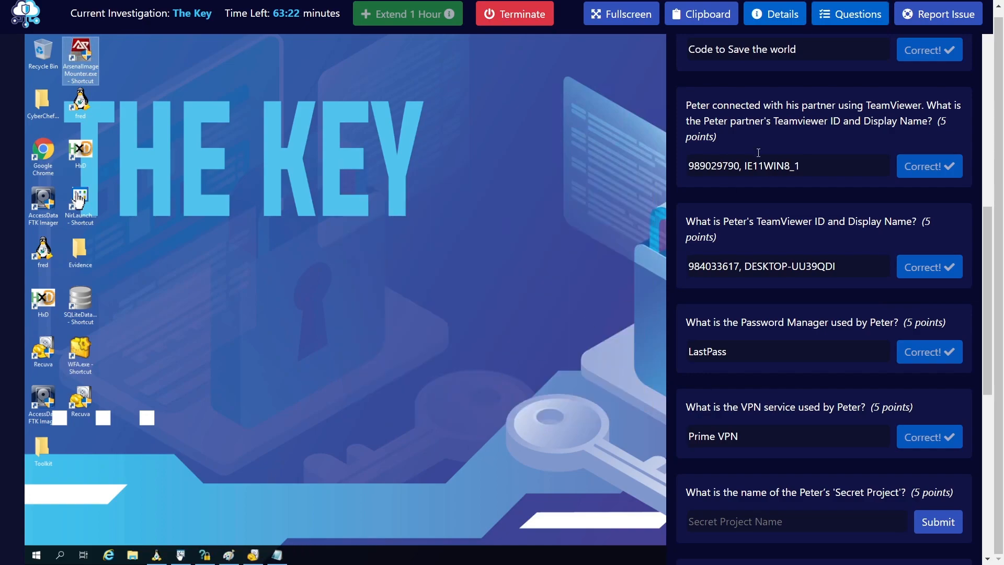
pyautogui.click(842, 20)
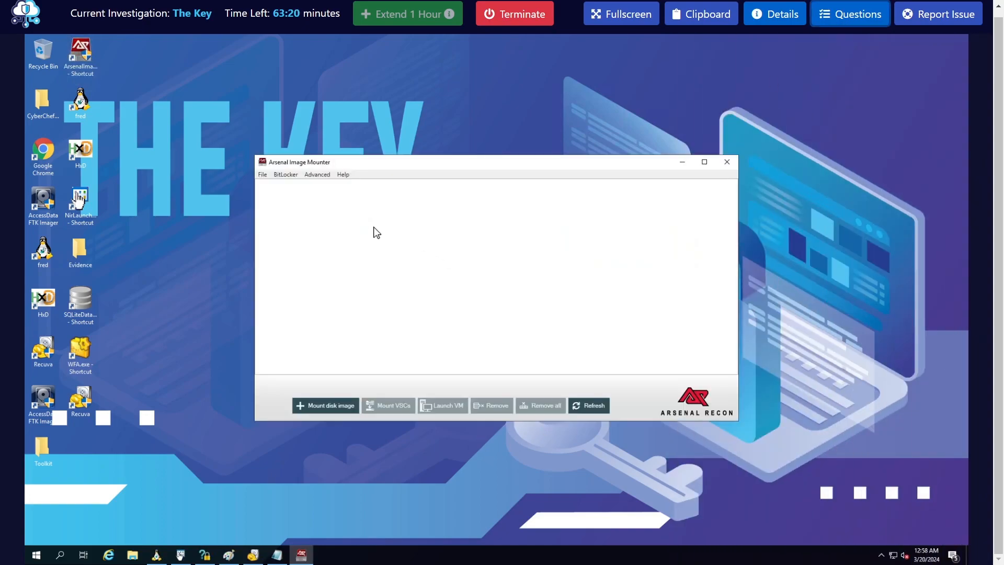
# - Mount PeterLocked.E01 from the desktop's Evidence folder as a read-only disk device and bring the virtual disk online
pyautogui.click(289, 176)
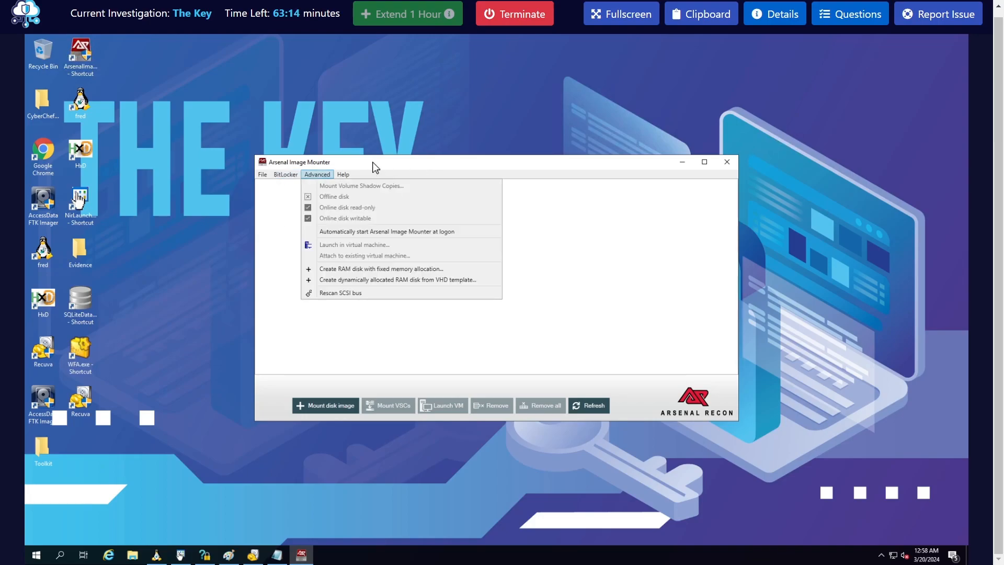
pyautogui.click(226, 252)
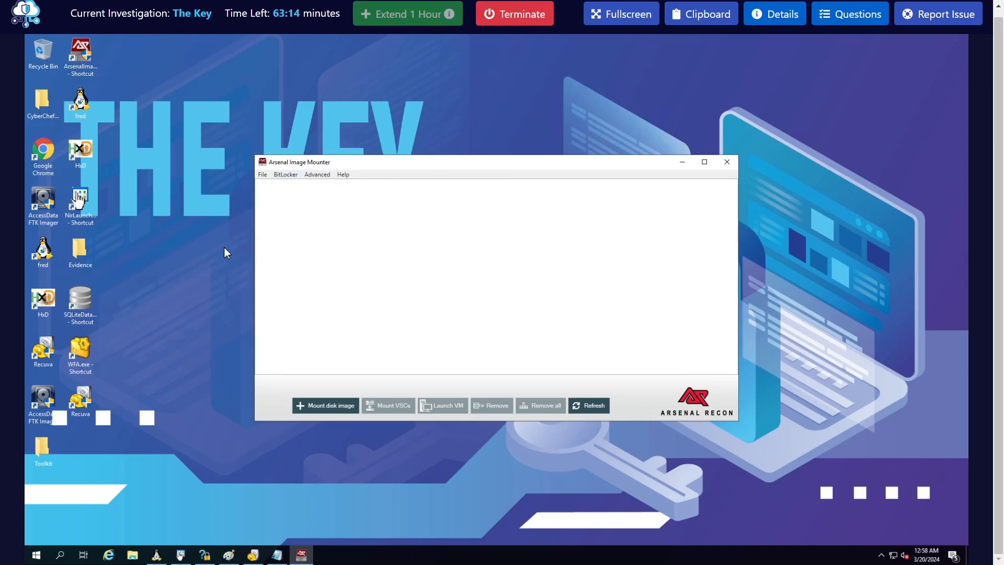
pyautogui.click(262, 175)
pyautogui.click(281, 187)
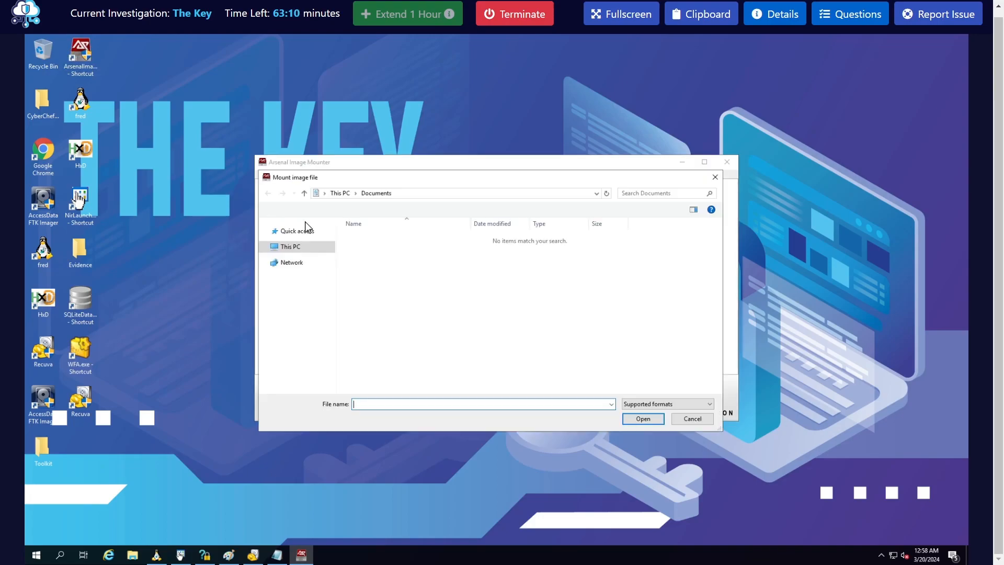
pyautogui.click(286, 242)
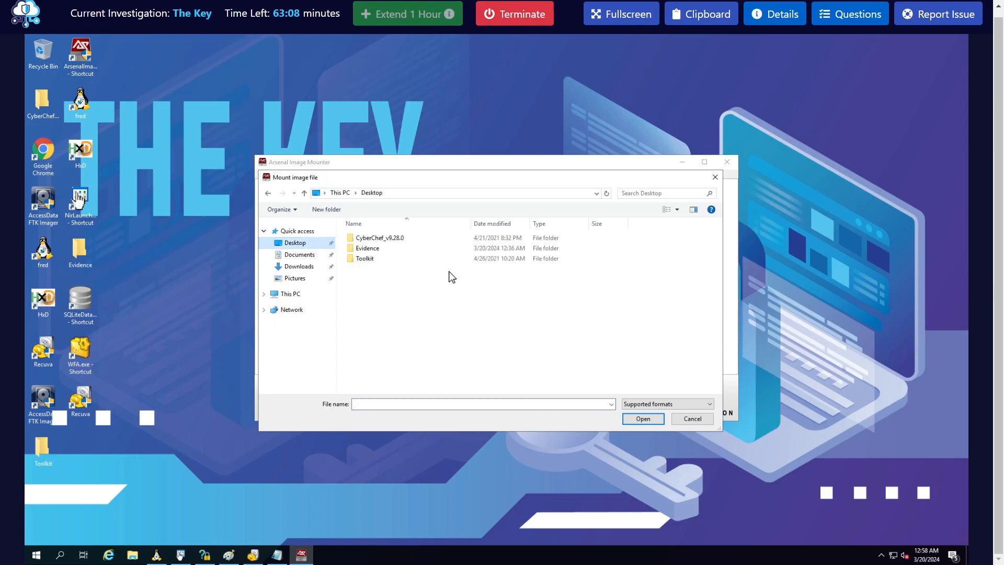
pyautogui.doubleClick(384, 250)
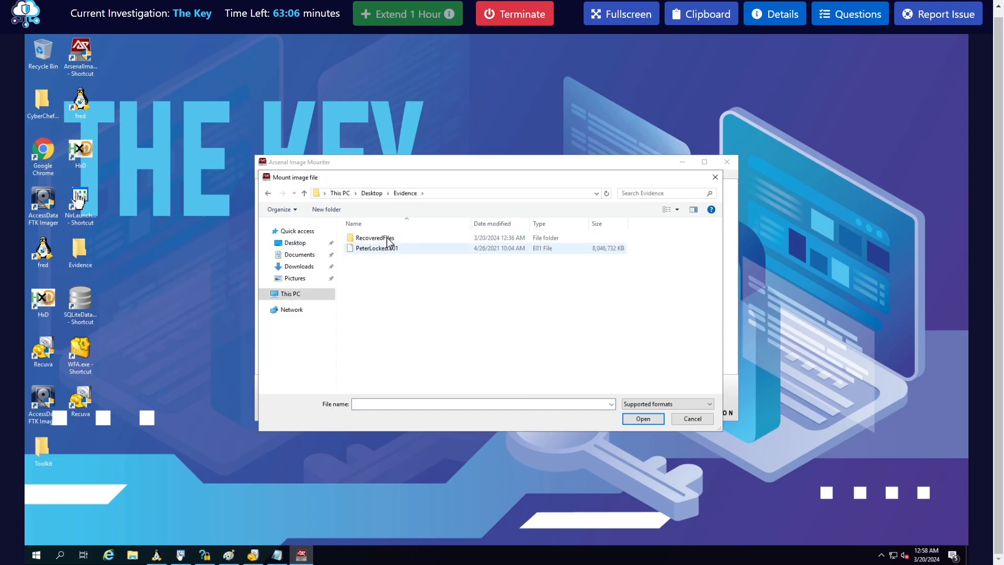
pyautogui.click(389, 248)
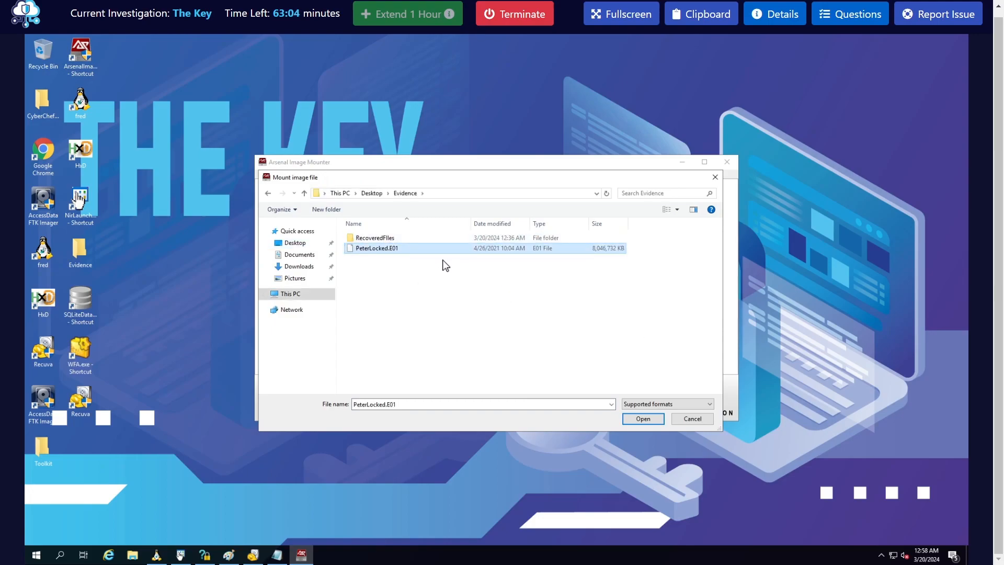
pyautogui.click(643, 419)
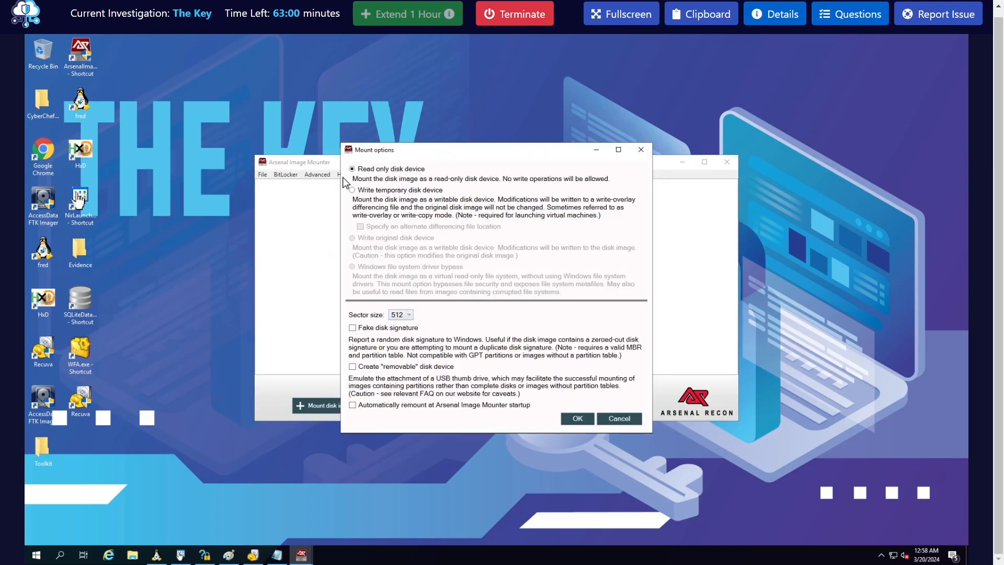
pyautogui.click(577, 419)
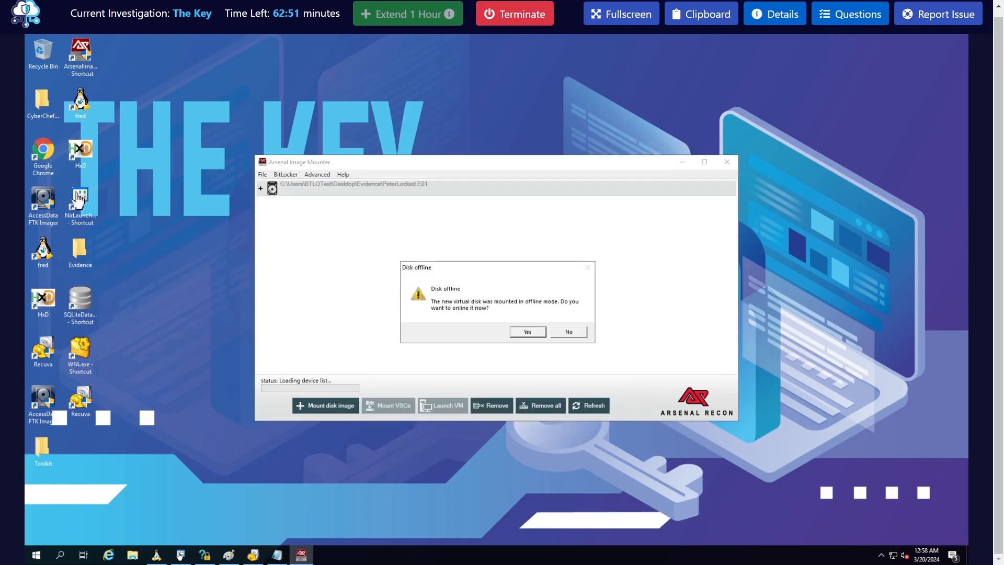
pyautogui.click(522, 332)
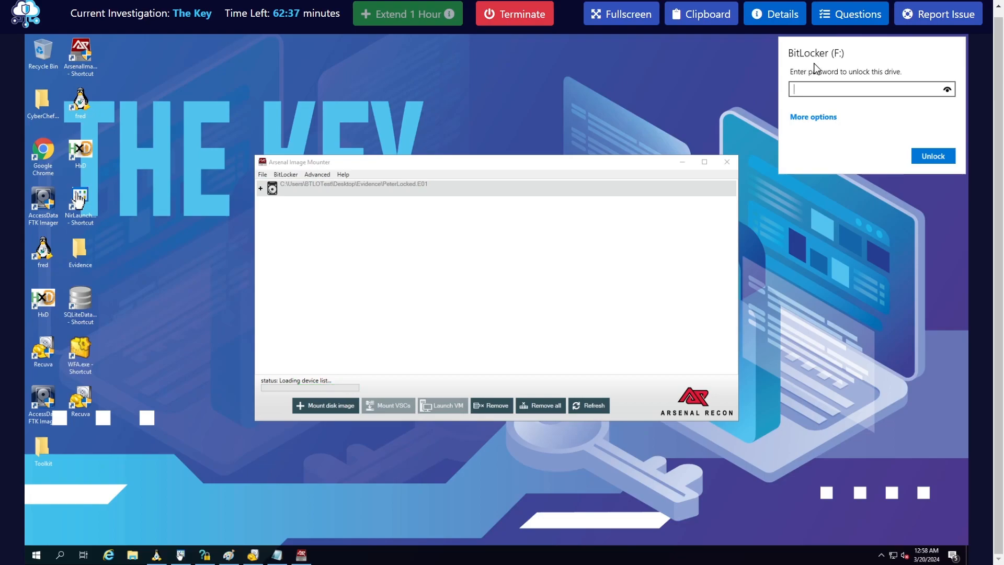
# - Check the mounted drives in File Explorer and reread the remaining questions down to the BitLocker password one
pyautogui.click(130, 556)
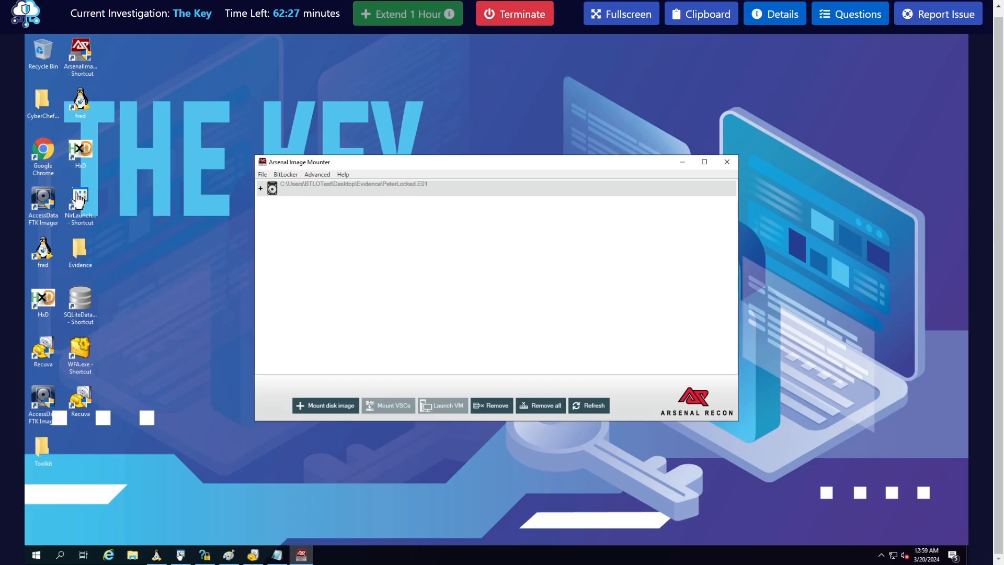
pyautogui.click(134, 556)
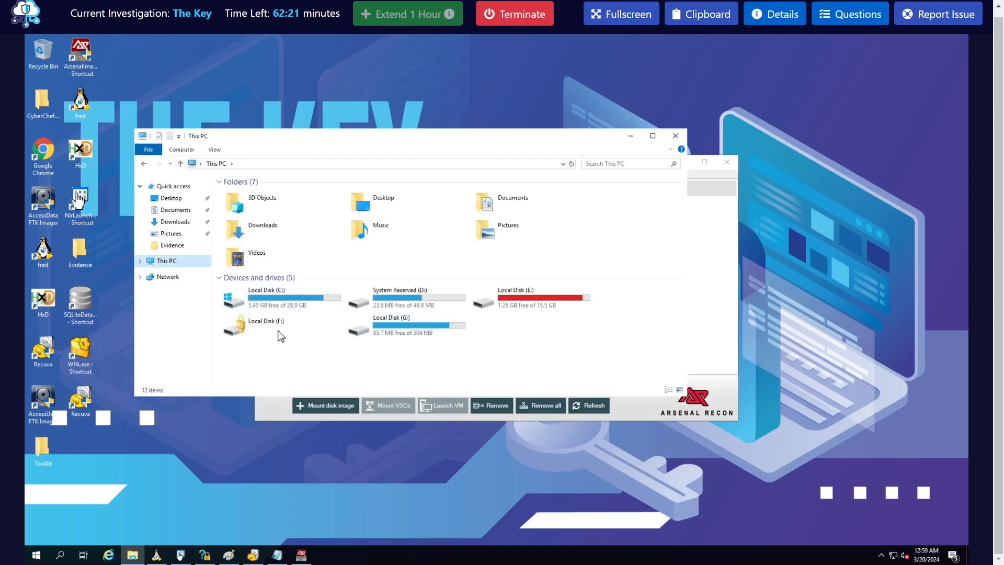
pyautogui.click(869, 19)
pyautogui.scroll(-12, 819, 407)
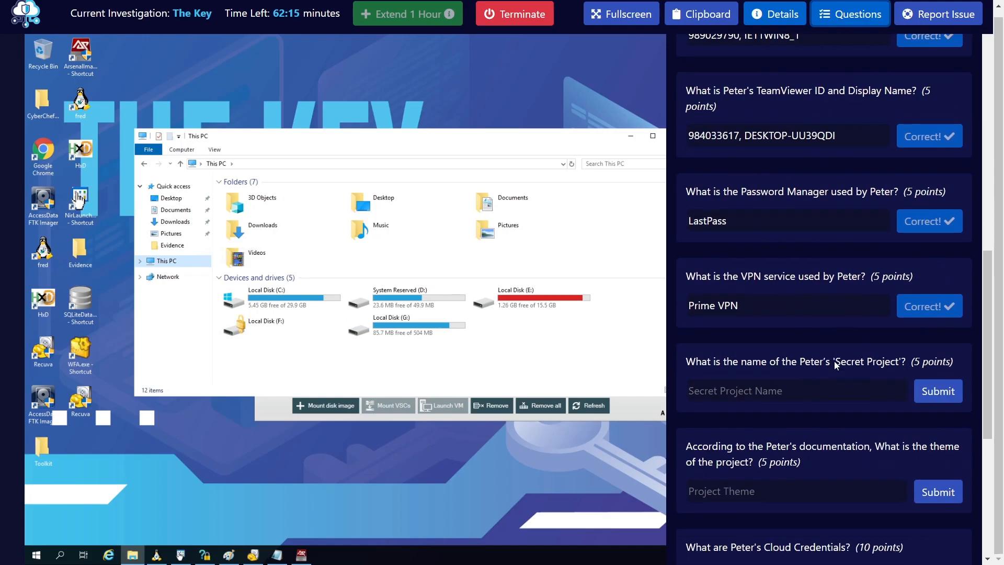
pyautogui.scroll(-3, 863, 369)
pyautogui.scroll(-5, 863, 369)
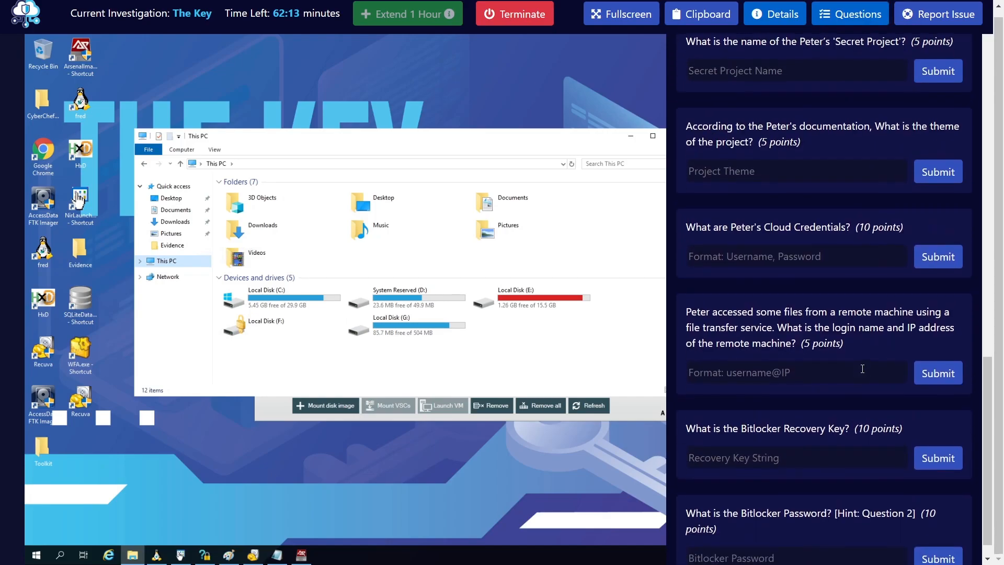
pyautogui.scroll(8, 857, 104)
pyautogui.click(850, 15)
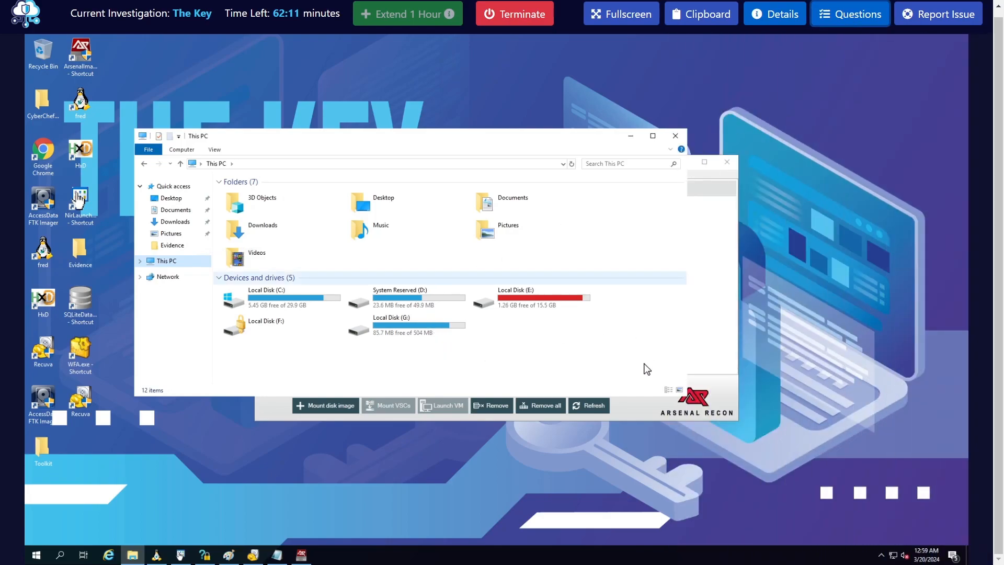
# - Minimize File Explorer and expand the mounted PeterLocked.E01 entry to examine its volumes, shadow copies and mount points
pyautogui.click(631, 135)
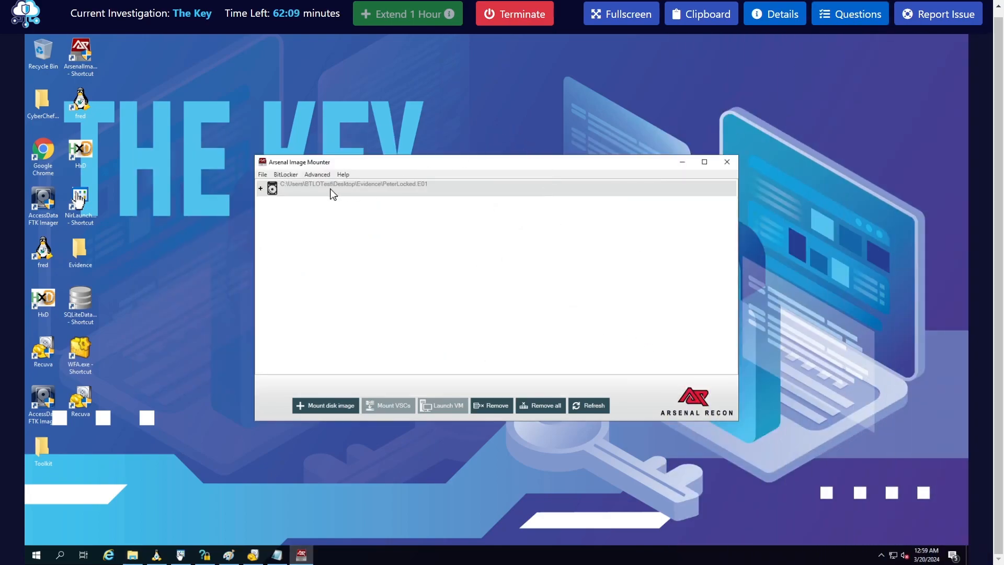
pyautogui.moveTo(345, 163); pyautogui.dragTo(304, 116)
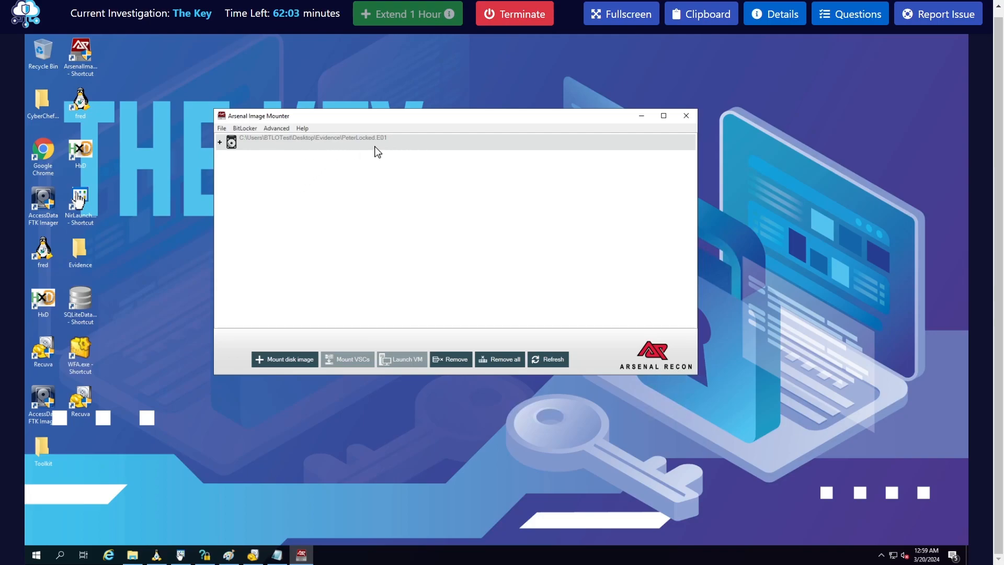
pyautogui.click(220, 142)
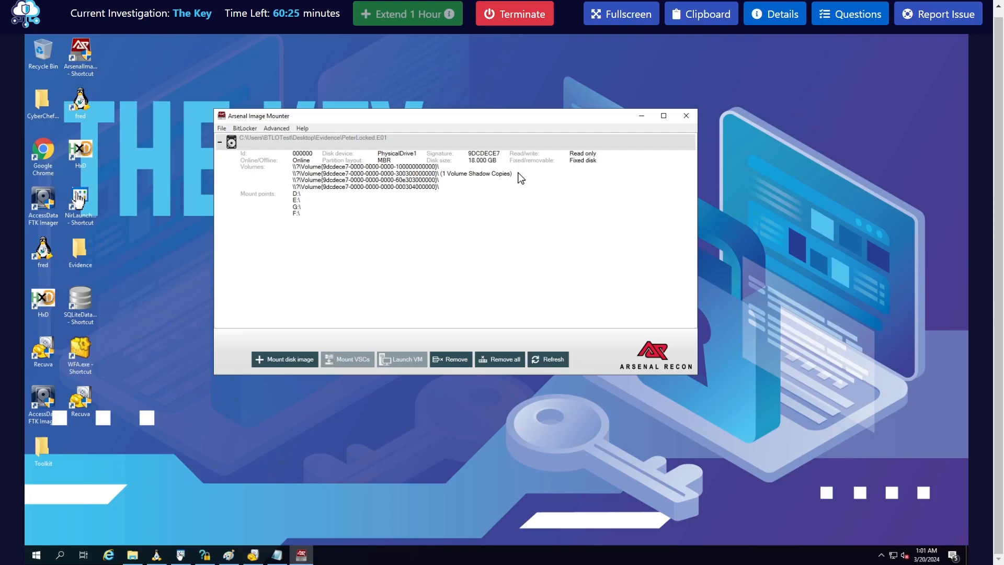
pyautogui.click(331, 466)
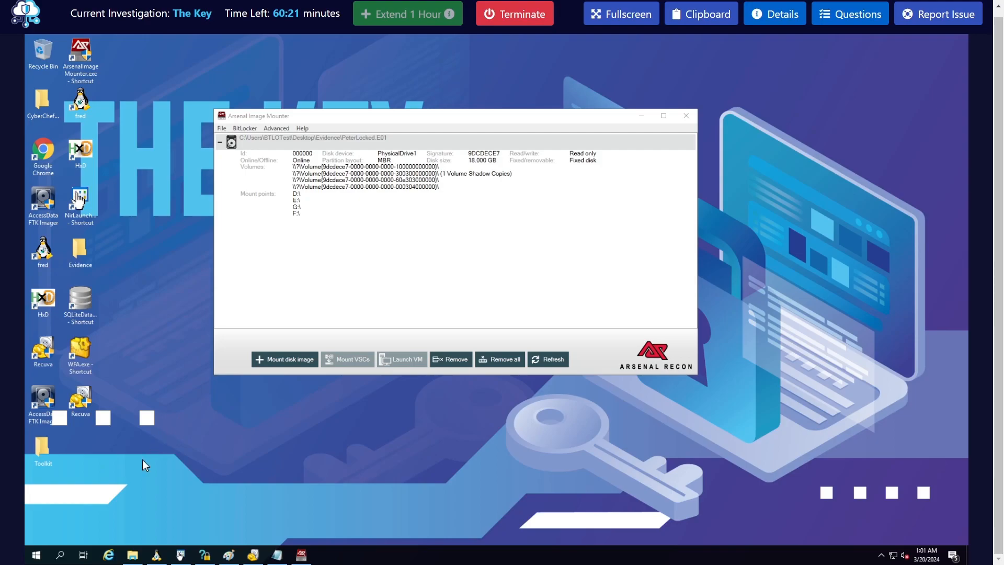
# - Open Command Prompt as administrator, allow it to make changes, and change to the root directory of C:
pyautogui.click(36, 555)
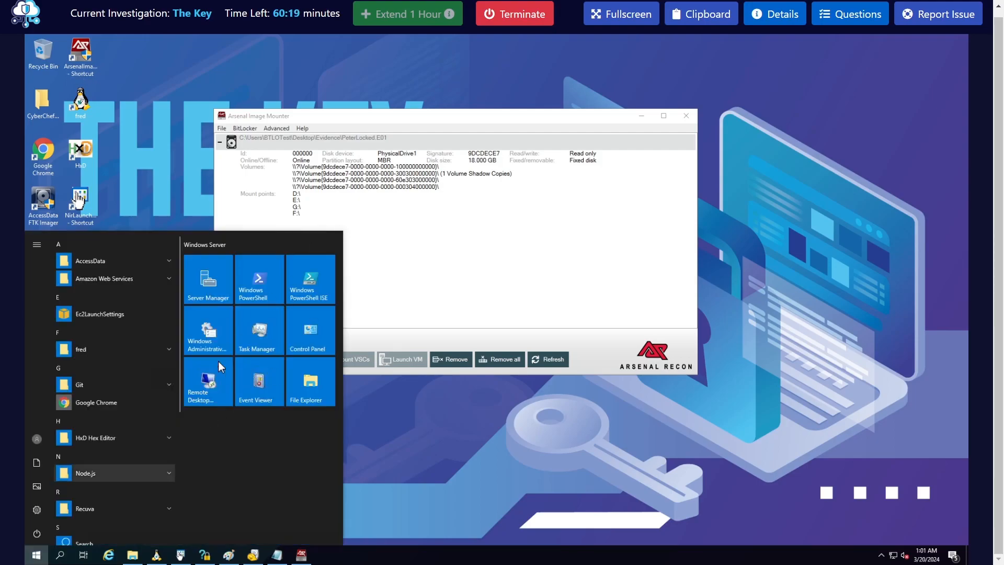
pyautogui.write('cmd')
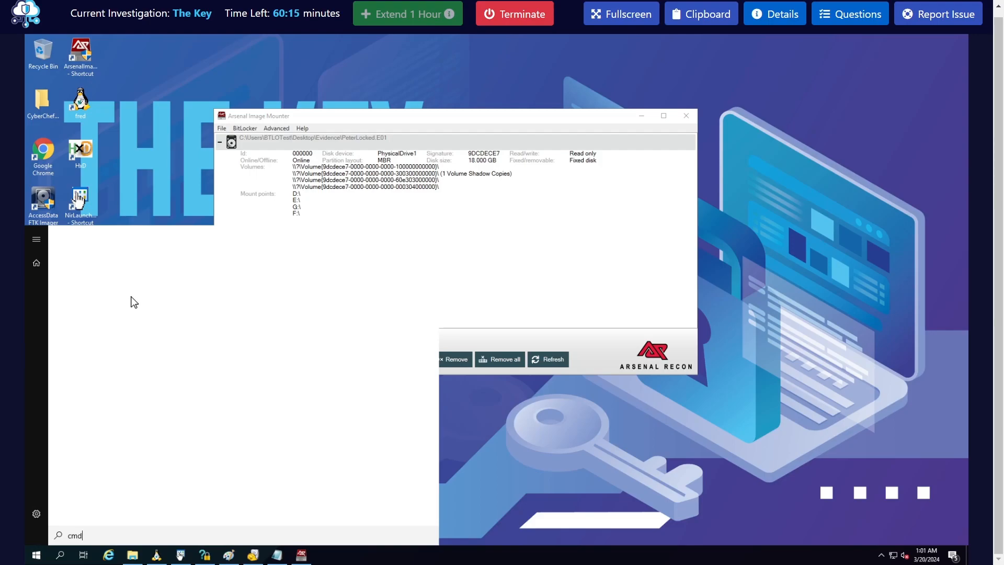
pyautogui.rightClick(111, 284)
pyautogui.click(137, 294)
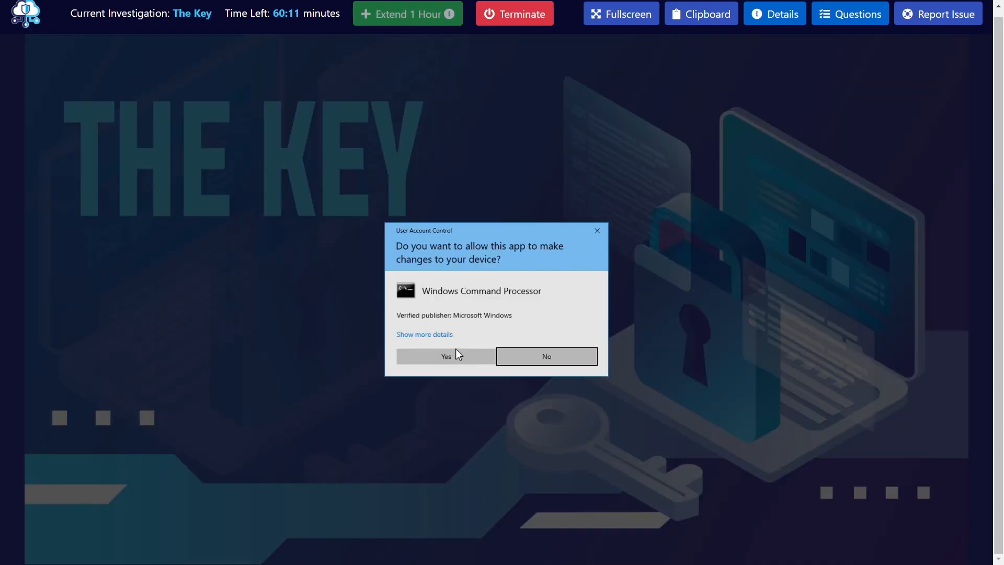
pyautogui.click(455, 350)
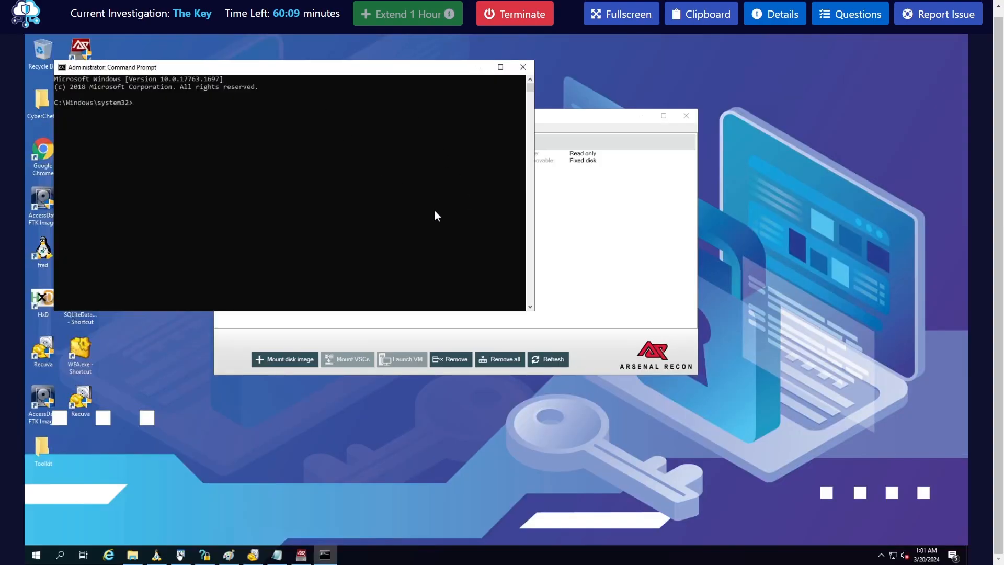
pyautogui.write('cd \\')
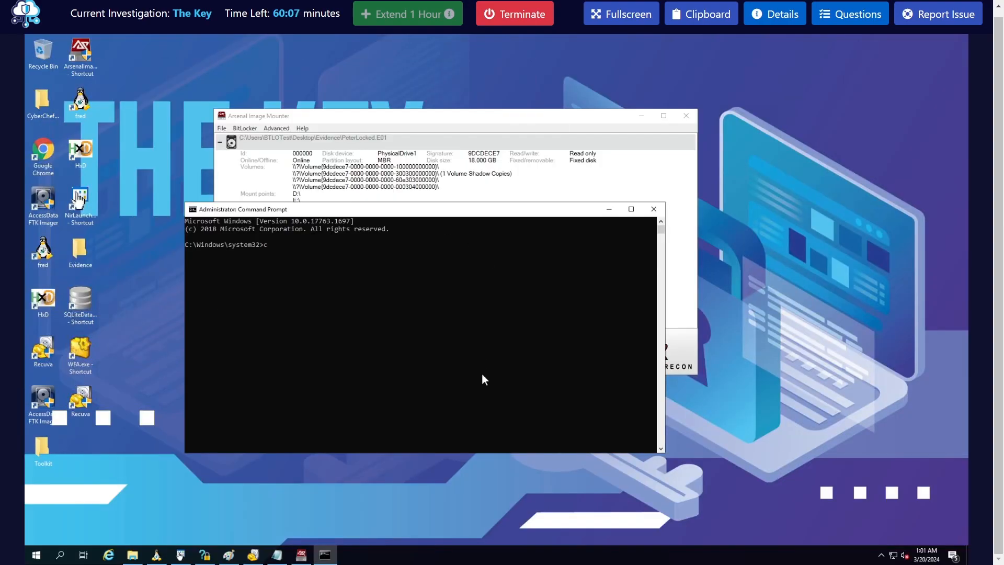
pyautogui.press('Return')
# - Arrange the Arsenal Image Mounter and Command Prompt windows so the image's volume list stays readable beside the console
pyautogui.moveTo(379, 116); pyautogui.dragTo(295, 66)
pyautogui.hotkey('alt', 'Tab')
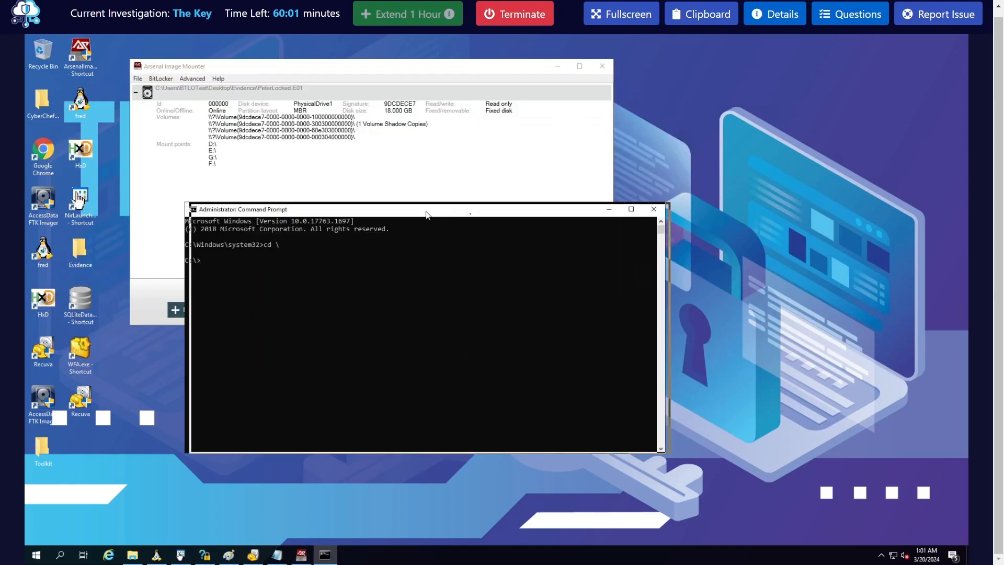
pyautogui.moveTo(423, 216); pyautogui.dragTo(471, 219)
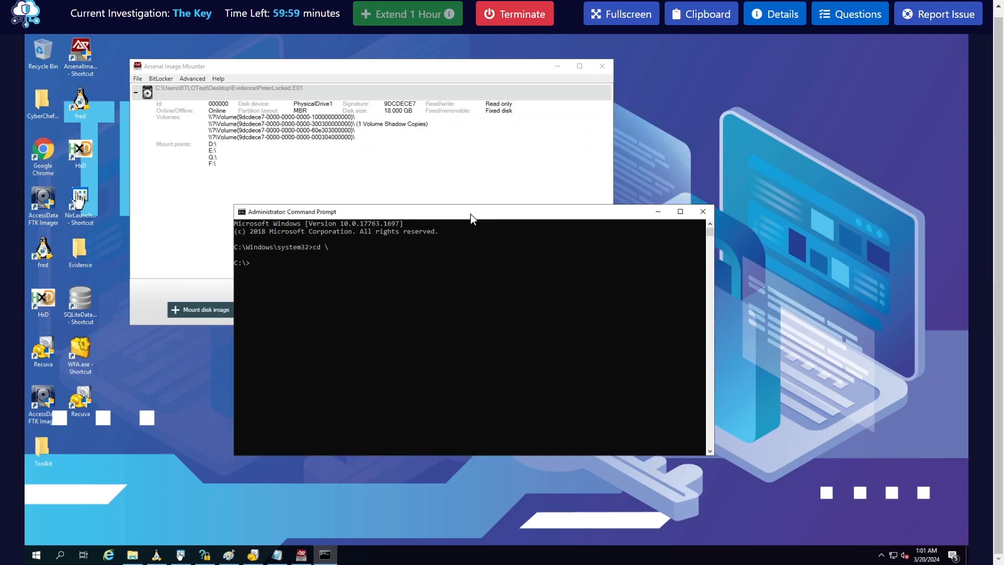
pyautogui.click(480, 316)
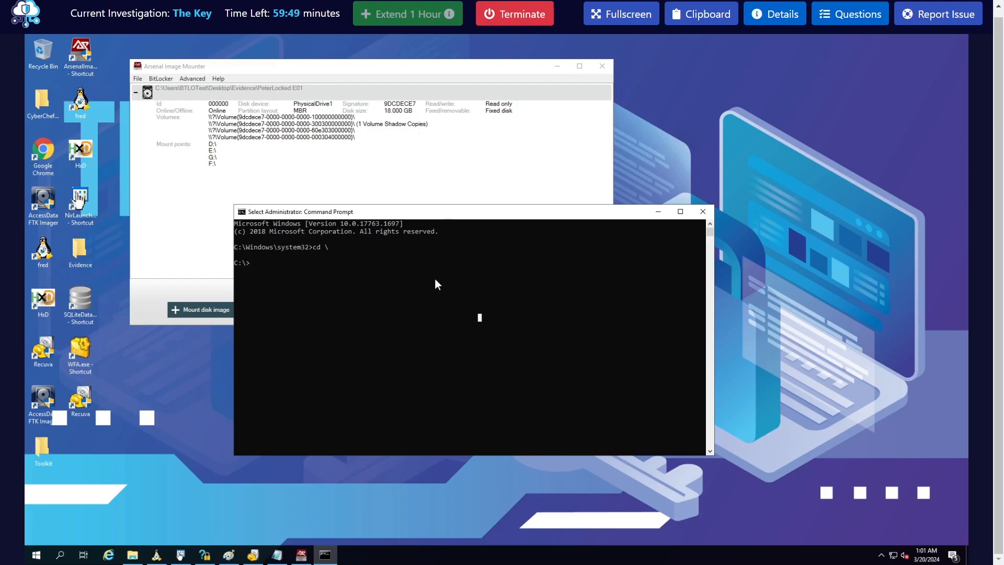
# - Check the drive letters in File Explorer and list the shadow copies of drive E: with "vssadmin list shadows /for=E:"
pyautogui.write('v')
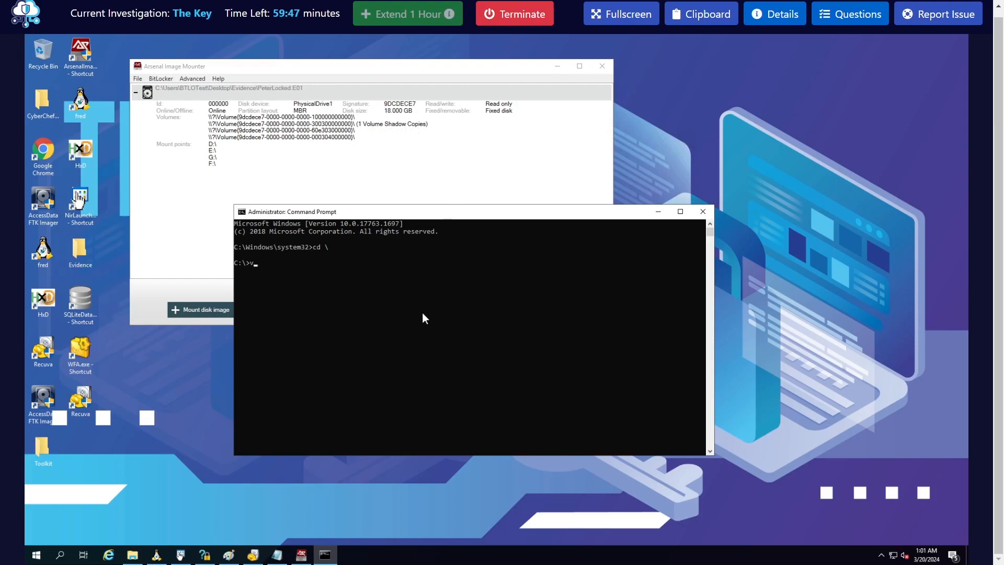
pyautogui.write('ssadmin list shadow')
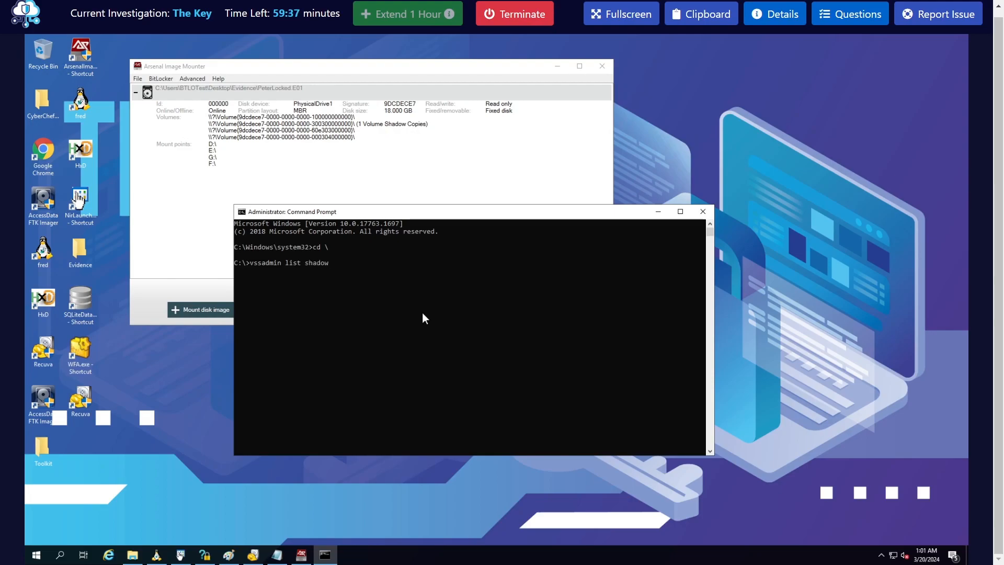
pyautogui.click(142, 557)
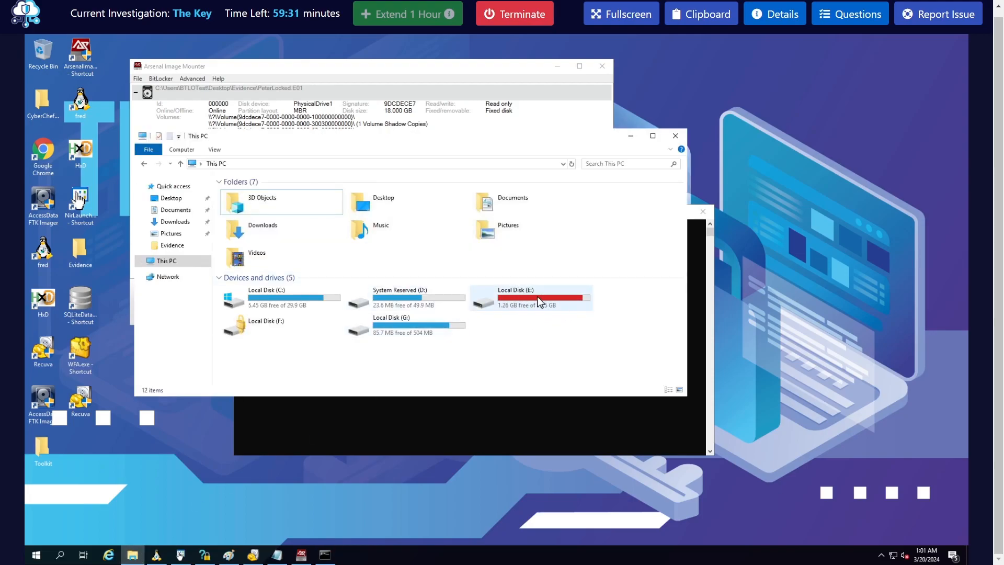
pyautogui.click(458, 429)
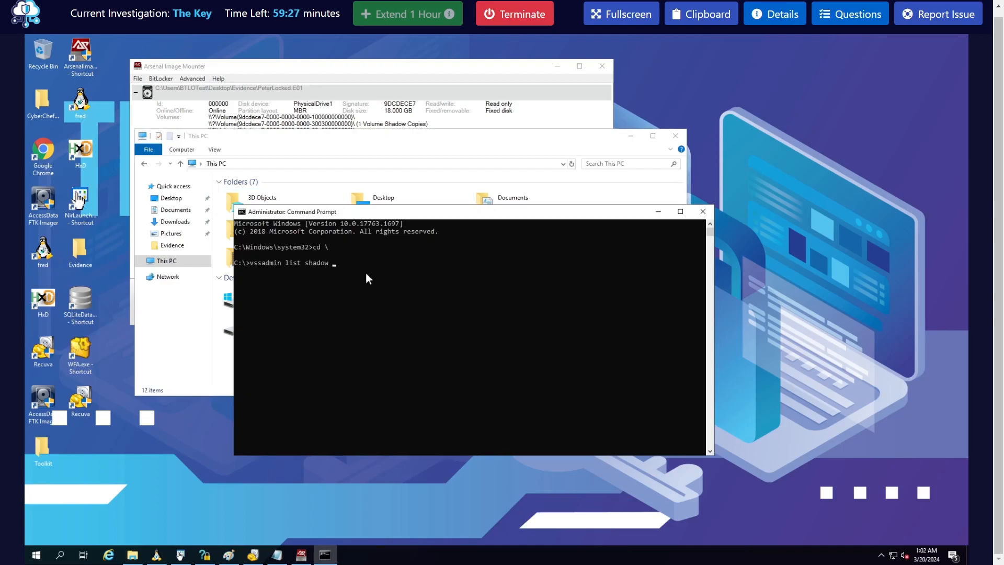
pyautogui.write('/for')
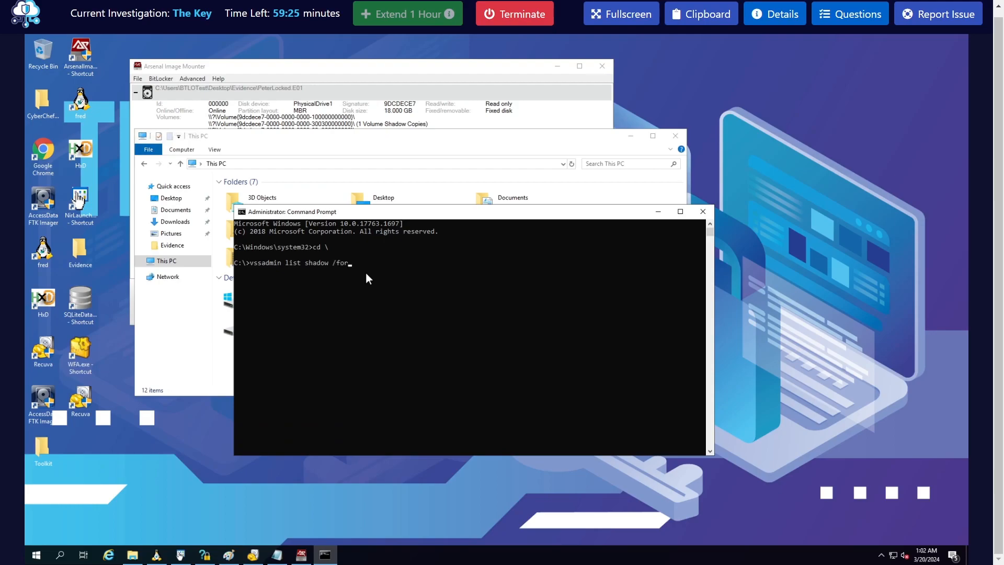
pyautogui.write('=D')
pyautogui.write('E:')
pyautogui.press('Left')
pyautogui.press('Left')
pyautogui.press('Return')
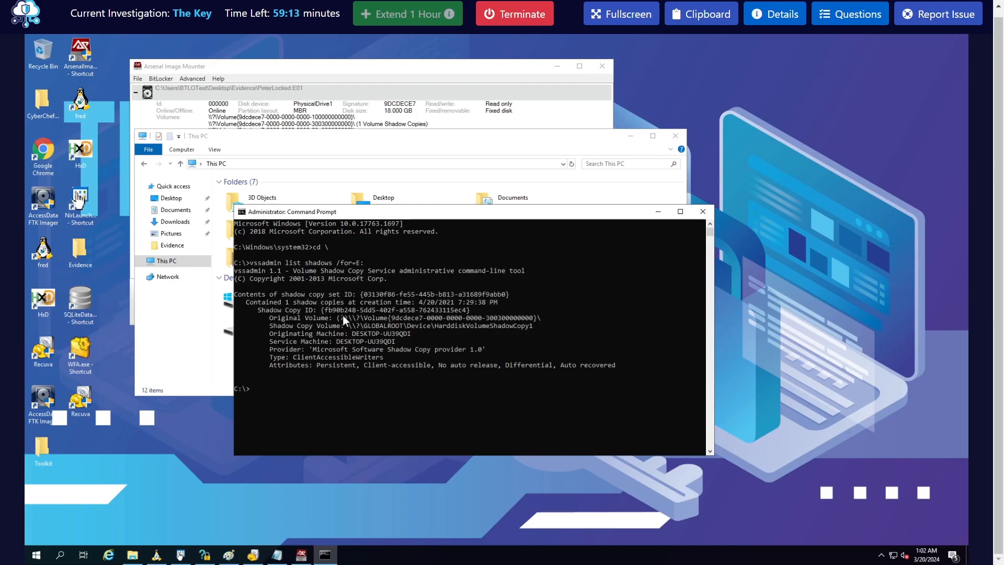
# - Highlight the shadow copy volume's device path in the vssadmin output to identify the link target
pyautogui.moveTo(535, 325); pyautogui.dragTo(356, 326)
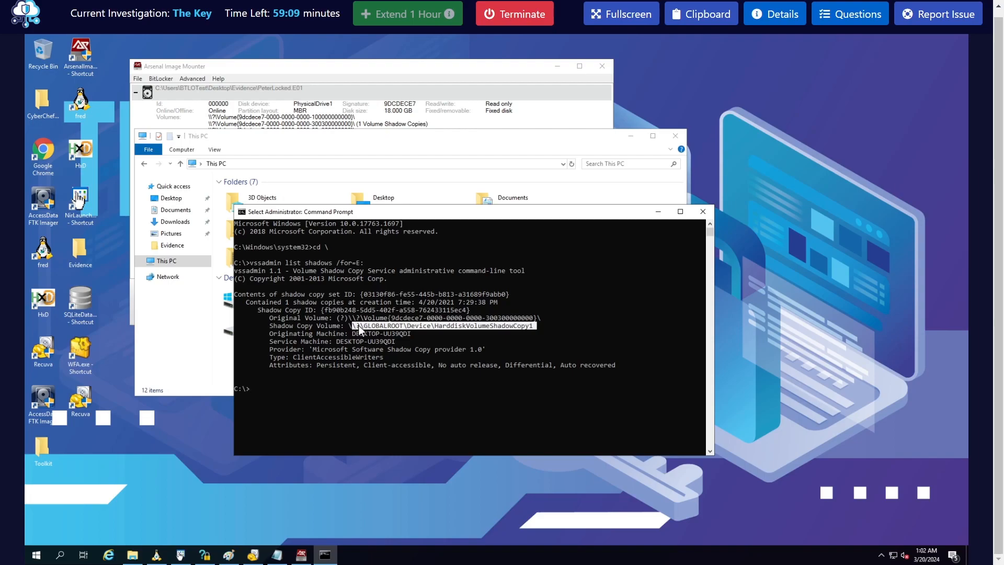
pyautogui.click(403, 325)
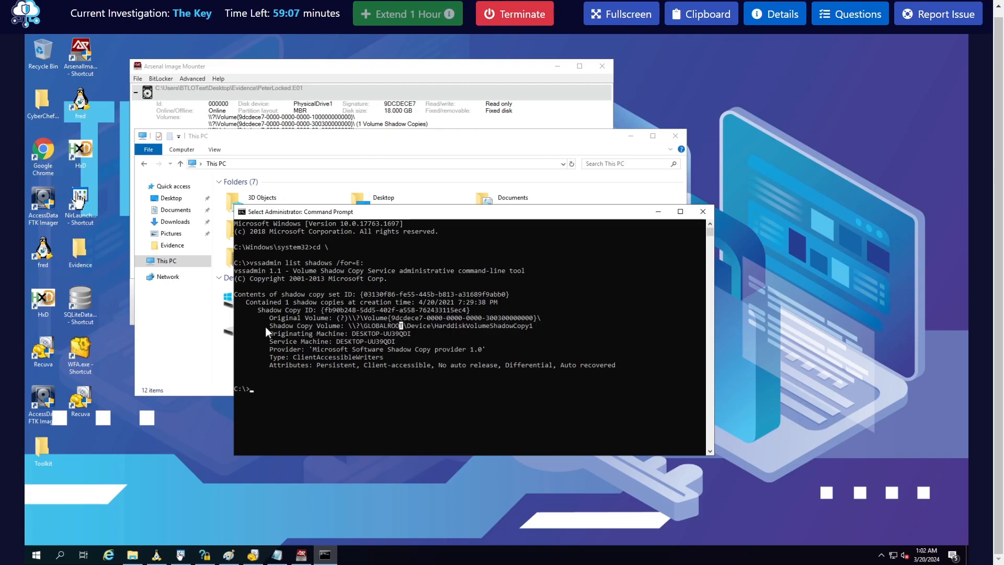
pyautogui.moveTo(350, 326)
pyautogui.mouseDown()
pyautogui.moveTo(533, 327)
pyautogui.moveTo(356, 326)
pyautogui.mouseUp()
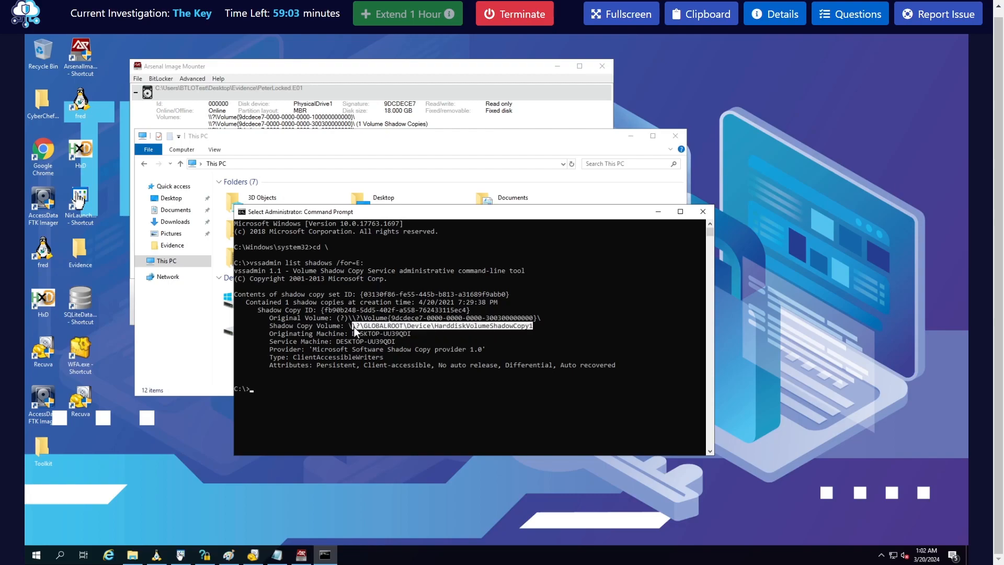
pyautogui.click(382, 404)
pyautogui.moveTo(350, 325); pyautogui.dragTo(518, 328)
pyautogui.moveTo(350, 325); pyautogui.dragTo(531, 326)
pyautogui.rightClick(432, 406)
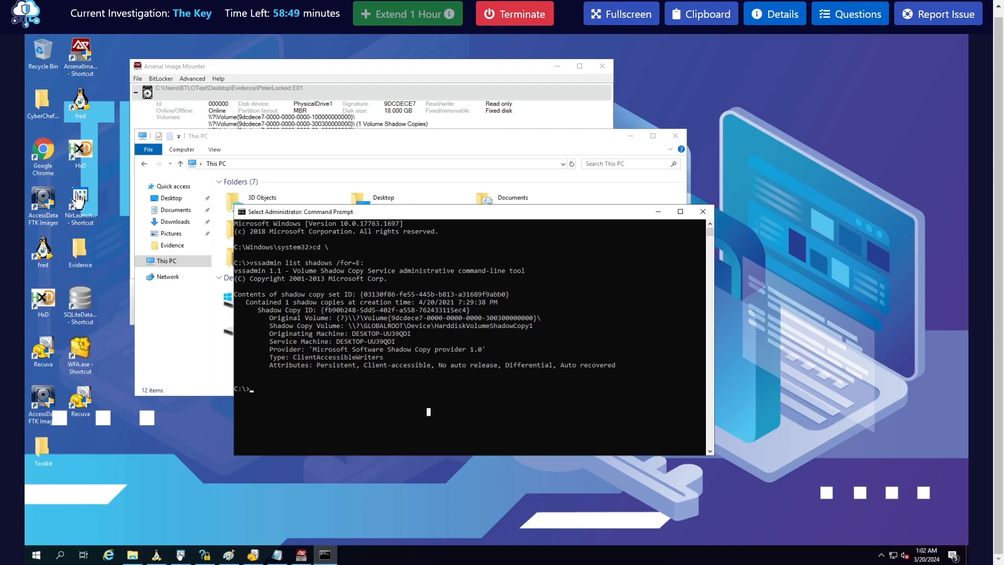
# - Create the directory link C:\restored_vss to \\?\GLOBALROOT\Device\HarddiskVolumeShadowCopy1\ with "mklink /D", copying the device path from the shadow copy listing
pyautogui.write('mklinm')
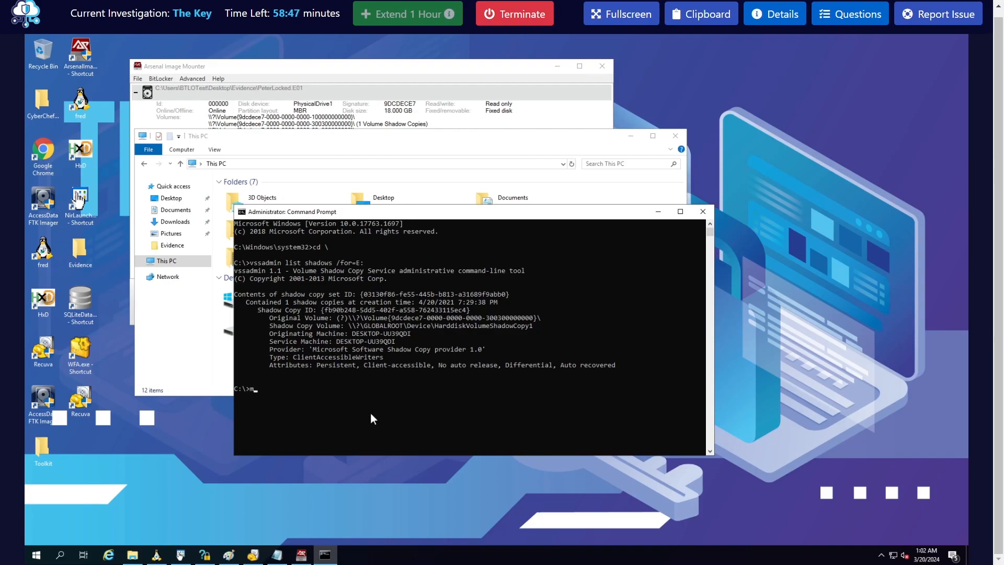
pyautogui.press('BackSpace')
pyautogui.write('k /D C:\\restoreed')
pyautogui.press('BackSpace')
pyautogui.press('BackSpace')
pyautogui.write('d')
pyautogui.moveTo(533, 325); pyautogui.dragTo(349, 325)
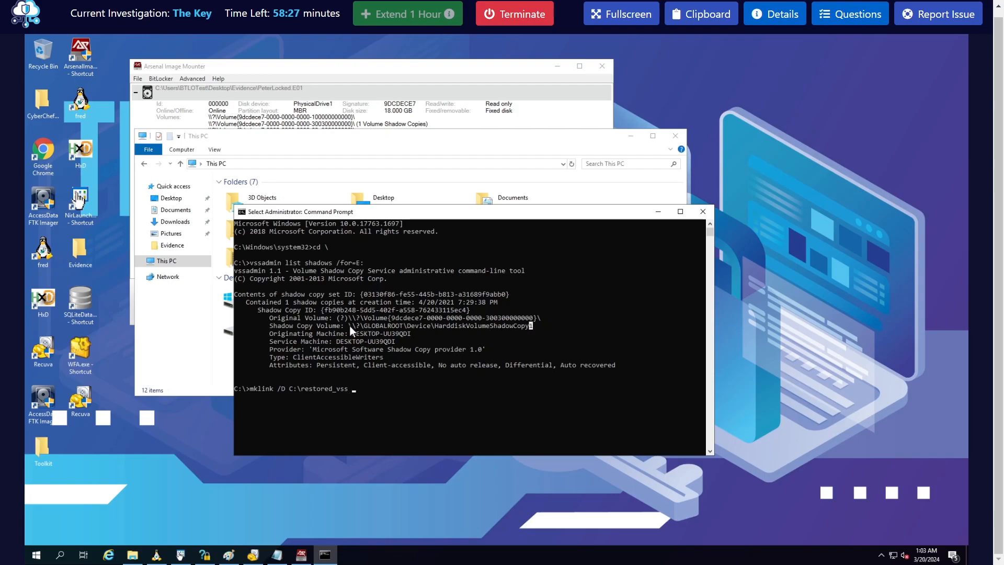
pyautogui.rightClick(409, 325)
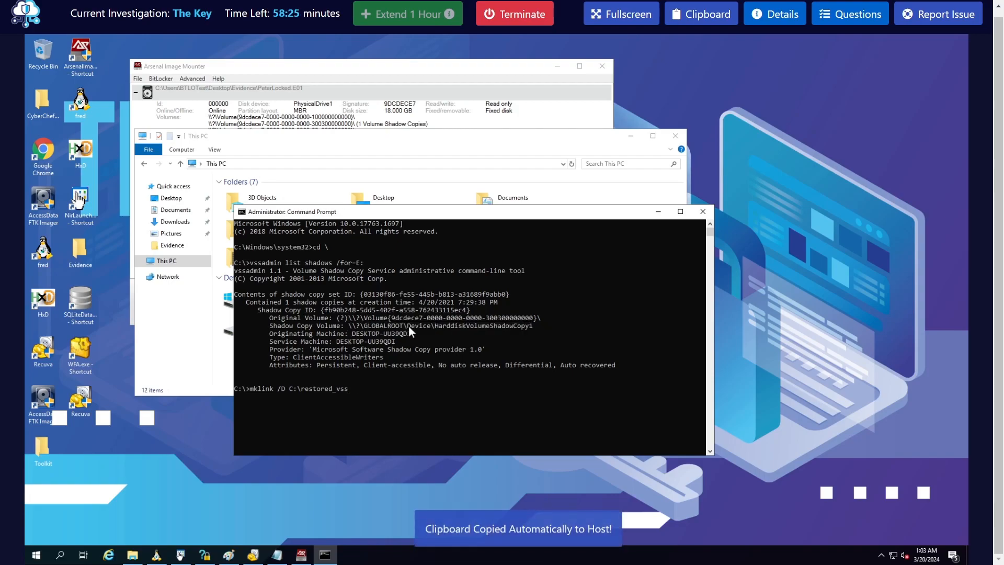
pyautogui.rightClick(473, 405)
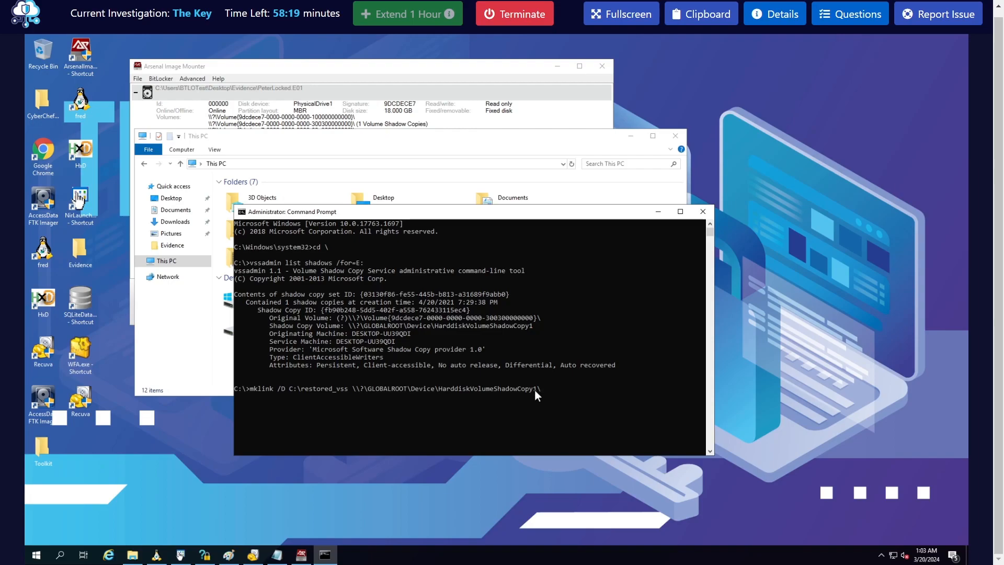
pyautogui.write('\\')
pyautogui.press('Return')
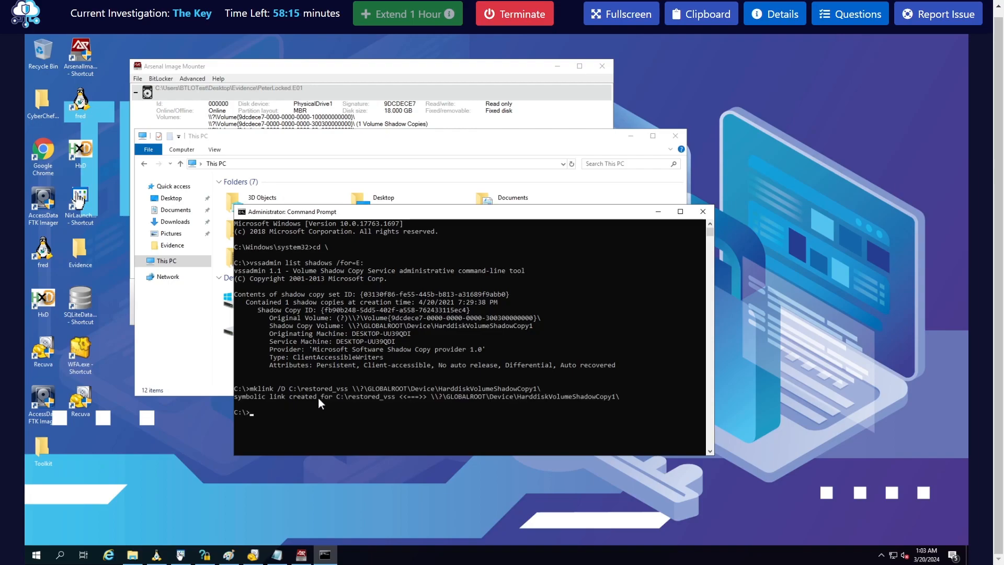
# - Check the link path and its target in the mklink output
pyautogui.moveTo(336, 396); pyautogui.dragTo(393, 397)
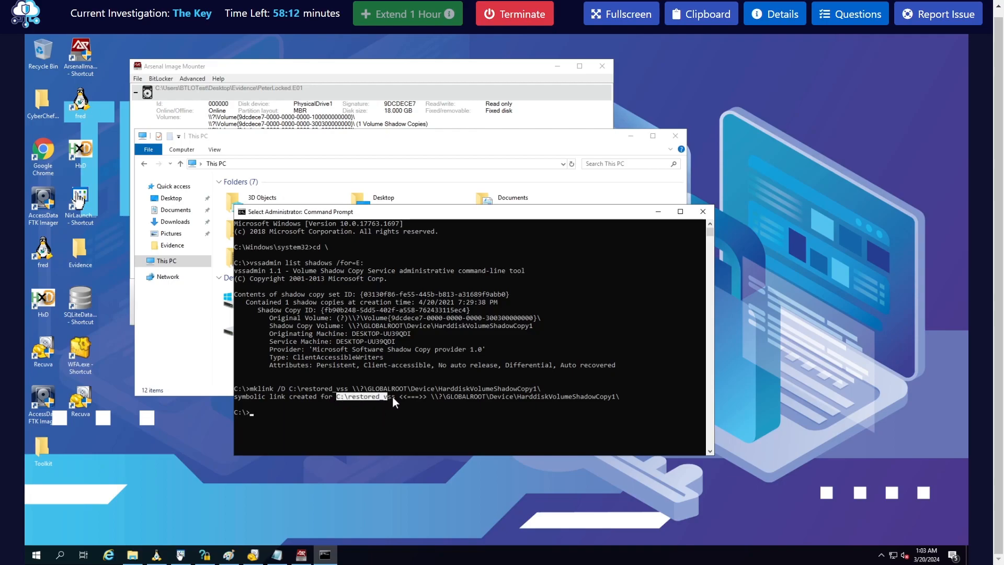
pyautogui.click(468, 397)
pyautogui.moveTo(619, 397); pyautogui.dragTo(626, 395)
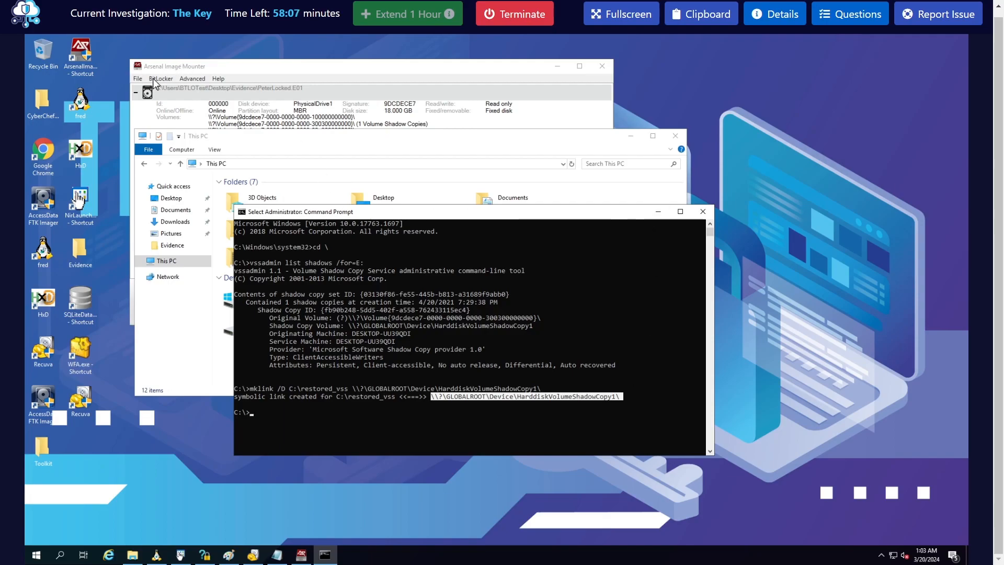
# - Minimize Command Prompt, browse File Explorer to C:\restored_vss\Users, and try to open the PeterDProgrammer folder
pyautogui.click(658, 212)
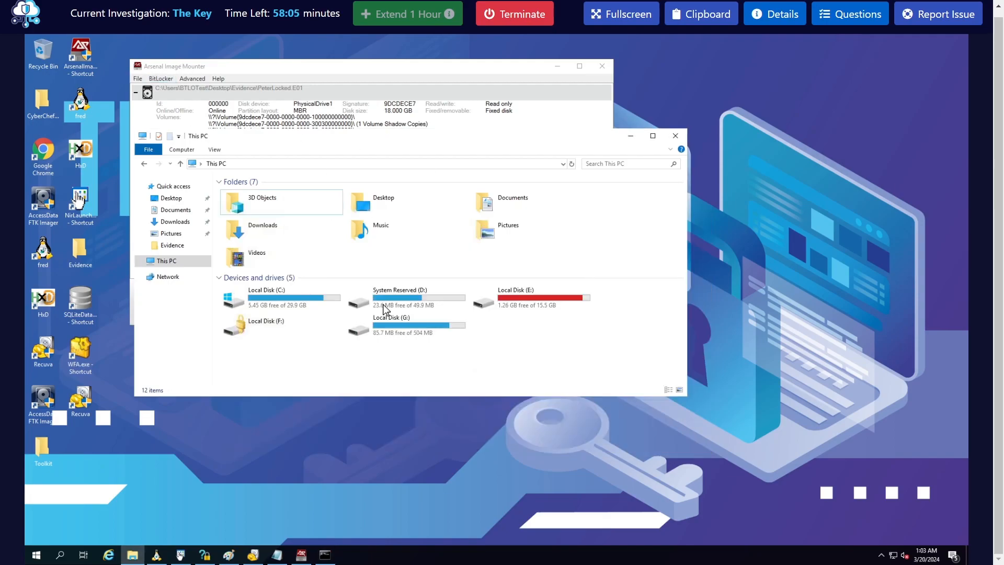
pyautogui.doubleClick(272, 294)
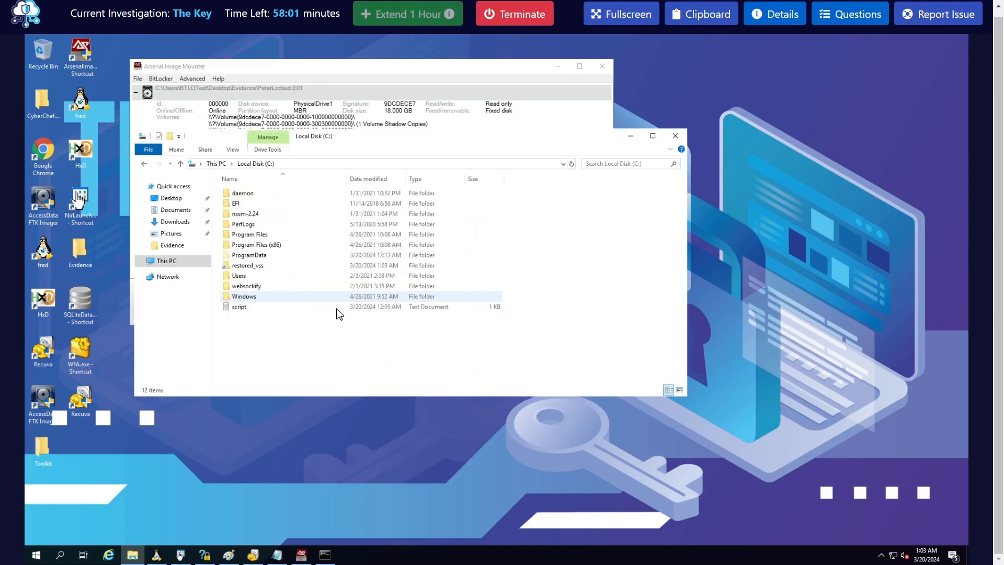
pyautogui.click(254, 266)
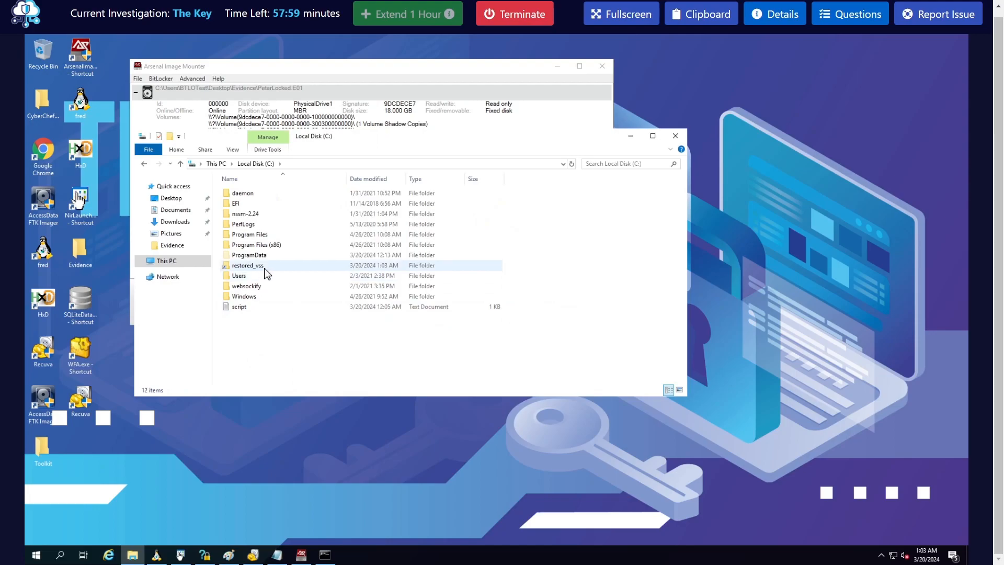
pyautogui.doubleClick(240, 272)
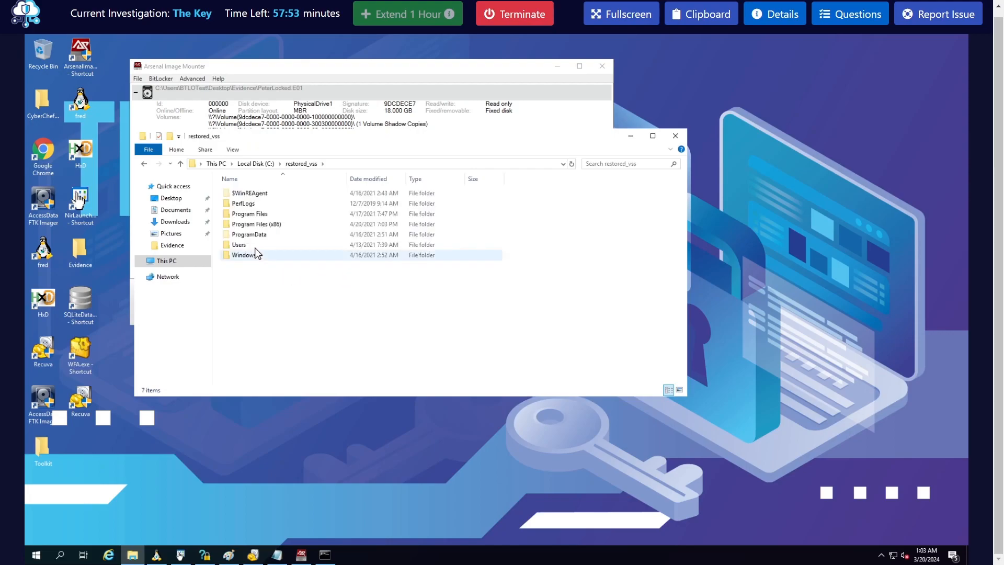
pyautogui.doubleClick(244, 245)
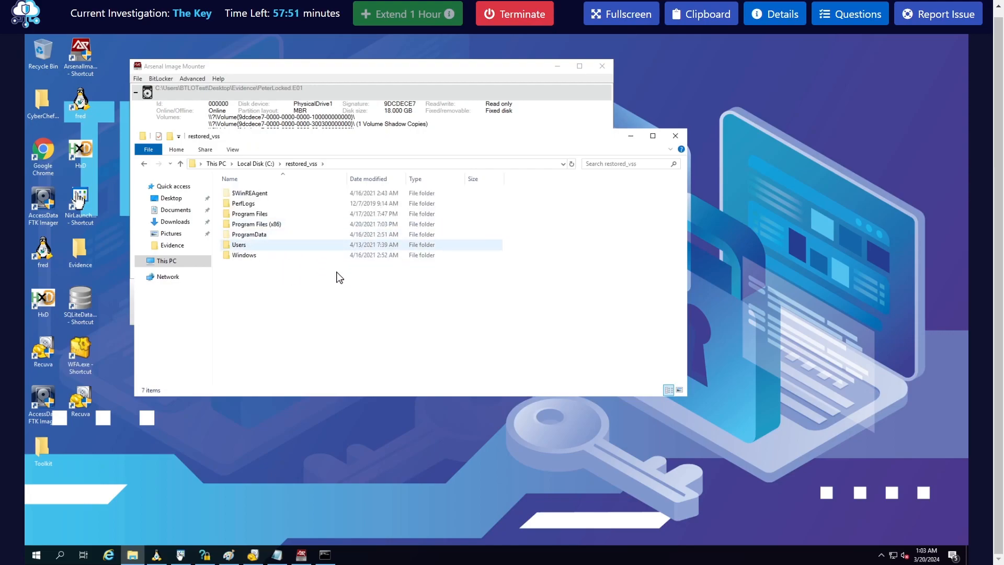
pyautogui.doubleClick(258, 204)
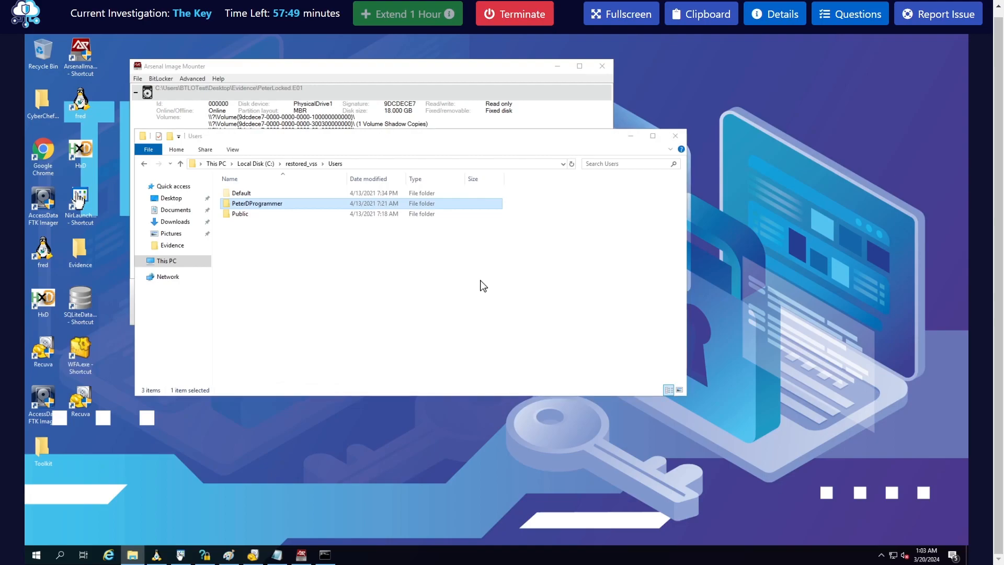
pyautogui.click(503, 310)
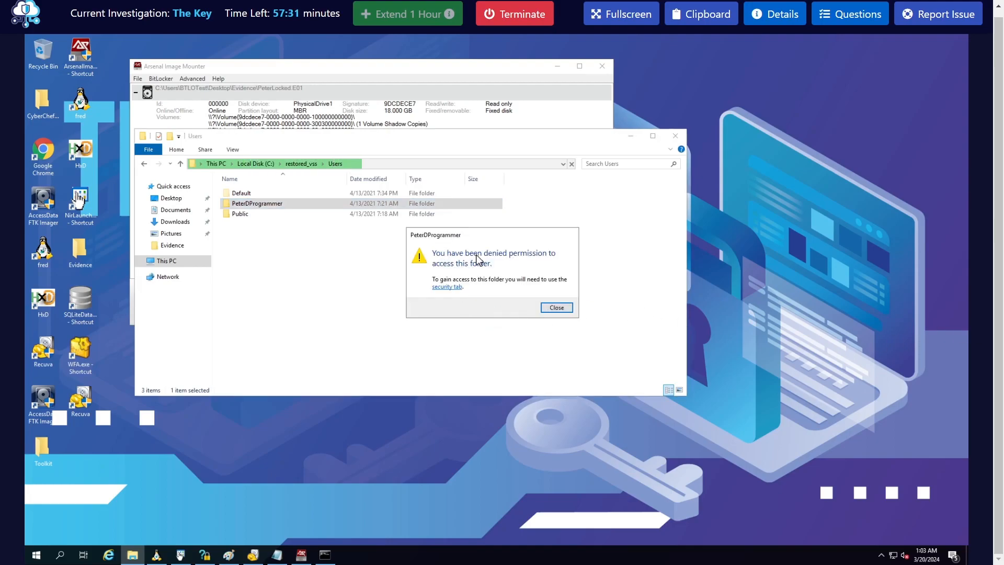
pyautogui.click(554, 310)
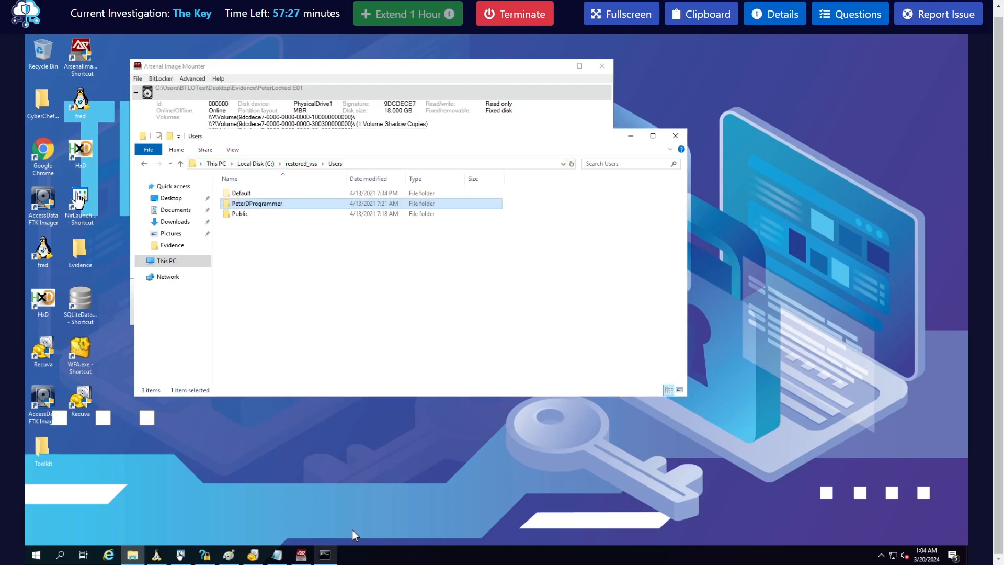
# - Return to Command Prompt, move its window clear of the folder listing, and clear the console with "cls"
pyautogui.click(325, 554)
pyautogui.moveTo(453, 218); pyautogui.dragTo(638, 242)
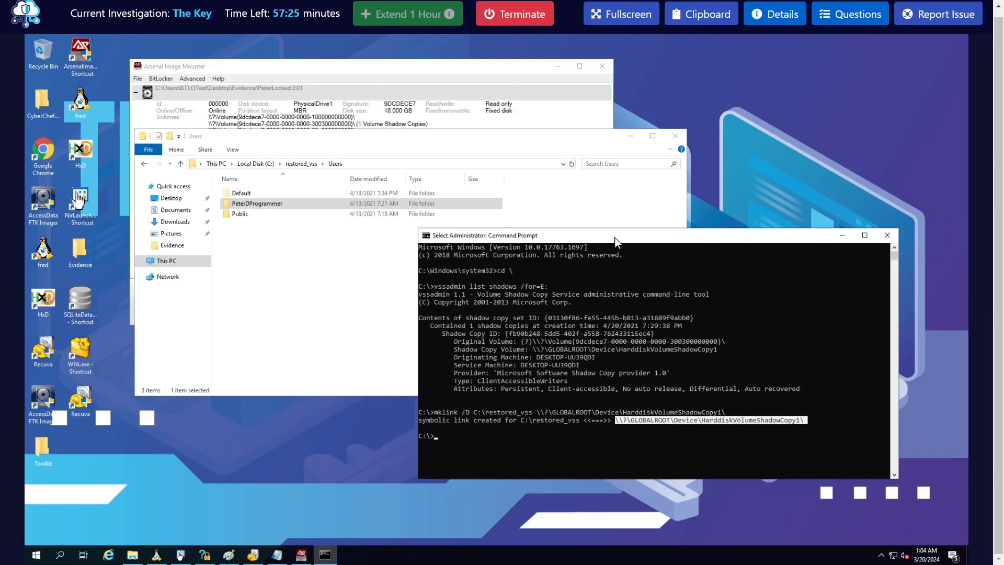
pyautogui.moveTo(458, 252); pyautogui.dragTo(458, 251)
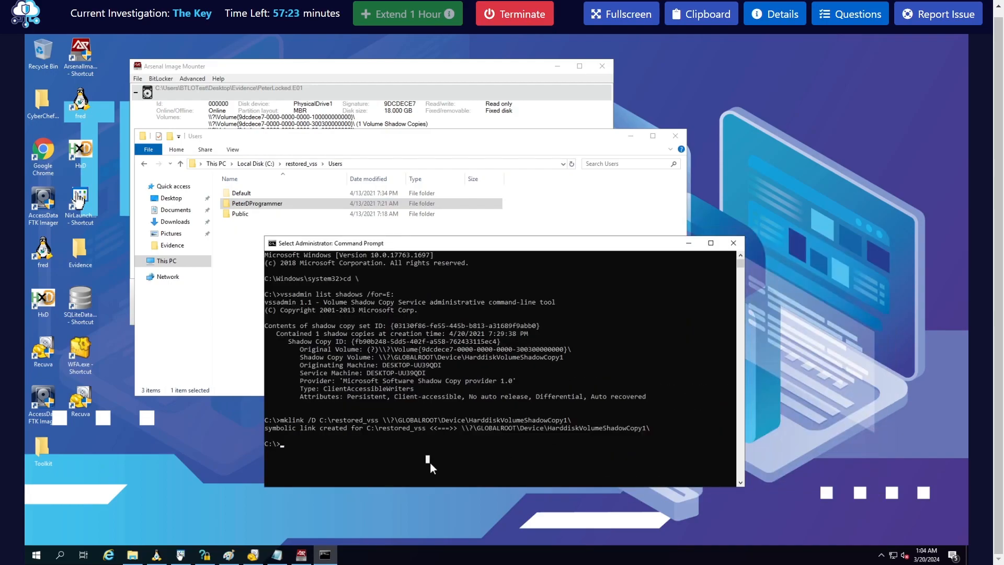
pyautogui.write('cls')
pyautogui.press('Return')
# - Change the console's directory to restored_vss\Users\PeterDProgrammer\Documents
pyautogui.write('cd ')
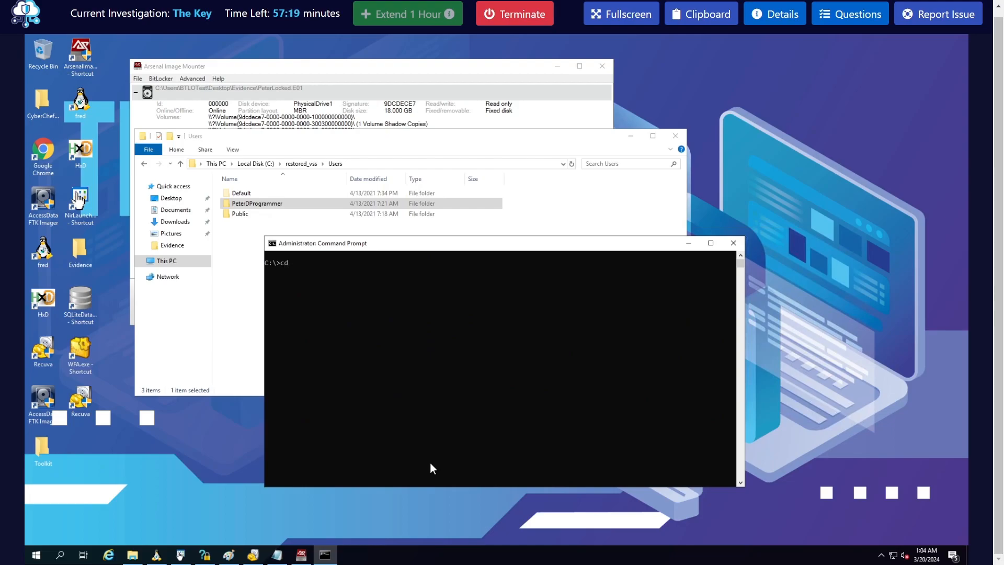
pyautogui.write('r')
pyautogui.press('Tab')
pyautogui.press('Tab')
pyautogui.write('\\')
pyautogui.press('Tab')
pyautogui.write('P')
pyautogui.press('Tab')
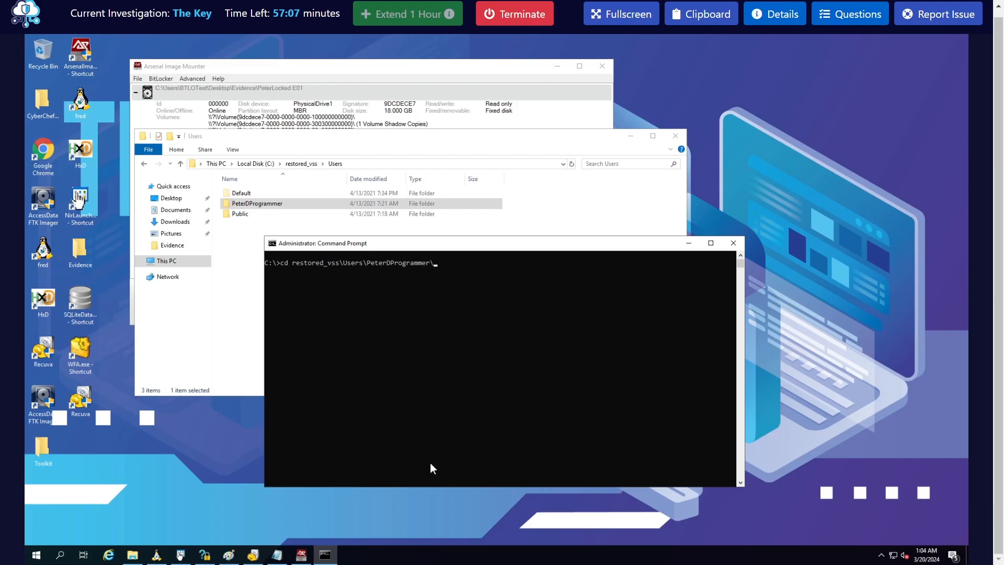
pyautogui.write('\\Doc')
pyautogui.press('Tab')
pyautogui.press('Return')
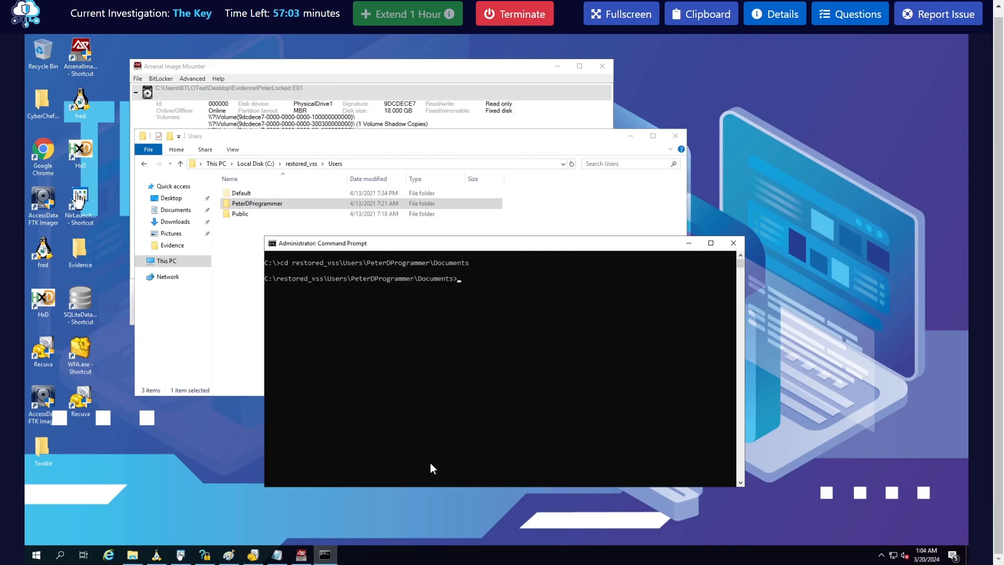
# - List the Documents directory with "dir" and highlight Bit.TXT, moving the console window aside
pyautogui.write('dir')
pyautogui.press('Return')
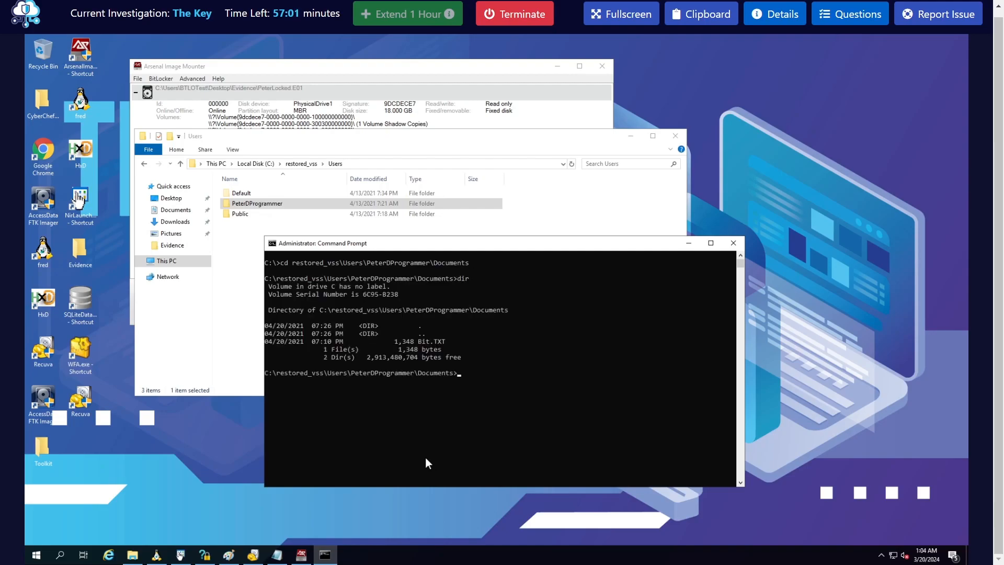
pyautogui.moveTo(445, 340); pyautogui.dragTo(415, 343)
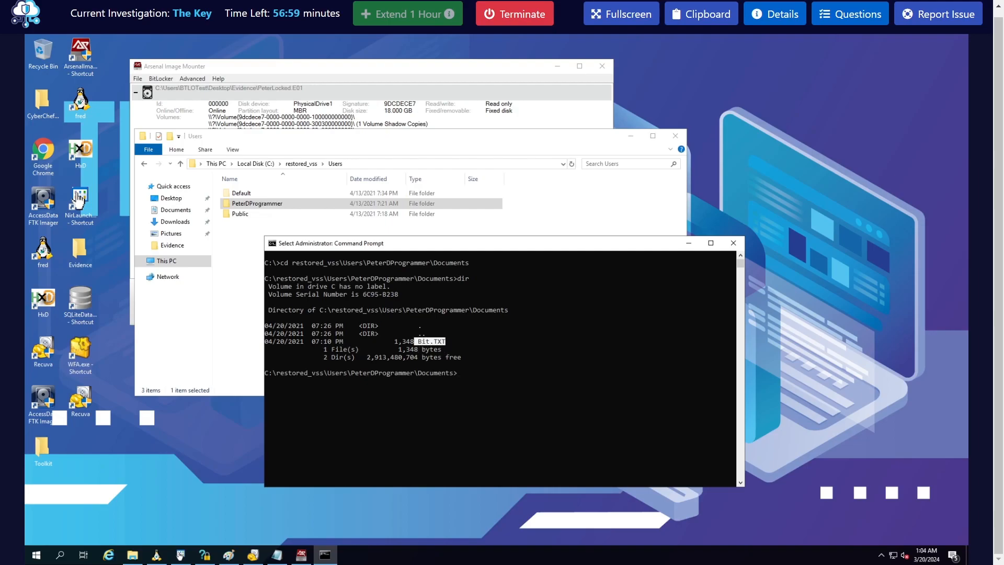
pyautogui.moveTo(417, 342); pyautogui.dragTo(443, 341)
pyautogui.moveTo(475, 251); pyautogui.dragTo(642, 239)
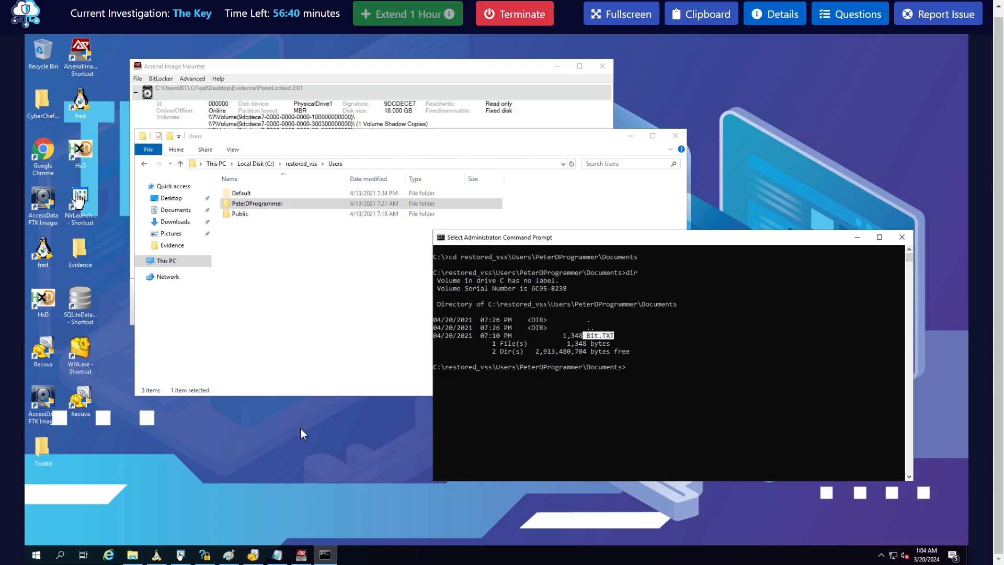
# - Display the contents of Bit.TXT in the console with "type Bit.TXT"
pyautogui.click(677, 390)
pyautogui.click(612, 336)
pyautogui.moveTo(585, 337); pyautogui.dragTo(592, 335)
pyautogui.click(679, 377)
pyautogui.moveTo(613, 336); pyautogui.dragTo(586, 338)
pyautogui.click(674, 377)
pyautogui.write('type Bit.TXT')
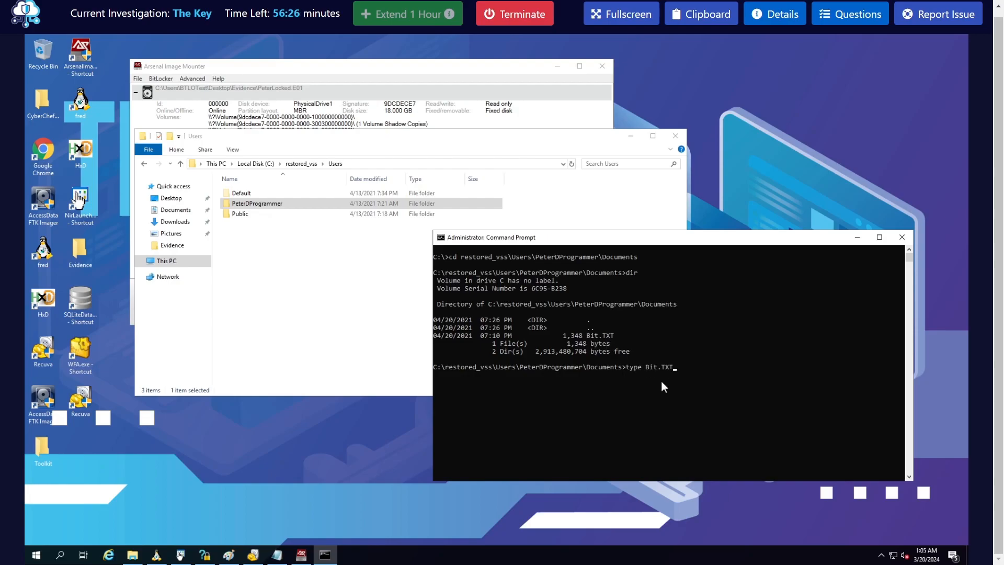
pyautogui.press('Return')
# - Reposition the console, examine the BitLocker key identifier, and copy the recovery key from the Bit.TXT output
pyautogui.moveTo(649, 238); pyautogui.dragTo(529, 105)
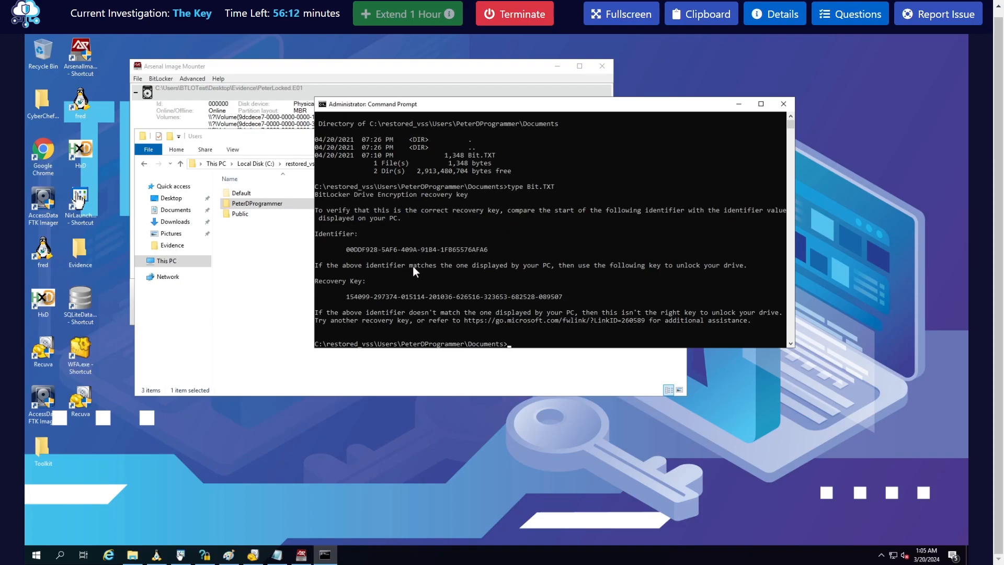
pyautogui.moveTo(347, 250); pyautogui.dragTo(488, 252)
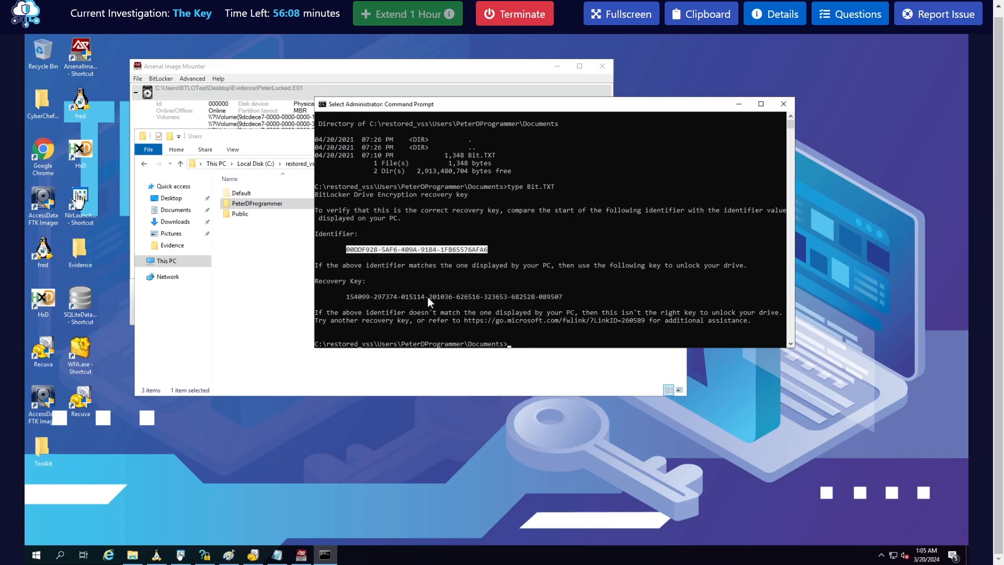
pyautogui.moveTo(347, 296); pyautogui.dragTo(552, 295)
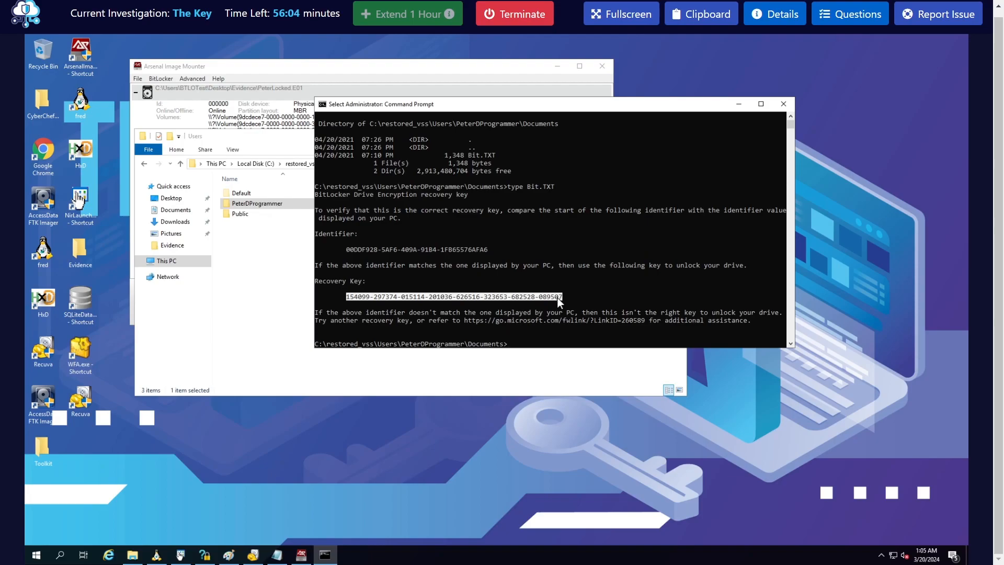
pyautogui.hotkey('ctrl', 'c')
# - Unlock the BitLocker-encrypted drive F: from This PC by pasting the copied 48-digit recovery key
pyautogui.click(179, 263)
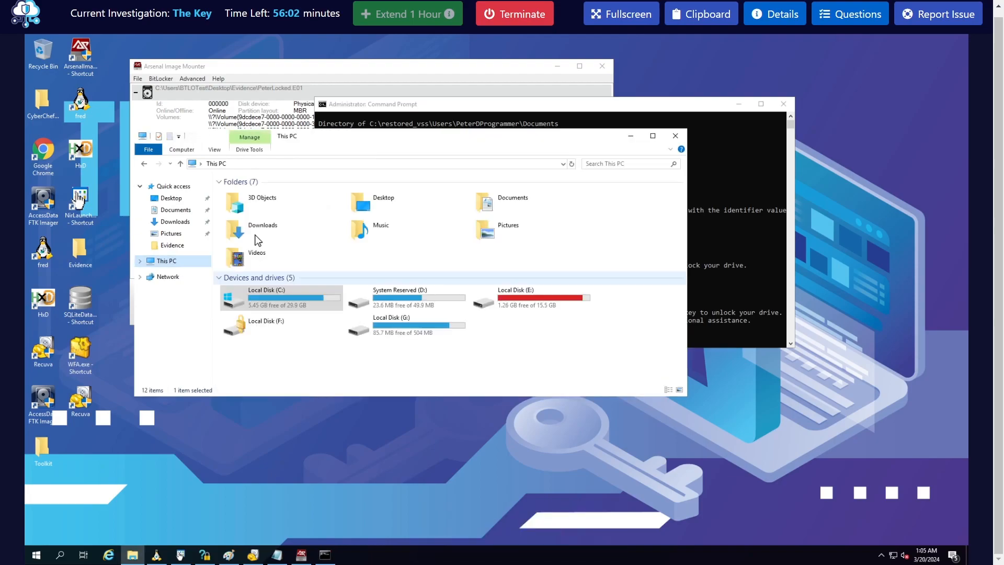
pyautogui.doubleClick(272, 327)
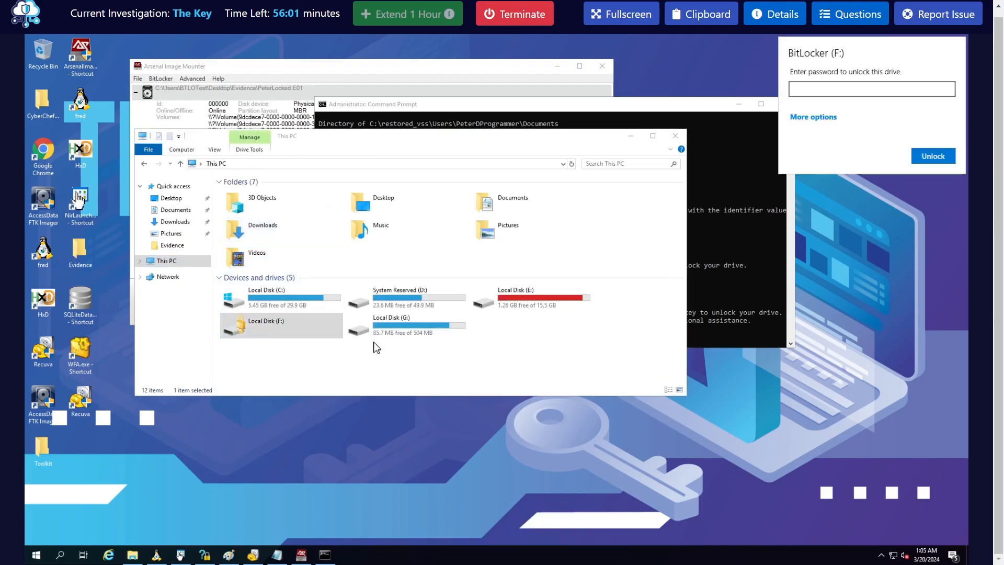
pyautogui.click(818, 125)
pyautogui.click(832, 140)
pyautogui.hotkey('ctrl', 'v')
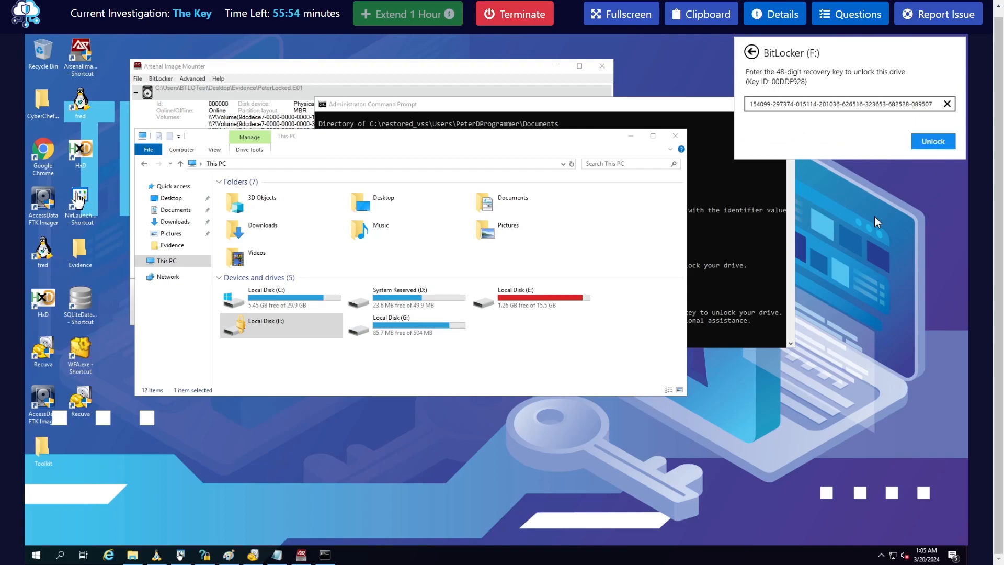
pyautogui.press('Return')
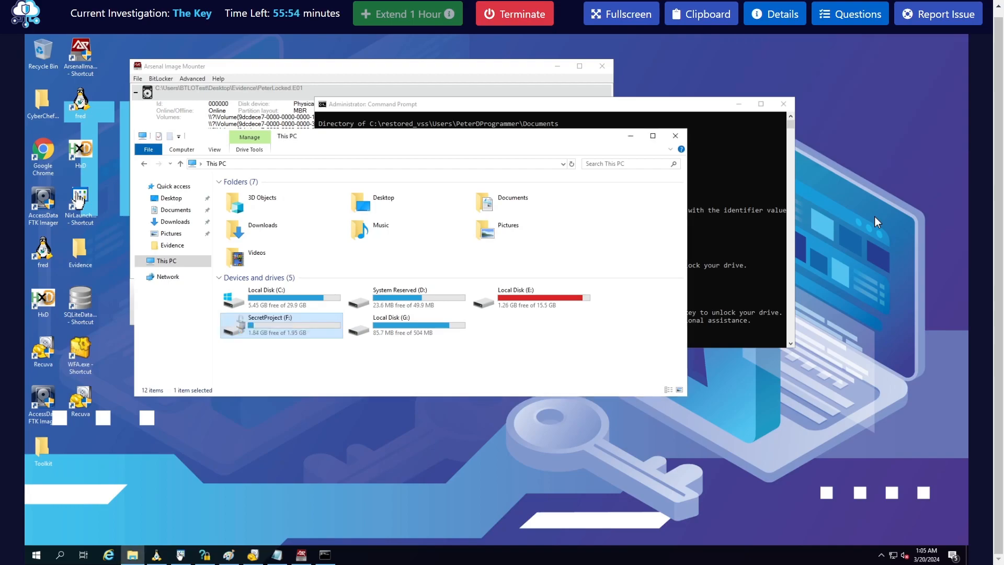
# - Open the investigation's question list and find the unanswered question about the name of the 'Secret Project'
pyautogui.click(266, 342)
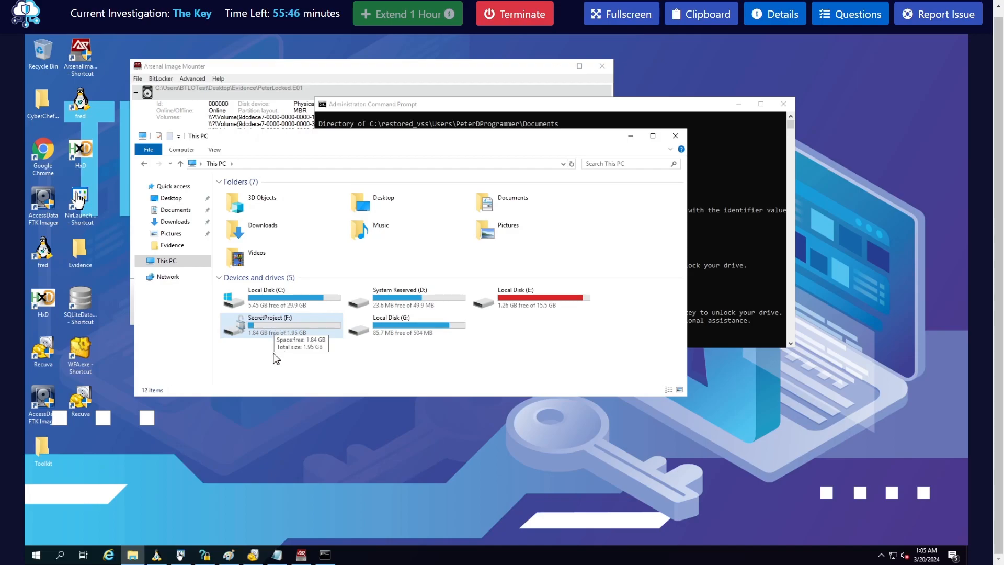
pyautogui.click(856, 24)
pyautogui.scroll(-7, 801, 384)
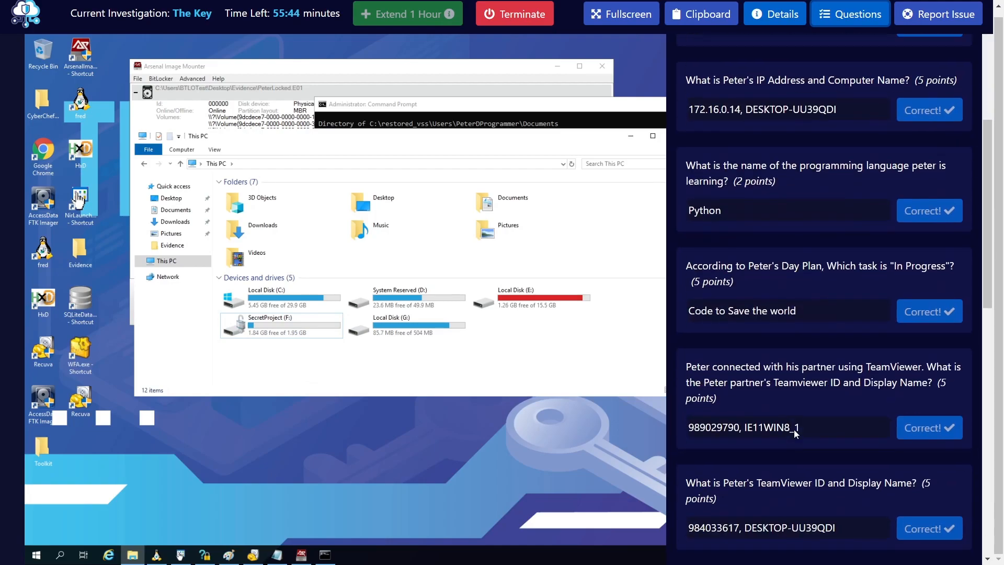
pyautogui.scroll(-3, 786, 412)
pyautogui.scroll(-5, 788, 414)
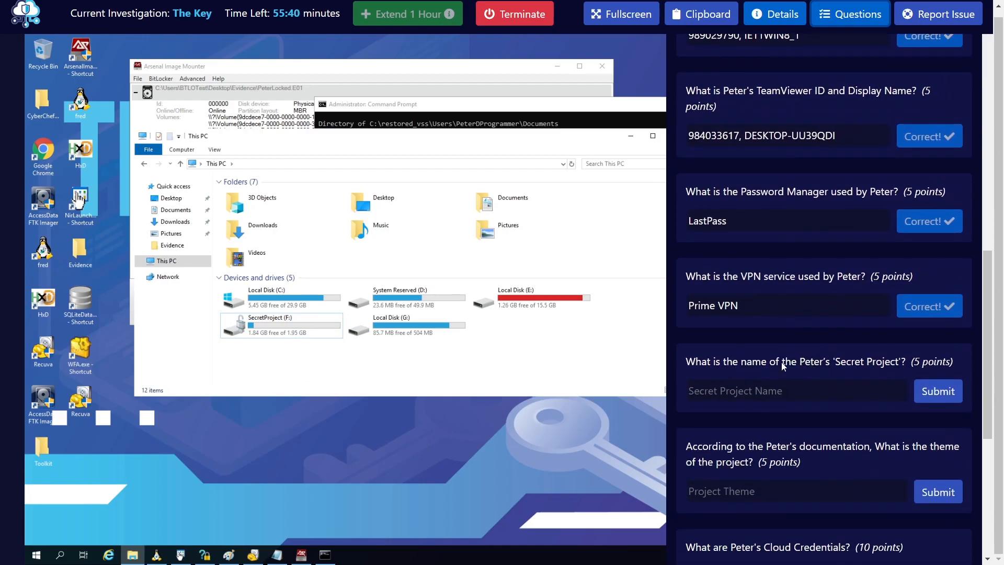
# - Open the SecretProject (F:) drive and look through its LovelyWallPapers and Practice folders
pyautogui.doubleClick(281, 336)
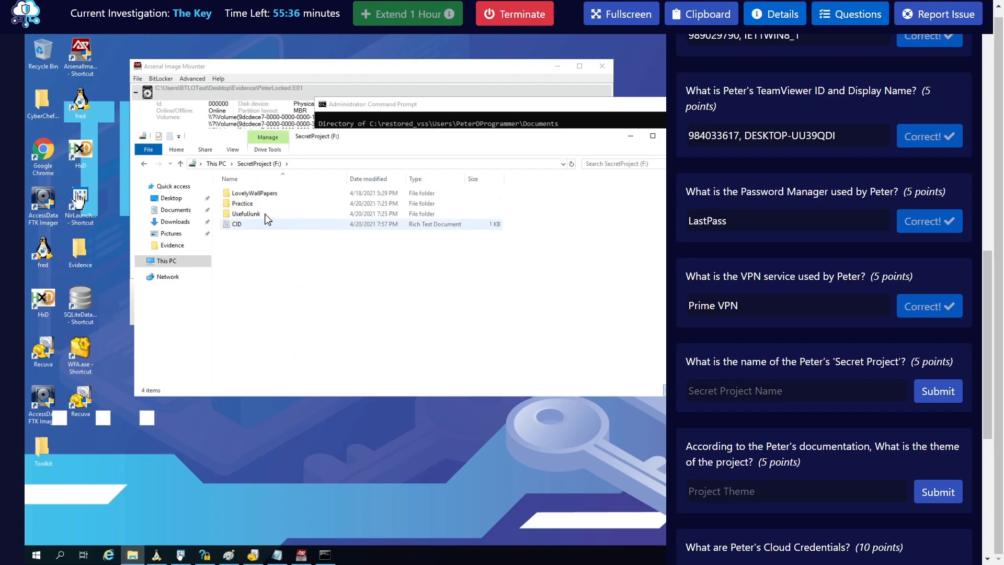
pyautogui.click(260, 194)
pyautogui.doubleClick(316, 202)
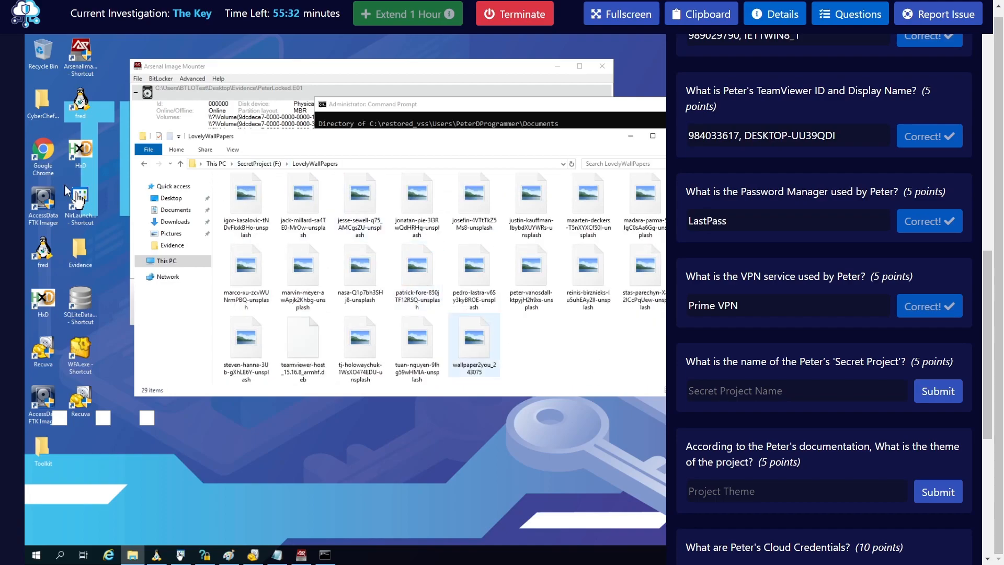
pyautogui.hotkey('alt', 'Left')
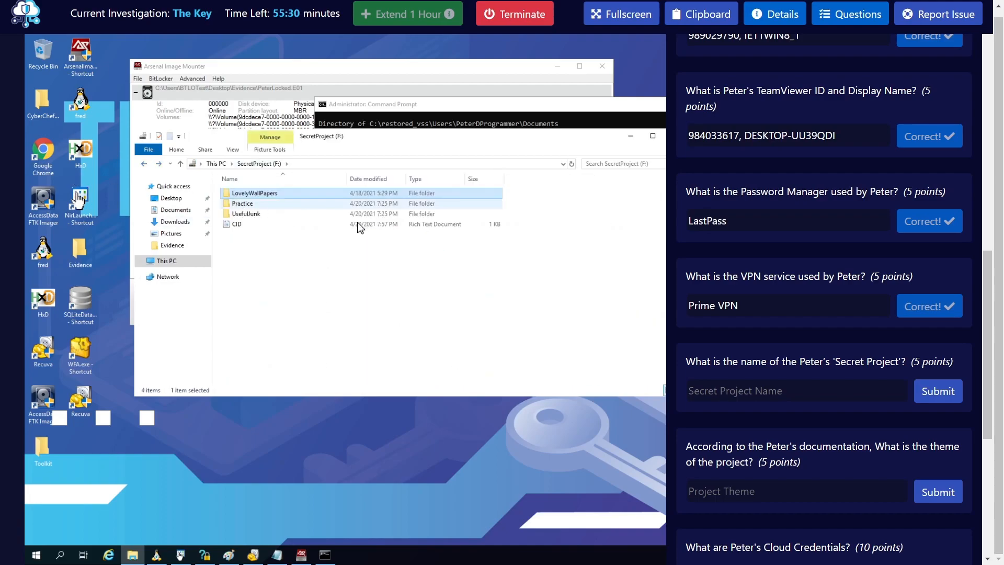
pyautogui.doubleClick(241, 205)
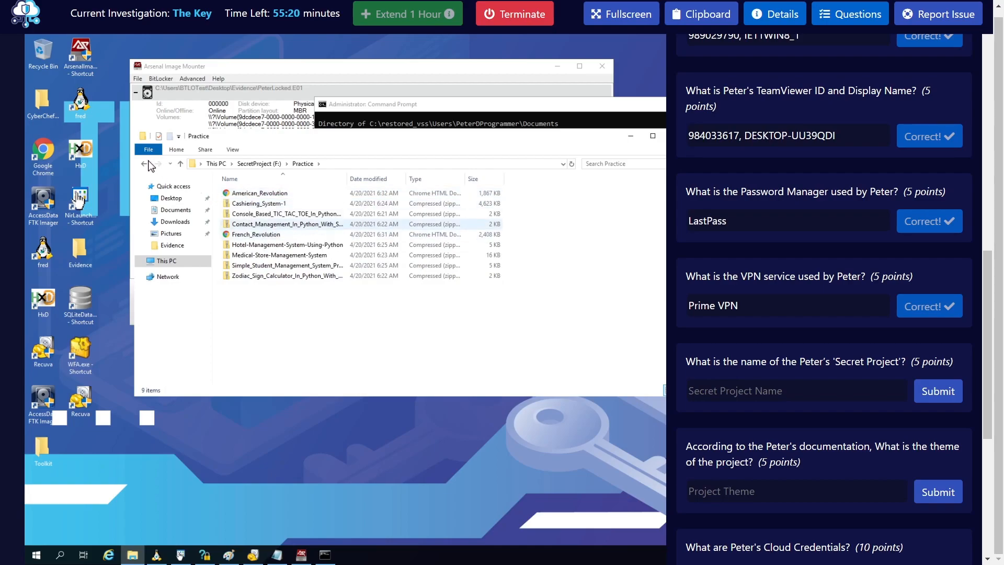
pyautogui.hotkey('alt', 'Left')
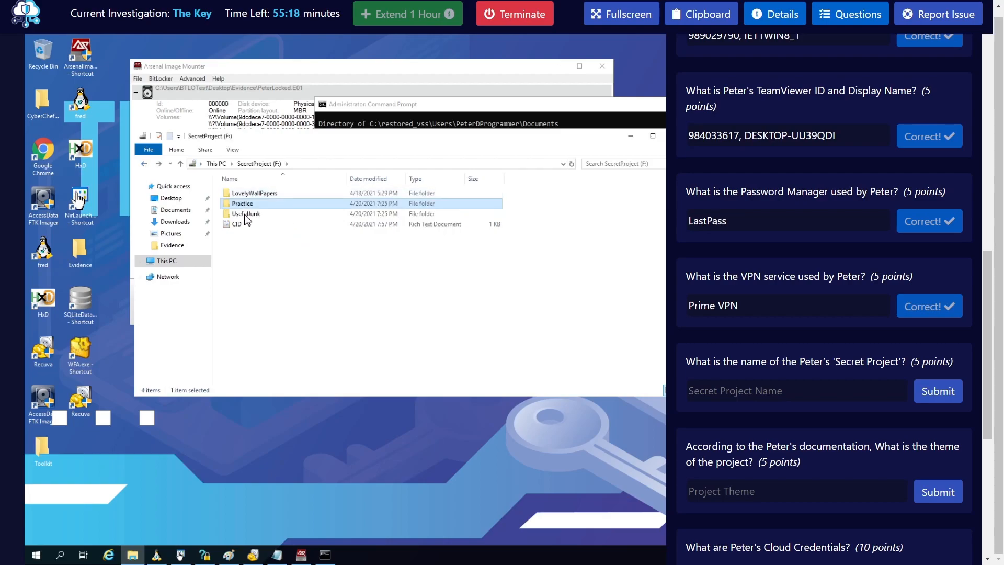
# - Open the PP-Savior document from the UsefulJunk folder and highlight the project name in its project details
pyautogui.doubleClick(245, 214)
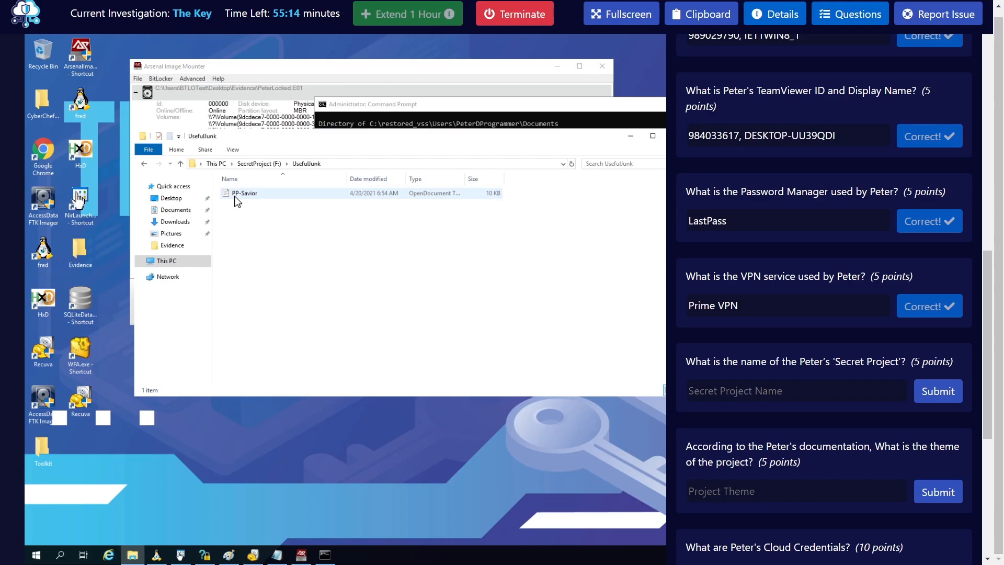
pyautogui.click(247, 195)
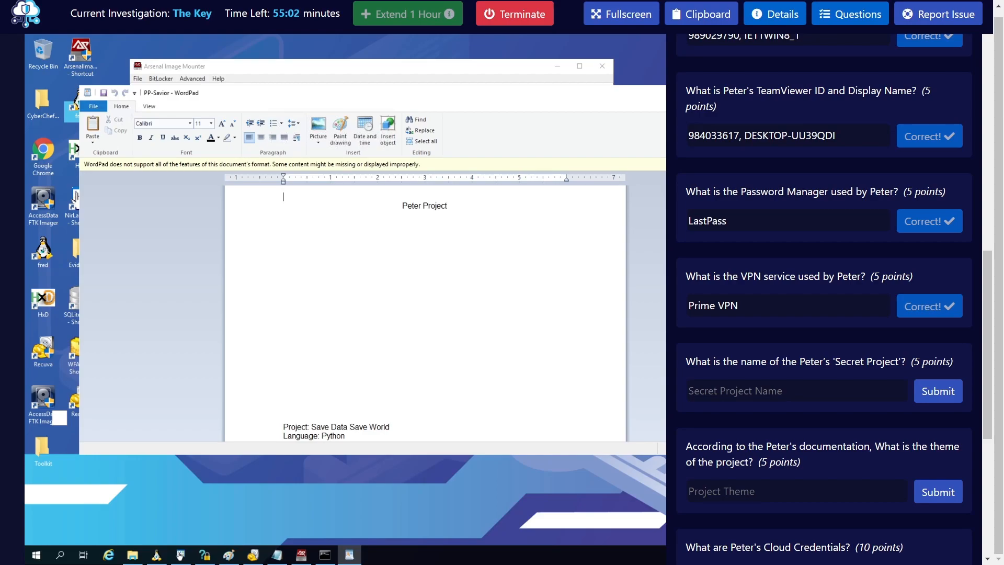
pyautogui.tripleClick(426, 209)
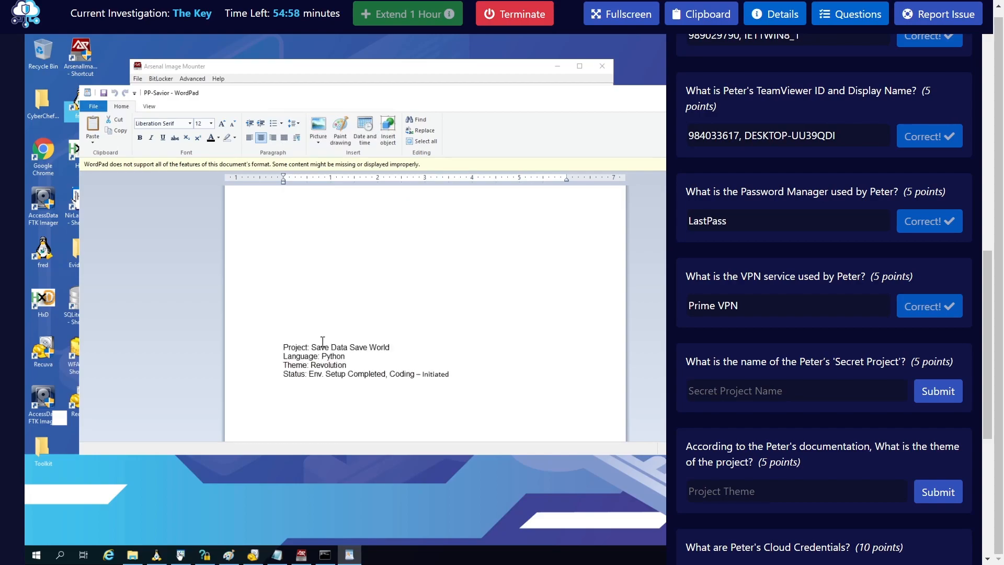
pyautogui.moveTo(328, 345); pyautogui.dragTo(460, 364)
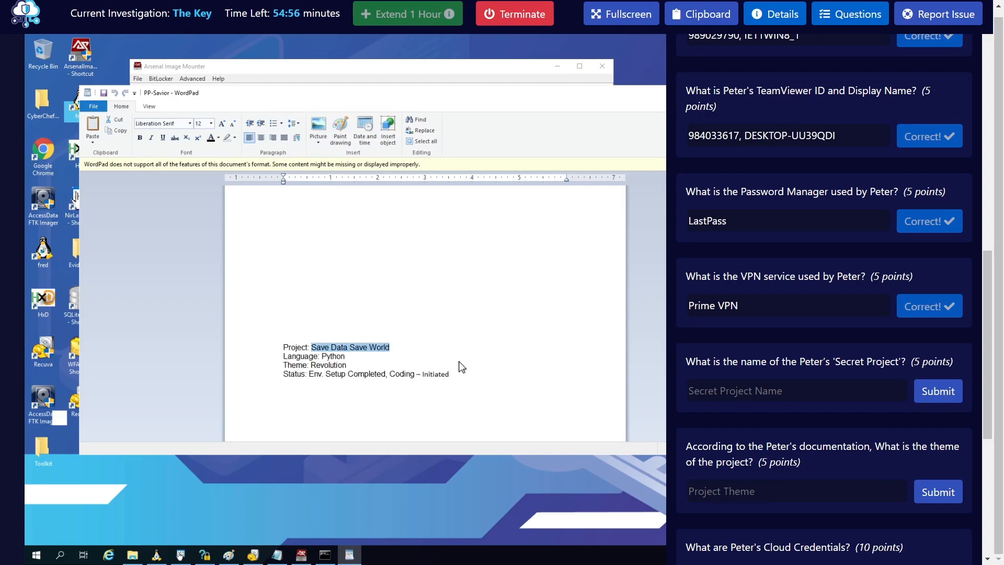
pyautogui.scroll(3, 461, 362)
pyautogui.scroll(-3, 460, 362)
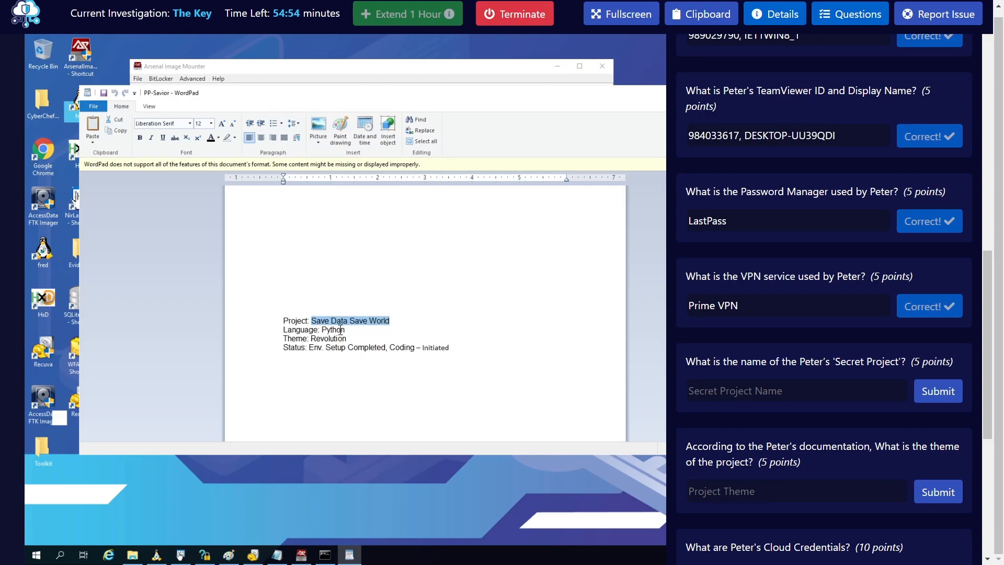
# - Answer the 'Secret Project' name question with "Sava Data Save World" and submit it
pyautogui.click(711, 379)
pyautogui.write('Sqv')
pyautogui.write('ava Dart')
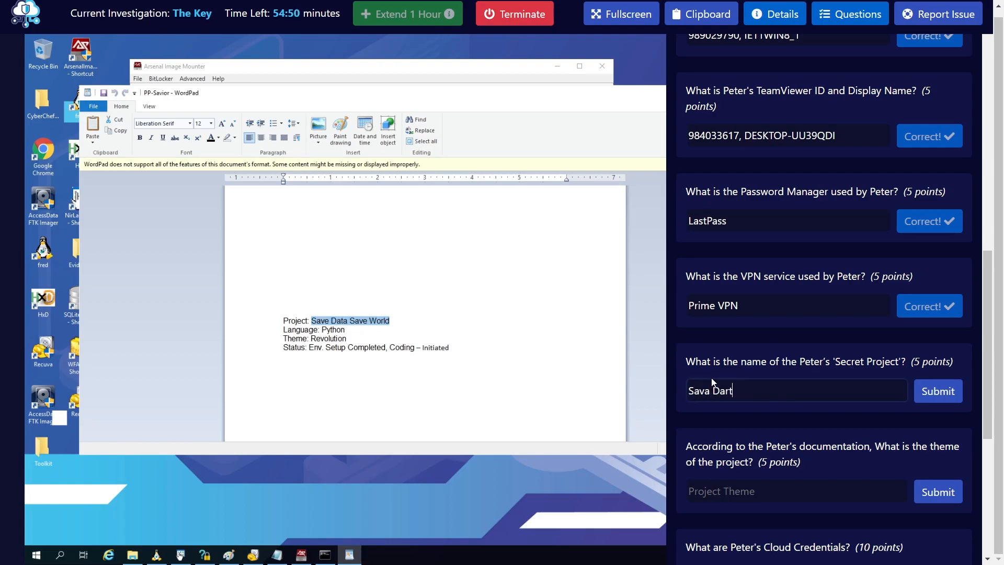
pyautogui.press('BackSpace')
pyautogui.press('BackSpace')
pyautogui.write('ta Save World')
pyautogui.press('Return')
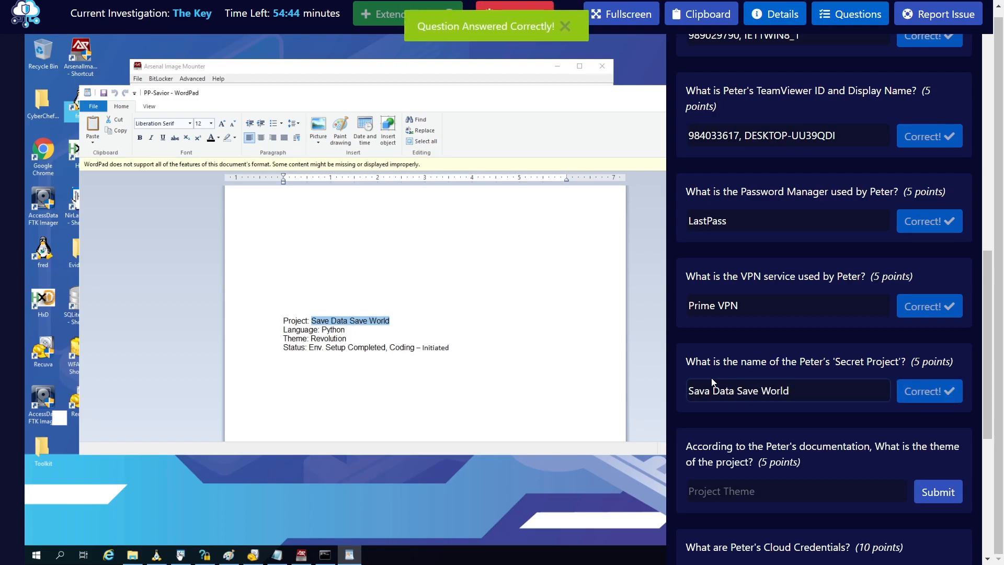
# - Submit "Revolution" as the answer to the project theme question
pyautogui.click(749, 487)
pyautogui.write('Revolution')
pyautogui.press('Return')
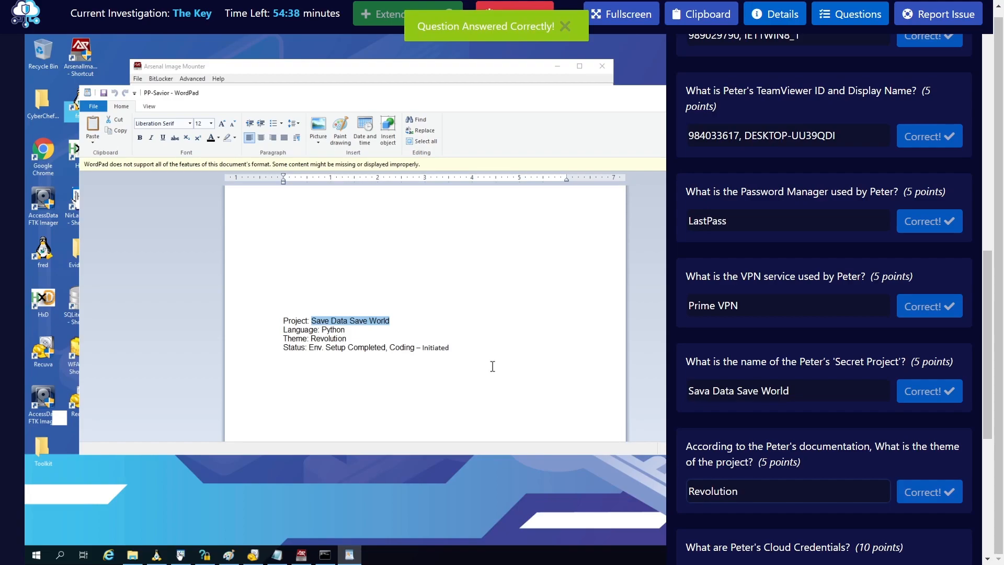
# - Read the question about cloud credentials, and put the question list and the PP-Savior document out of view
pyautogui.scroll(-2, 492, 366)
pyautogui.scroll(-3, 812, 412)
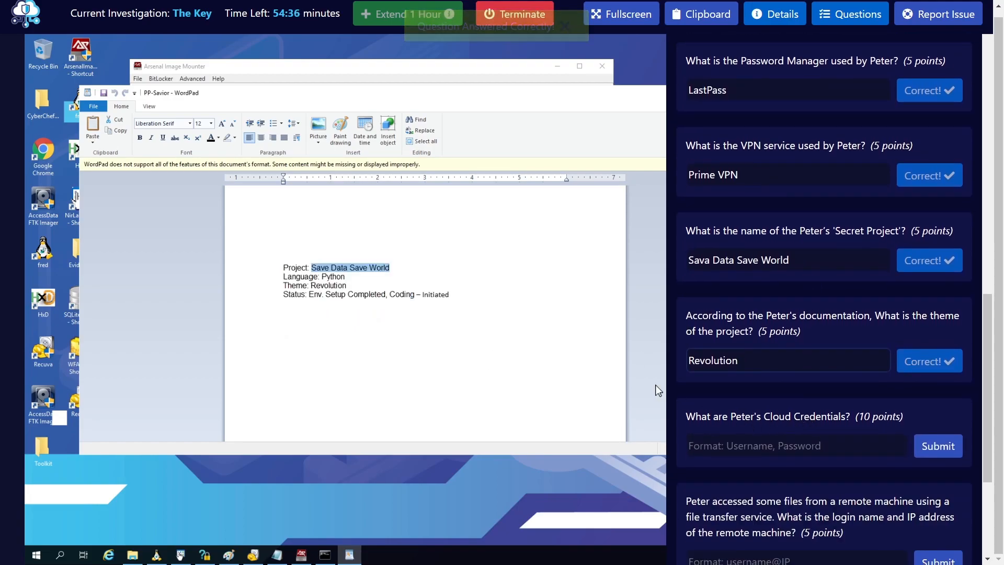
pyautogui.click(539, 392)
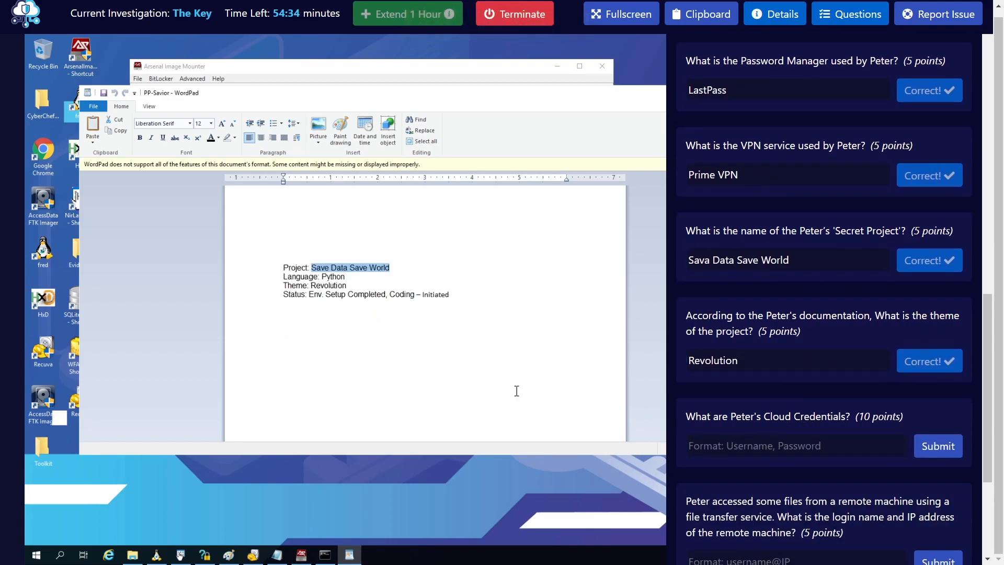
pyautogui.click(854, 24)
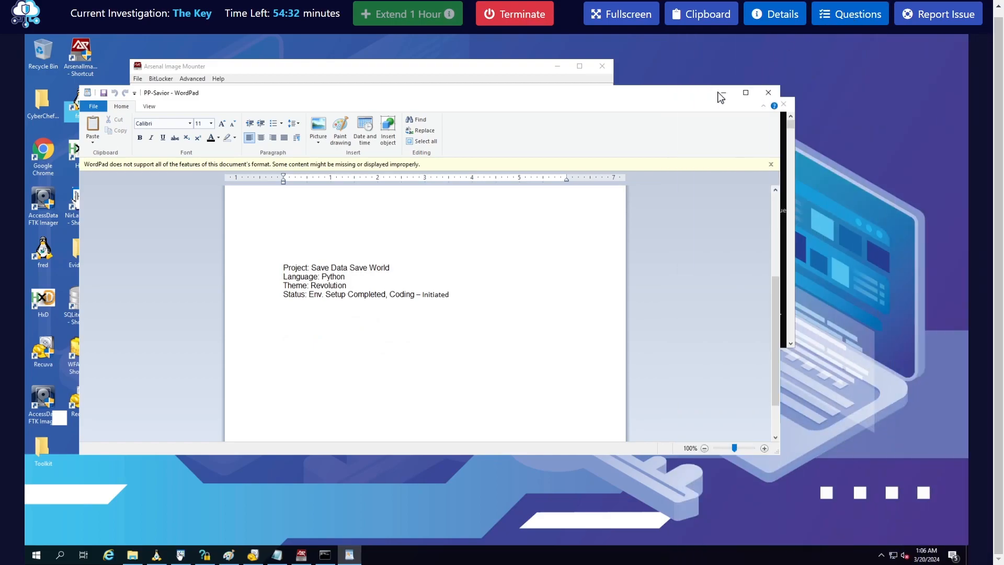
pyautogui.click(723, 94)
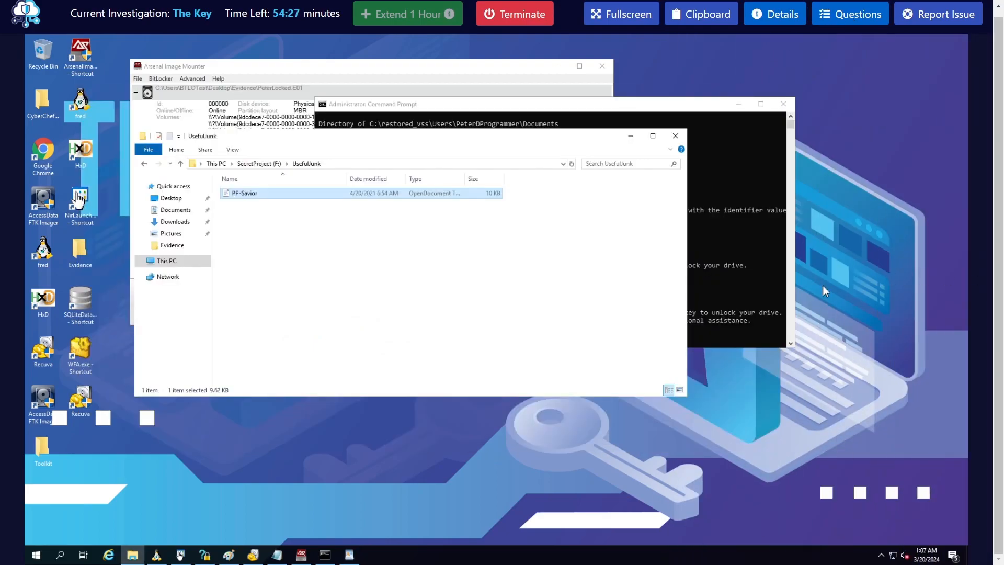
# - Open the CID document from the root of drive F: and select all its text to reveal any hidden white text
pyautogui.click(376, 265)
pyautogui.hotkey('alt', 'Up')
pyautogui.click(243, 226)
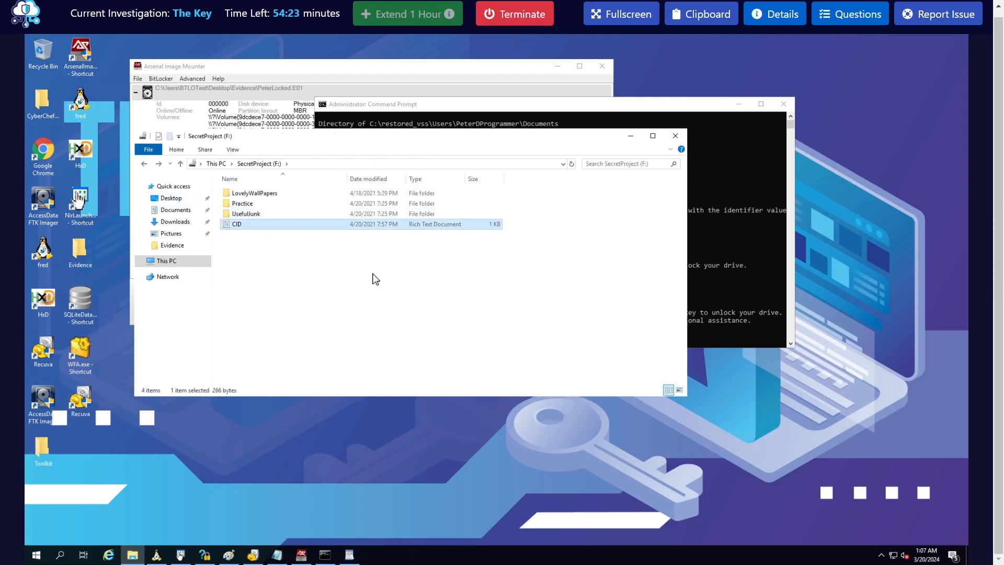
pyautogui.doubleClick(235, 224)
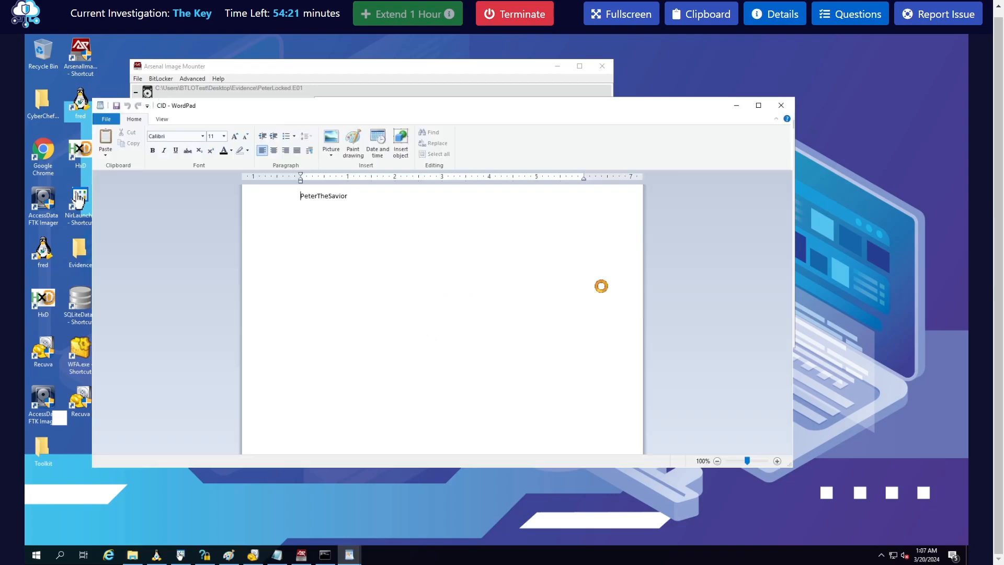
pyautogui.hotkey('ctrl', 'a')
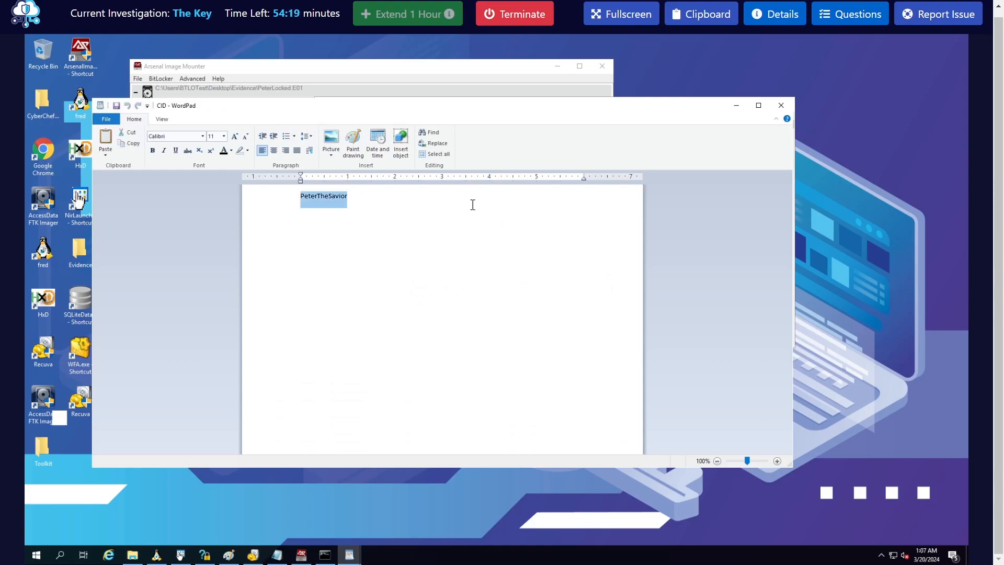
pyautogui.click(548, 367)
pyautogui.hotkey('ctrl', 'a')
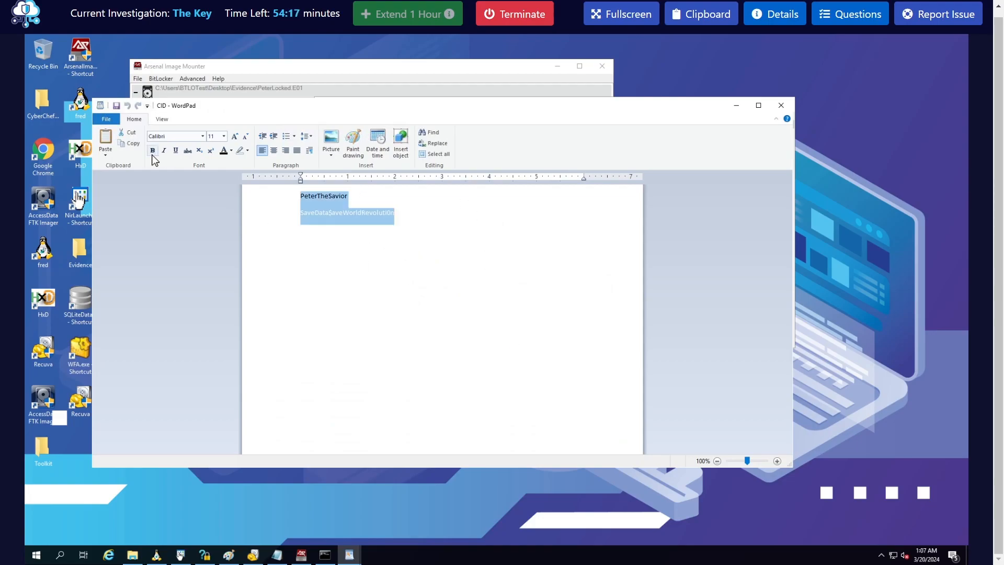
pyautogui.click(541, 312)
pyautogui.hotkey('ctrl', 'a')
pyautogui.click(482, 274)
pyautogui.hotkey('ctrl', 'a')
# - Bring up the cloud credentials question beside the CID document and reselect the document's text to read both lines
pyautogui.click(841, 16)
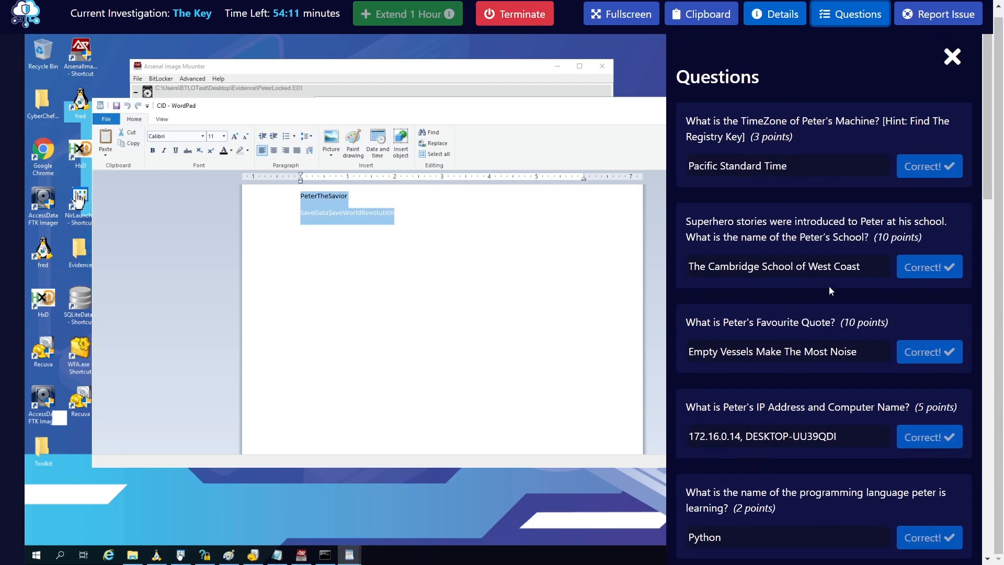
pyautogui.scroll(-6, 866, 360)
pyautogui.scroll(-10, 866, 360)
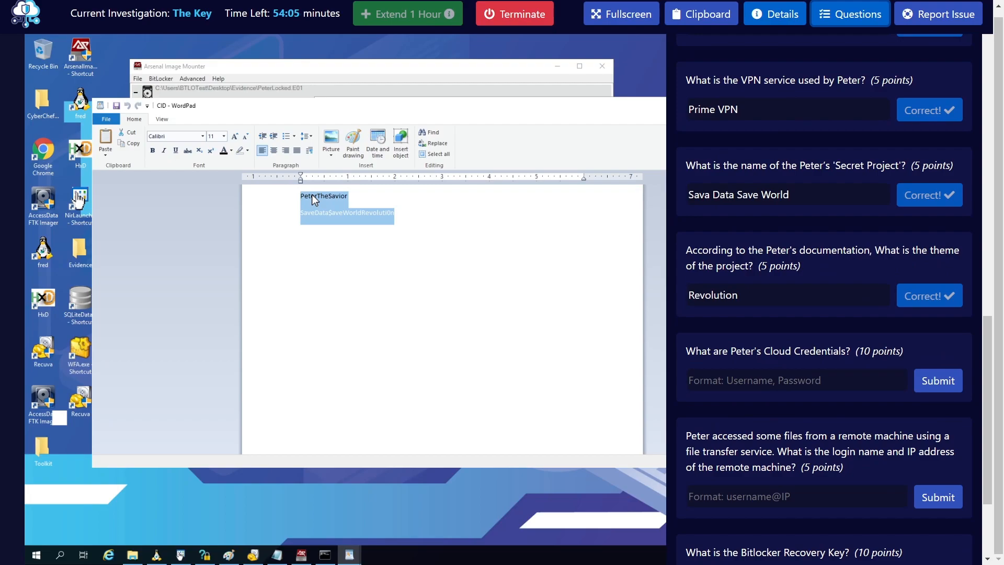
pyautogui.click(329, 224)
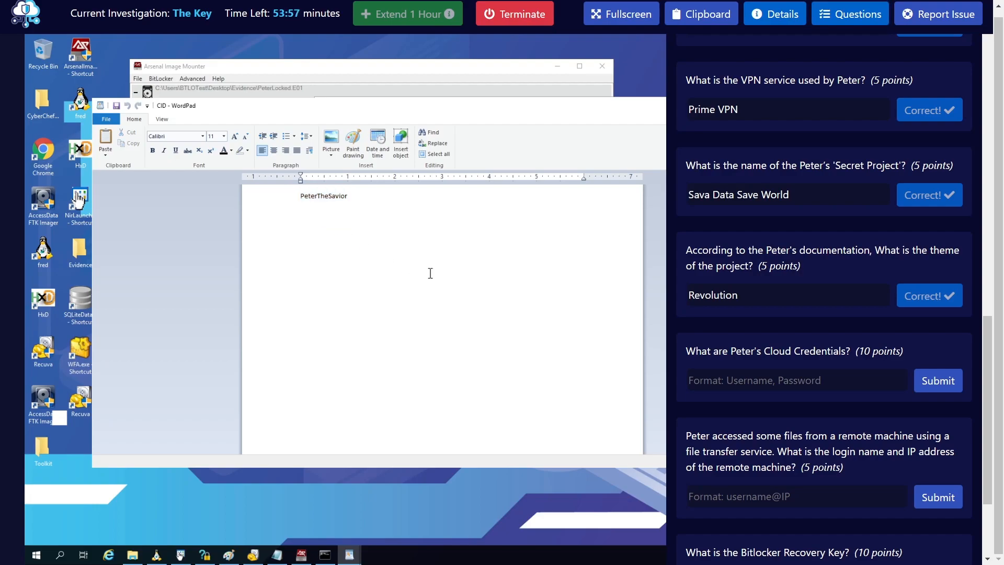
pyautogui.hotkey('ctrl', 'a')
pyautogui.click(378, 262)
pyautogui.moveTo(465, 270); pyautogui.dragTo(231, 197)
pyautogui.moveTo(437, 268); pyautogui.dragTo(237, 195)
# - Enter the cloud username and password from the CID document as the cloud credentials answer and submit it
pyautogui.click(800, 389)
pyautogui.write('PeterTgh')
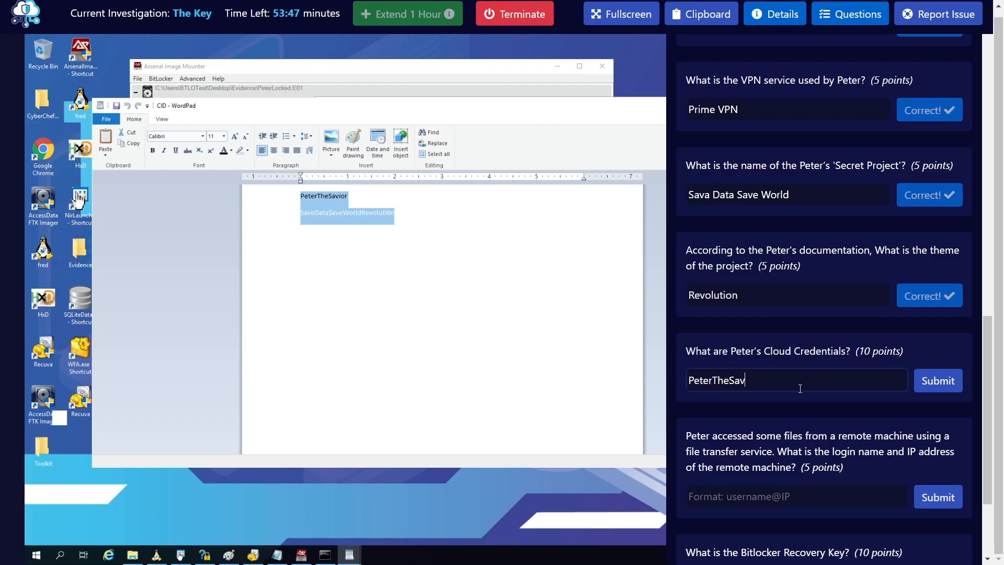
pyautogui.write('Savior, SaveData$aveWorldRevolit')
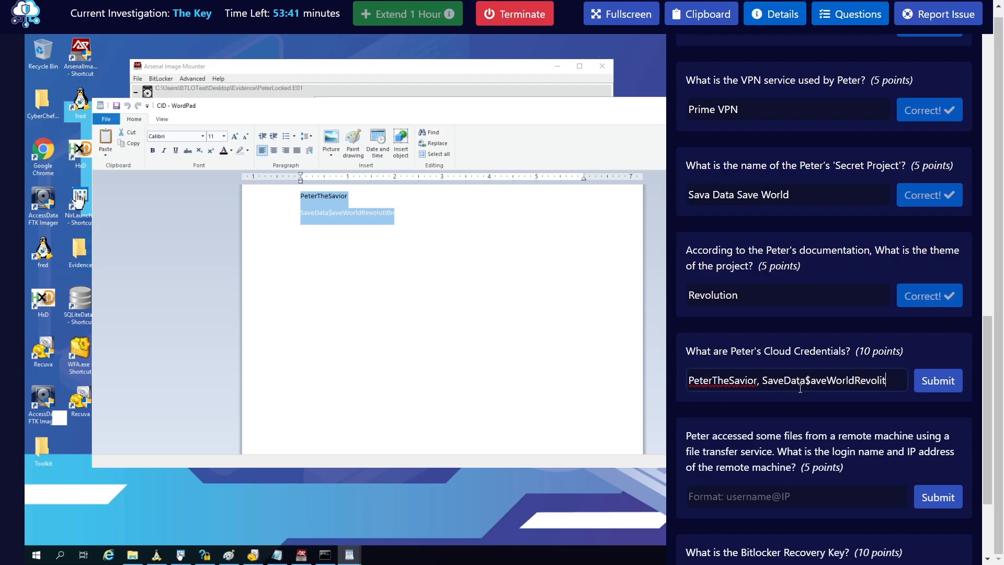
pyautogui.press('BackSpace')
pyautogui.press('BackSpace')
pyautogui.write('ut')
pyautogui.click(938, 382)
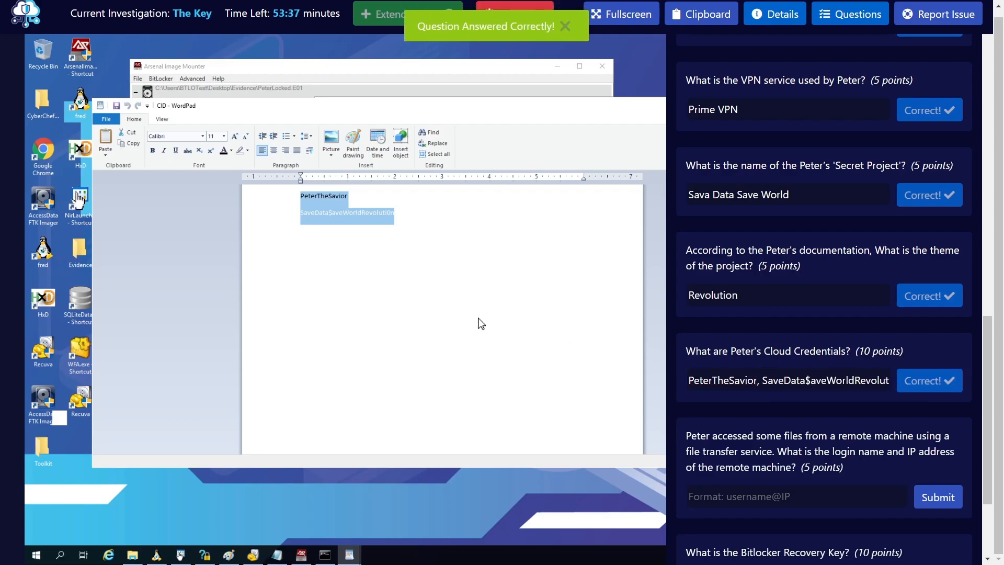
# - Review the remaining questions on the BitLocker recovery key, the BitLocker password, and the remote machine's login name and IP address
pyautogui.click(485, 301)
pyautogui.scroll(-3, 829, 421)
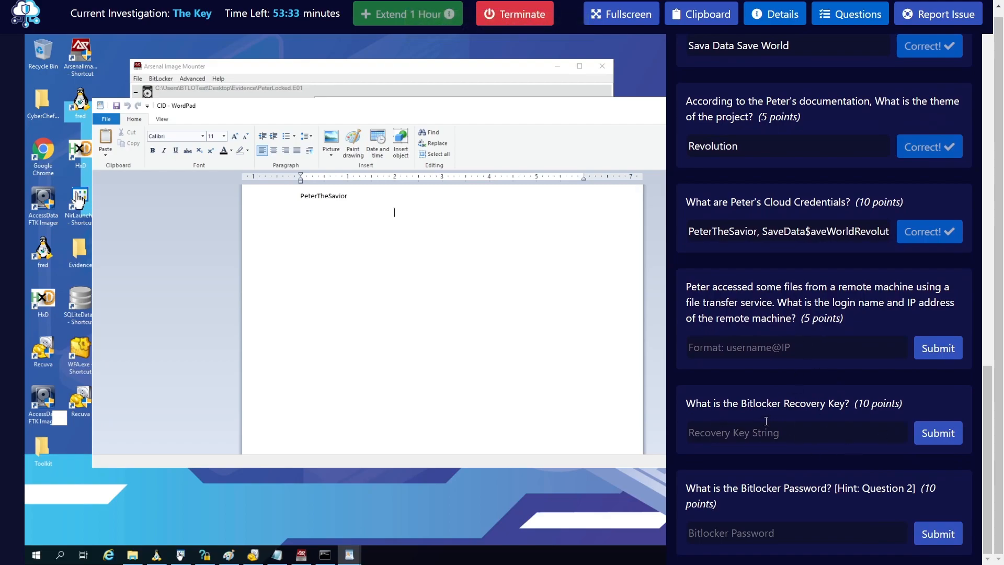
pyautogui.tripleClick(745, 409)
pyautogui.moveTo(847, 409); pyautogui.dragTo(673, 402)
pyautogui.click(826, 425)
pyautogui.moveTo(683, 285); pyautogui.dragTo(796, 317)
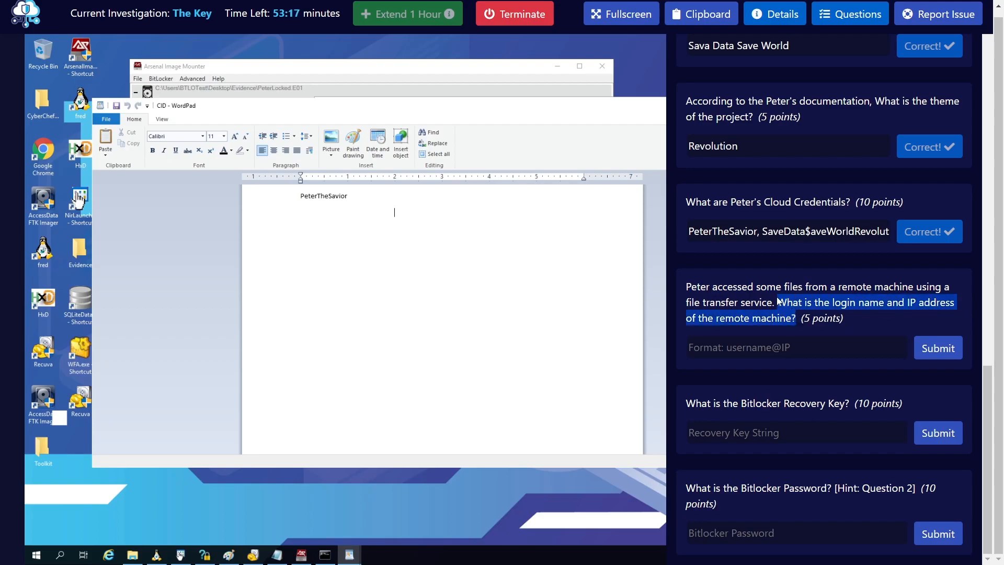
# - Hide the question list, minimize the CID document, and bring up an enlarged File Explorer window
pyautogui.click(861, 15)
pyautogui.click(738, 105)
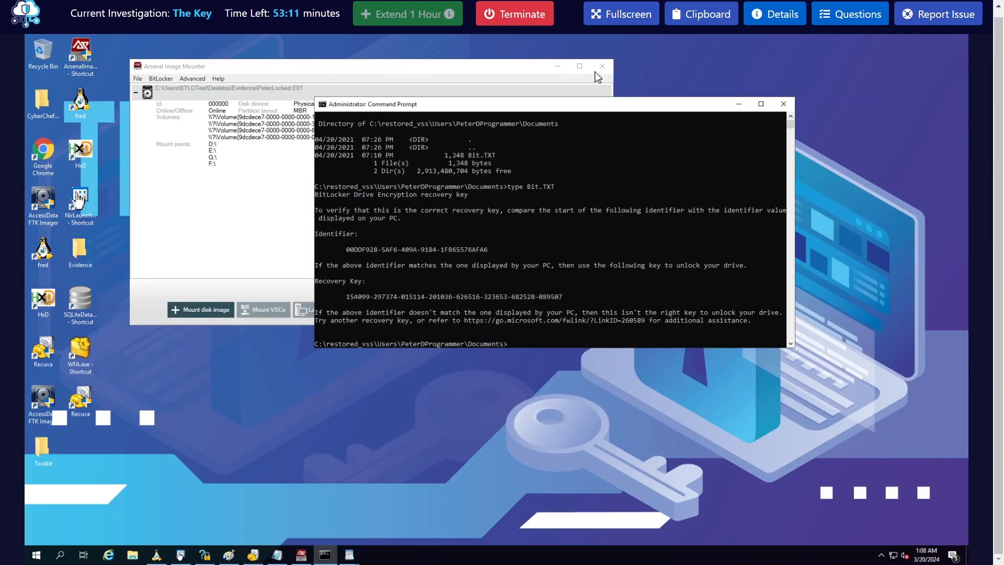
pyautogui.click(133, 555)
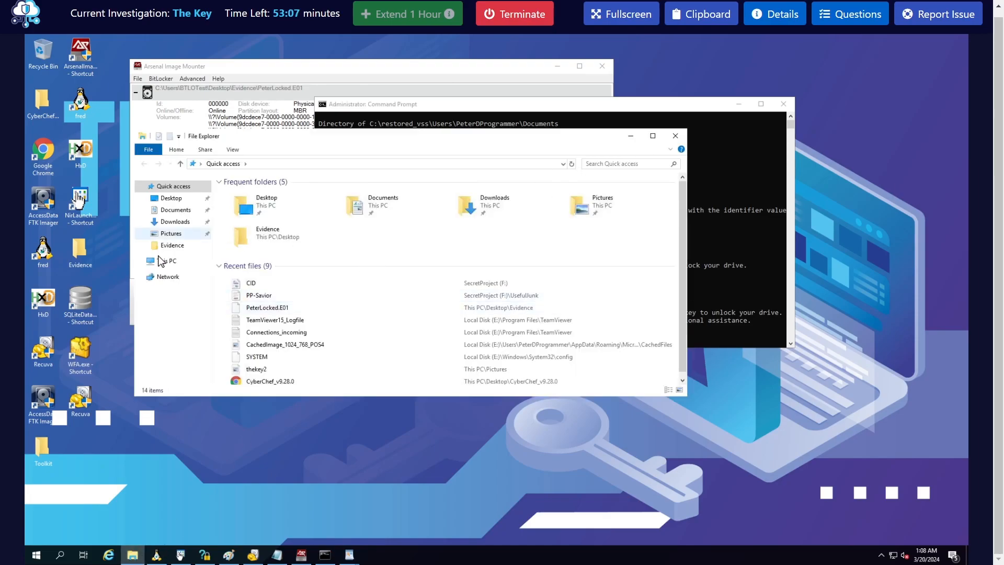
pyautogui.moveTo(688, 398); pyautogui.dragTo(744, 495)
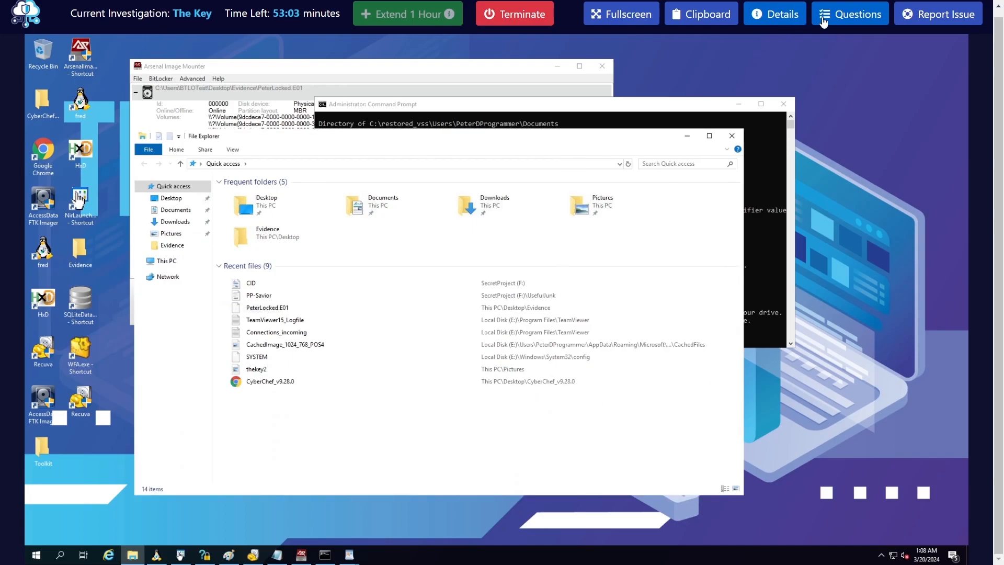
# - Reread the question on the remote machine's login name and IP address, and hide the question list
pyautogui.click(849, 14)
pyautogui.scroll(-10, 812, 366)
pyautogui.scroll(-8, 808, 413)
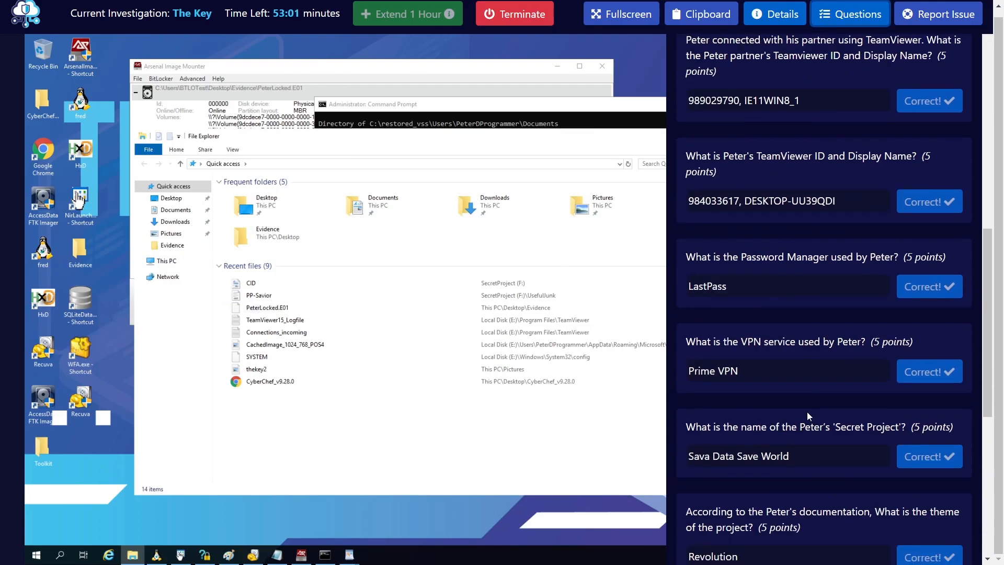
pyautogui.click(862, 302)
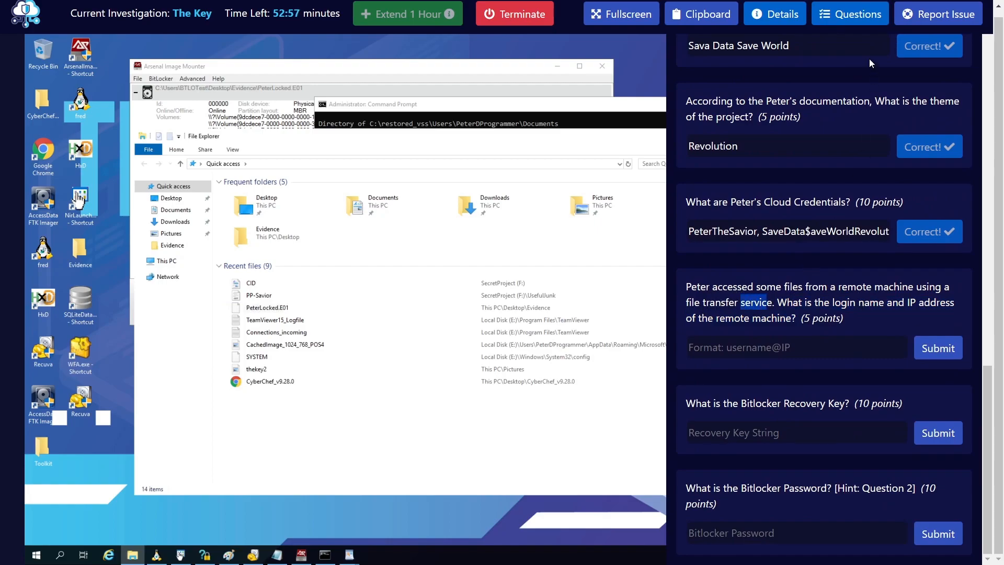
pyautogui.click(852, 16)
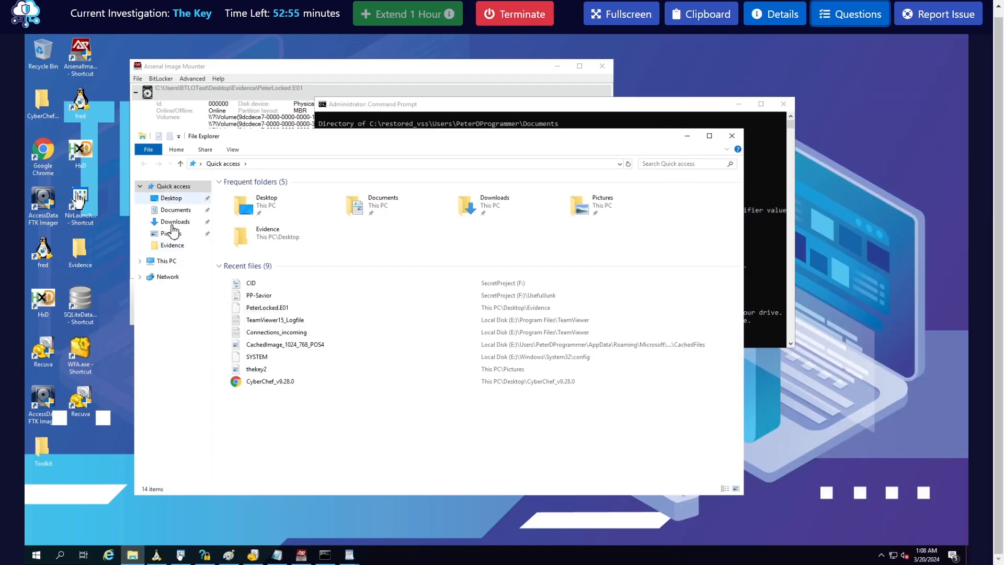
# - Look through the Program Files folder on Local Disk (E:) for installed file transfer software
pyautogui.click(207, 264)
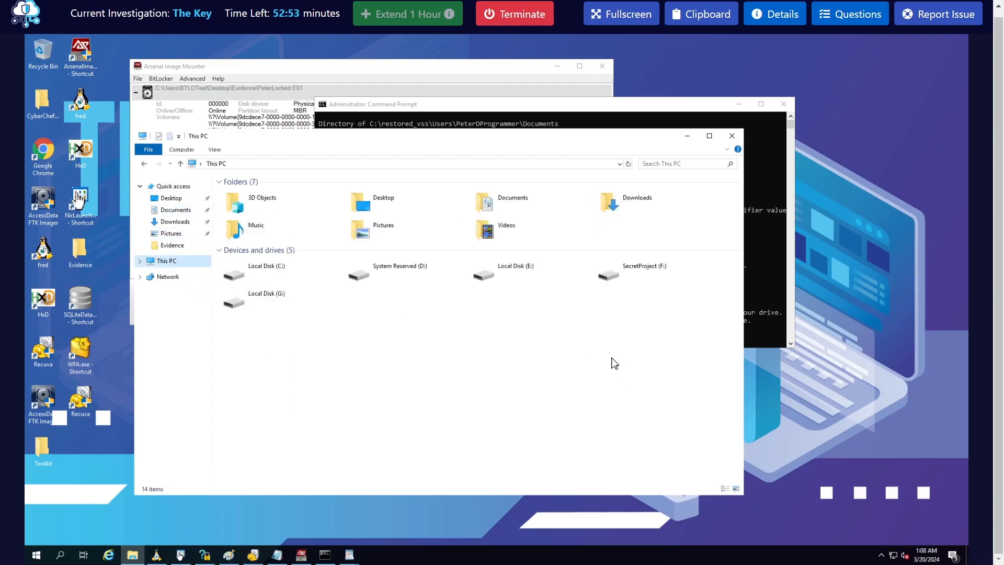
pyautogui.doubleClick(491, 270)
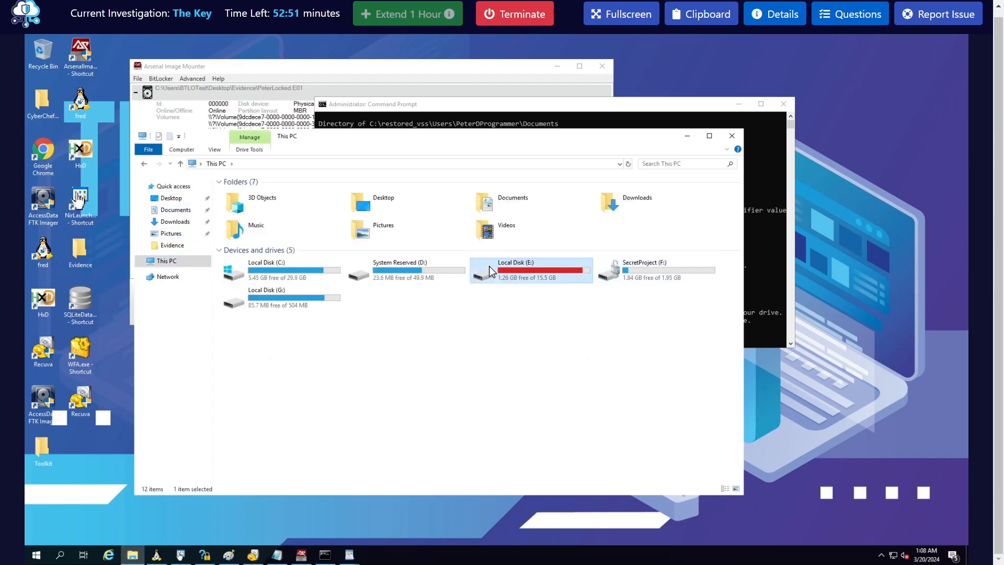
pyautogui.doubleClick(257, 214)
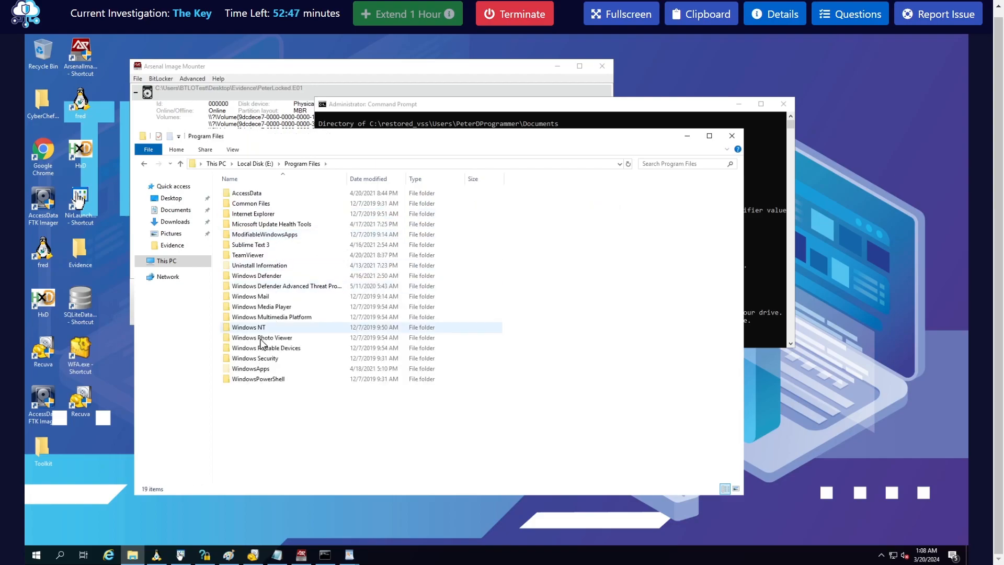
pyautogui.click(257, 235)
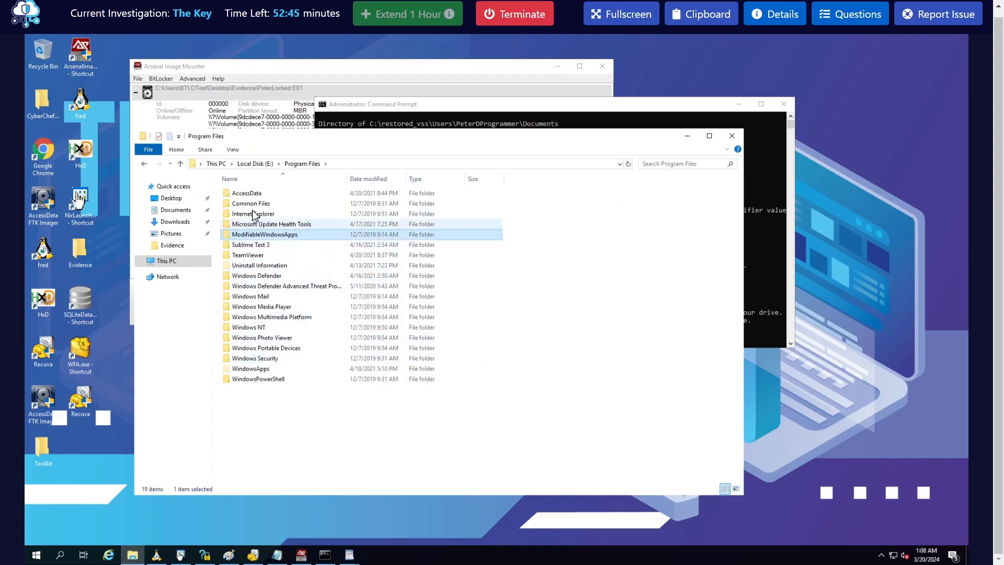
pyautogui.click(266, 307)
pyautogui.click(268, 338)
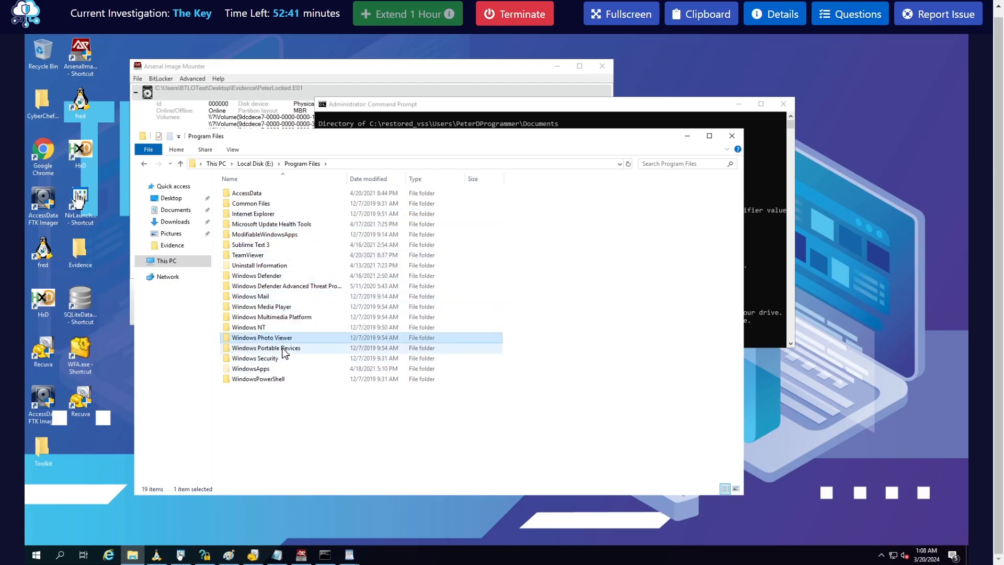
pyautogui.click(269, 348)
pyautogui.click(144, 163)
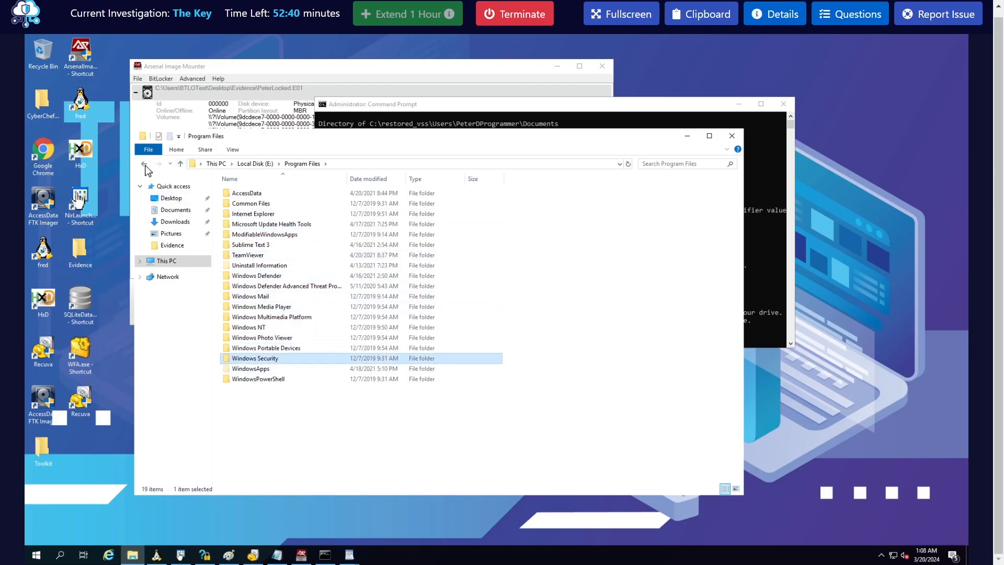
# - Check Program Files (x86) on Local Disk (E:) for file transfer tools, inspecting the PuTTY and WinSCP folders
pyautogui.doubleClick(259, 225)
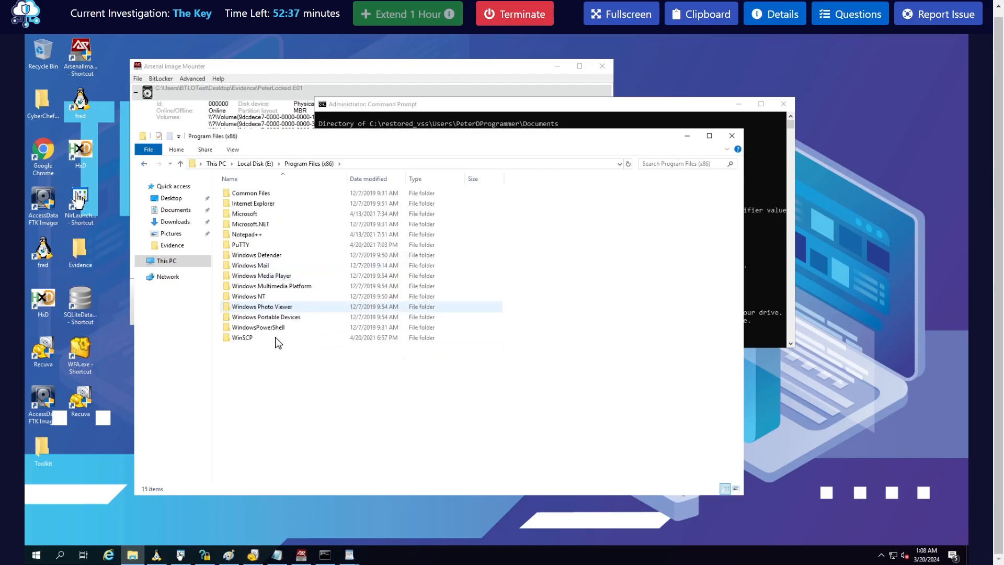
pyautogui.click(271, 276)
pyautogui.doubleClick(242, 246)
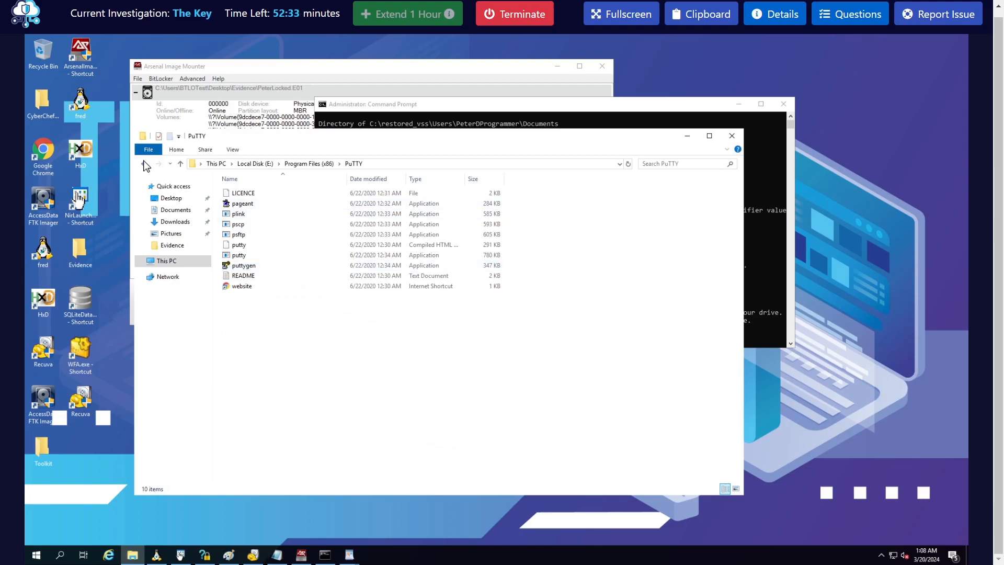
pyautogui.hotkey('alt', 'Left')
pyautogui.click(267, 285)
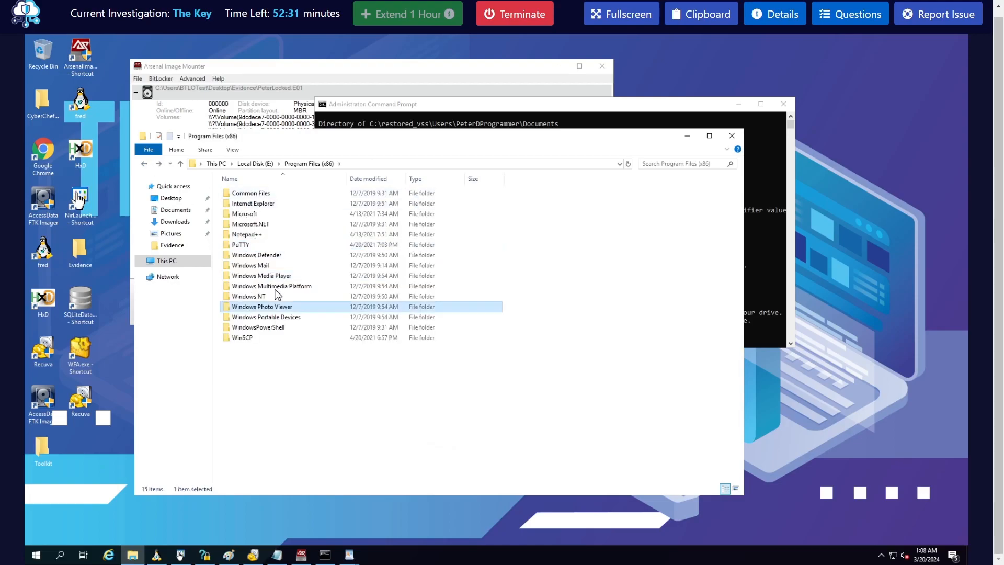
pyautogui.doubleClick(243, 338)
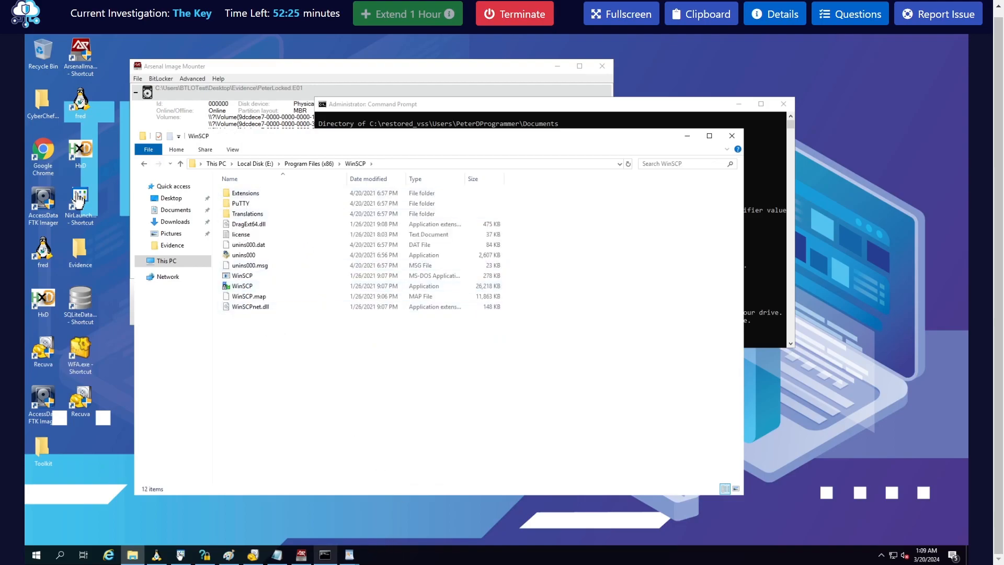
# - Switch to the web browser and search Google for "winscp registry location"
pyautogui.moveTo(324, 554)
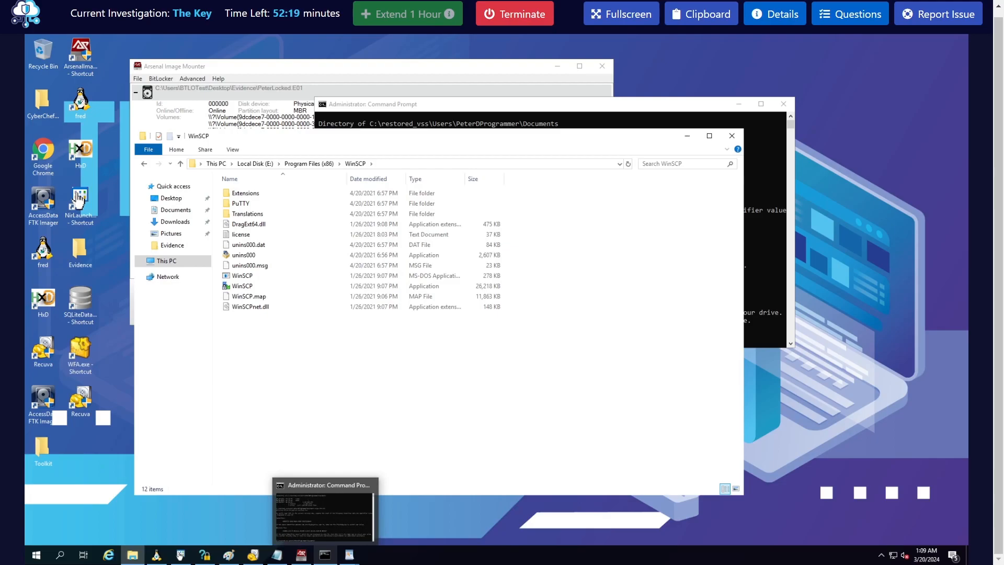
pyautogui.moveTo(1003, 417); pyautogui.dragTo(410, 179)
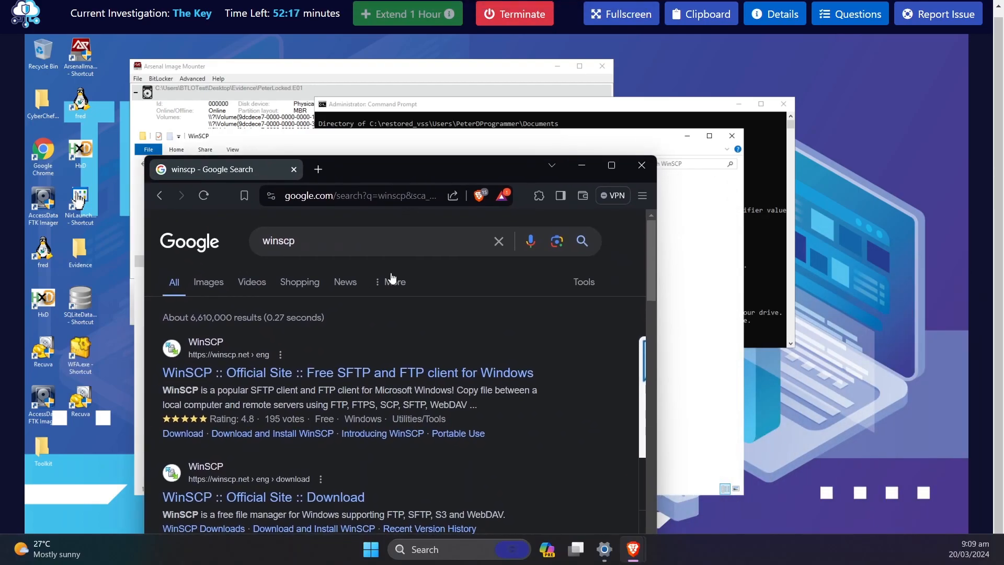
pyautogui.moveTo(350, 165); pyautogui.dragTo(322, 121)
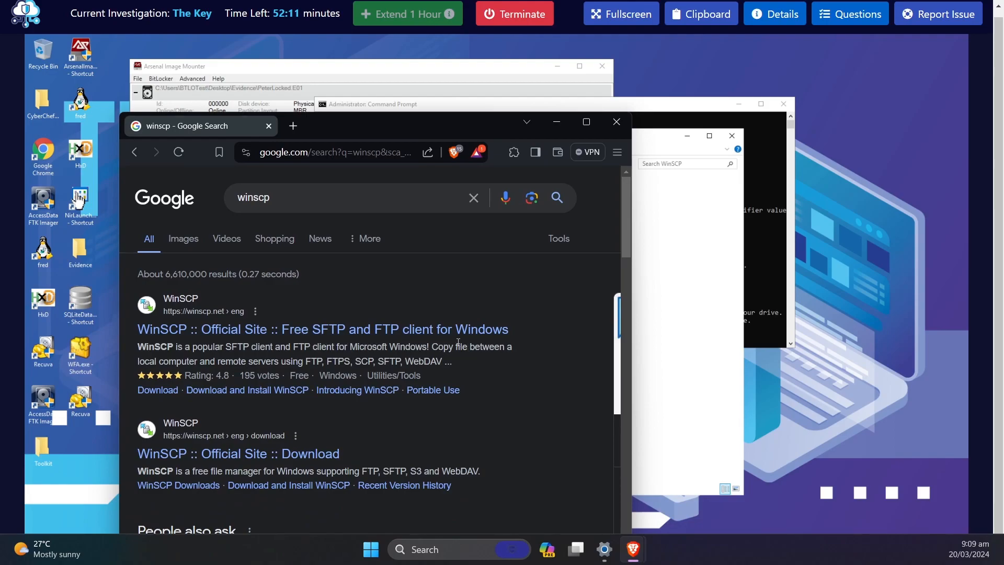
pyautogui.scroll(-3, 453, 342)
pyautogui.scroll(3, 468, 346)
pyautogui.click(301, 197)
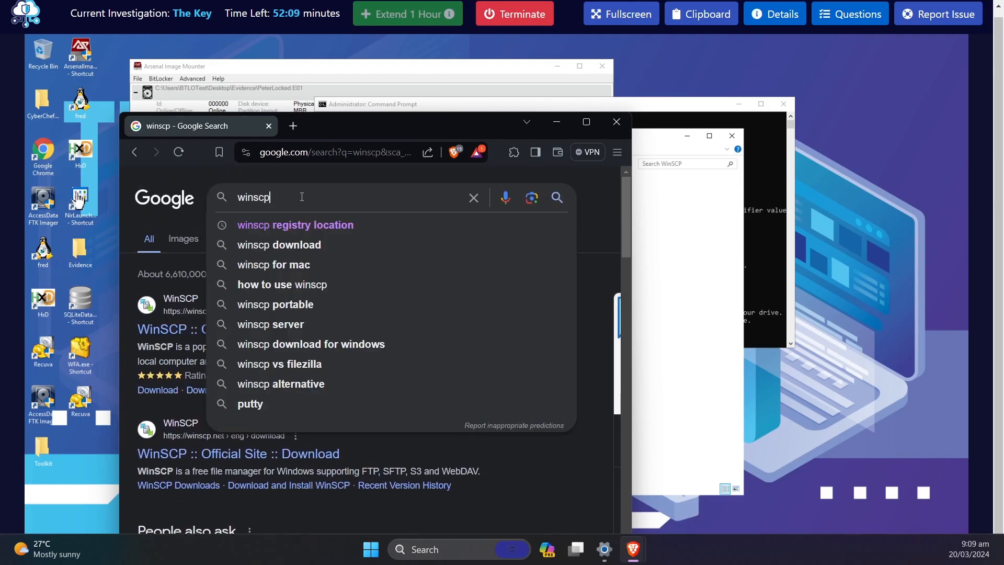
pyautogui.press('Down')
pyautogui.press('Return')
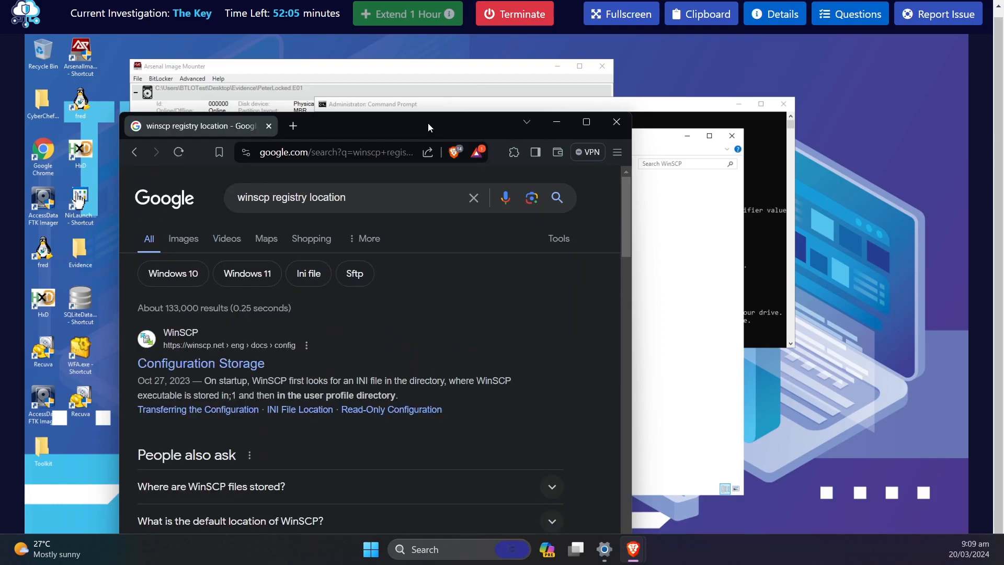
# - Examine the search answer on where WinSCP files are stored, tracing its registry path, and move the browser out of view
pyautogui.moveTo(428, 123); pyautogui.dragTo(489, 564)
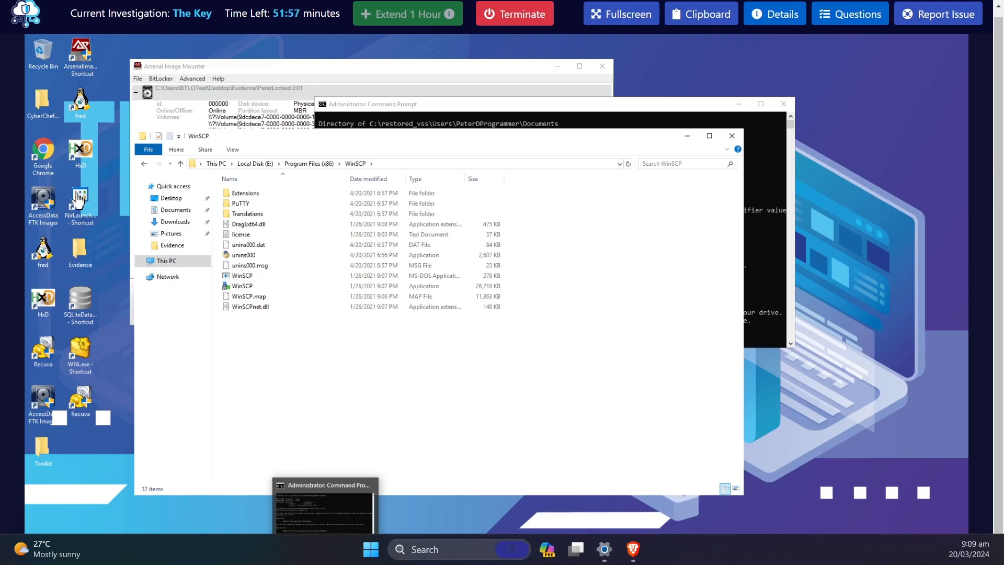
pyautogui.moveTo(931, 564); pyautogui.dragTo(386, 162)
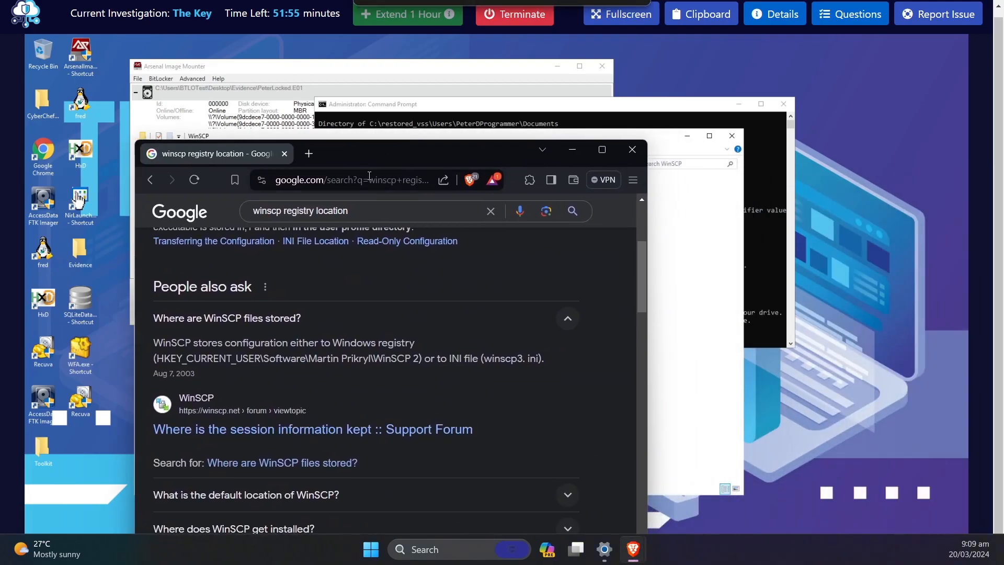
pyautogui.moveTo(162, 361); pyautogui.dragTo(276, 361)
pyautogui.click(293, 361)
pyautogui.doubleClick(293, 361)
pyautogui.click(355, 363)
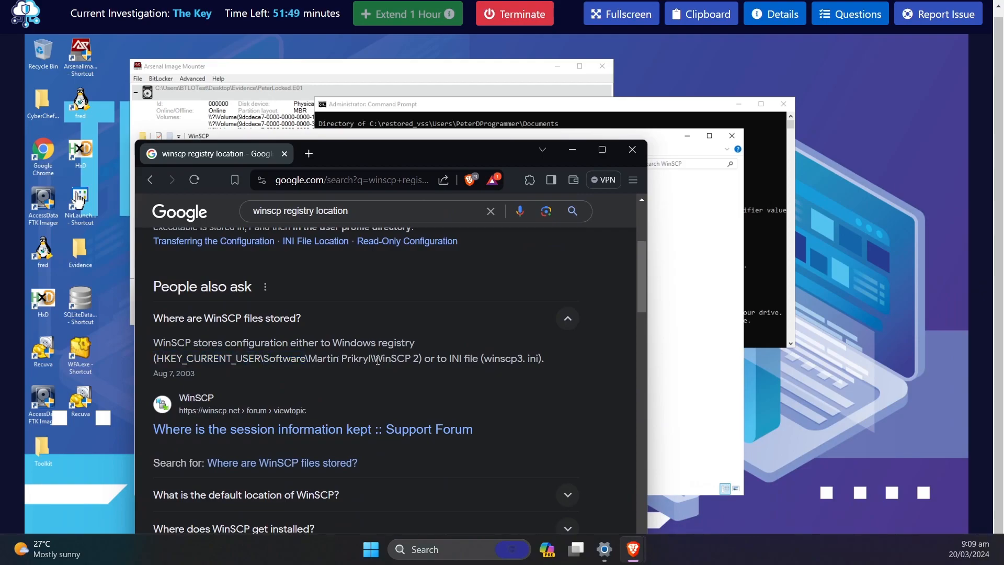
pyautogui.moveTo(376, 361); pyautogui.dragTo(391, 360)
pyautogui.moveTo(415, 165); pyautogui.dragTo(463, 564)
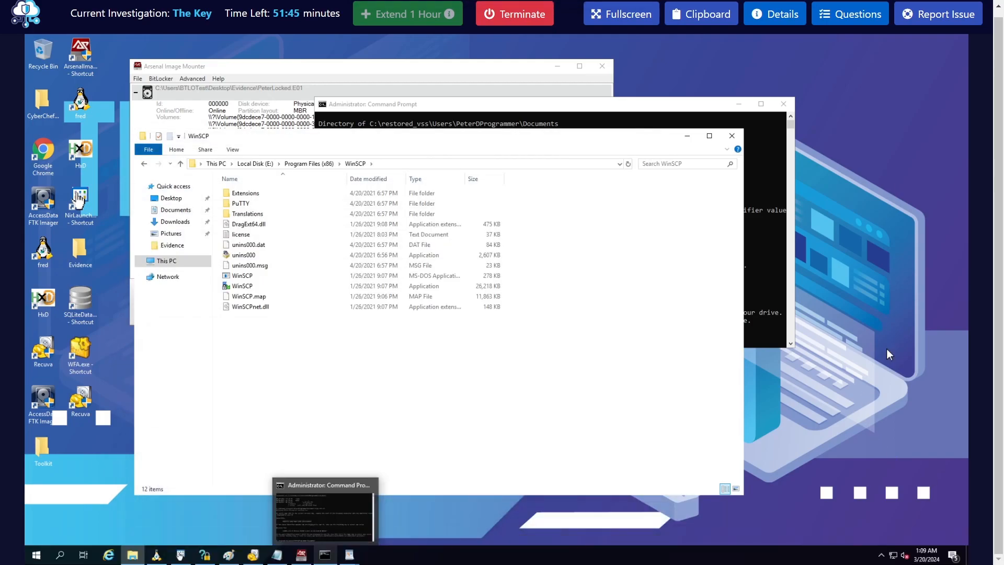
# - Try to open the suspect's profile folder under Users on Local Disk (E:), and return to This PC
pyautogui.click(255, 164)
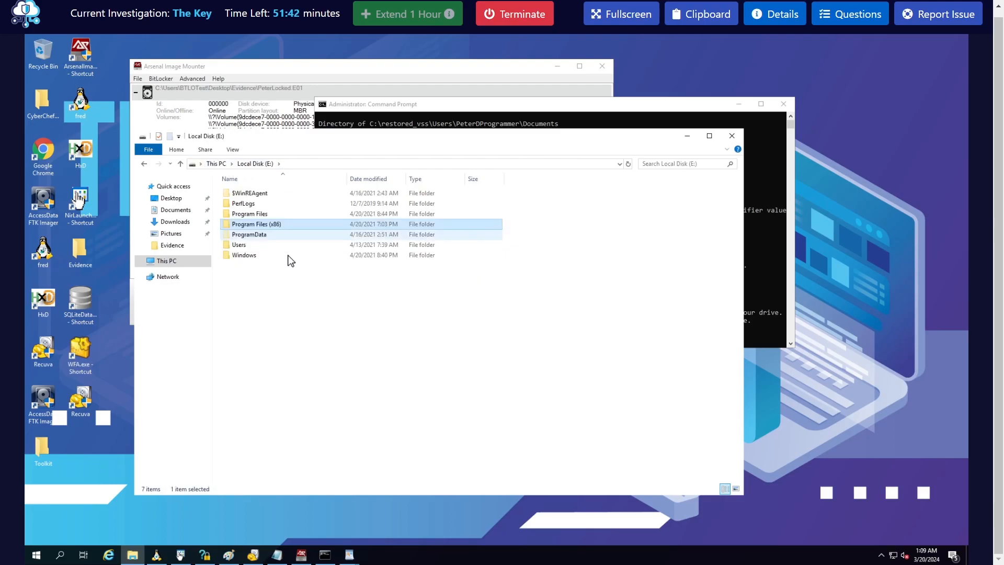
pyautogui.doubleClick(257, 245)
pyautogui.doubleClick(256, 203)
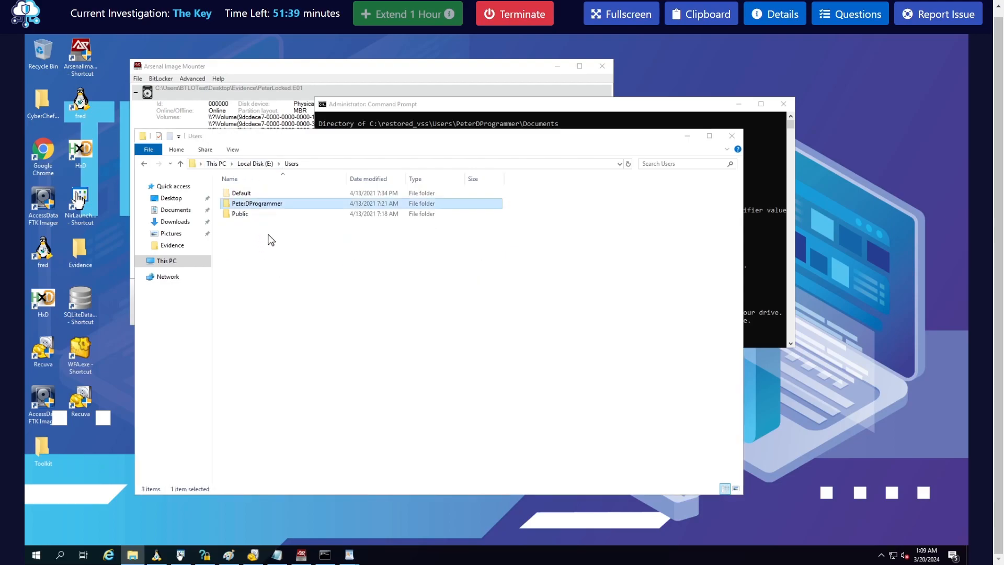
pyautogui.click(516, 312)
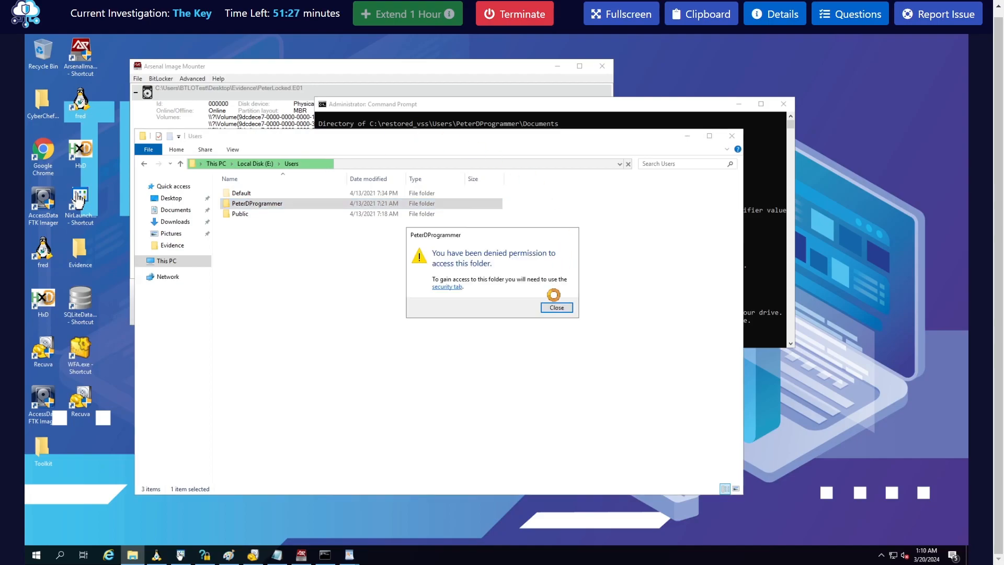
pyautogui.click(566, 311)
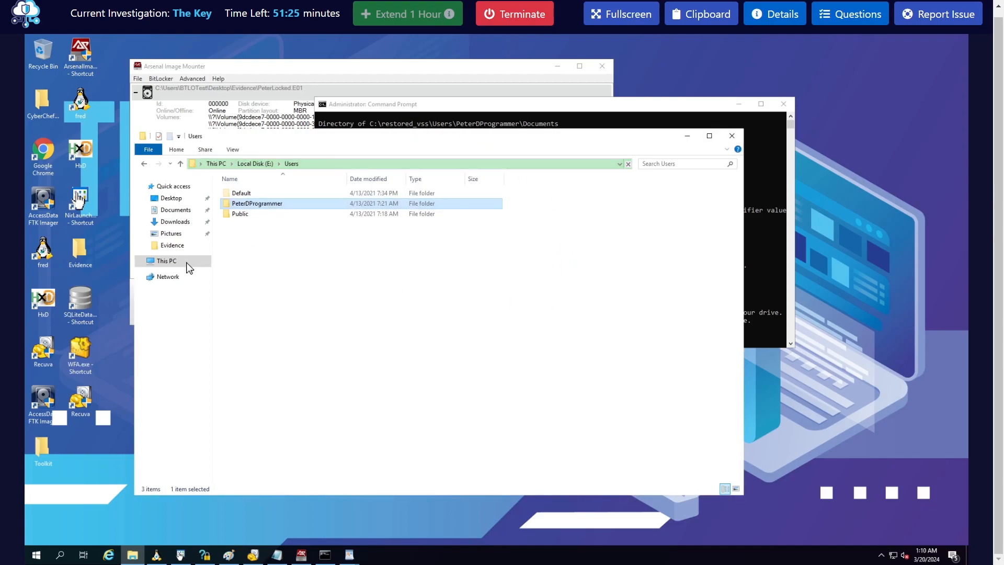
pyautogui.click(166, 261)
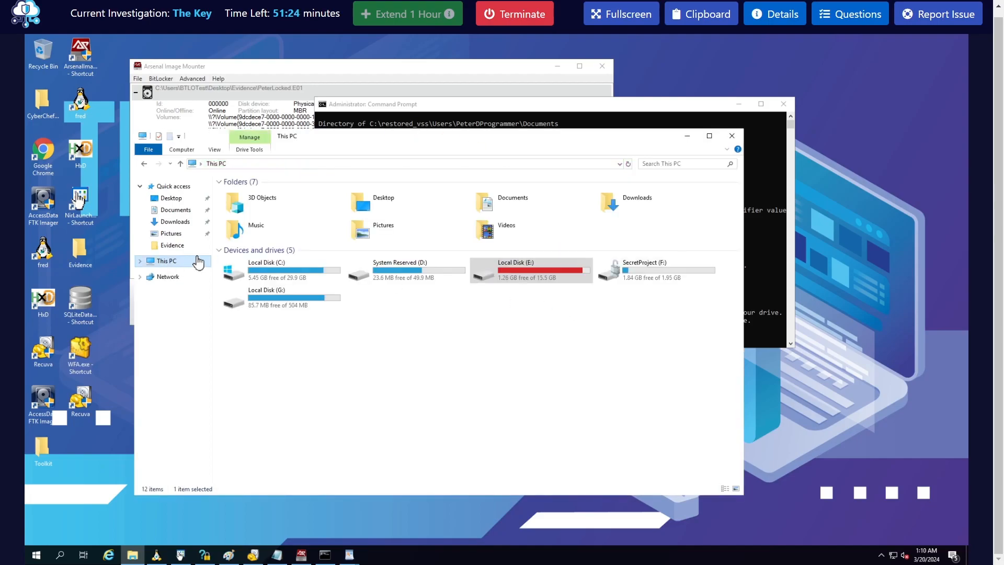
pyautogui.click(536, 295)
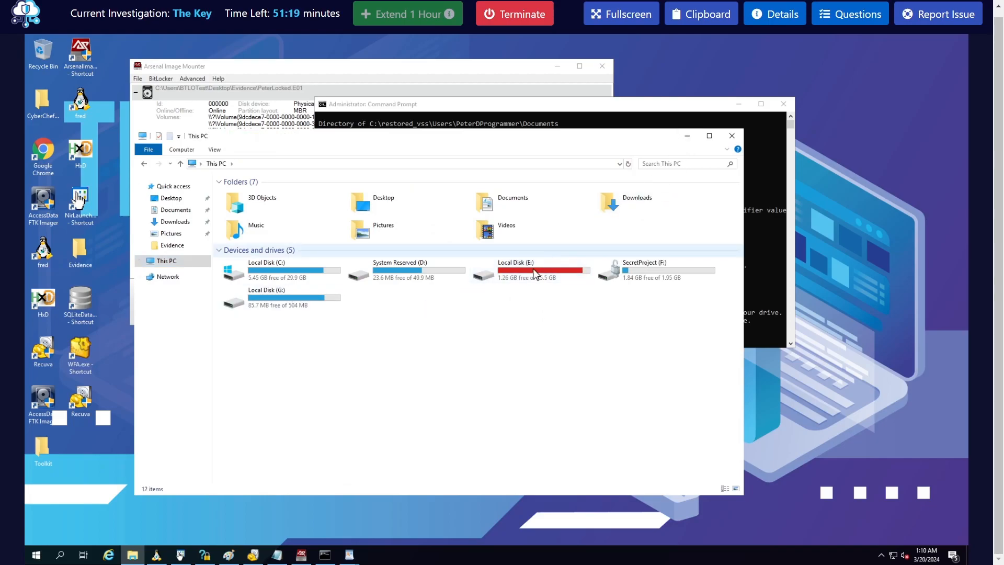
# - Minimize File Explorer and launch FTK Imager, allowing it to make changes to the device
pyautogui.click(688, 135)
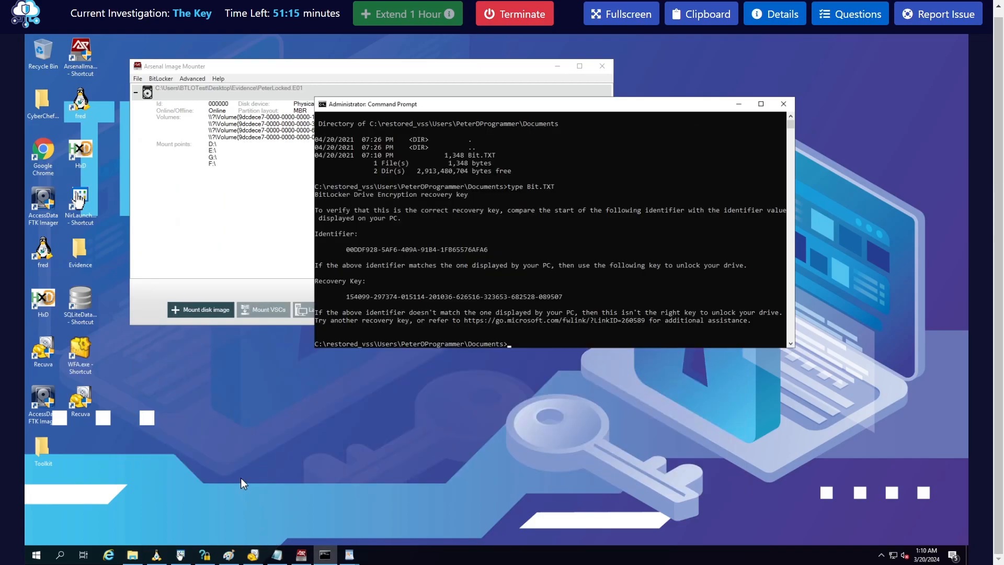
pyautogui.doubleClick(30, 203)
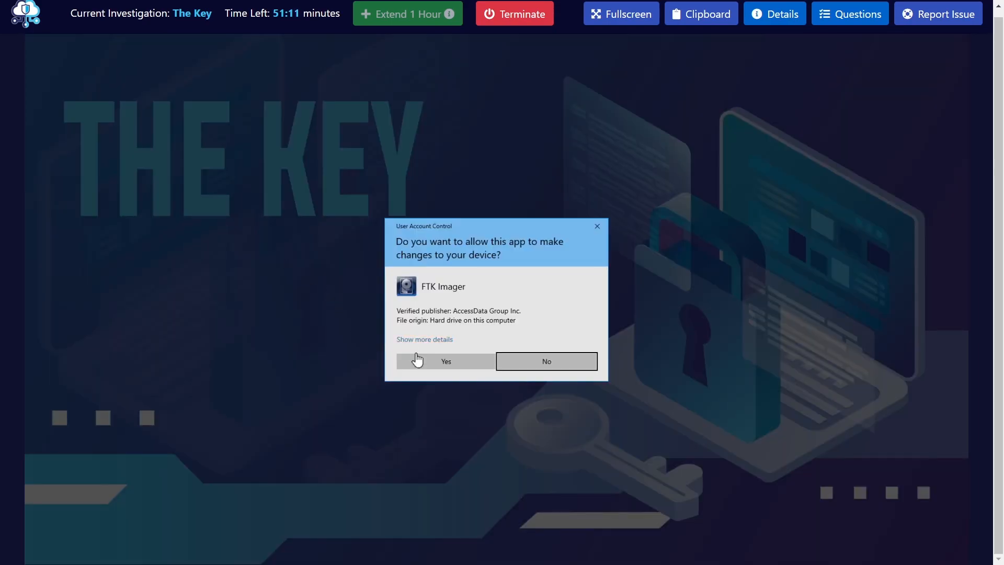
pyautogui.click(417, 360)
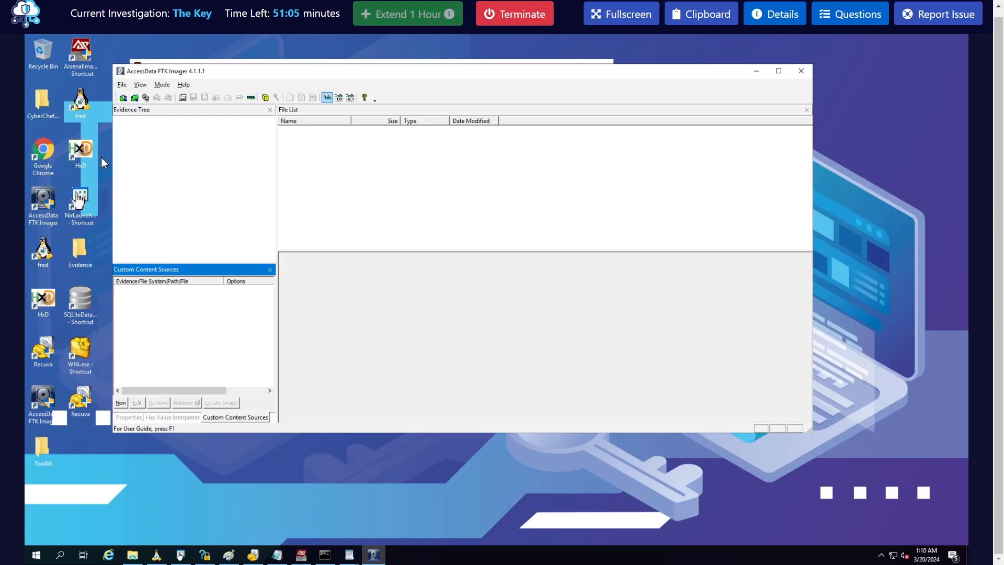
# - Add the PeterLocked.E01 image file from the Evidence folder as an evidence item
pyautogui.click(122, 84)
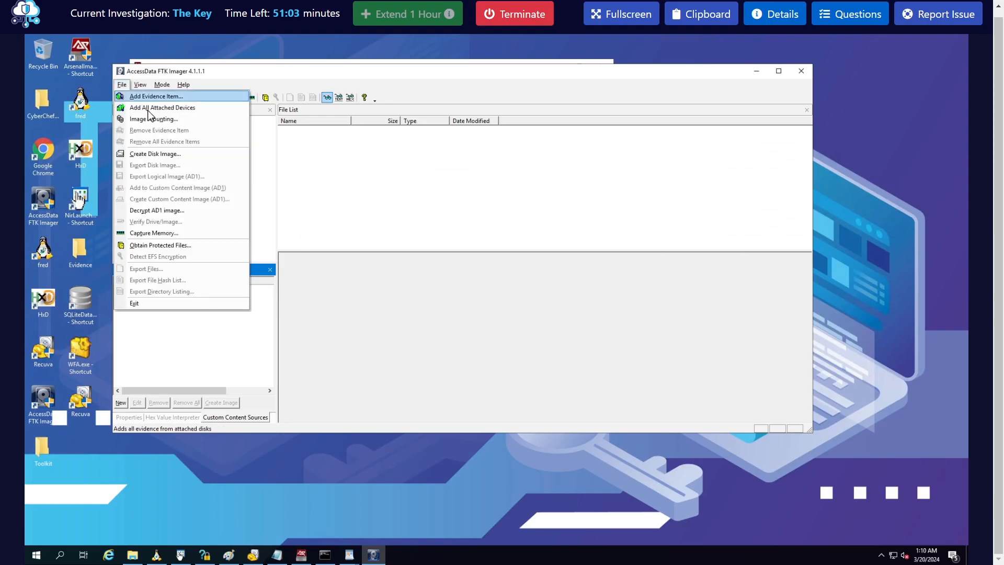
pyautogui.click(156, 96)
pyautogui.click(404, 233)
pyautogui.click(463, 323)
pyautogui.click(520, 241)
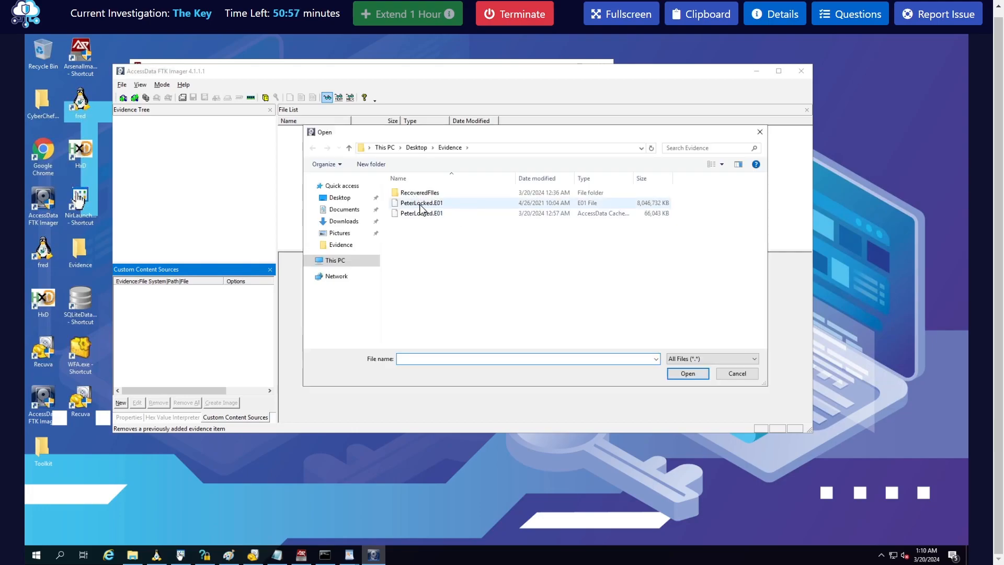
pyautogui.click(421, 203)
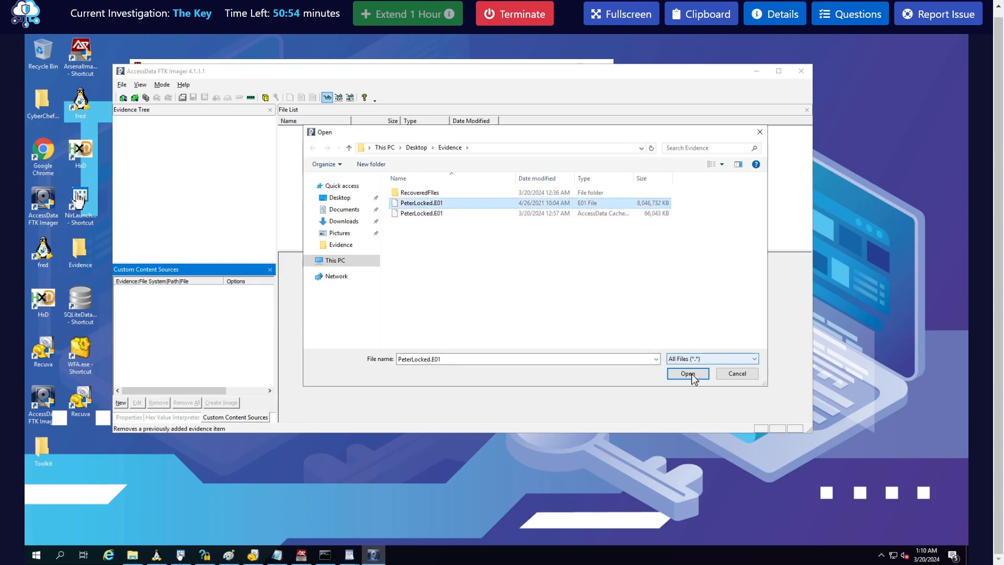
pyautogui.click(688, 374)
pyautogui.click(465, 324)
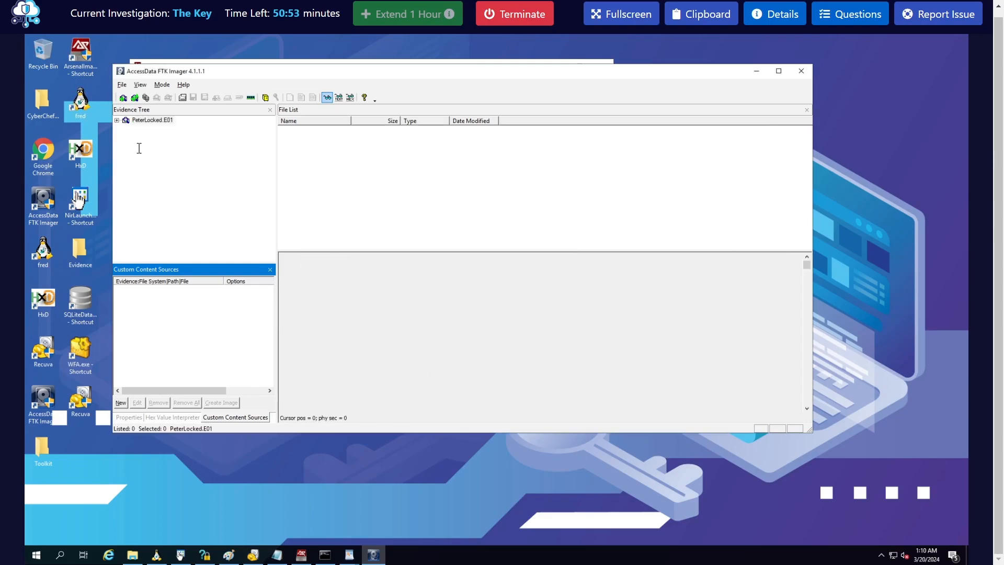
# - Open the suspect's profile folder under Users in the root of Partition 2 of PeterLocked.E01
pyautogui.click(117, 121)
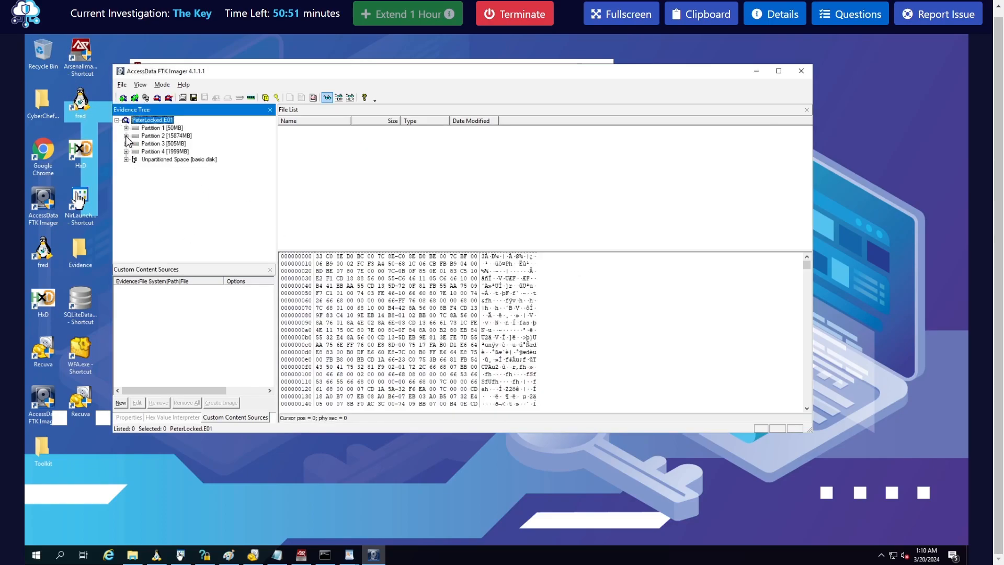
pyautogui.click(126, 136)
pyautogui.click(135, 144)
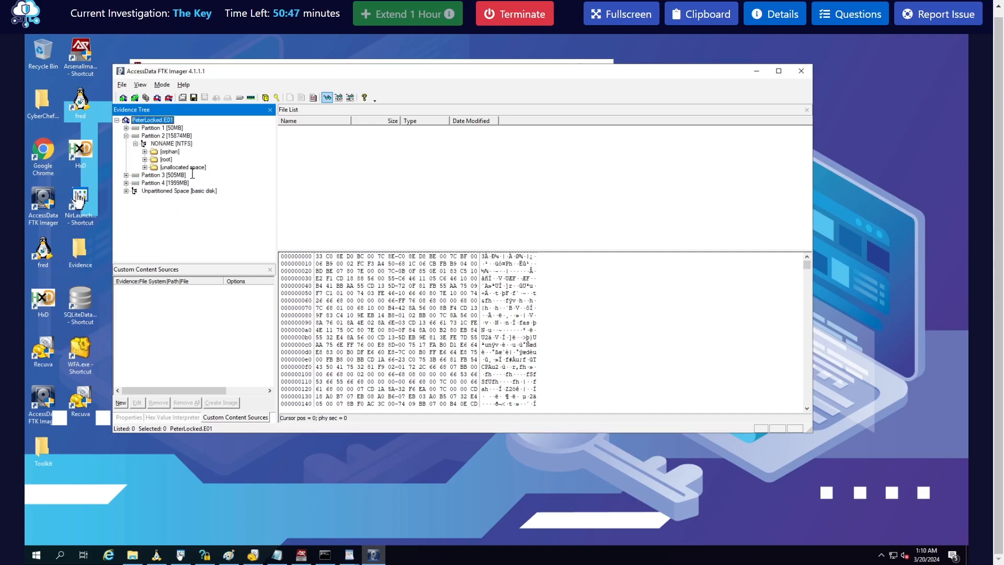
pyautogui.click(145, 160)
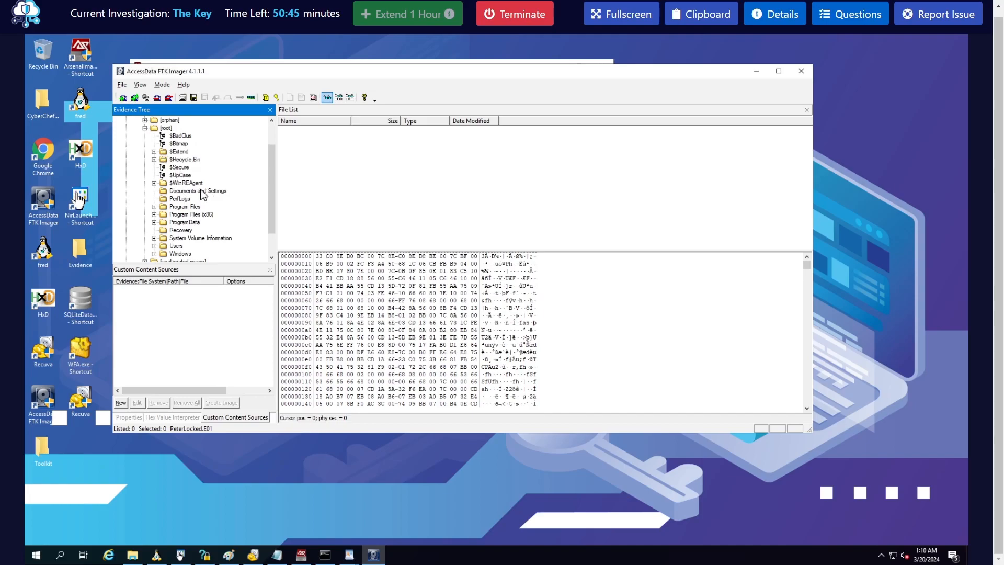
pyautogui.scroll(-1, 161, 220)
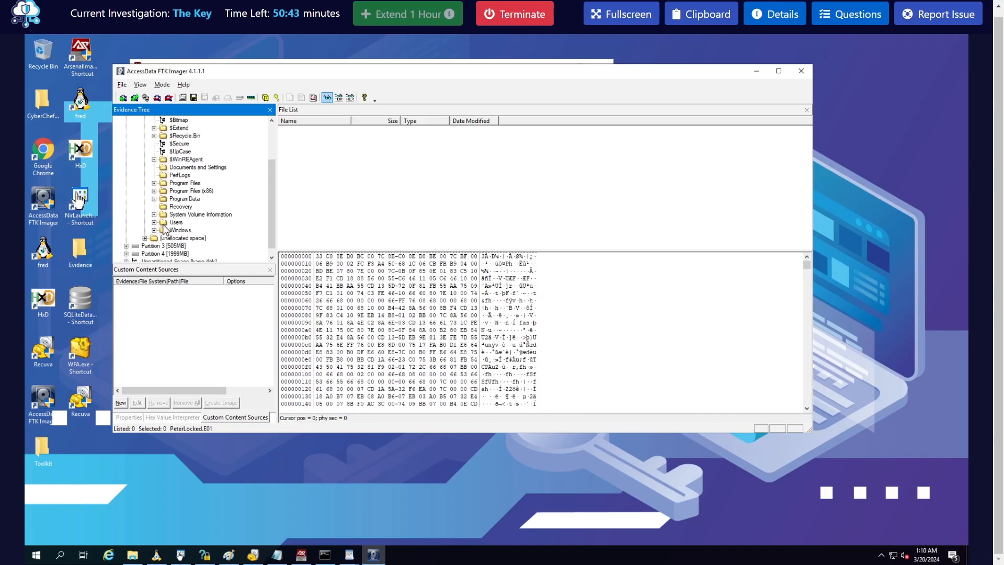
pyautogui.click(155, 223)
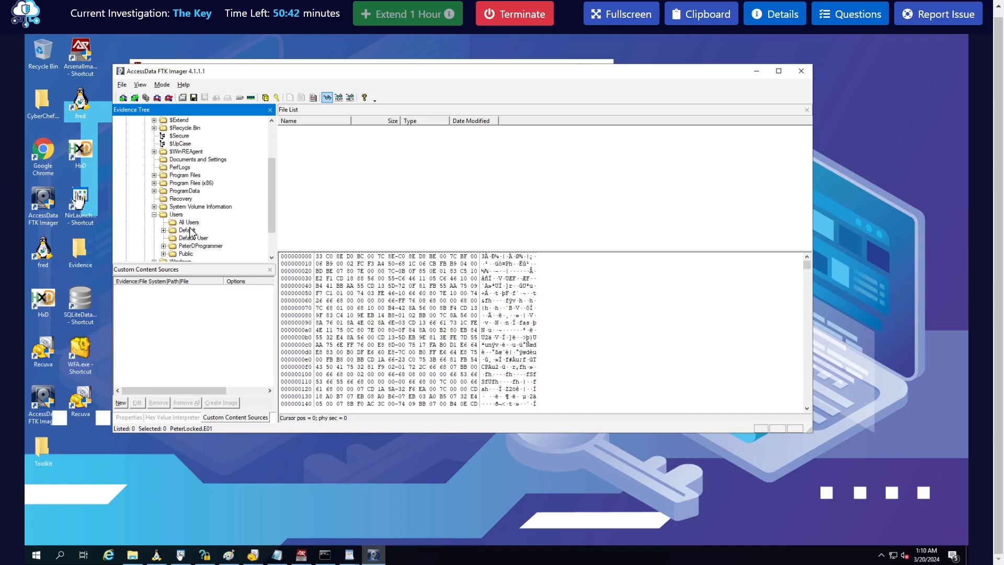
pyautogui.click(163, 247)
pyautogui.scroll(-6, 232, 222)
pyautogui.scroll(9, 222, 212)
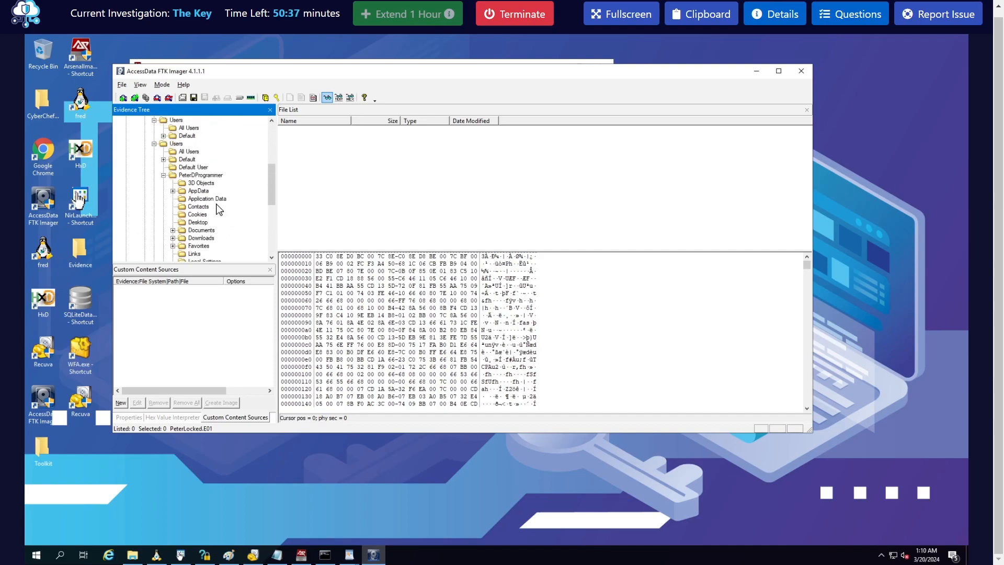
pyautogui.scroll(1, 212, 208)
pyautogui.click(204, 199)
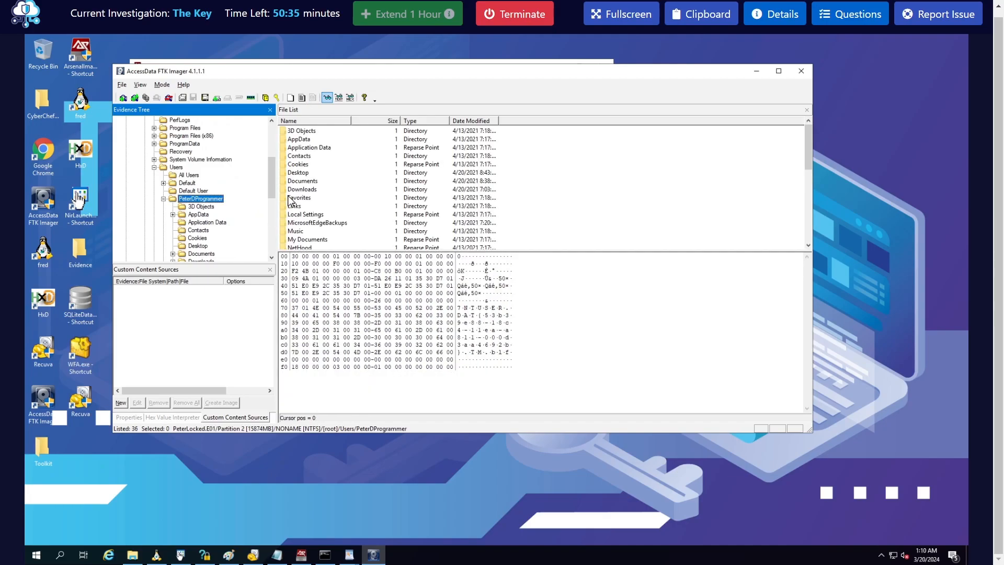
# - Export NTUSER.DAT from the suspect's profile folder to the Evidence folder, and switch to Forensic Registry Editor (fred)
pyautogui.scroll(-5, 374, 204)
pyautogui.scroll(-3, 374, 204)
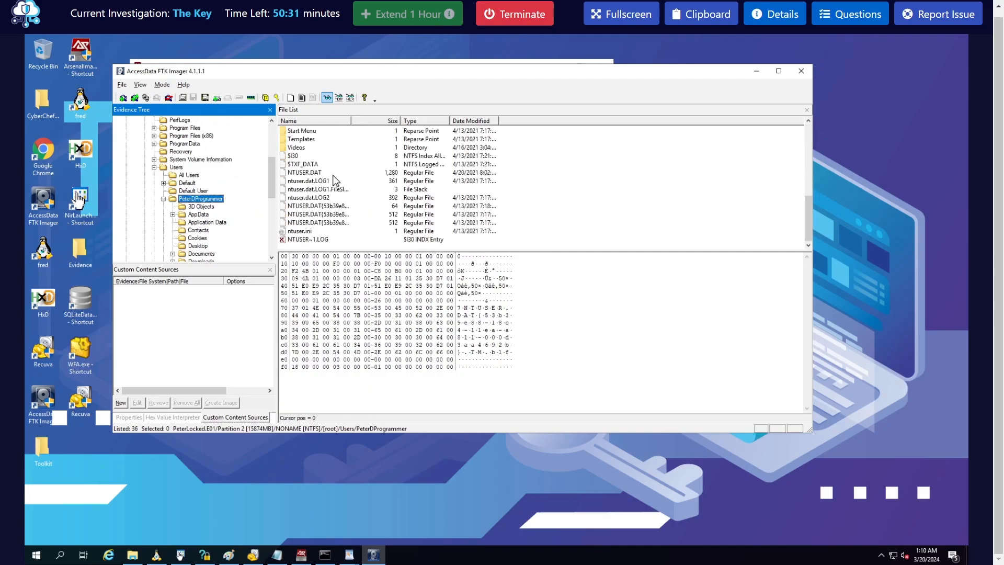
pyautogui.click(303, 172)
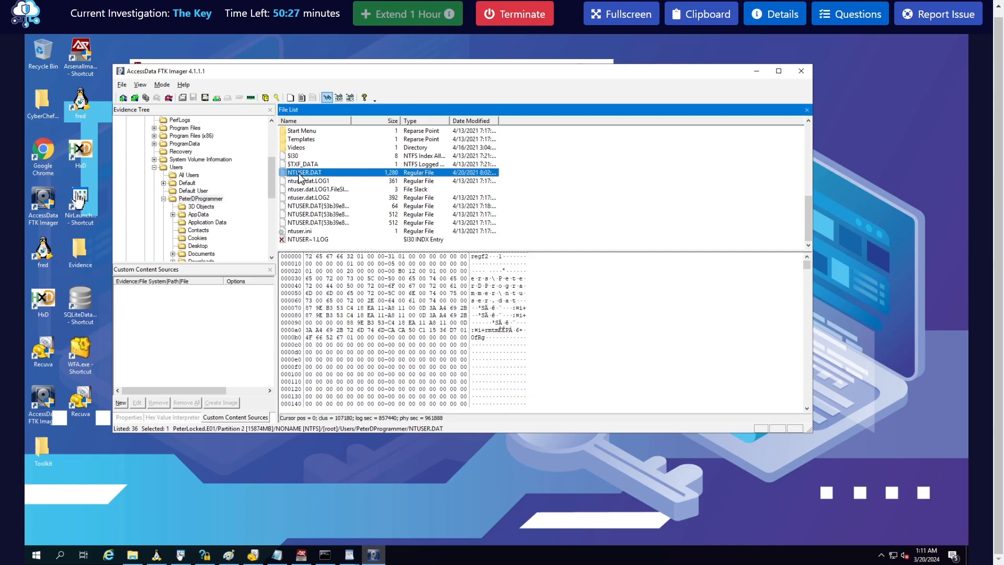
pyautogui.rightClick(299, 178)
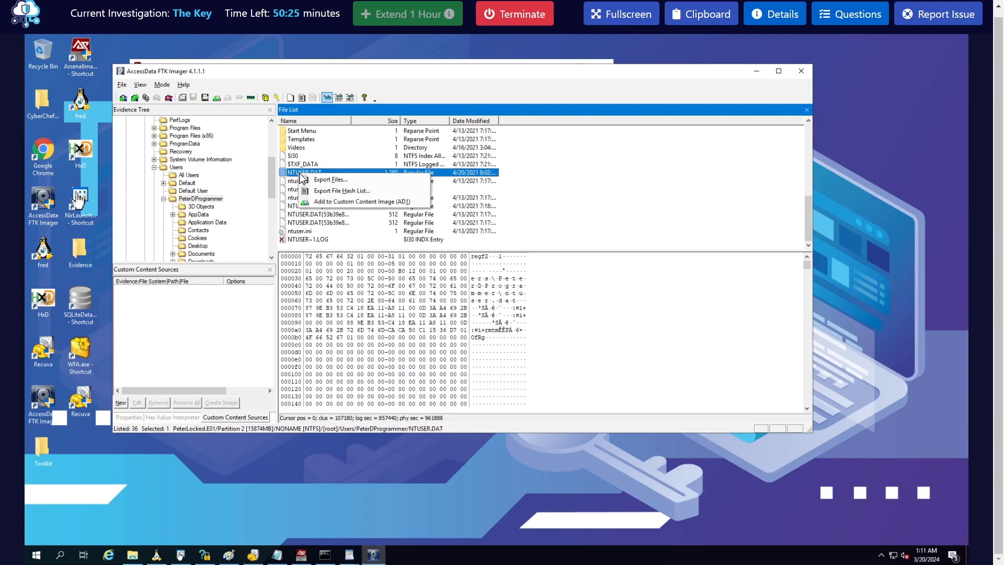
pyautogui.click(319, 184)
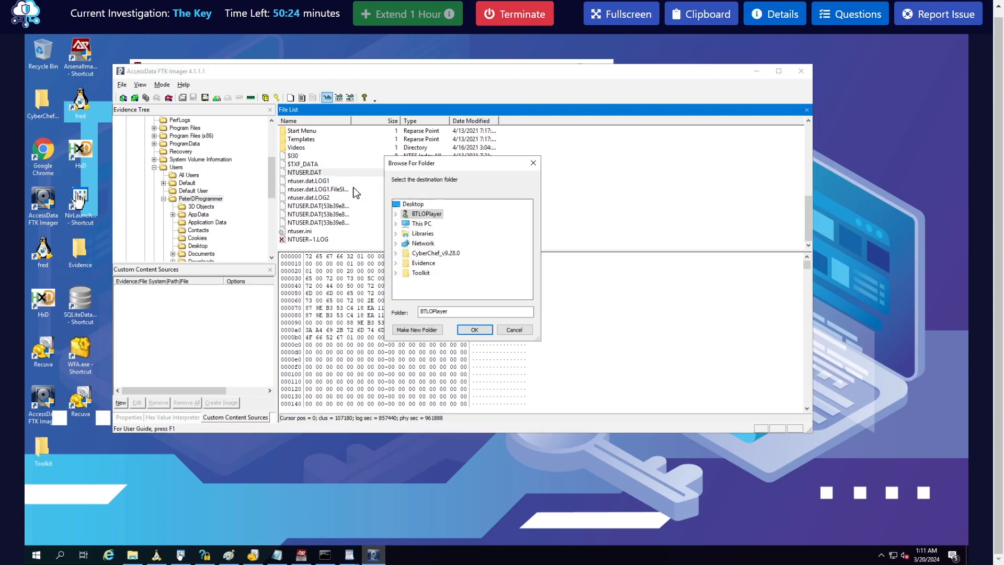
pyautogui.doubleClick(423, 263)
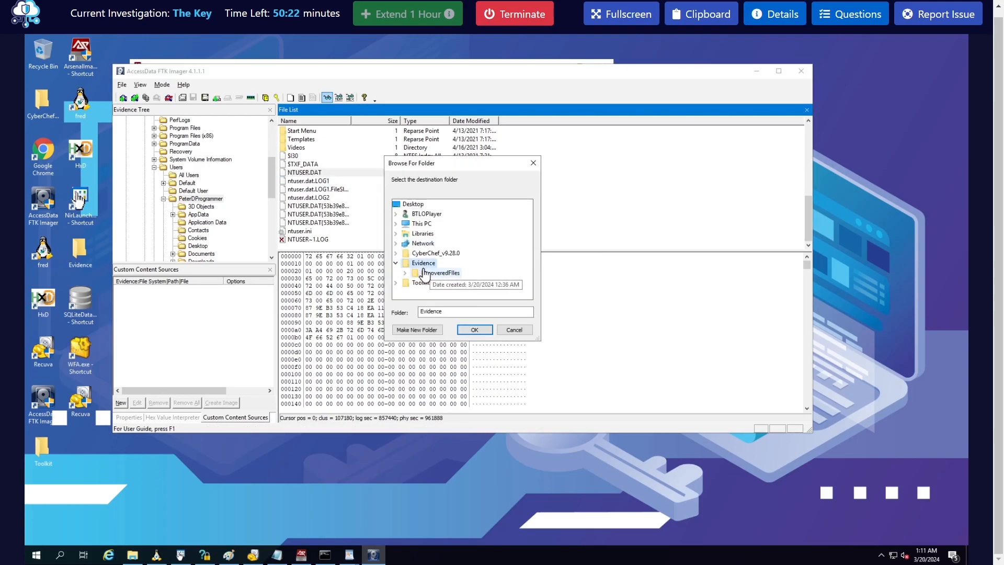
pyautogui.click(476, 330)
pyautogui.click(549, 314)
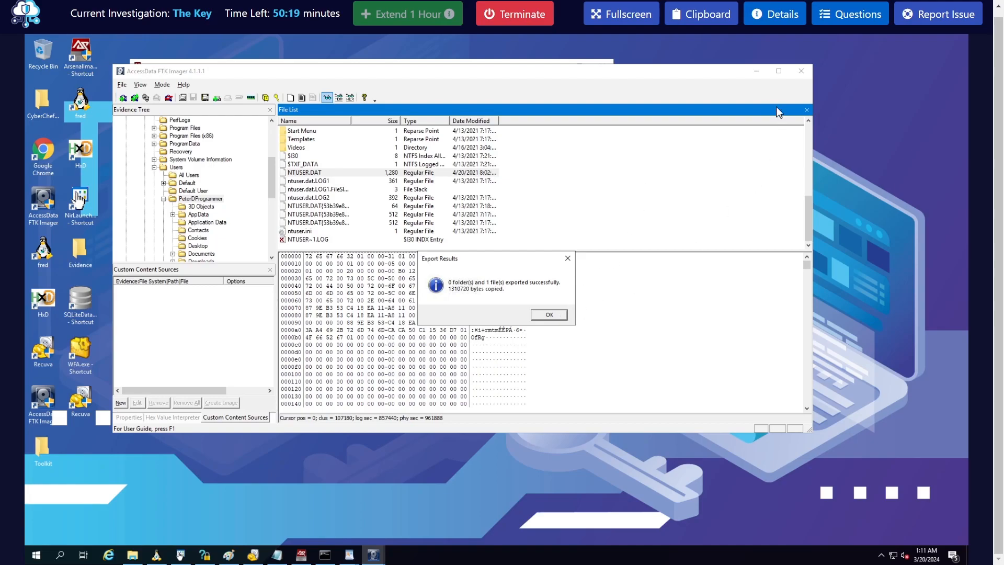
pyautogui.click(757, 71)
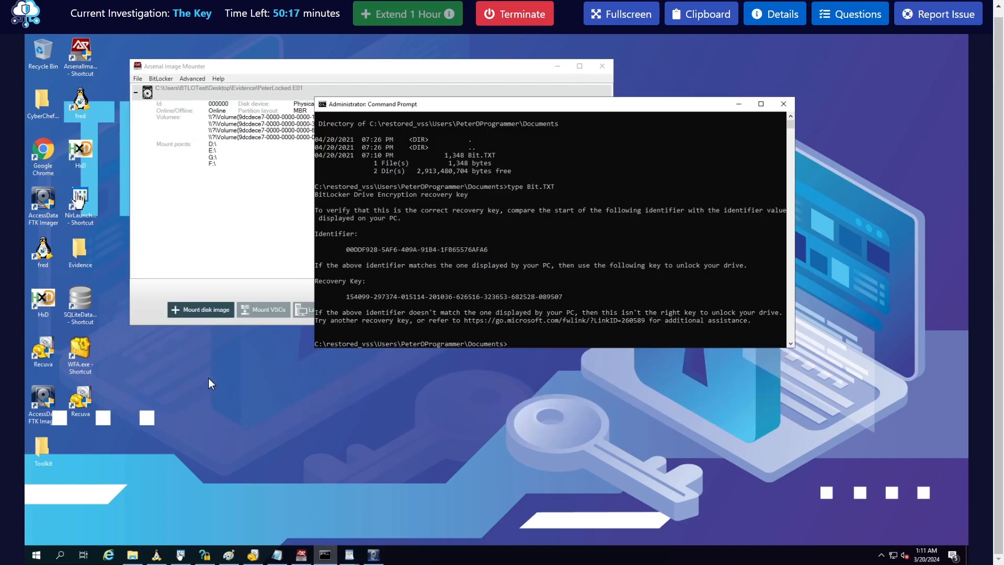
pyautogui.click(156, 554)
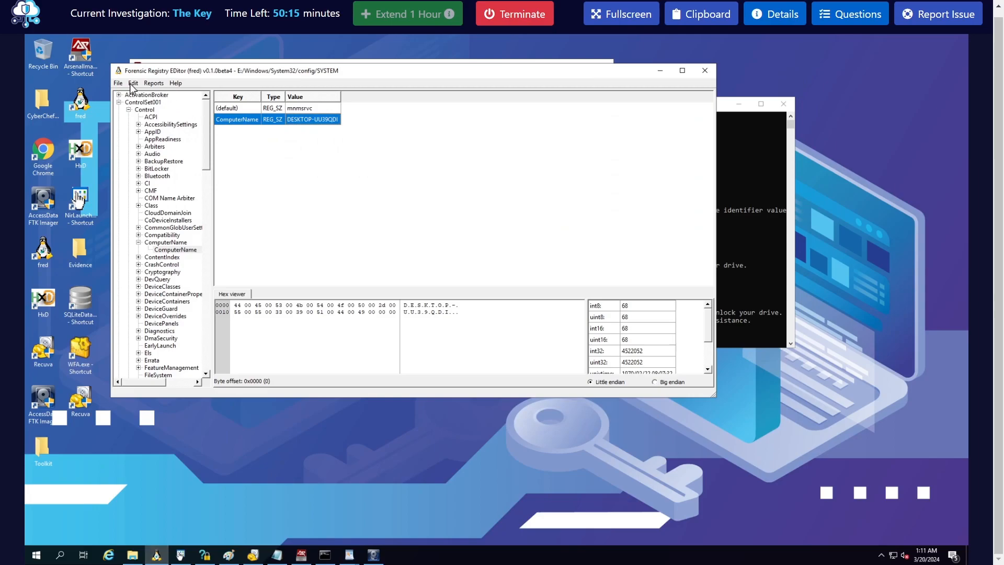
pyautogui.click(118, 83)
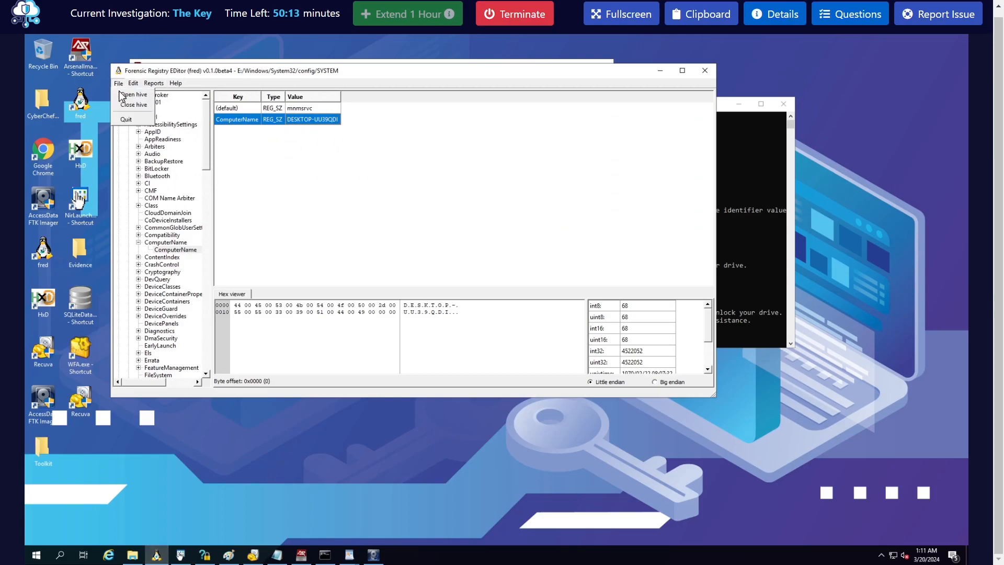
pyautogui.click(129, 95)
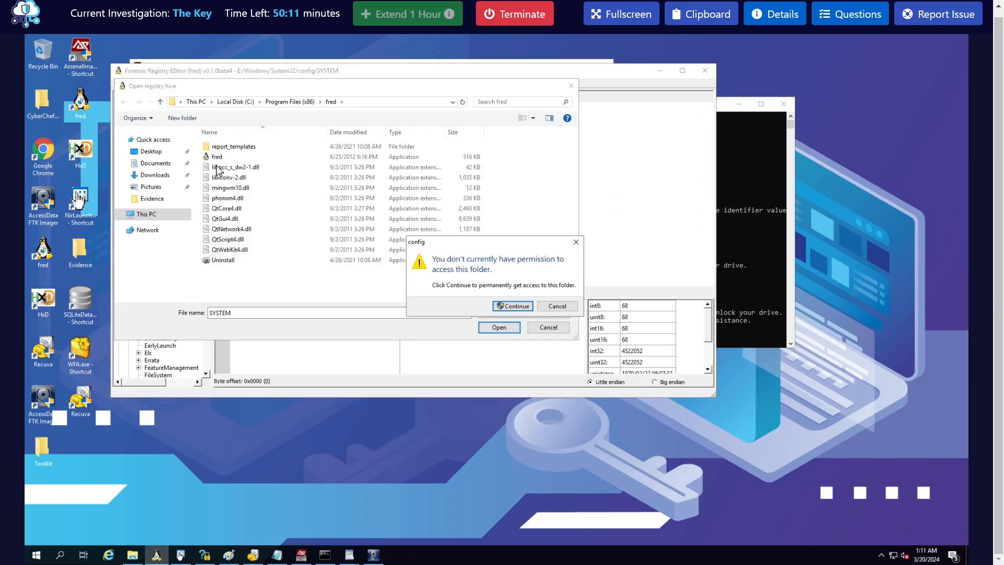
pyautogui.click(522, 305)
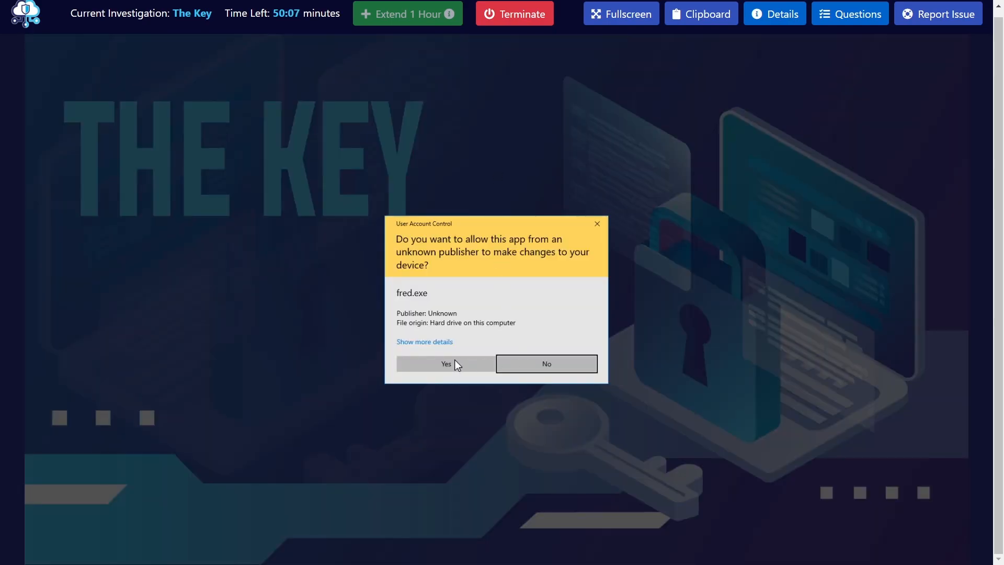
pyautogui.click(455, 362)
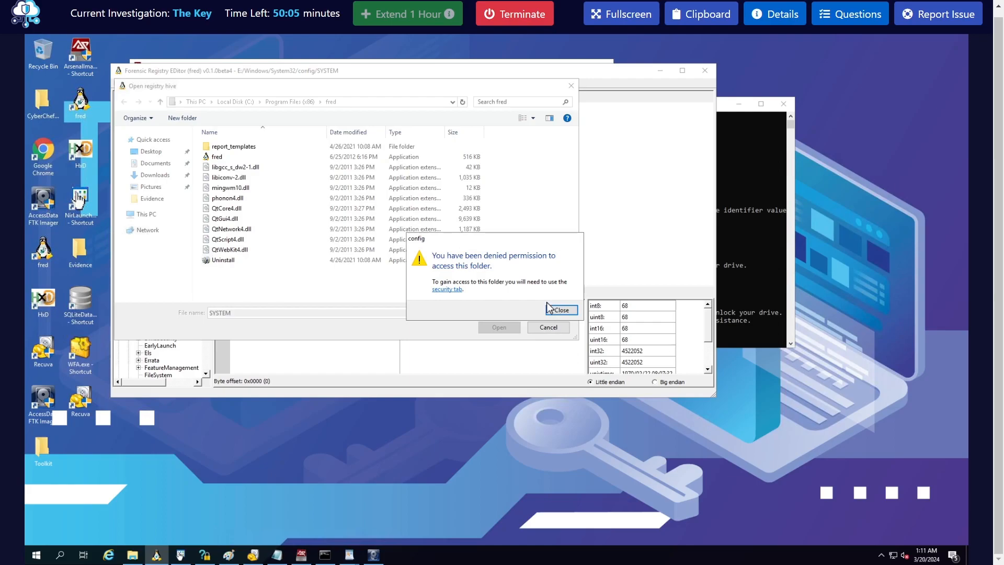
pyautogui.click(559, 310)
pyautogui.click(571, 86)
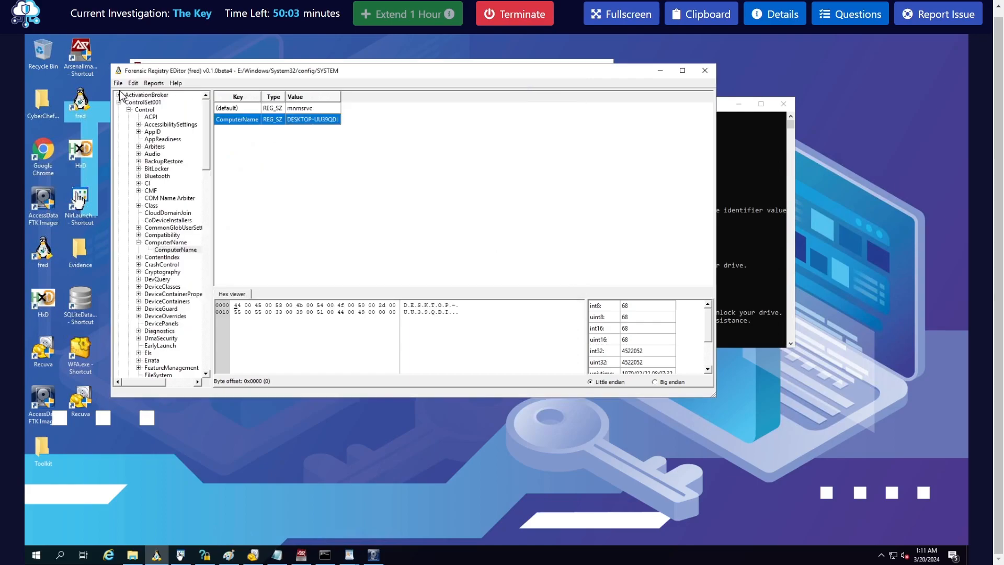
# - Close the SYSTEM hive and open the exported NTUSER.DAT hive from the Evidence folder
pyautogui.click(118, 83)
pyautogui.click(127, 104)
pyautogui.click(119, 84)
pyautogui.press('Return')
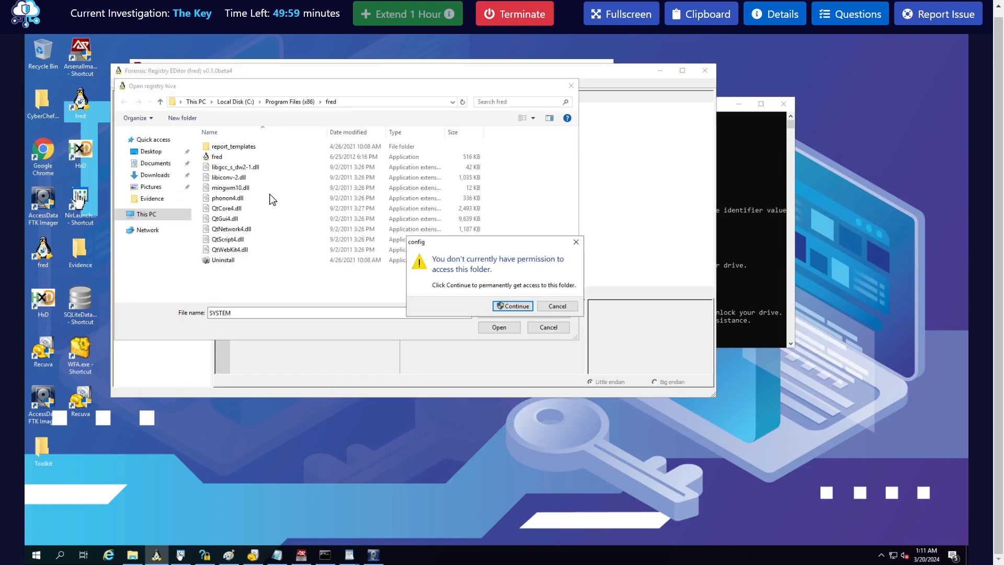
pyautogui.click(578, 242)
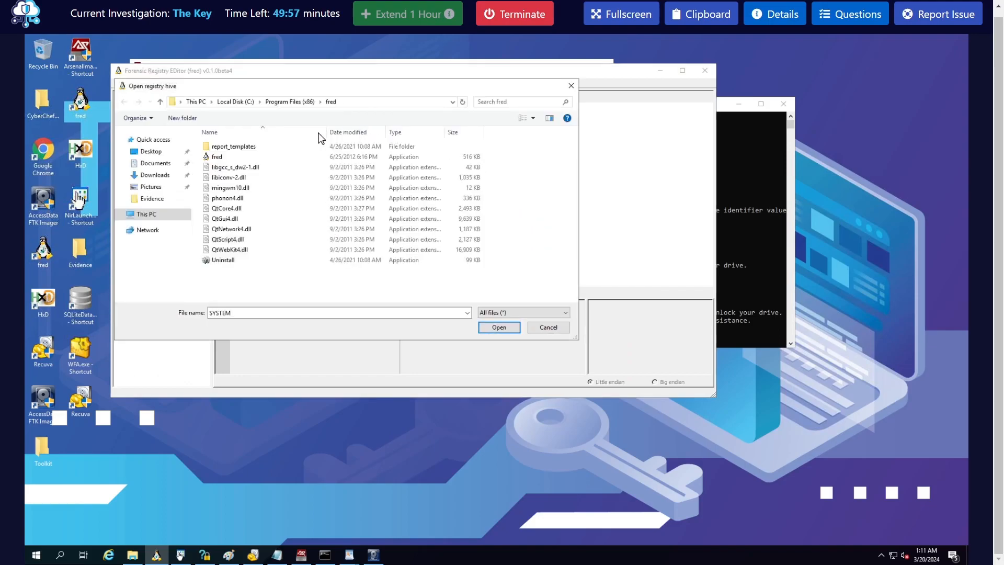
pyautogui.click(184, 216)
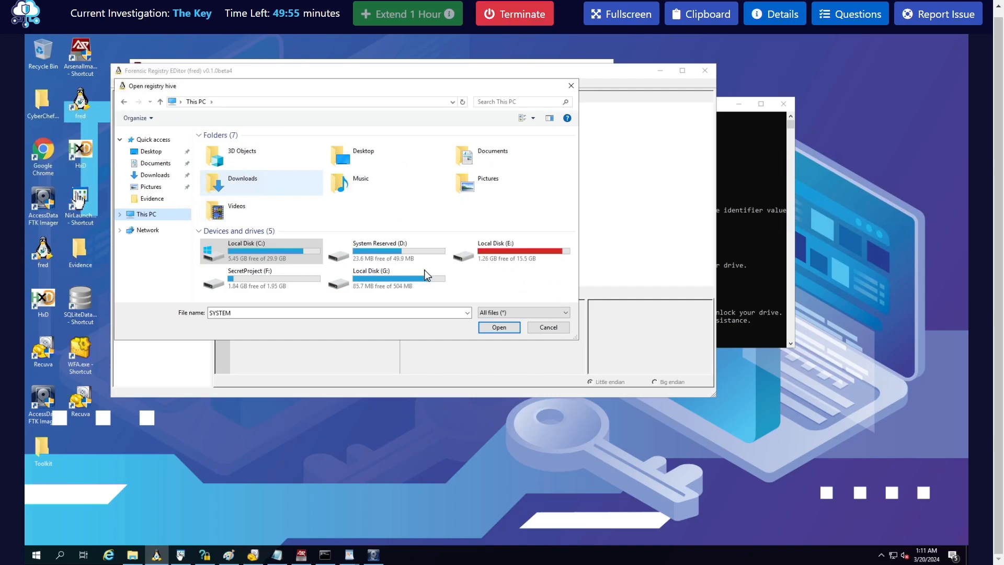
pyautogui.click(155, 201)
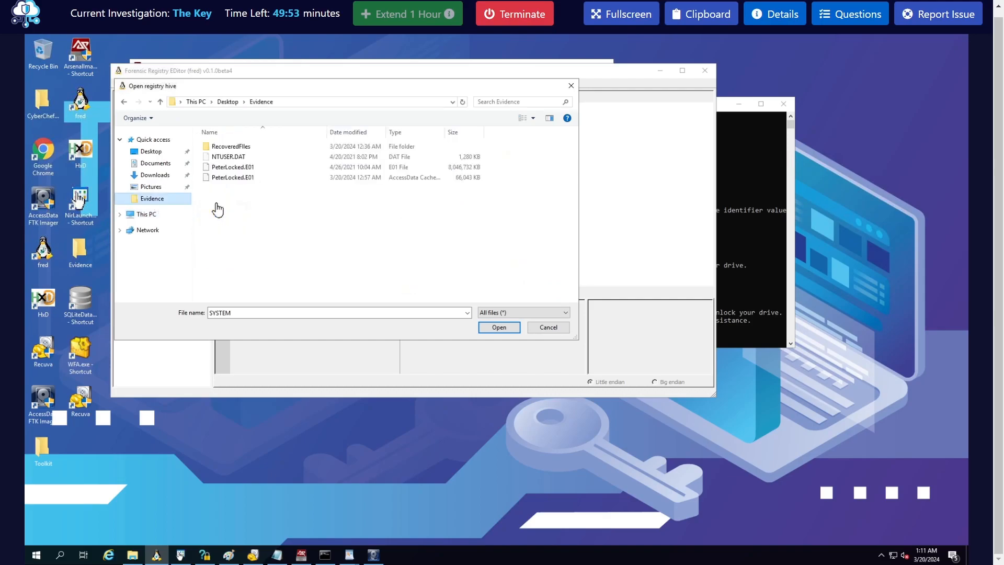
pyautogui.doubleClick(232, 158)
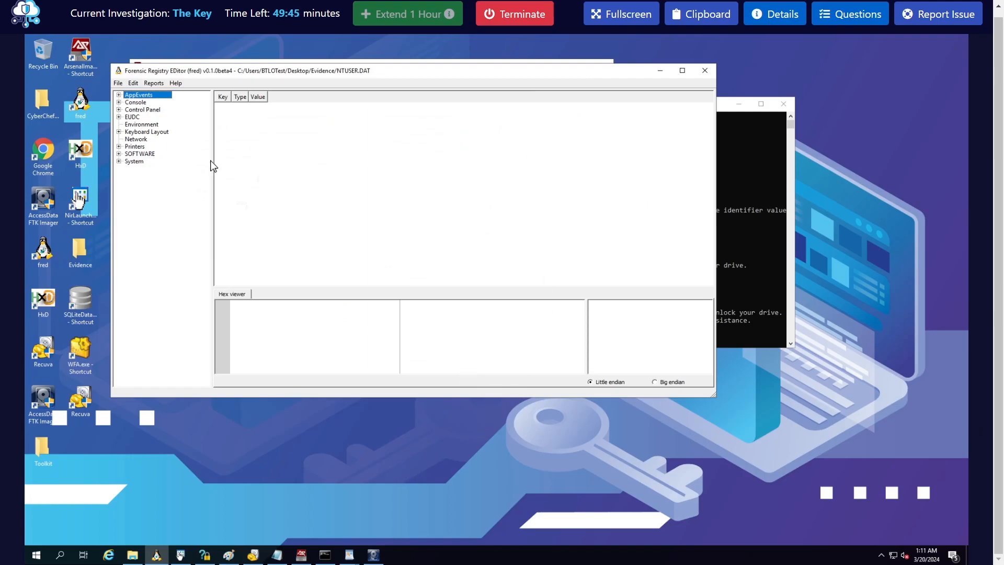
# - Inspect the saved ubuntu session in the WinSCP 2 Sessions key under SOFTWARE, widening the key tree to show full names
pyautogui.click(119, 155)
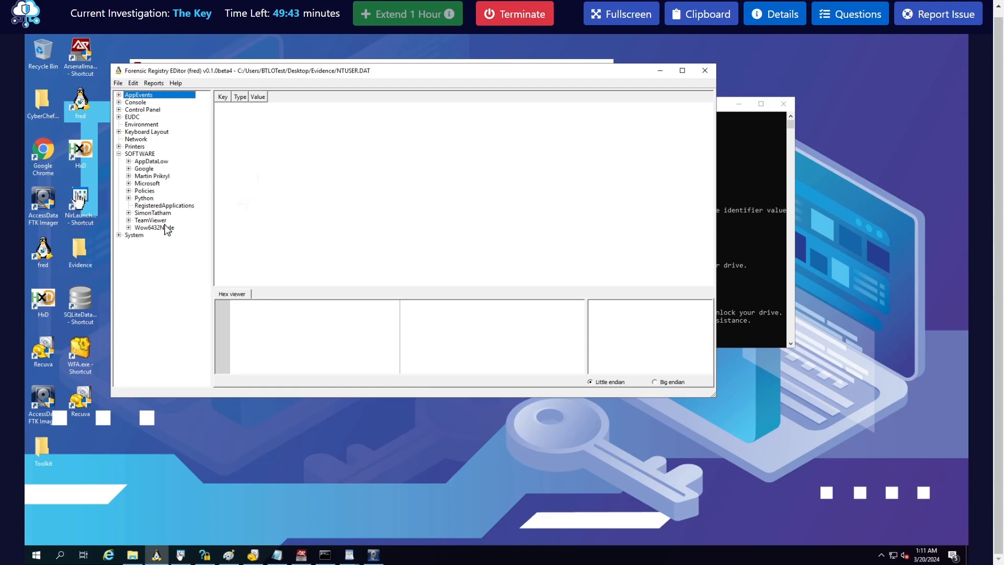
pyautogui.click(153, 176)
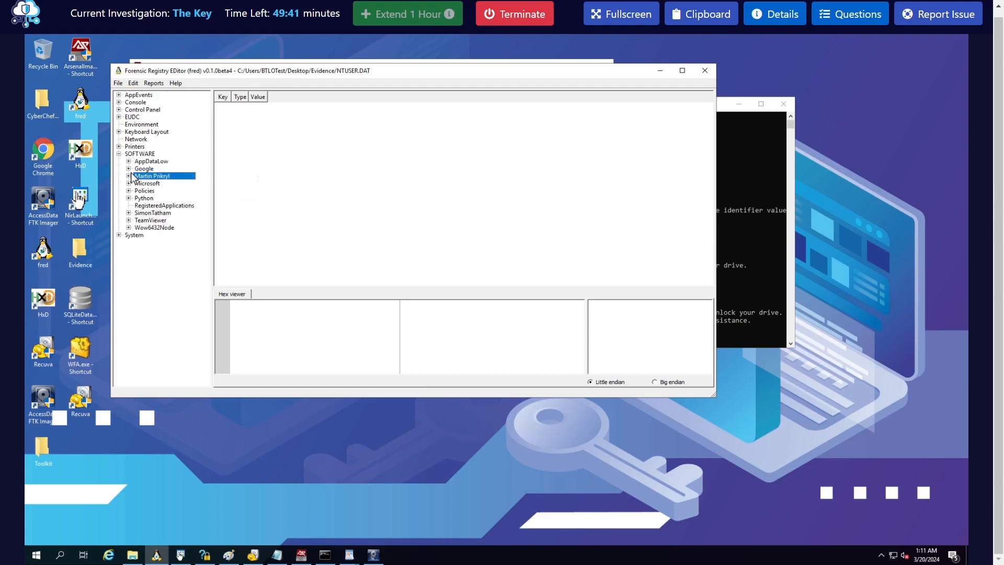
pyautogui.click(129, 175)
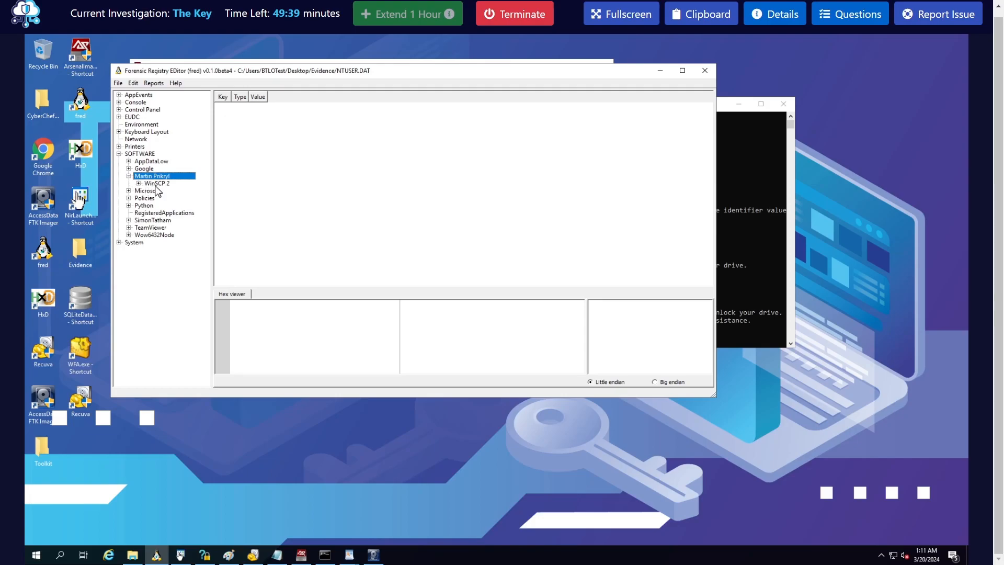
pyautogui.click(154, 185)
pyautogui.click(138, 183)
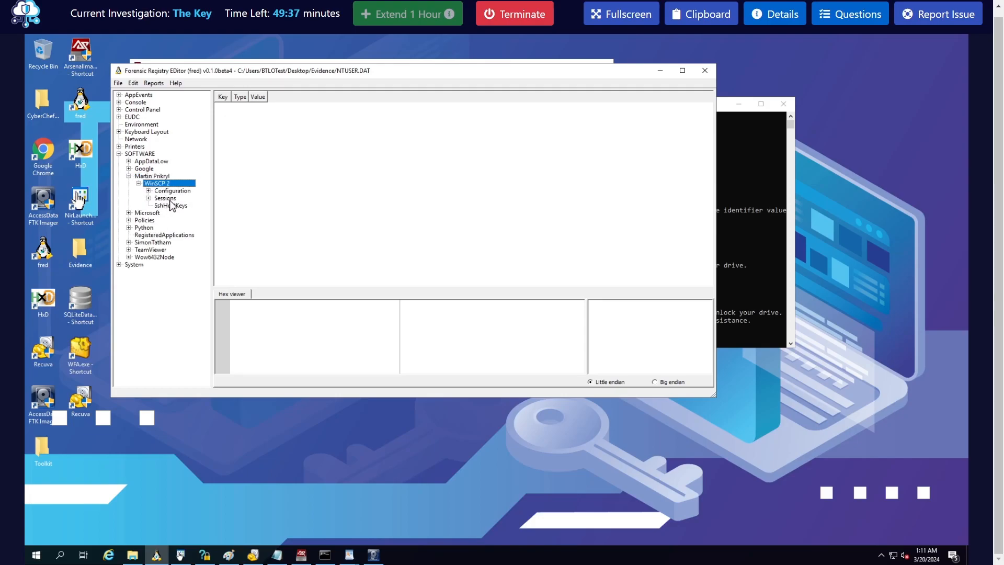
pyautogui.click(158, 199)
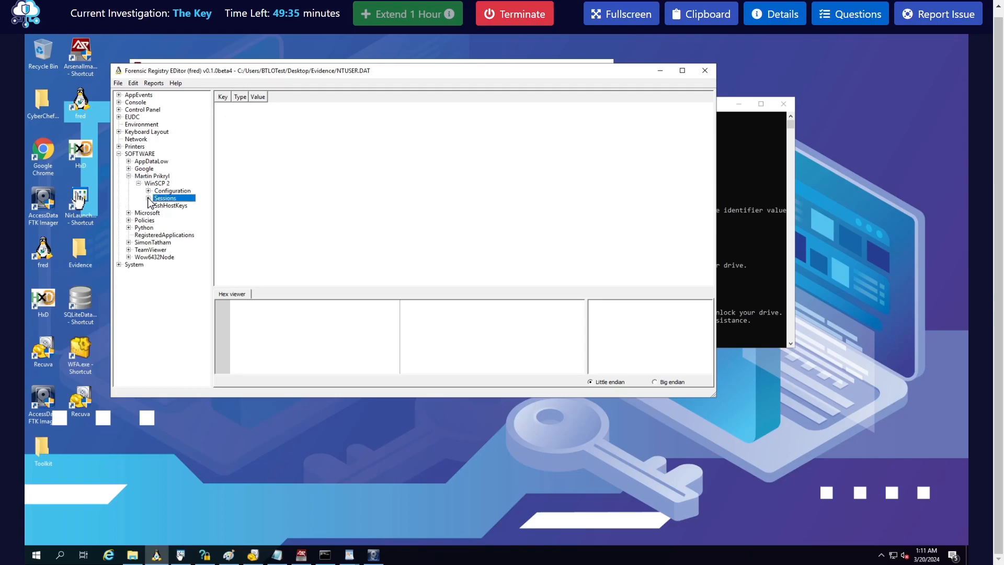
pyautogui.click(148, 199)
pyautogui.click(188, 213)
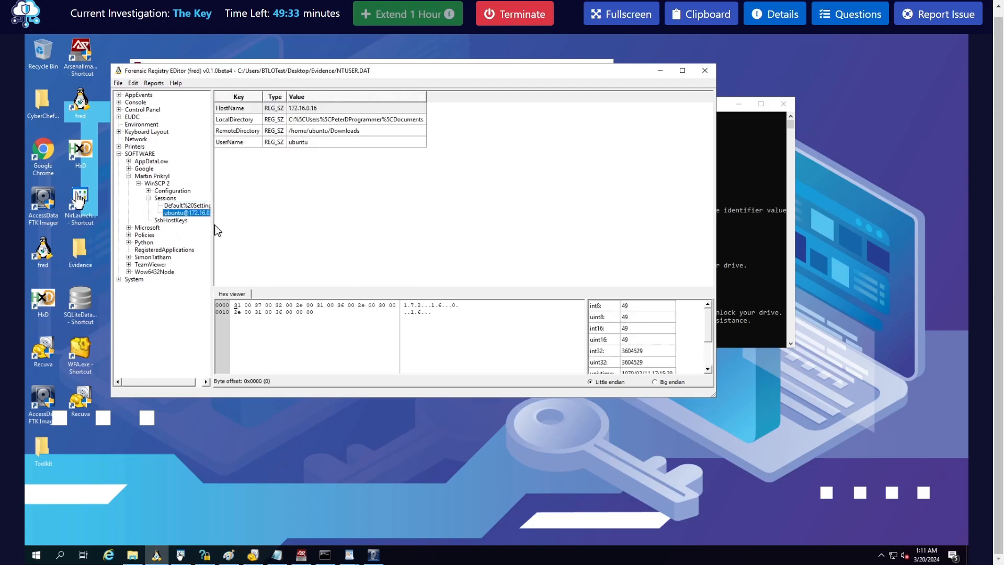
pyautogui.moveTo(216, 232); pyautogui.dragTo(289, 234)
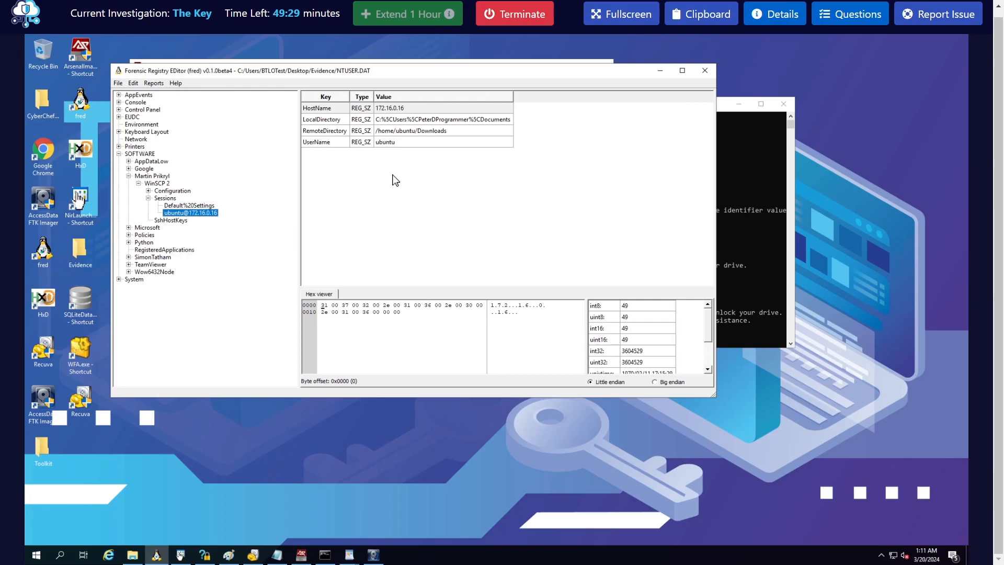
# - Check the default settings session and the SshHostKeys key under WinSCP 2
pyautogui.click(175, 205)
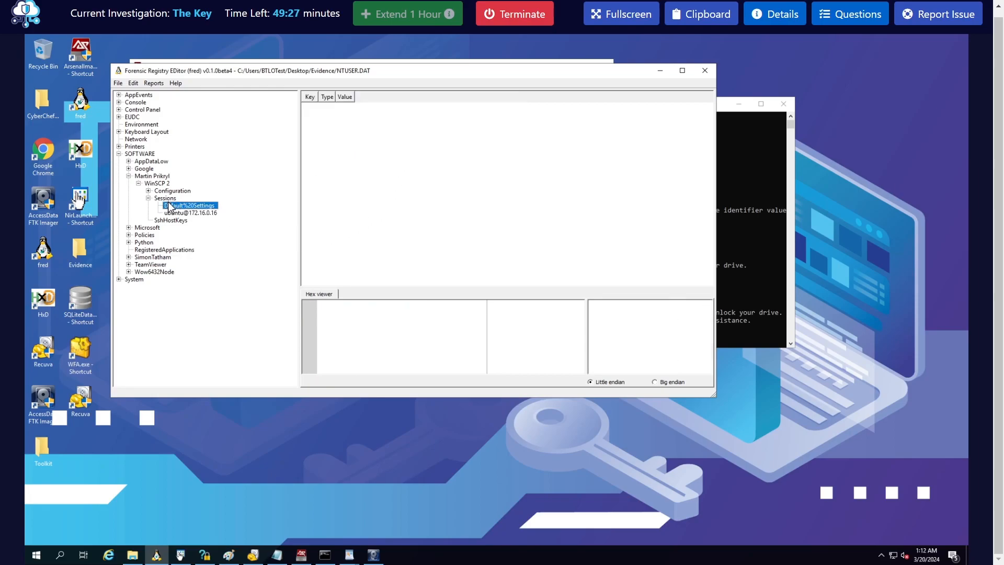
pyautogui.click(174, 220)
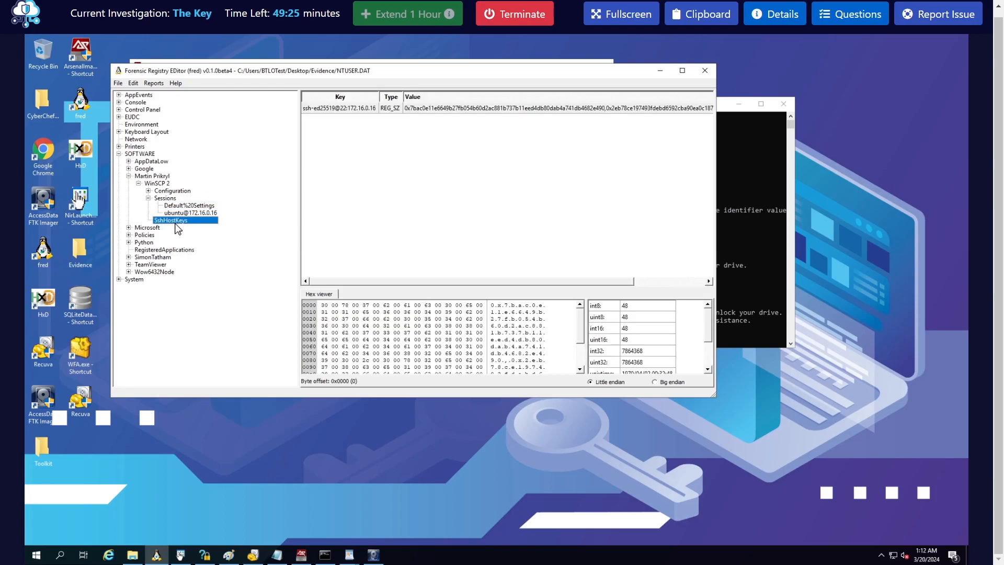
pyautogui.click(178, 212)
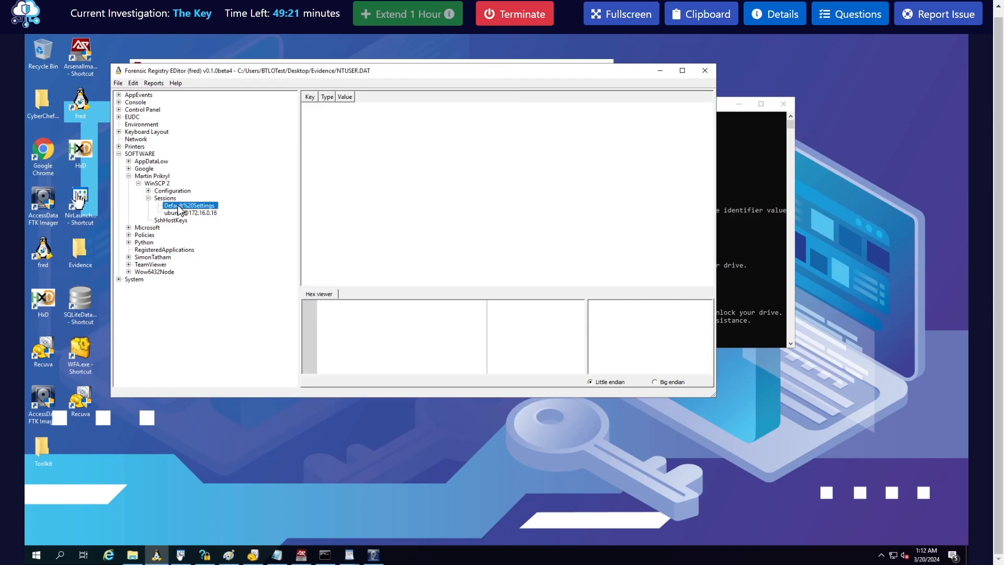
pyautogui.click(167, 191)
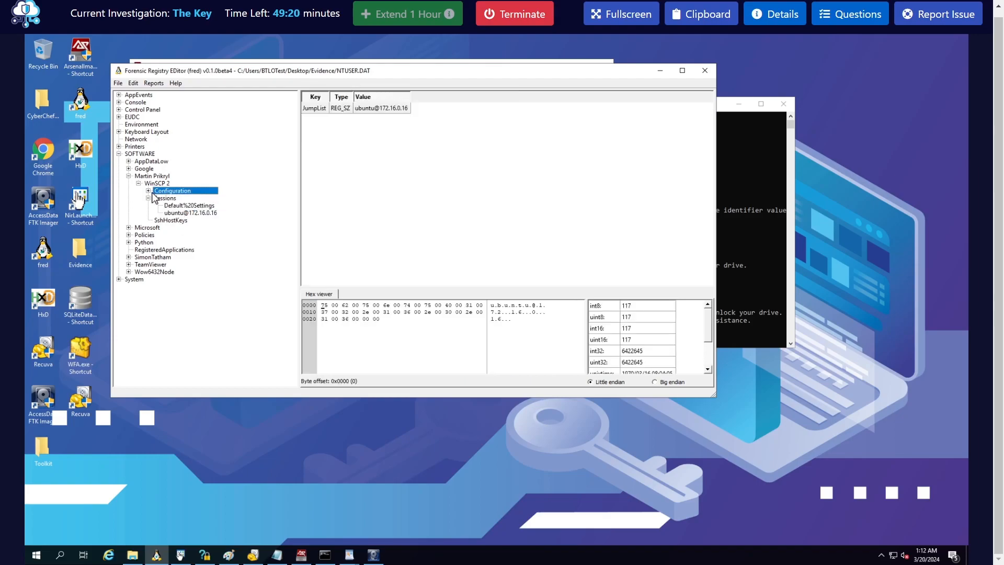
pyautogui.click(357, 107)
pyautogui.click(833, 20)
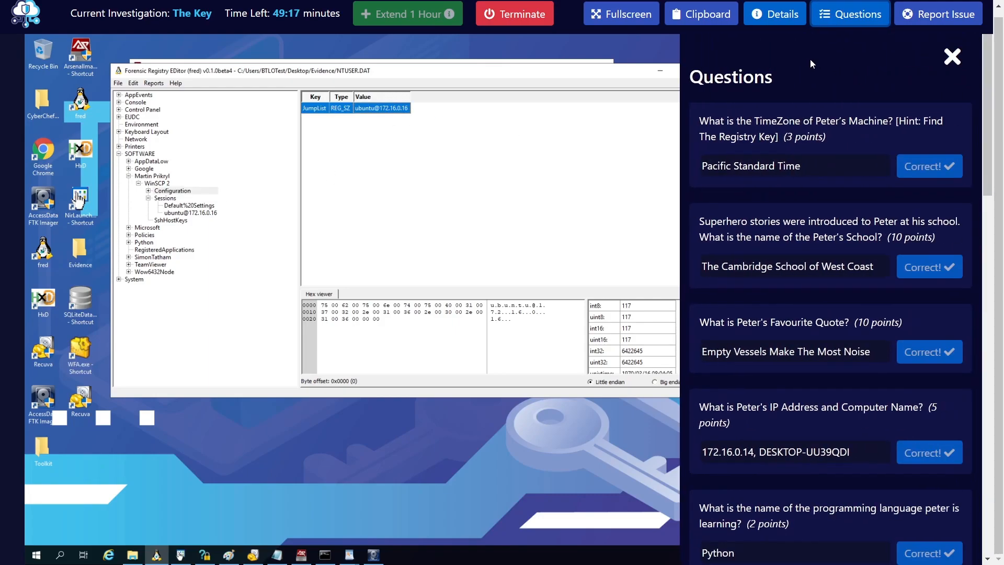
pyautogui.scroll(-12, 815, 467)
pyautogui.scroll(-8, 782, 417)
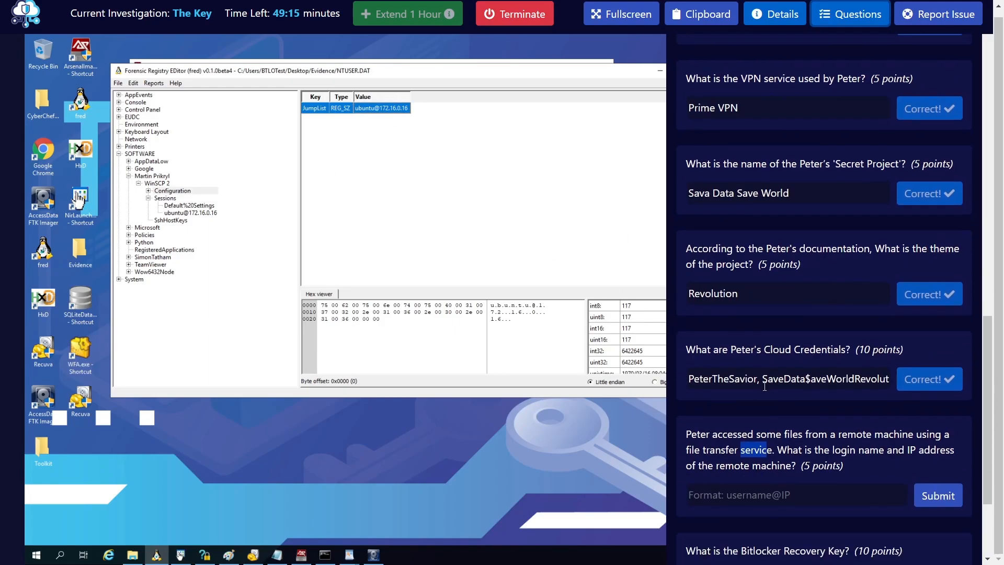
pyautogui.click(740, 348)
pyautogui.write('ubuntu@172')
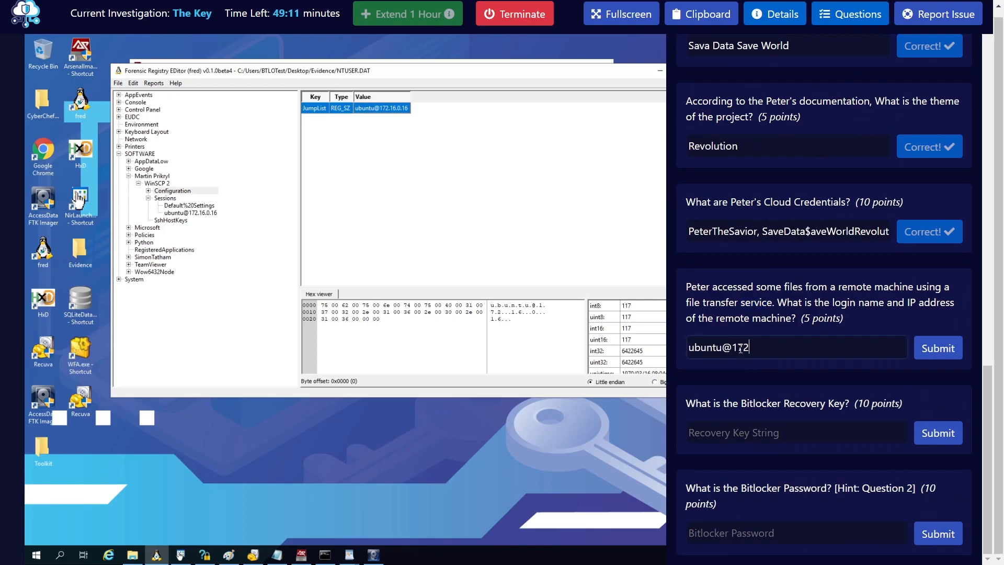
pyautogui.write('.16.0.16')
pyautogui.click(956, 348)
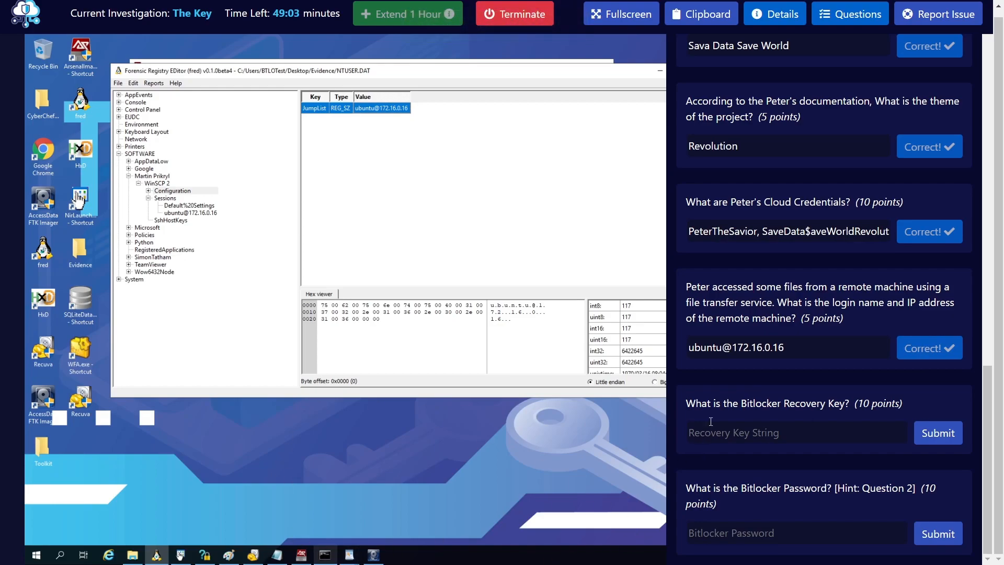
# - Copy the BitLocker recovery key from the Bit.TXT output in Command Prompt and submit it as the recovery key answer
pyautogui.click(328, 557)
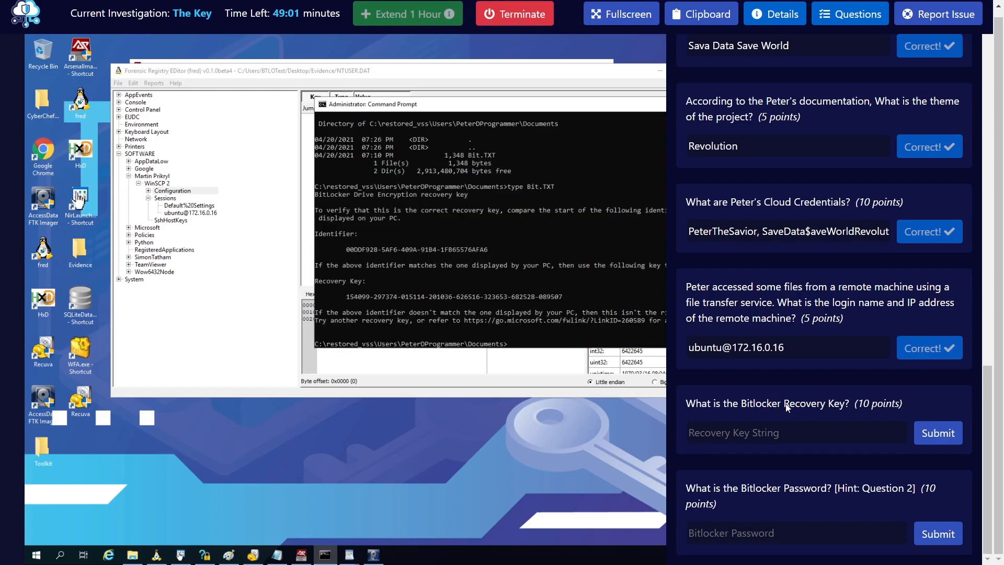
pyautogui.moveTo(352, 107); pyautogui.dragTo(160, 106)
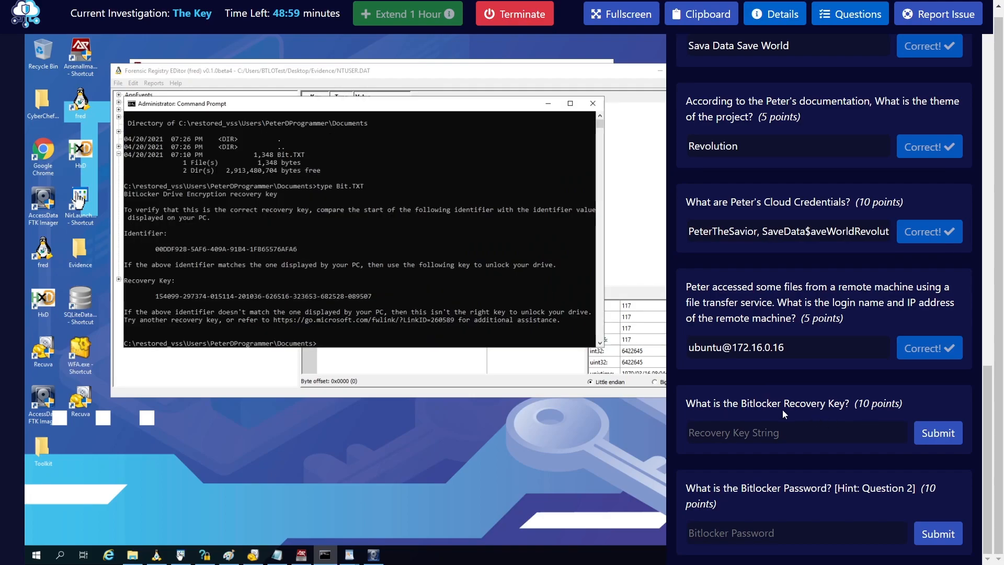
pyautogui.moveTo(692, 406); pyautogui.dragTo(833, 408)
pyautogui.click(717, 407)
pyautogui.moveTo(687, 407); pyautogui.dragTo(821, 408)
pyautogui.moveTo(155, 297); pyautogui.dragTo(369, 296)
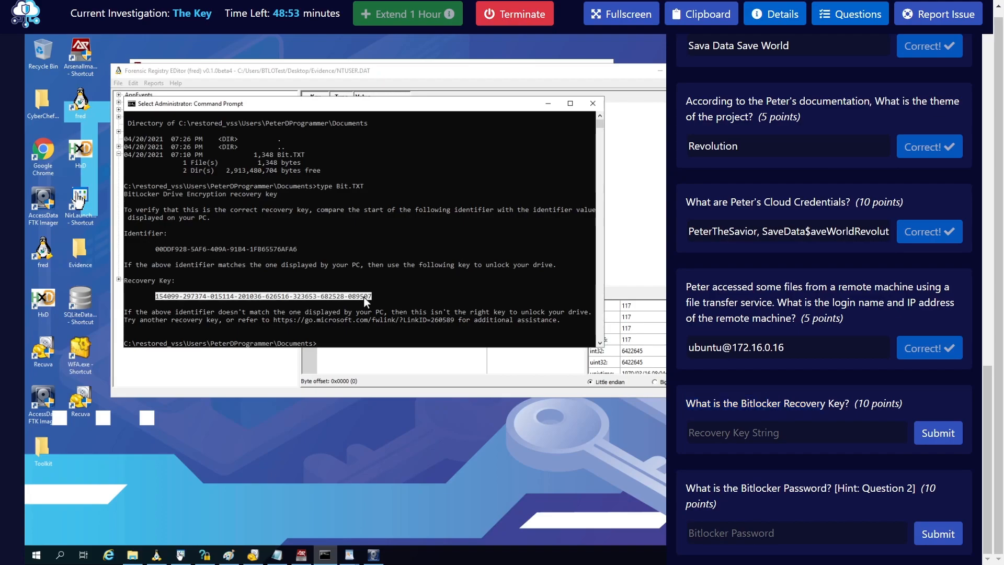
pyautogui.rightClick(363, 296)
pyautogui.click(756, 432)
pyautogui.hotkey('ctrl', 'v')
pyautogui.click(953, 438)
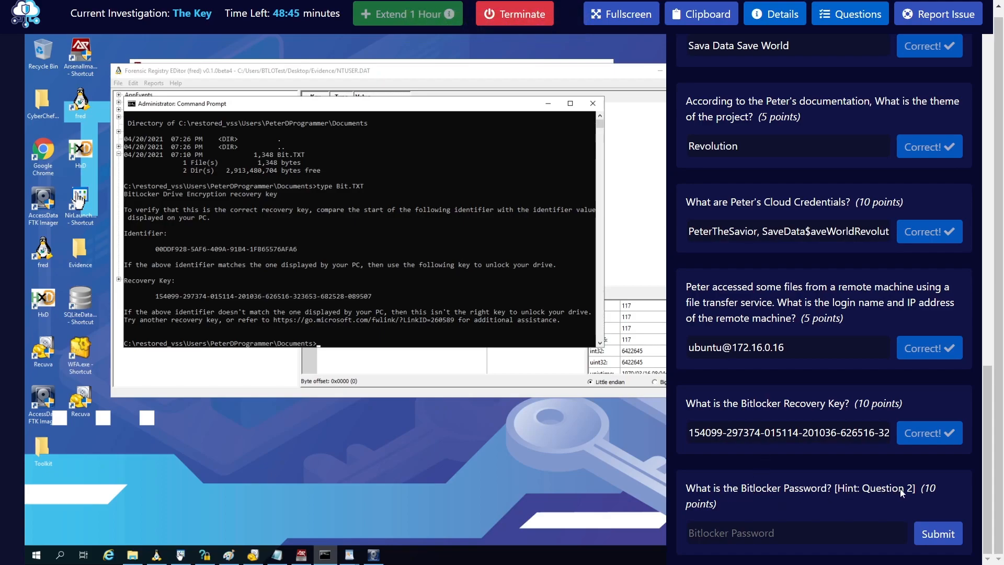
# - Reread question 2 about the school name as the hint for the BitLocker password, and close the question list
pyautogui.scroll(15, 814, 272)
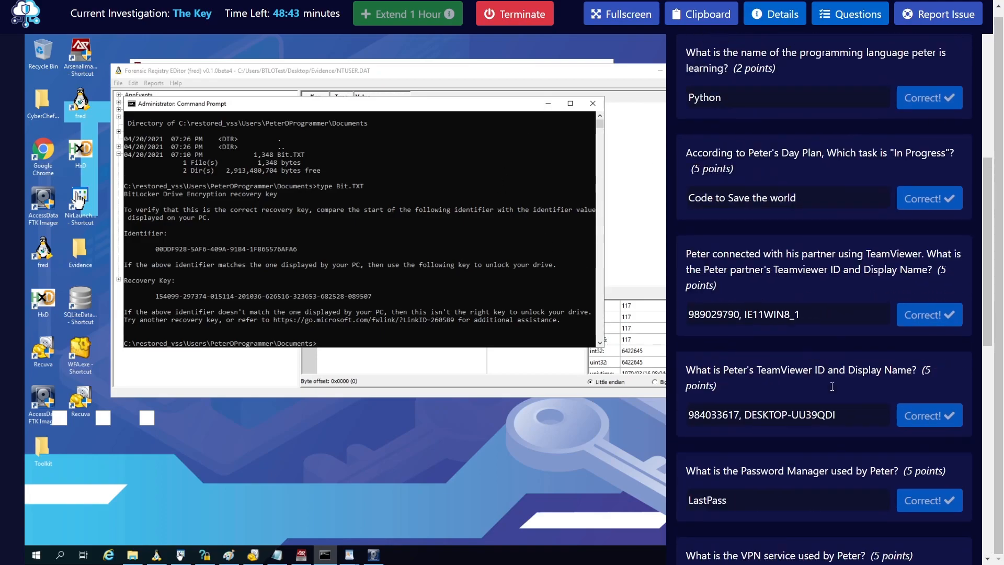
pyautogui.moveTo(699, 252); pyautogui.dragTo(862, 249)
pyautogui.click(846, 219)
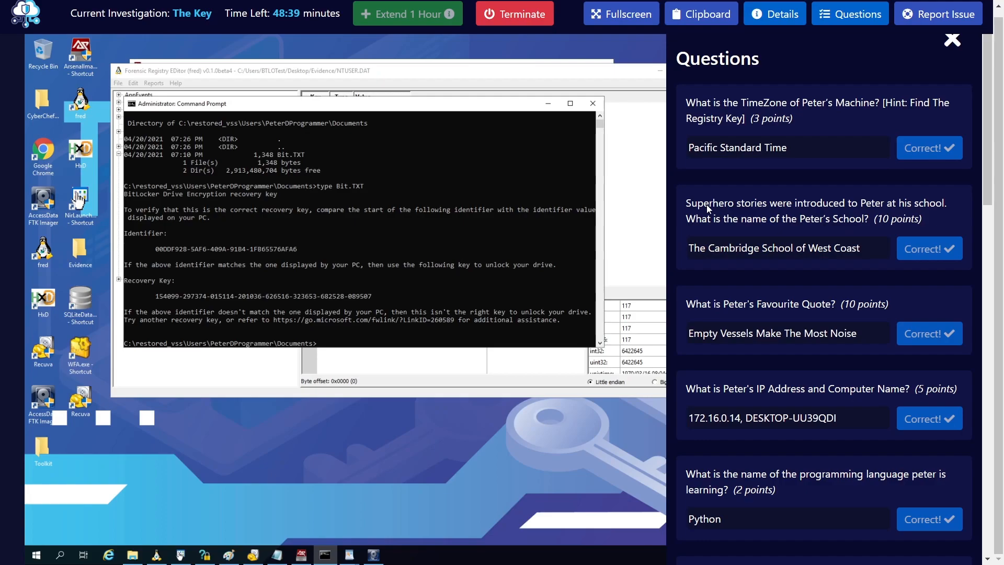
pyautogui.click(828, 15)
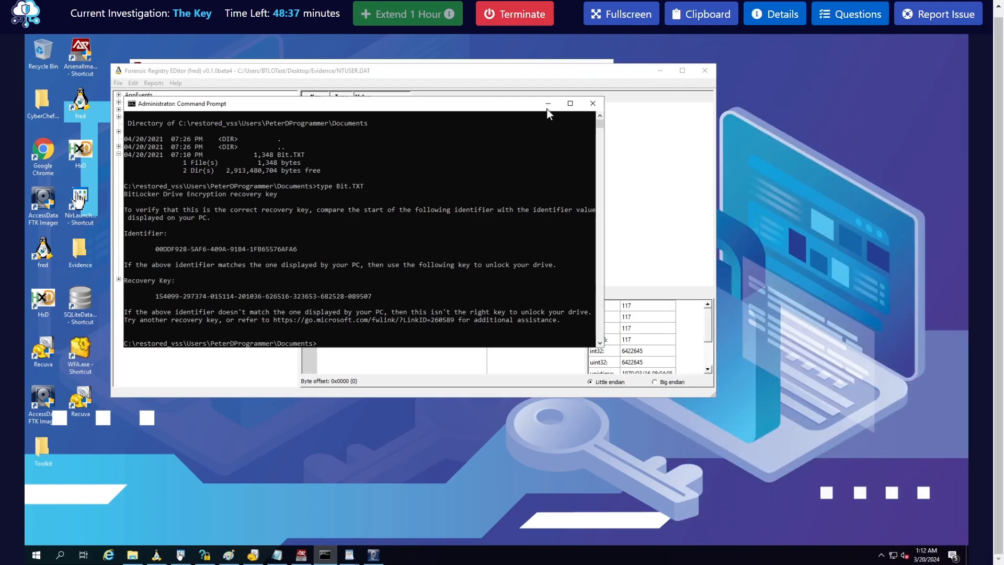
# - Clear away the other windows and examine the security answers in SecurityQuestionsView, widening the Question column to show the full questions
pyautogui.click(618, 102)
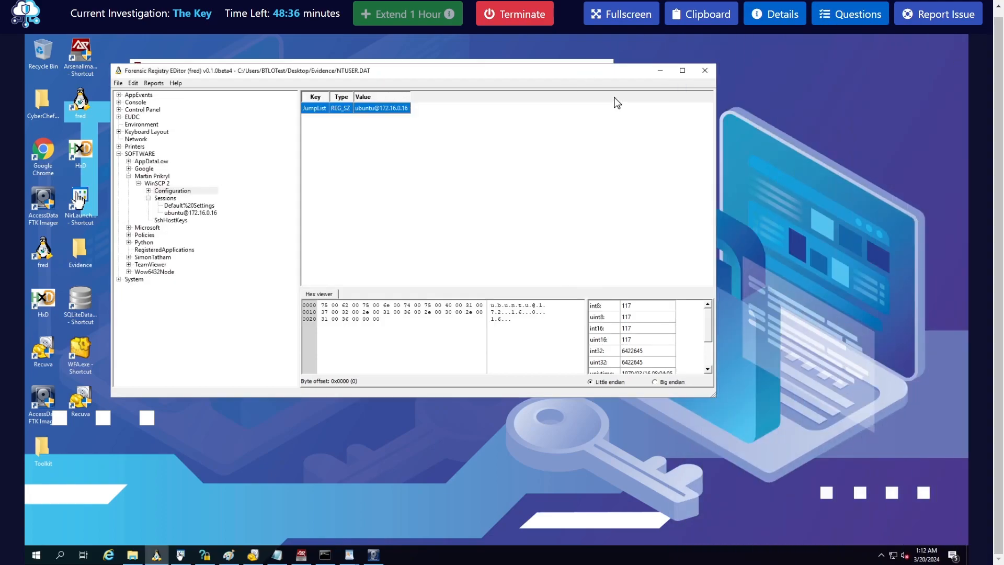
pyautogui.click(661, 72)
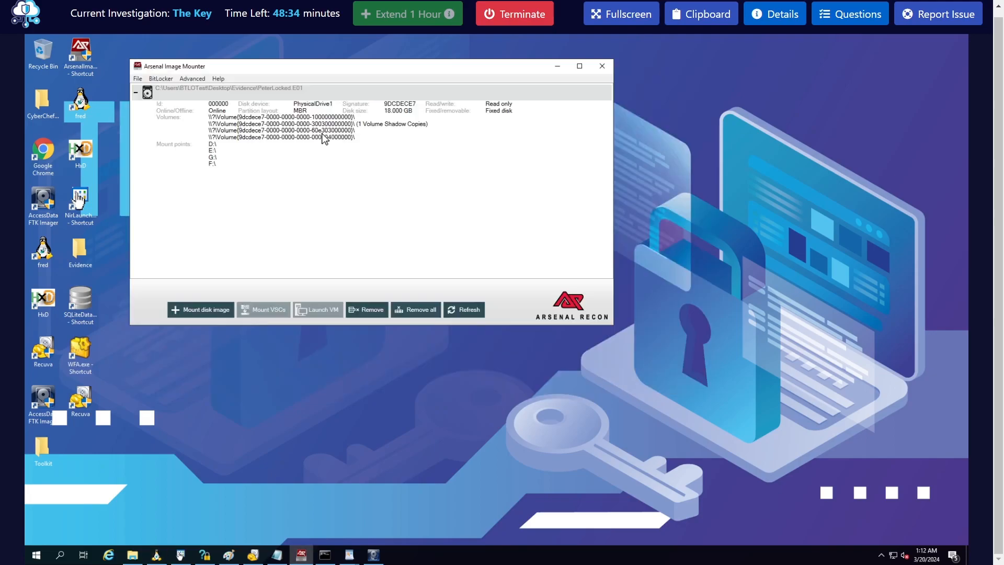
pyautogui.click(562, 66)
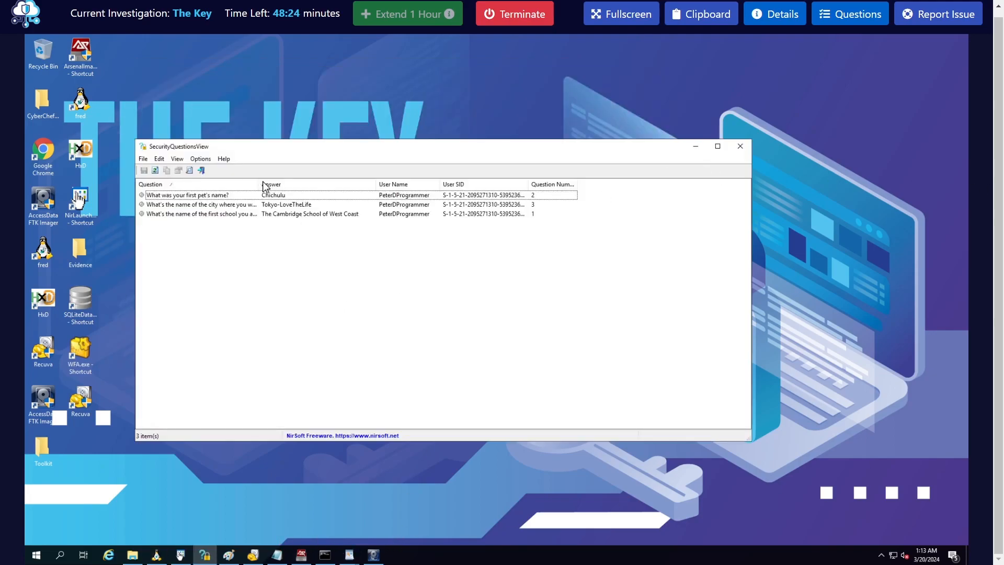
pyautogui.click(244, 217)
pyautogui.moveTo(258, 184); pyautogui.dragTo(311, 184)
pyautogui.moveTo(311, 150); pyautogui.dragTo(290, 108)
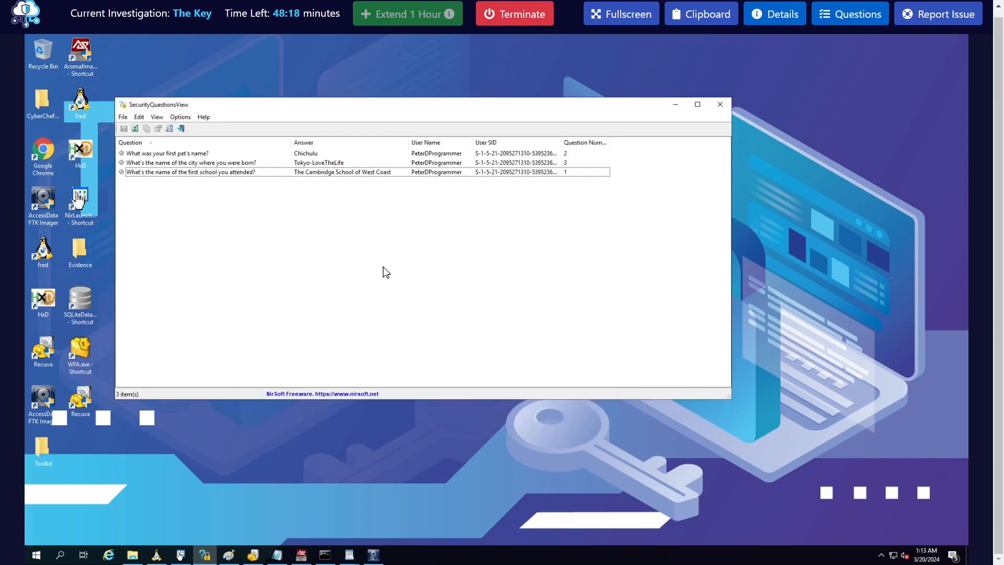
# - Try the first-pet security answer as the BitLocker password answer, and clear the field
pyautogui.click(854, 15)
pyautogui.scroll(-15, 849, 423)
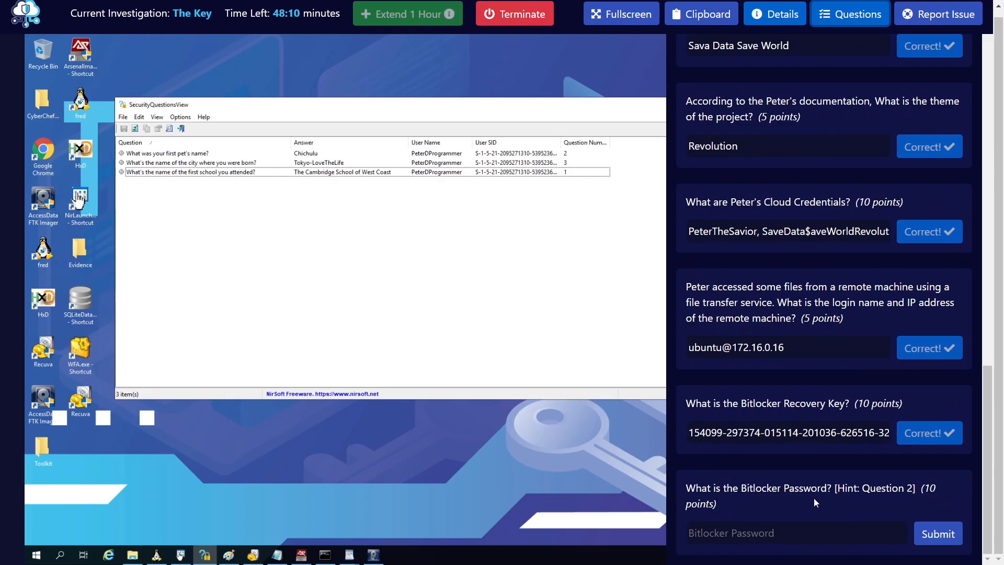
pyautogui.click(776, 534)
pyautogui.write('Chichulu')
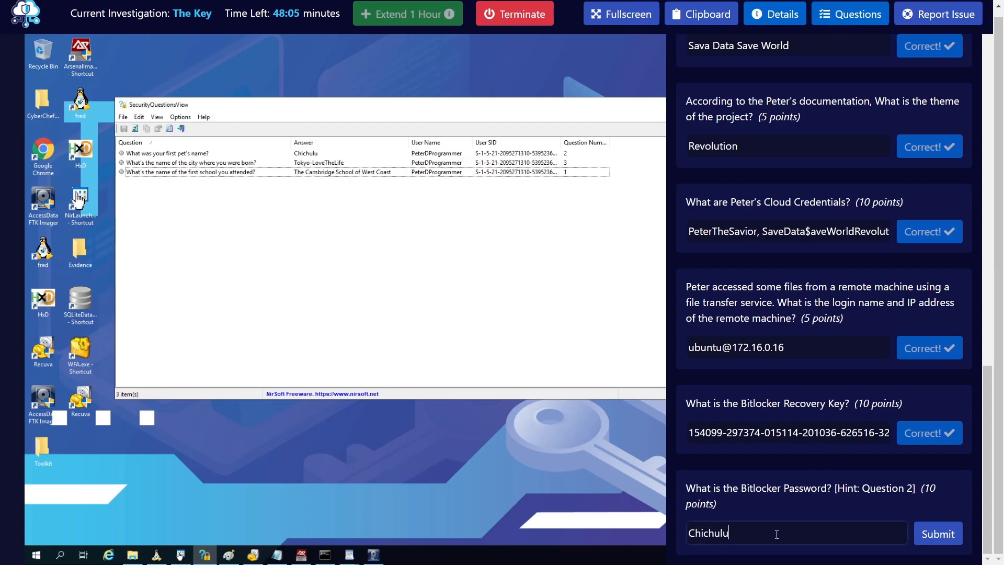
pyautogui.press('Return')
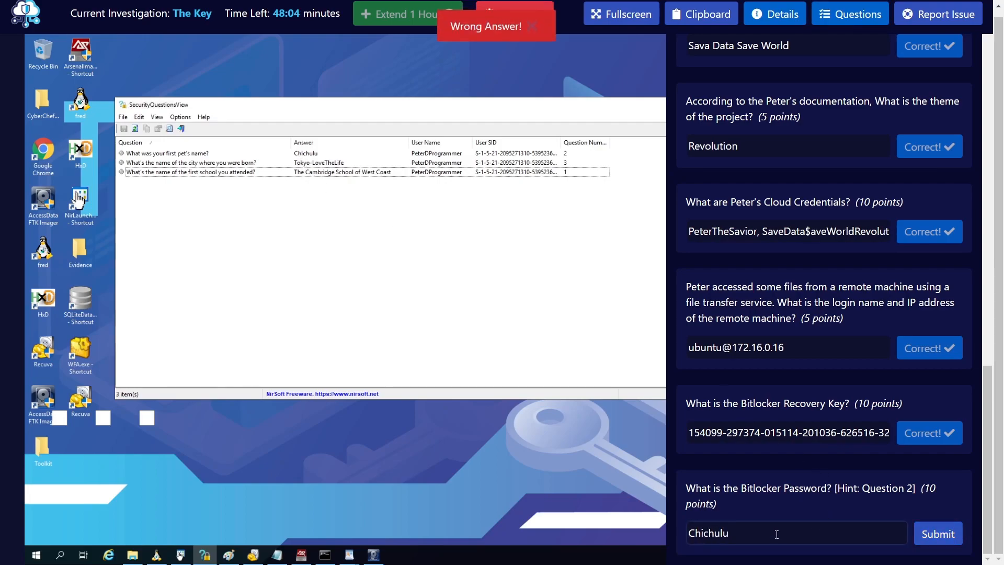
pyautogui.press('BackSpace')
pyautogui.press('BackSpace')
pyautogui.press('BackSpace')
pyautogui.press('BackSpace')
pyautogui.press('BackSpace')
pyautogui.press('BackSpace')
pyautogui.press('BackSpace')
pyautogui.press('BackSpace')
# - Try the birth-city security answer as the BitLocker password answer, and clear the field
pyautogui.write('Tojy')
pyautogui.press('BackSpace')
pyautogui.press('BackSpace')
pyautogui.write('kyo-')
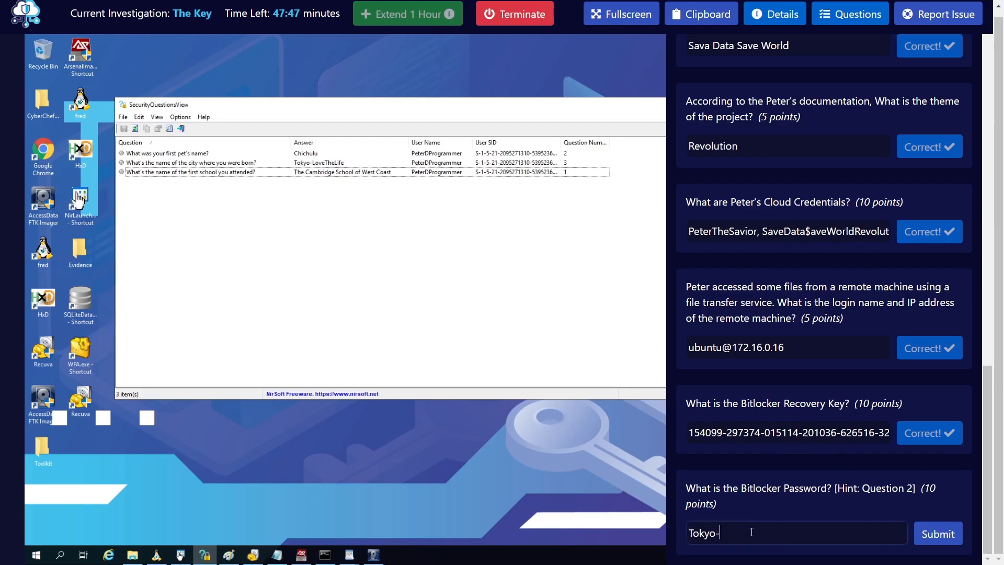
pyautogui.write('LoveTheLid')
pyautogui.press('Return')
pyautogui.press('BackSpace')
pyautogui.write('f')
pyautogui.press('BackSpace')
pyautogui.press('BackSpace')
pyautogui.press('BackSpace')
pyautogui.press('BackSpace')
pyautogui.press('BackSpace')
pyautogui.press('BackSpace')
pyautogui.press('BackSpace')
pyautogui.press('BackSpace')
pyautogui.press('BackSpace')
pyautogui.press('BackSpace')
pyautogui.press('BackSpace')
pyautogui.press('BackSpace')
pyautogui.press('BackSpace')
pyautogui.press('BackSpace')
pyautogui.press('BackSpace')
pyautogui.press('BackSpace')
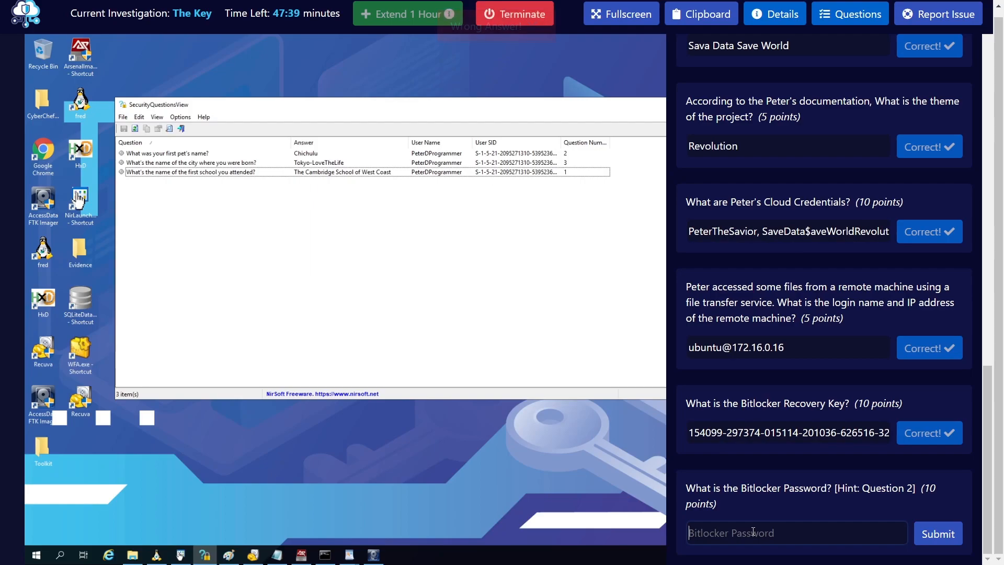
# - Submit the first-pet answer joined directly with the birth-city answer as the BitLocker password
pyautogui.write('Chichul')
pyautogui.press('BackSpace')
pyautogui.press('BackSpace')
pyautogui.write('huluTojk')
pyautogui.press('BackSpace')
pyautogui.press('BackSpace')
pyautogui.write('jky')
pyautogui.press('BackSpace')
pyautogui.press('BackSpace')
pyautogui.press('BackSpace')
pyautogui.write('kyo-LoveTheLife')
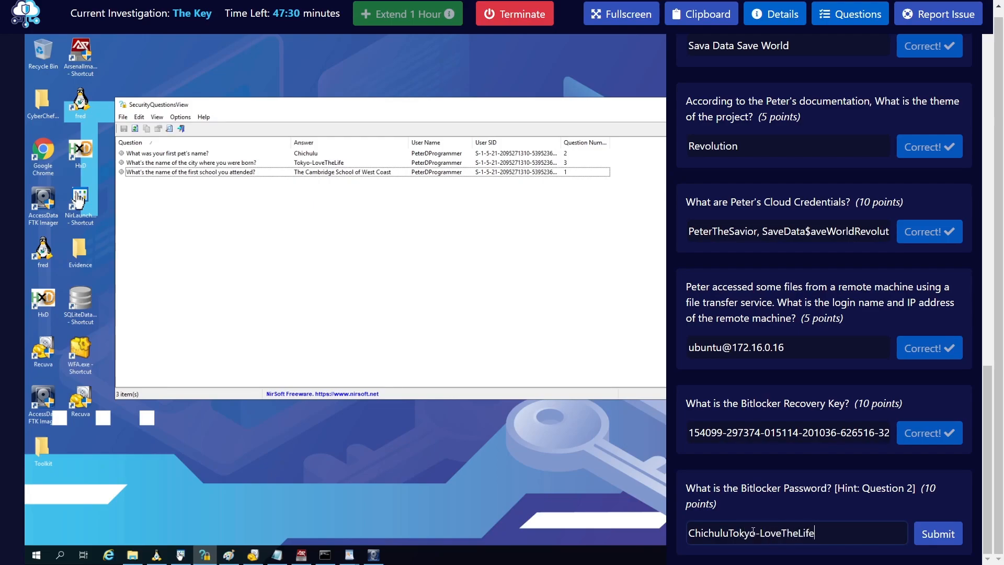
pyautogui.press('Return')
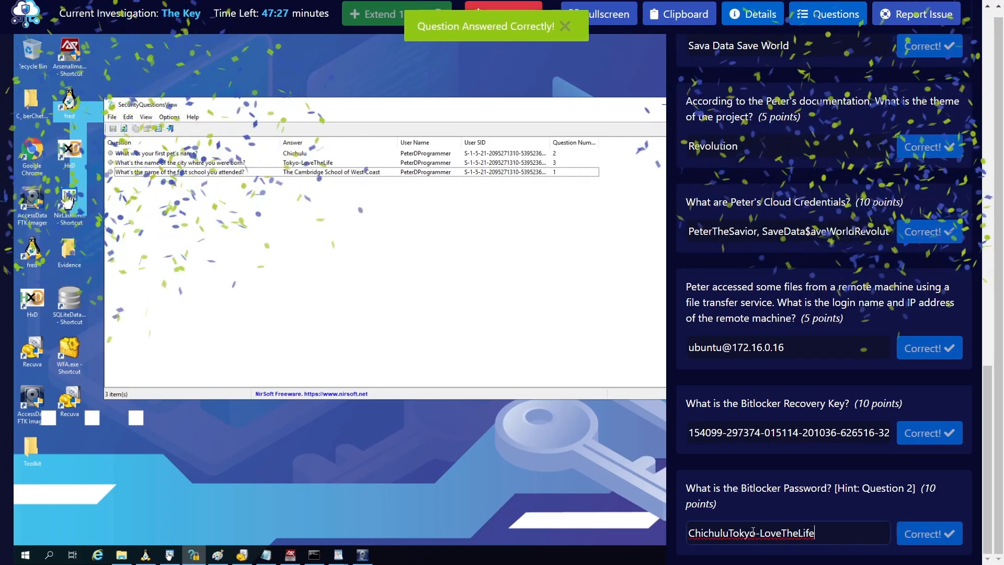
# - Review the whole list of answered questions and bring up the mounted PeterLocked.E01 image in Arsenal Image Mounter
pyautogui.scroll(20, 816, 510)
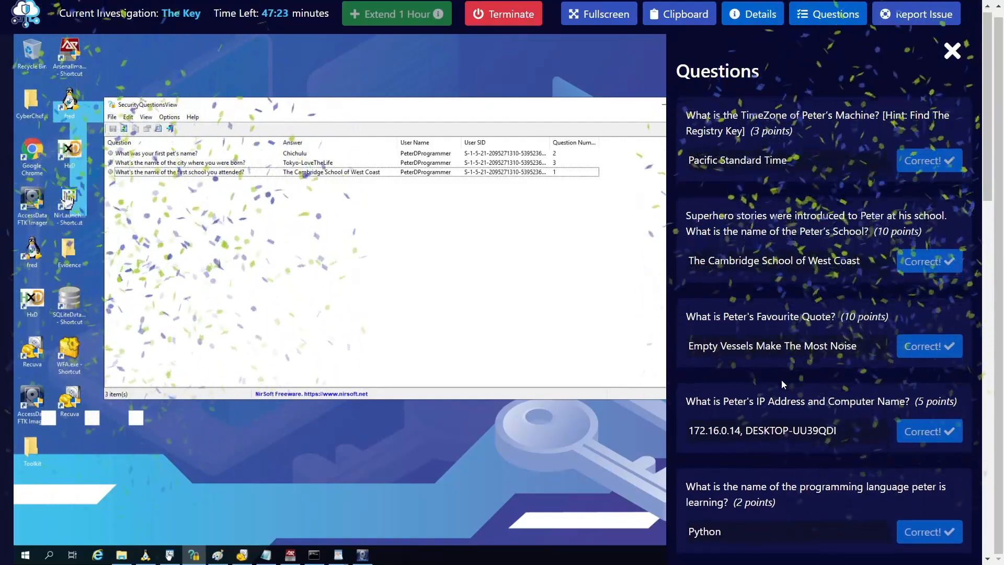
pyautogui.scroll(-20, 783, 380)
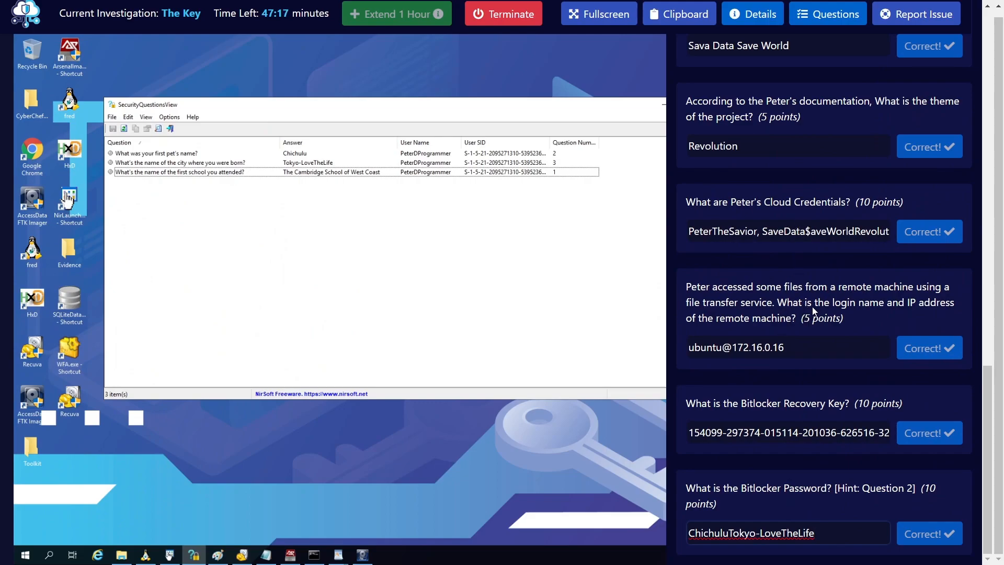
pyautogui.tripleClick(762, 437)
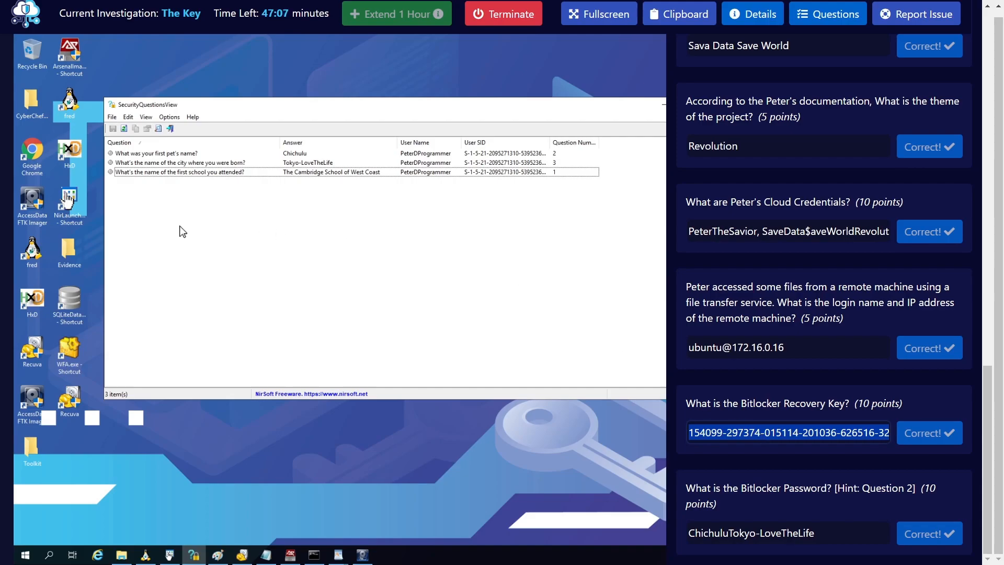
pyautogui.click(291, 555)
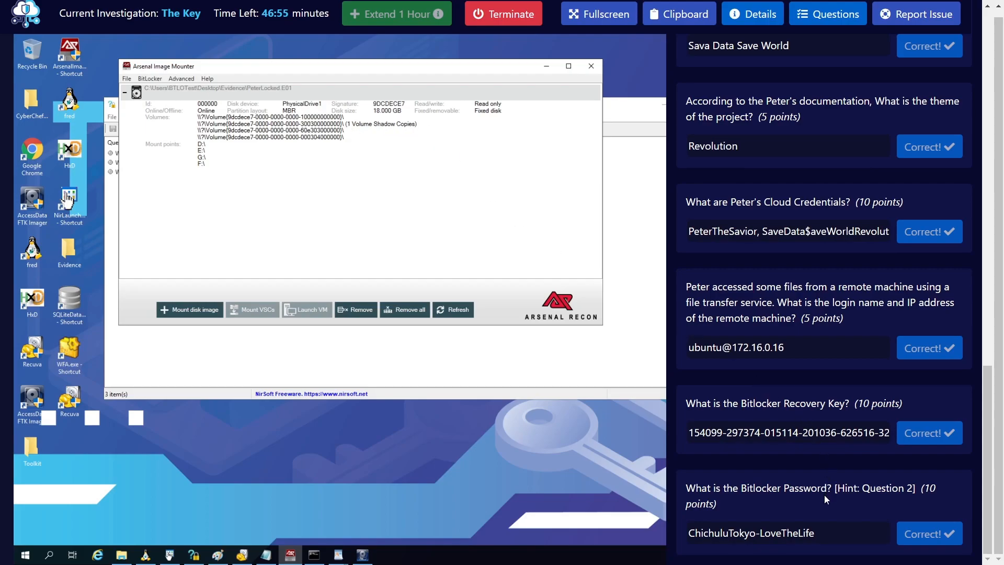
pyautogui.scroll(6, 833, 450)
pyautogui.scroll(10, 834, 451)
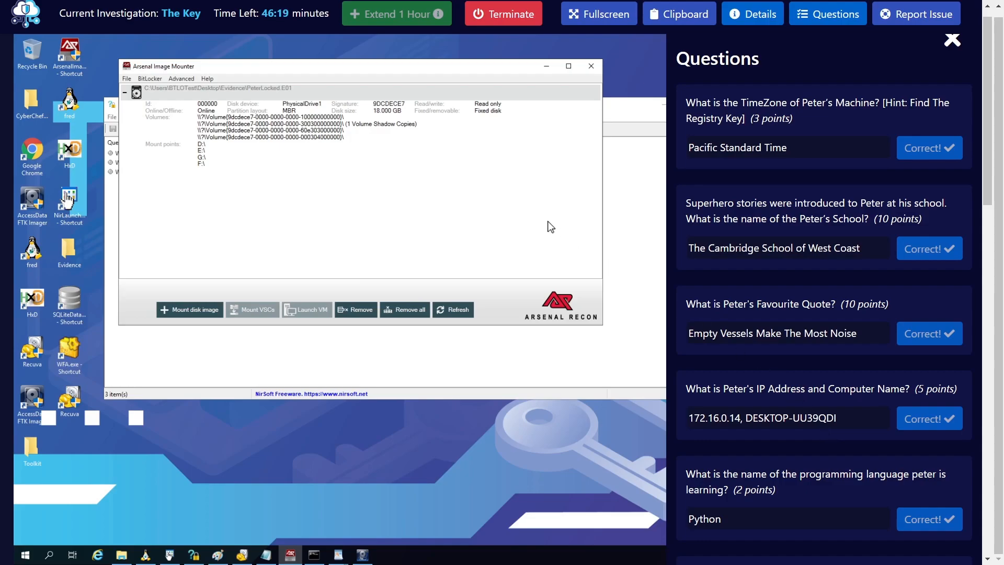
pyautogui.scroll(-1, 749, 399)
pyautogui.scroll(-12, 817, 399)
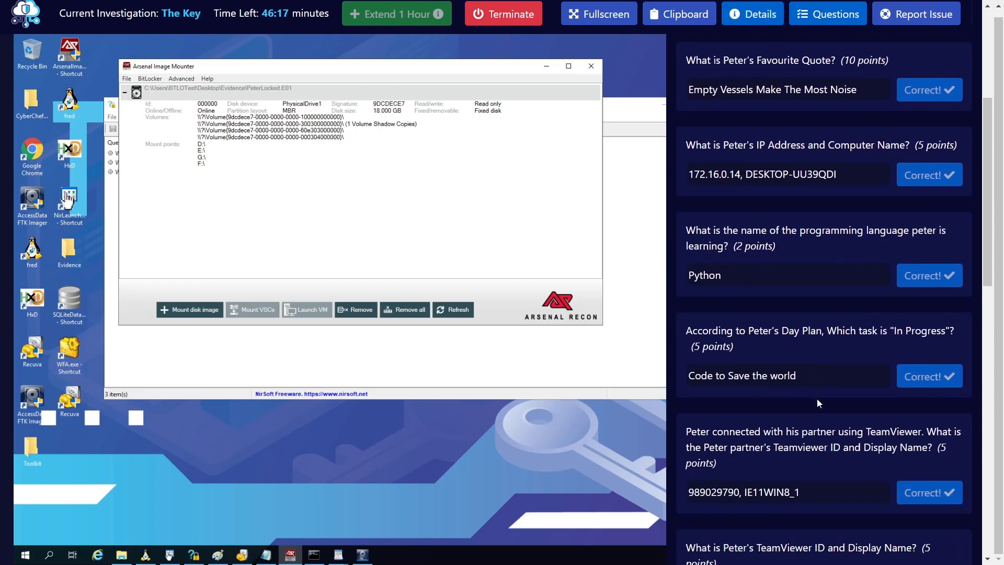
pyautogui.scroll(-3, 817, 399)
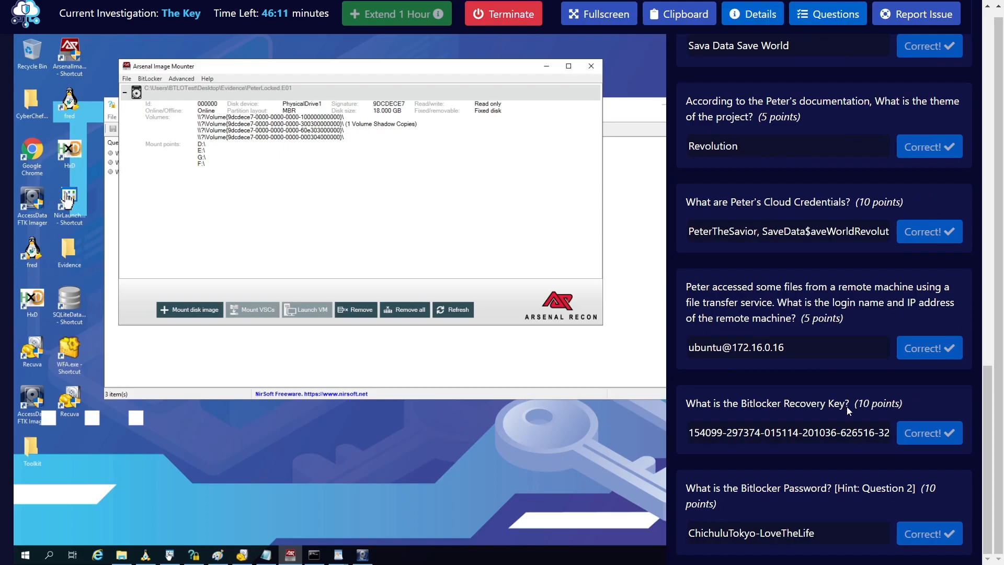
pyautogui.moveTo(848, 406); pyautogui.dragTo(686, 402)
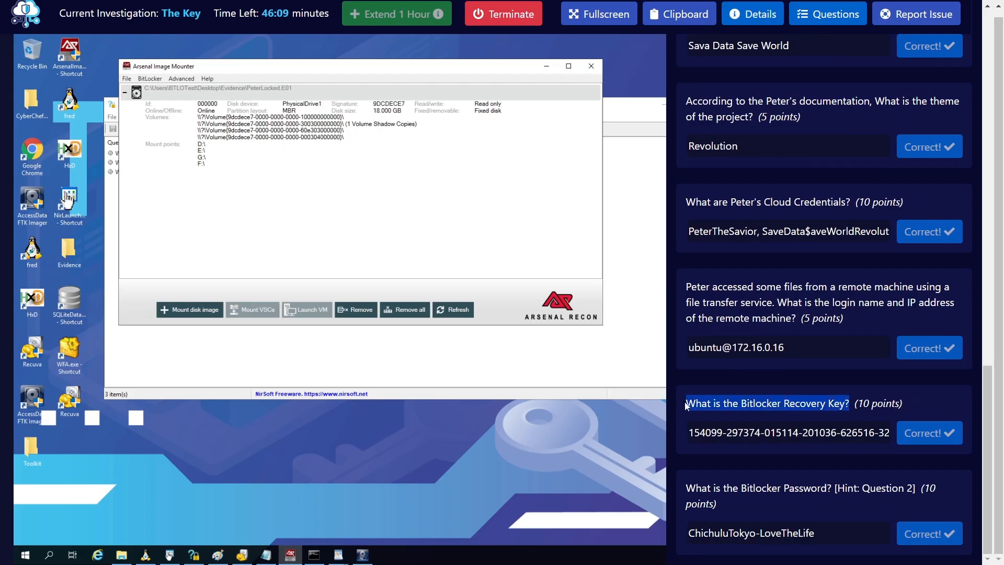
pyautogui.click(746, 412)
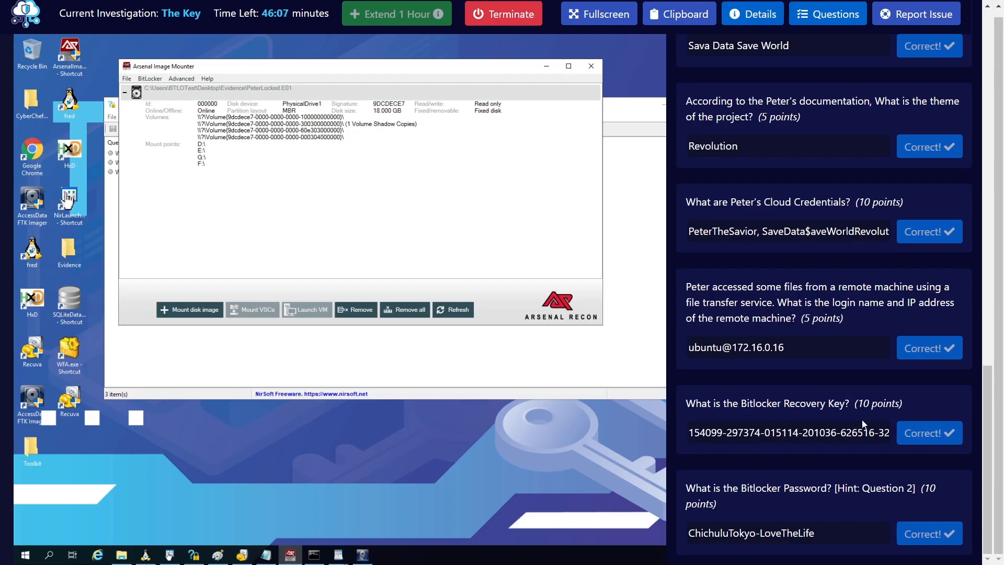
pyautogui.moveTo(848, 405); pyautogui.dragTo(687, 406)
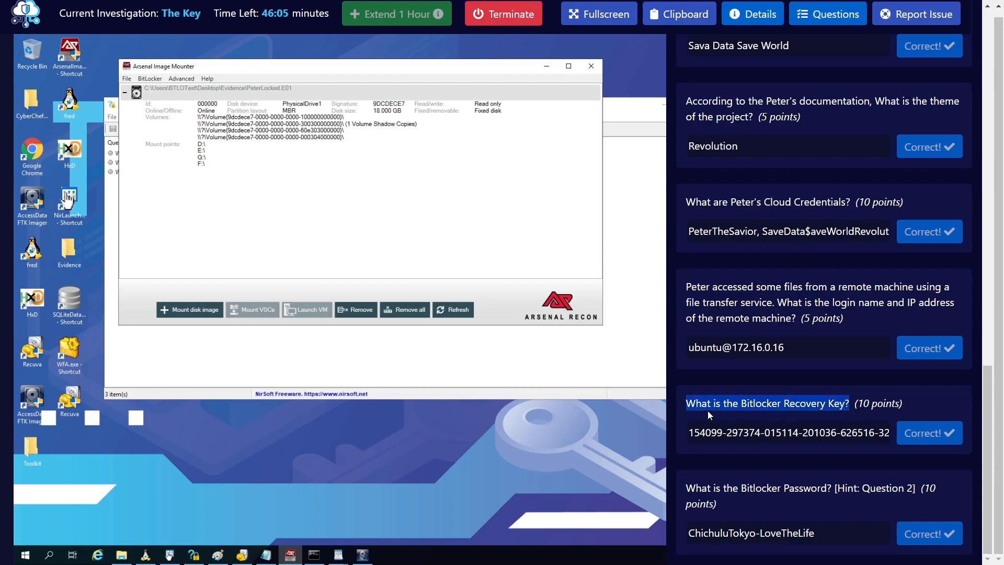
pyautogui.click(708, 407)
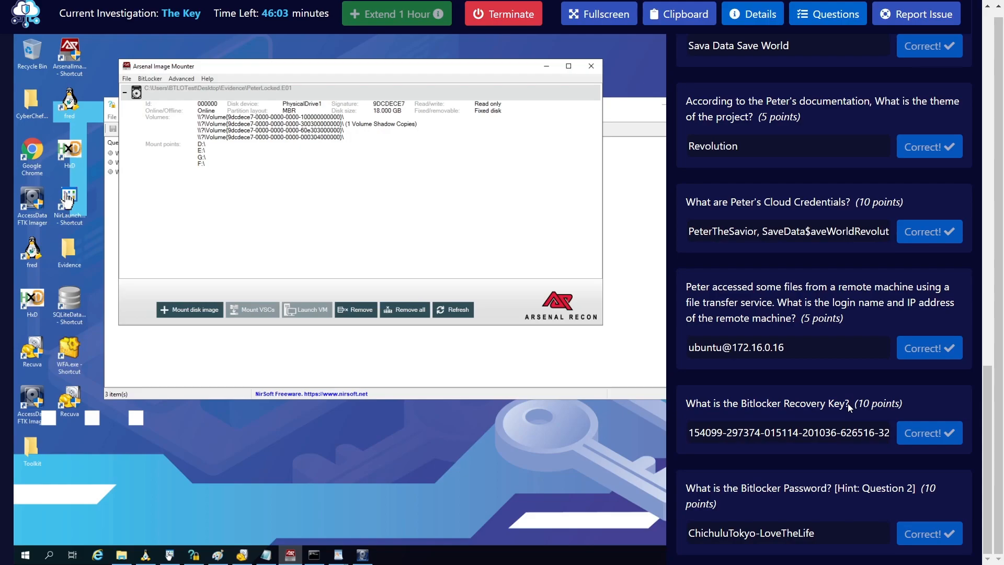
pyautogui.moveTo(849, 403); pyautogui.dragTo(698, 407)
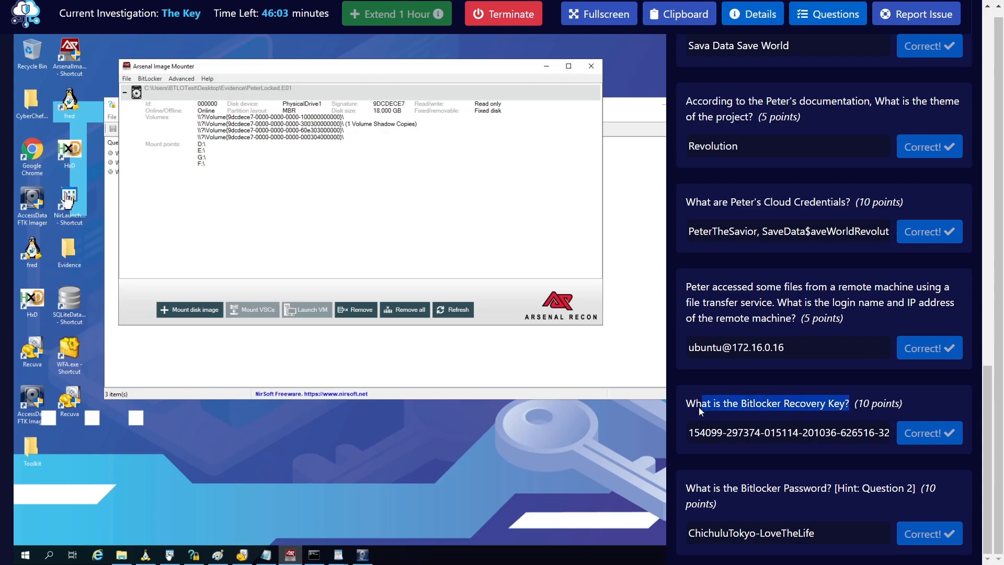
pyautogui.click(755, 402)
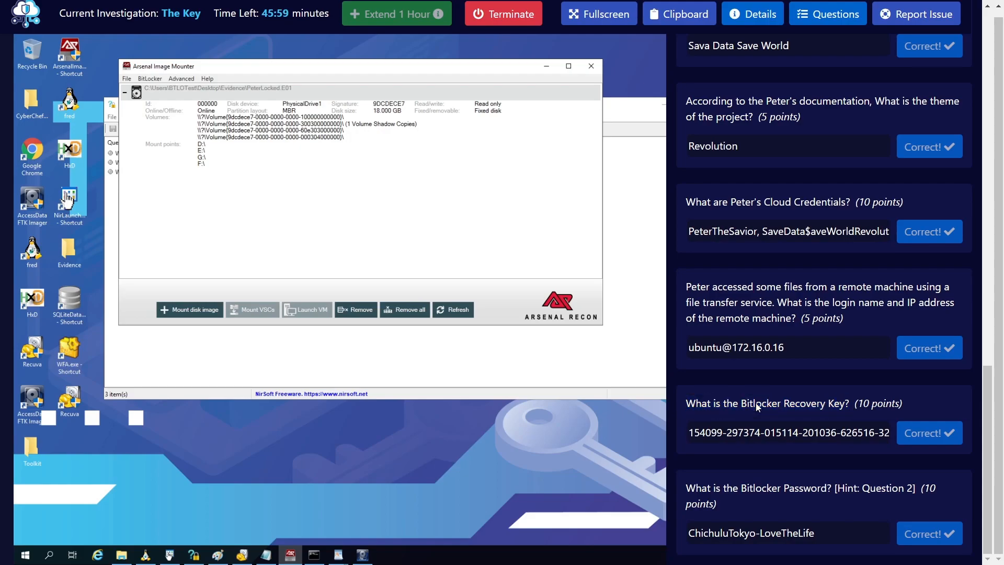
pyautogui.moveTo(688, 405); pyautogui.dragTo(874, 407)
pyautogui.click(858, 407)
pyautogui.tripleClick(688, 412)
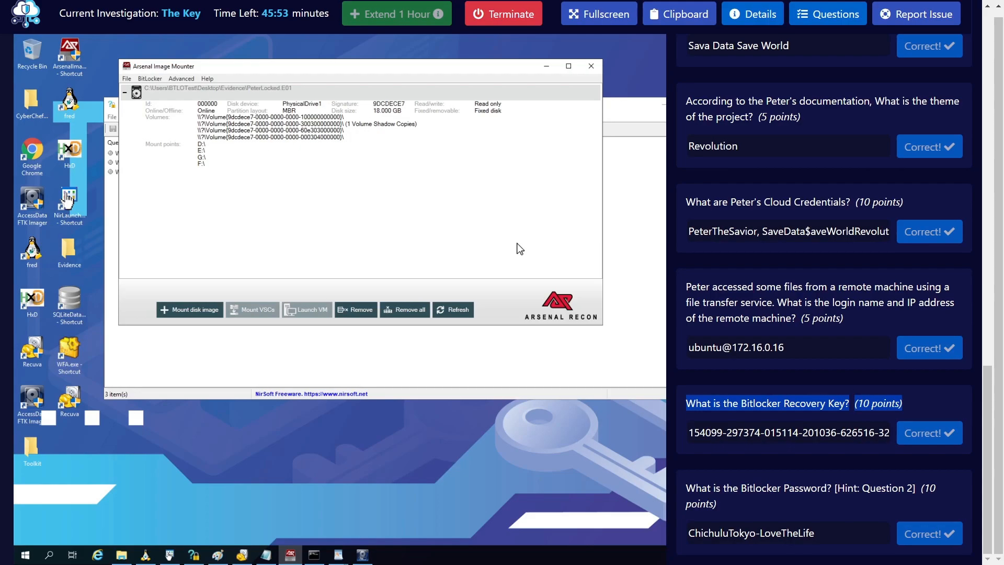
pyautogui.click(698, 404)
pyautogui.moveTo(686, 406); pyautogui.dragTo(803, 408)
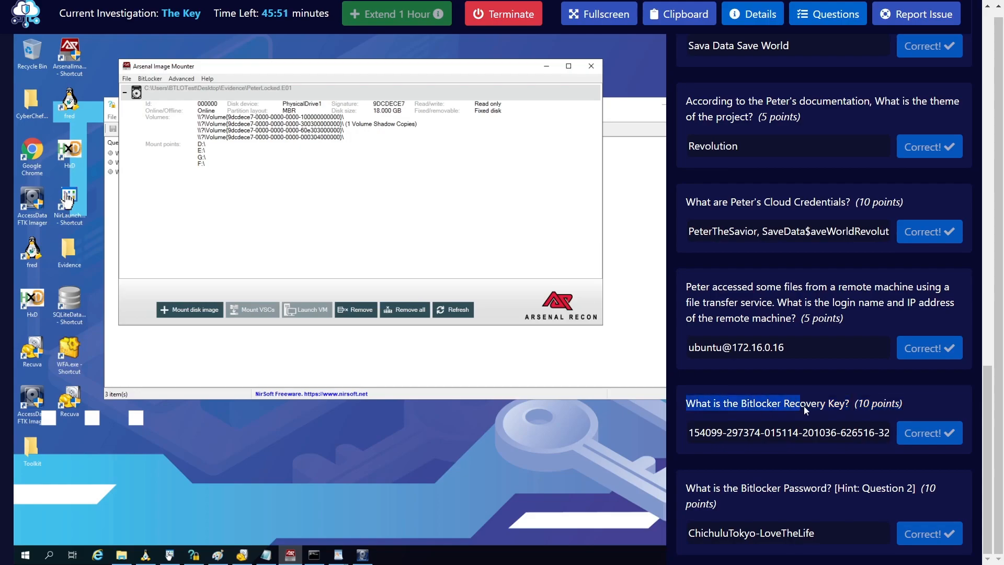